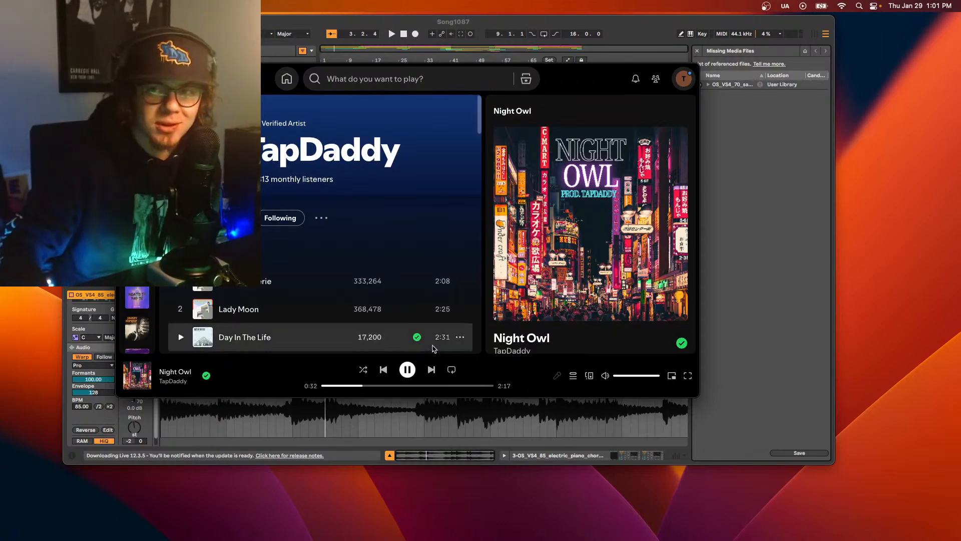
Step: Browse the artist's Spotify page down to the discography, open the Night Owl release and look through its track list
scroll(326, 272, "down", 5)
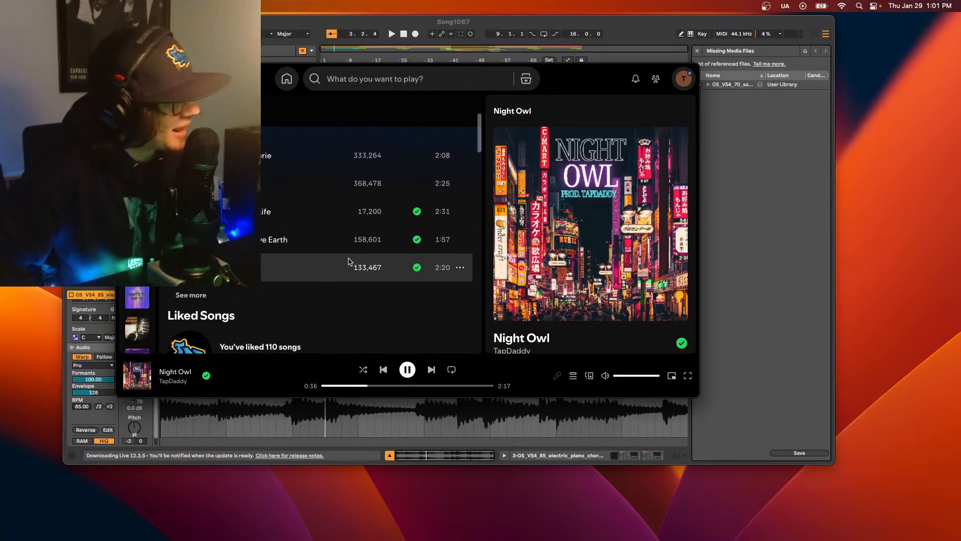
scroll(350, 270, "down", 1)
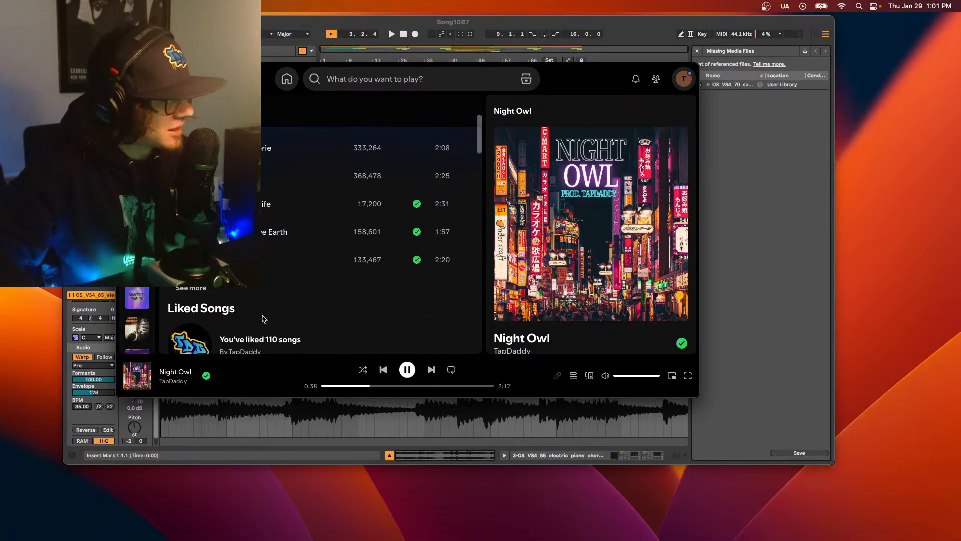
scroll(264, 320, "down", 1)
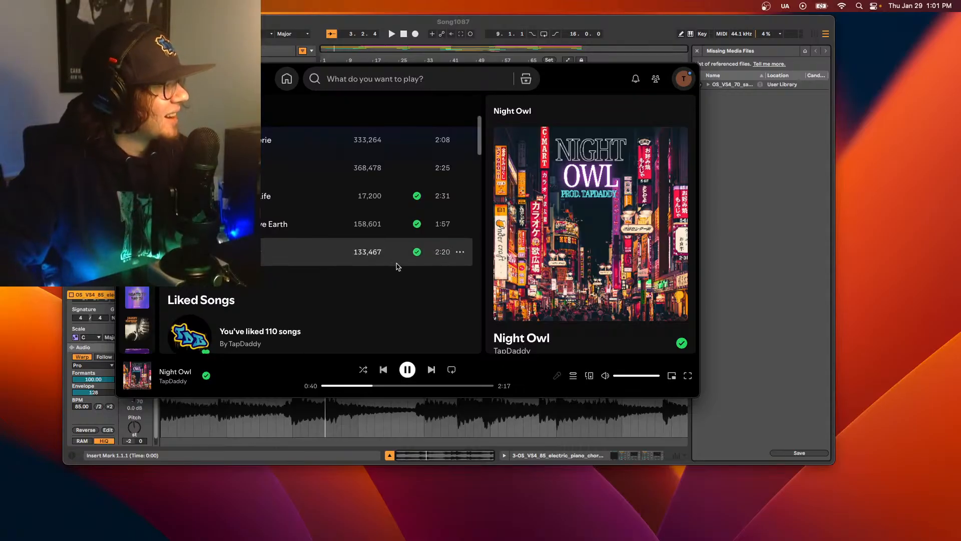
scroll(415, 296, "down", 5)
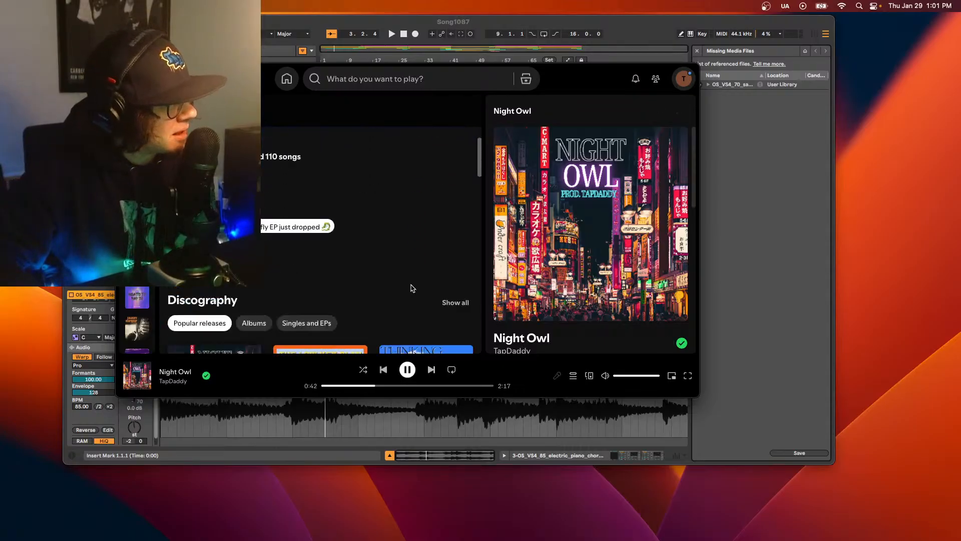
left_click(213, 301)
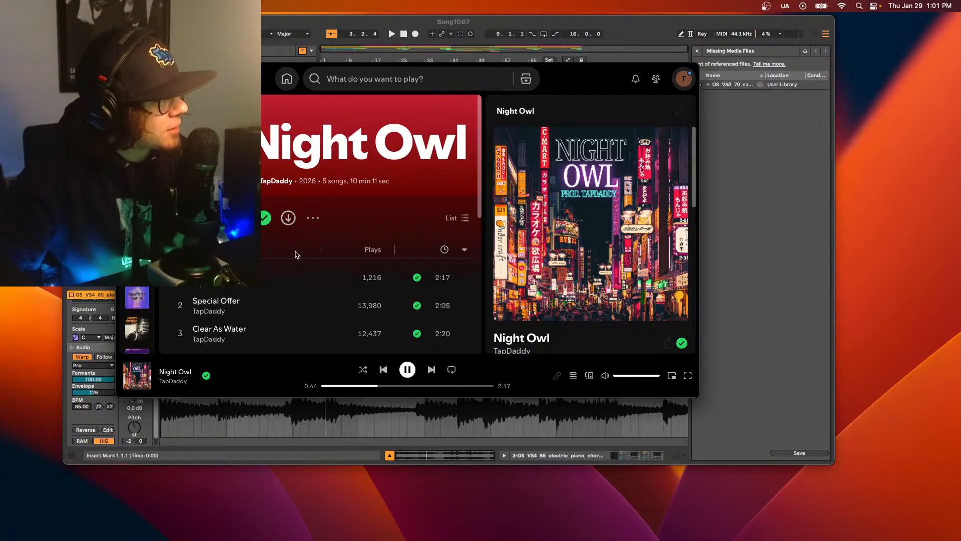
scroll(299, 249, "down", 4)
scroll(299, 249, "up", 1)
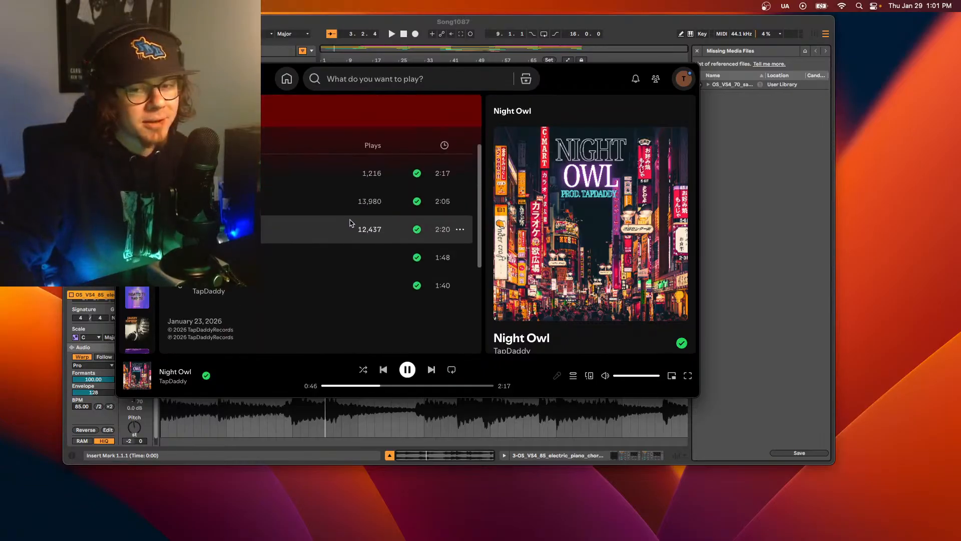
scroll(368, 200, "up", 4)
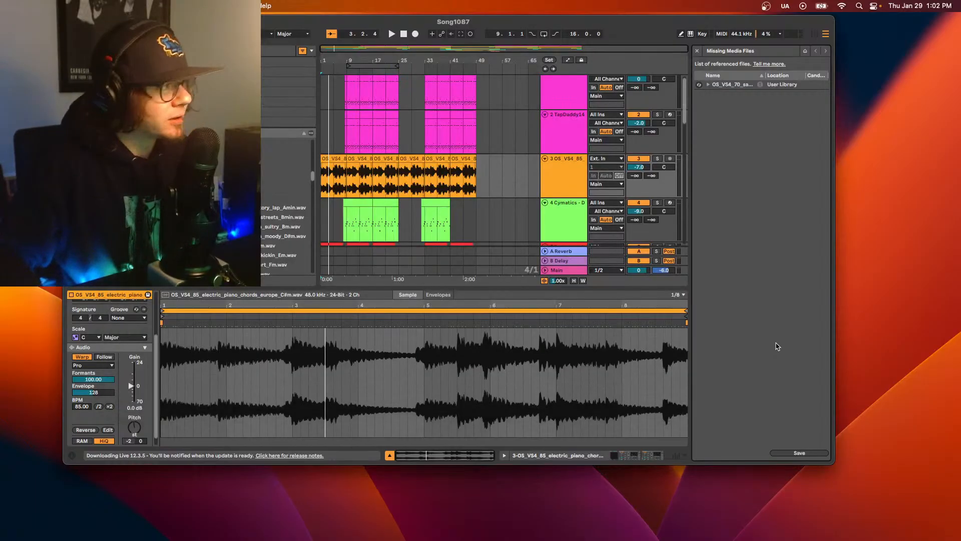
Step: Switch to the Song1087 project in Ableton Live, enlarge its window and show the Splice library in the browser
left_click(776, 347)
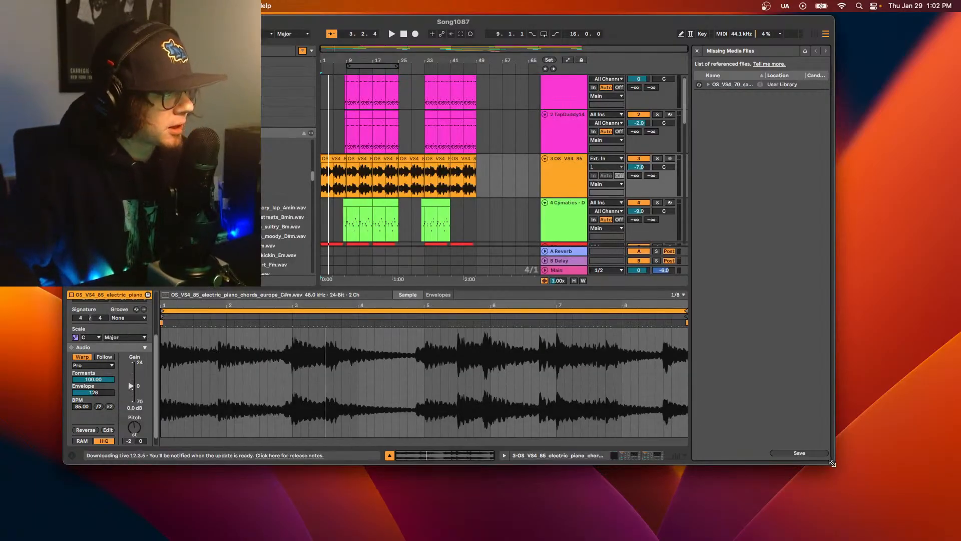
left_click_drag(832, 463, 920, 524)
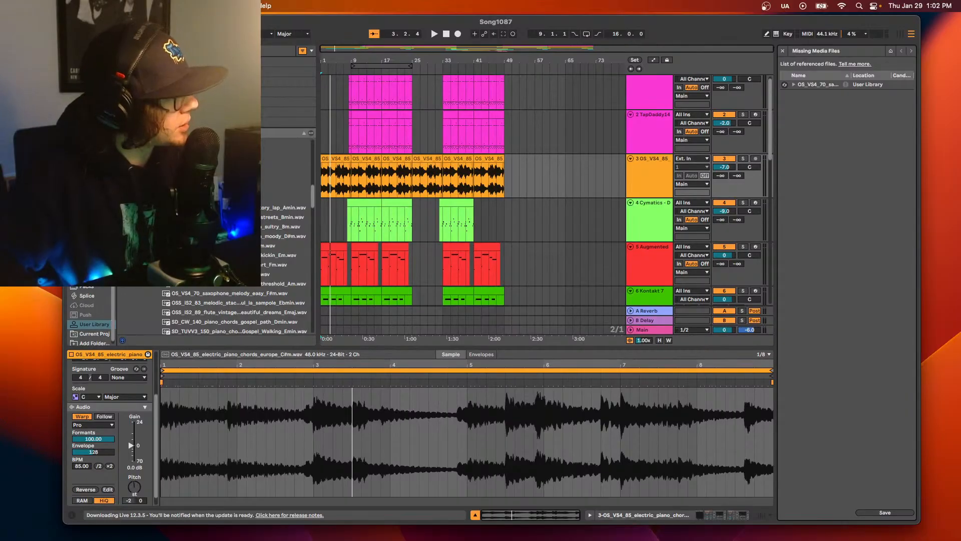
scroll(83, 289, "down", 1)
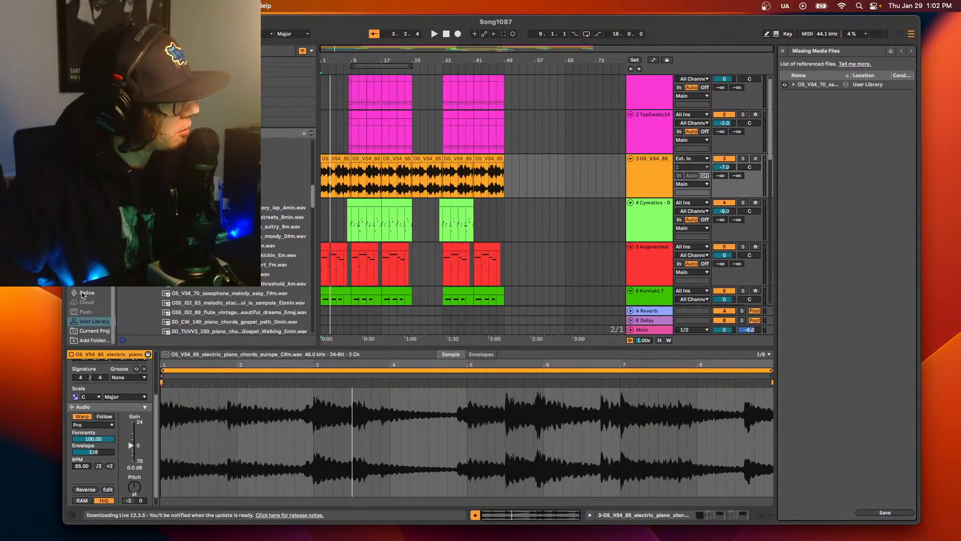
left_click(86, 293)
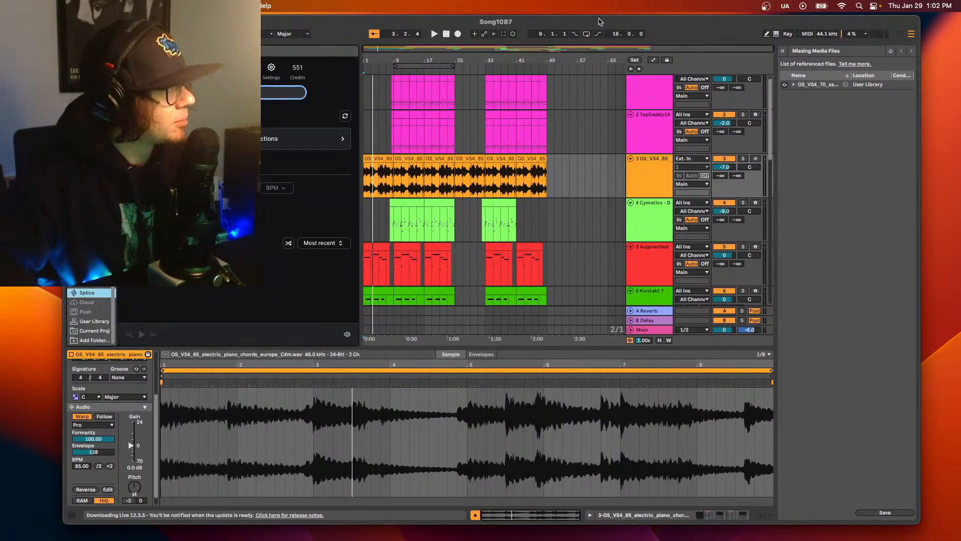
Step: Move the project window aside, bring the Spotify window forward to view the release, and move the project window back
left_click_drag(598, 20, 751, 11)
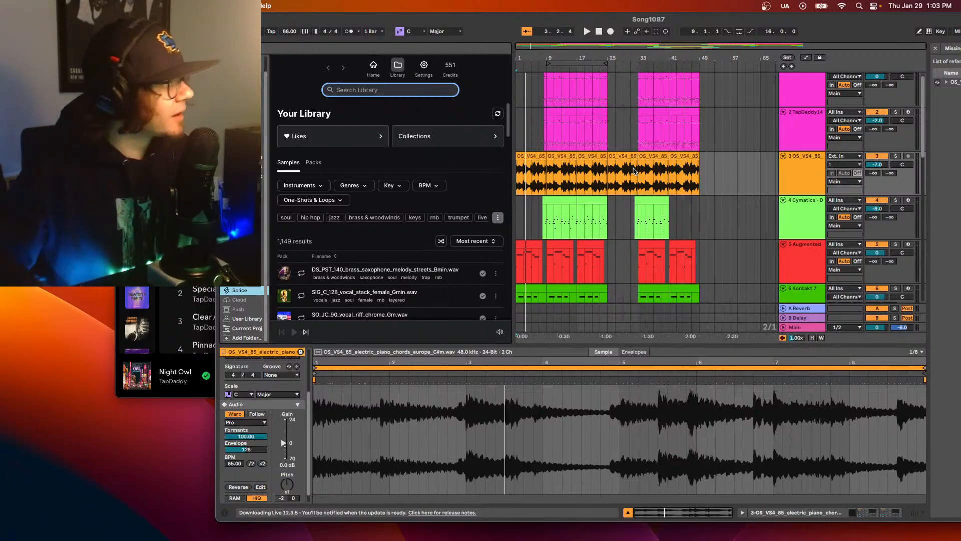
left_click(188, 235)
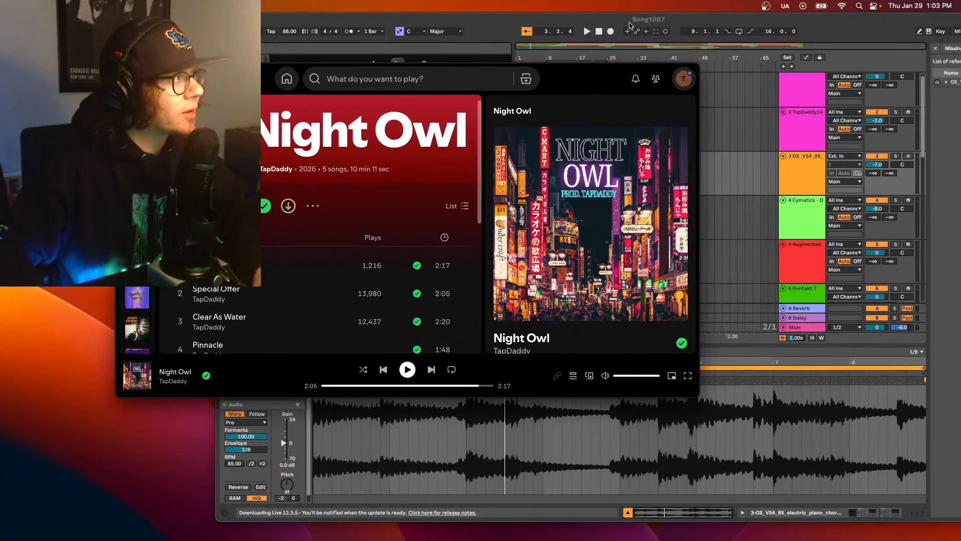
left_click_drag(629, 24, 418, 18)
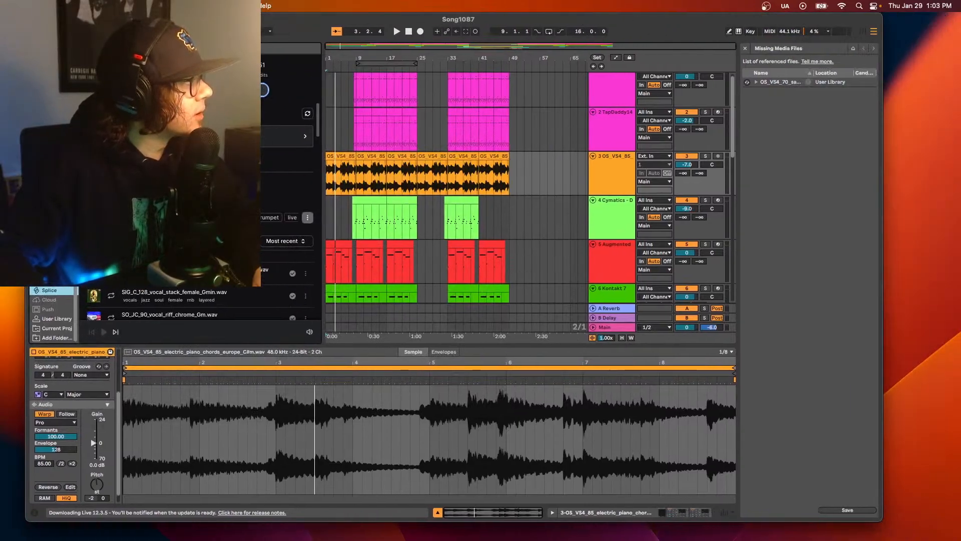
Step: Maximize the project window with the plug-in vendors listed in the browser, and close the Missing Media Files pane
left_click(49, 214)
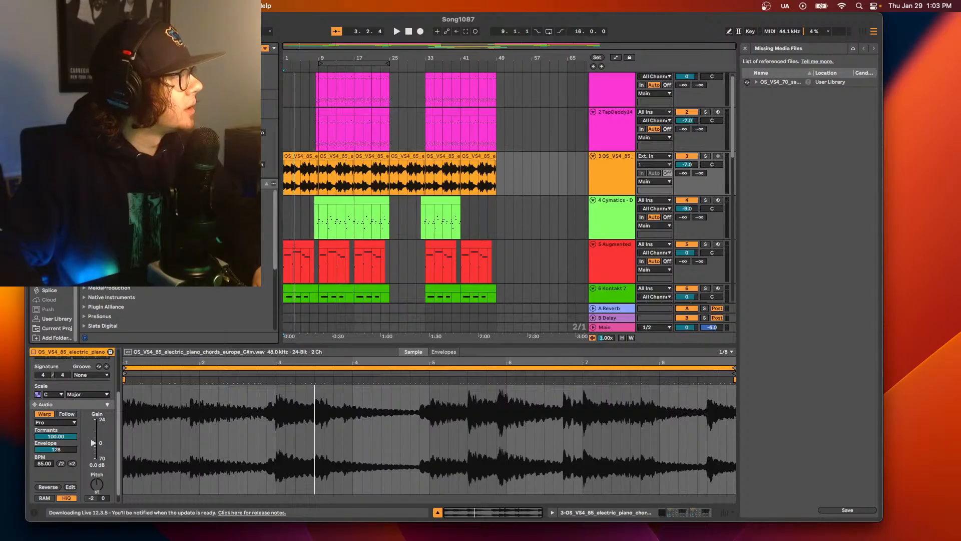
left_click(53, 19)
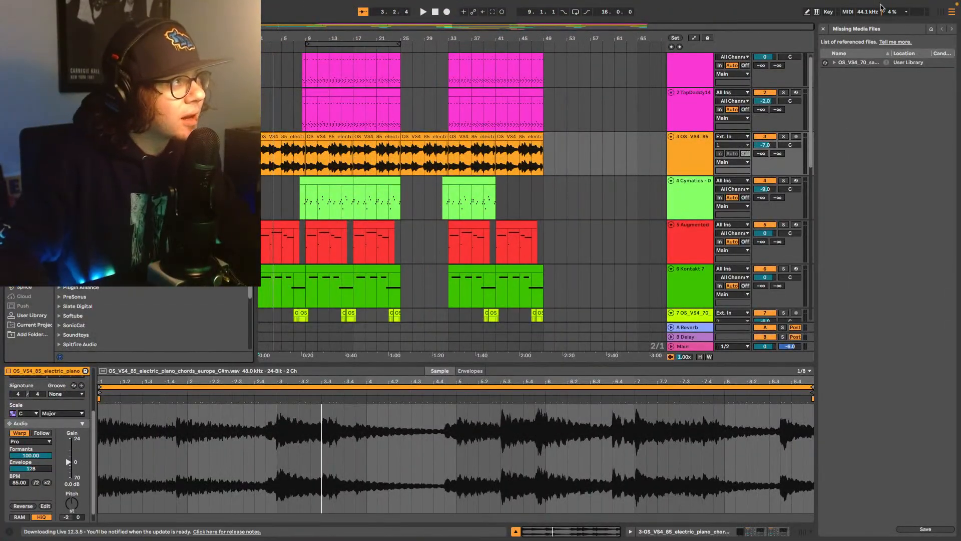
left_click(824, 29)
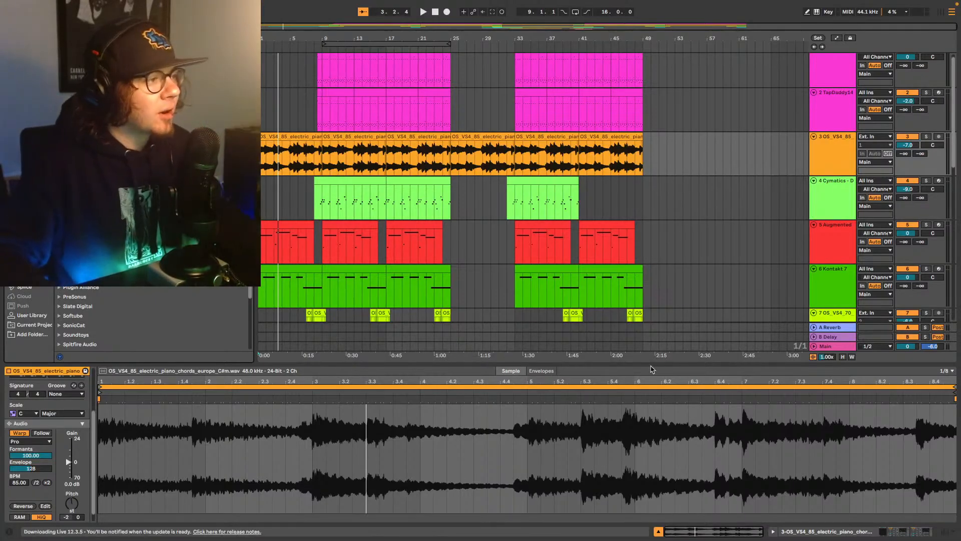
Step: Show the electric piano track's device chain and play the arrangement from about bar 24, then from about bar 16
left_click(891, 534)
scroll(829, 374, "down", 6)
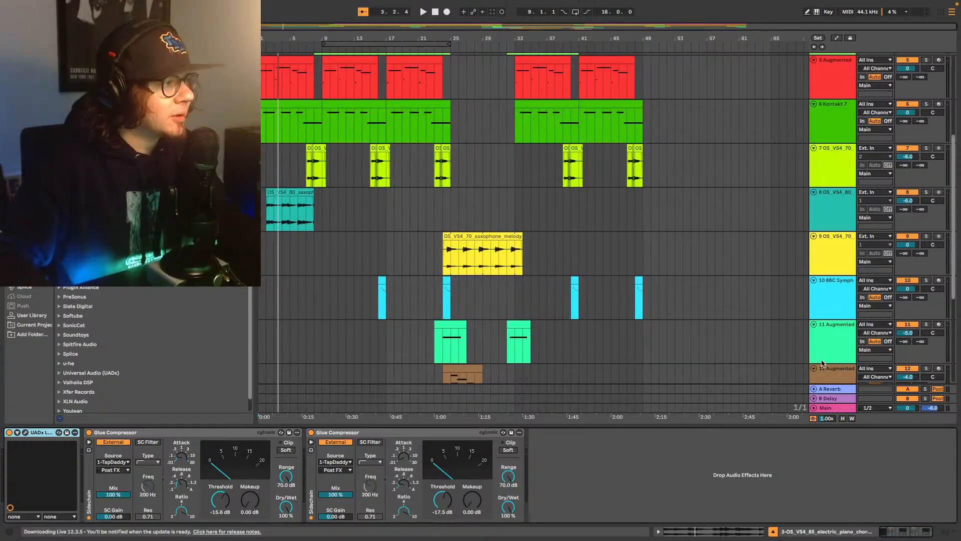
scroll(821, 351, "down", 6)
key("space")
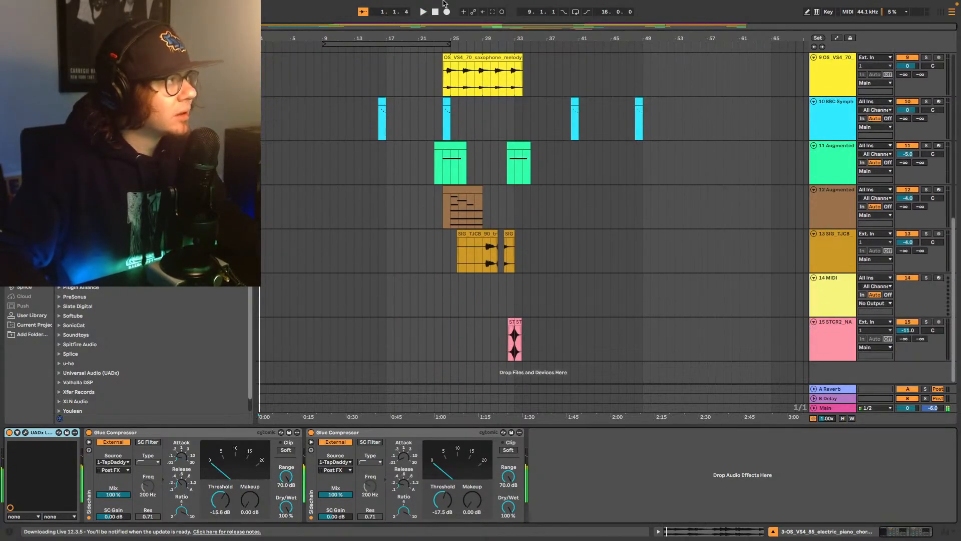
left_click(444, 49)
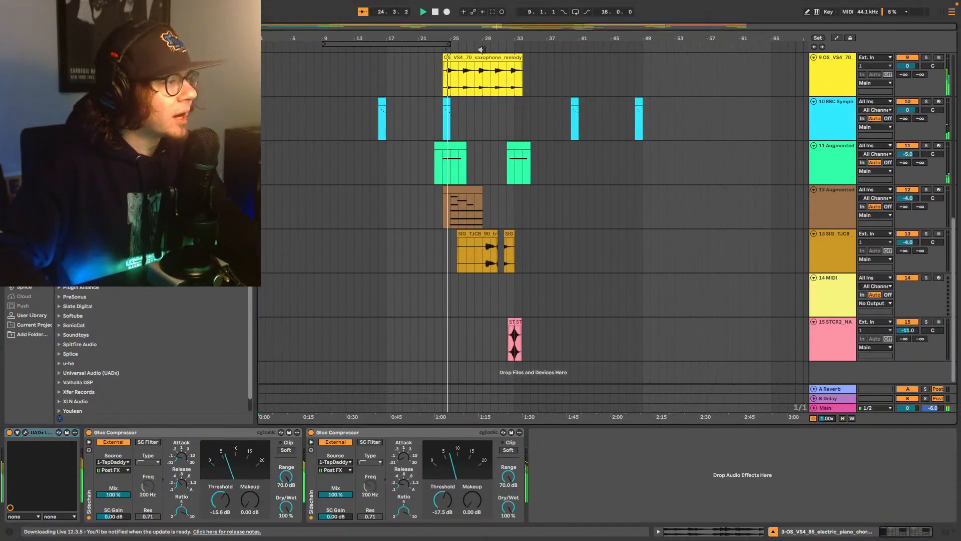
left_click(382, 48)
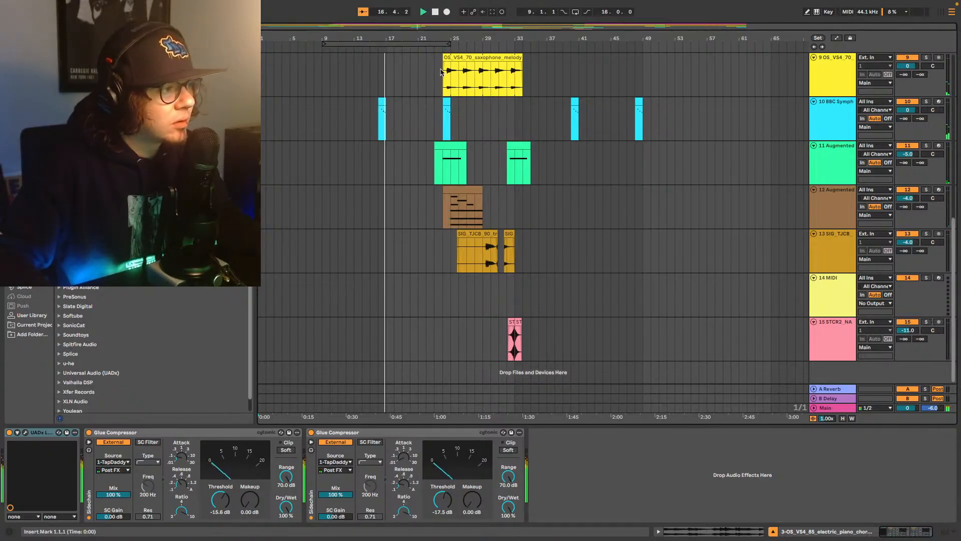
Step: Check the track levels in the mixer during playback, hide the mixer and stop playback
left_click(944, 532)
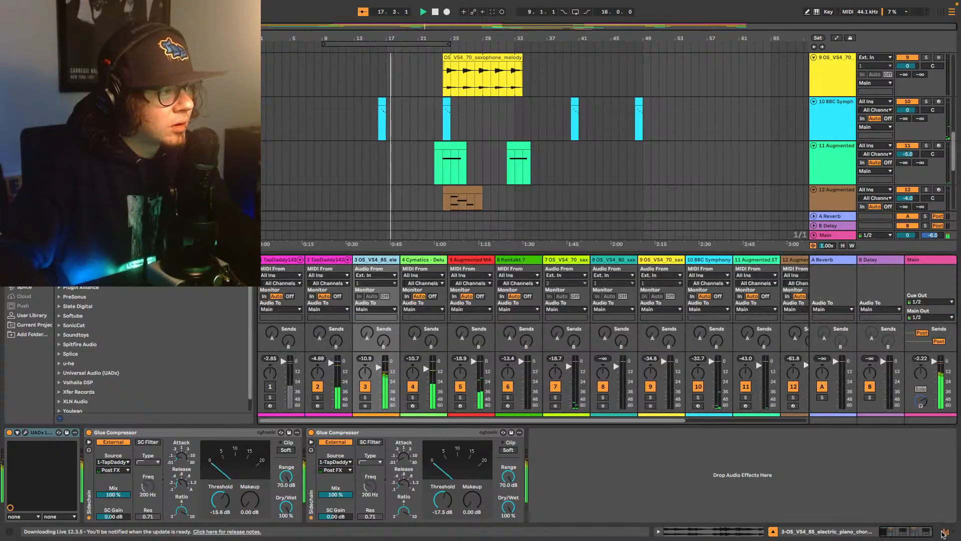
left_click(943, 532)
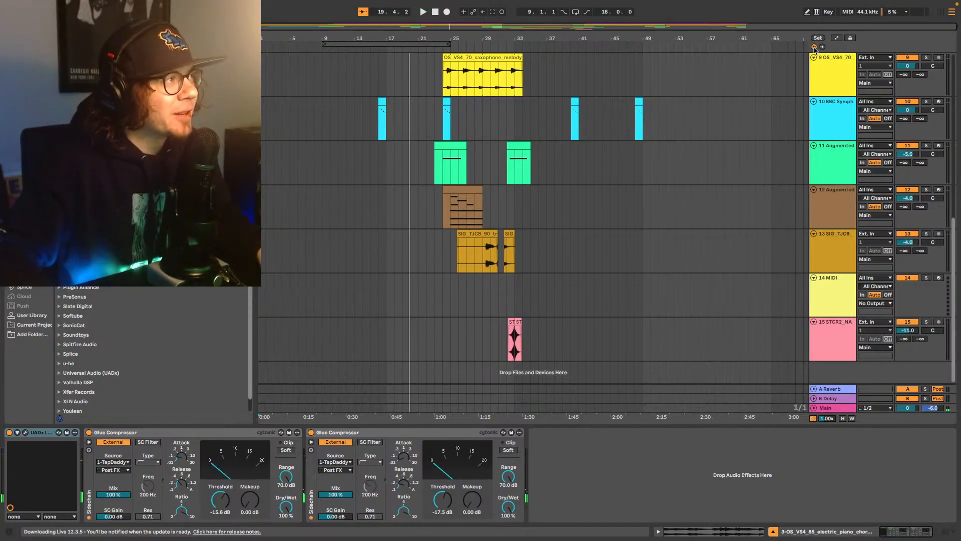
key("space")
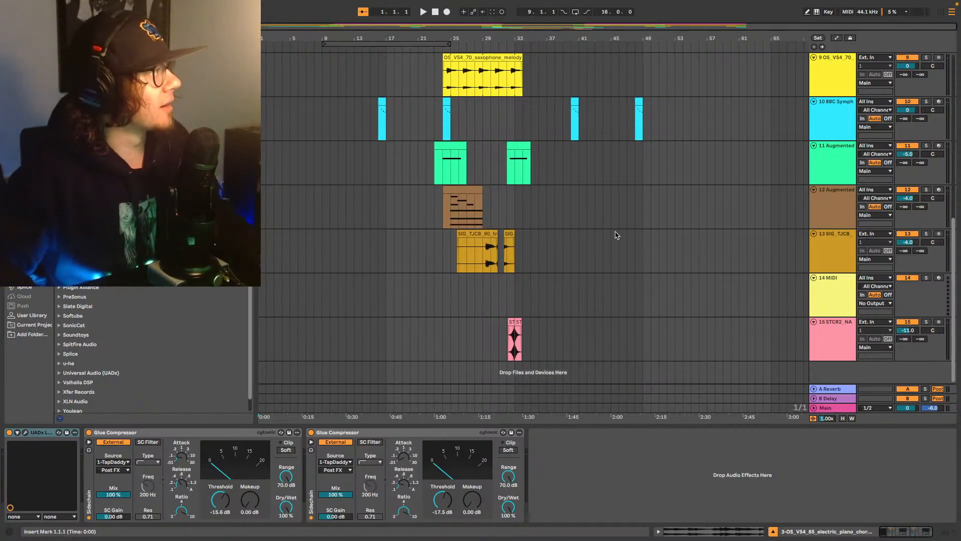
Step: Play the arrangement from the start, look over all its tracks and check their levels in the mixer
scroll(616, 236, "up", 7)
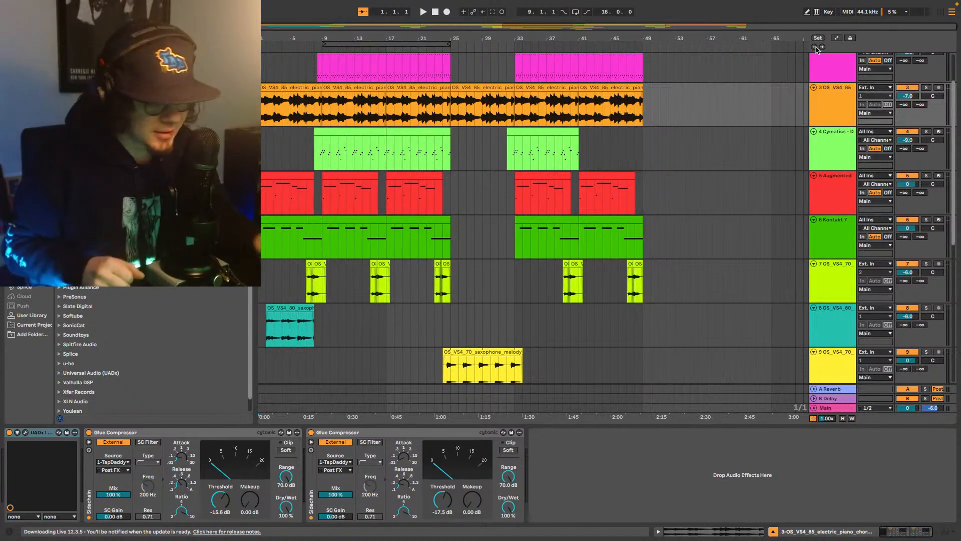
key("space")
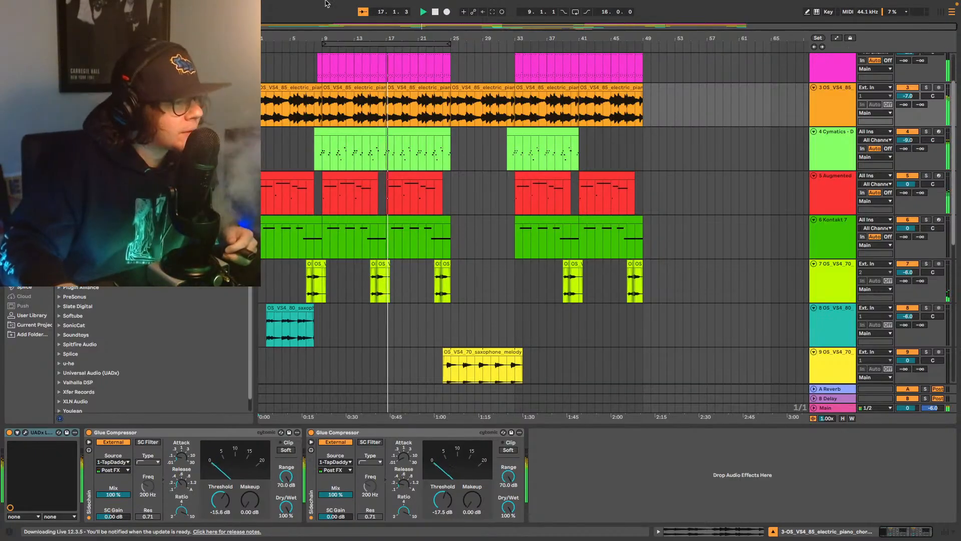
left_click(946, 533)
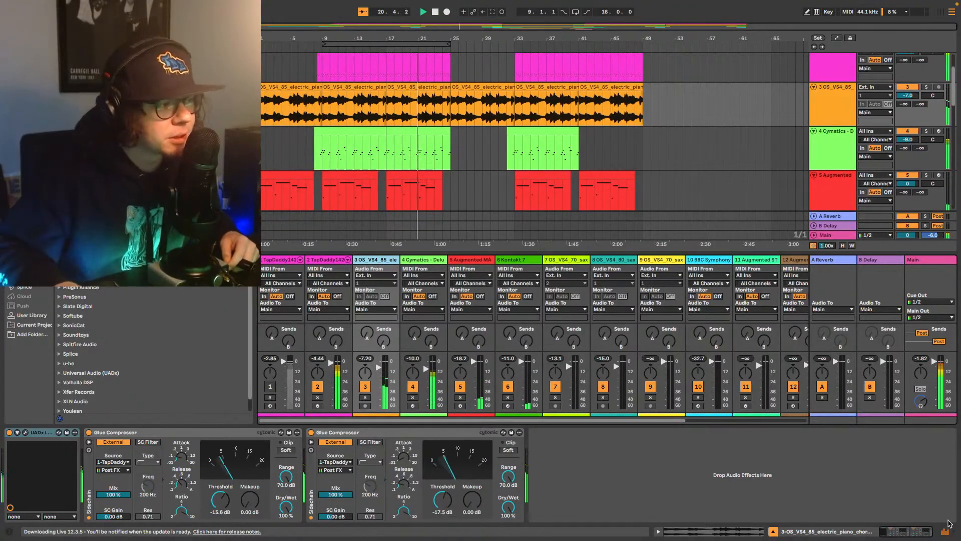
key("ctrl+alt+m")
scroll(698, 178, "down", 2)
scroll(741, 59, "down", 6)
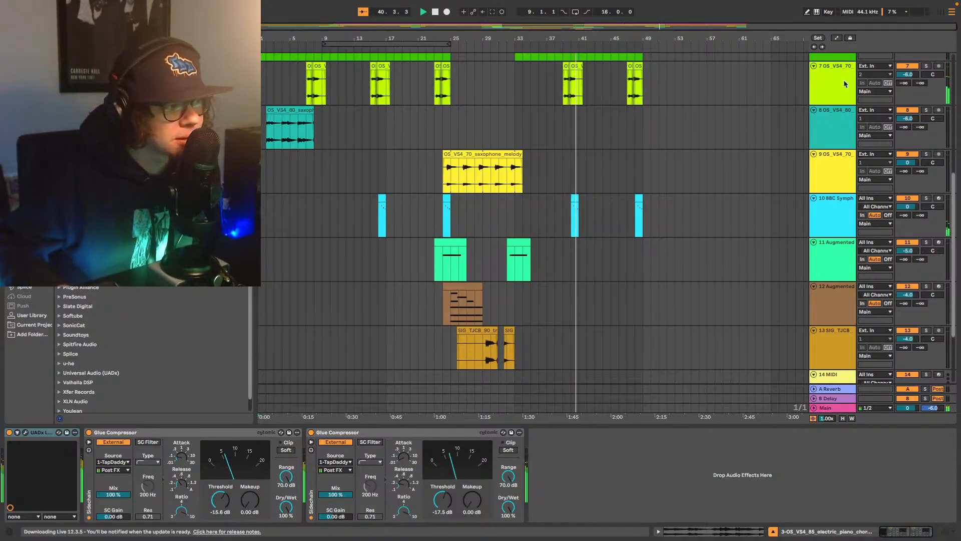
left_click(945, 533)
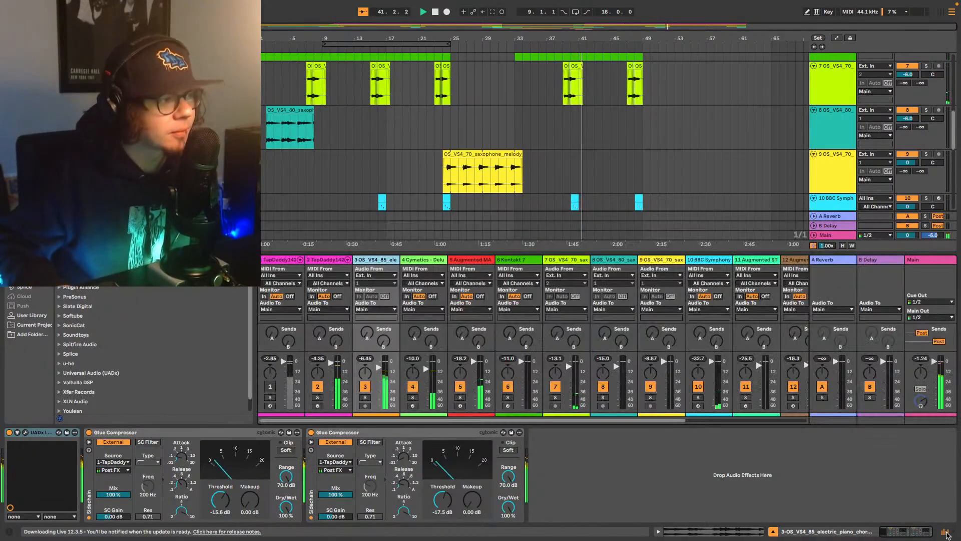
left_click(945, 533)
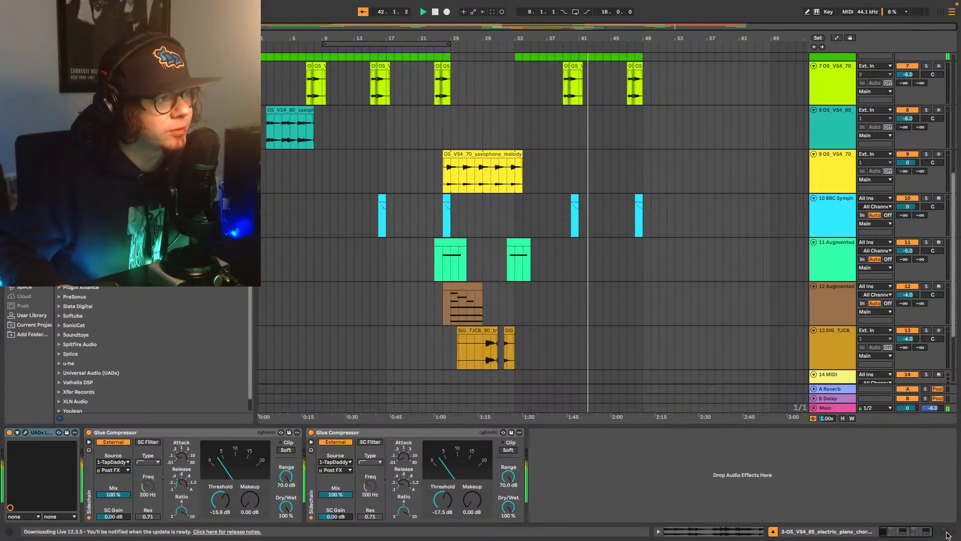
Step: Show the drum rack of the second drum track, TapDaddy142 BoomBap, and stop playback
scroll(815, 134, "up", 5)
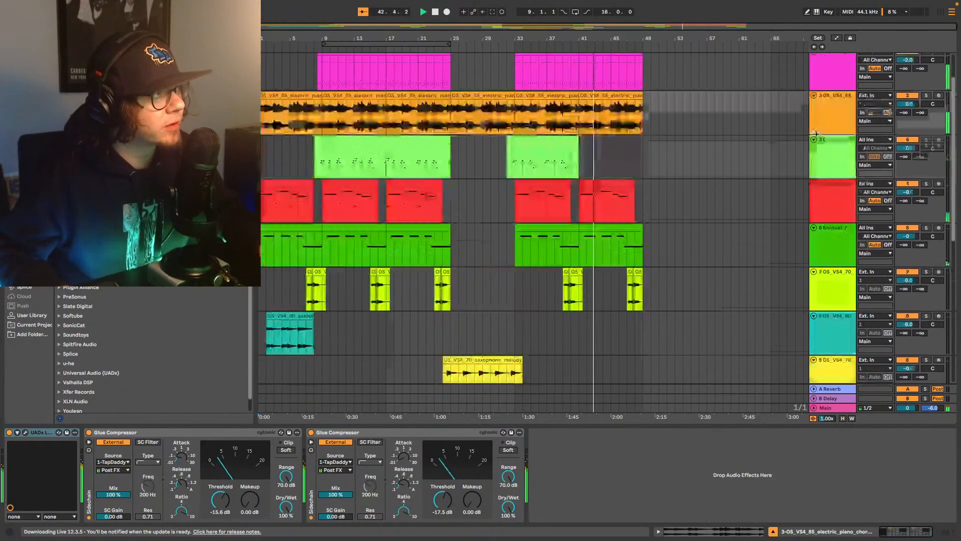
scroll(817, 134, "up", 2)
left_click(826, 122)
key("space")
Step: Delete the empty MIDI track 14 near the end of the track list
scroll(815, 187, "down", 4)
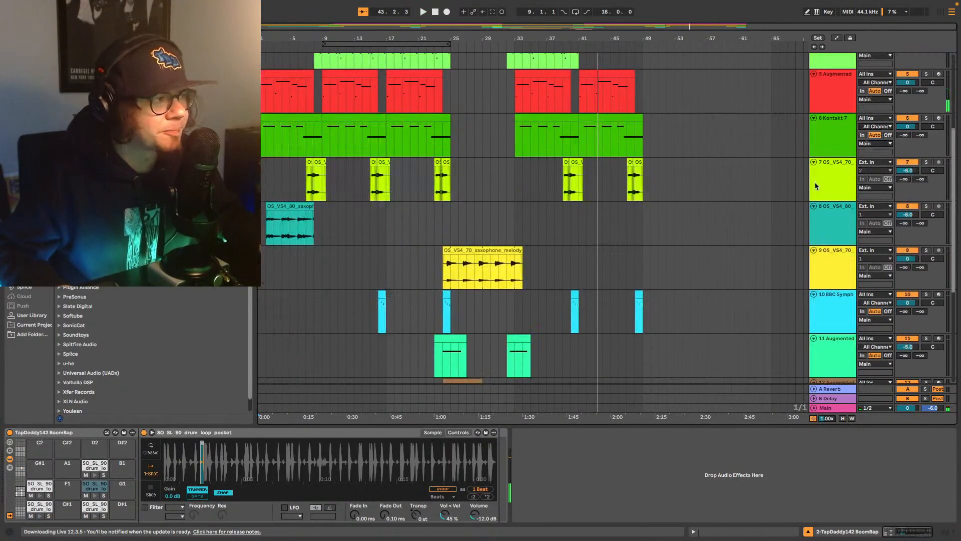
scroll(816, 186, "down", 4)
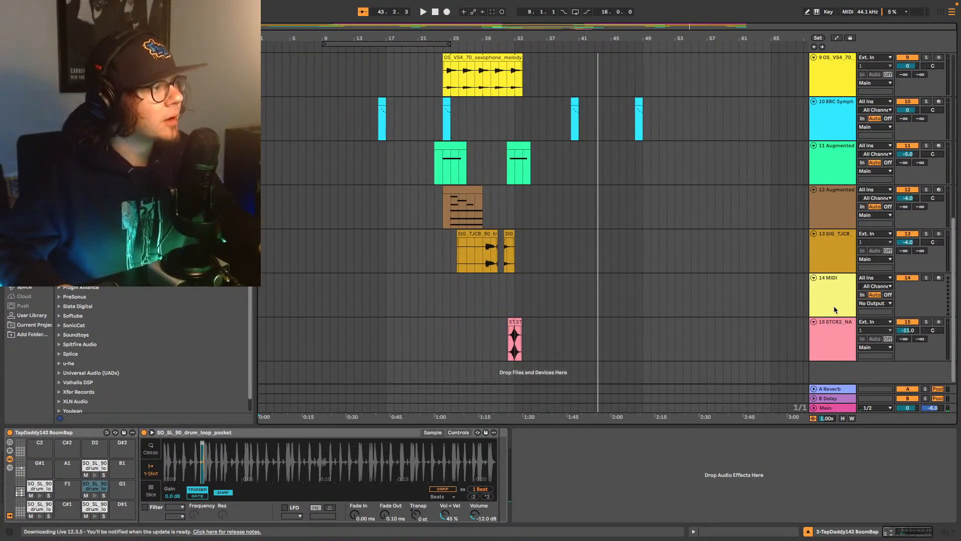
left_click(834, 297)
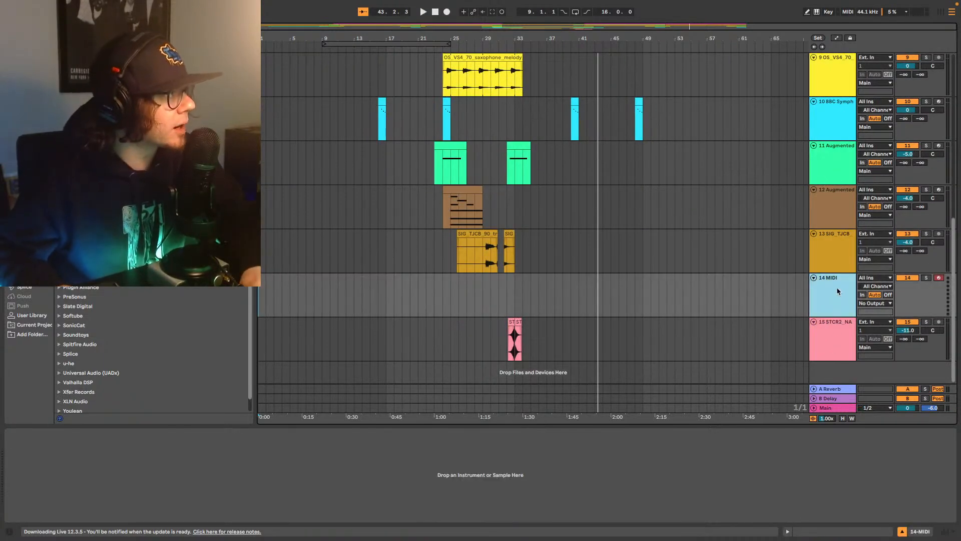
key("Delete")
scroll(835, 282, "up", 5)
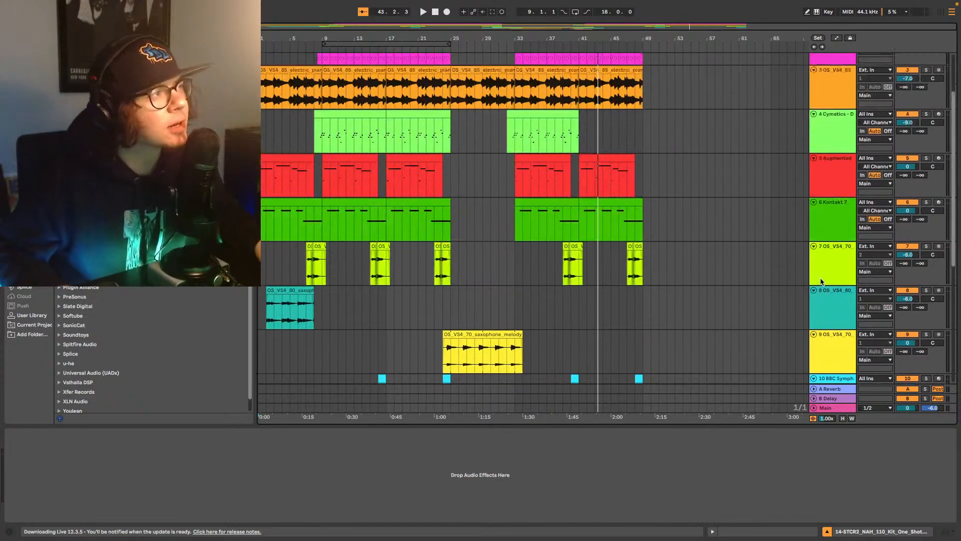
Step: Lower the volumes of tracks 2 through 14 together by 5 dB, bringing the second drum track to -7.0 dB
scroll(822, 280, "up", 2)
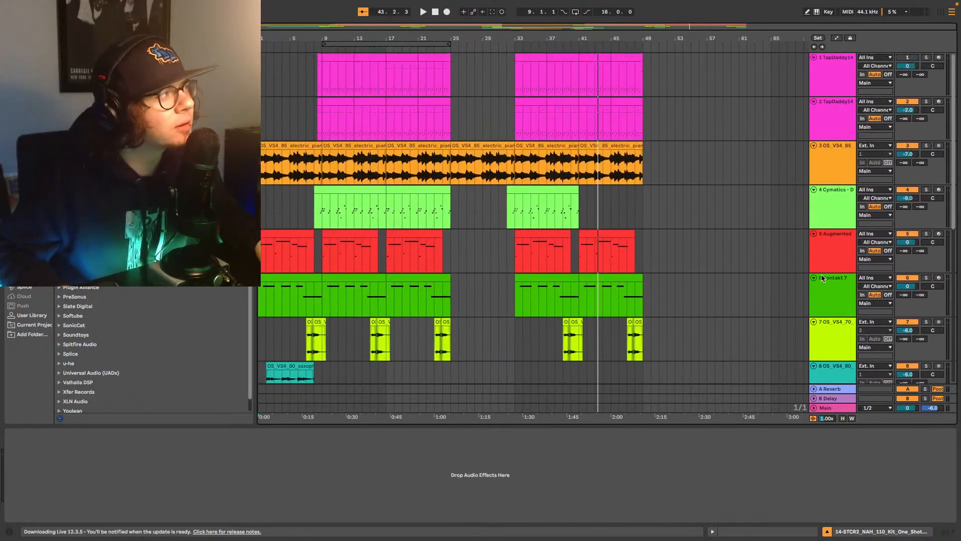
left_click(840, 114)
scroll(825, 287, "down", 7)
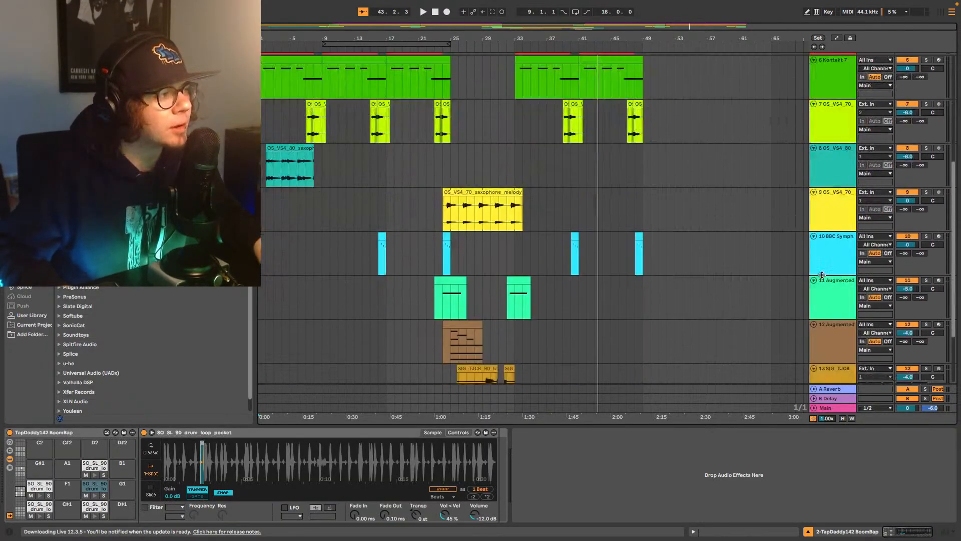
left_click(826, 322, "shift")
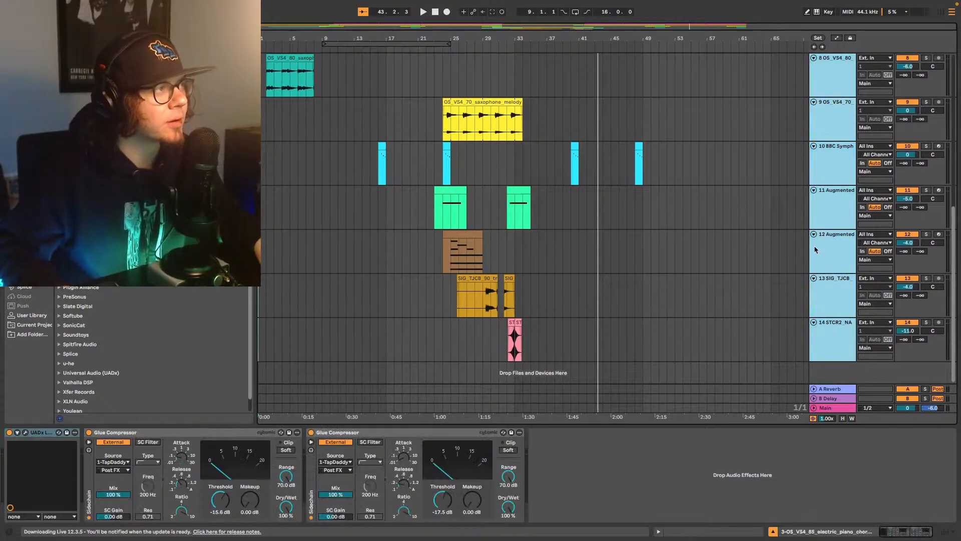
scroll(815, 210, "up", 7)
scroll(803, 140, "up", 1)
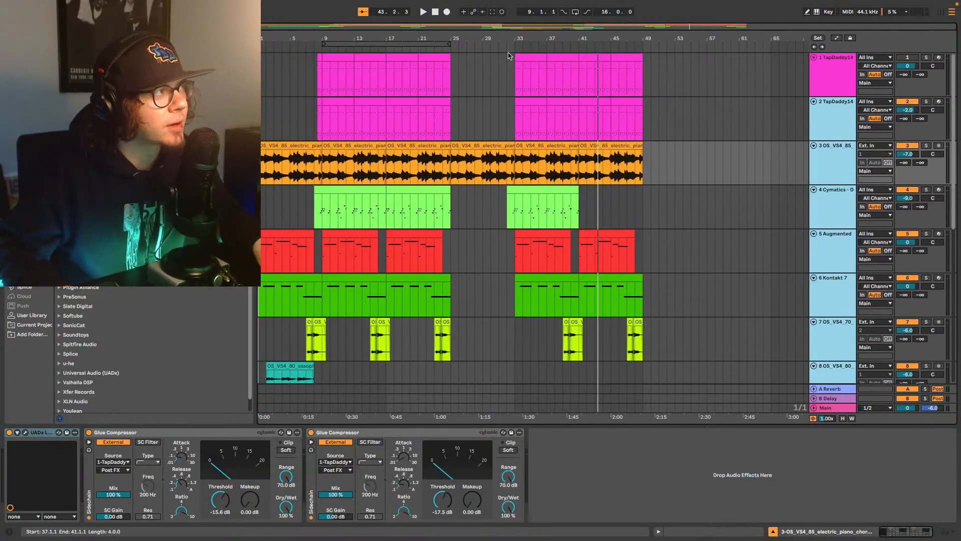
left_click(908, 111)
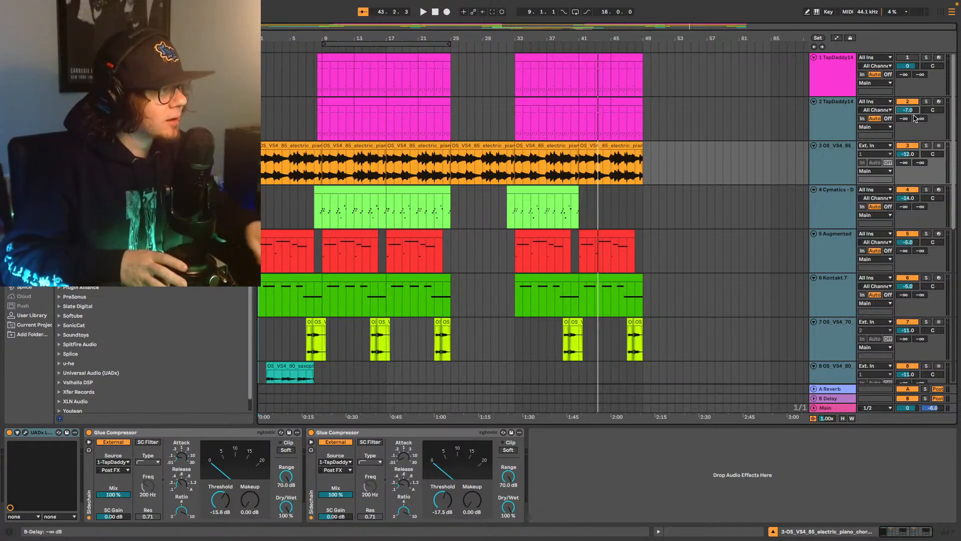
Step: Play the opening bars to check the balance of the lowered tracks
key("space")
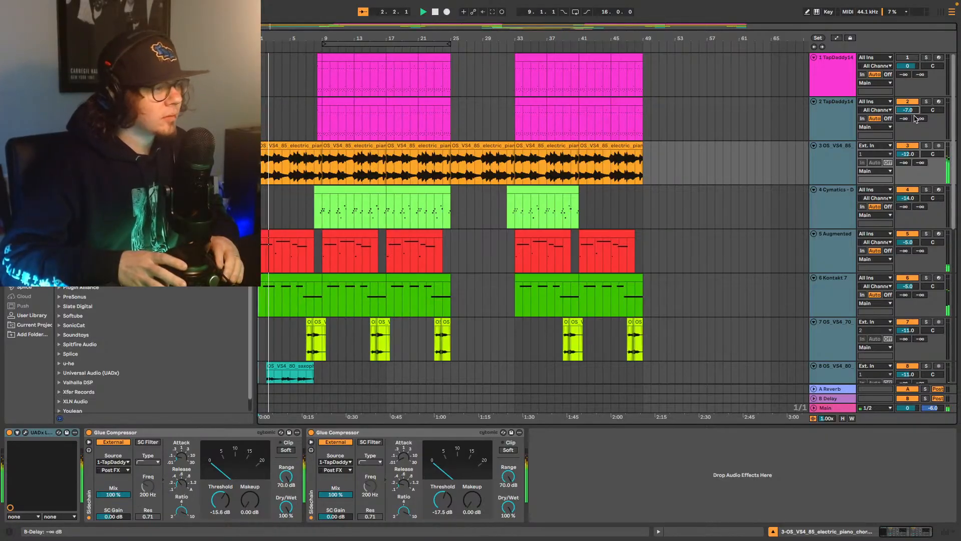
key("space")
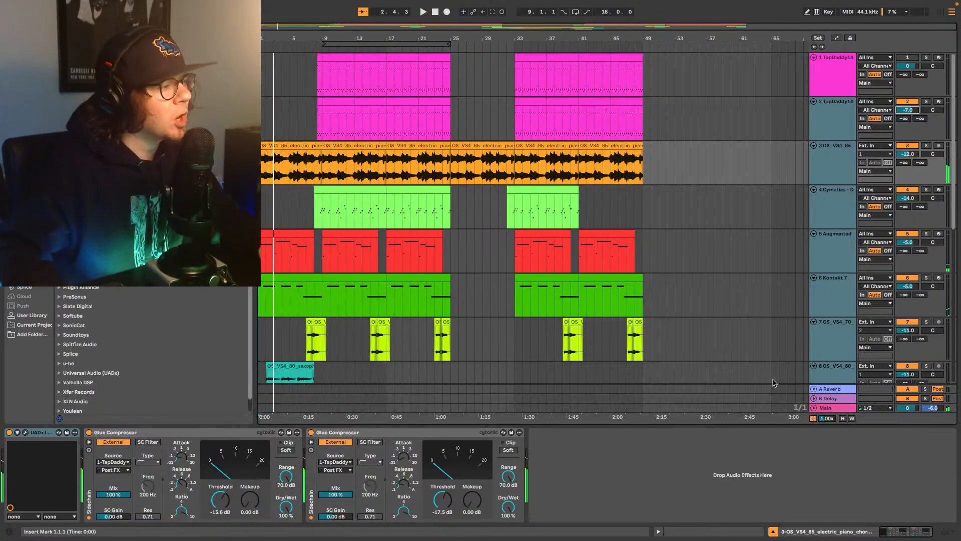
left_click(672, 470)
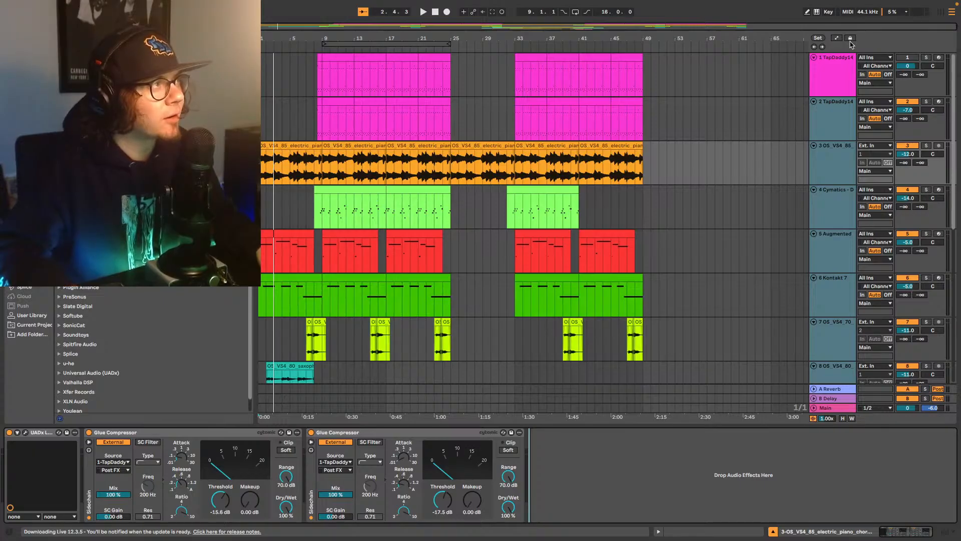
key("space")
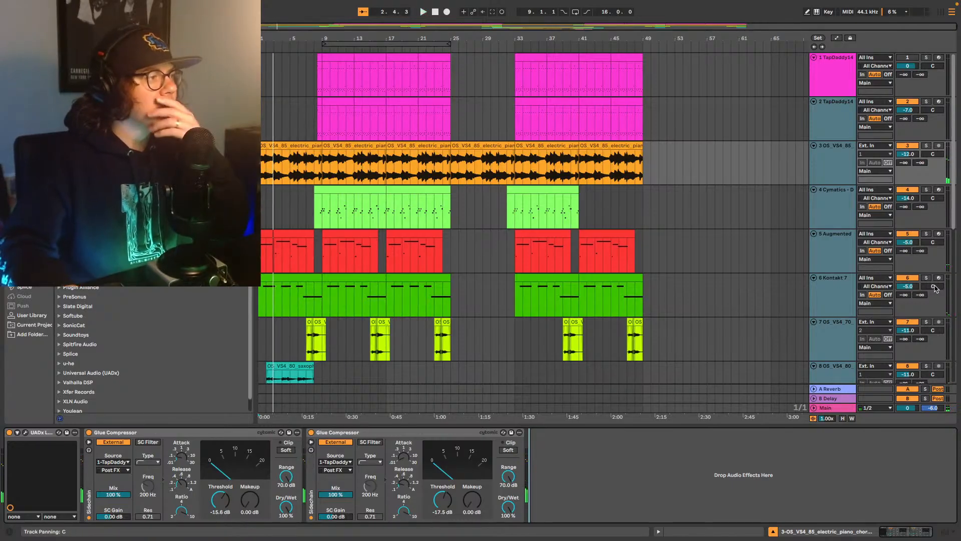
Step: Try panning the Kontakt 7 track to 11L while playing the intro, and return it to centre
left_click(826, 289)
left_click(826, 288)
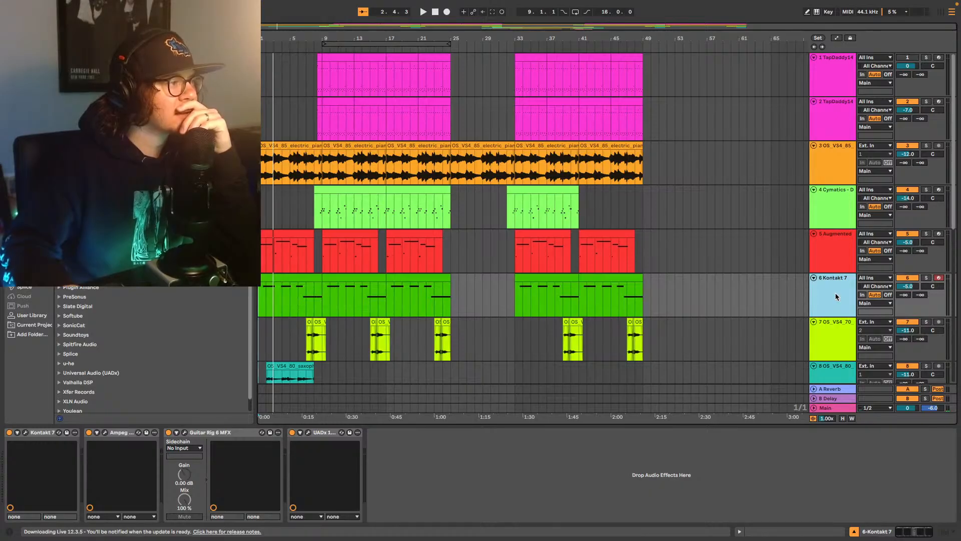
left_click_drag(933, 286, 933, 292)
key("space")
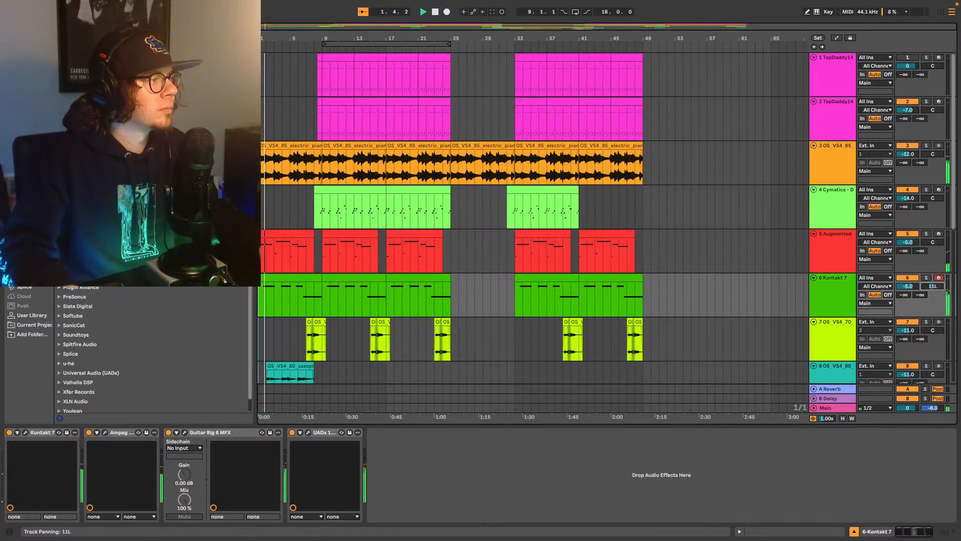
left_click(941, 288)
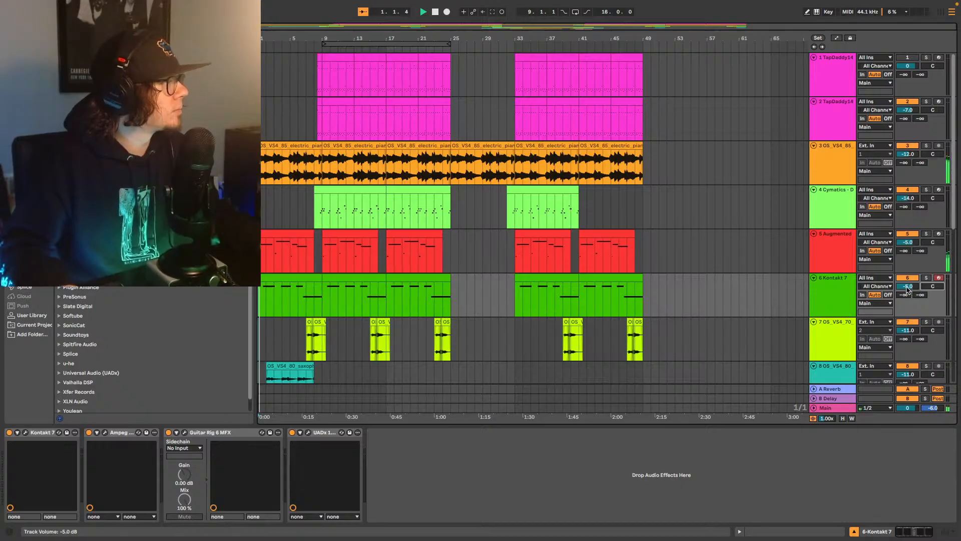
key("space")
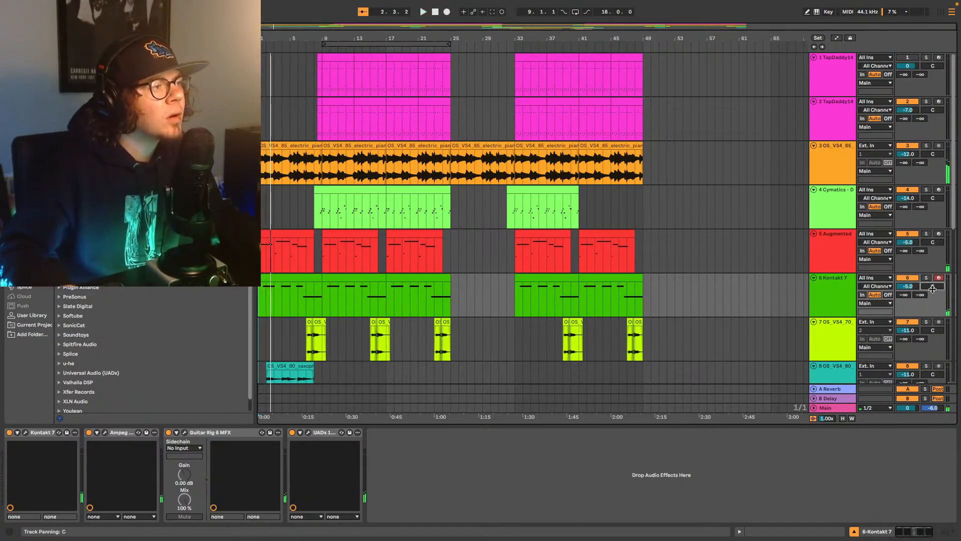
Step: Pan the Kontakt 7 track to 18L and the Augmented track 5 to 5R during playback, and stop
key("space")
left_click_drag(932, 286, 933, 285)
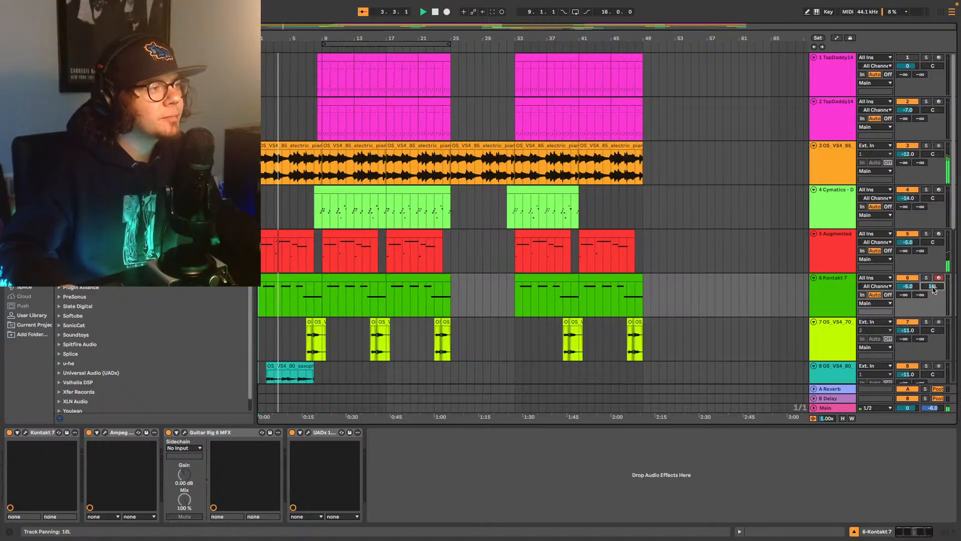
left_click_drag(932, 247, 932, 246)
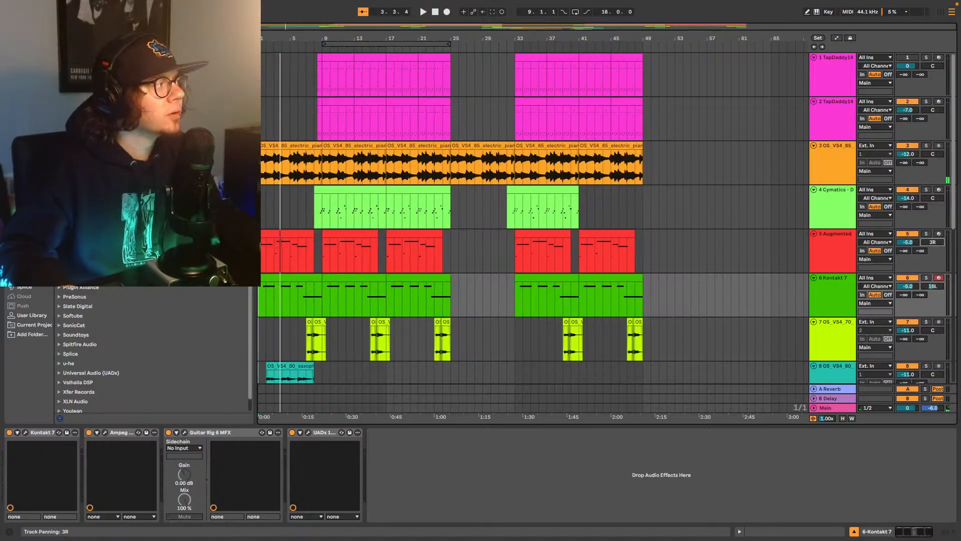
key("space")
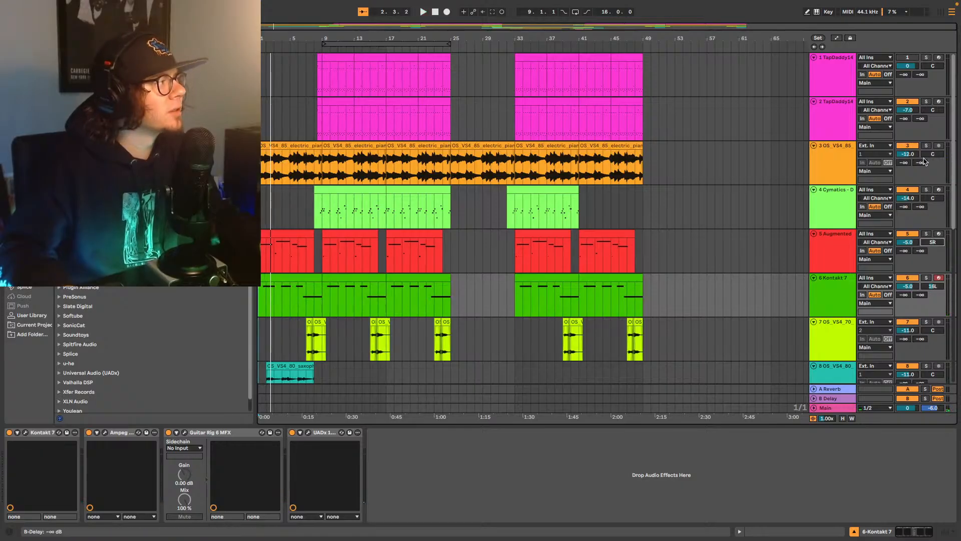
Step: Insert the iZotope Vinyl effect ahead of the Vocal Pop Hall reverb on saxophone track 8
scroll(672, 229, "down", 4)
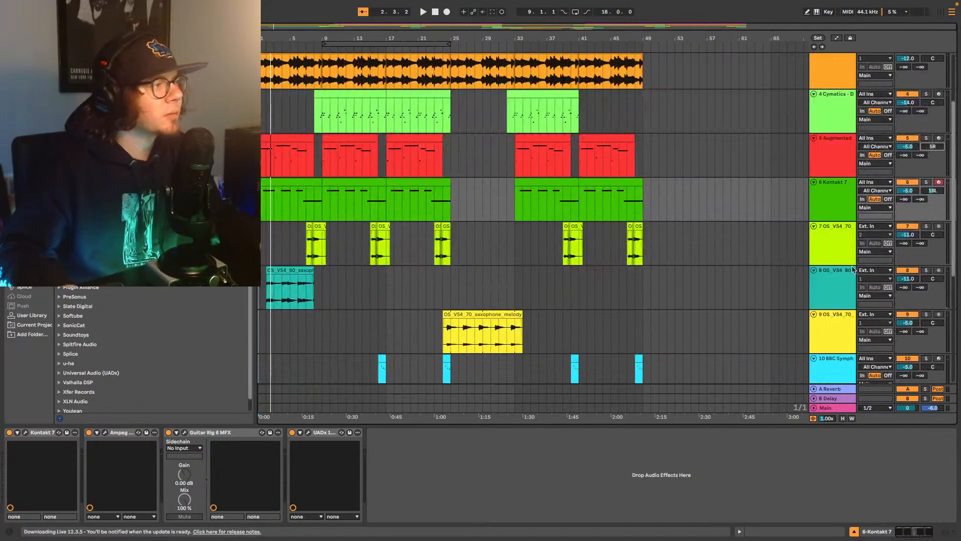
key("space")
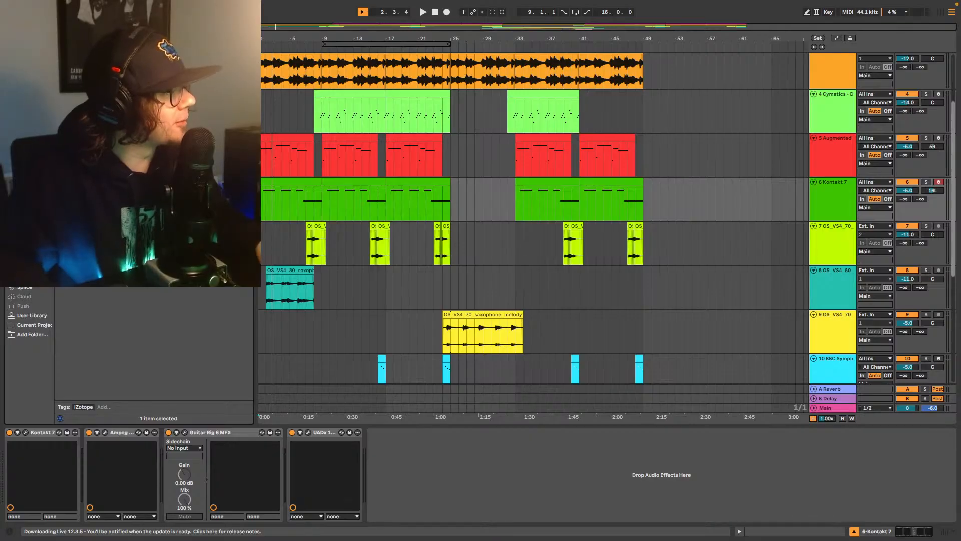
left_click(813, 272)
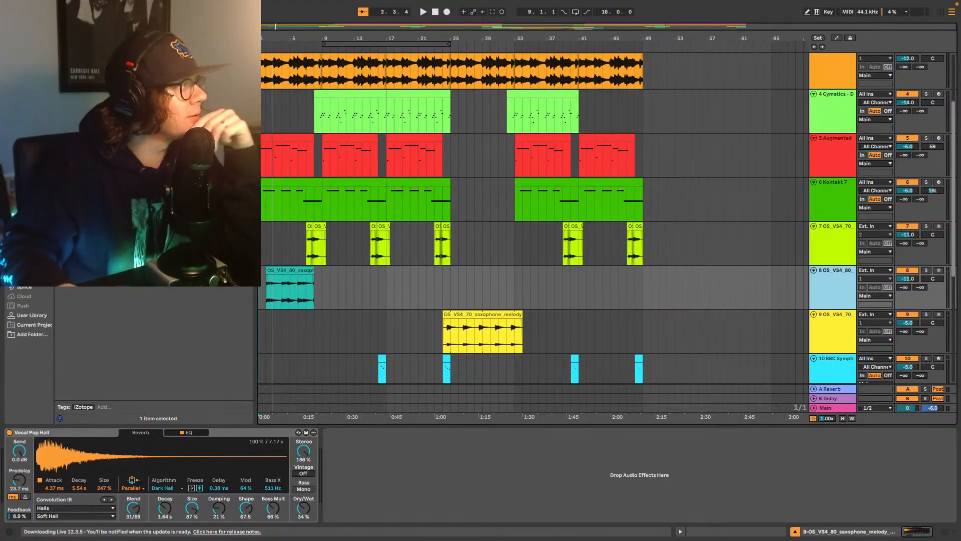
left_click_drag(95, 200, 5, 480)
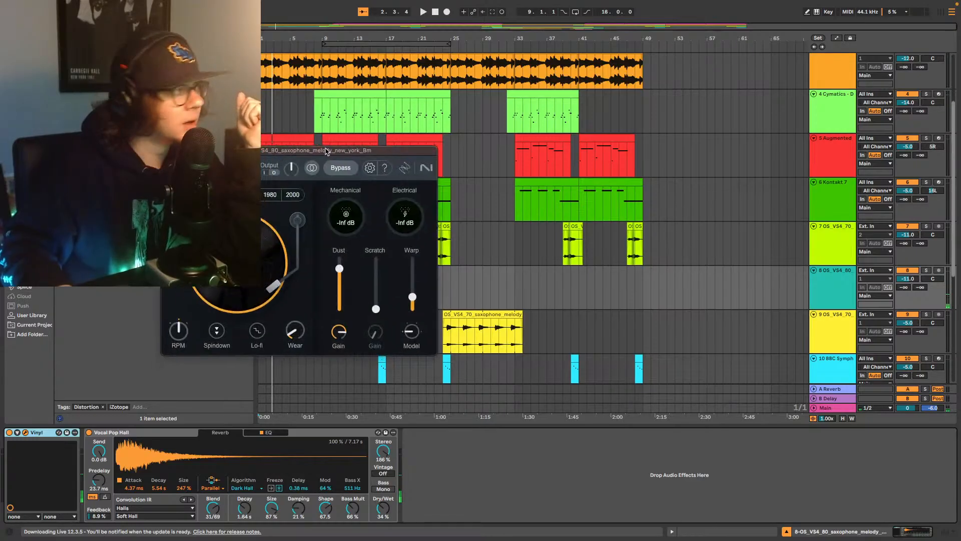
Step: Set Vinyl's Dust to minimum and its year to 1930, and audition the saxophone from the start
left_click_drag(449, 236, 448, 277)
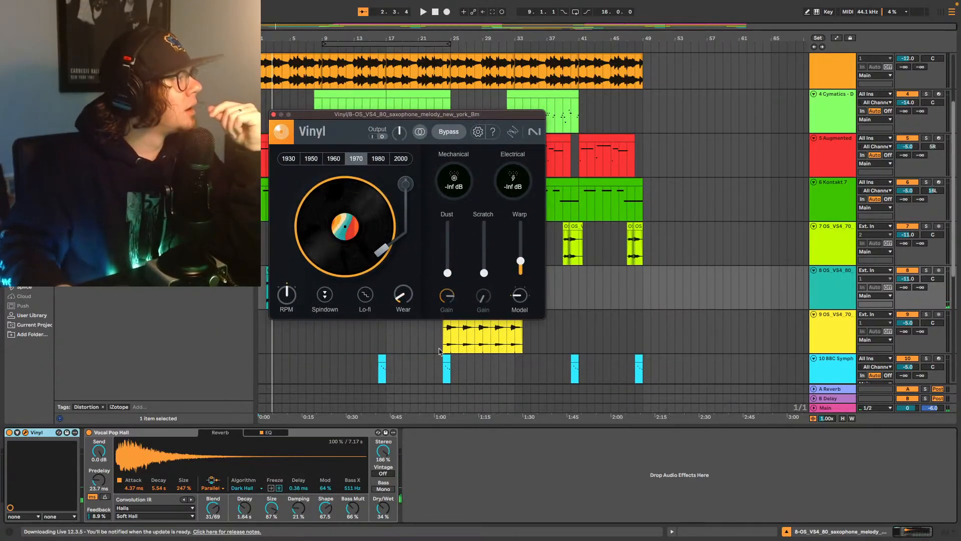
left_click(292, 160)
key("space")
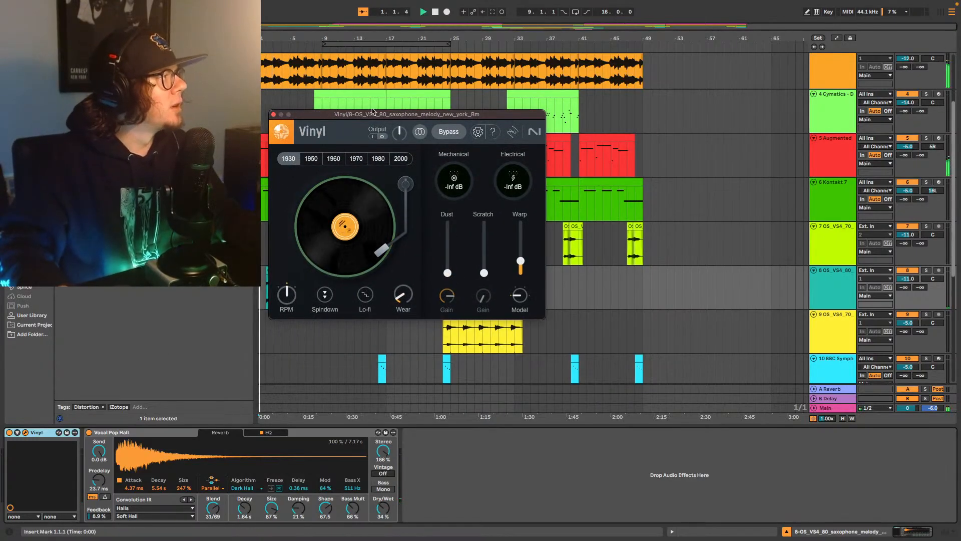
left_click_drag(370, 117, 524, 71)
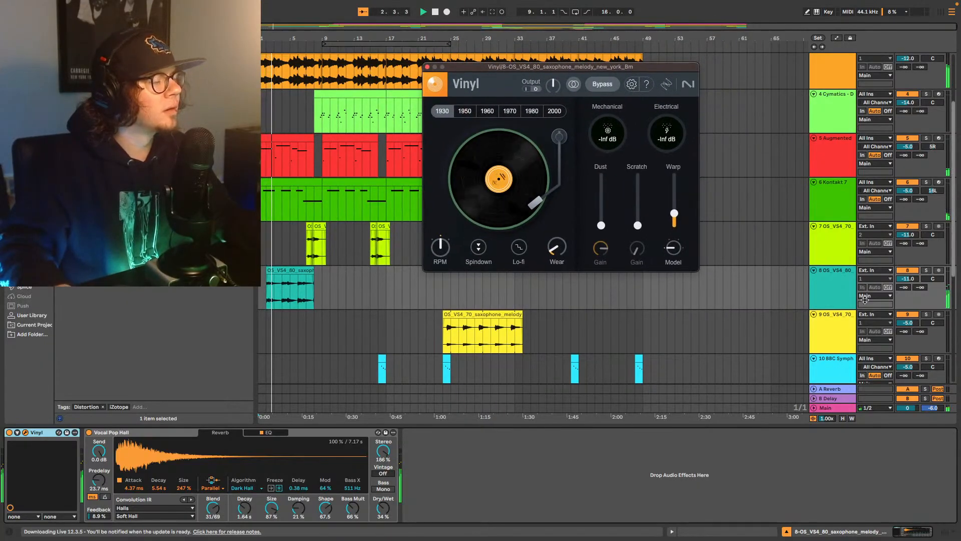
left_click(910, 280)
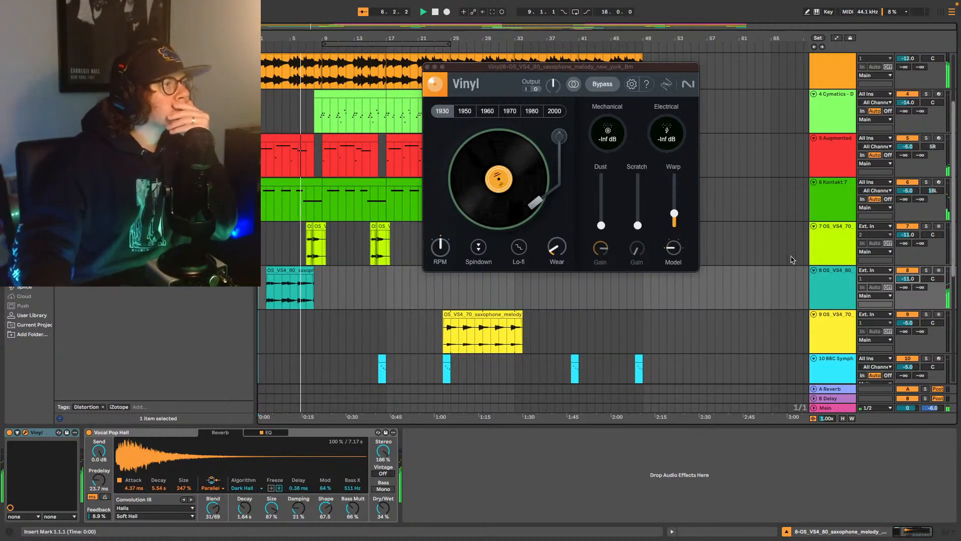
Step: Show the effect chain of electric piano track 3 and look over the tracks as the arrangement plays
scroll(828, 86, "up", 1)
left_click(828, 86)
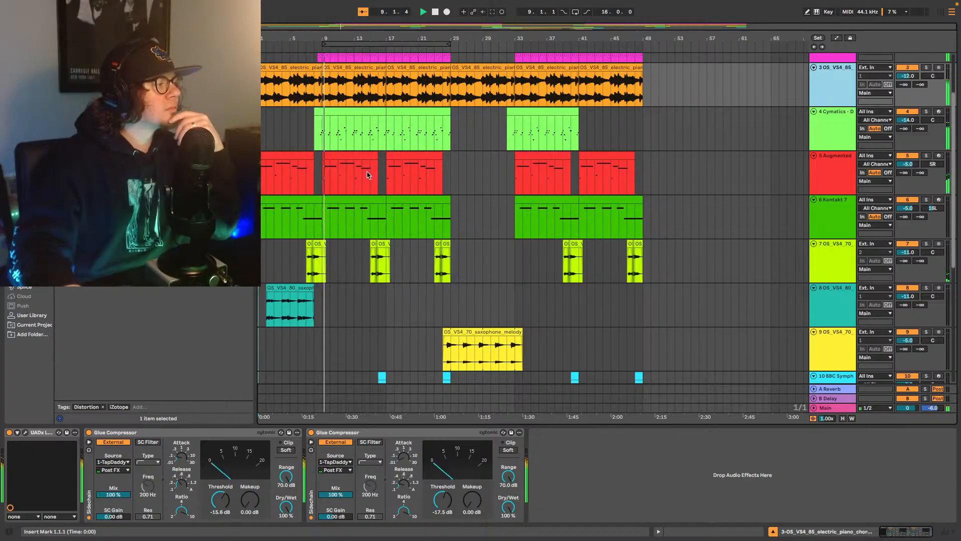
scroll(366, 178, "down", 1)
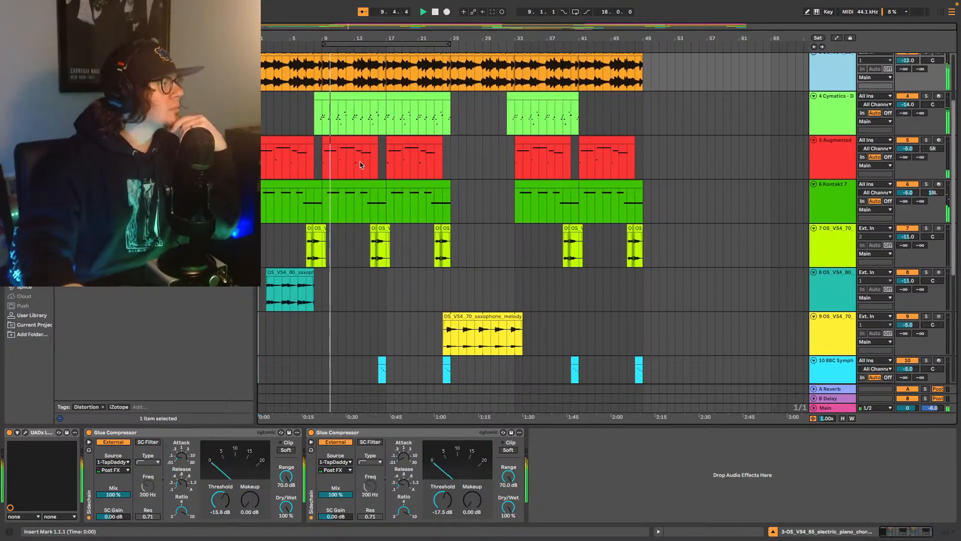
scroll(344, 187, "down", 2)
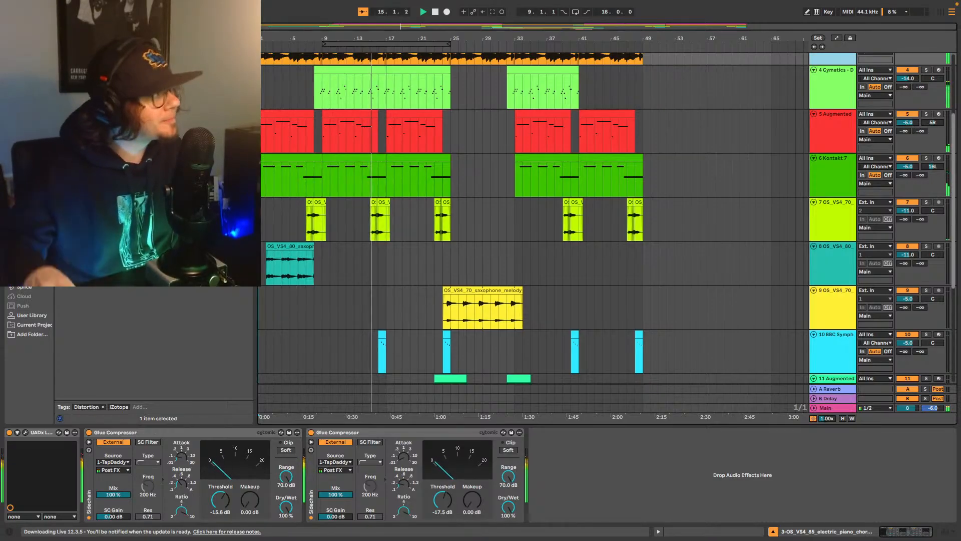
scroll(504, 239, "up", 5)
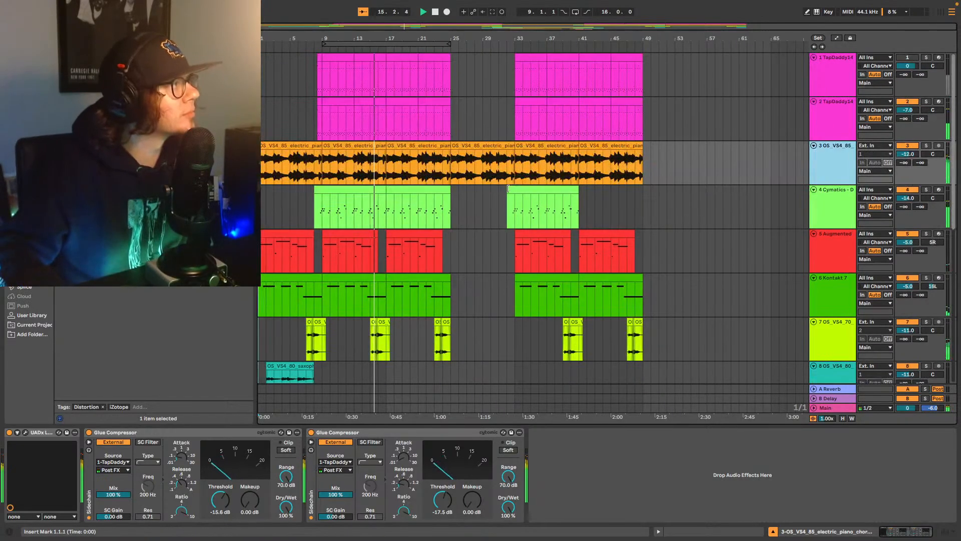
Step: Select the section from bar 9 to bar 13 on the second drum track, stop playback and show its MIDI notes
left_click(824, 113)
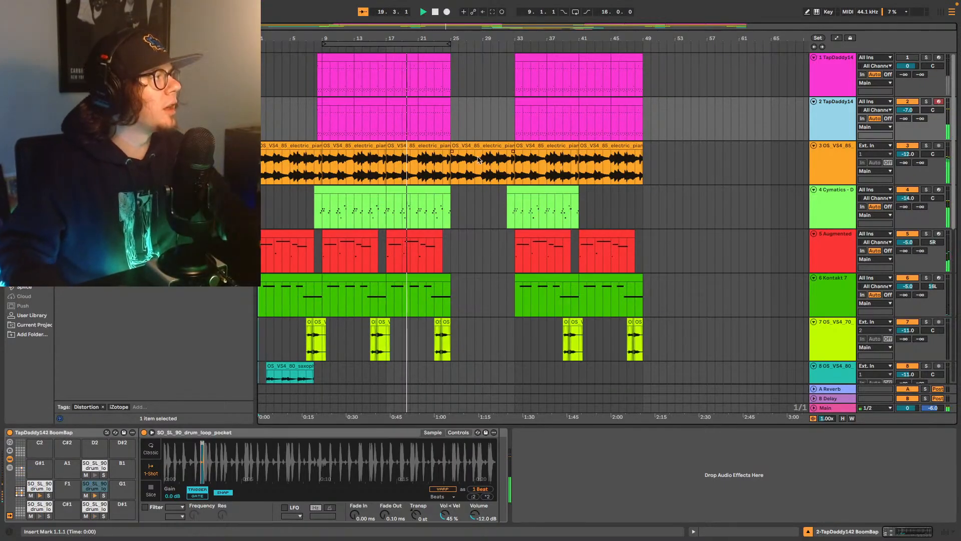
left_click(335, 103)
key("space")
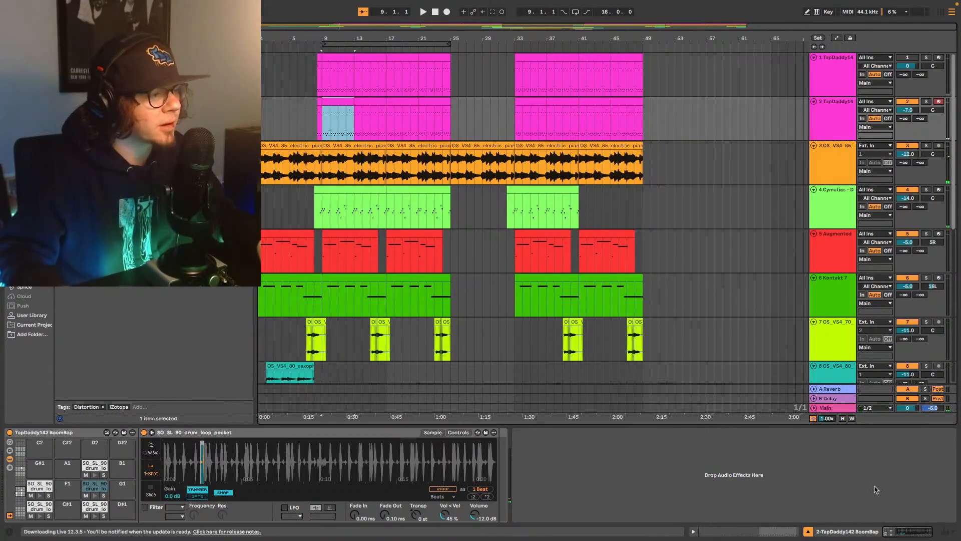
key("shift+Tab")
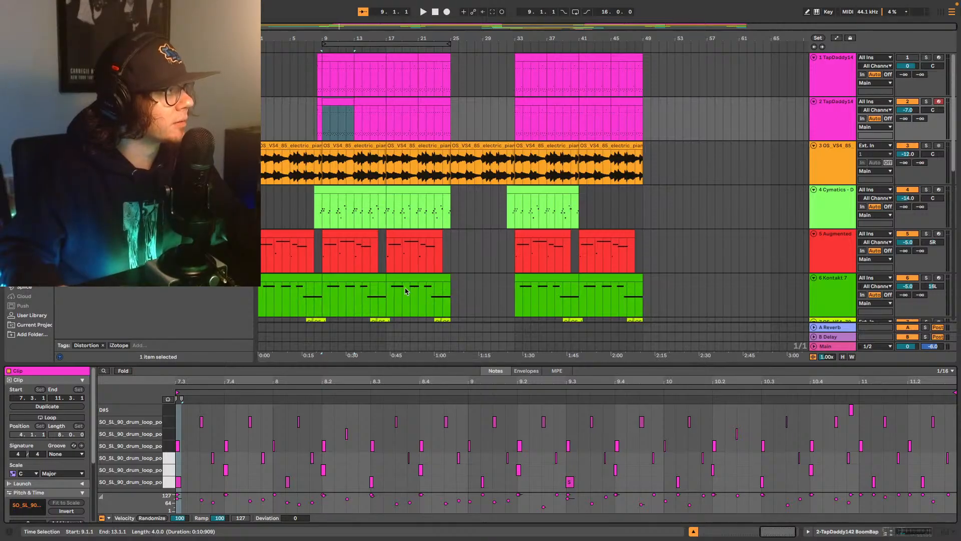
Step: Look through the second drum track's sections and play its pattern from bar 9 with the notes in view
left_click(343, 99)
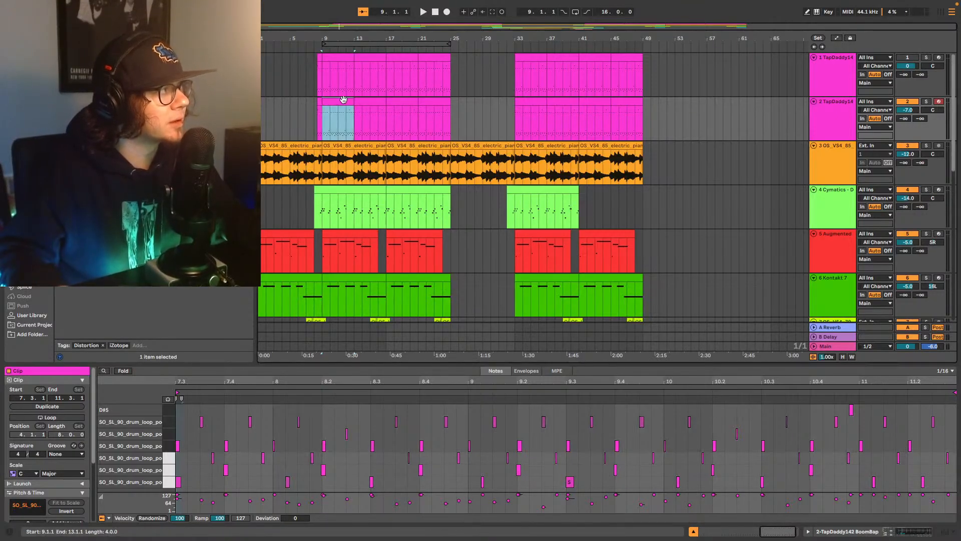
left_click_drag(350, 99, 369, 98)
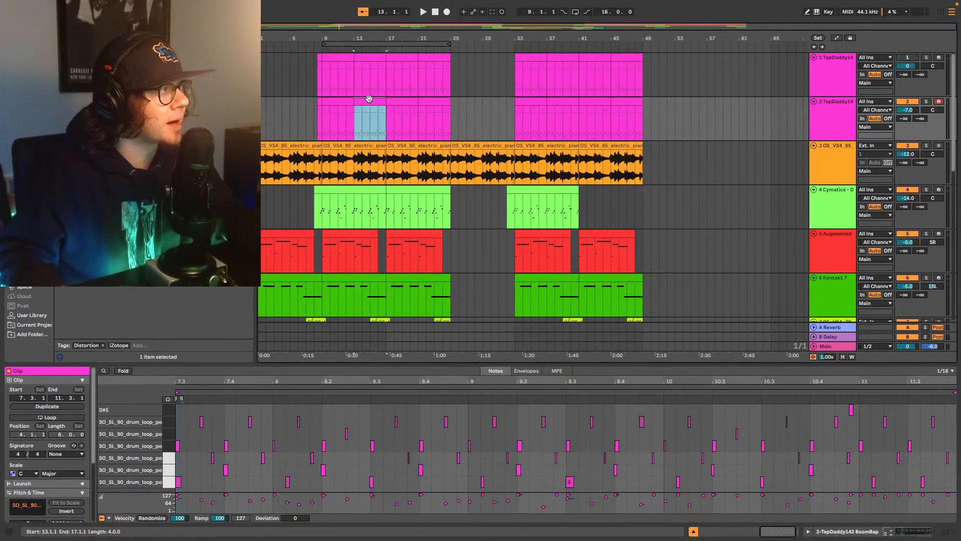
left_click(408, 101)
left_click(333, 101)
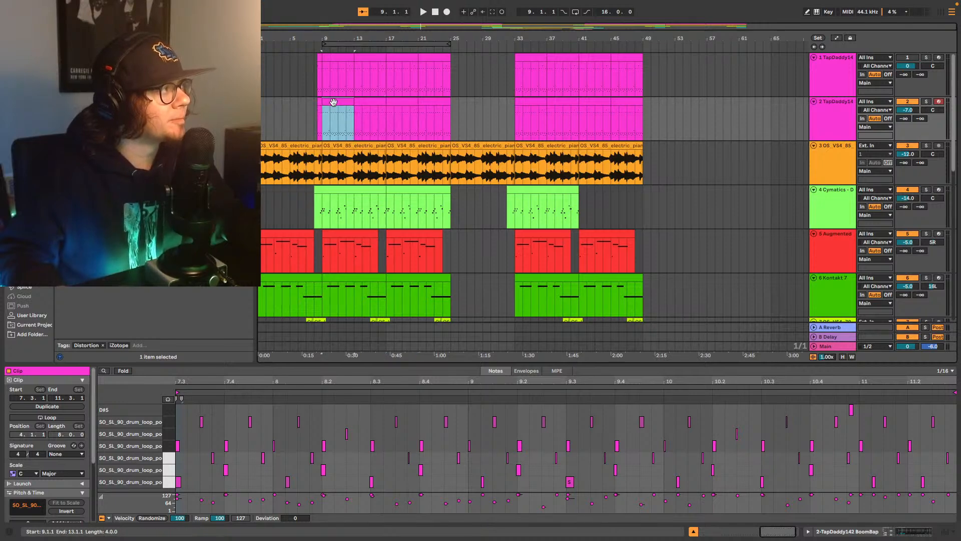
key("space")
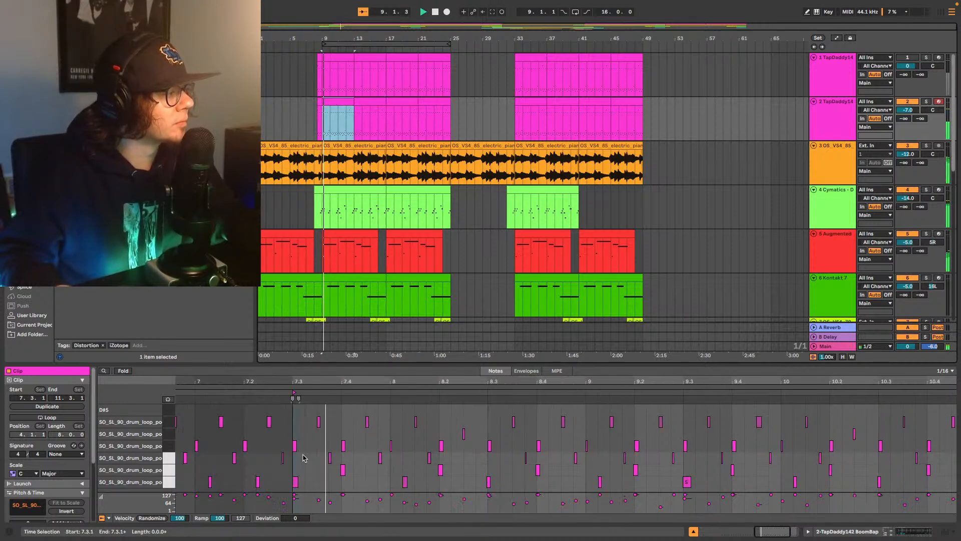
Step: Set the velocity of the second drum track's kick at 7.3 to 127 and the kick at 8.1.2 to 102, auditioning the pattern
key("space")
left_click(294, 482)
left_click_drag(294, 503, 295, 494)
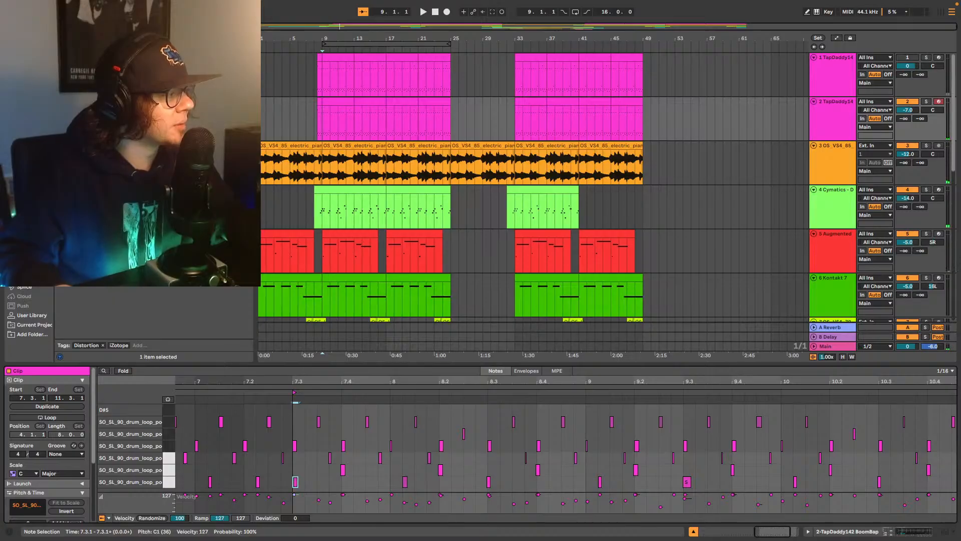
key("space")
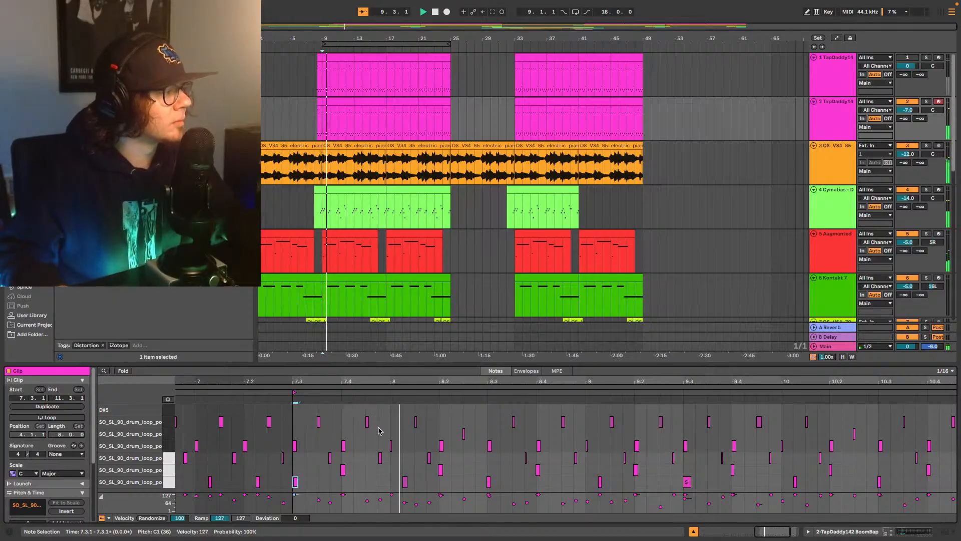
key("space")
left_click(405, 481)
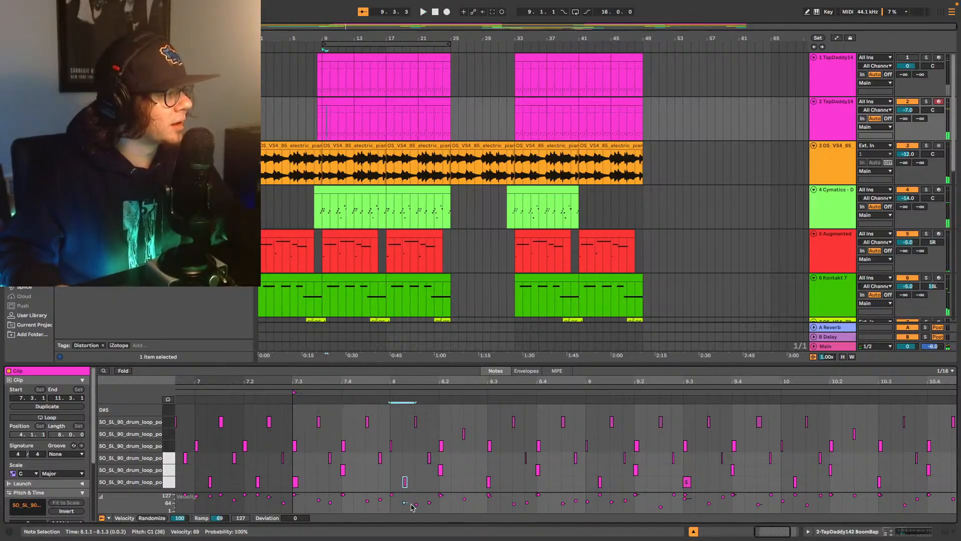
left_click_drag(404, 502, 404, 500)
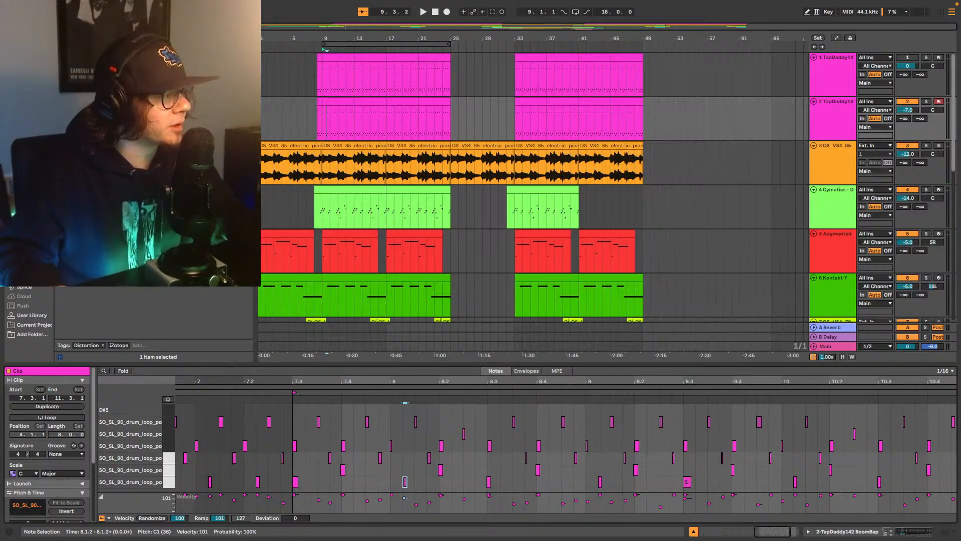
key("space")
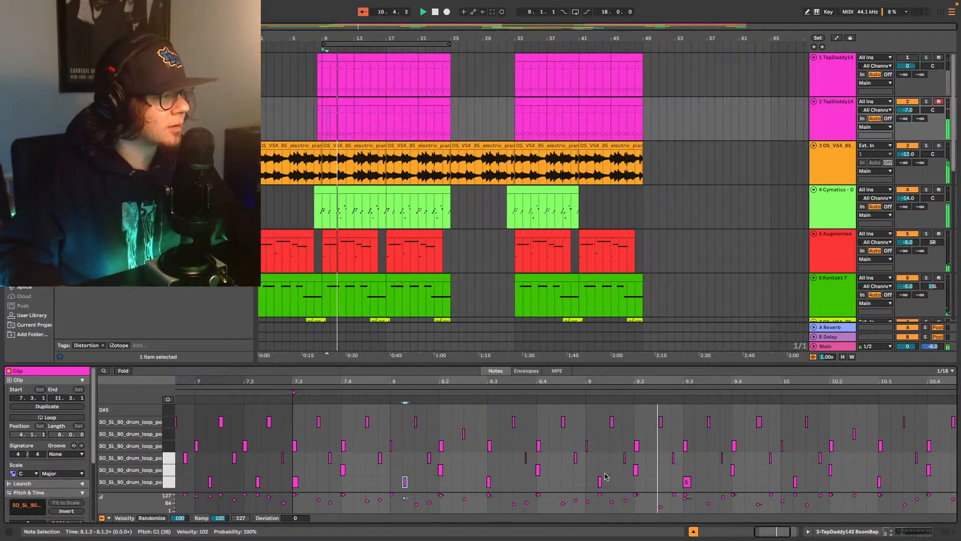
Step: Set the kick at 9.3 to velocity 127 and the kick at 9.1.2 to 106, playing the pattern to check
left_click_drag(675, 480, 741, 482)
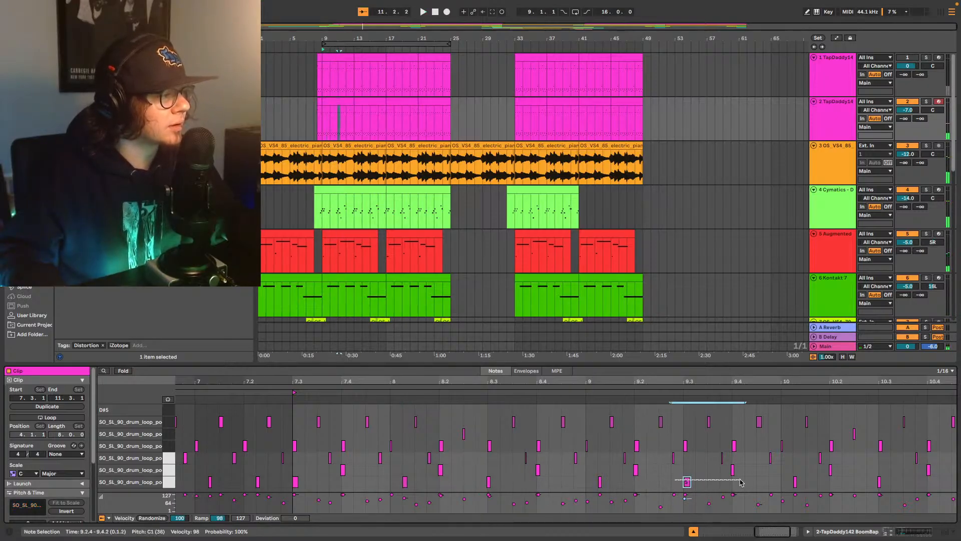
left_click_drag(686, 502, 686, 493)
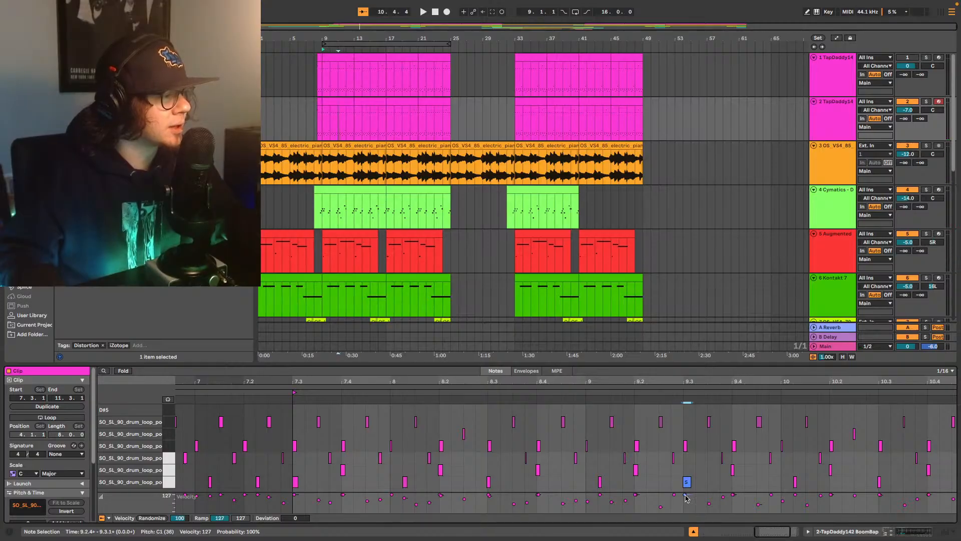
key("space")
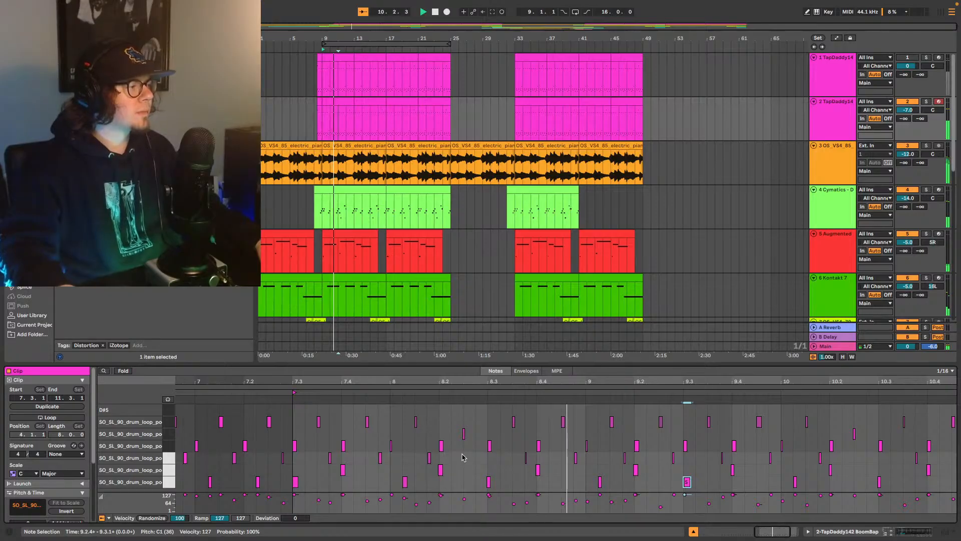
left_click(600, 481)
left_click_drag(601, 496, 601, 500)
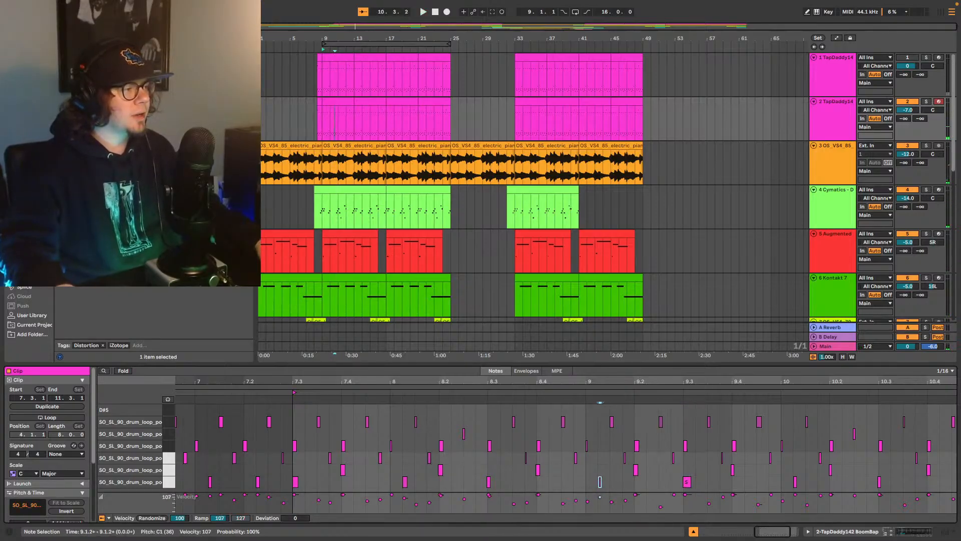
left_click(568, 392)
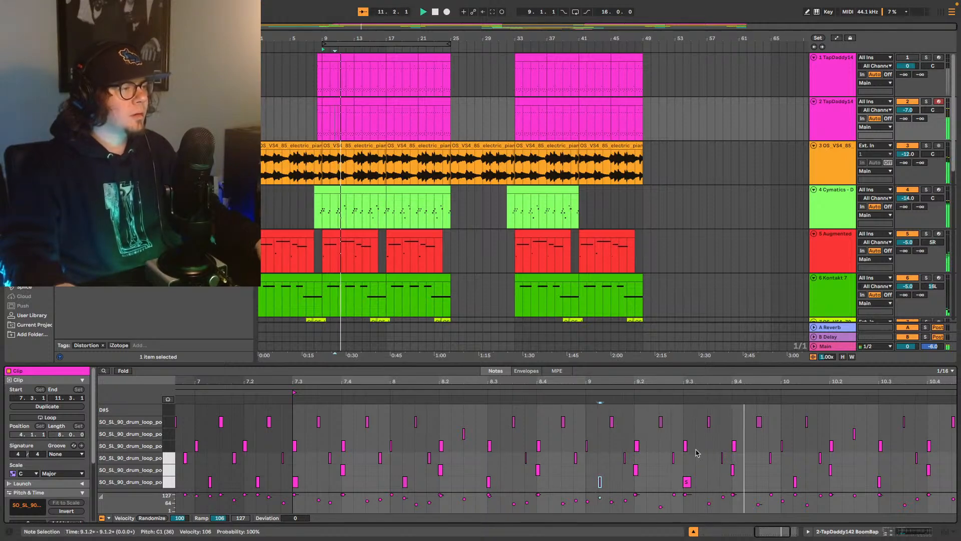
Step: Stop playback, set the velocity of the kick at 10.1.2 to 102 and play the pattern again
key("space")
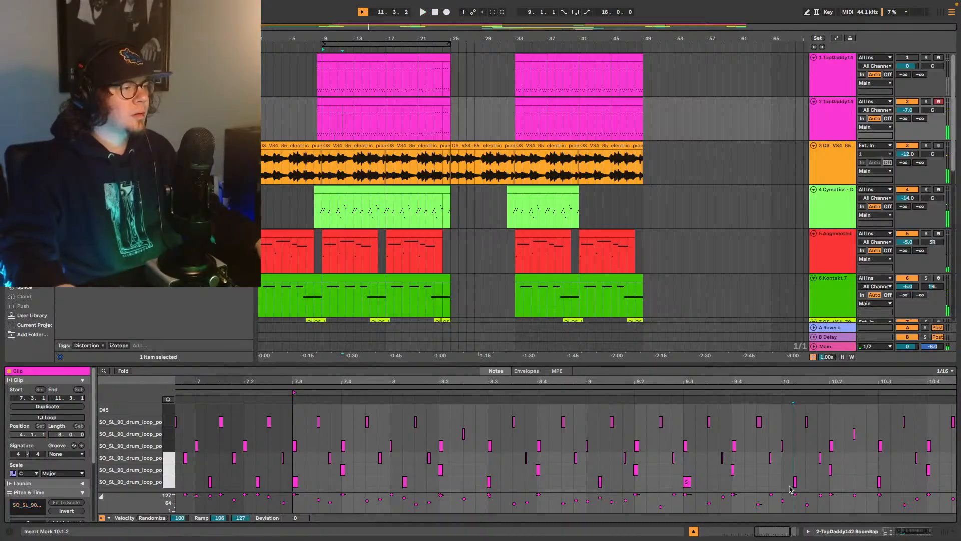
left_click(795, 482)
left_click_drag(796, 495, 796, 496)
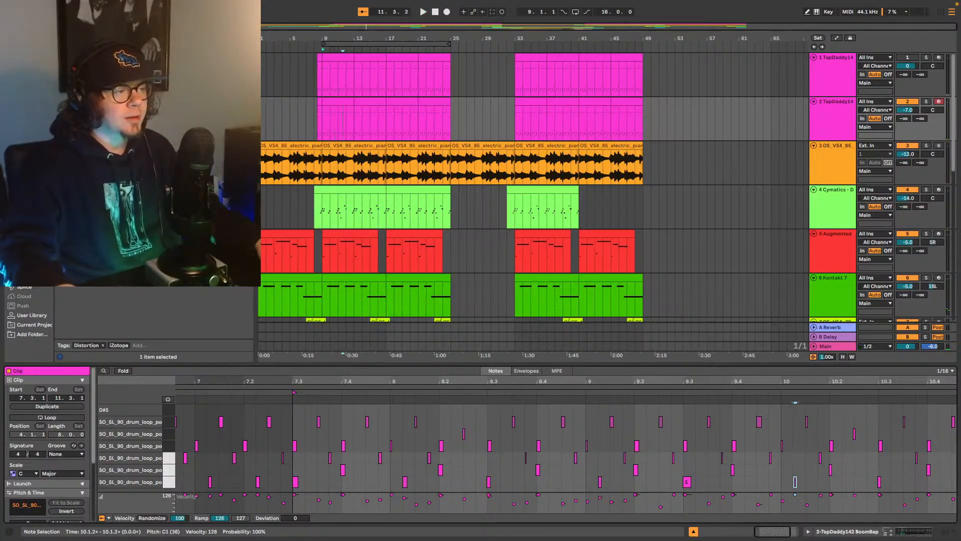
key("space")
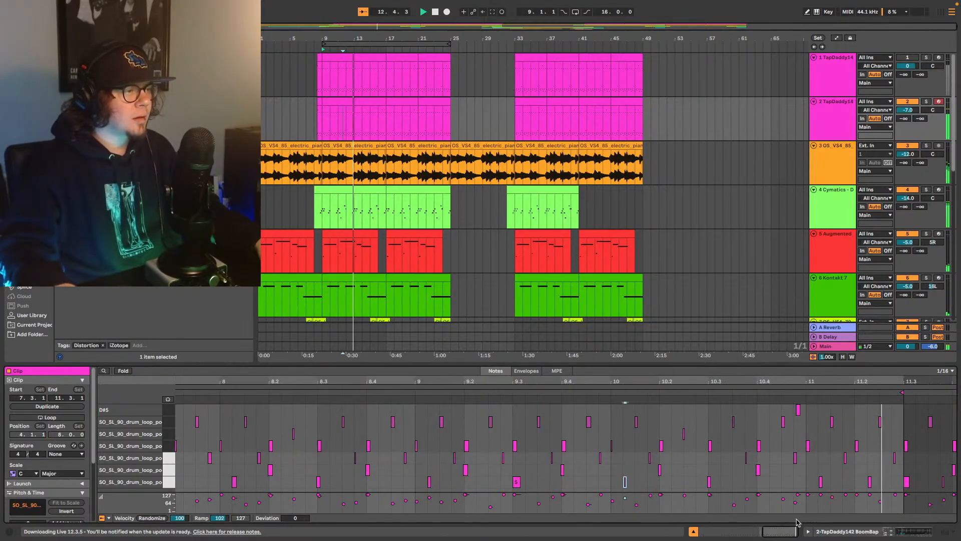
Step: Look through the second drum track's repeated sections from bar 9 to bar 49, examining each one's notes
left_click(343, 102)
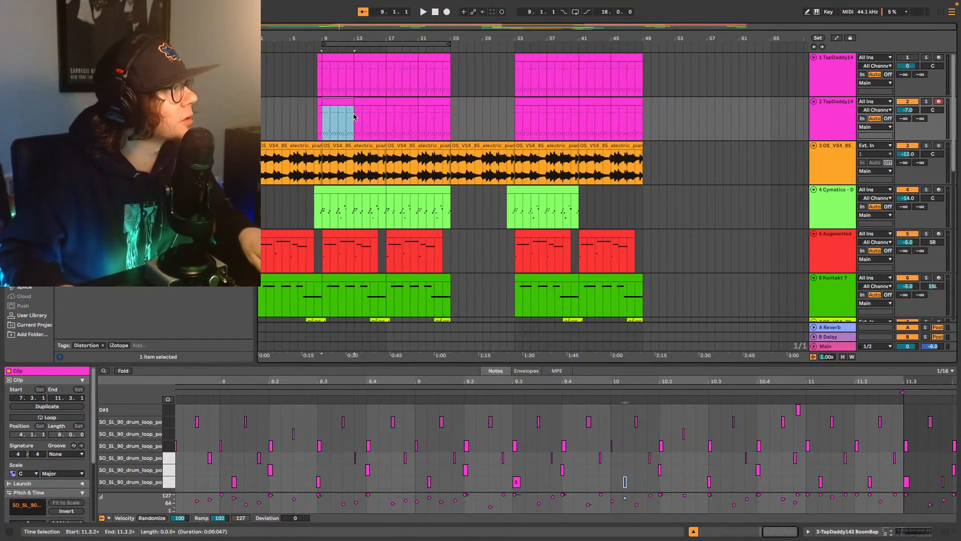
left_click(370, 118)
left_click(416, 119)
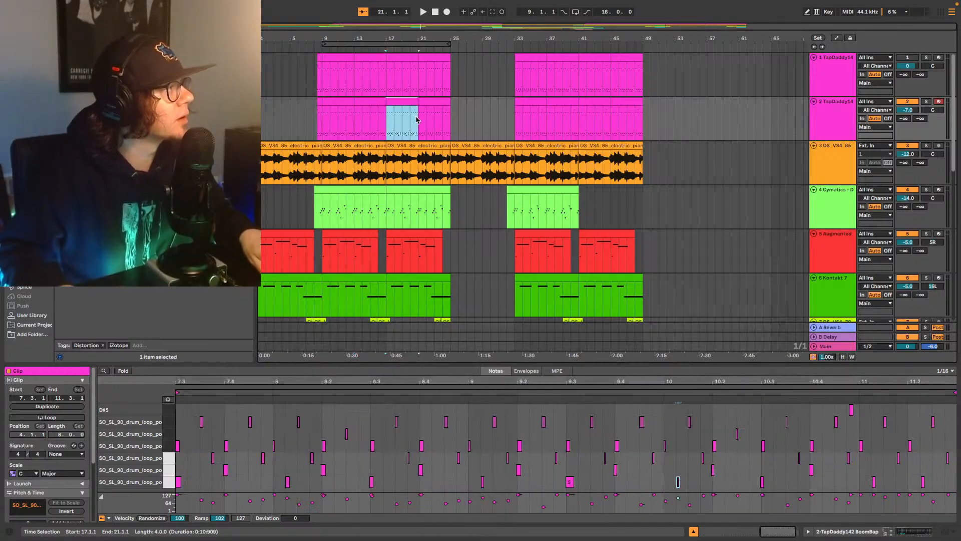
left_click(425, 119)
left_click(519, 120)
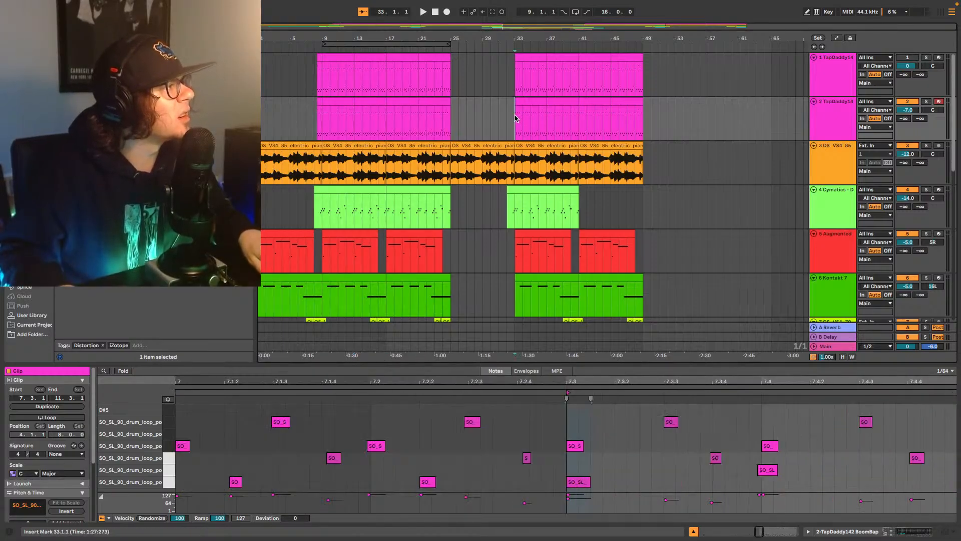
left_click(551, 119)
left_click(582, 118)
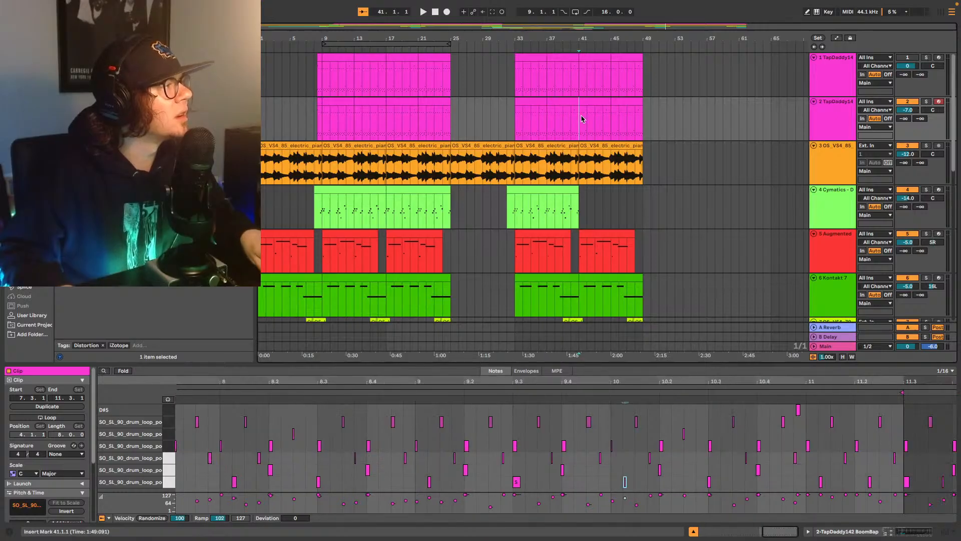
left_click(614, 120)
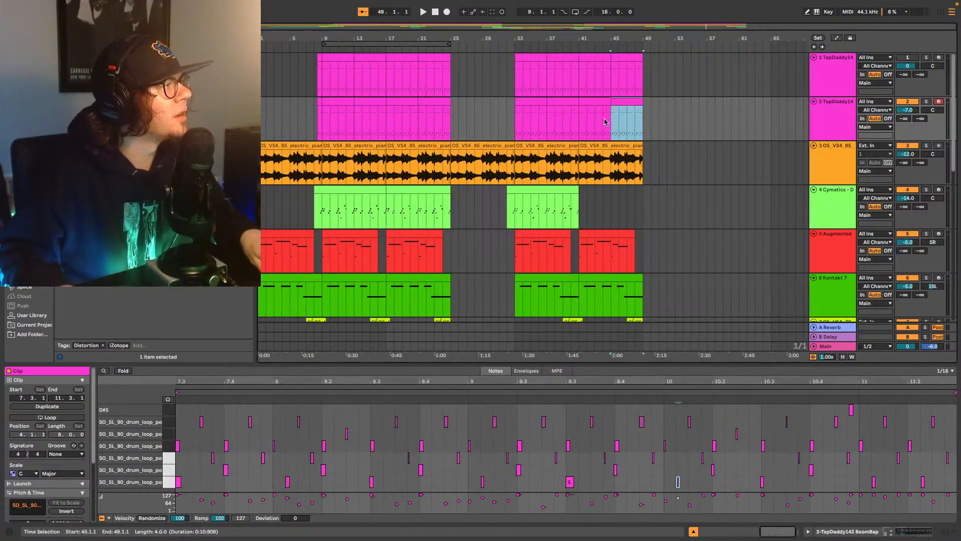
Step: Play the second drum track's pickup before bar 9, and select bars 8 to 49 on the second and first drum tracks
left_click(320, 102)
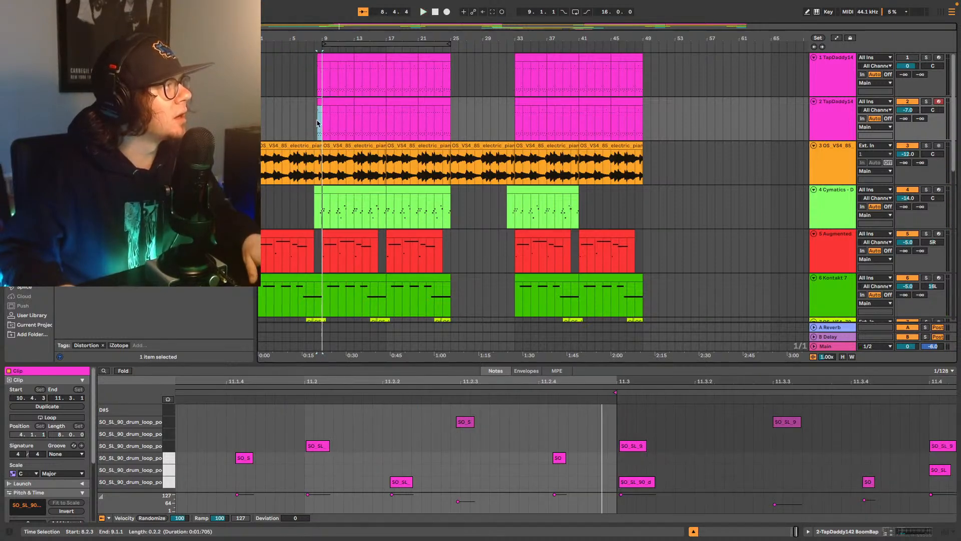
left_click_drag(318, 122, 642, 107)
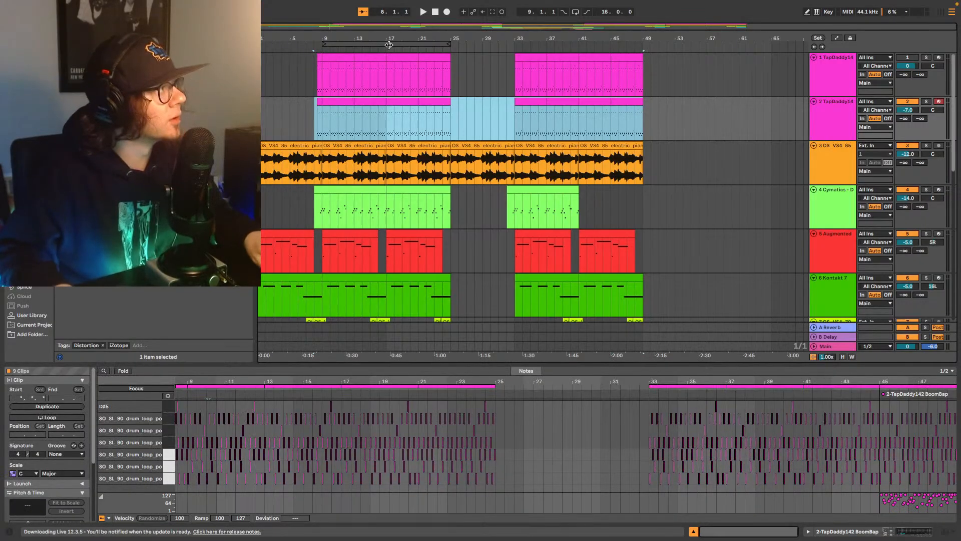
left_click_drag(643, 70, 314, 67)
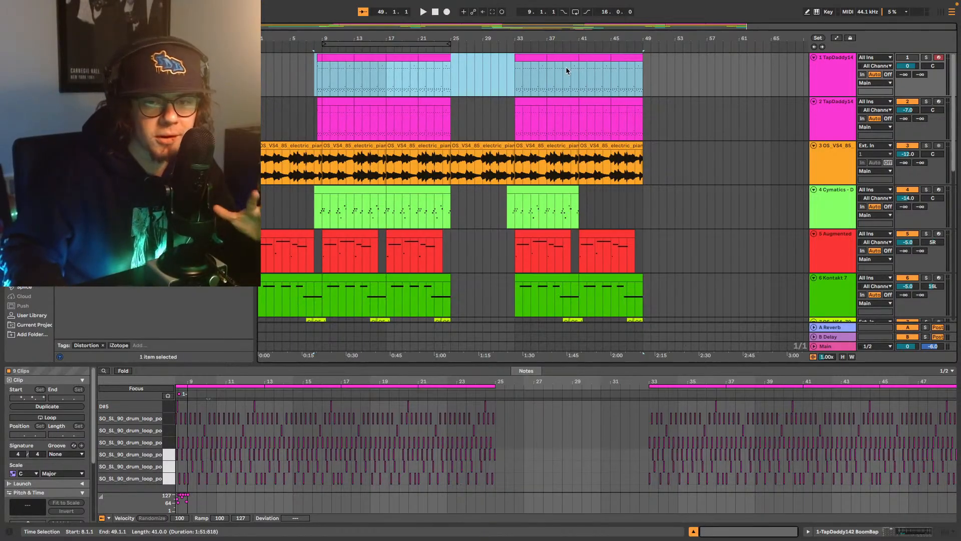
Step: Add the Lively Resonant reverb to the second drum track's device chain and set its Dry/Wet to 13%
key("space")
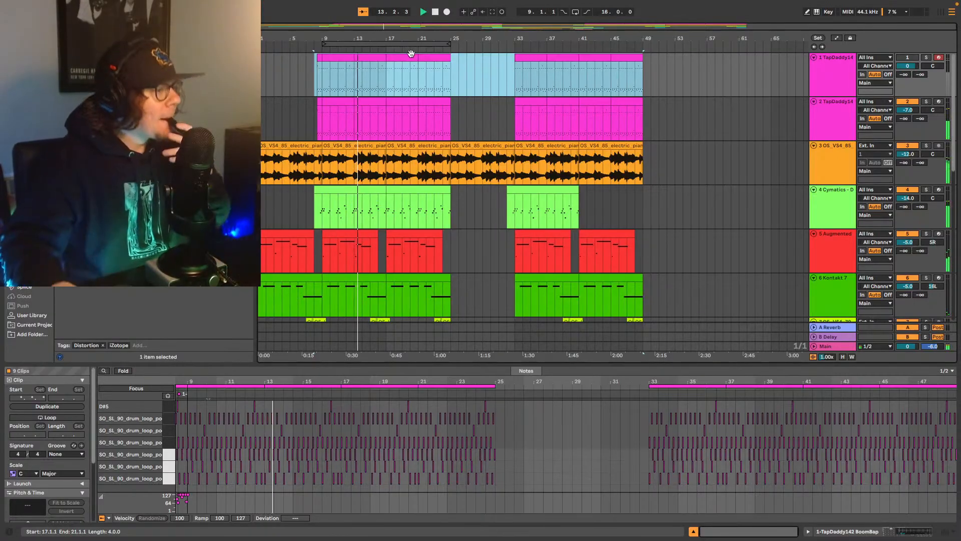
left_click(849, 120)
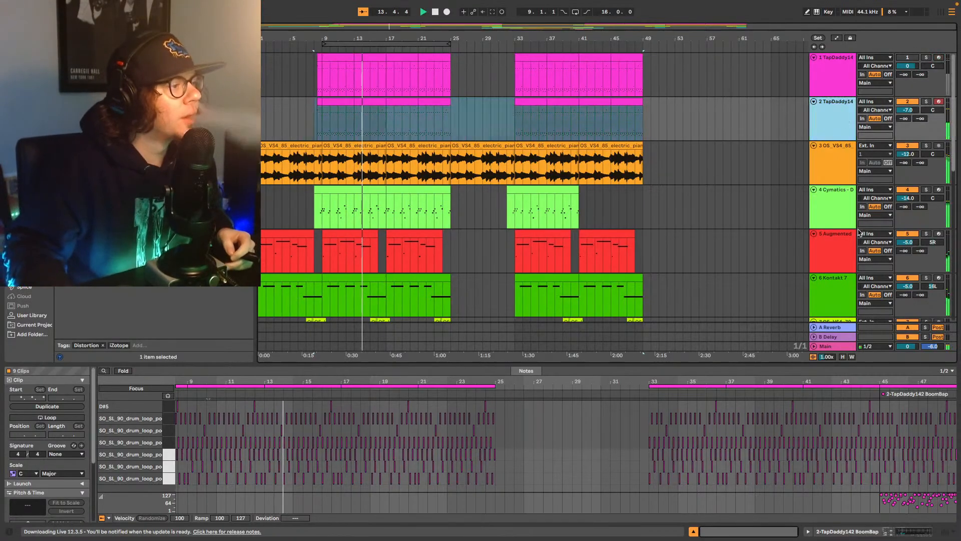
left_click(911, 532)
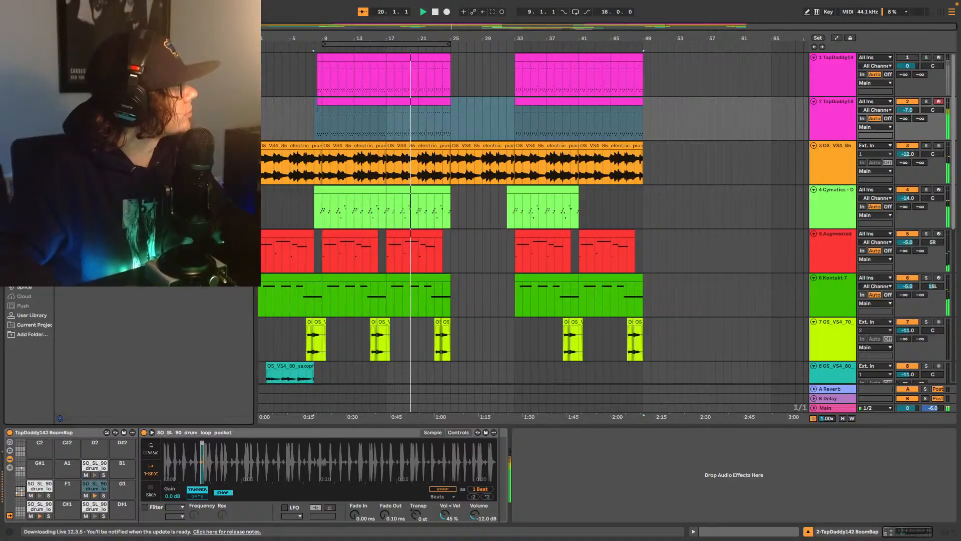
left_click_drag(115, 210, 592, 485)
left_click_drag(811, 508, 811, 531)
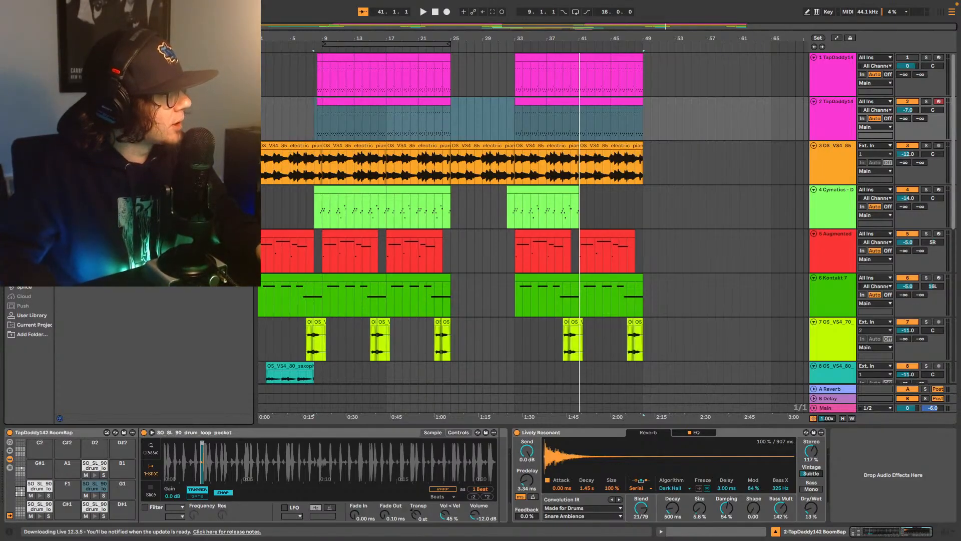
Step: Insert UADx Oxide Tape Recorder before the reverb on the second drum track, compare it on and off during playback, and close its window
left_click_drag(125, 150, 516, 469)
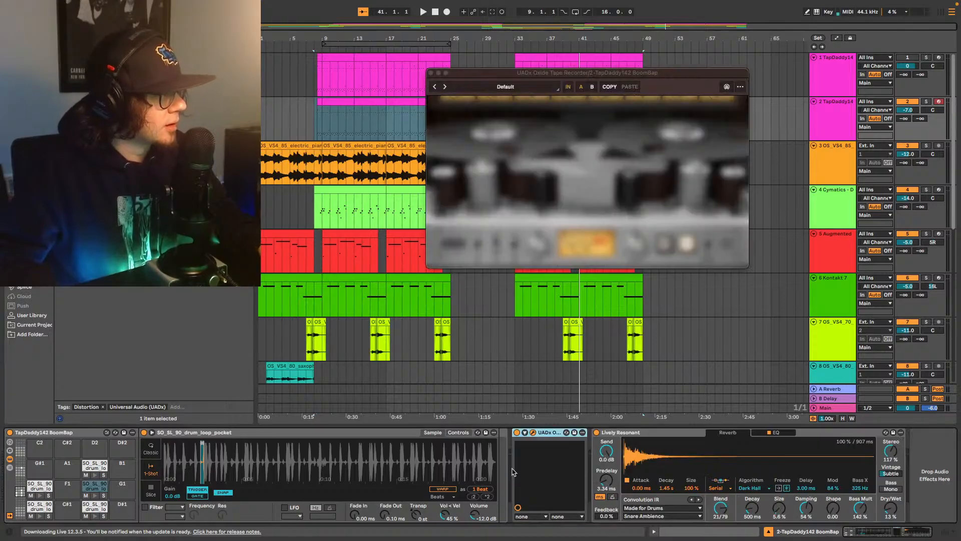
key("space")
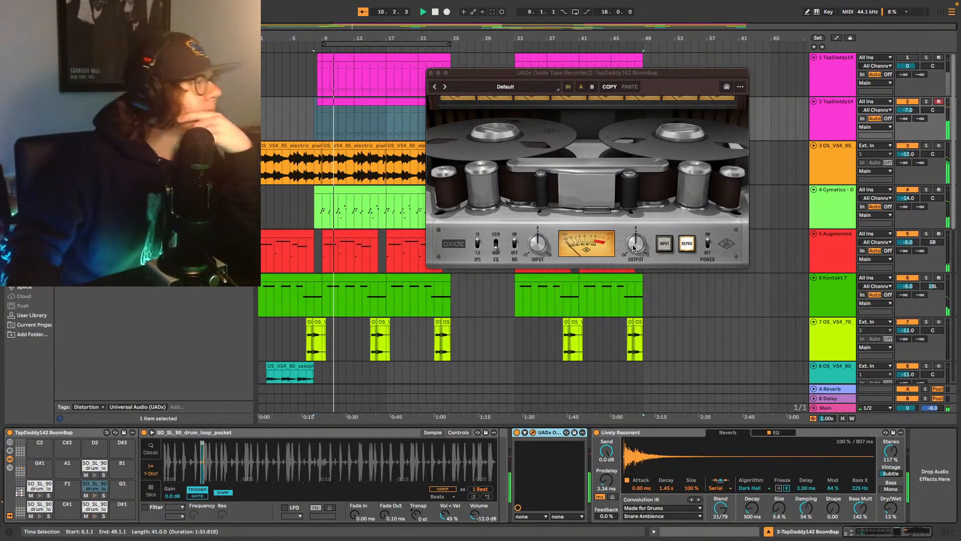
left_click(517, 432)
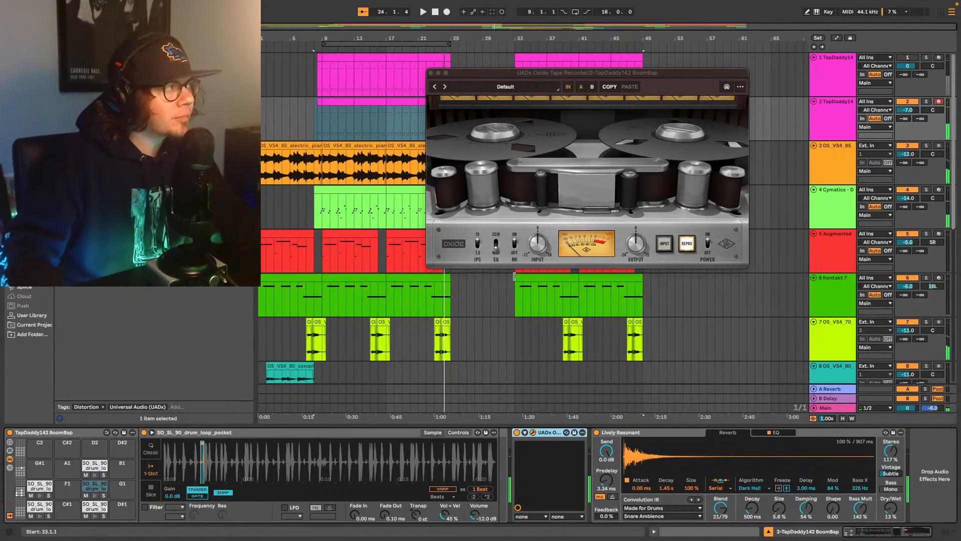
left_click(430, 73)
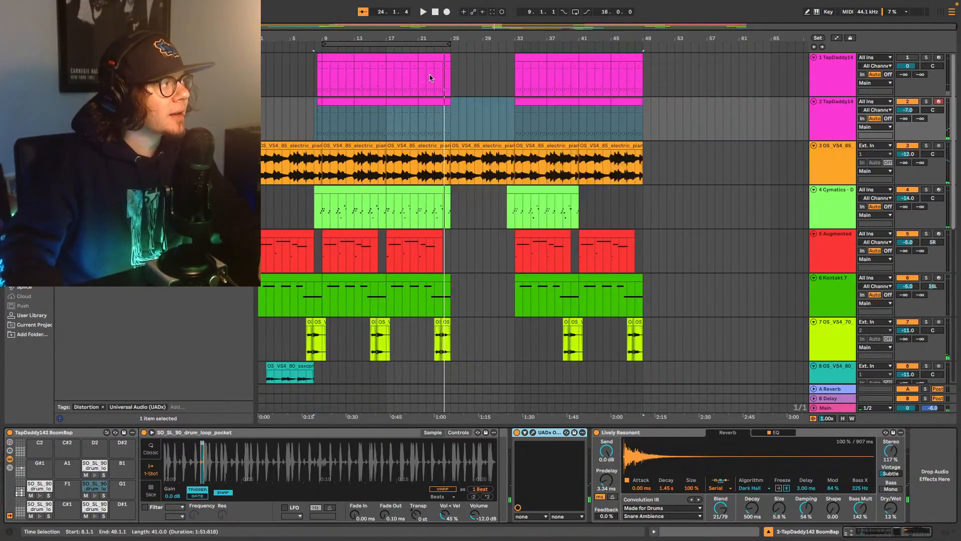
Step: Look over the arrangement's melodic and saxophone tracks and show the device chain of the Kontakt 7 track
left_click(261, 250)
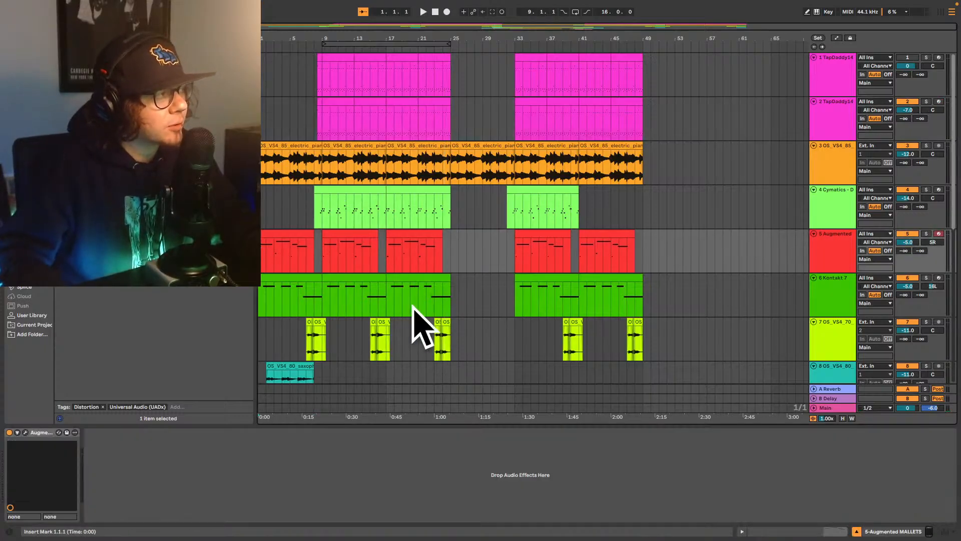
scroll(414, 322, "down", 3)
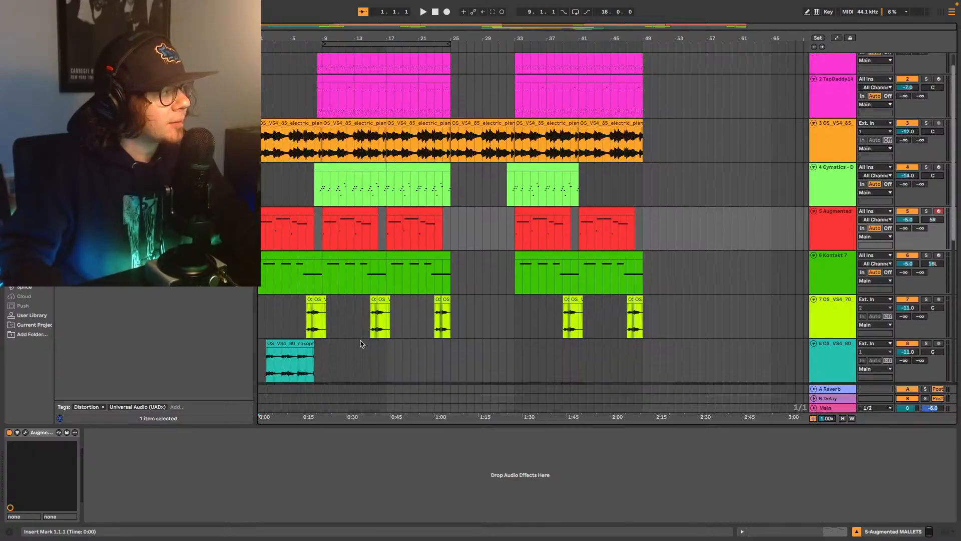
scroll(371, 334, "up", 3)
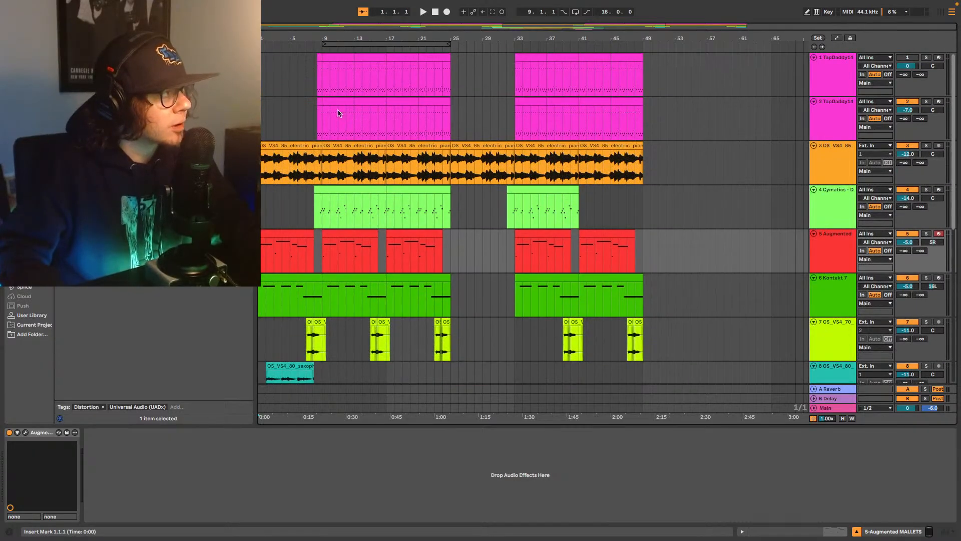
scroll(383, 213, "down", 15)
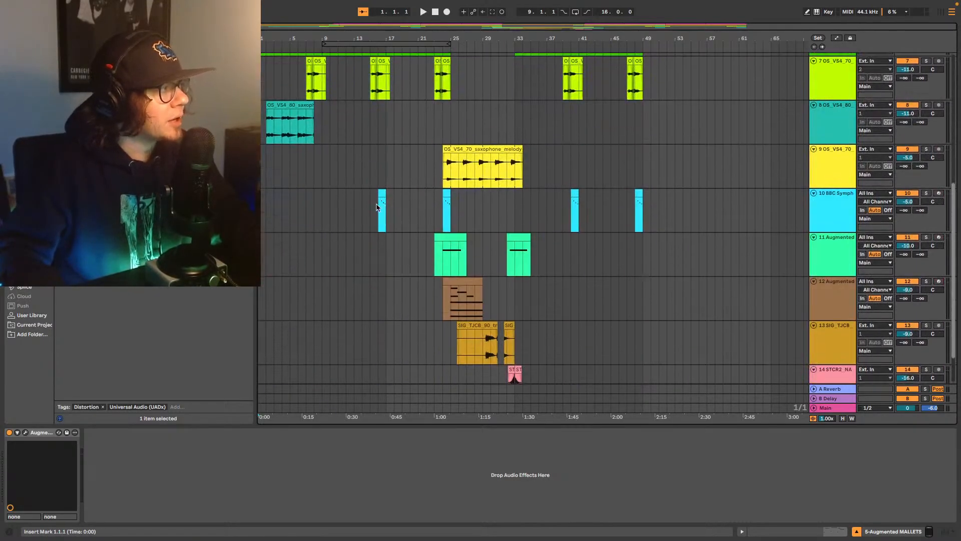
scroll(352, 210, "up", 5)
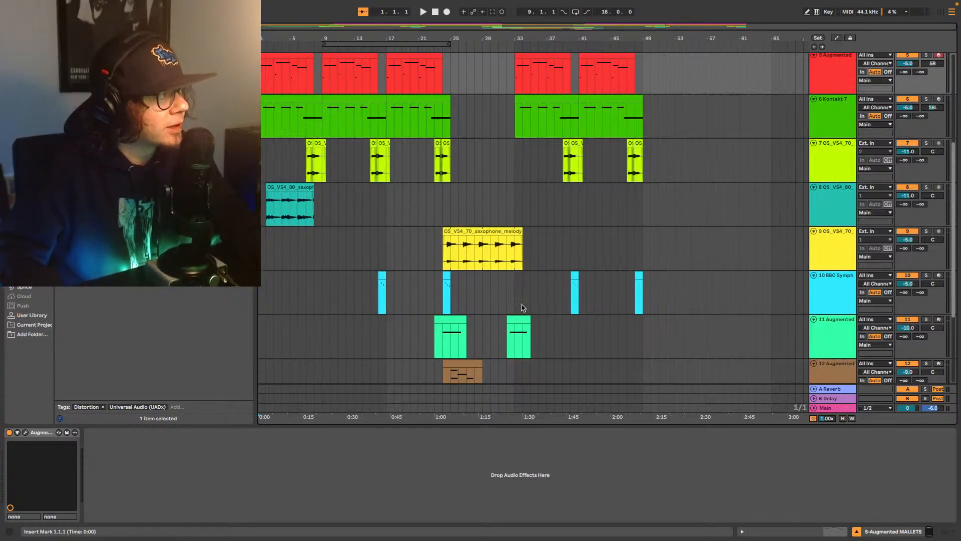
key("Down")
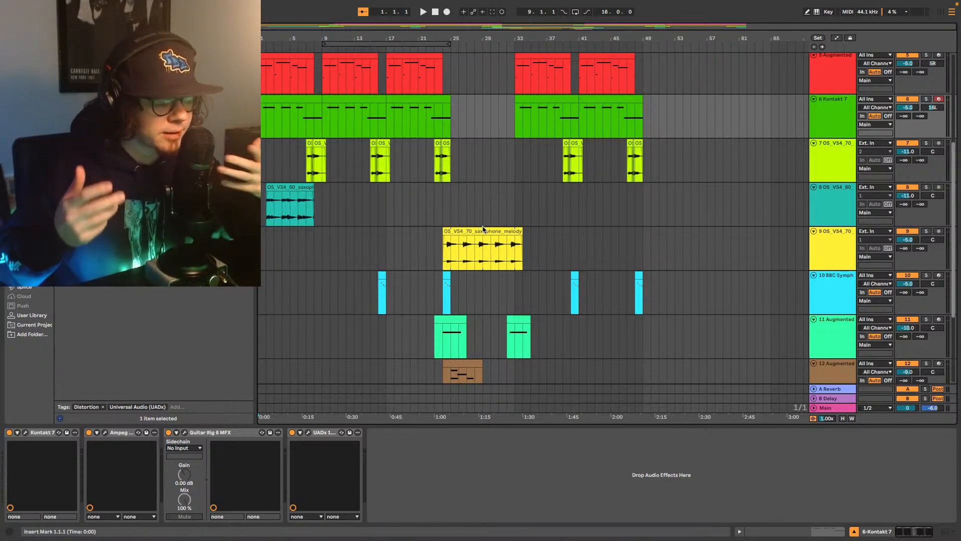
Step: Play the arrangement, show the device chain of saxophone track 7, and replay from bar 7 just before its first clips
key("space")
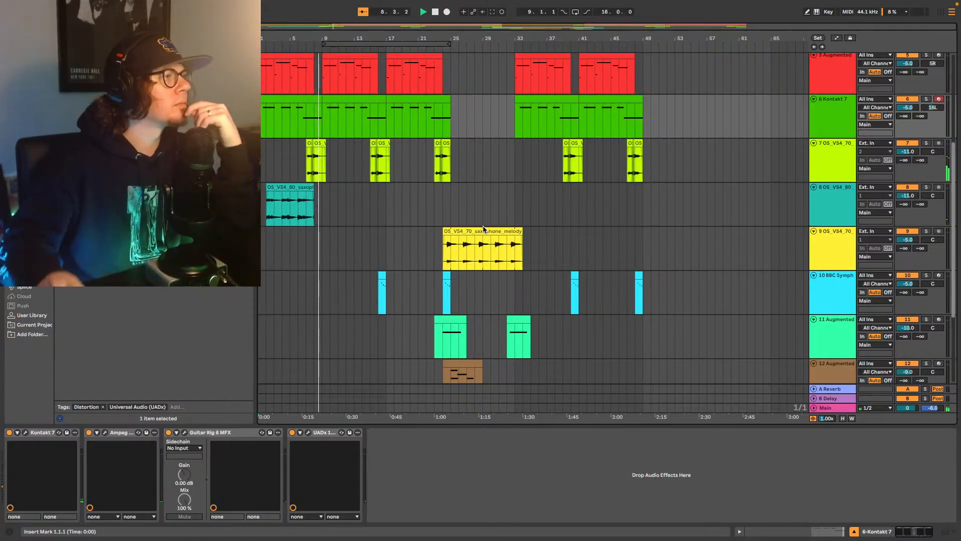
left_click(818, 170)
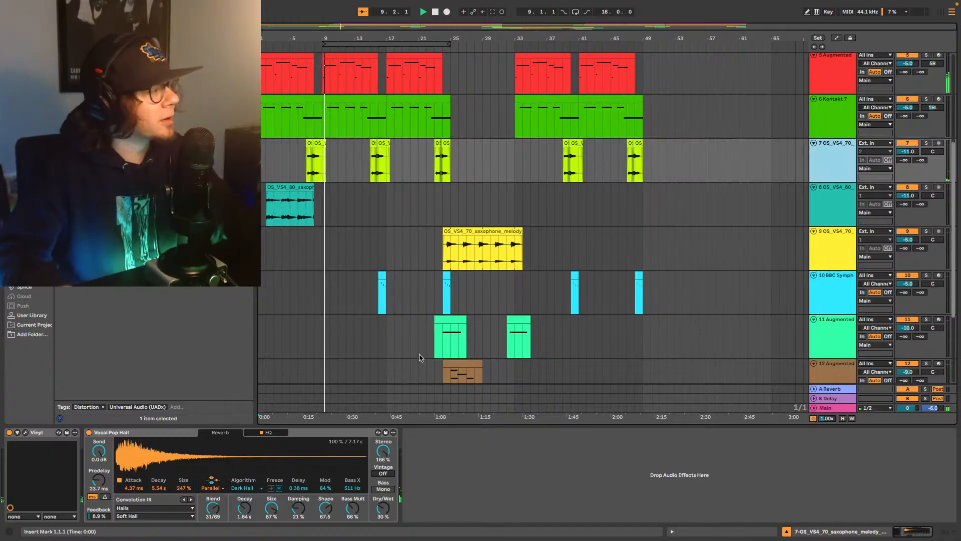
left_click(307, 170)
key("space")
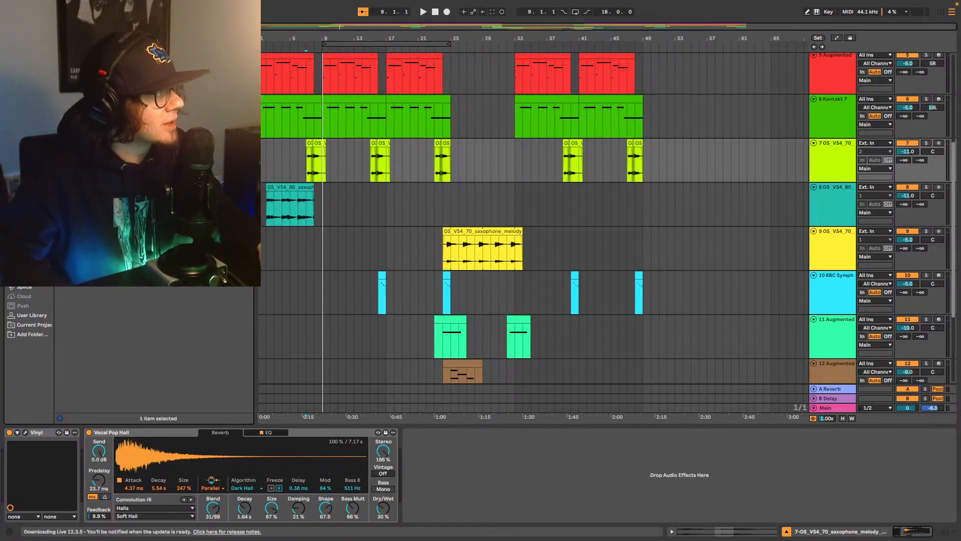
Step: Add UADx LA-2A Tube Compressor after the Vocal Pop Hall reverb on track 7, audition it from bar 7, and close its window
left_click_drag(125, 200, 532, 473)
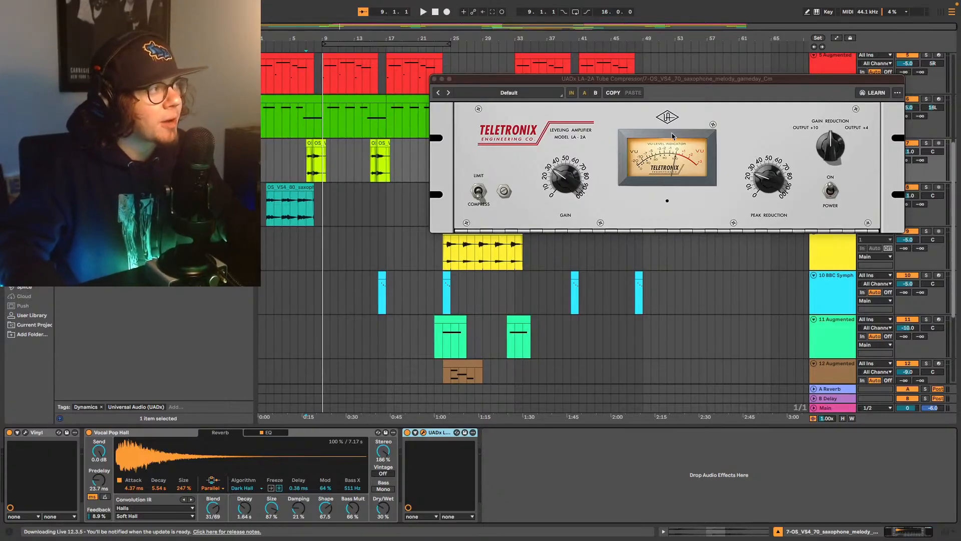
key("space")
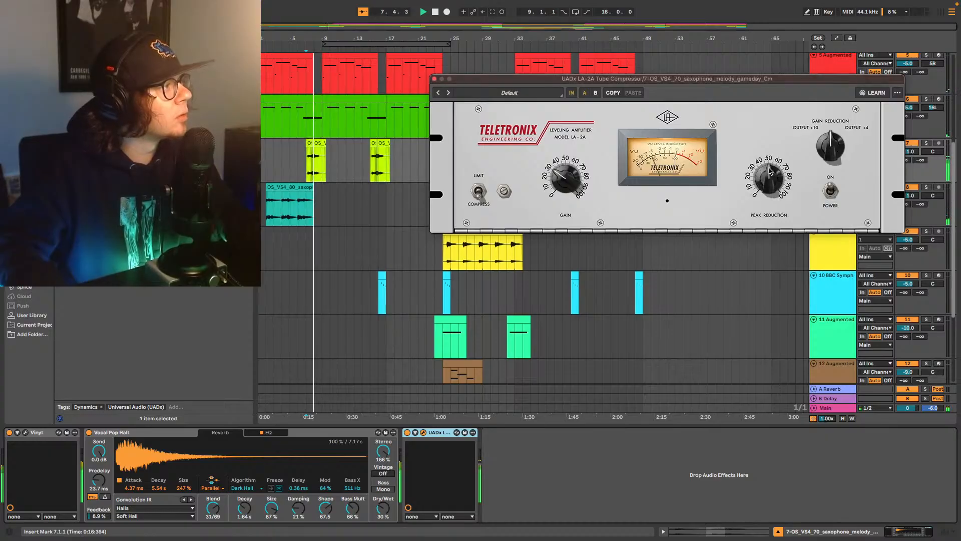
key("space")
key("space")
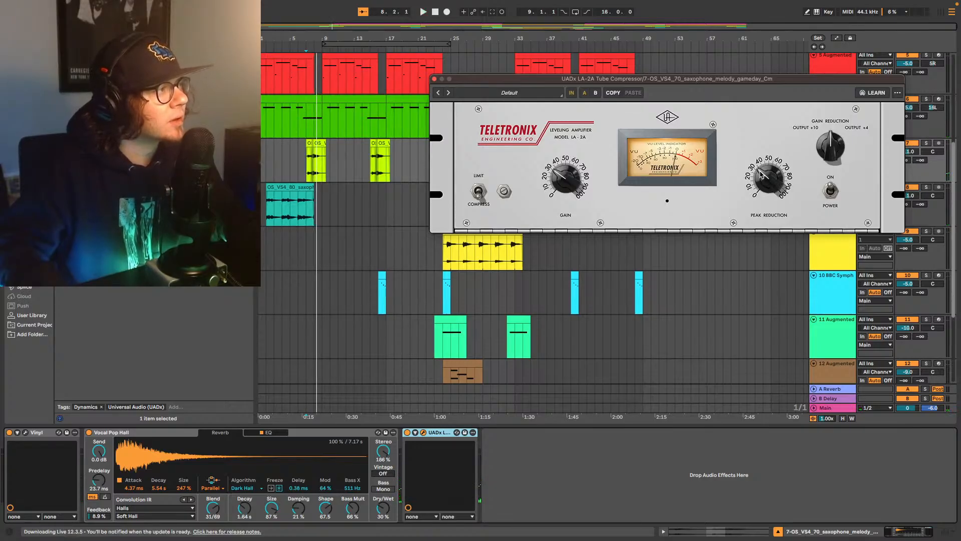
key("space")
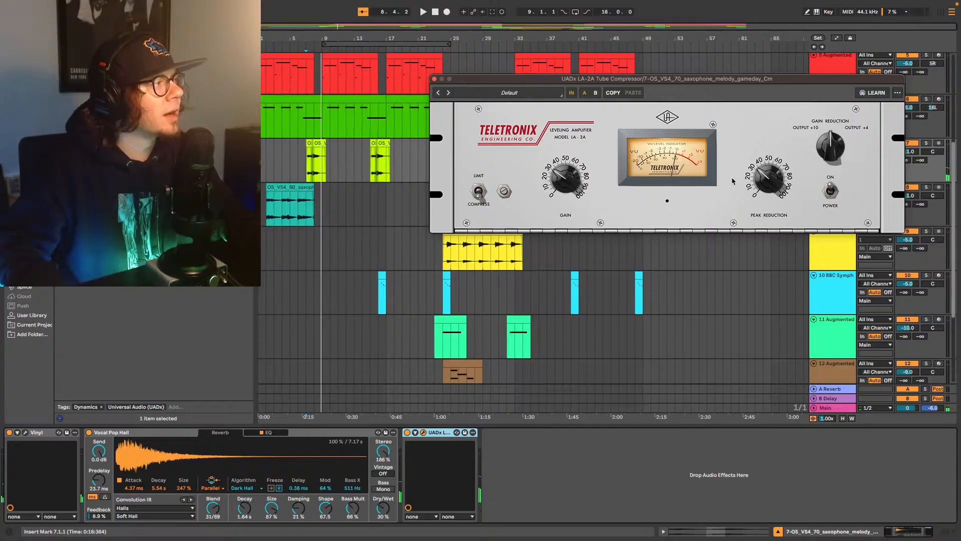
key("space")
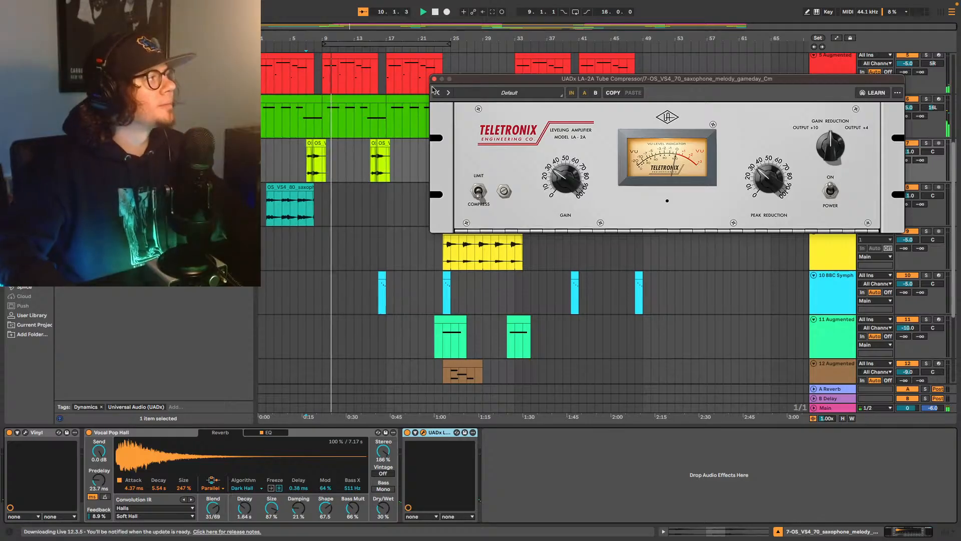
key("space")
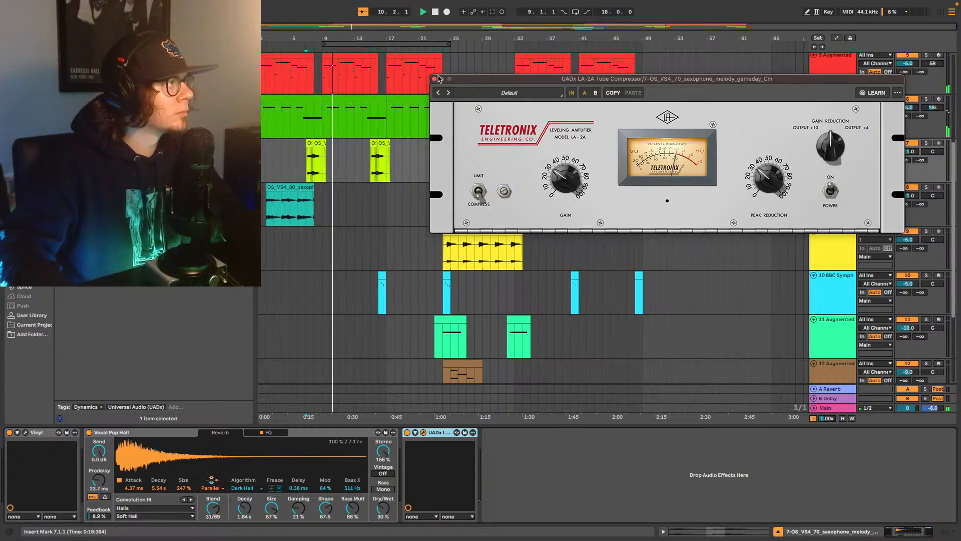
left_click(434, 79)
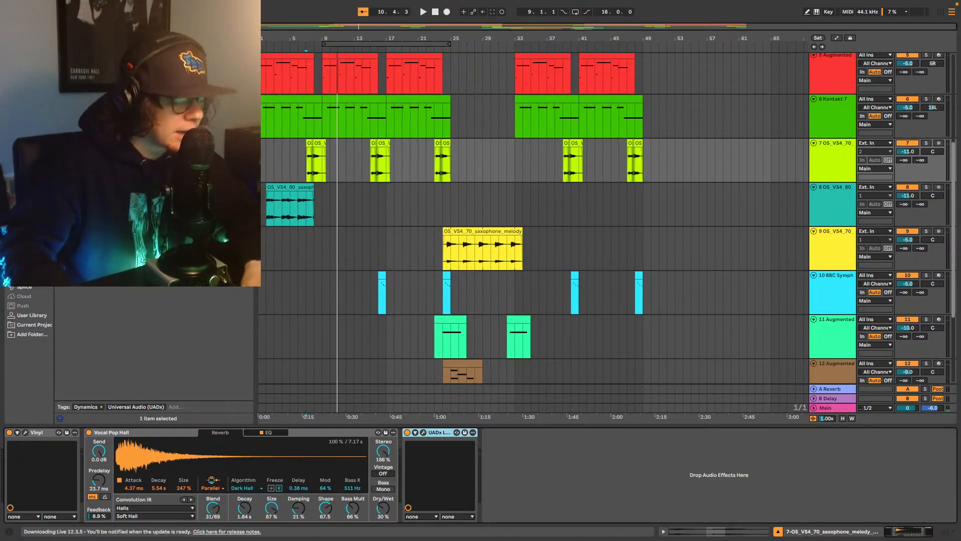
Step: Play saxophone track 7 from bar 6 and try volumes of -12 dB and -13 dB, settling on -12 dB
left_click(297, 165)
key("space")
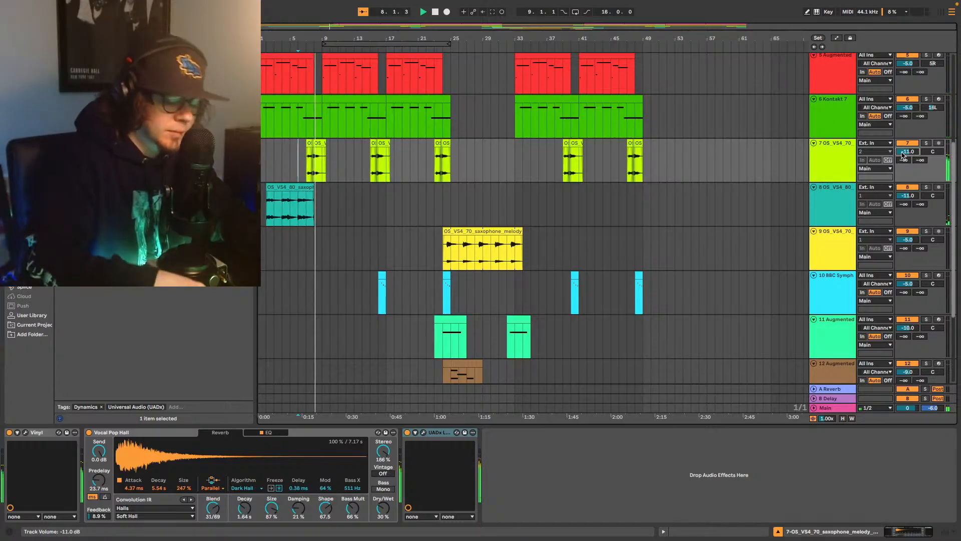
key("space")
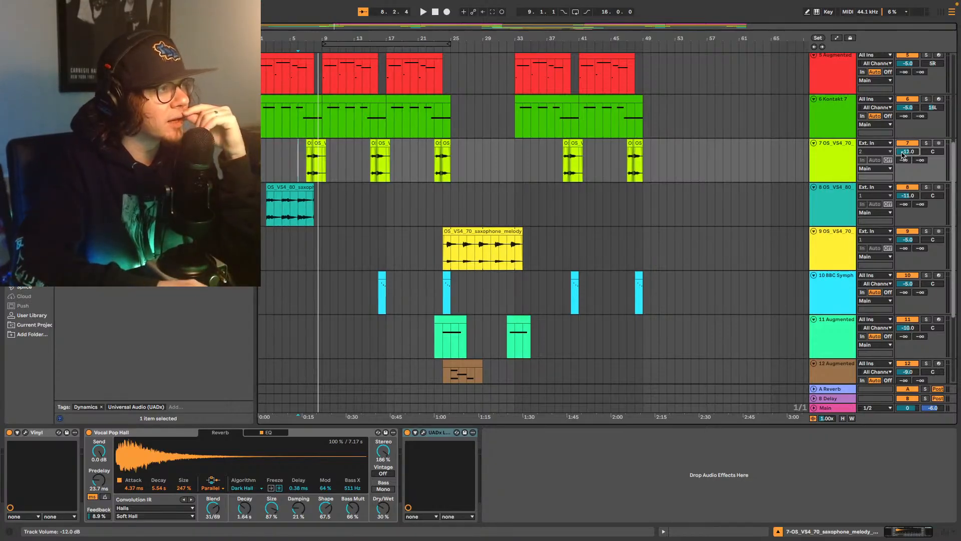
scroll(903, 155, "down", 1)
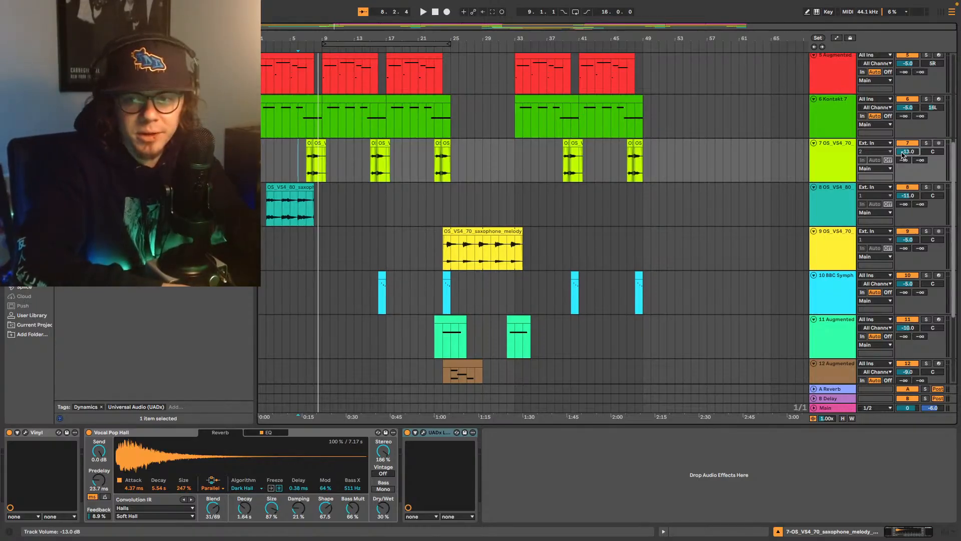
scroll(902, 156, "up", 1)
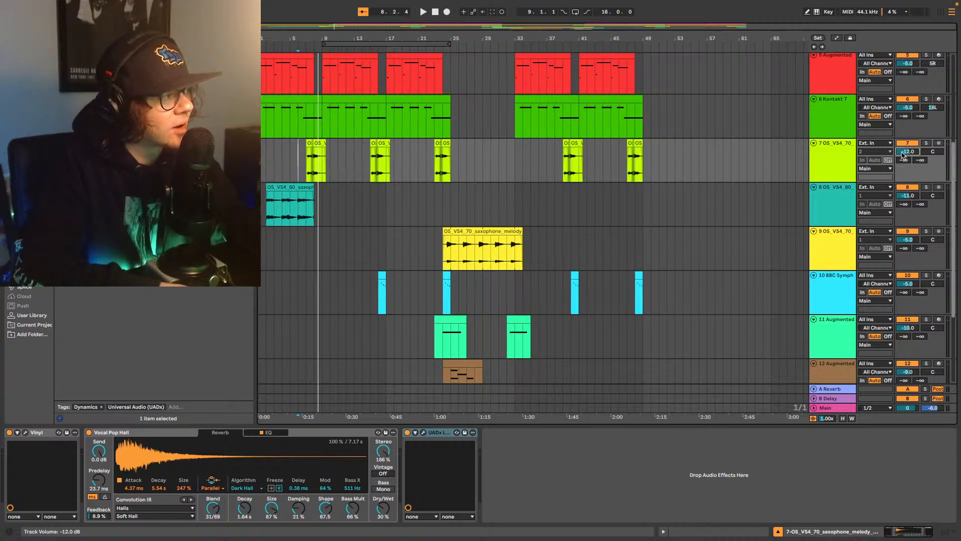
Step: Add EQ Eight after the LA-2A compressor on saxophone track 7 and audition the passage around bars 7 to 10
key("space")
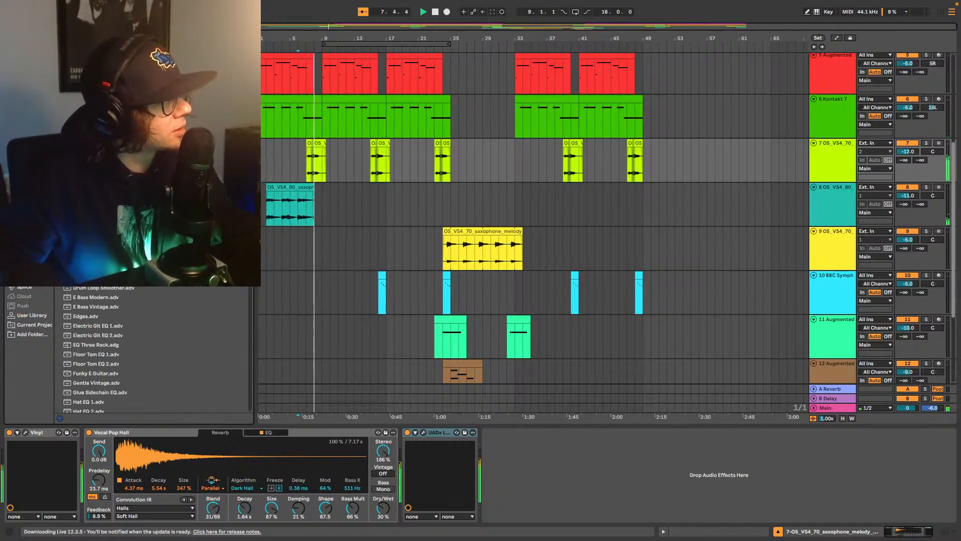
left_click_drag(96, 100, 543, 487)
key("space")
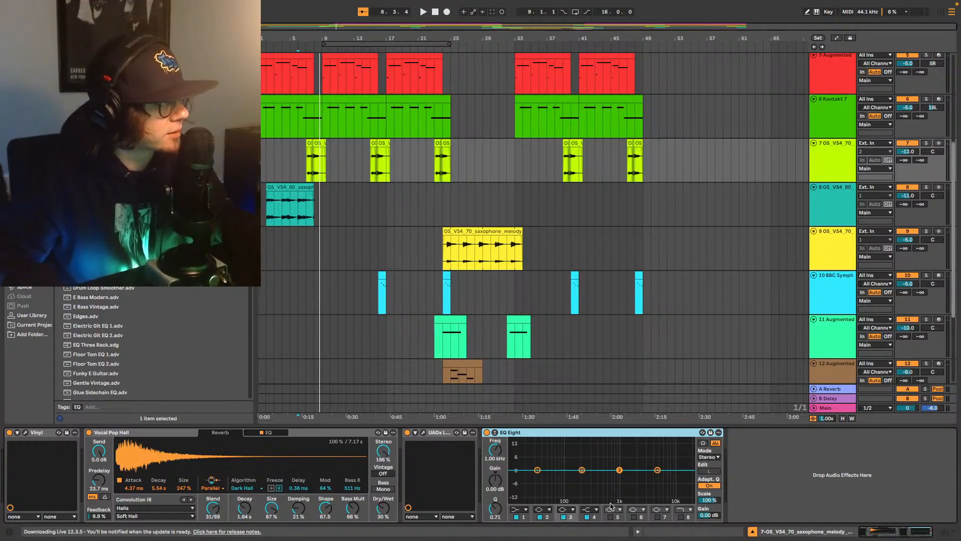
key("space")
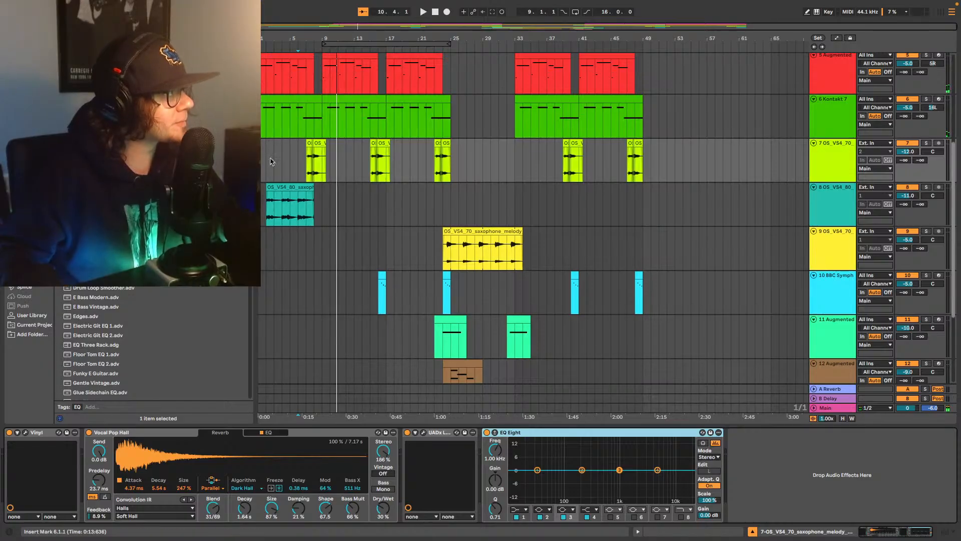
Step: Set saxophone track 7's volume to -14 dB after trying -13 dB, listening from bar 7 through its second phrase
left_click(308, 170)
left_click(159, 433)
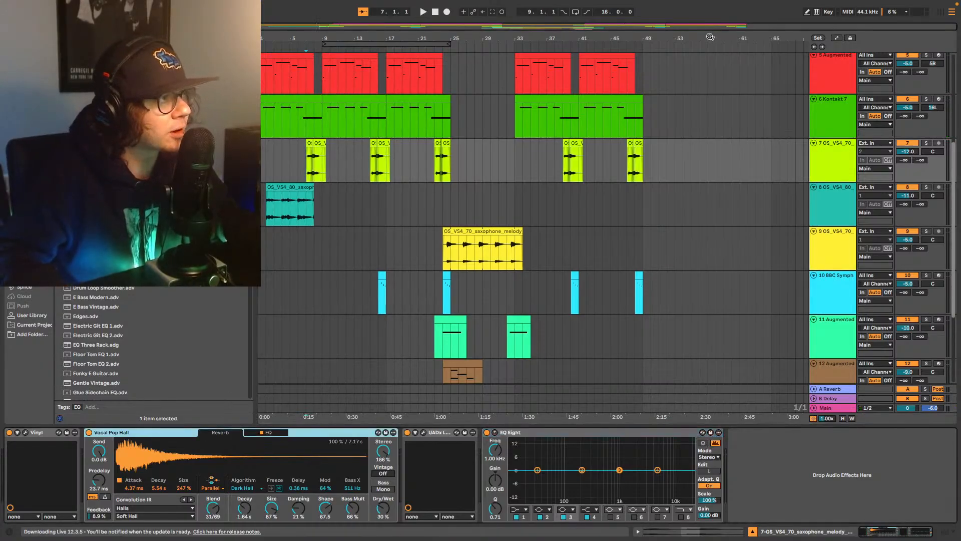
left_click_drag(912, 153, 912, 152)
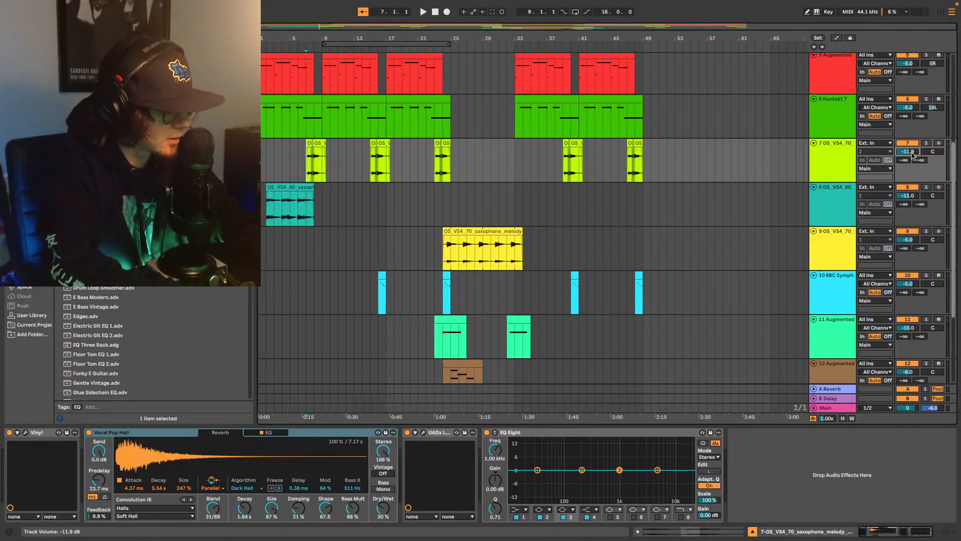
type("-13")
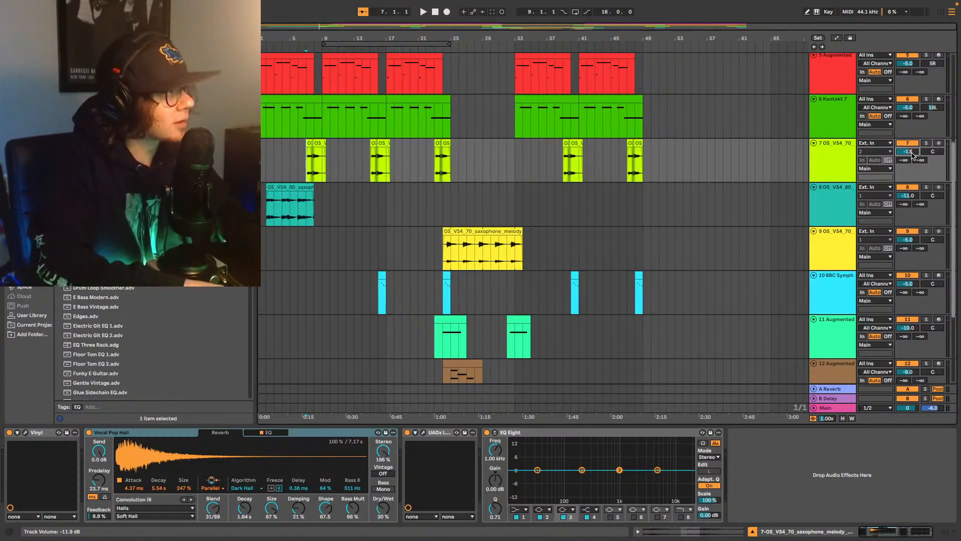
key("Return")
key("space")
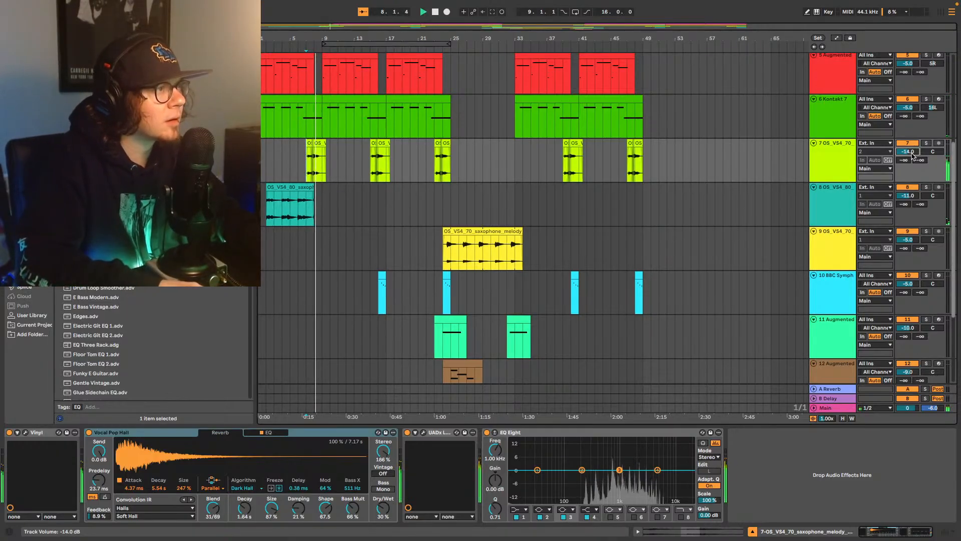
type("-14")
key("Return")
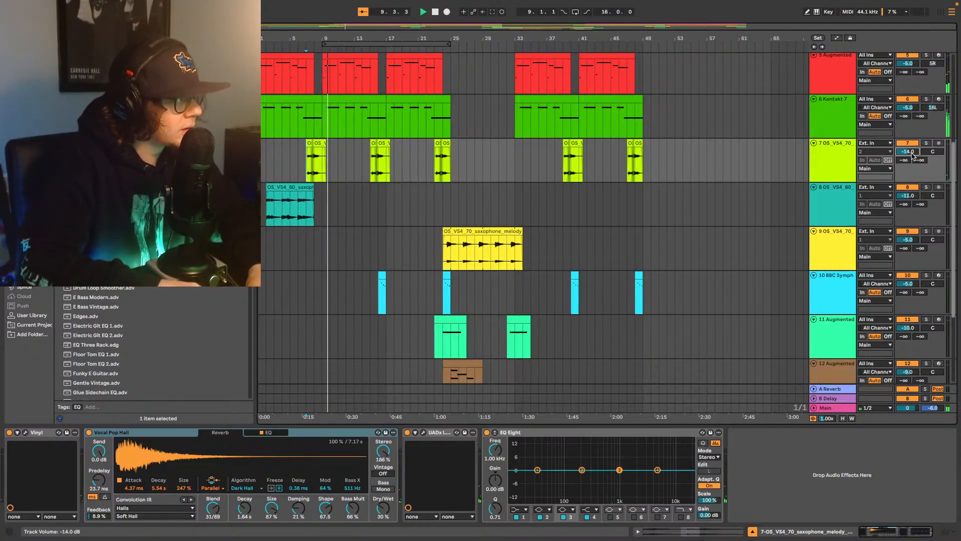
key("space")
key("space")
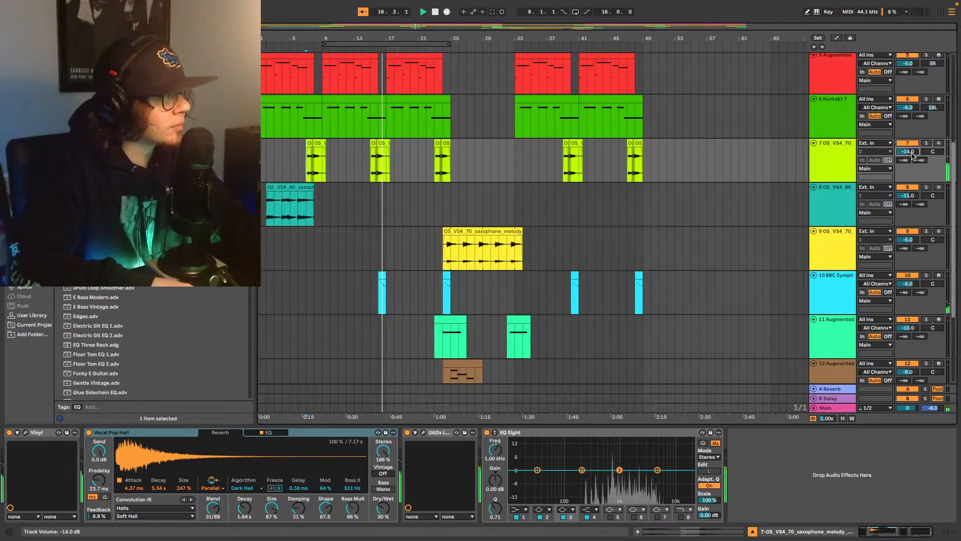
key("space")
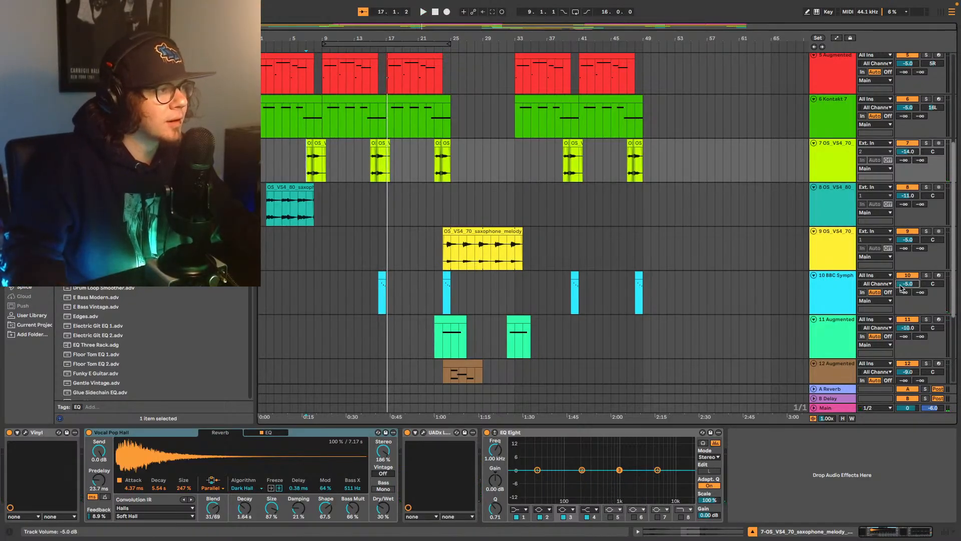
Step: Set the BBC Symphony track's volume to -3 dB and play the arrangement from bar 7
type("-3")
key("Return")
key("space")
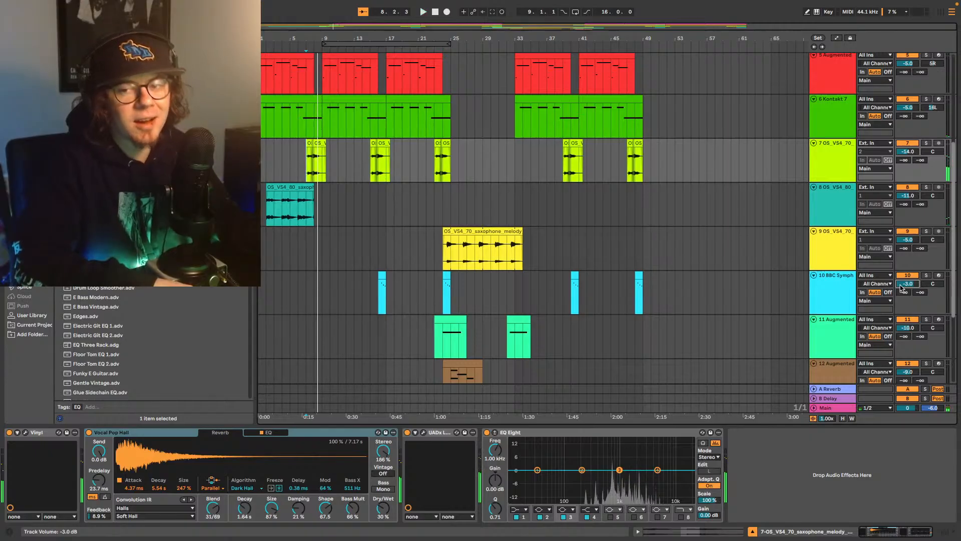
Step: Open the UADx Oxide Tape Recorder window on the second TapDaddy drum track and move it clear of the drum clips
scroll(764, 110, "up", 4)
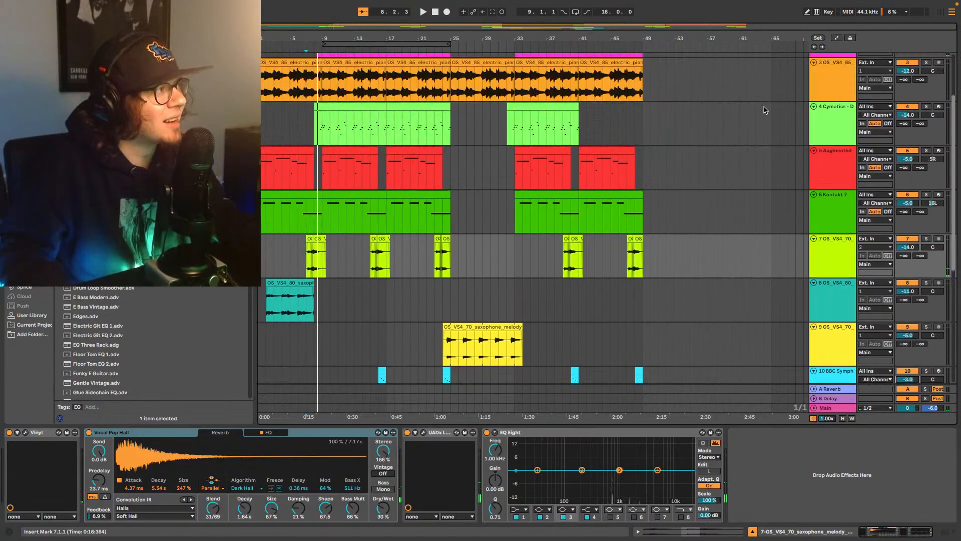
scroll(764, 110, "up", 4)
left_click(831, 114)
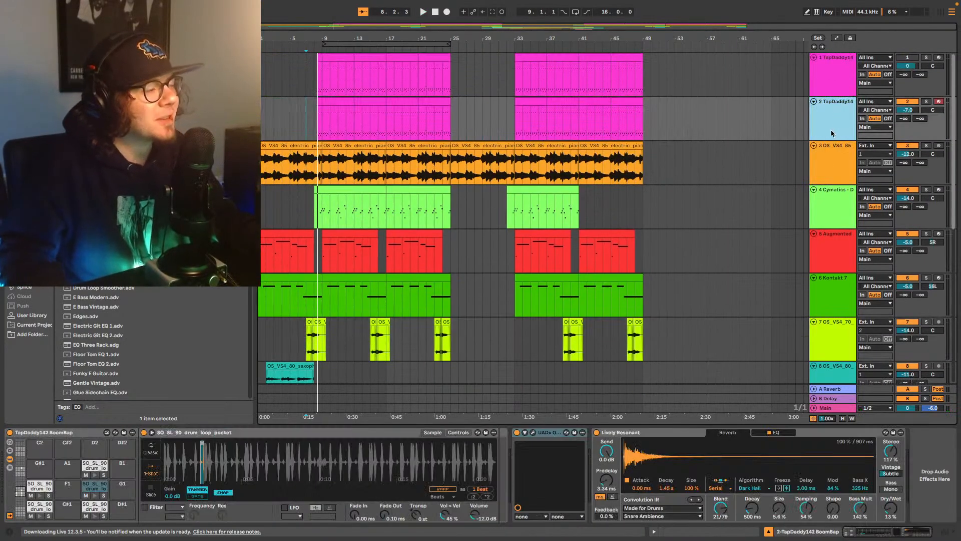
left_click(532, 434)
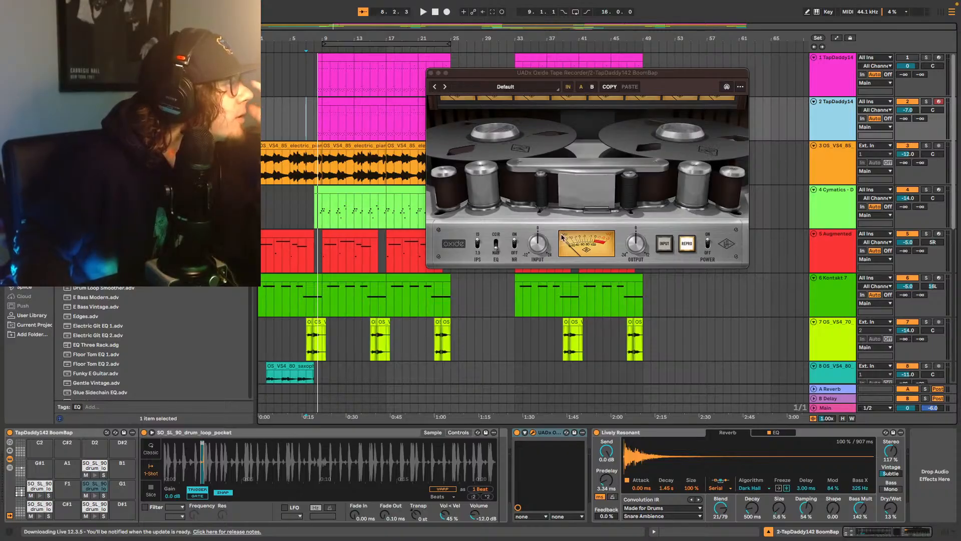
left_click_drag(651, 77, 651, 84)
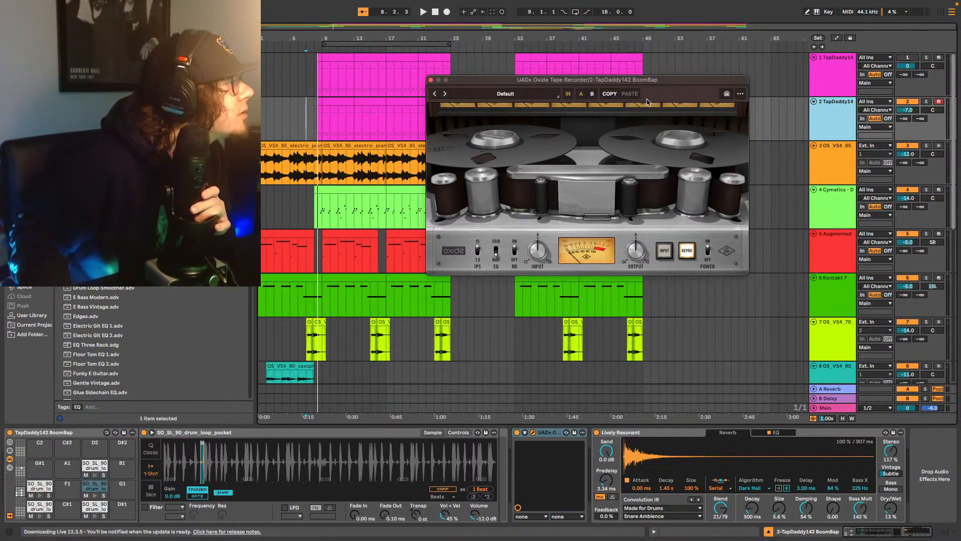
left_click_drag(637, 84, 704, 200)
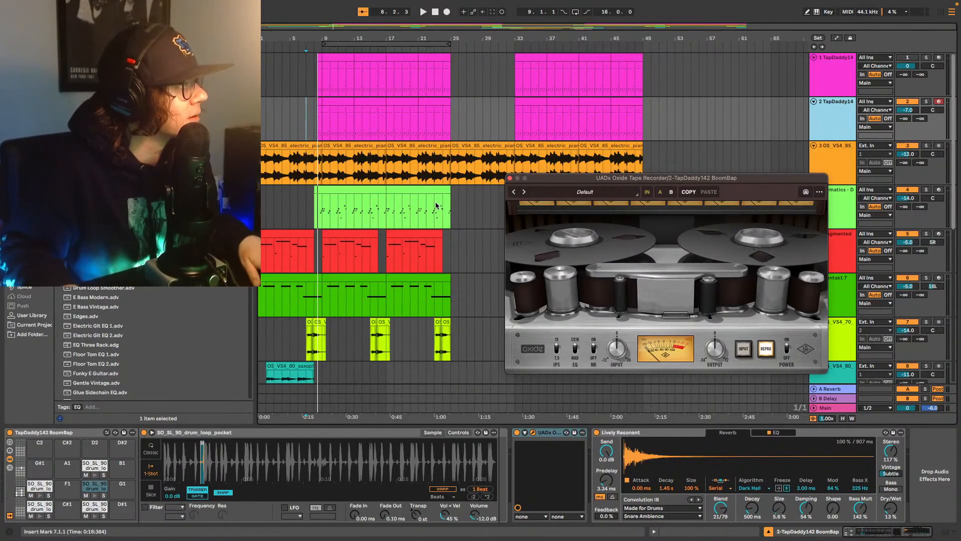
Step: Play the beat from bar 9 while trying the tape recorder's EQ switch, and close the plug-in window
left_click(320, 117)
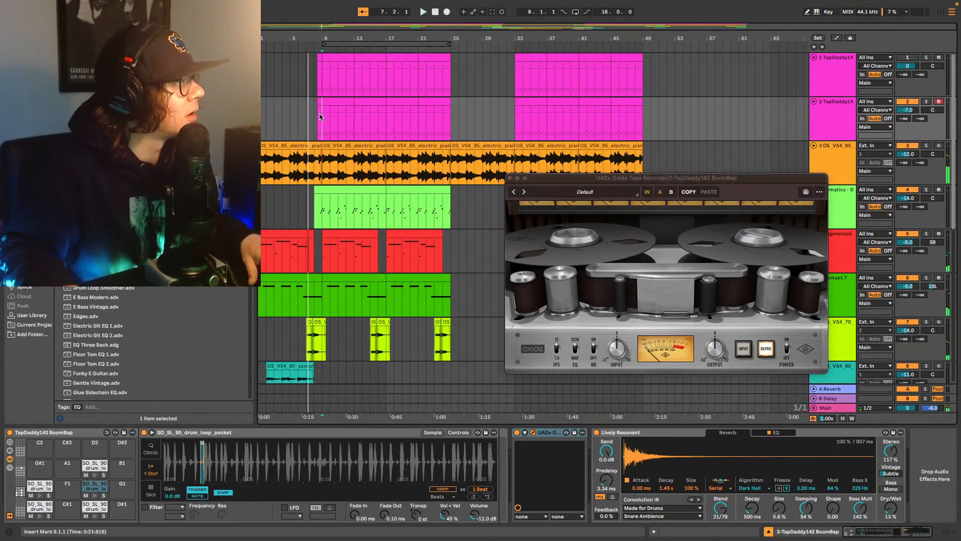
key("space")
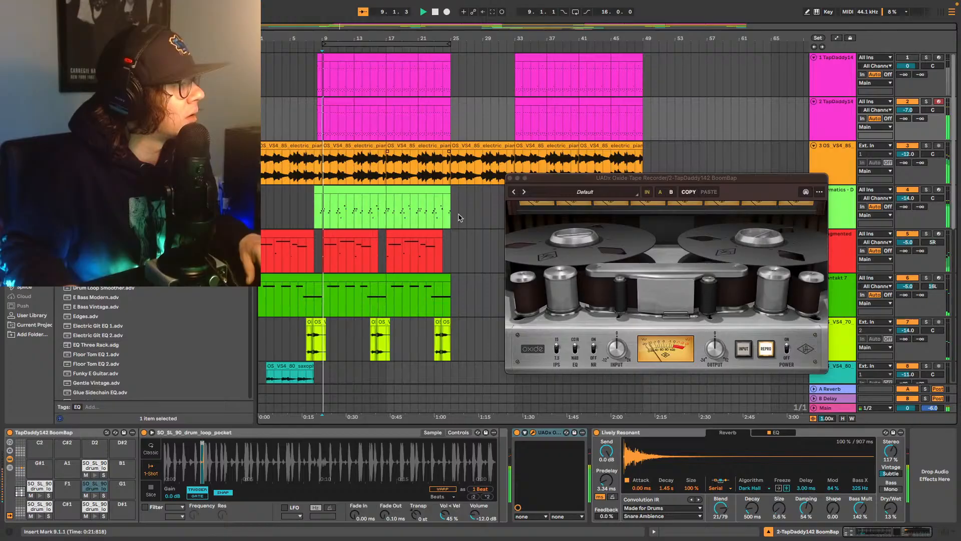
left_click(575, 349)
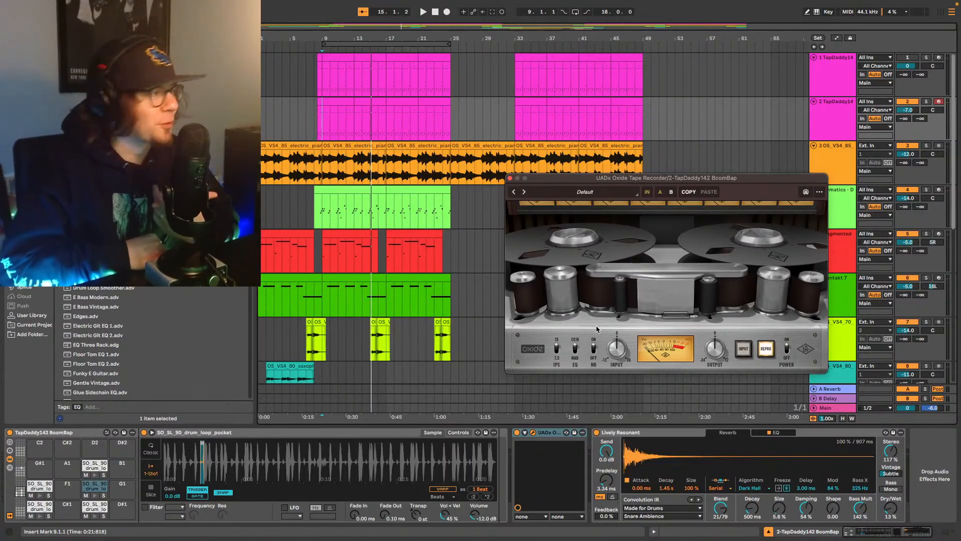
key("space")
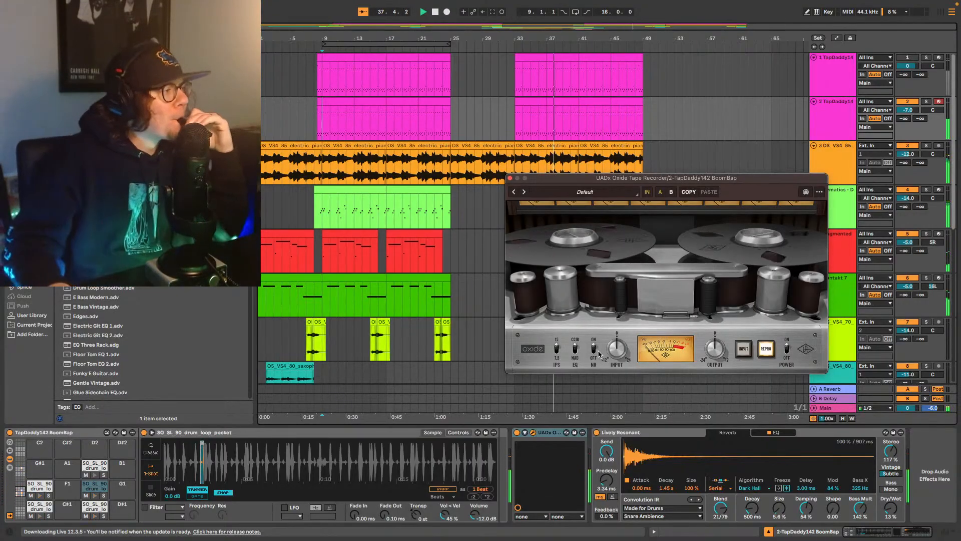
left_click(509, 178)
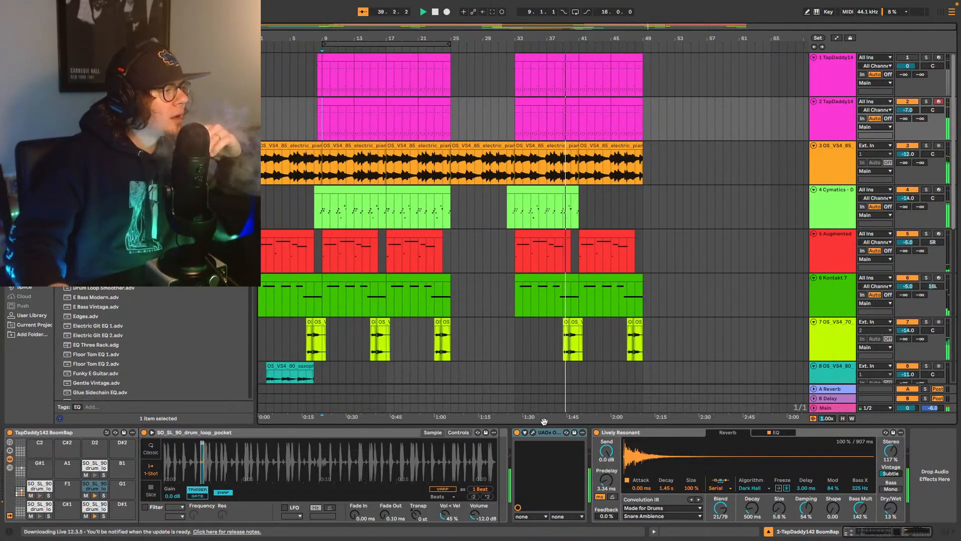
Step: Move the UADx Oxide Tape Recorder after the Lively Resonant reverb on the second TapDaddy drum track and play the beat from bar 9
left_click(534, 433)
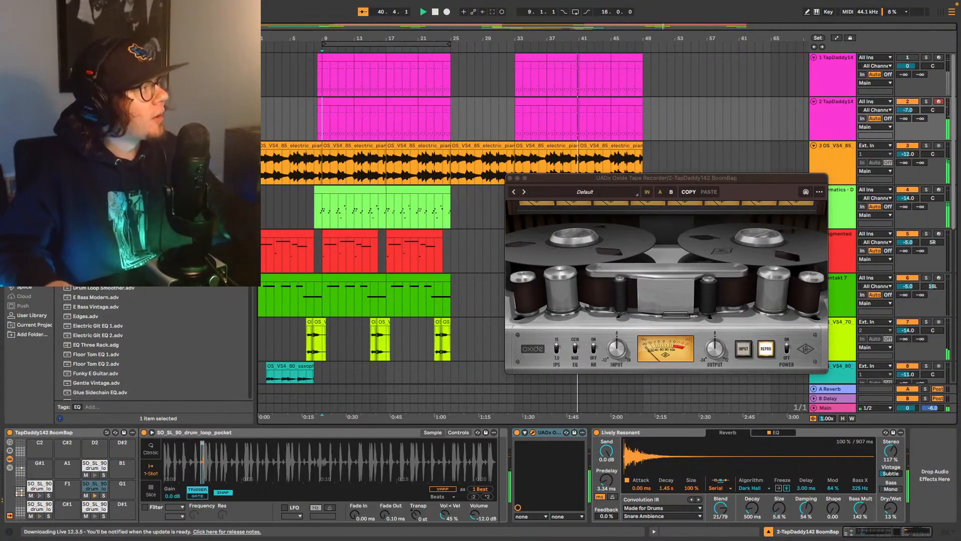
key("space")
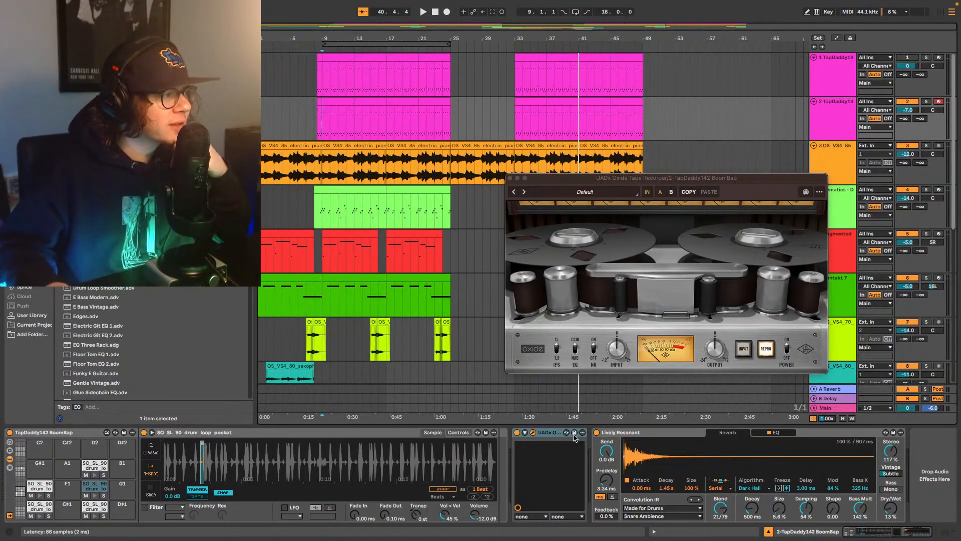
left_click_drag(553, 434, 548, 437)
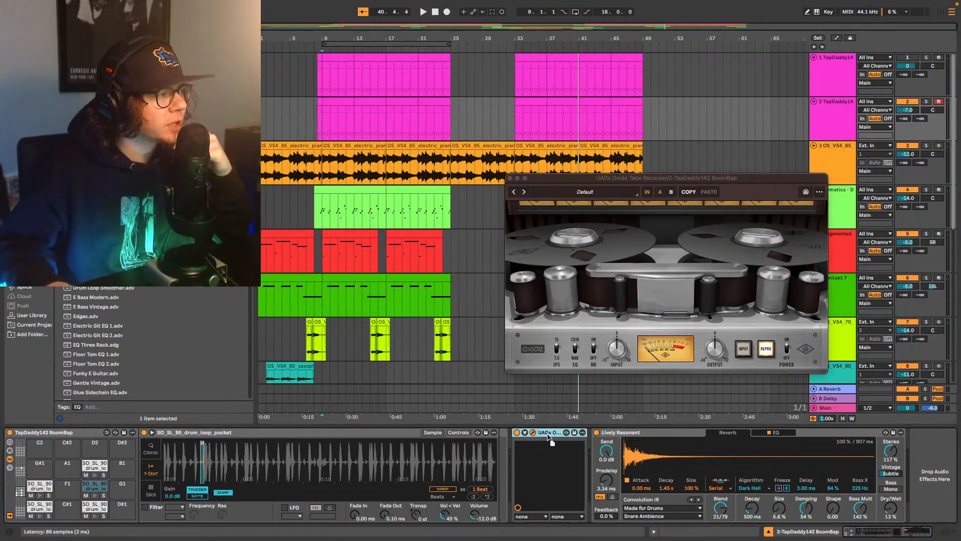
left_click_drag(721, 471, 919, 473)
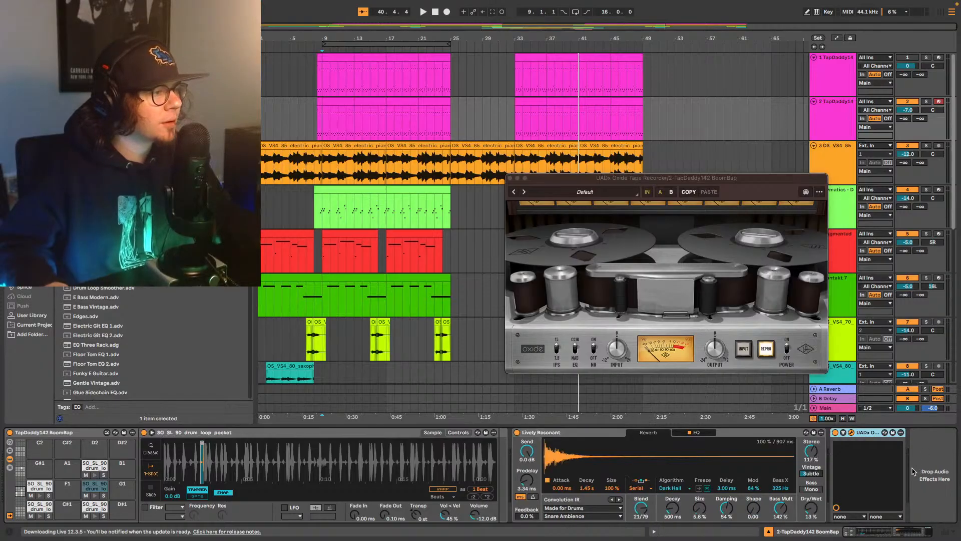
key("space")
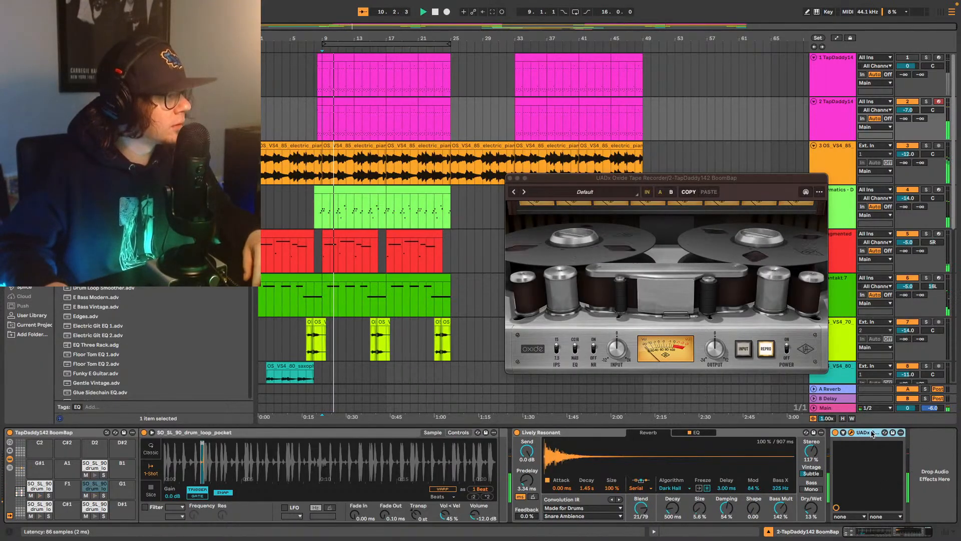
Step: Compare the tape recorder before and after the reverb during playback, finish with it ahead of the reverb, and close its window
left_click_drag(871, 433, 544, 439)
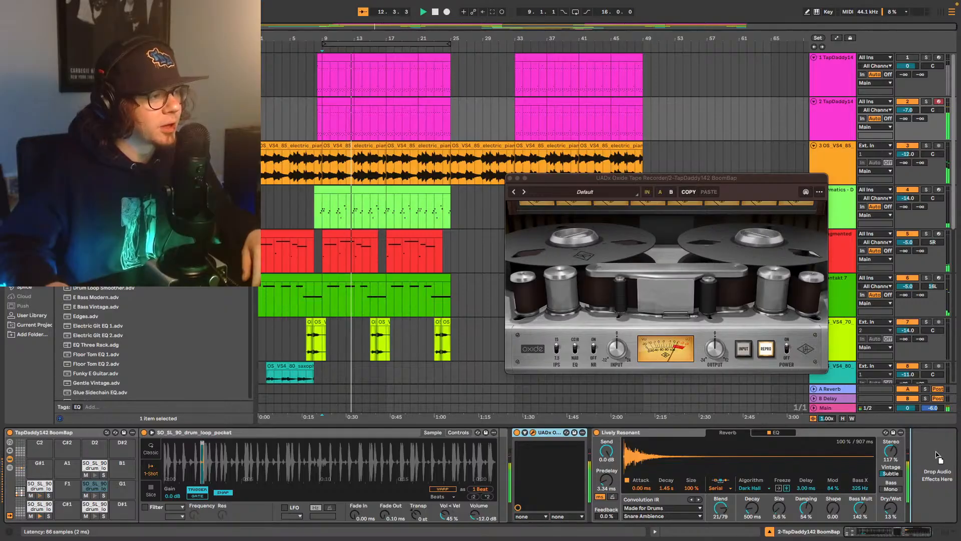
left_click_drag(937, 457, 937, 456)
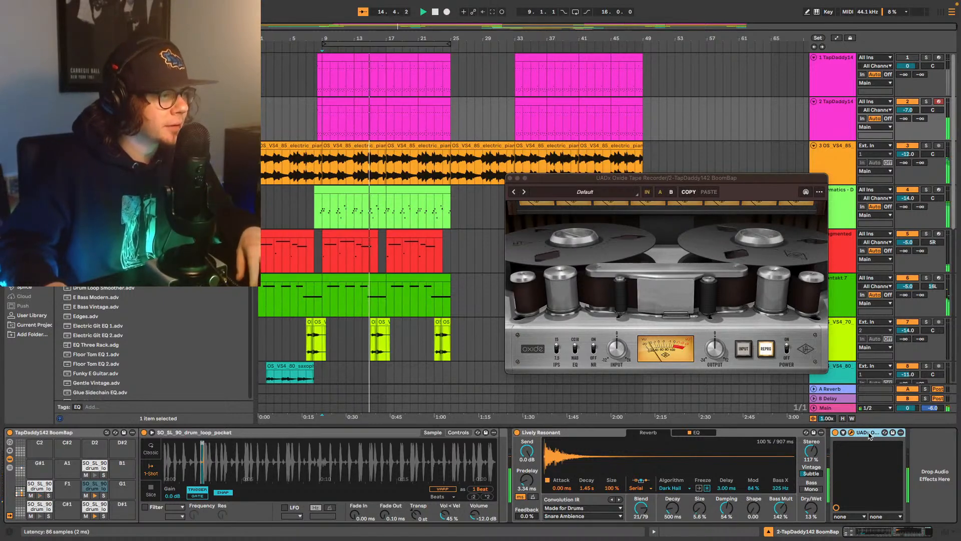
left_click_drag(869, 436, 551, 456)
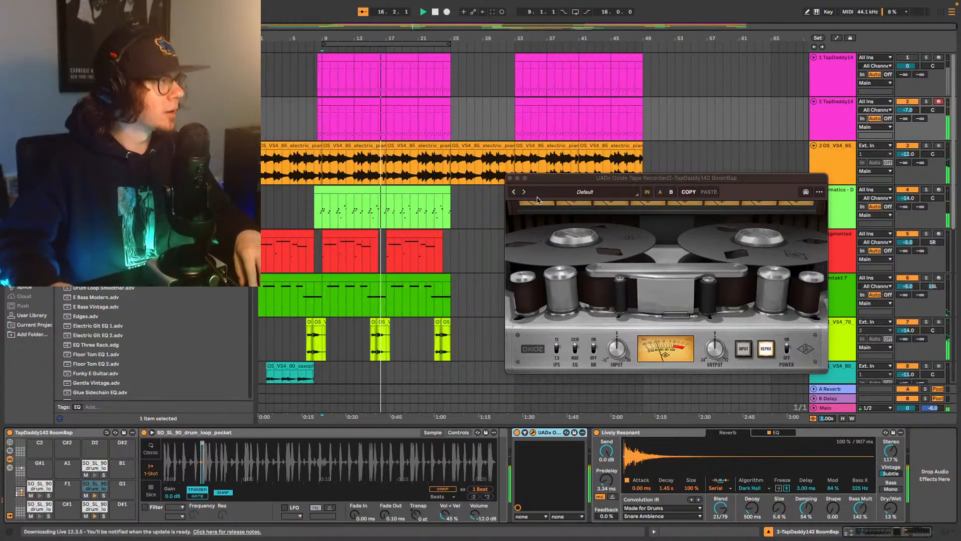
left_click(510, 178)
Step: Set the BBC Symphony track's volume to -2 dB and audition its first clip from bar 16
scroll(524, 304, "down", 3)
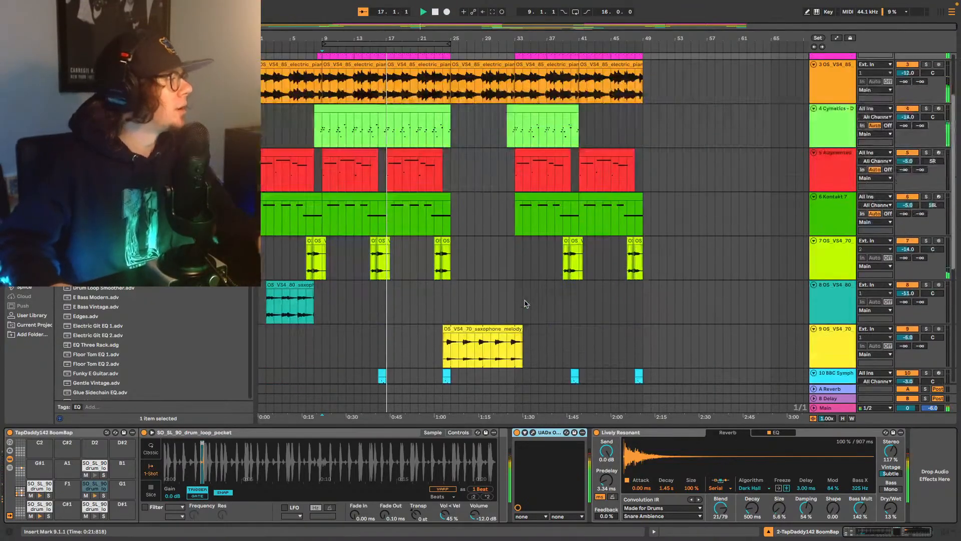
scroll(525, 303, "down", 3)
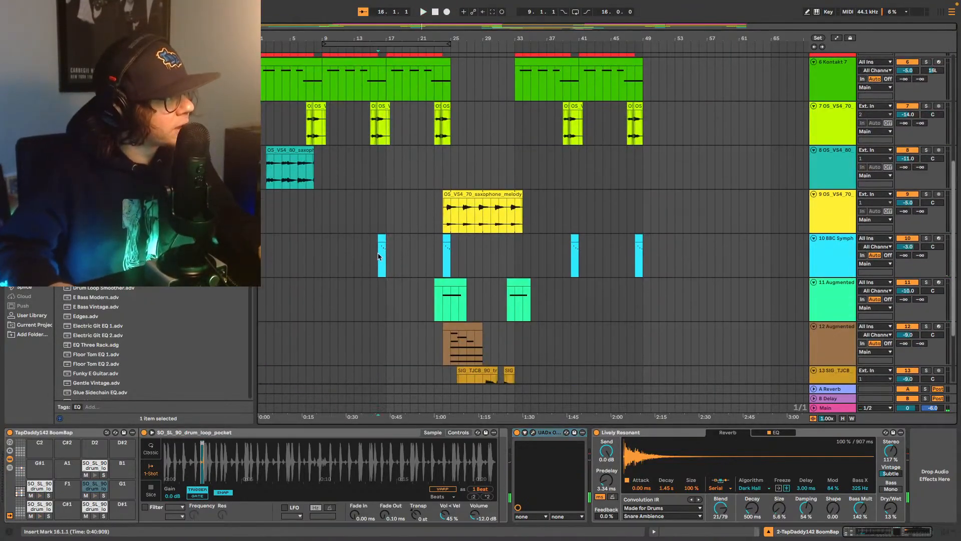
left_click(377, 263)
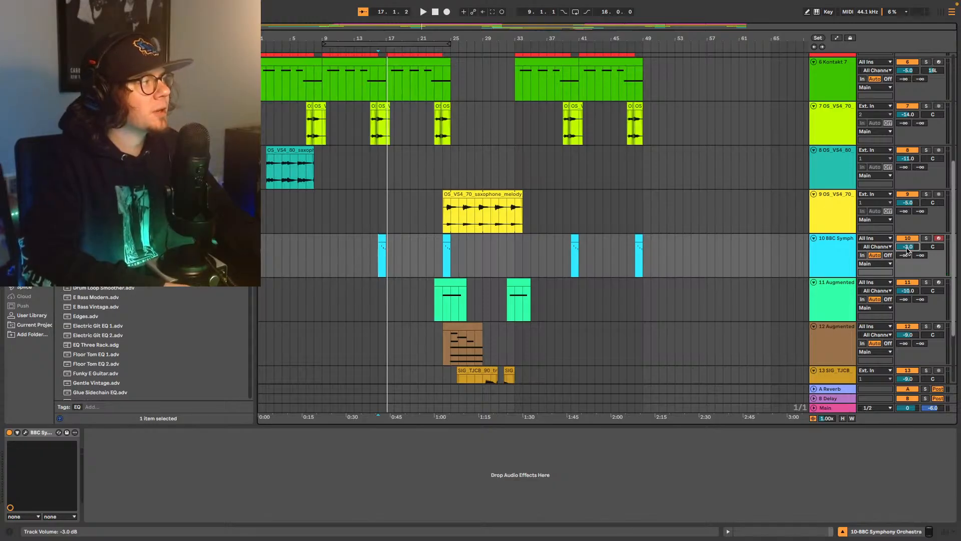
left_click_drag(907, 248, 907, 246)
key("space")
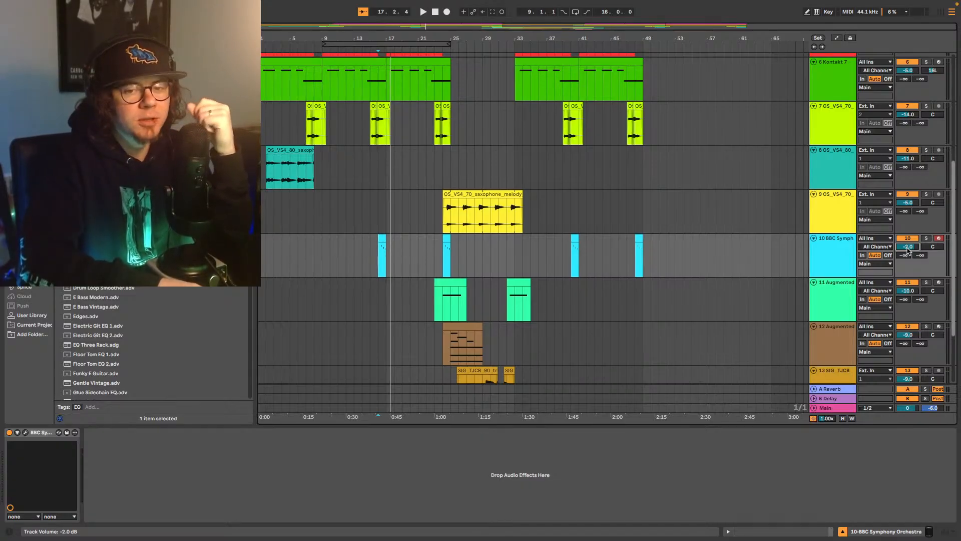
key("space")
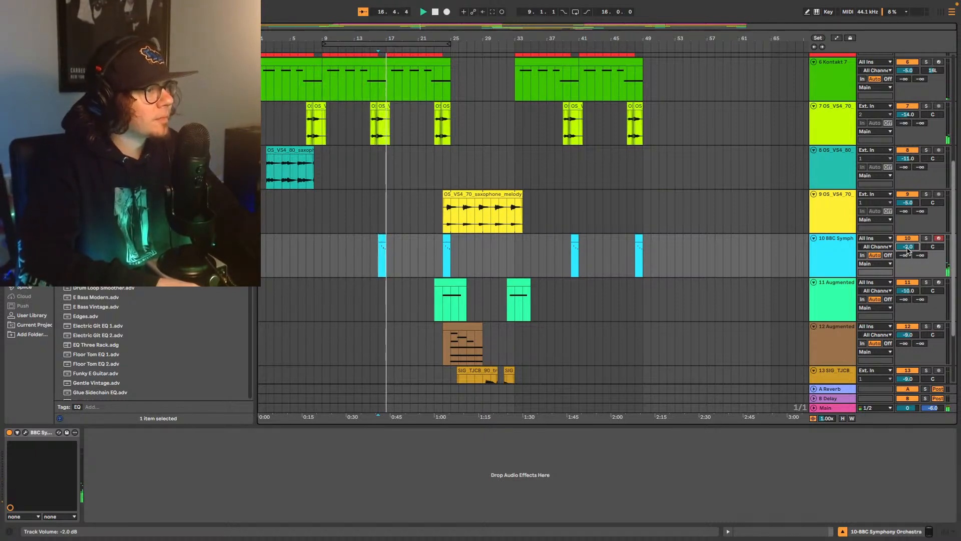
key("space")
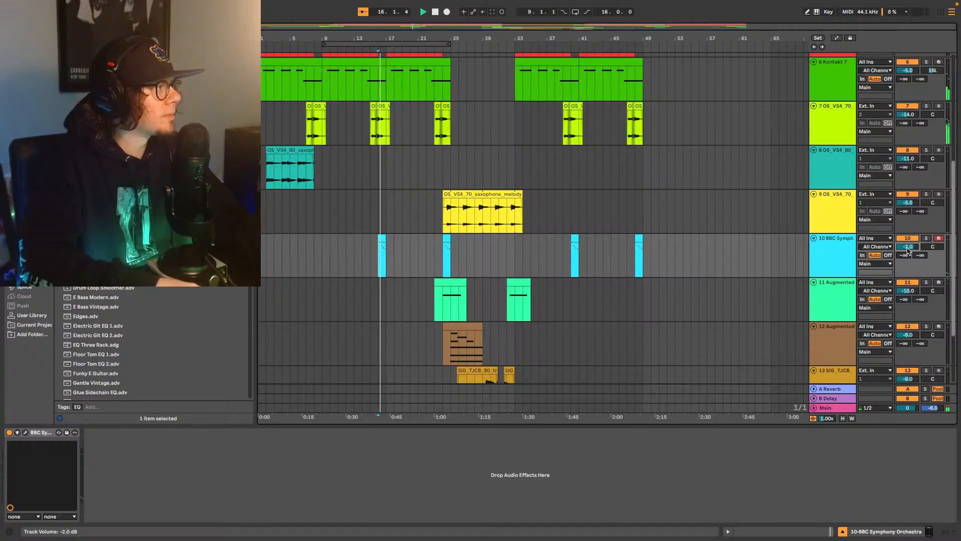
Step: Copy the Vinyl effect from saxophone track 7 onto the BBC Symphony track and play its first clip from bar 16
left_click(829, 128)
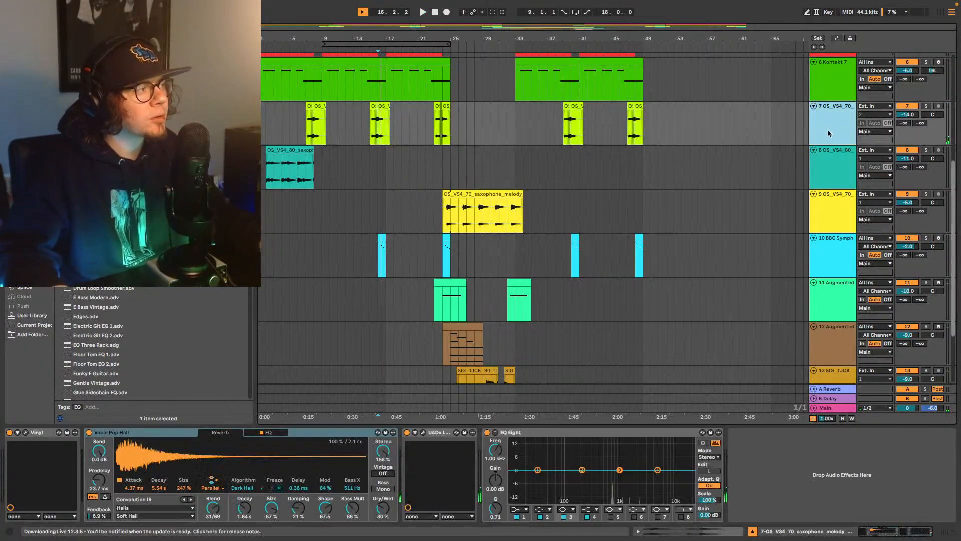
left_click(33, 433)
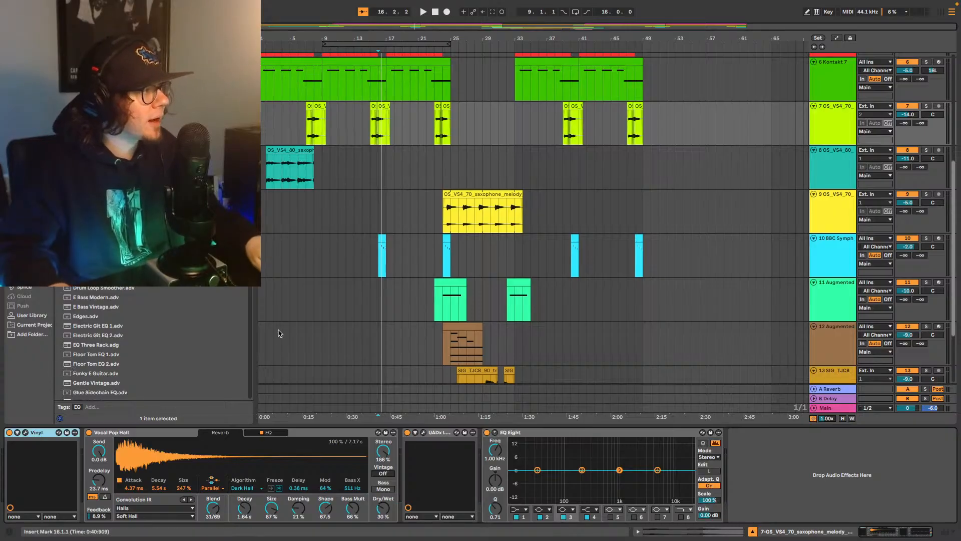
left_click(827, 253)
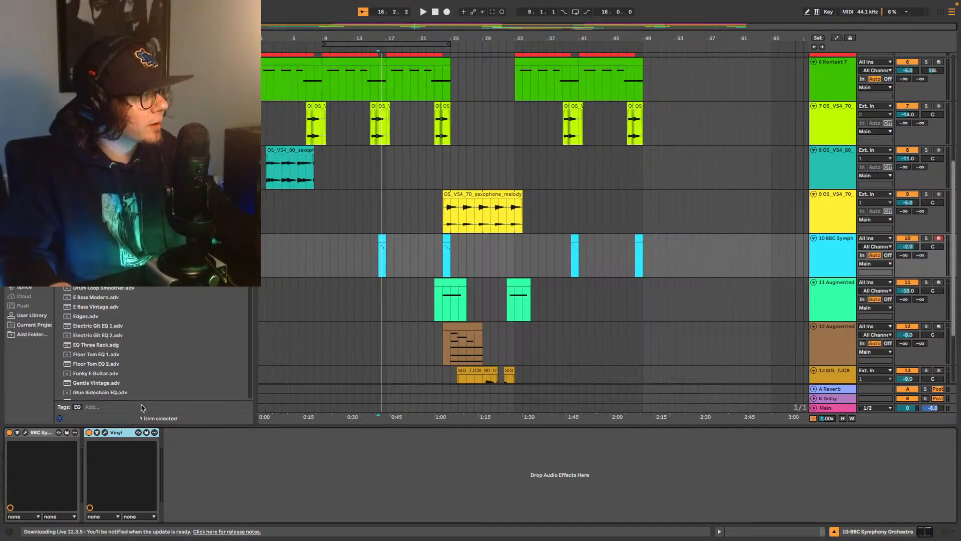
right_click(386, 202)
left_click(373, 260)
key("space")
left_click(379, 255)
key("space")
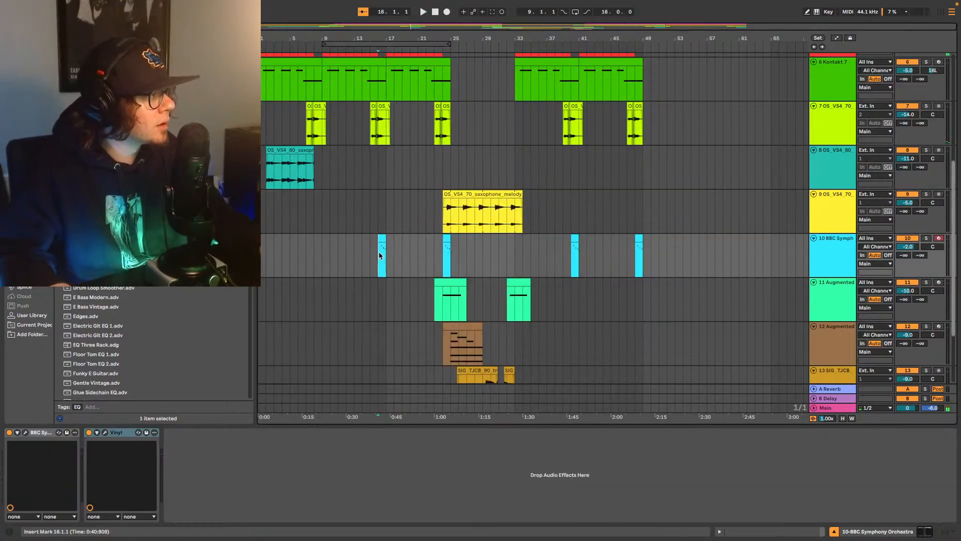
Step: Set the BBC Symphony track's volume to -1 dB and listen again from bar 16
key("space")
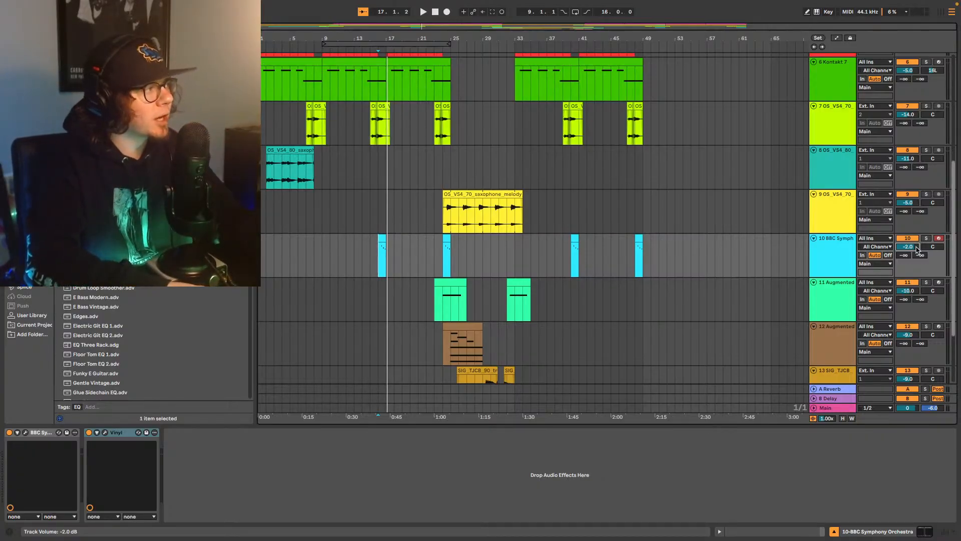
key("space")
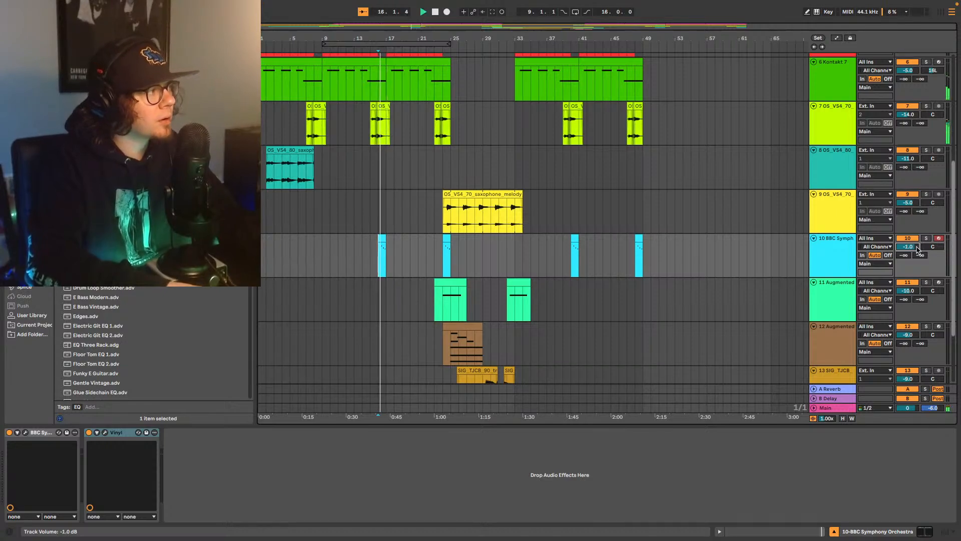
key("Up")
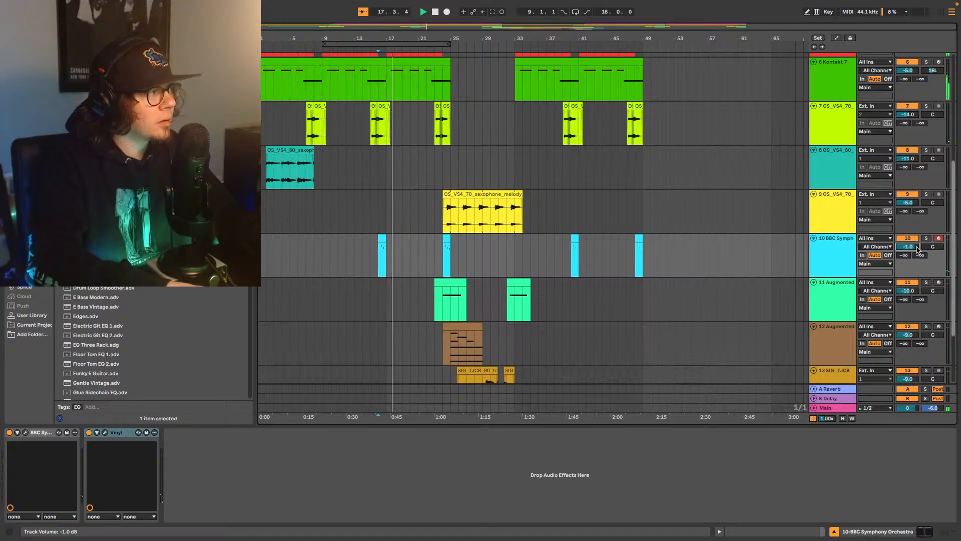
key("space")
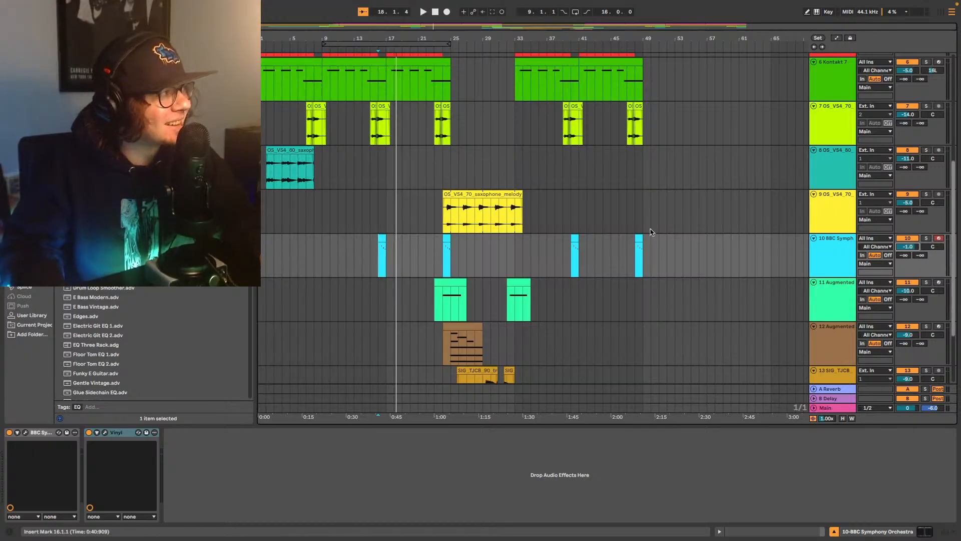
Step: Reopen the UADx Oxide Tape Recorder window on the second TapDaddy drum track to review its settings
scroll(651, 231, "up", 10)
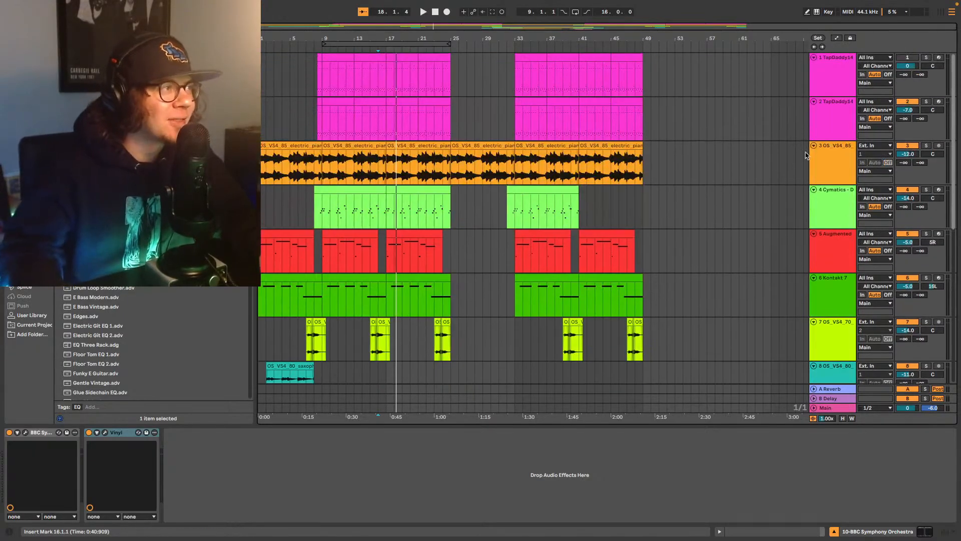
left_click(848, 149)
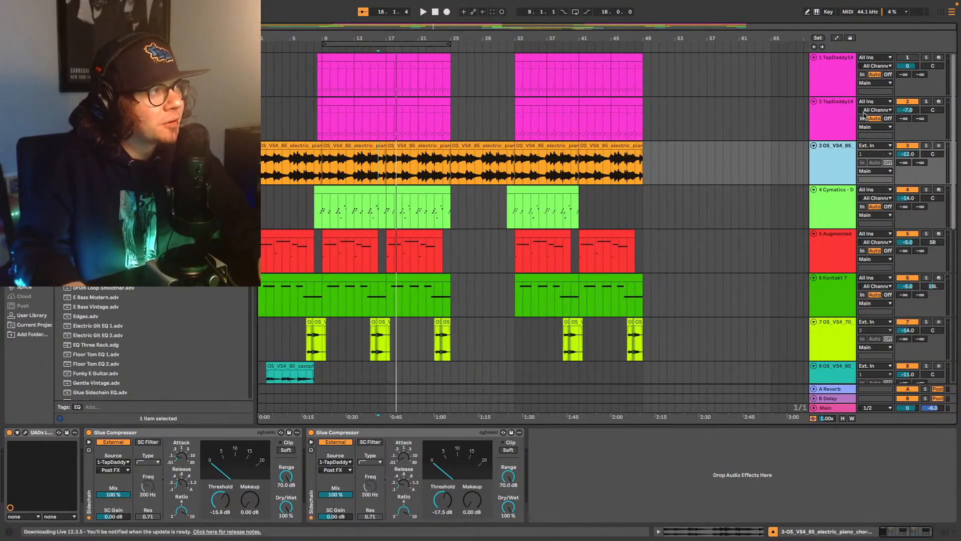
left_click(844, 120)
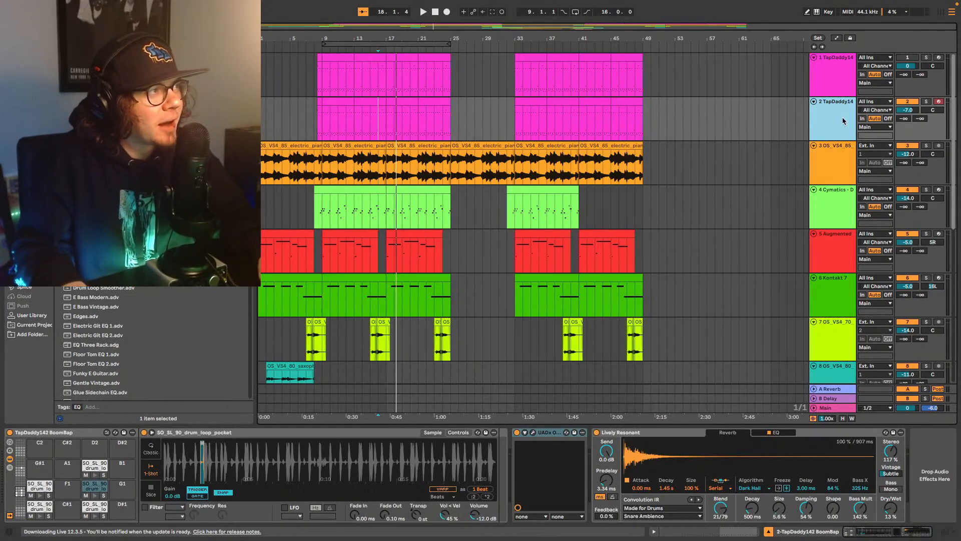
left_click(532, 433)
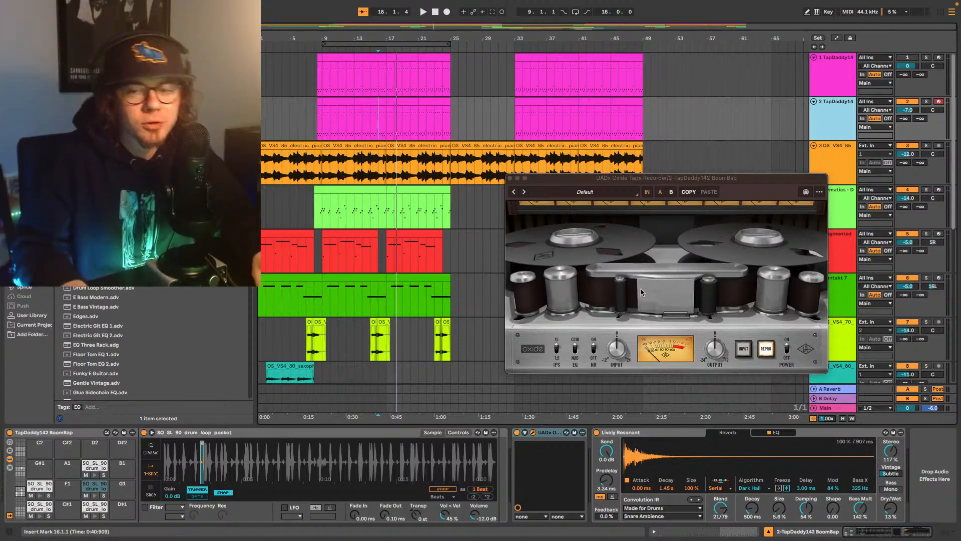
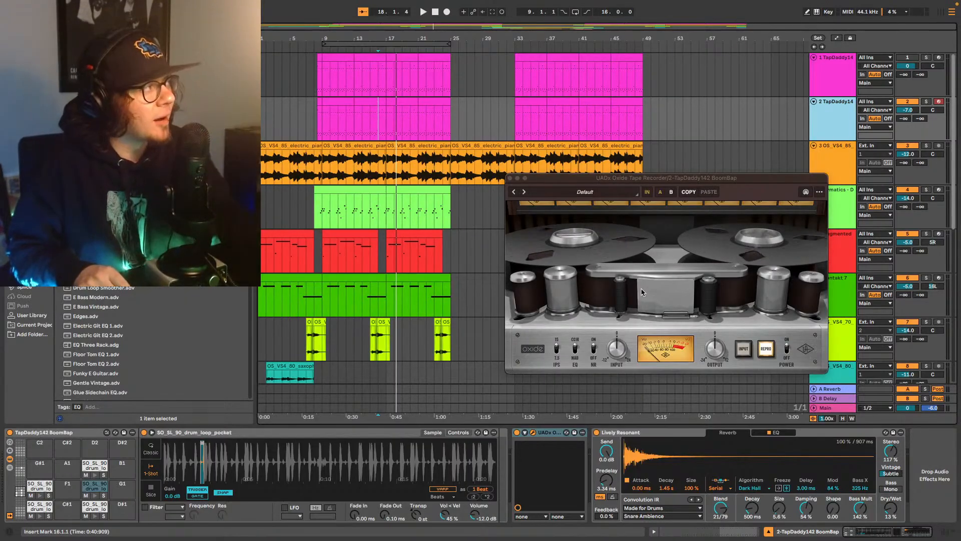
Step: Resume playback briefly, stop it, and play the arrangement from bar 15 with the BBC Symphony track selected
key("space")
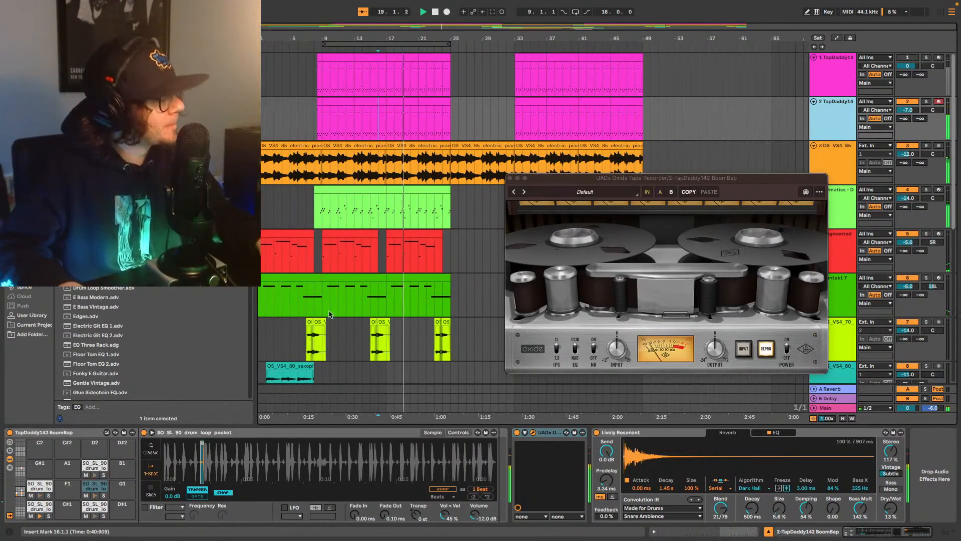
scroll(349, 352, "down", 3)
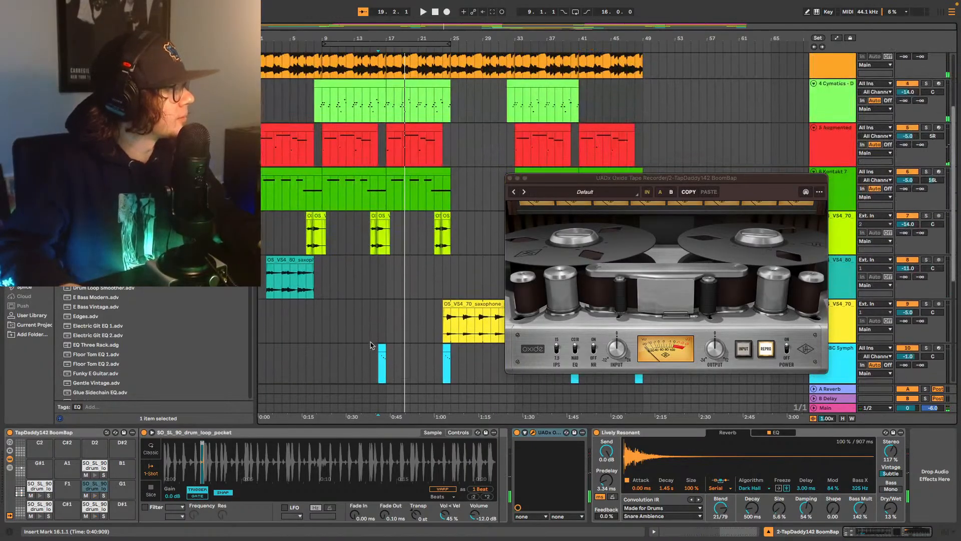
left_click(372, 351)
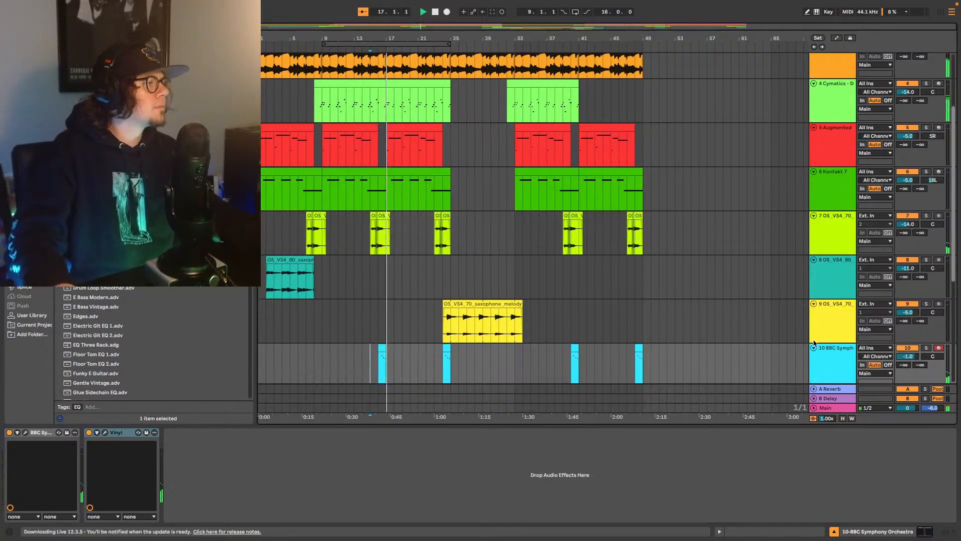
Step: Play the Augmented STRINGS part on track 11 from bar 23 and set the track's volume to -12 dB
scroll(790, 326, "down", 2)
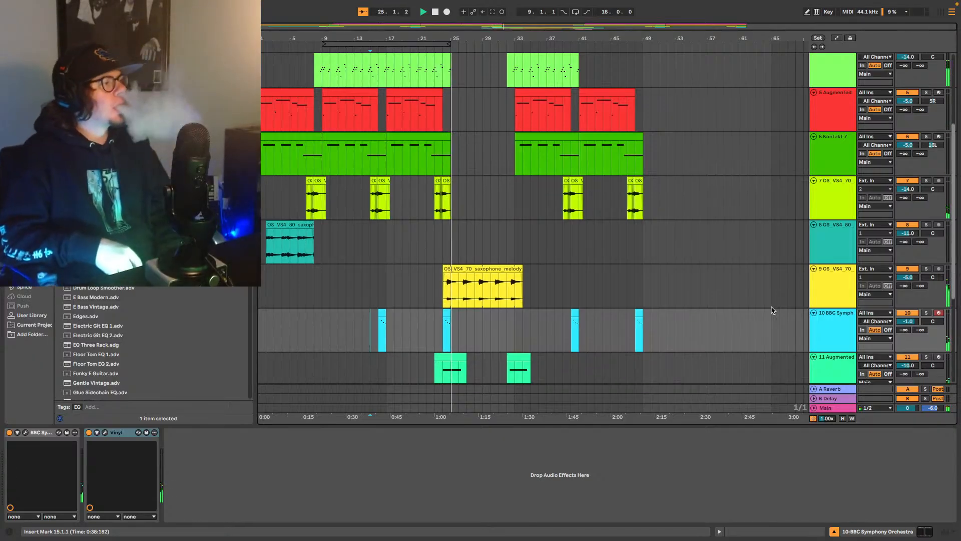
scroll(771, 310, "down", 5)
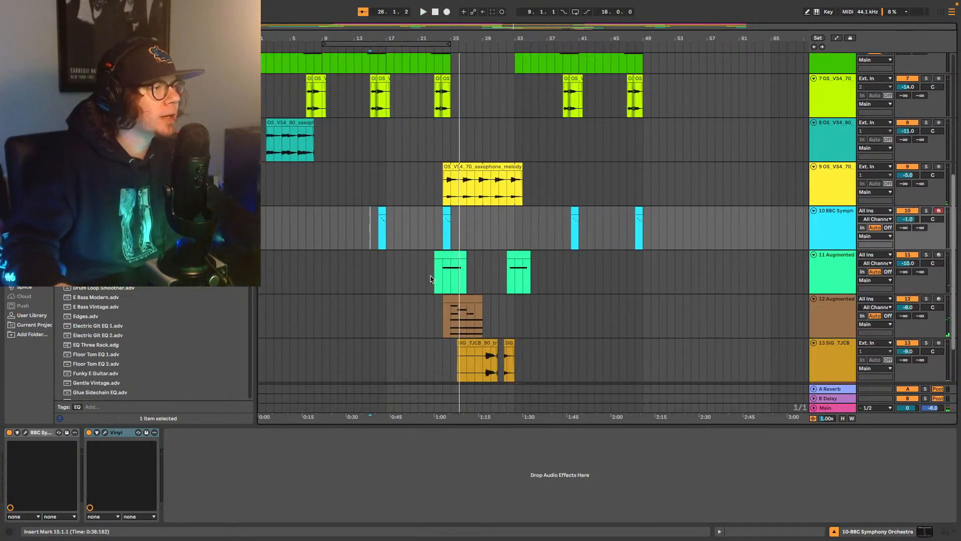
left_click(432, 279)
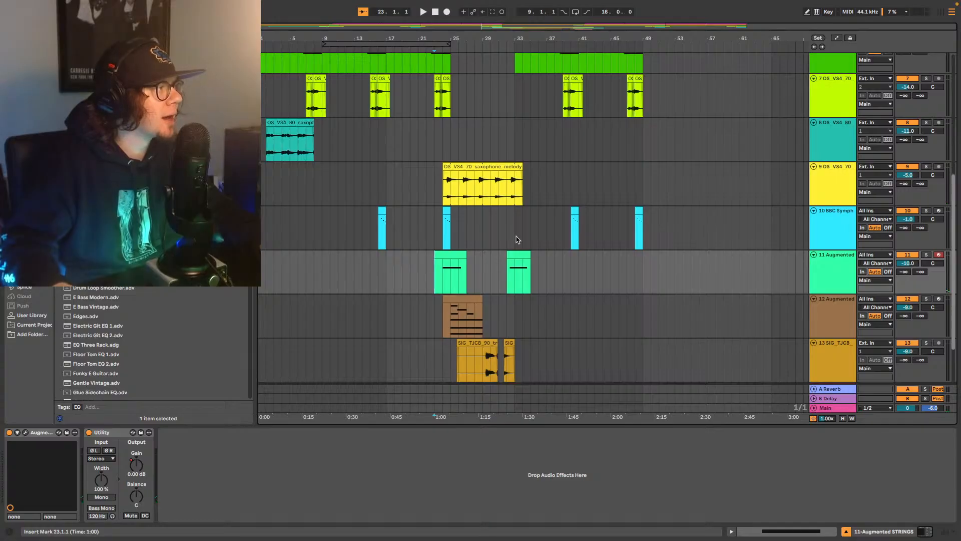
key("space")
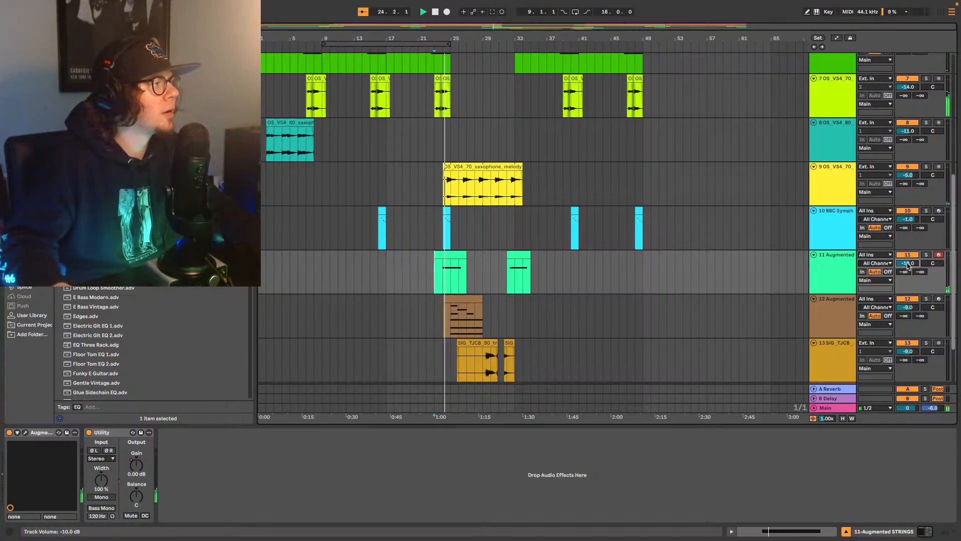
type("-12")
key("Return")
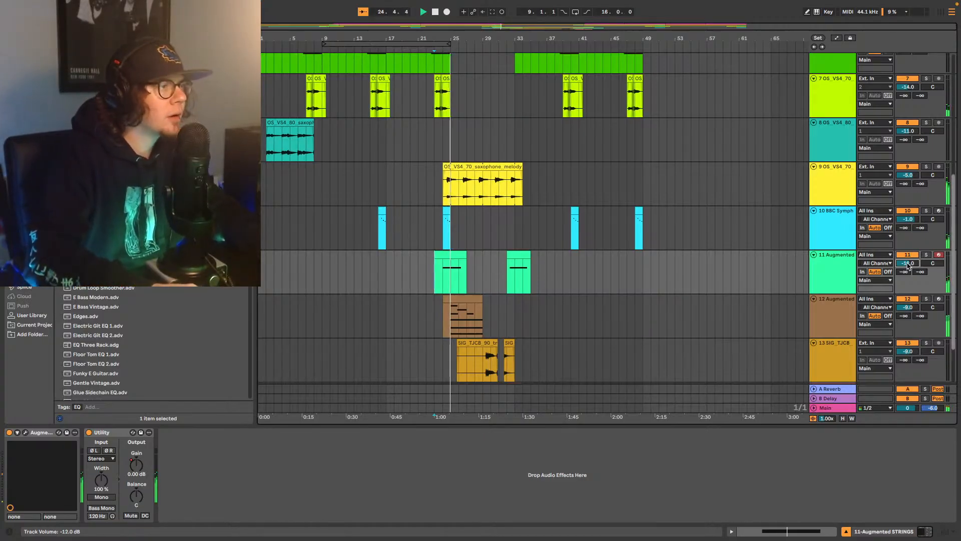
Step: Lower the Augmented STRINGS track's volume to -18 dB while auditioning the change
key("Down")
key("Down")
key("Down")
key("space")
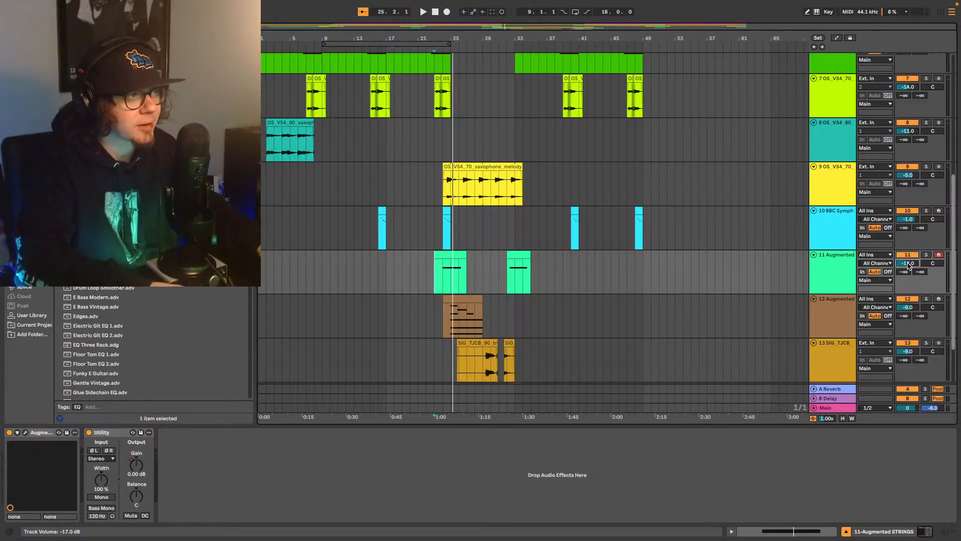
key("Down")
key("space")
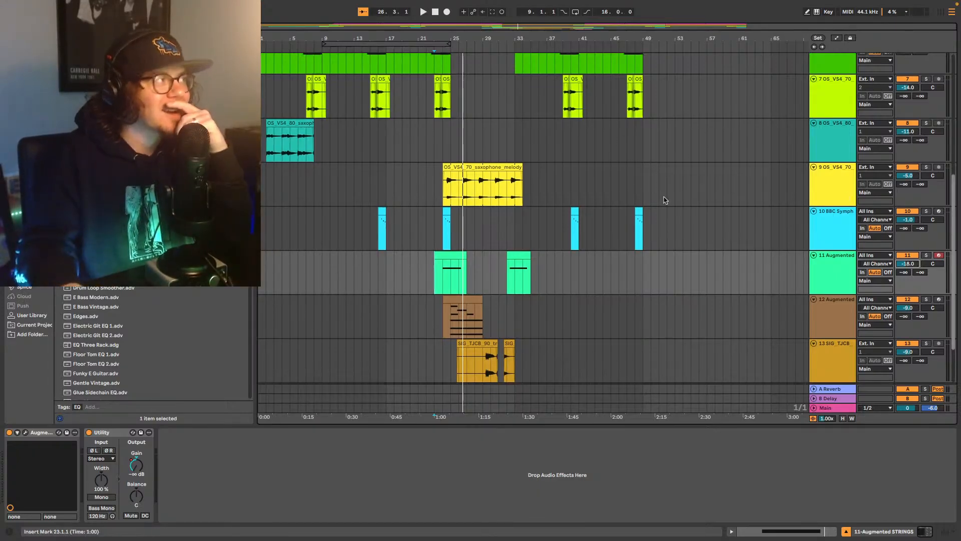
Step: Select the second TapDaddy drum track to bring up its Oxide Tape Recorder and start playback from bar 23
scroll(678, 224, "up", 8)
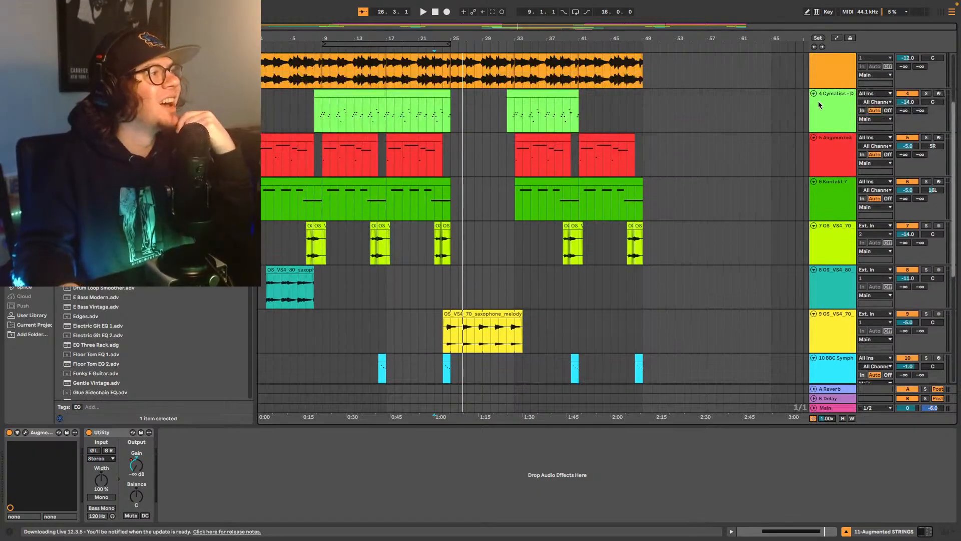
scroll(806, 95, "up", 4)
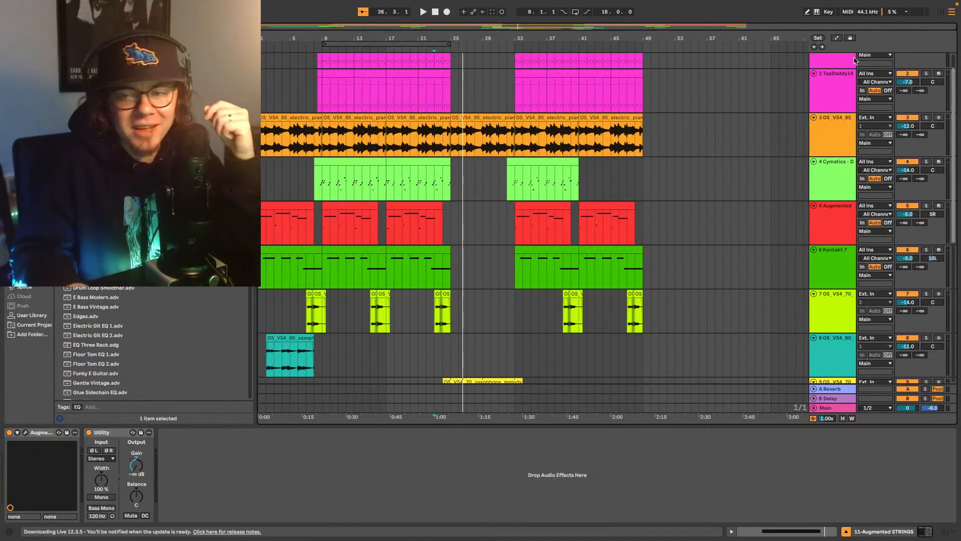
left_click(849, 96)
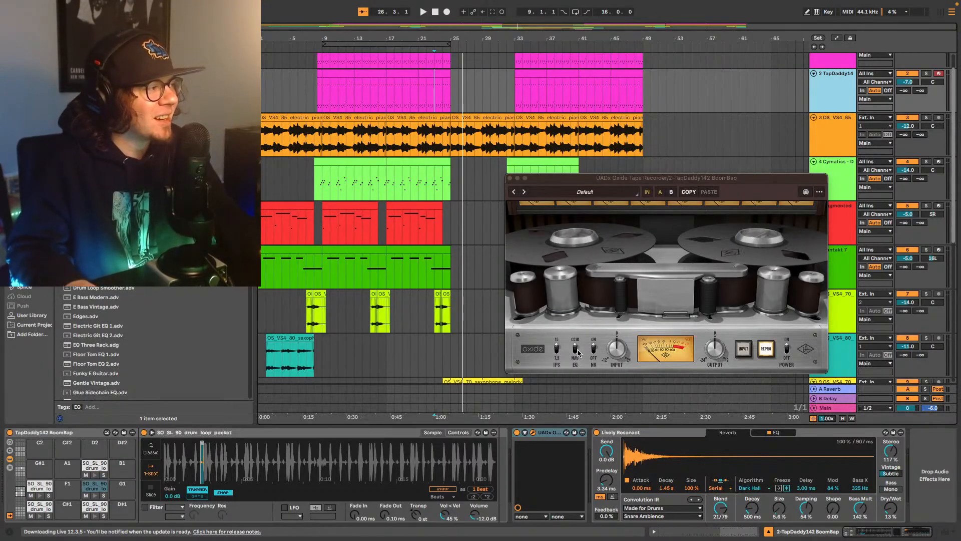
key("space")
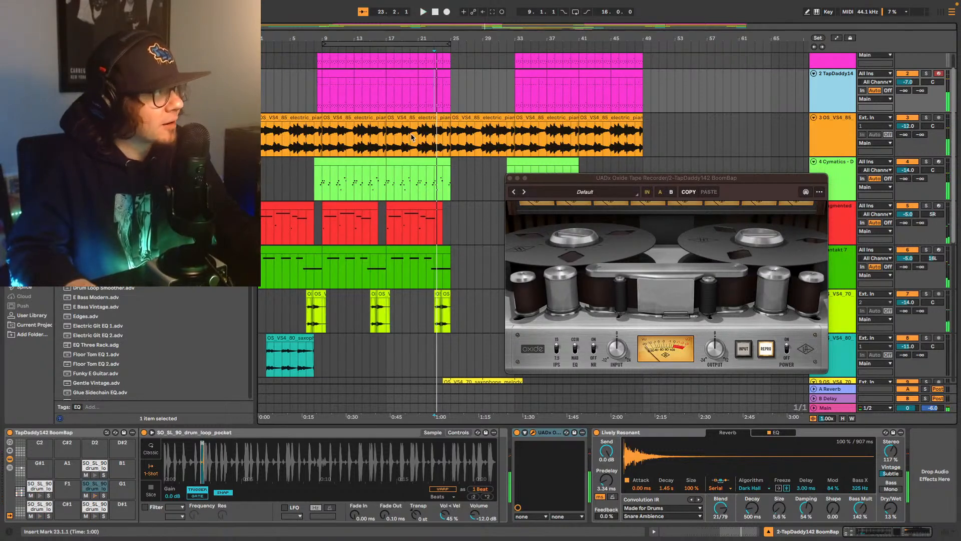
Step: Listen from bar 9 while reviewing the Oxide Tape Recorder settings, and close the plugin window
left_click(324, 89)
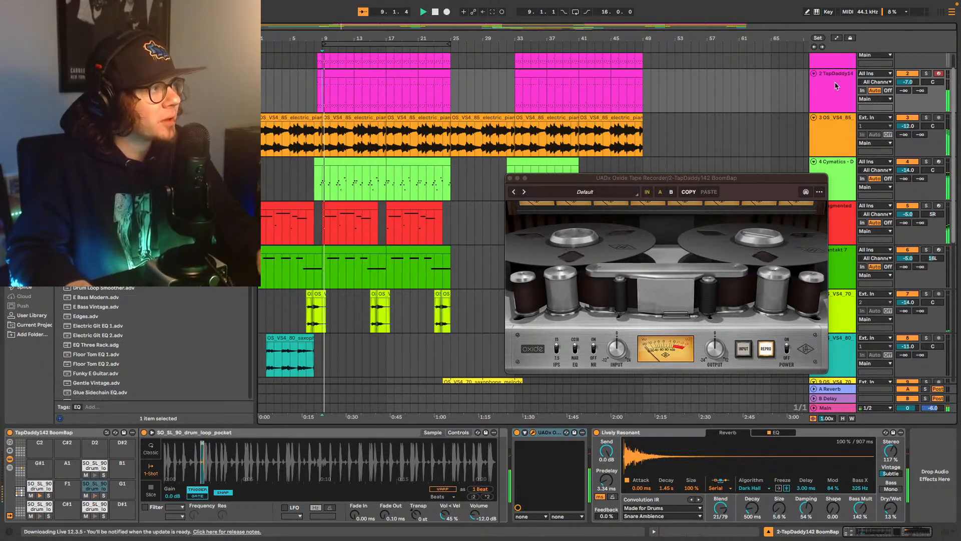
left_click(577, 347)
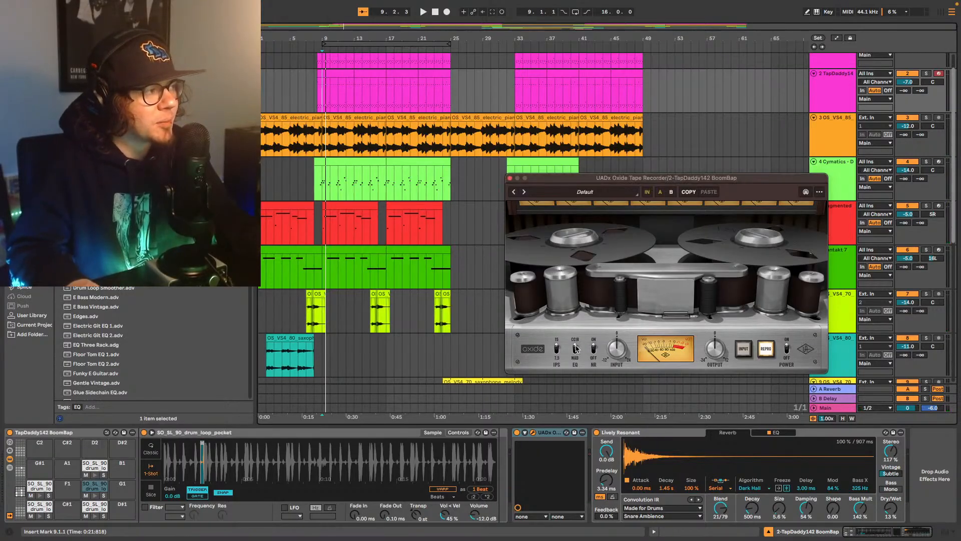
key("space")
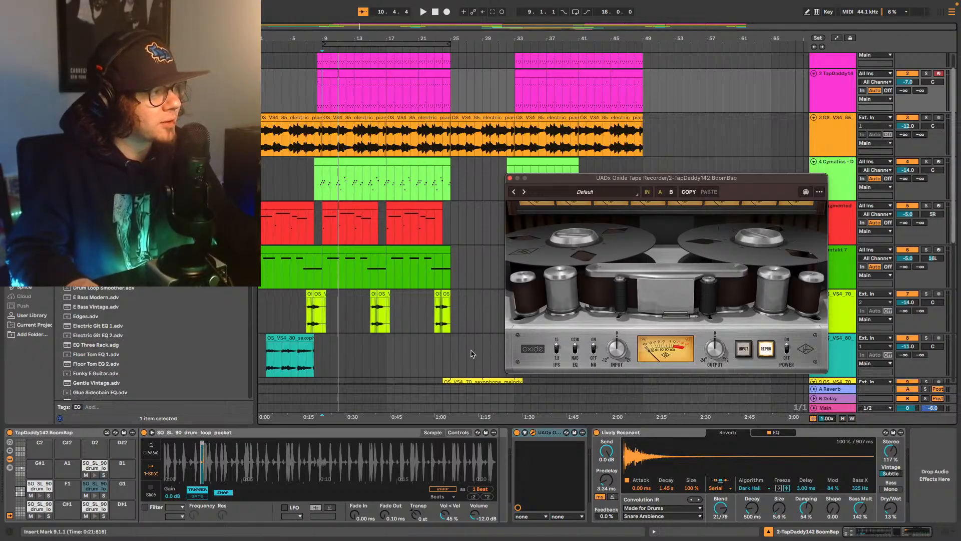
key("space")
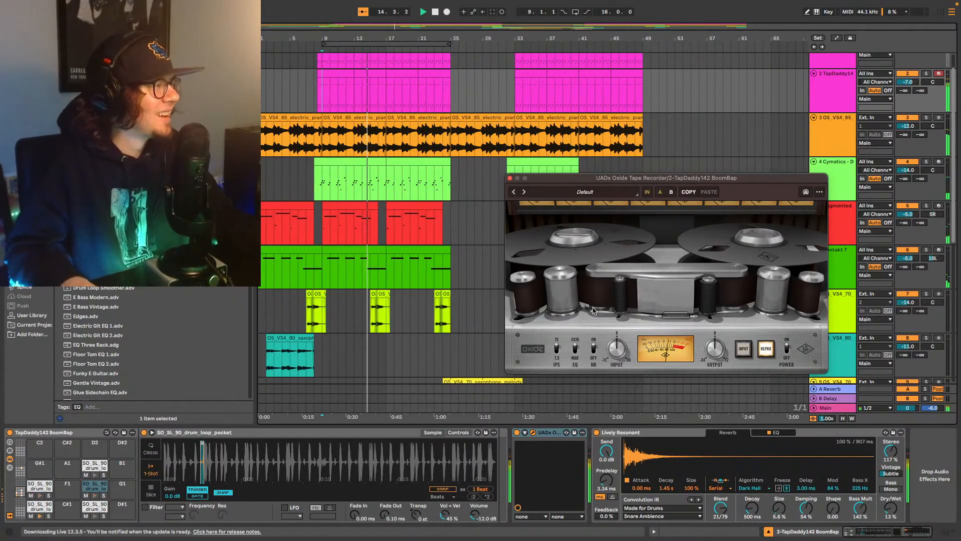
left_click(509, 178)
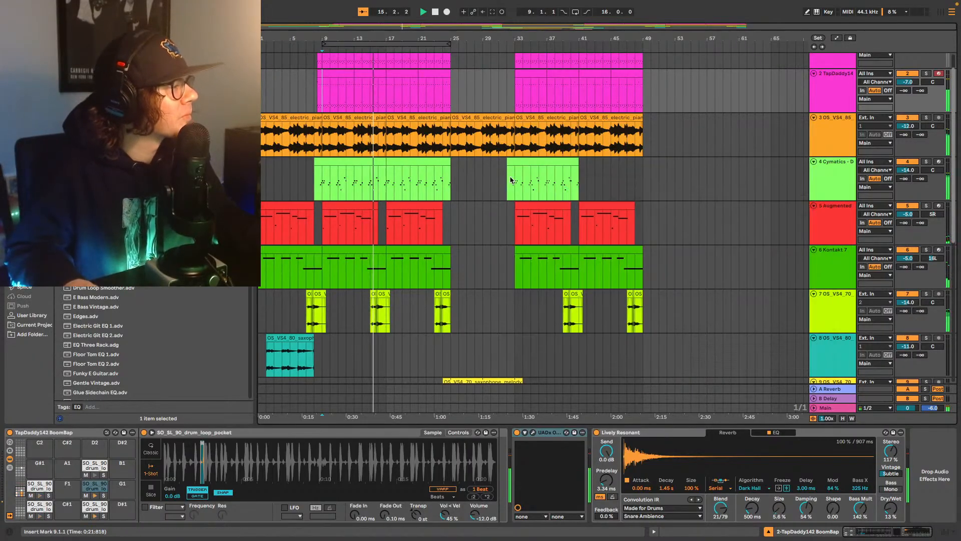
Step: Let the arrangement play through to bar 33 while looking over tracks 8 to 14, and stop playback
scroll(546, 233, "down", 3)
scroll(545, 233, "down", 6)
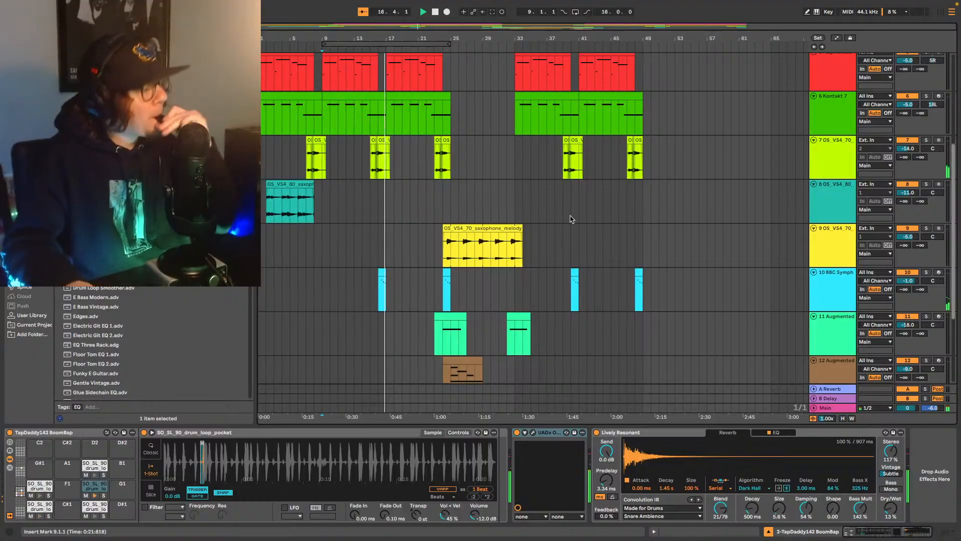
scroll(579, 203, "down", 1)
scroll(551, 220, "down", 5)
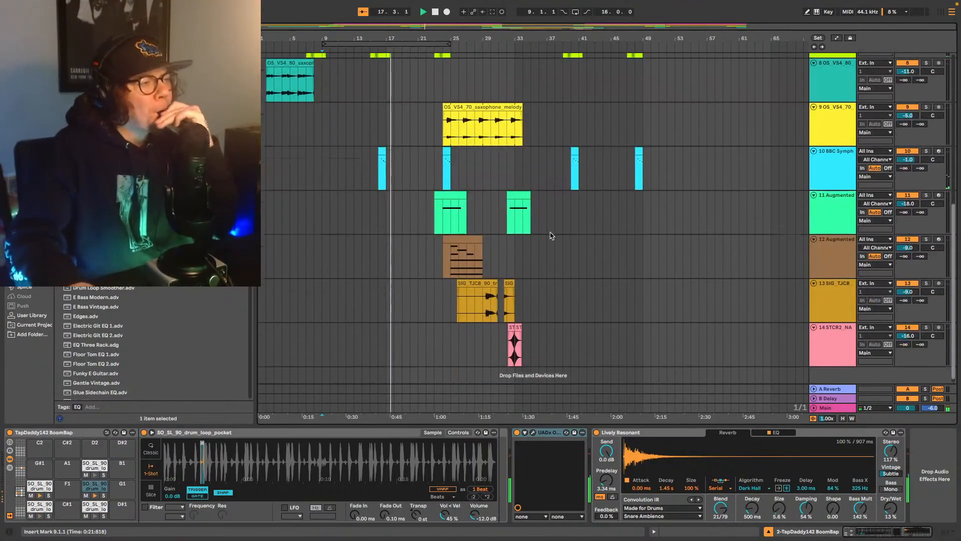
scroll(554, 212, "down", 1)
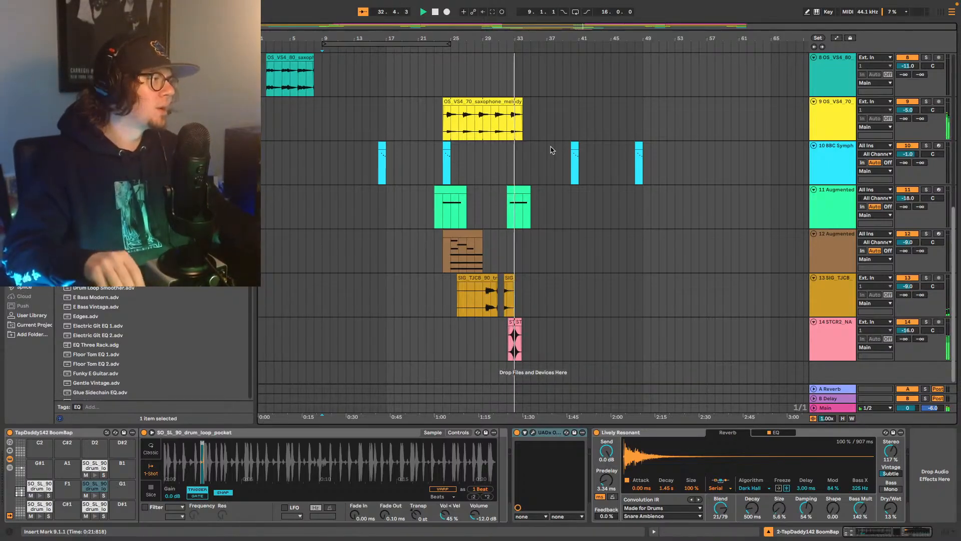
key("space")
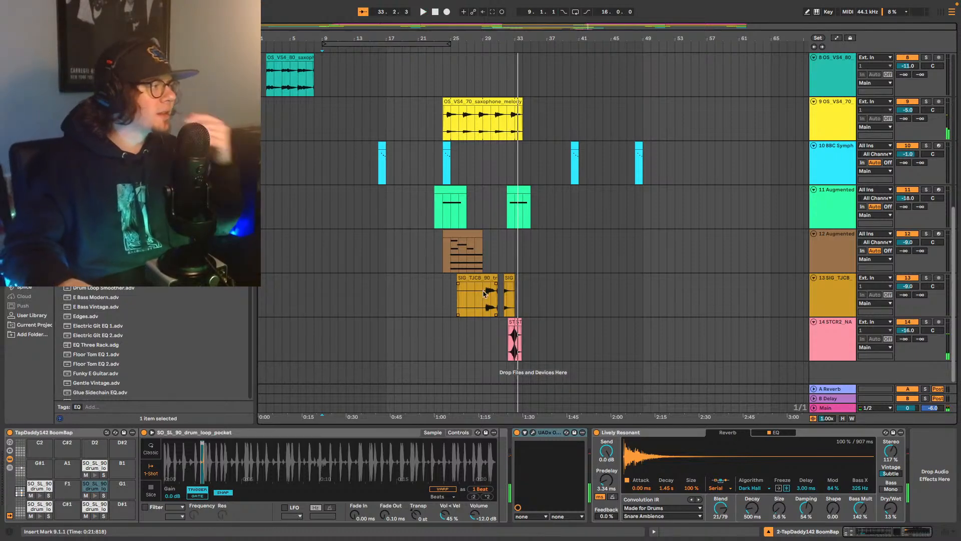
Step: Move the SIG_TJCB trumpet track directly below the saxophone melody track and select its clip position at bar 29
left_click(488, 297)
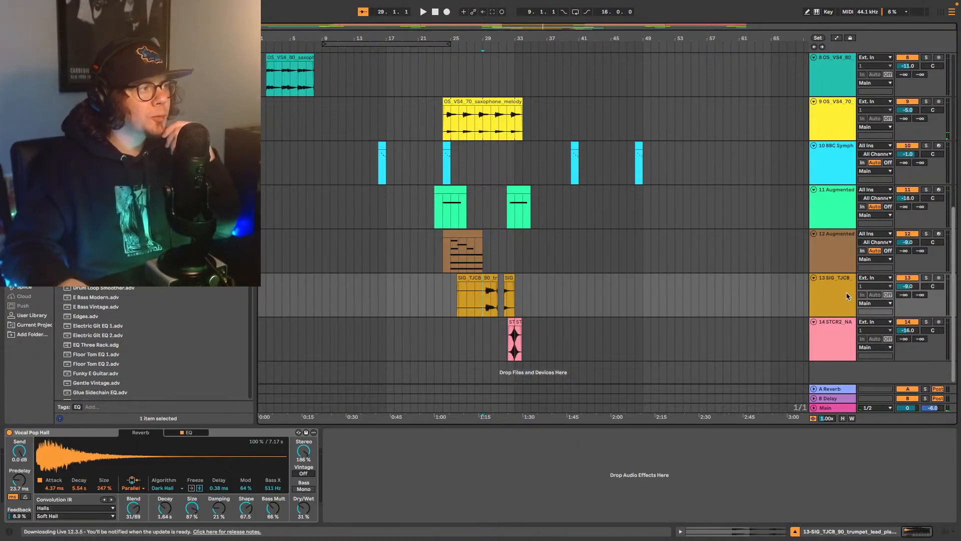
left_click_drag(846, 296, 832, 166)
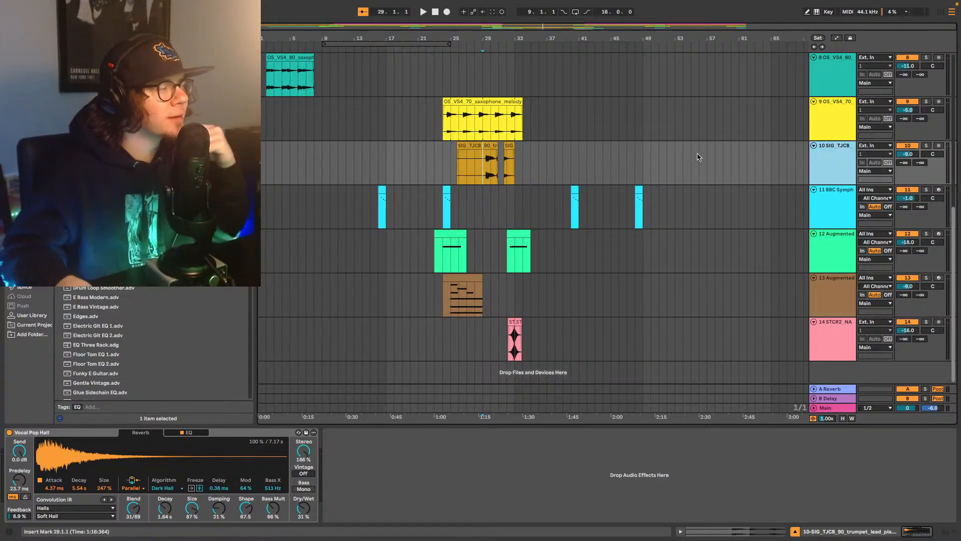
scroll(711, 189, "up", 5)
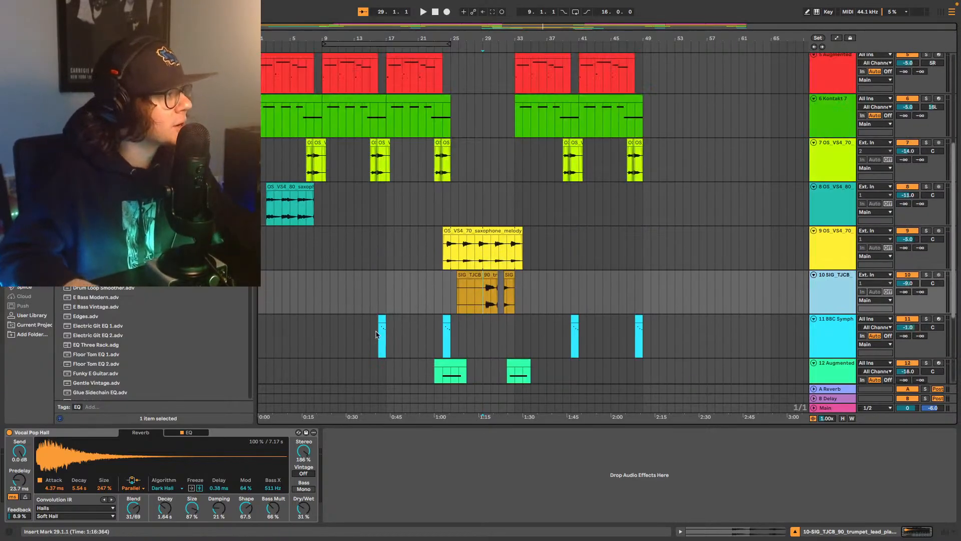
left_click(483, 301)
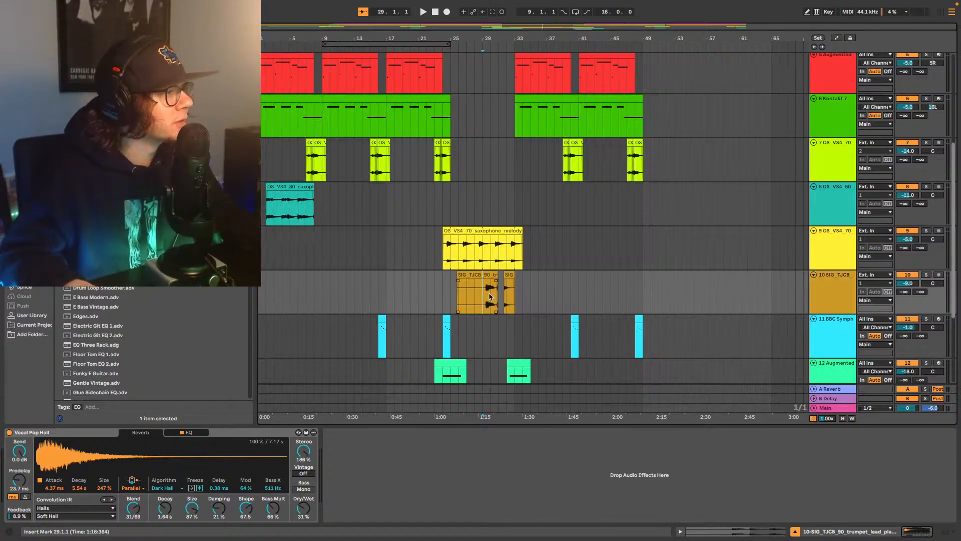
Step: Play the saxophone melody on track 9 from bar 24 with its track selected, and stop
left_click(445, 254)
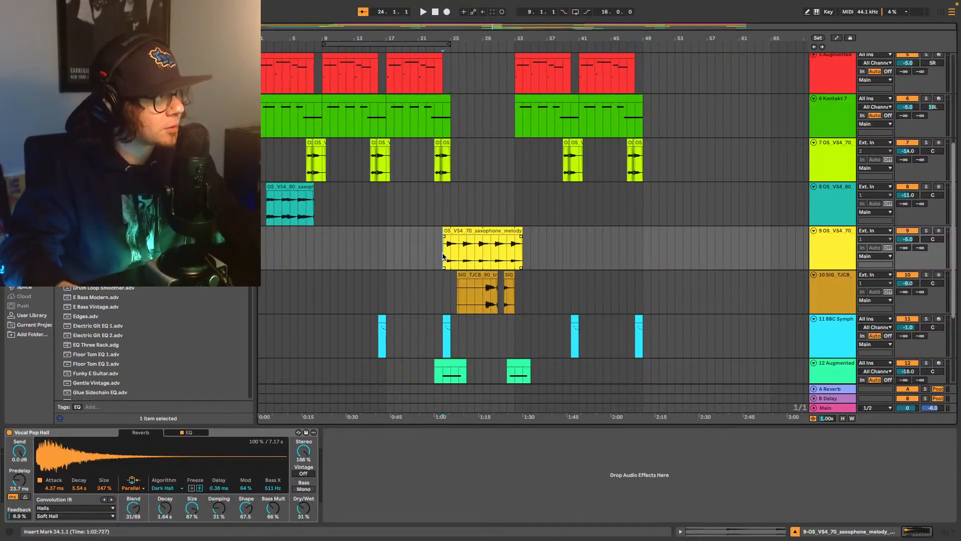
key("space")
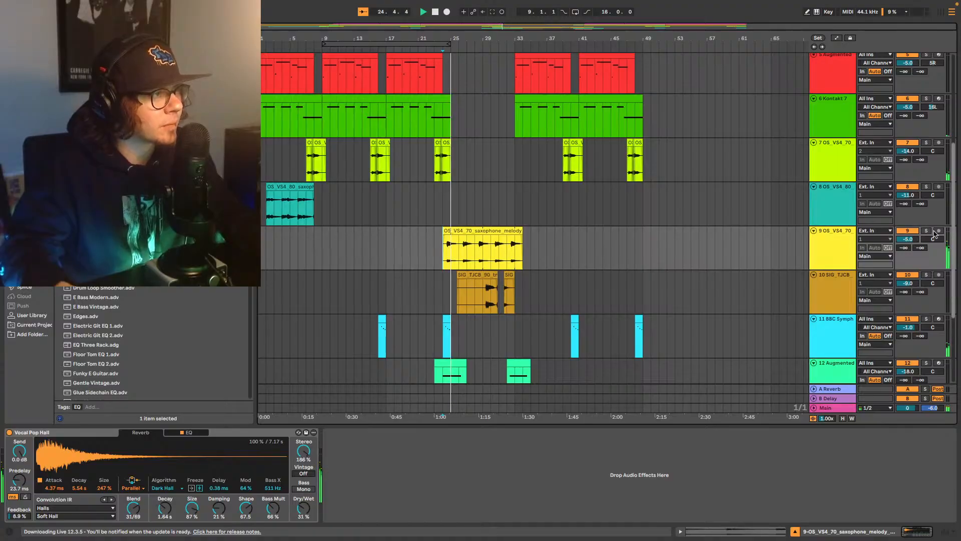
left_click(848, 248)
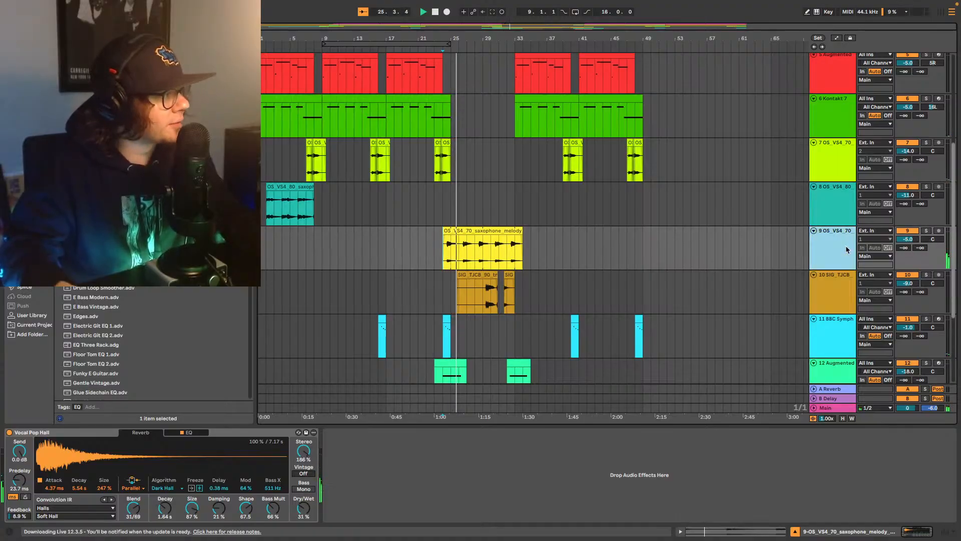
key("space")
left_click(478, 253)
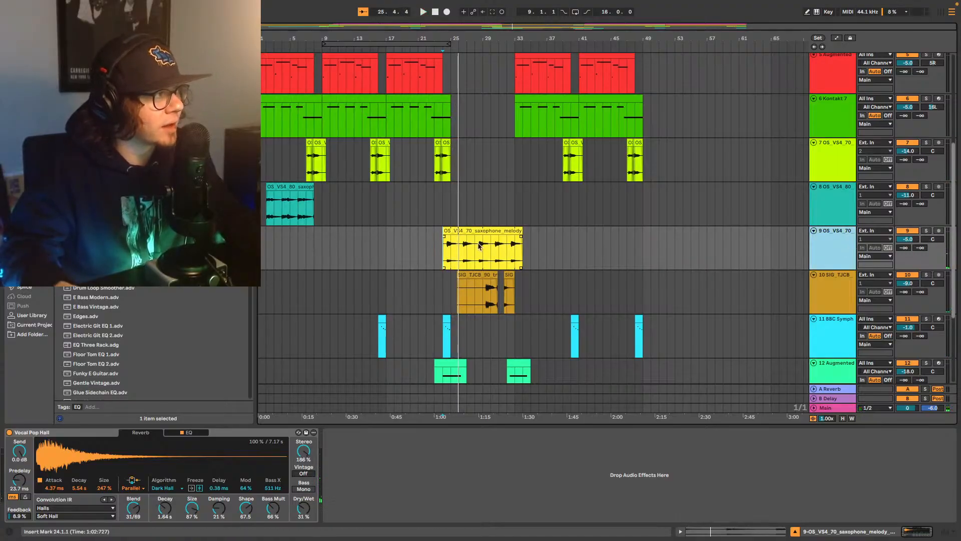
Step: Pan the saxophone melody track 9 to 12R while repeatedly auditioning it from bar 24
left_click(938, 241)
key("space")
left_click_drag(939, 241, 938, 237)
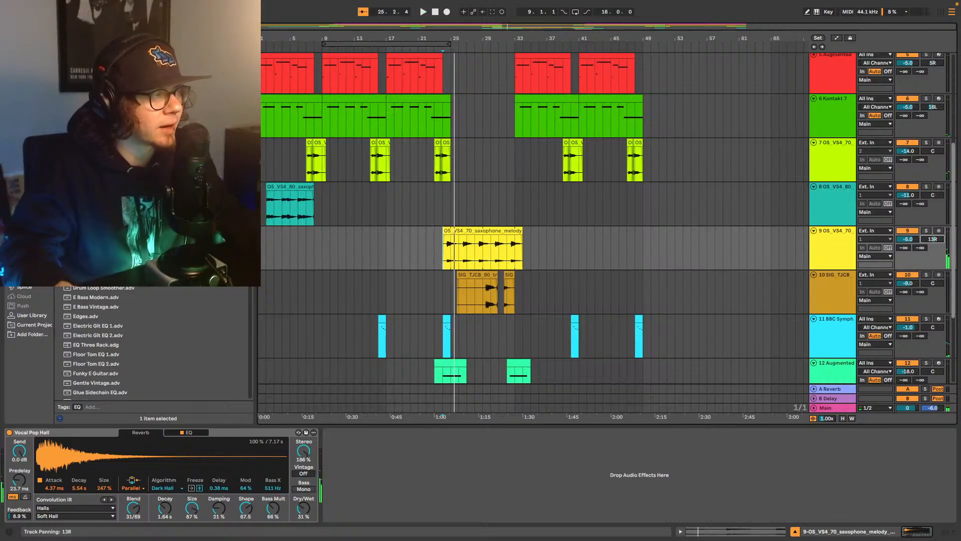
key("space")
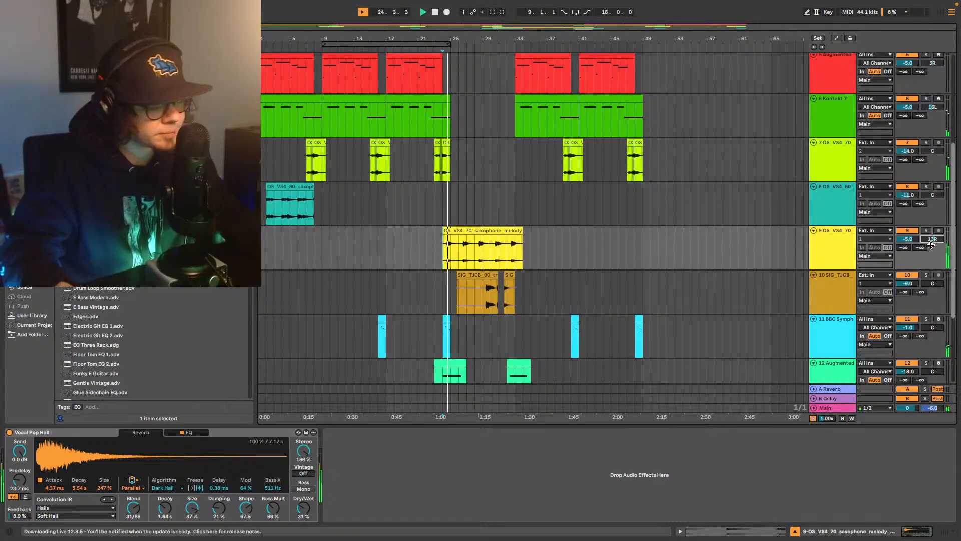
key("space")
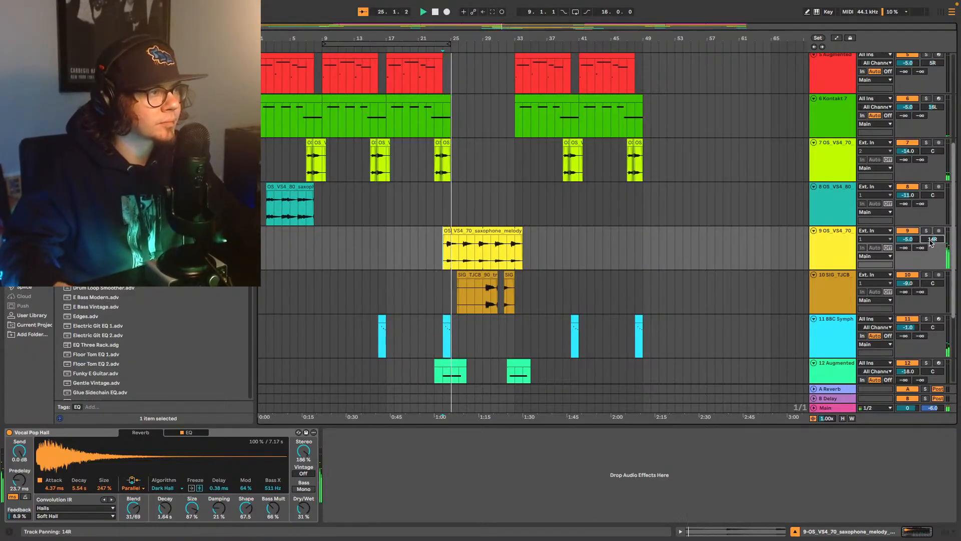
left_click_drag(931, 243, 930, 245)
key("space")
key("space")
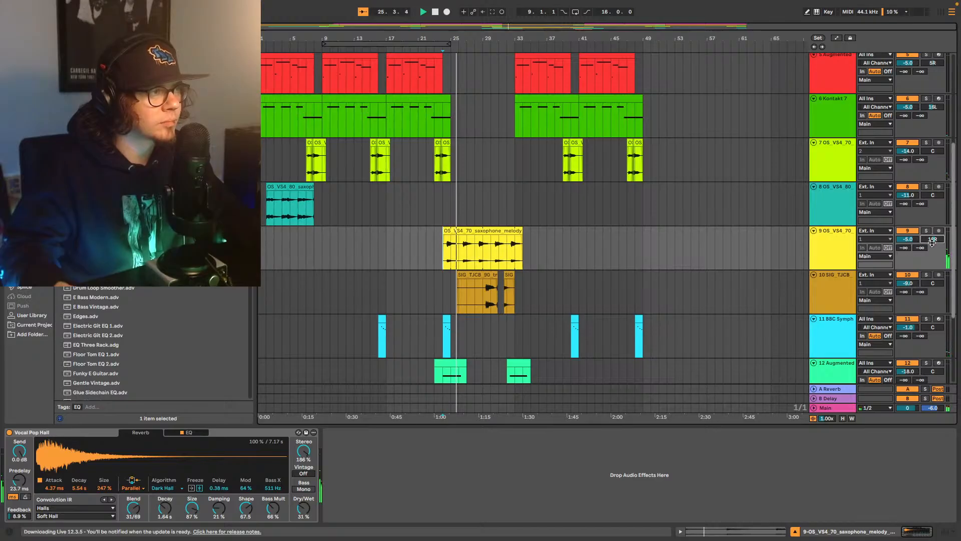
key("space")
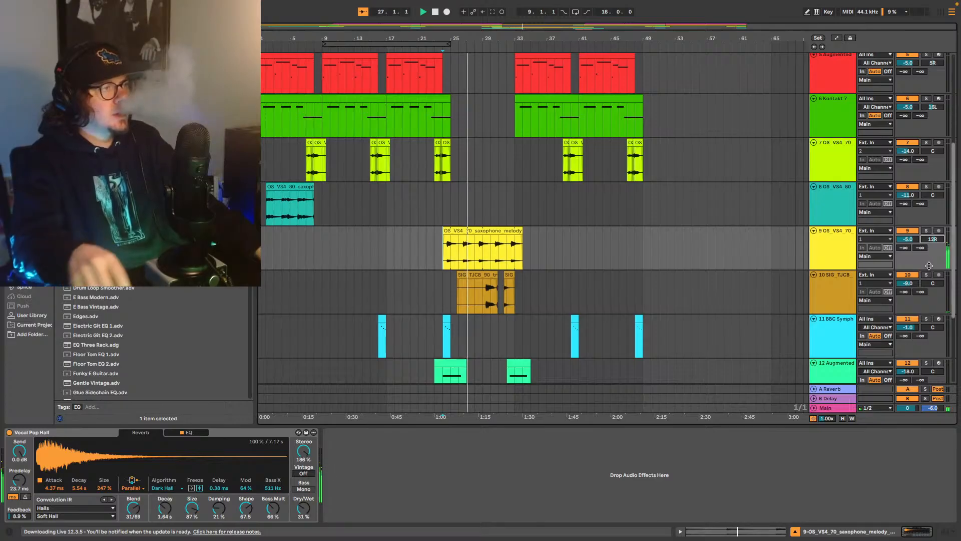
Step: Set the saxophone melody track's volume to -7 dB
left_click_drag(906, 240, 905, 246)
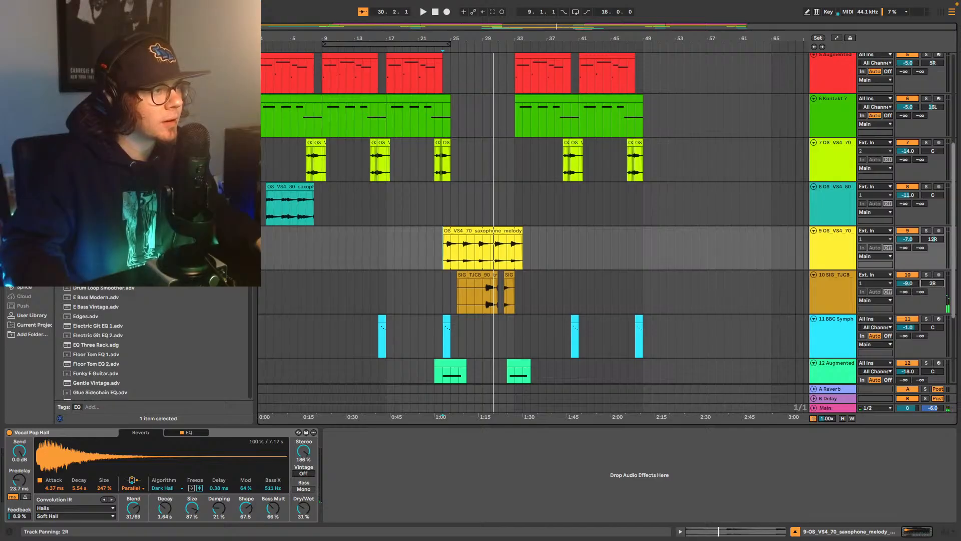
key("space")
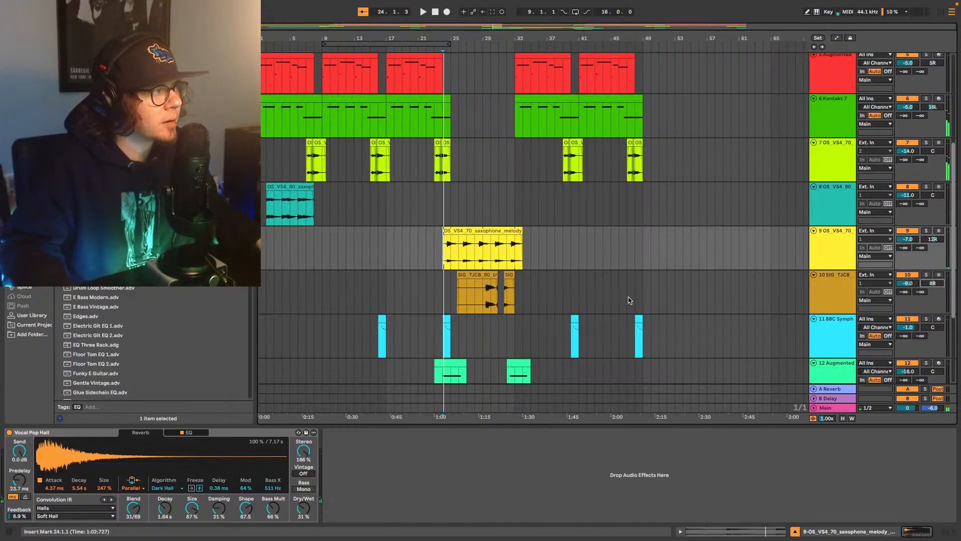
Step: Play the trumpet part from bar 29, pan its track to 7R and set its volume to -8 dB
left_click(484, 296)
key("space")
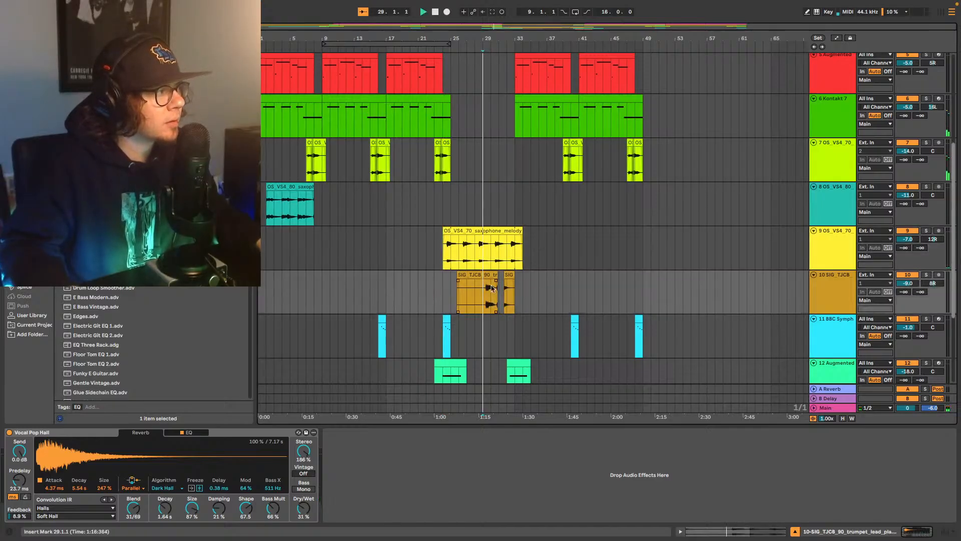
left_click(915, 286)
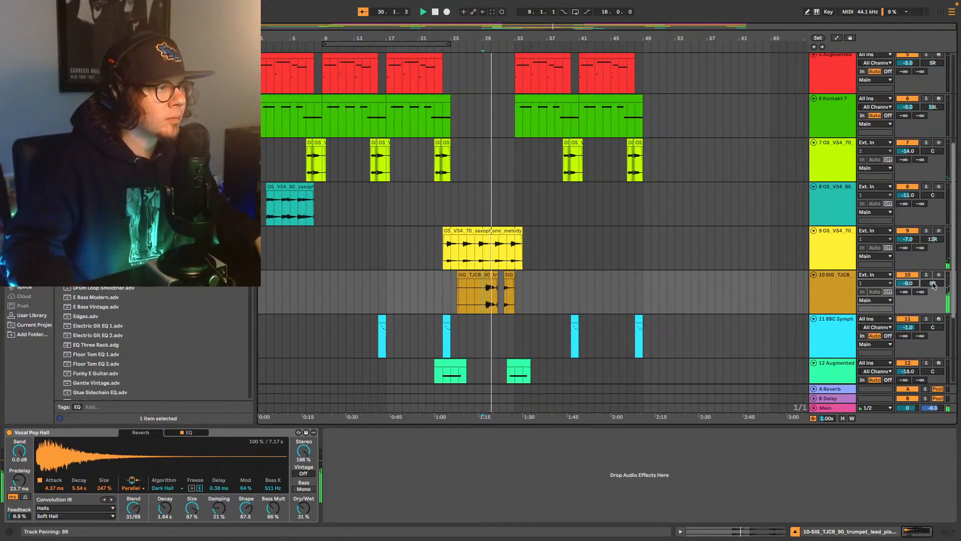
left_click_drag(933, 283, 933, 281)
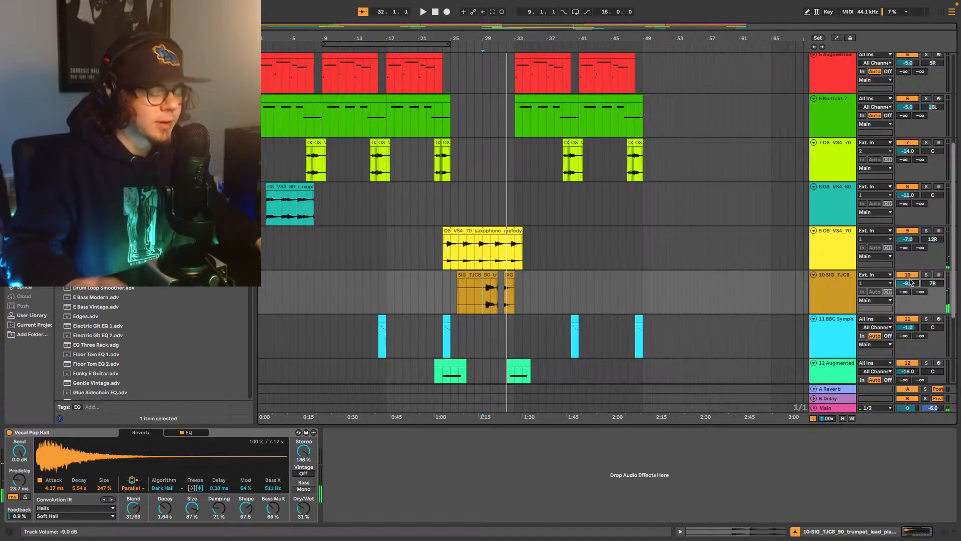
key("Up")
key("space")
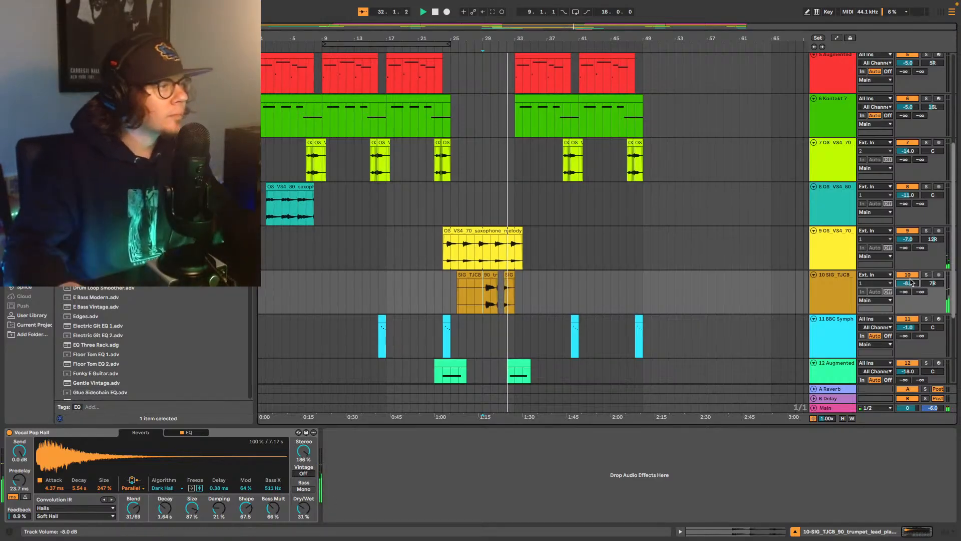
key("space")
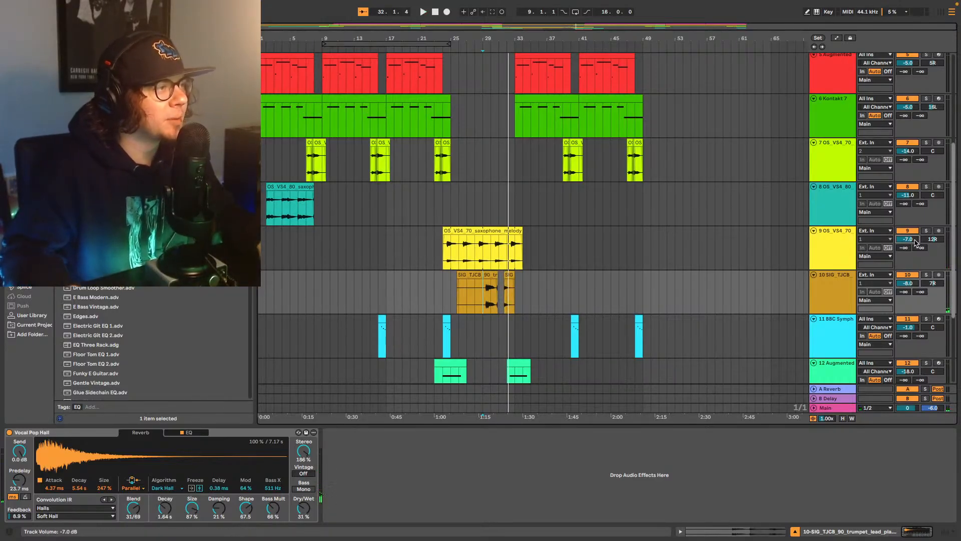
Step: Balance the saxophone melody and trumpet tracks while auditioning them, setting both track volumes to -9 dB
left_click(831, 249)
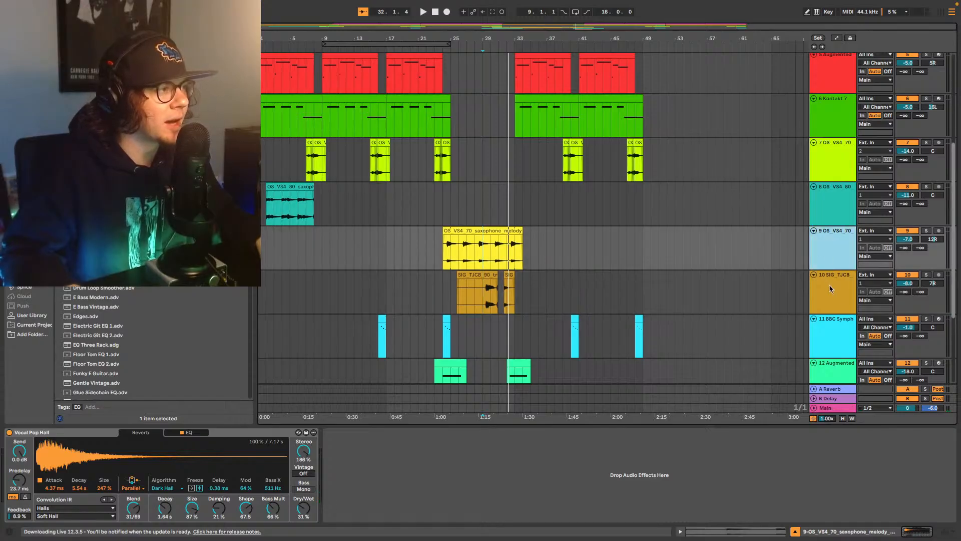
left_click(907, 283)
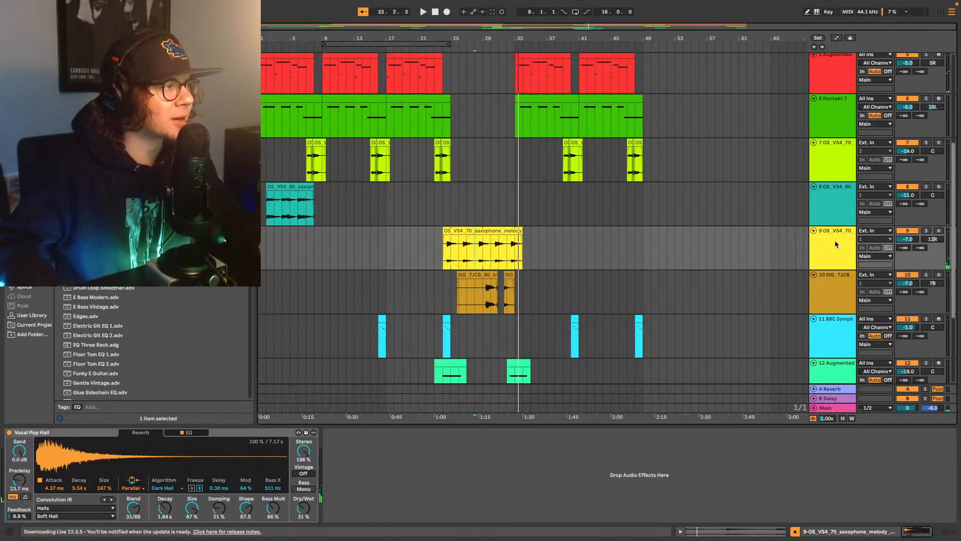
left_click(833, 292)
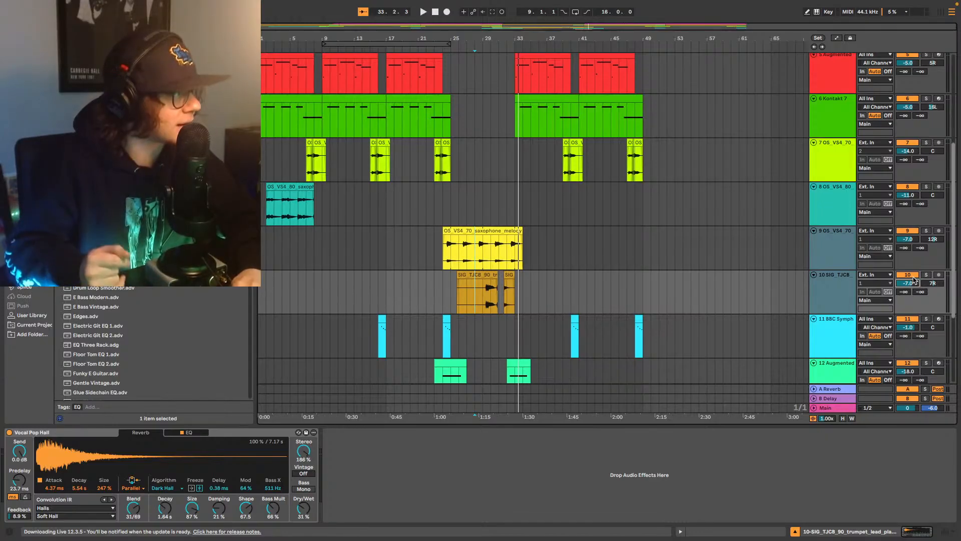
key("space")
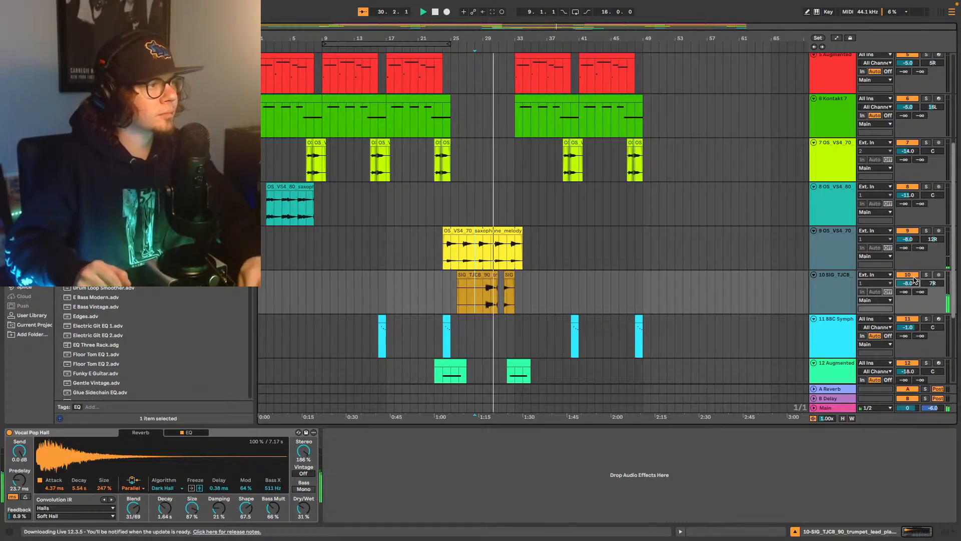
key("Down")
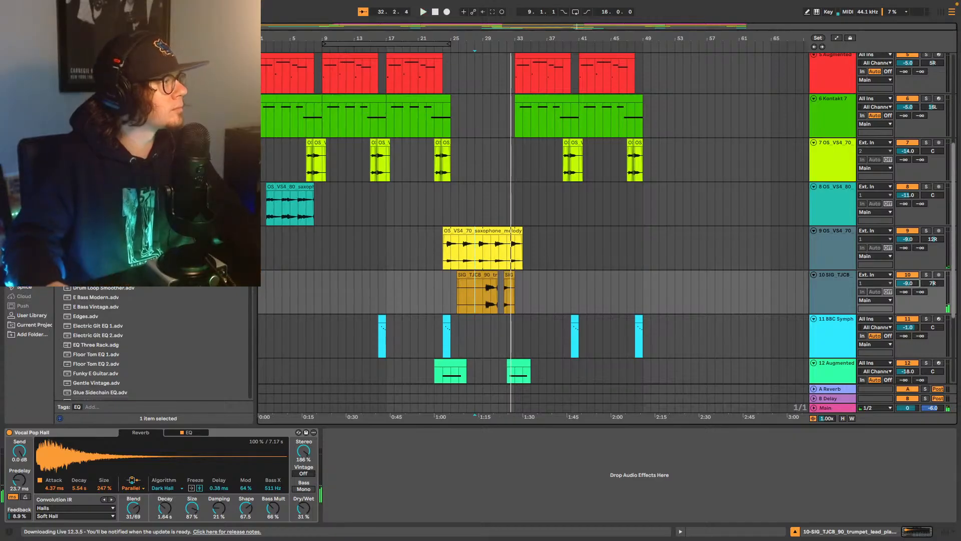
Step: Play the arrangement from bar 24 past its last clips at bar 49, and stop
left_click(442, 257)
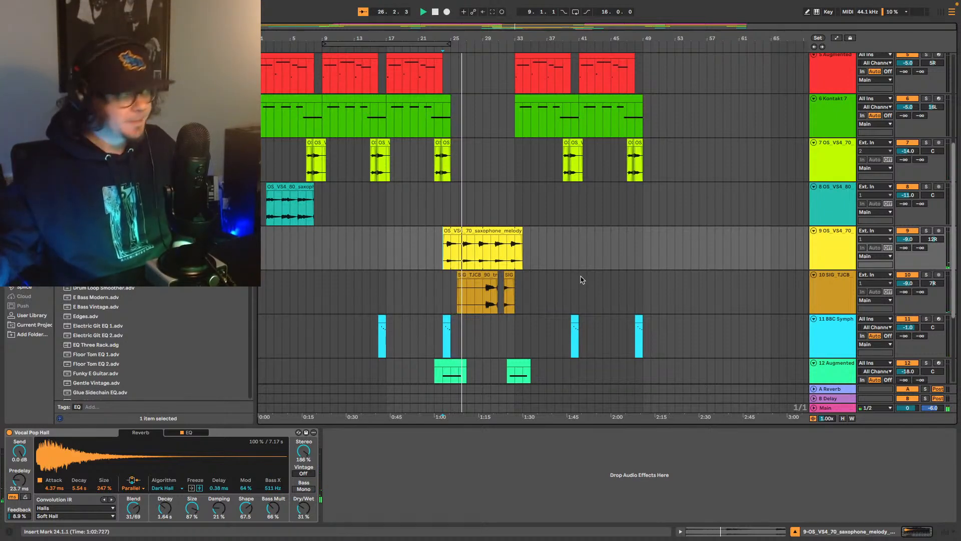
scroll(577, 259, "down", 2)
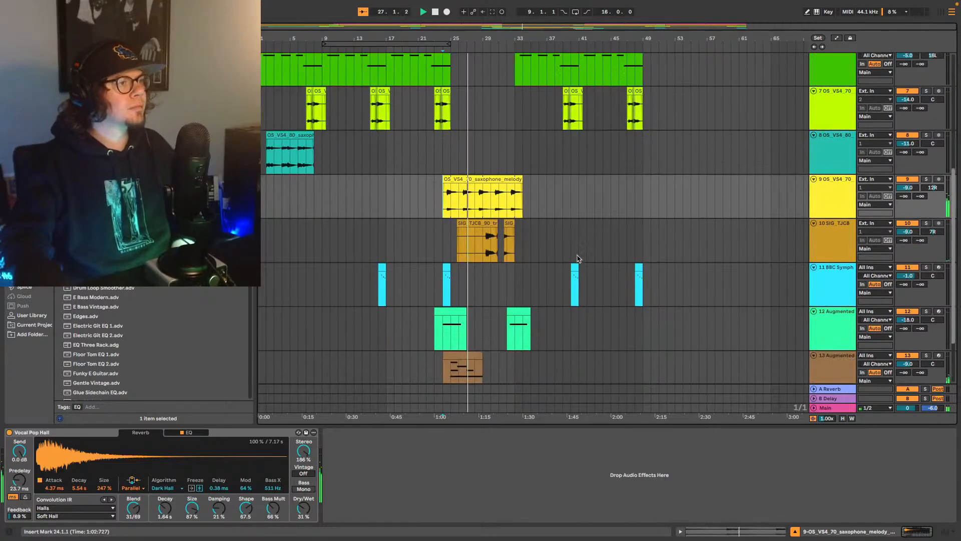
scroll(577, 259, "down", 4)
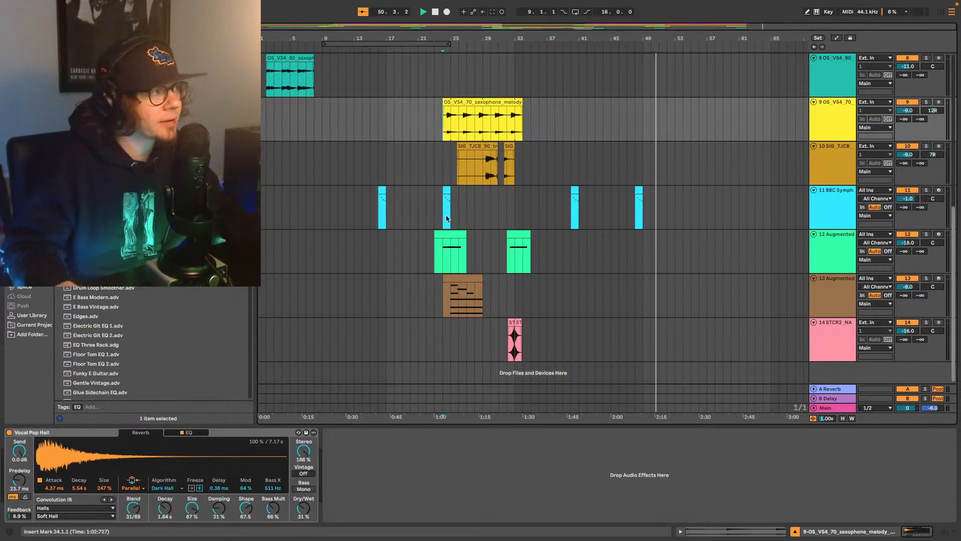
scroll(447, 219, "up", 10)
key("space")
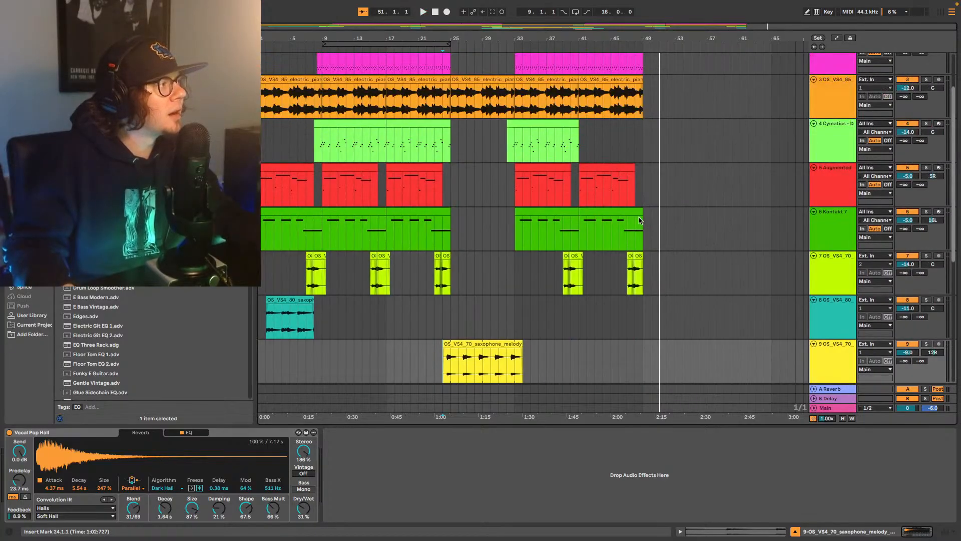
Step: Copy the section of both drum tracks and the electric piano from bars 33–41 to bars 49–57
scroll(634, 147, "up", 5)
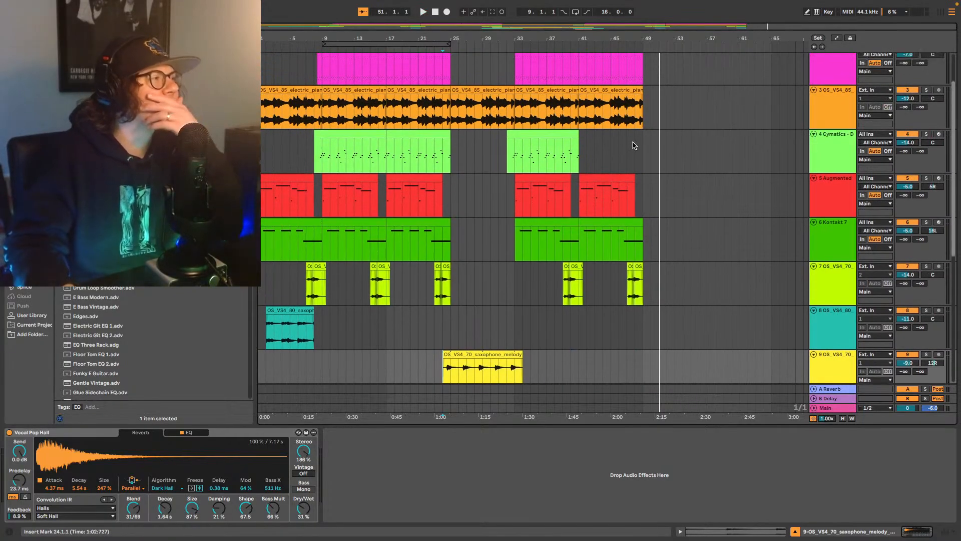
scroll(598, 212, "up", 1)
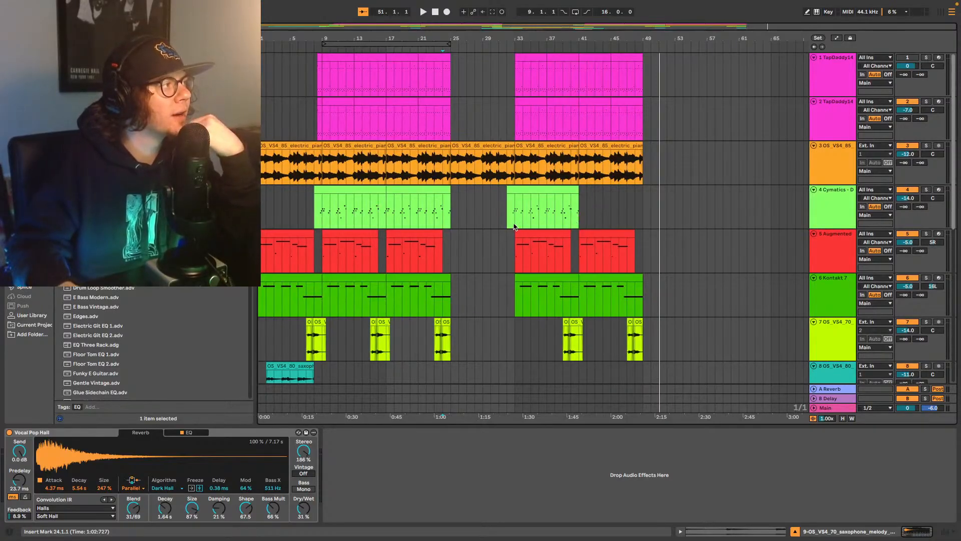
left_click_drag(516, 165, 581, 56)
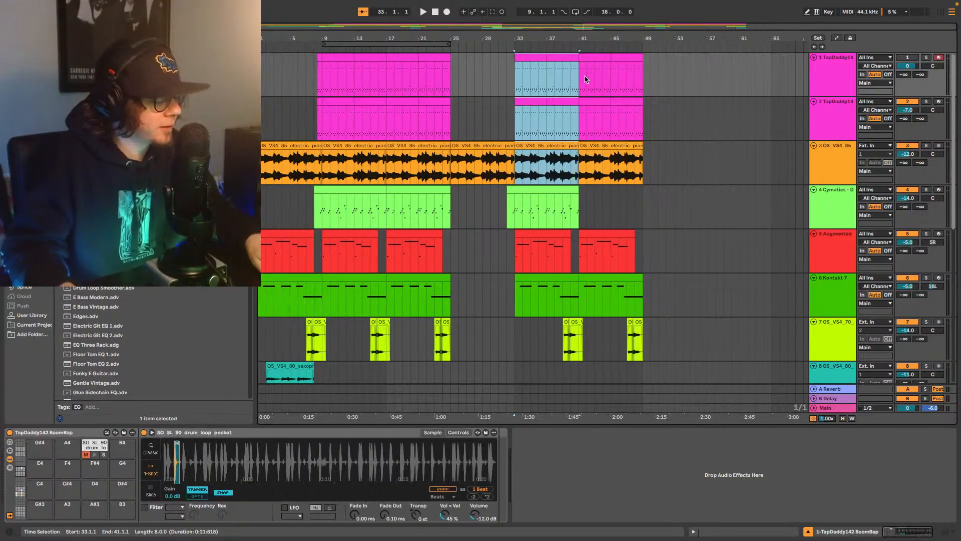
key("ctrl+d")
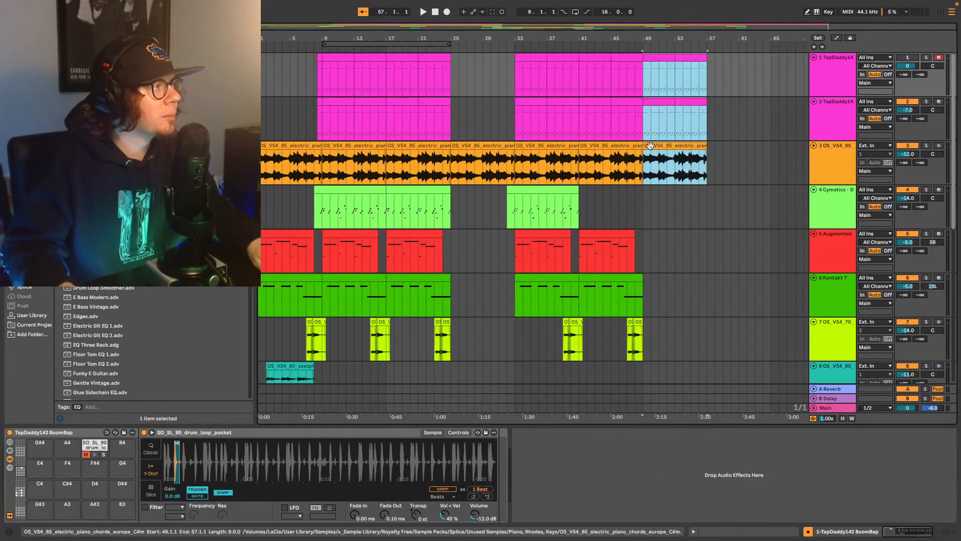
Step: Copy the bass guitar clip spanning bars 32–41 on track 4 to bars 48–57
left_click(573, 200)
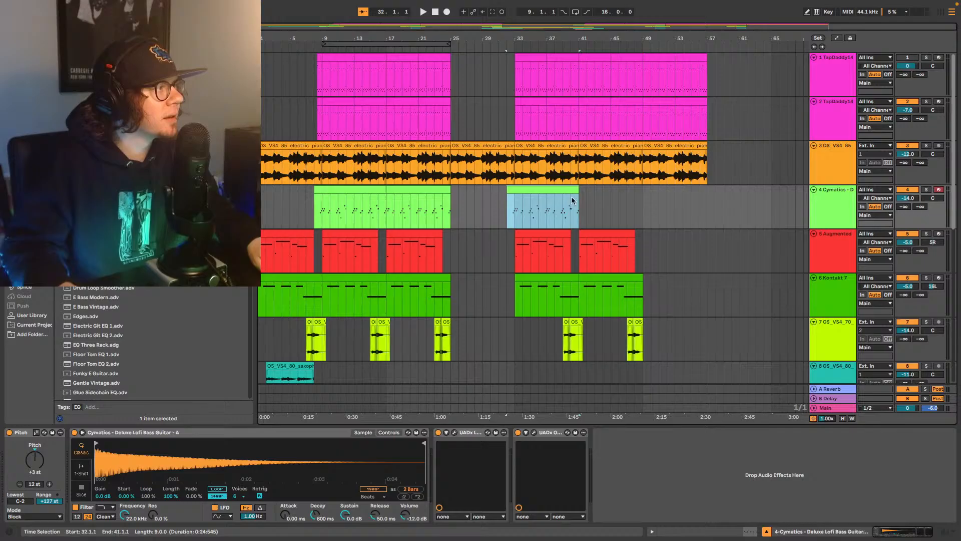
key("ctrl+c")
left_click(629, 201)
key("ctrl+v")
Step: Play the extended ending from bar 48 while looking over the remaining tracks down to track 14
key("space")
scroll(601, 249, "down", 1)
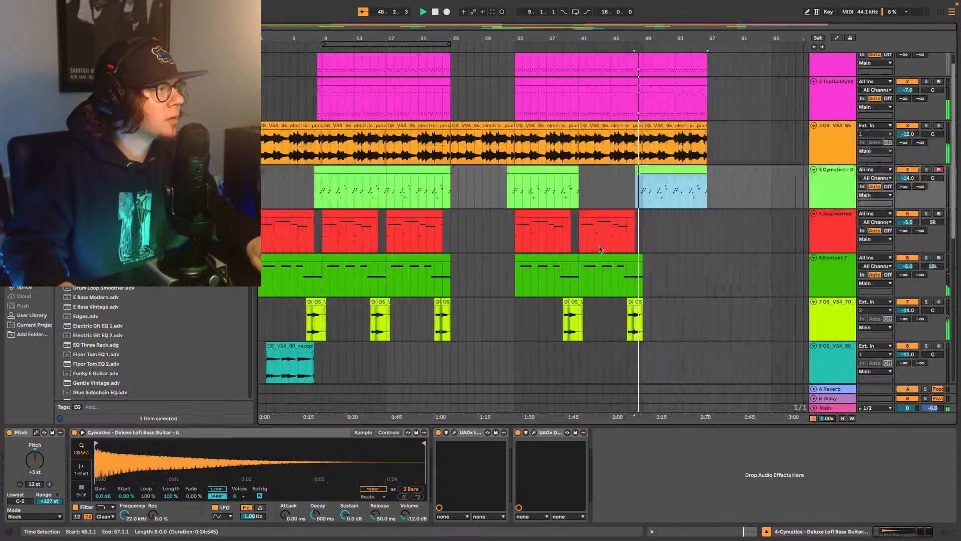
left_click_drag(513, 289, 580, 230)
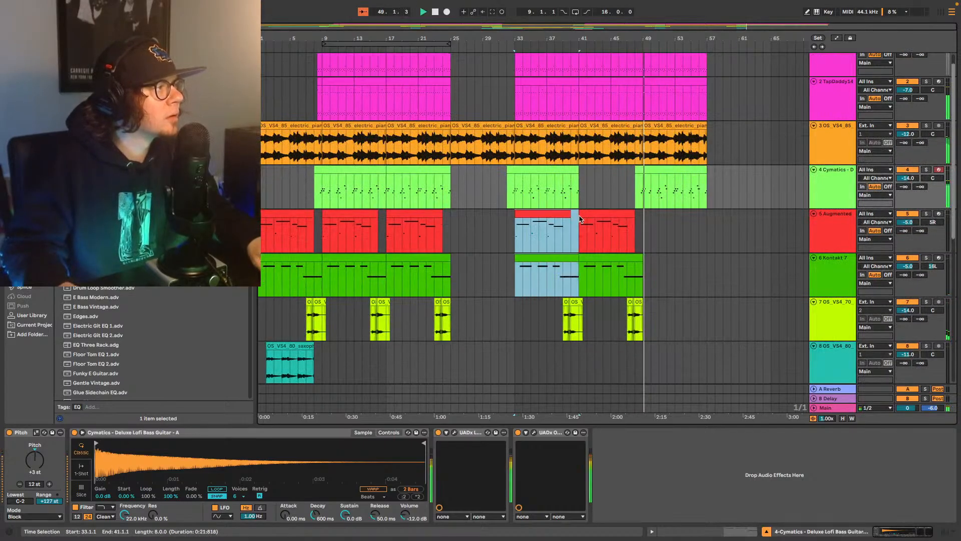
scroll(652, 249, "down", 8)
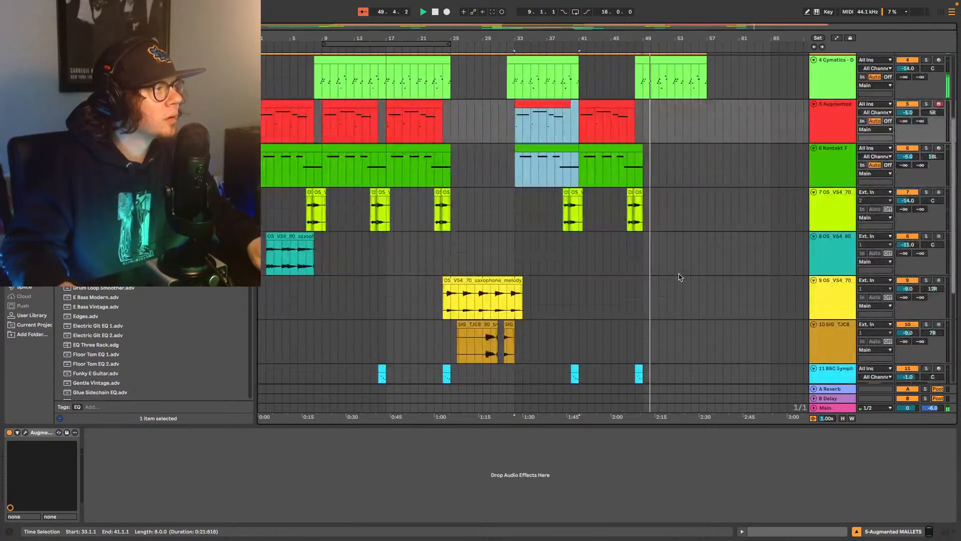
scroll(672, 282, "down", 7)
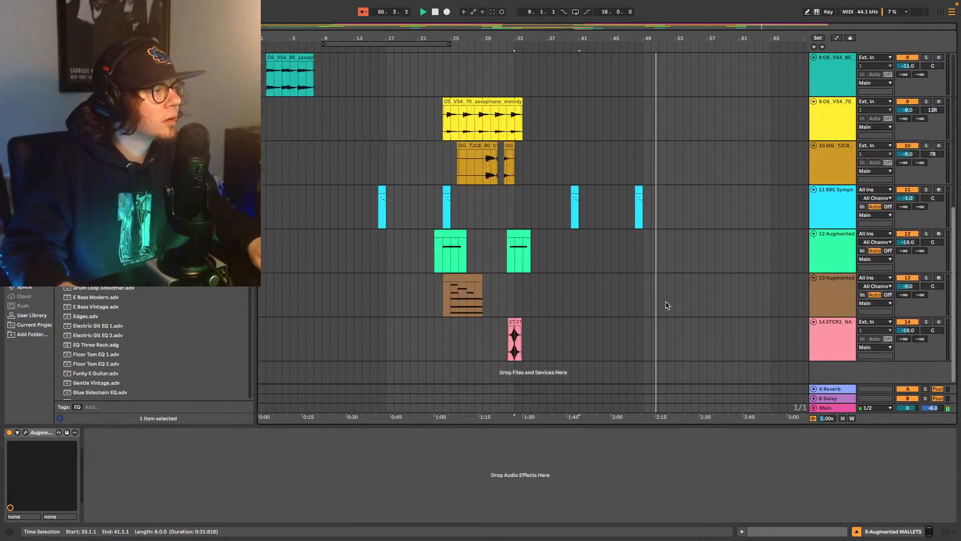
Step: Show the Main track's volume automation and draw a fade-out from bar 53 to -inf dB at bar 57
right_click(907, 410)
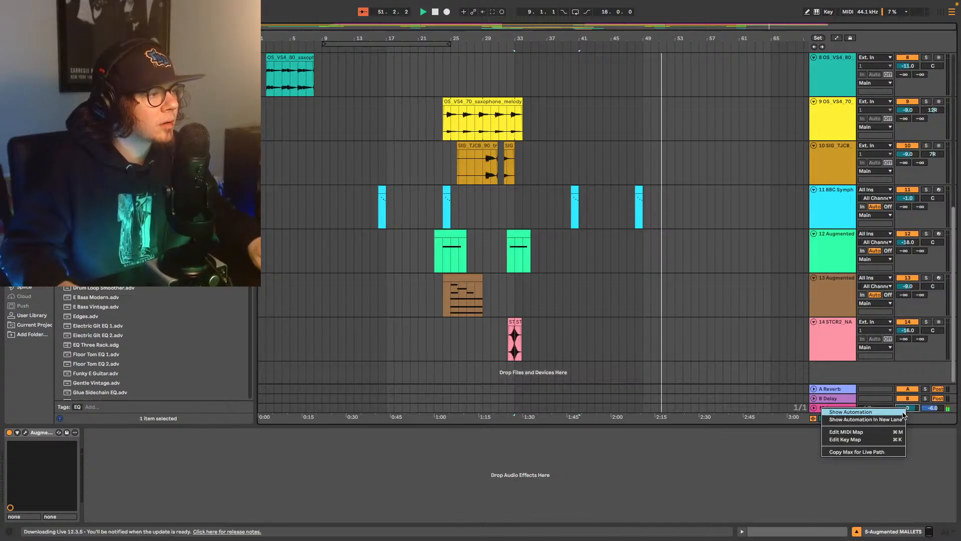
left_click(866, 422)
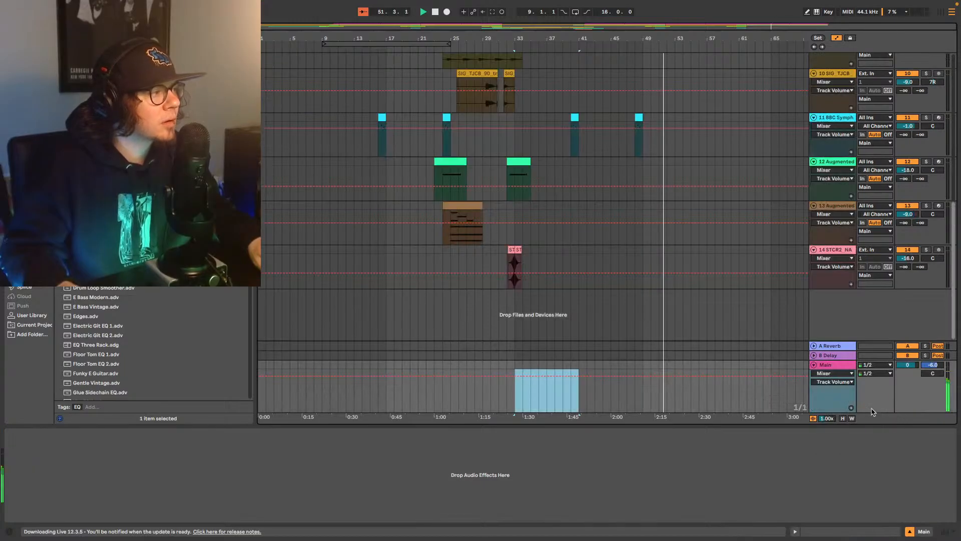
left_click(675, 376)
left_click_drag(707, 379, 707, 410)
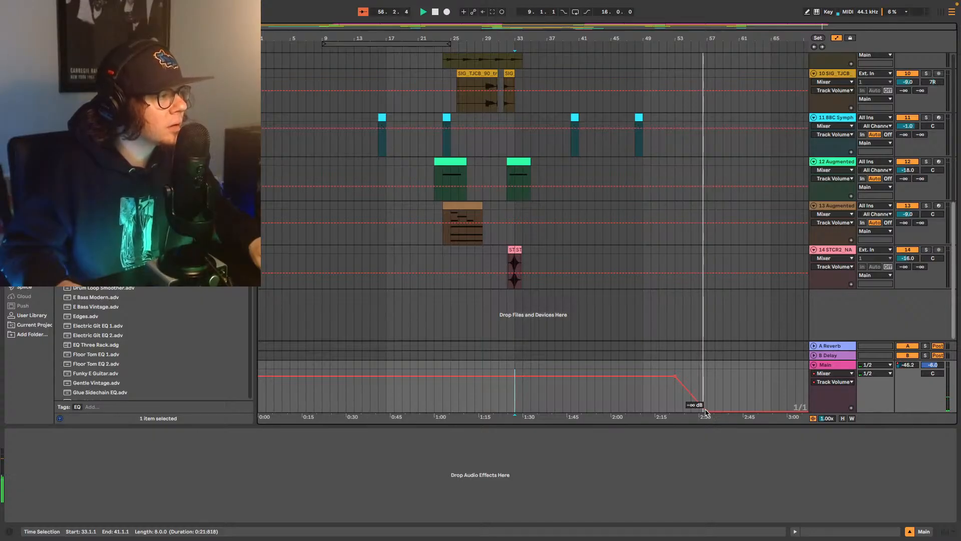
Step: Review the upper tracks around the ending and play it from bar 49 on the mallets track
left_click(647, 396)
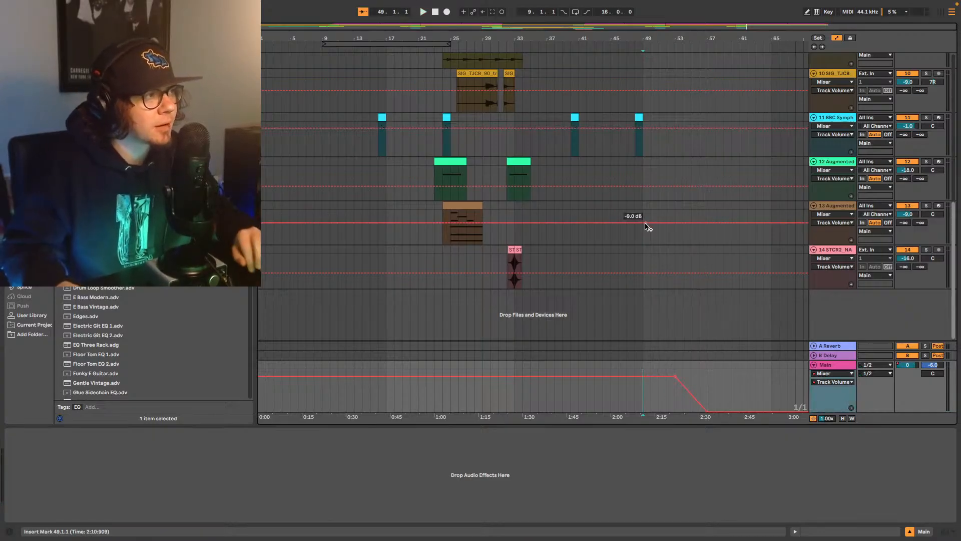
scroll(663, 217, "up", 10)
scroll(706, 213, "up", 6)
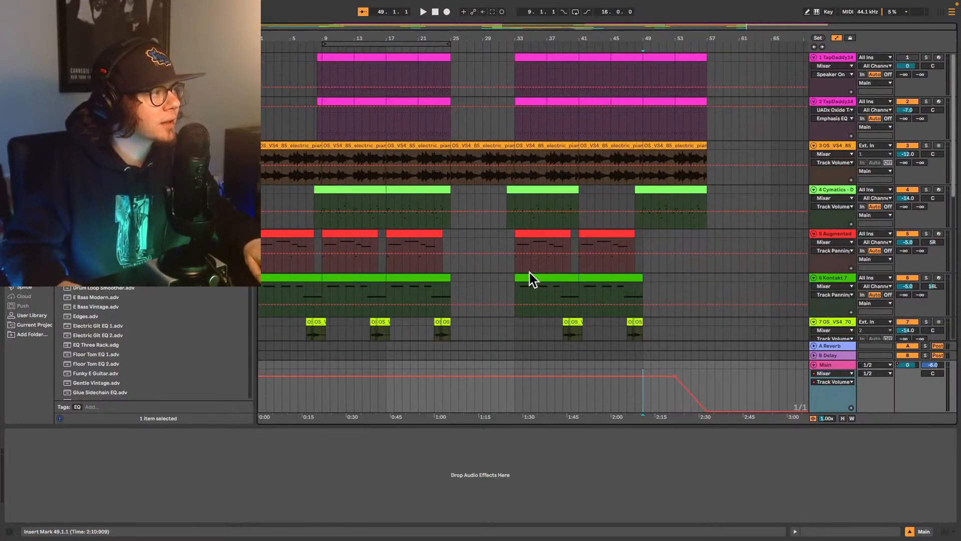
scroll(630, 330, "down", 3)
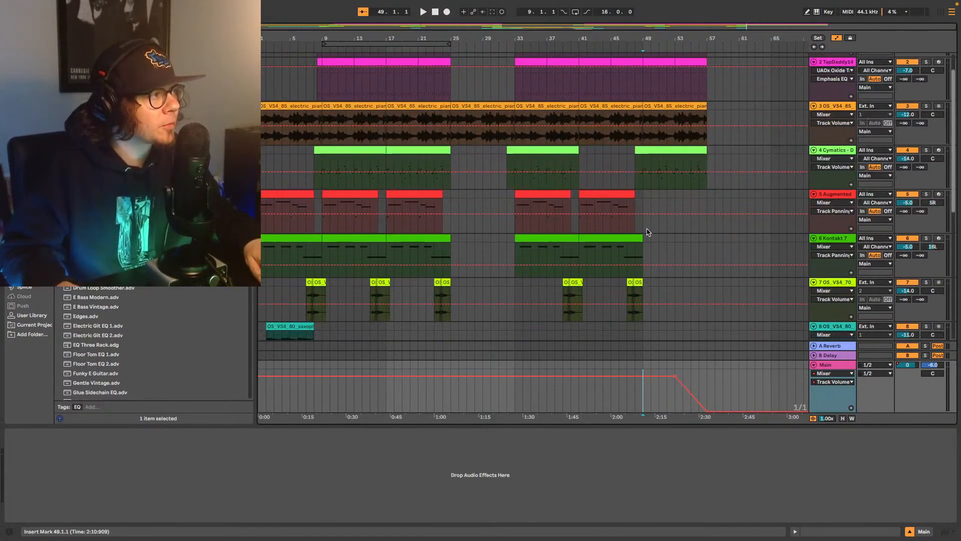
left_click(644, 230)
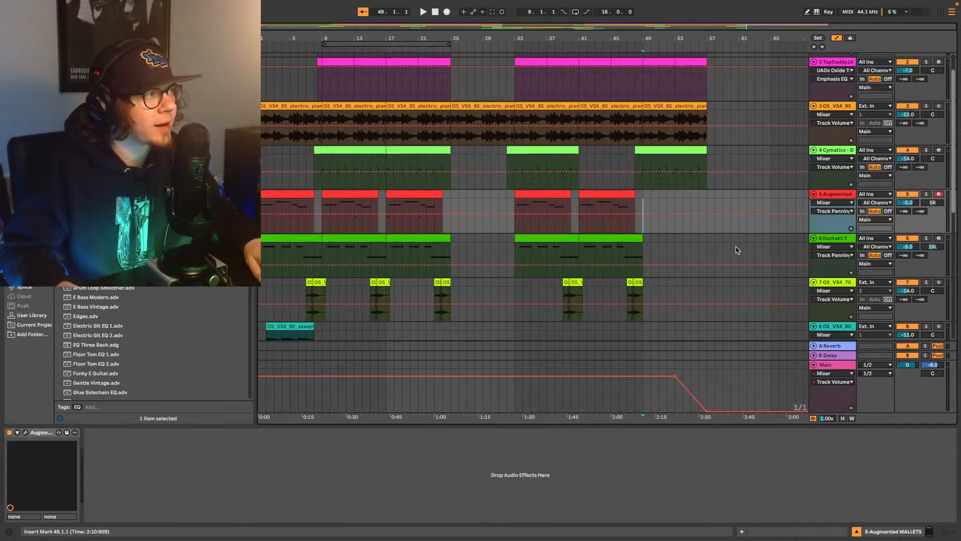
key("space")
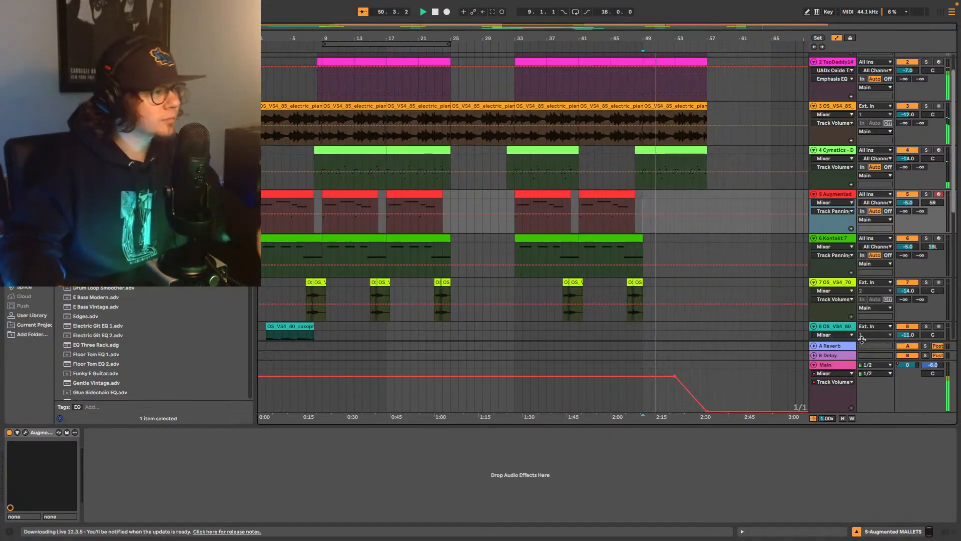
Step: Play the arrangement from bar 23 through the fade-out
scroll(681, 280, "down", 3)
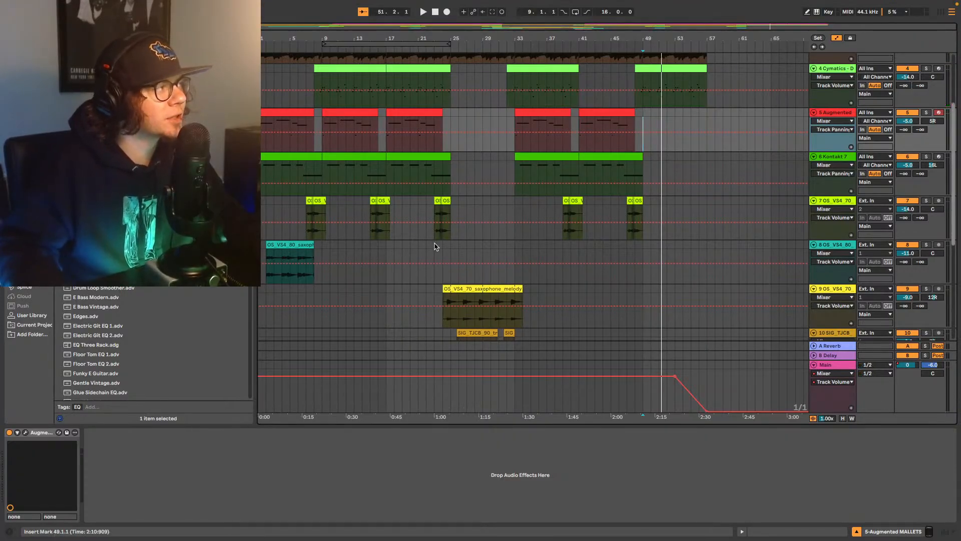
scroll(434, 246, "down", 5)
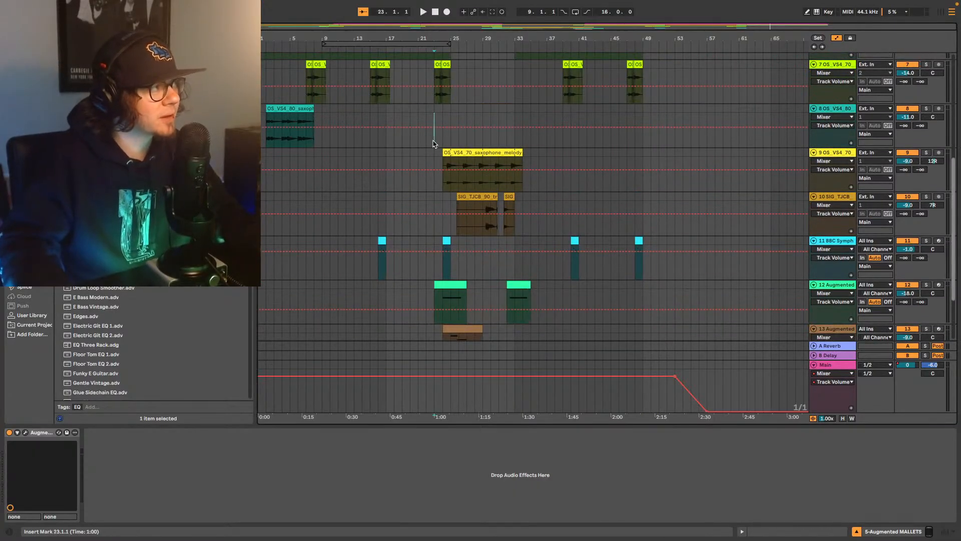
left_click(434, 144)
left_click(427, 67)
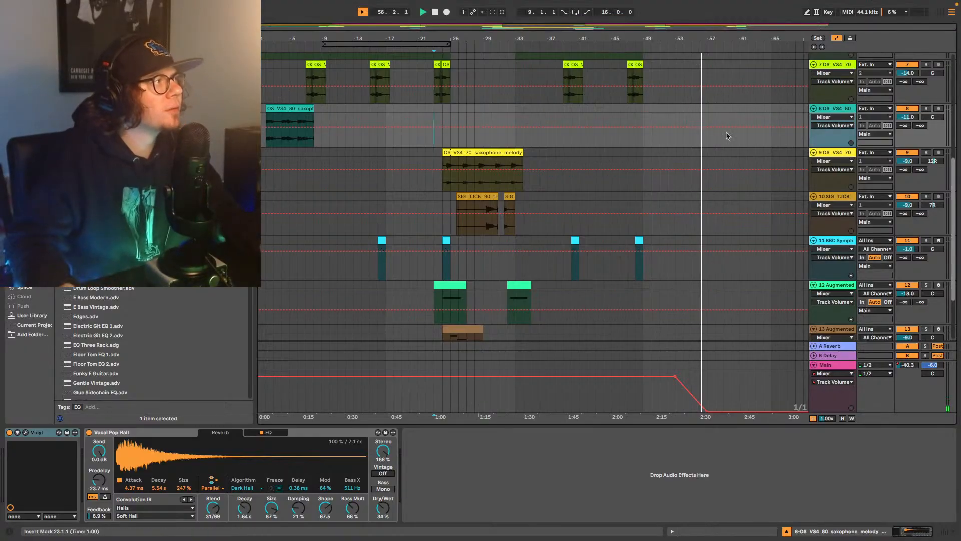
Step: Round off the start of the Main volume fade-out with a -6 dB breakpoint around the middle of bar 54
scroll(727, 135, "up", 5)
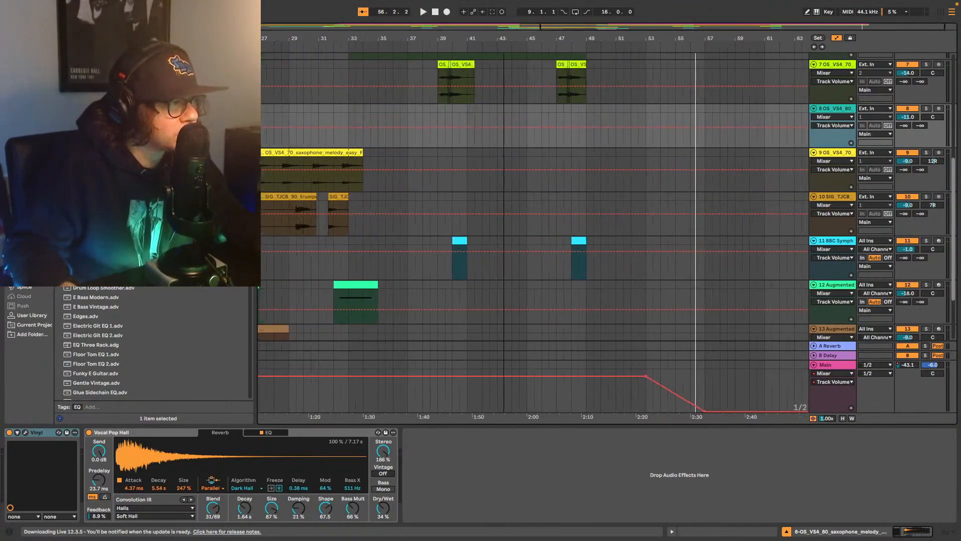
scroll(802, 115, "up", 2)
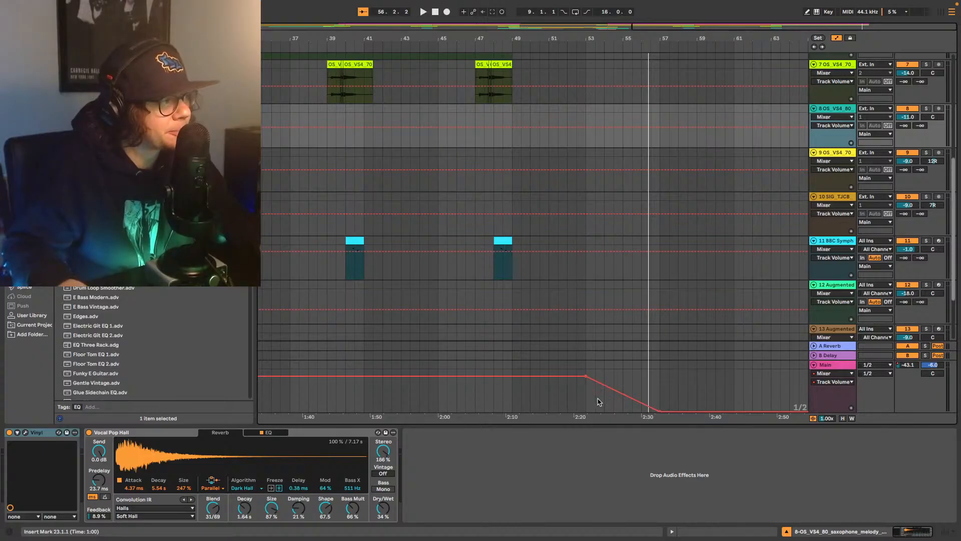
left_click(596, 382)
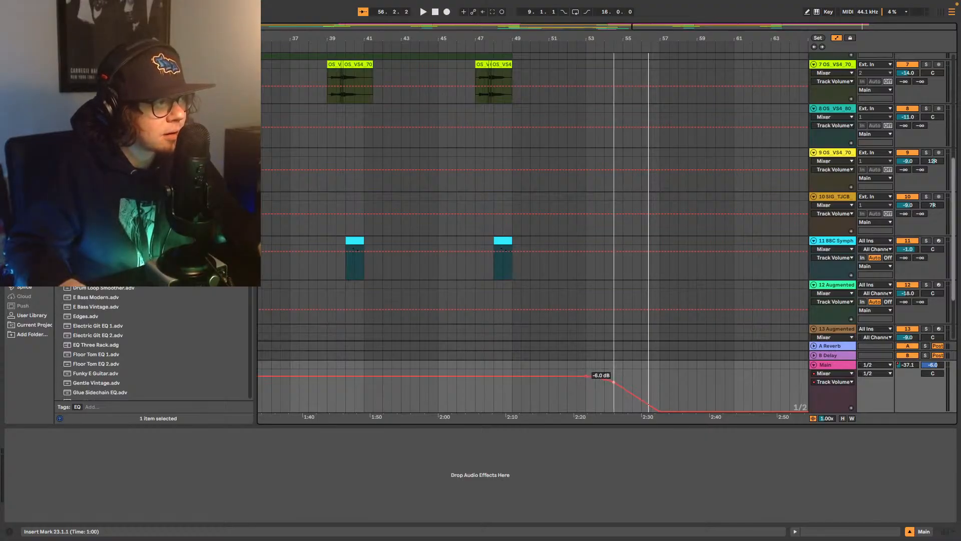
Step: Play the reshaped fade-out from bar 53, stop, and bring the whole arrangement back into view
left_click(587, 396)
key("space")
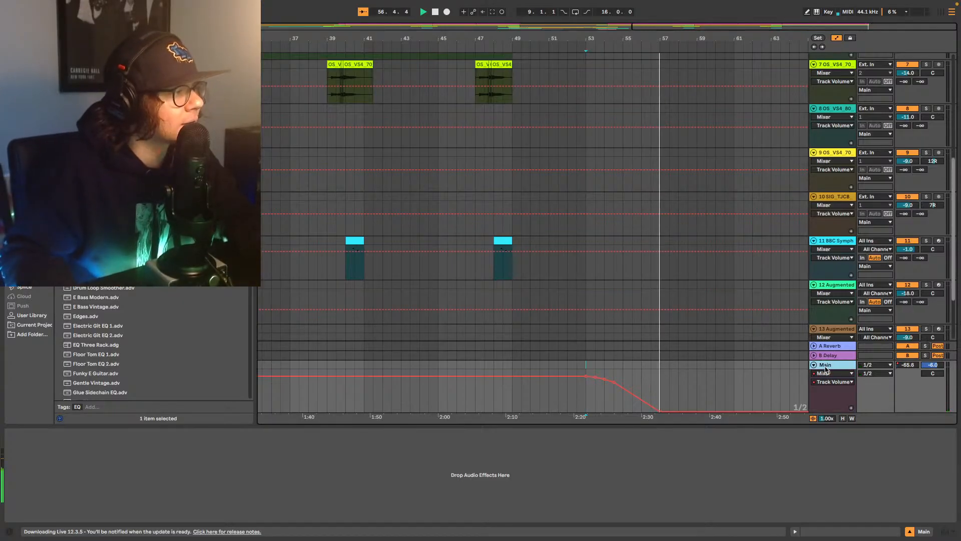
key("space")
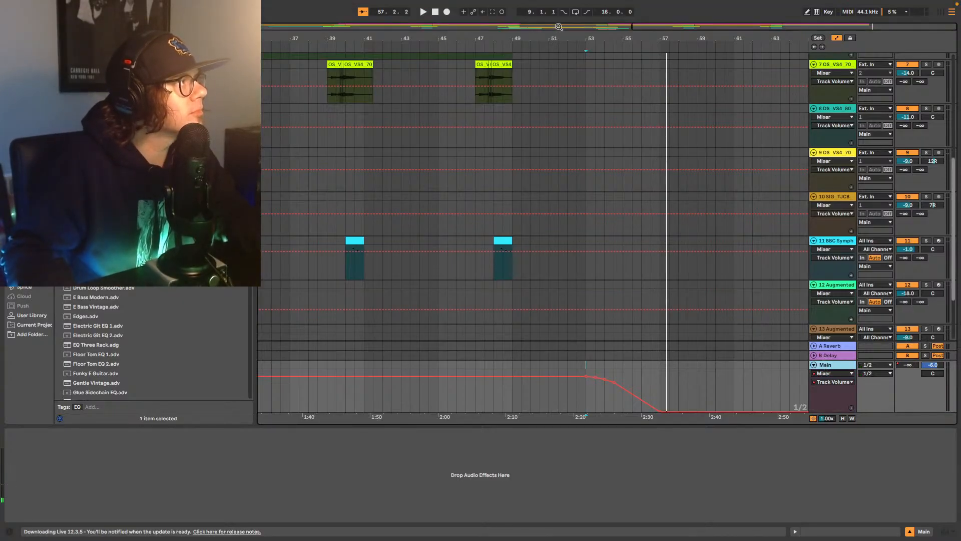
left_click_drag(556, 27, 556, 6)
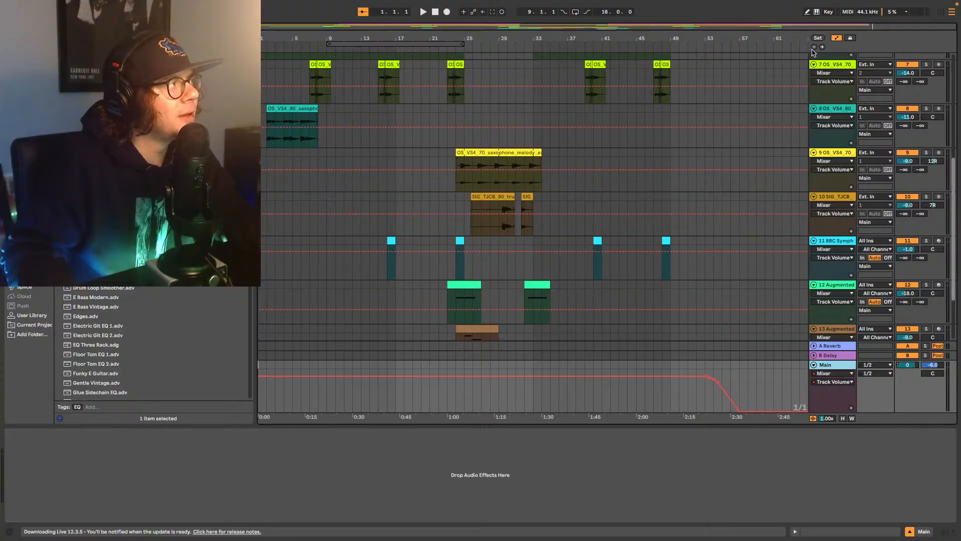
Step: Find the Shadow Hills Mastering Compressor by searching for "sha", load it on the Main track, and close its plug-in window
scroll(461, 200, "up", 5)
scroll(489, 232, "down", 8)
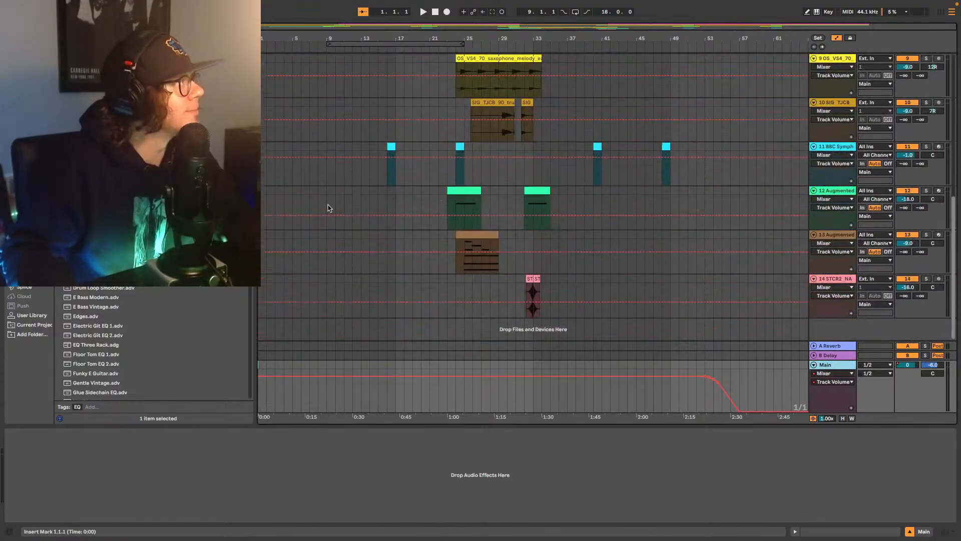
left_click(125, 29)
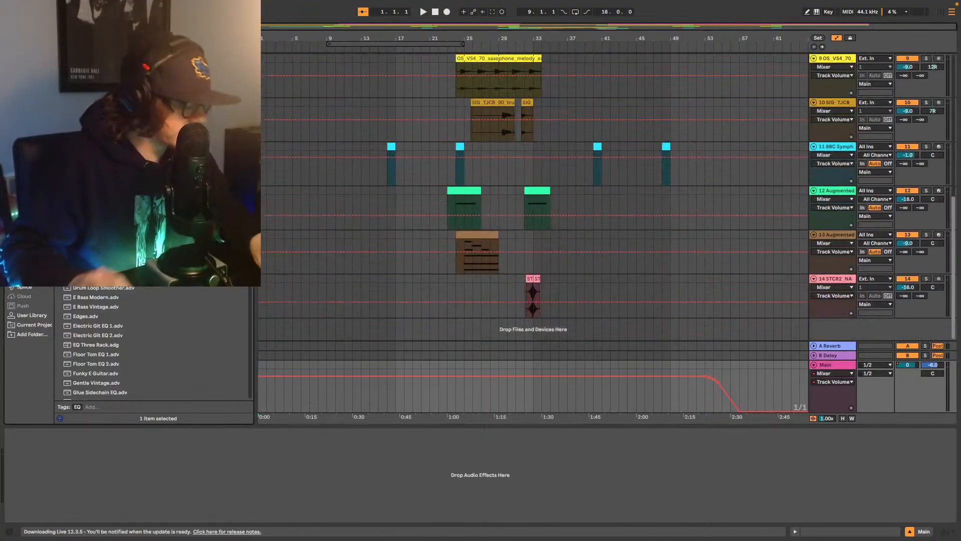
type("sha")
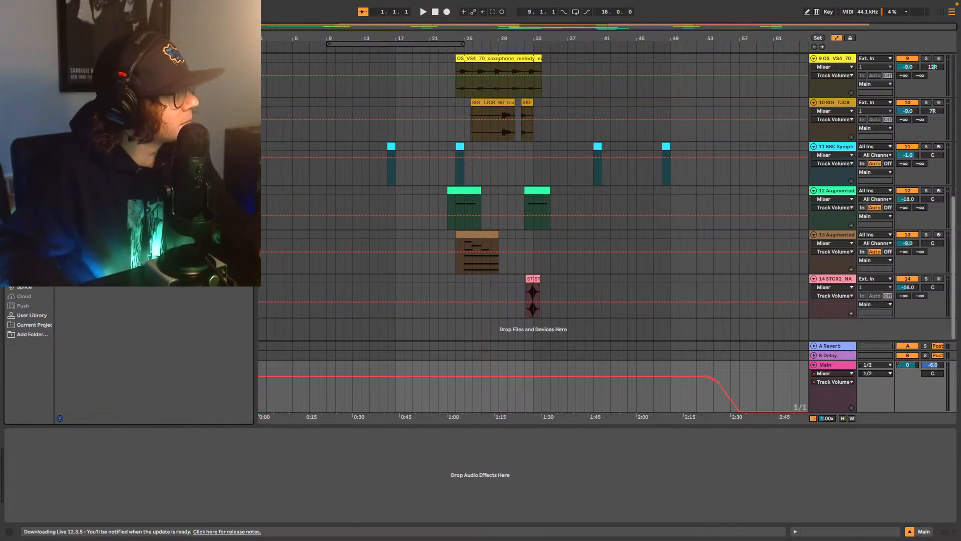
left_click(841, 365)
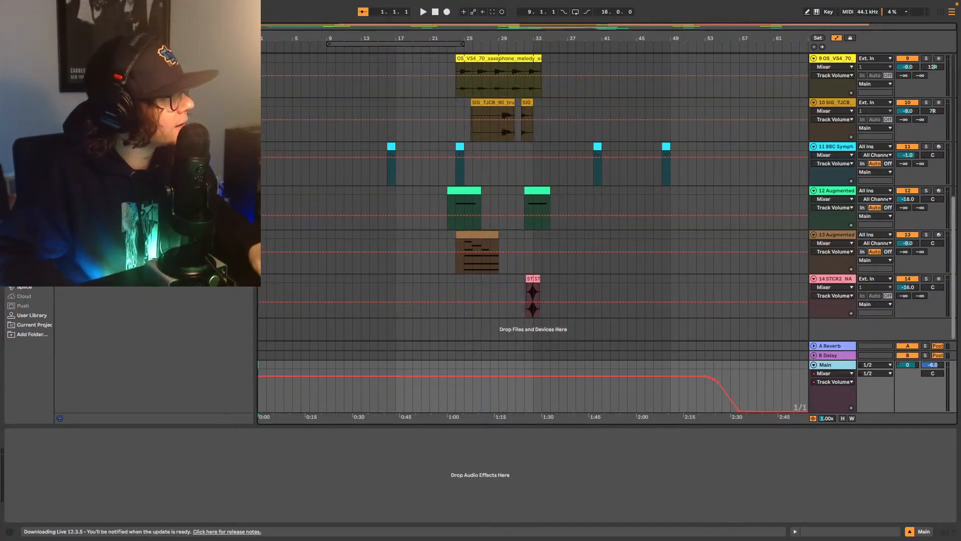
left_click(166, 226)
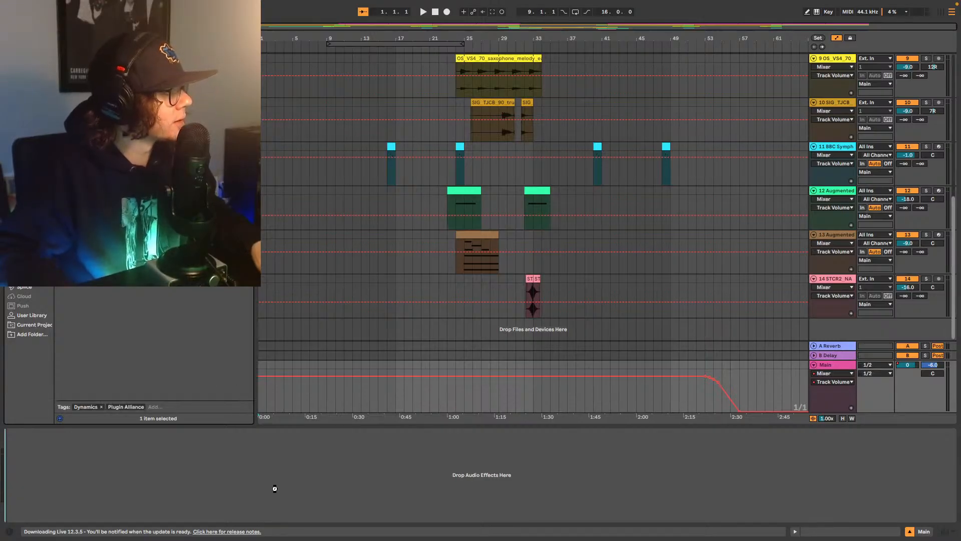
left_click_drag(275, 489, 276, 487)
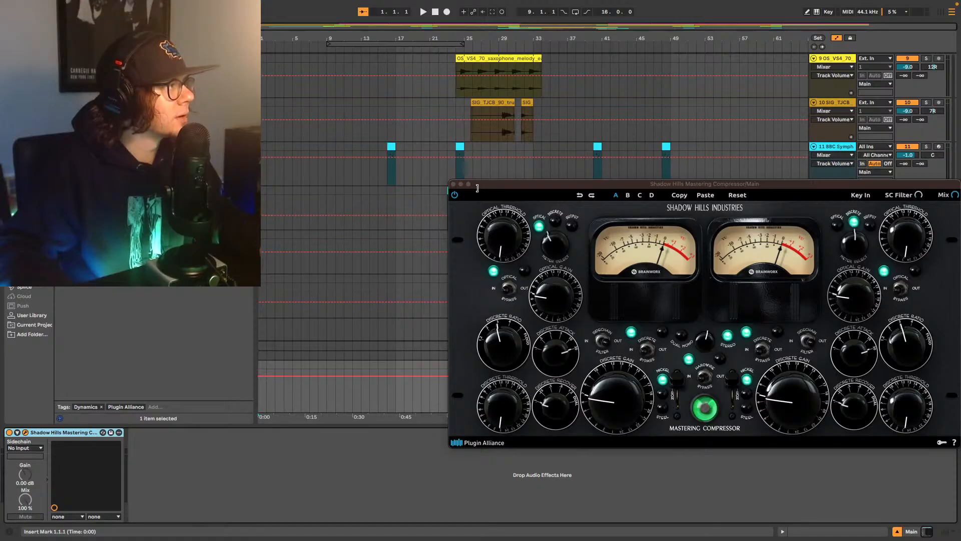
left_click(453, 184)
Step: Turn off the Shadow Hills Mastering Compressor on the Main track
scroll(556, 180, "up", 10)
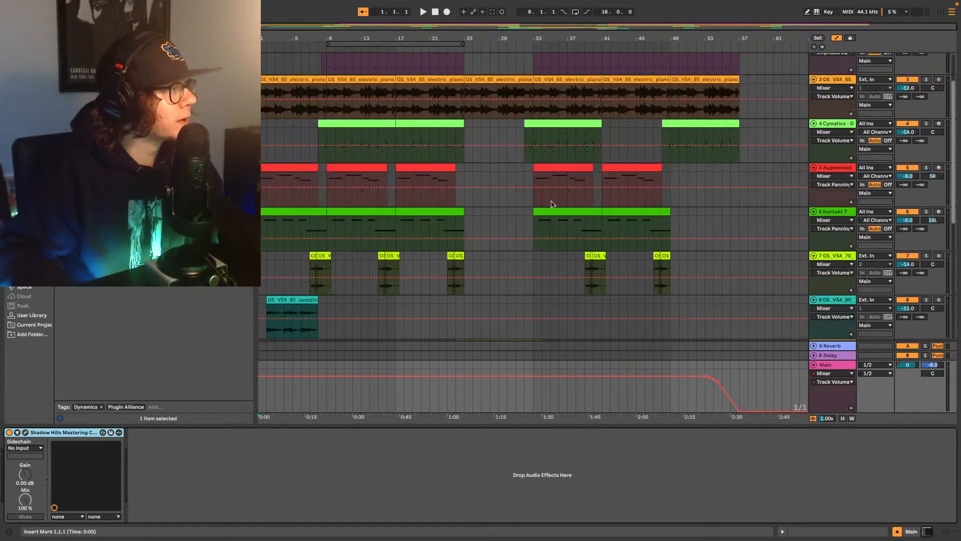
scroll(569, 213, "down", 8)
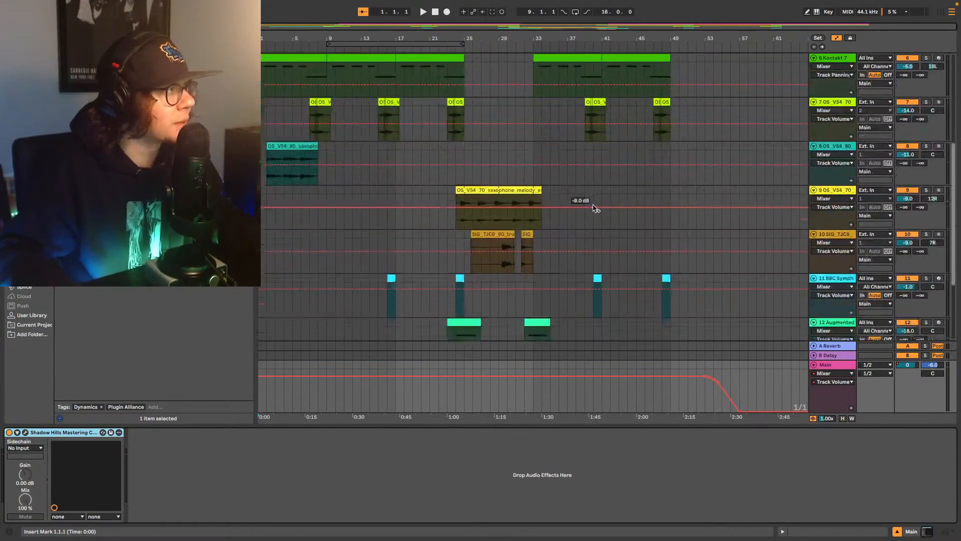
scroll(590, 212, "up", 5)
scroll(586, 208, "up", 3)
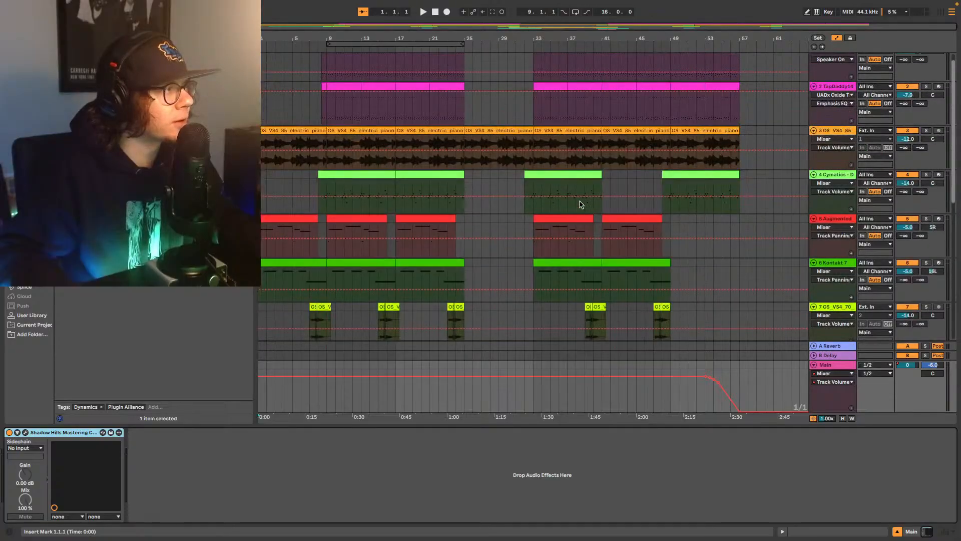
left_click(261, 280)
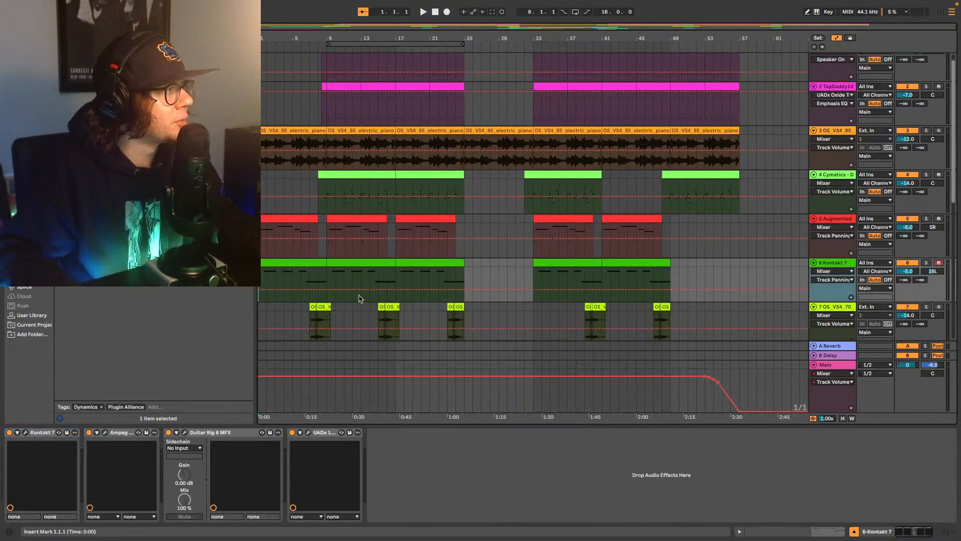
left_click(407, 271)
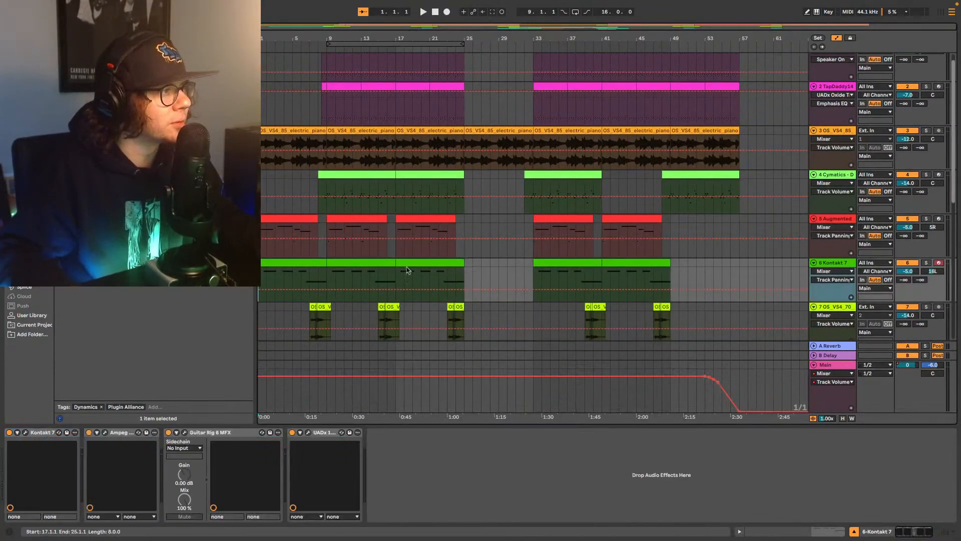
left_click(830, 369)
left_click(9, 434)
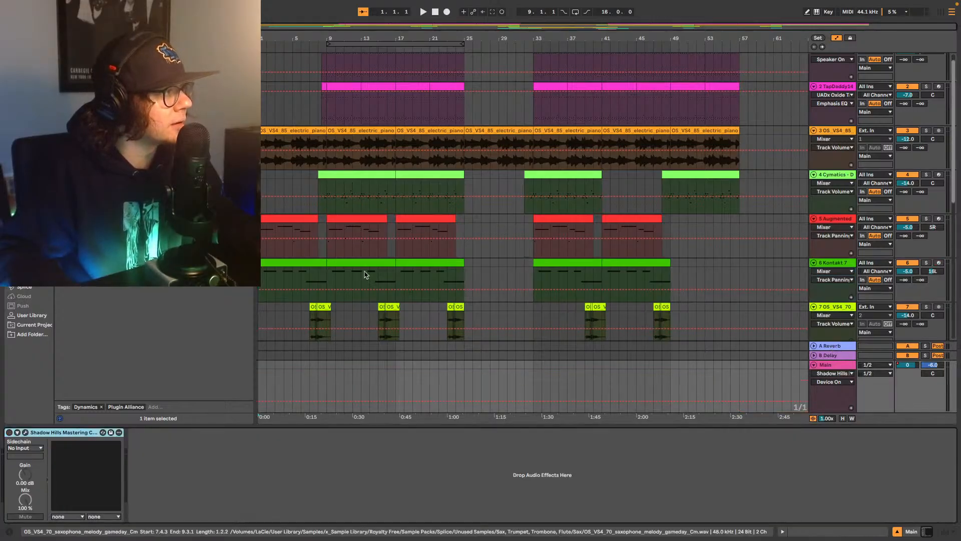
Step: Play the arrangement from the start and insert an EQ Eight before the first Glue Compressor on the electric piano track
scroll(365, 273, "down", 6)
scroll(524, 268, "up", 6)
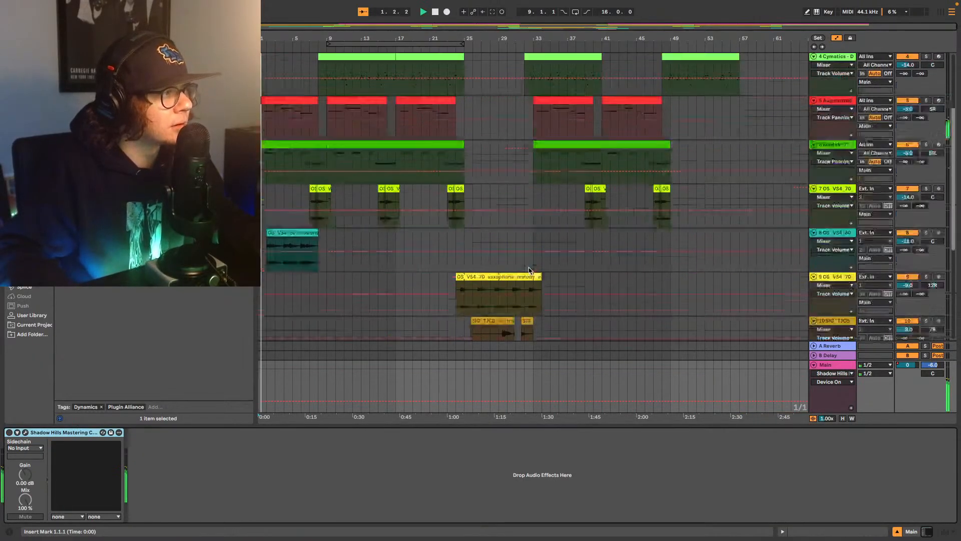
left_click(841, 98)
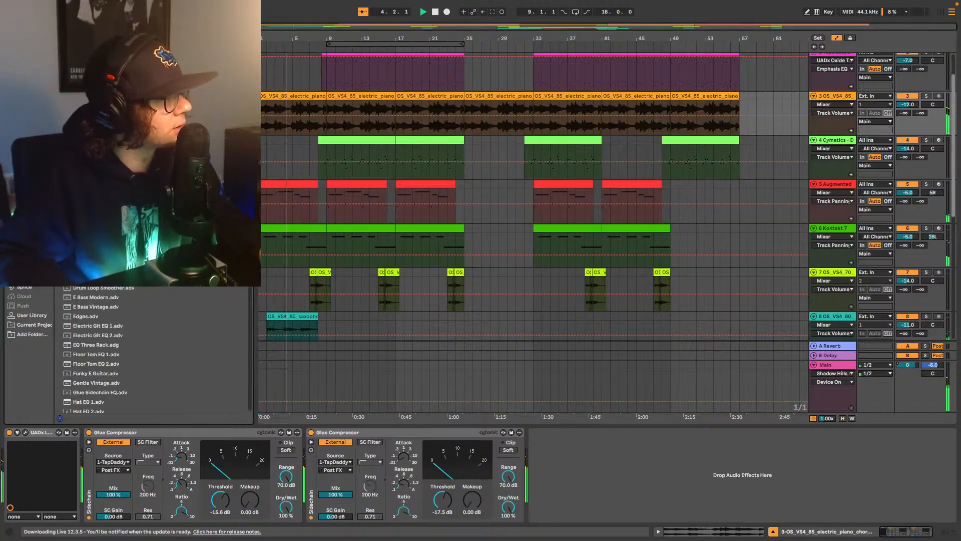
left_click_drag(95, 150, 97, 443)
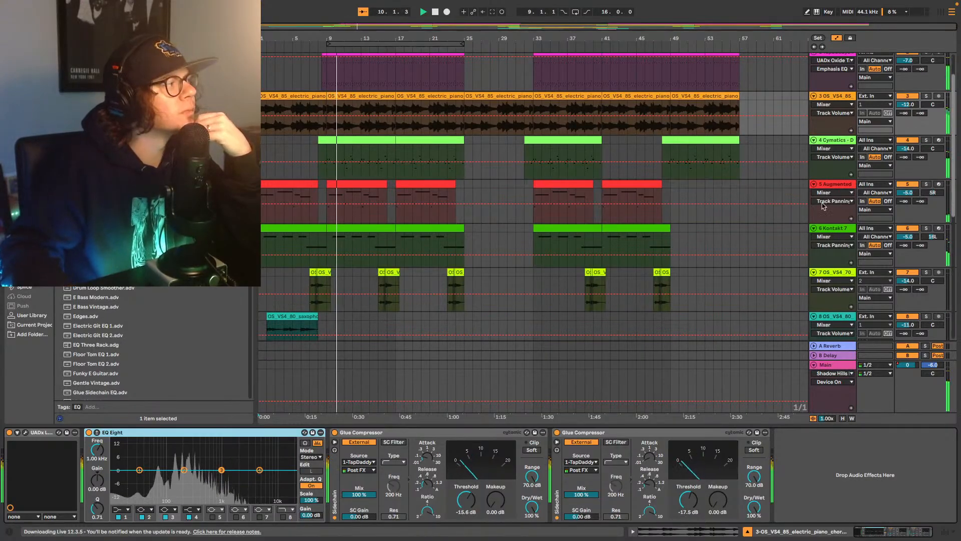
Step: Check the device chains of tracks 5 to 7 and add an EQ Eight at the end of the Cymatics bass guitar track's chain
scroll(822, 205, "down", 3)
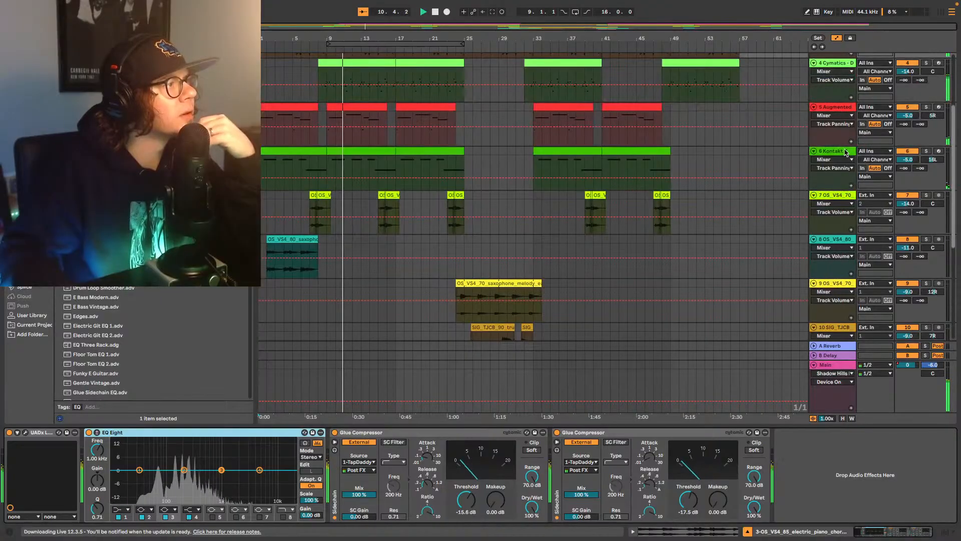
left_click(846, 153)
left_click(841, 197)
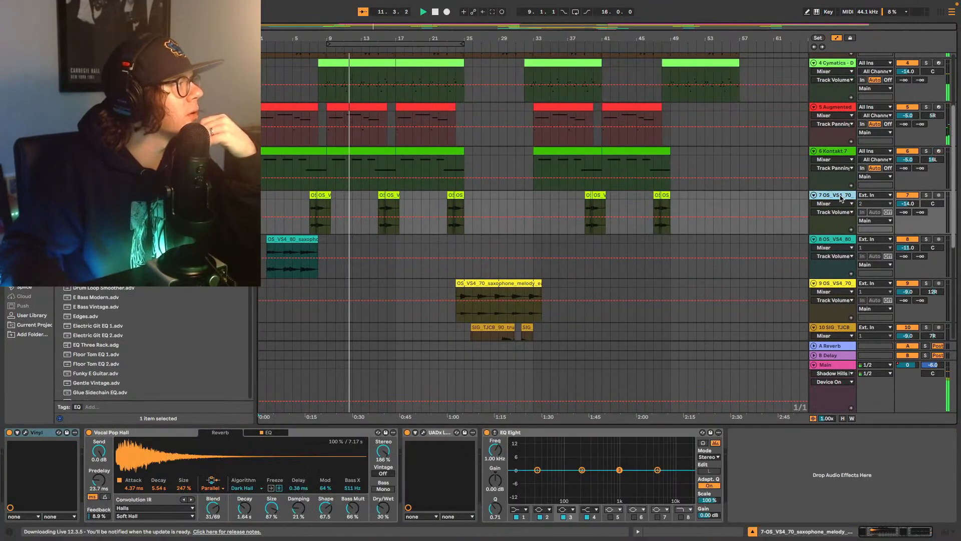
left_click(841, 114)
scroll(838, 115, "up", 3)
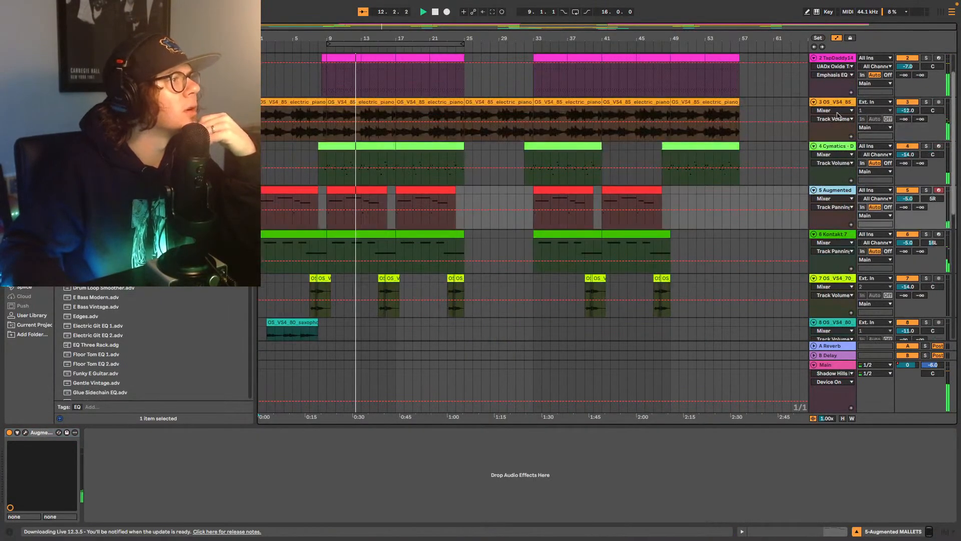
left_click(835, 147)
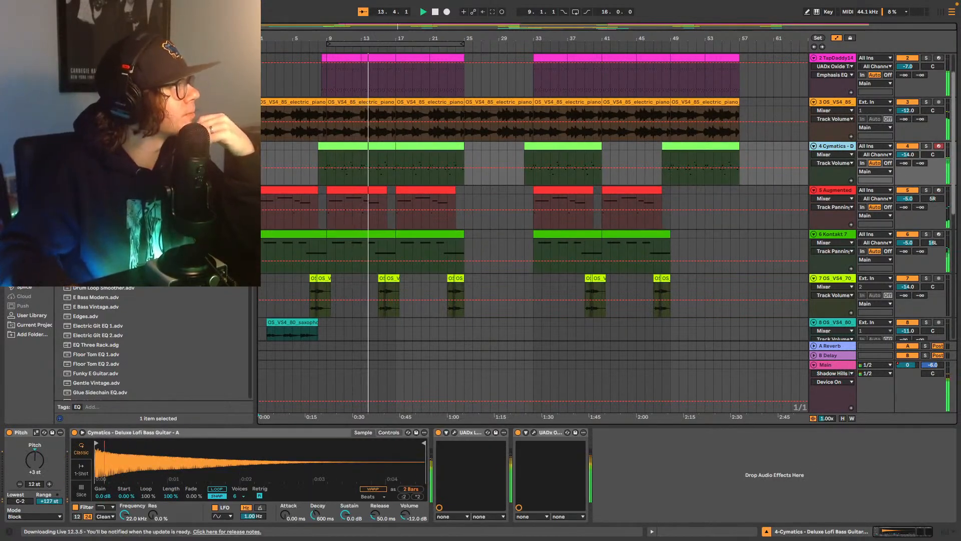
left_click_drag(95, 173, 679, 474)
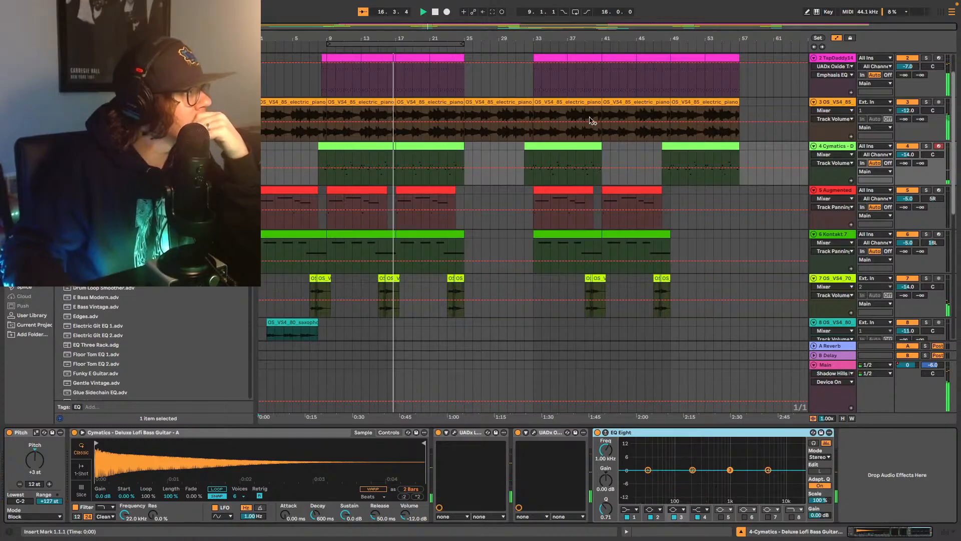
Step: Change band 1 of the electric piano's EQ Eight to a steep low cut at 40 Hz with a Q of 0.66
left_click(841, 103)
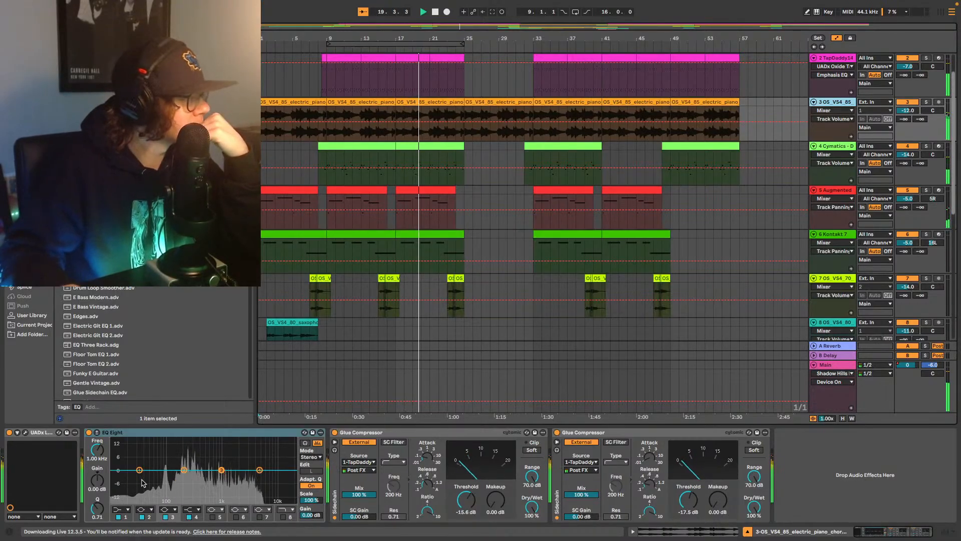
left_click(120, 509)
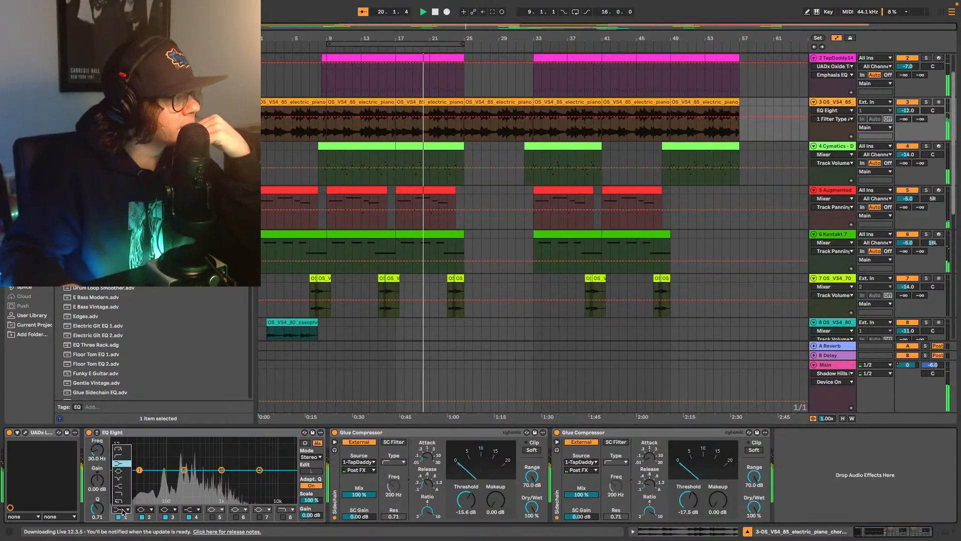
left_click(117, 448)
left_click_drag(139, 478, 145, 477)
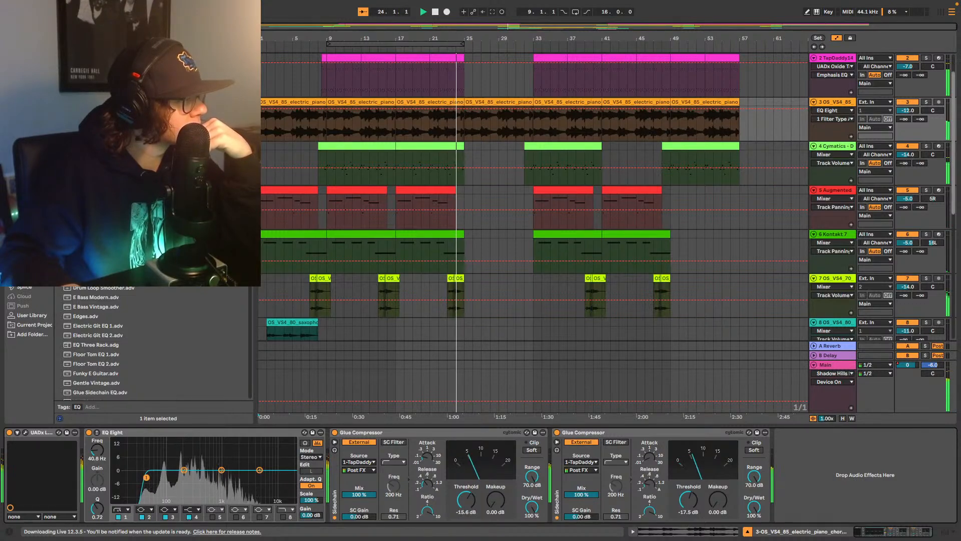
left_click_drag(146, 477, 145, 478)
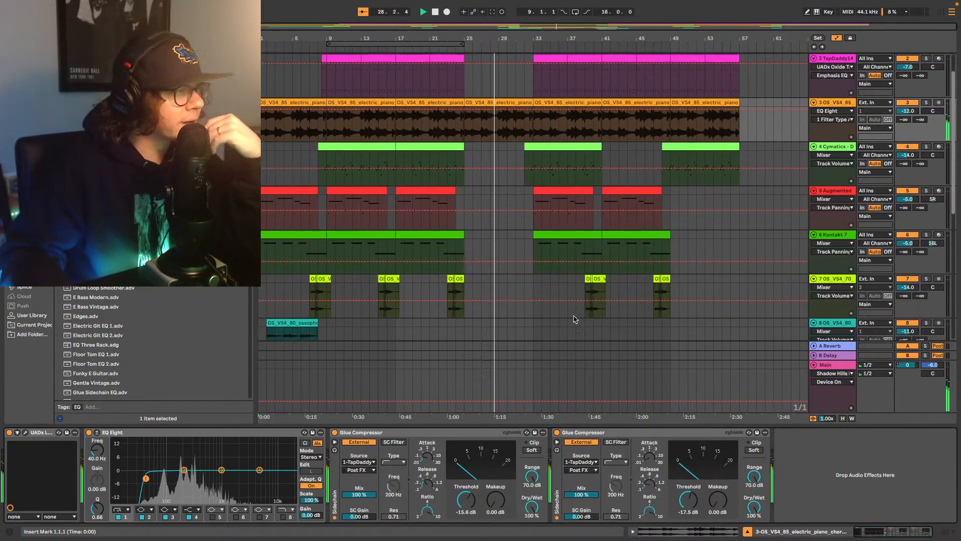
Step: Add an EQ Eight at the end of the device chains on the Augmented MALLETS and Kontakt 7 tracks
scroll(472, 224, "down", 2)
scroll(472, 223, "down", 10)
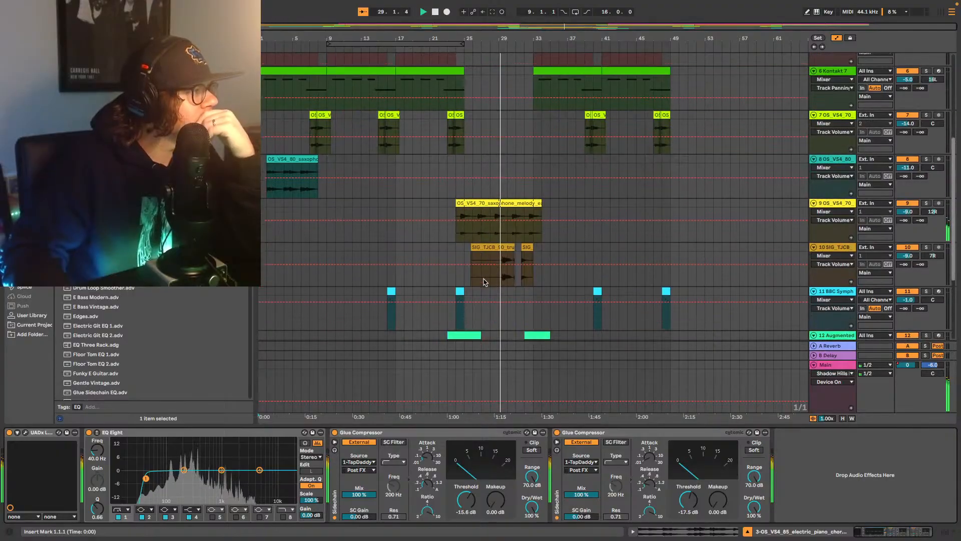
scroll(472, 297, "up", 6)
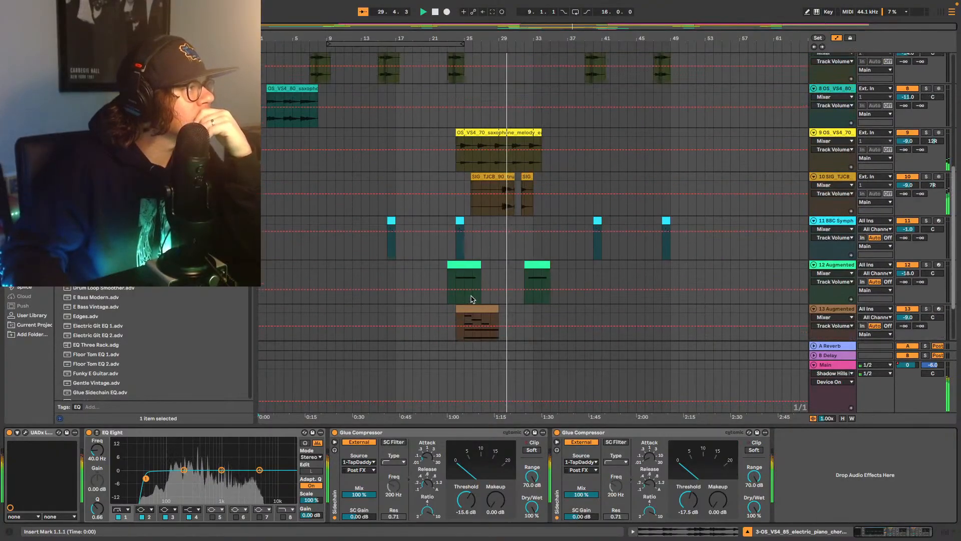
scroll(469, 302, "up", 3)
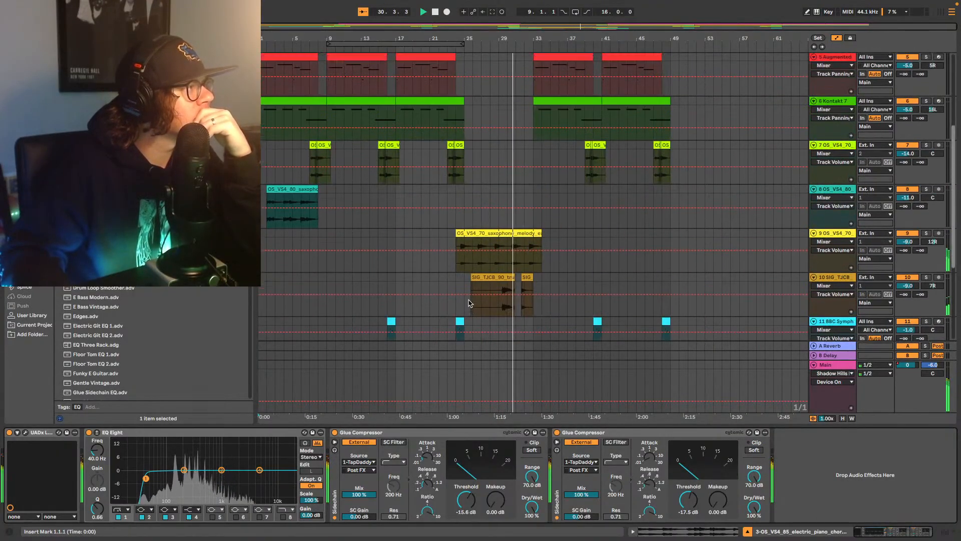
scroll(469, 302, "up", 2)
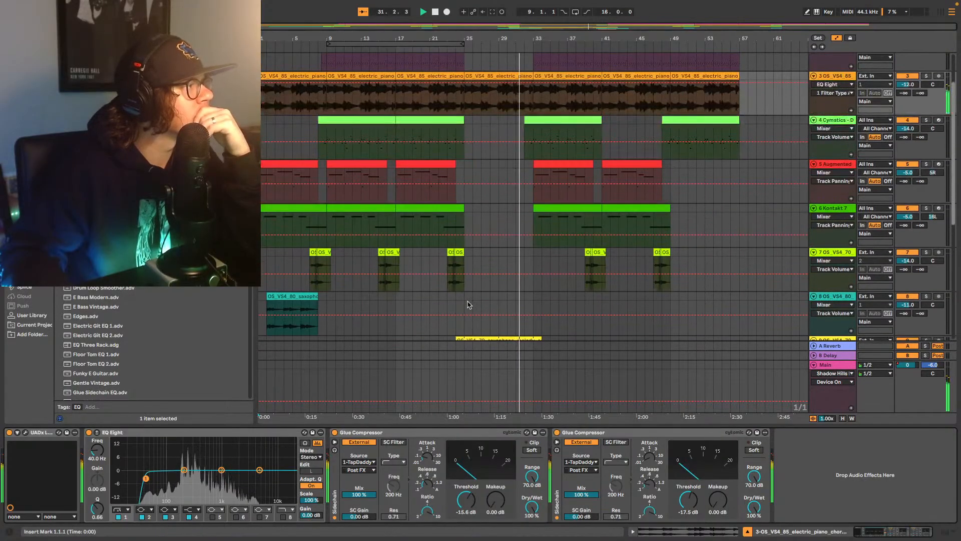
scroll(469, 304, "up", 2)
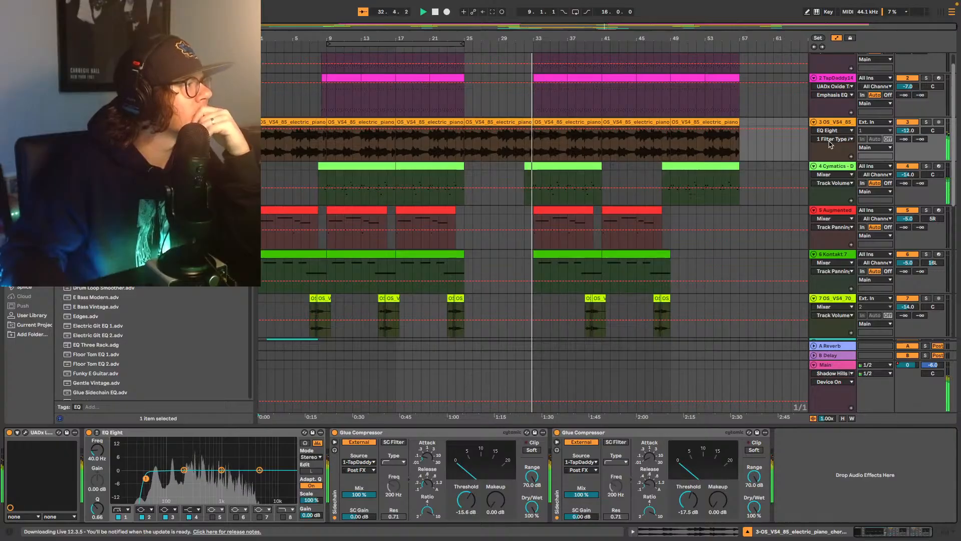
left_click(839, 213)
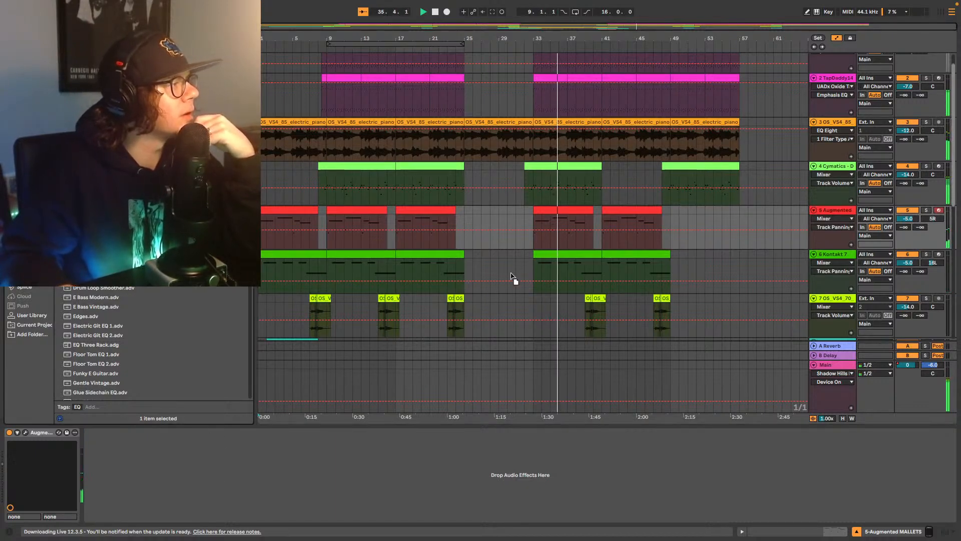
left_click_drag(511, 277, 162, 493)
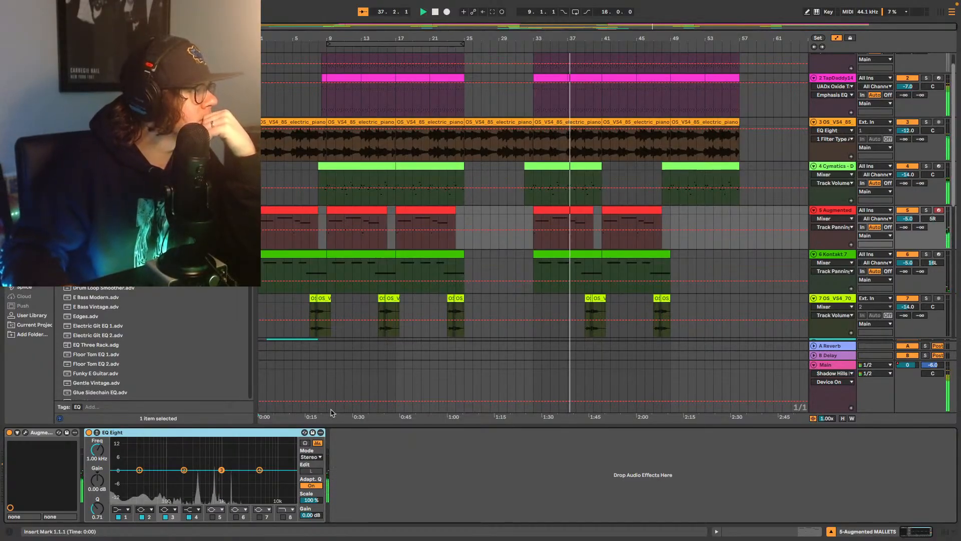
left_click(821, 259)
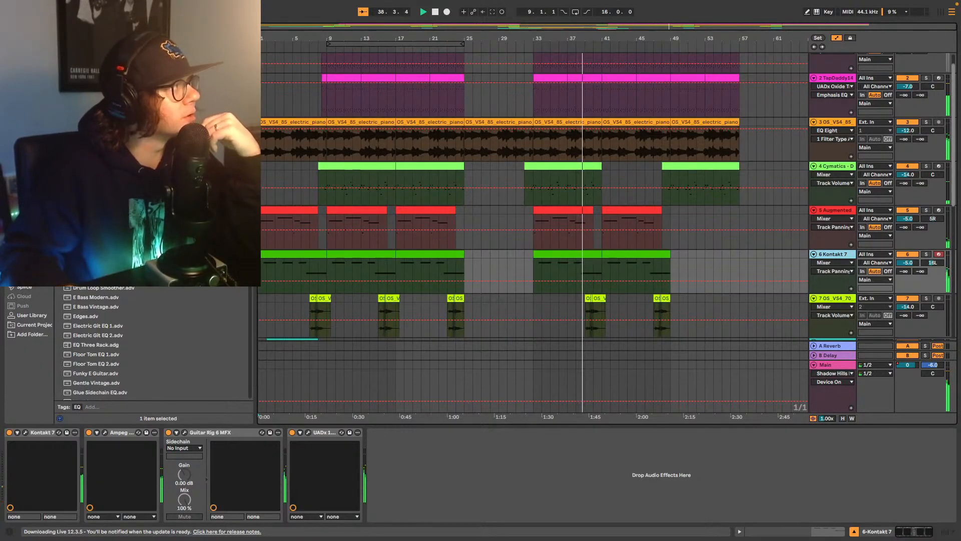
left_click_drag(96, 150, 447, 491)
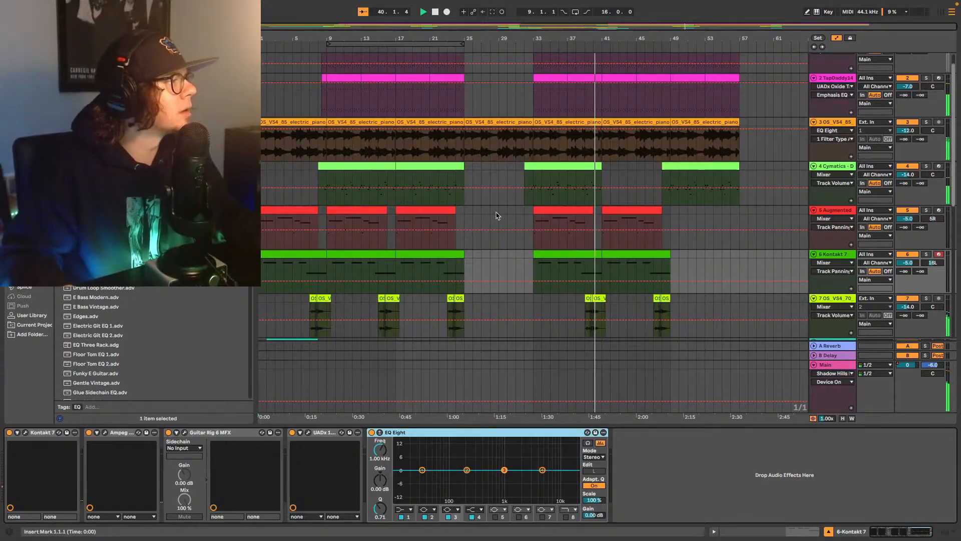
Step: Change band 1 of the Augmented MALLETS track's EQ Eight to a steep low cut at 147 Hz with a Q of 0.69
left_click(317, 243)
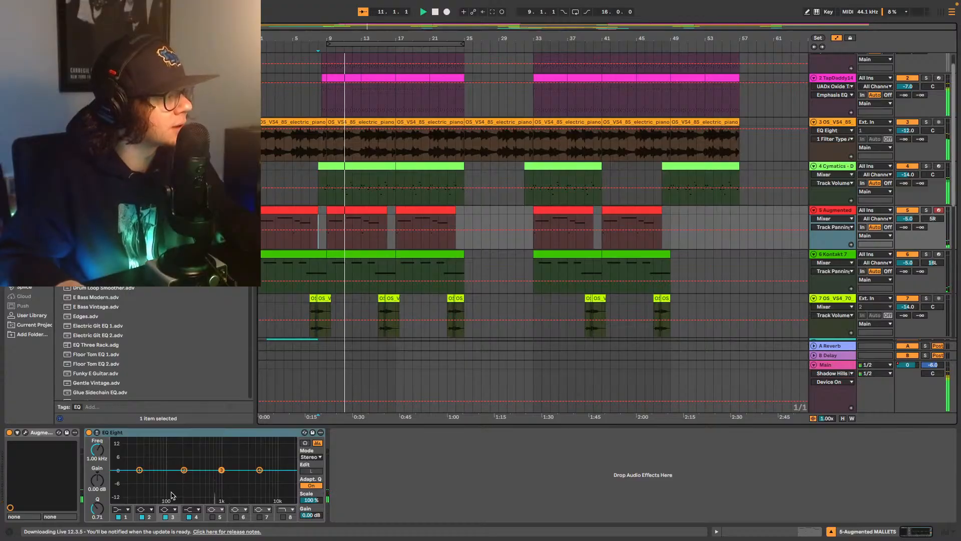
left_click(124, 510)
left_click(125, 449)
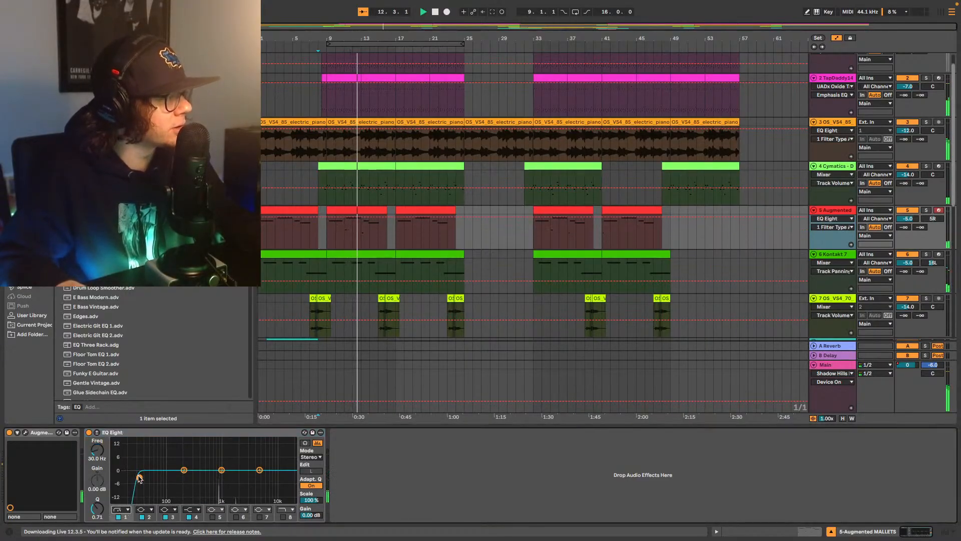
left_click_drag(139, 472, 177, 476)
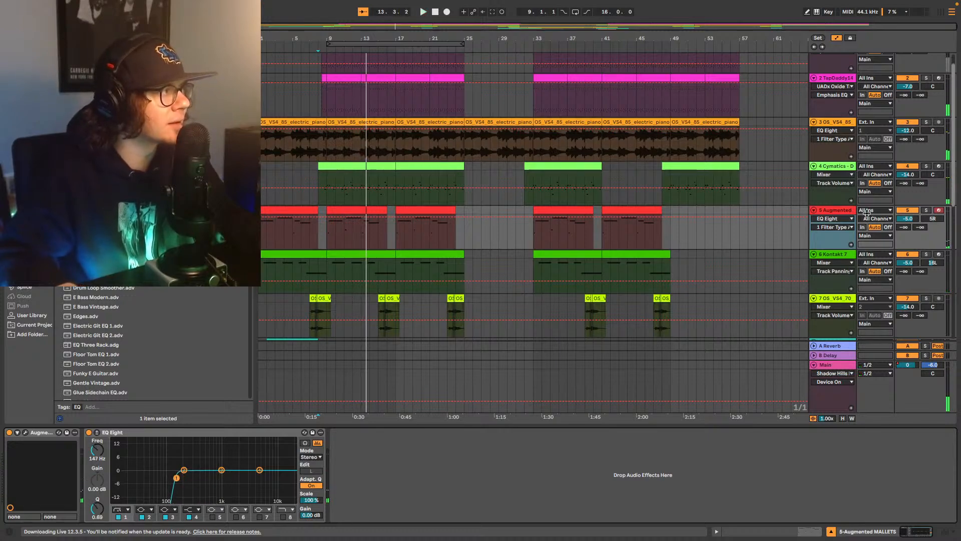
Step: Solo the Augmented MALLETS track, compare its sound from bar 9 with the EQ Eight on and off, and end the solo
left_click(926, 210)
key("space")
key("space")
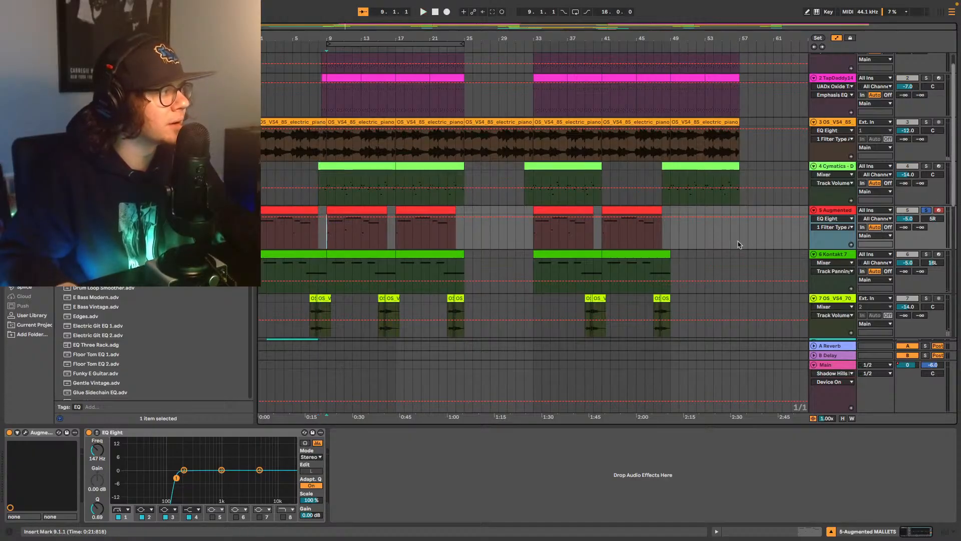
key("space")
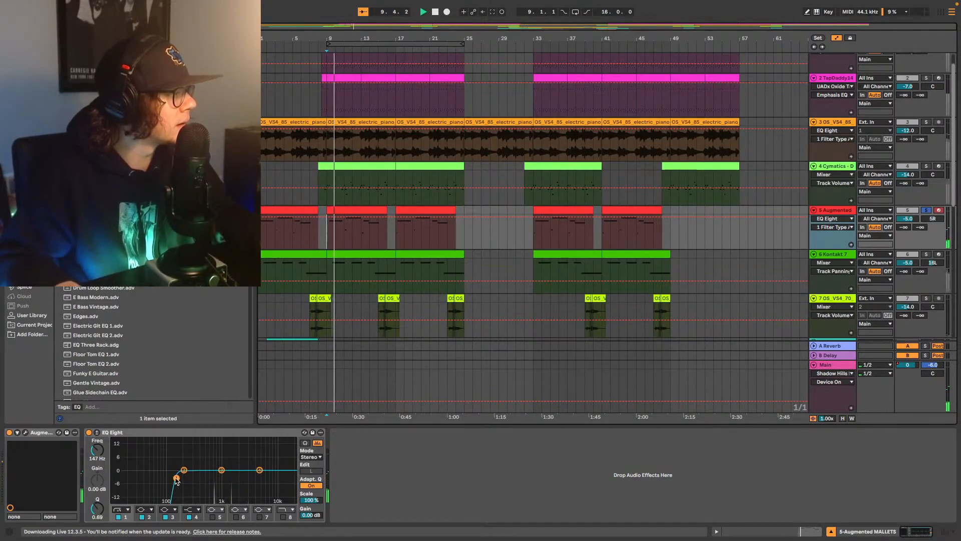
left_click(90, 432)
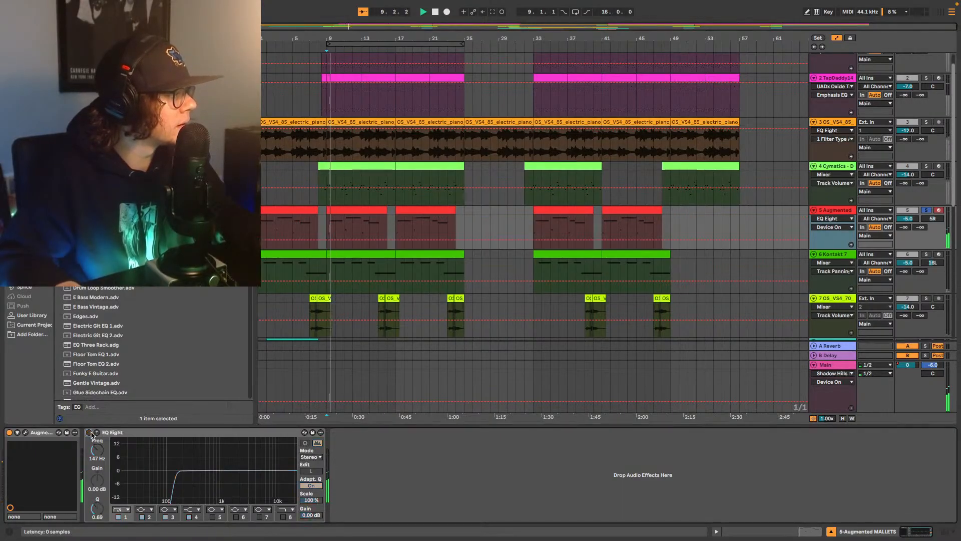
left_click(90, 433)
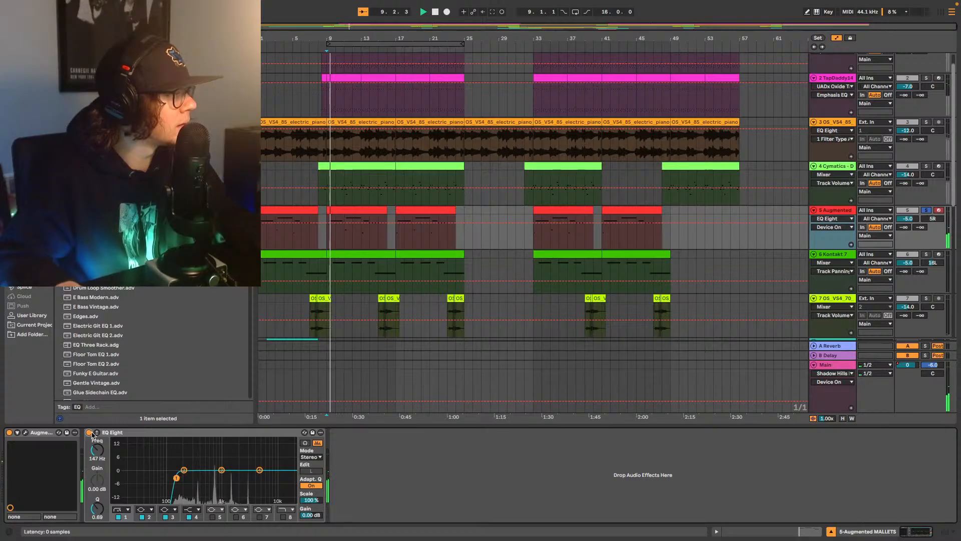
left_click(90, 433)
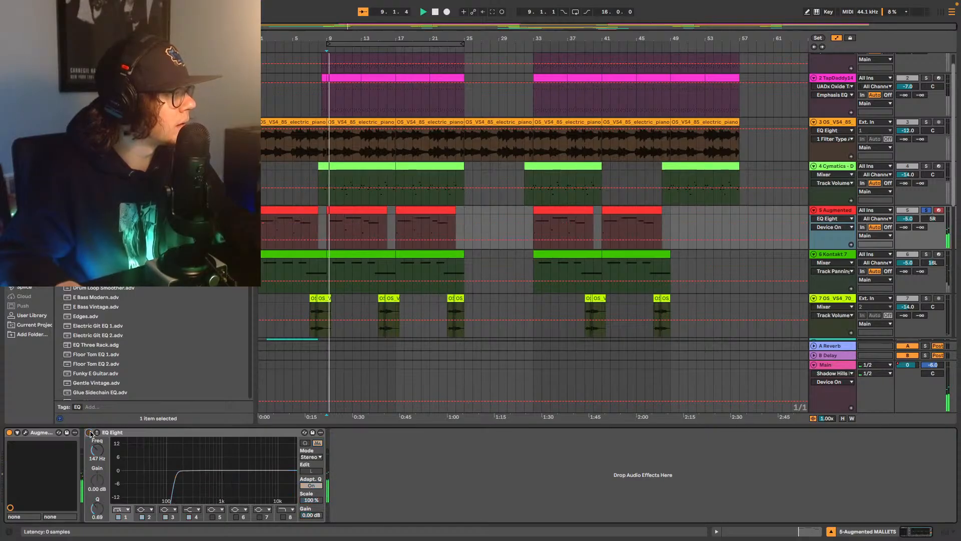
left_click(90, 432)
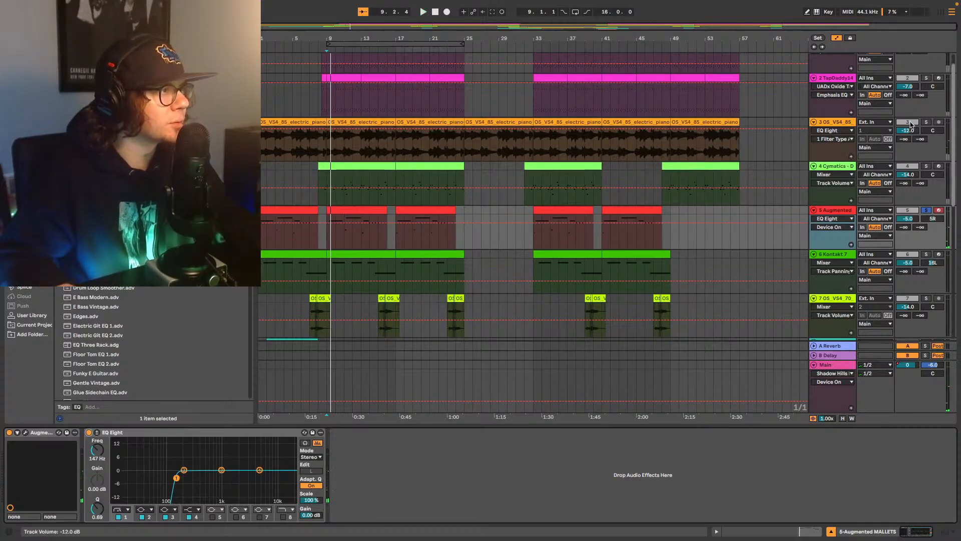
left_click(926, 211)
Step: Play the arrangement from bar 9 and look through all the tracks for parts that still need mixing
scroll(484, 146, "down", 5)
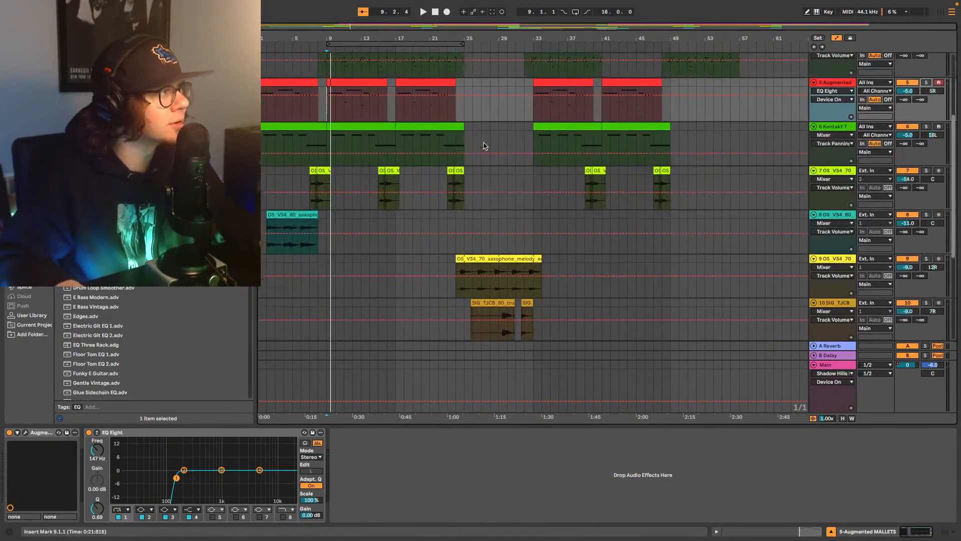
scroll(483, 145, "up", 3)
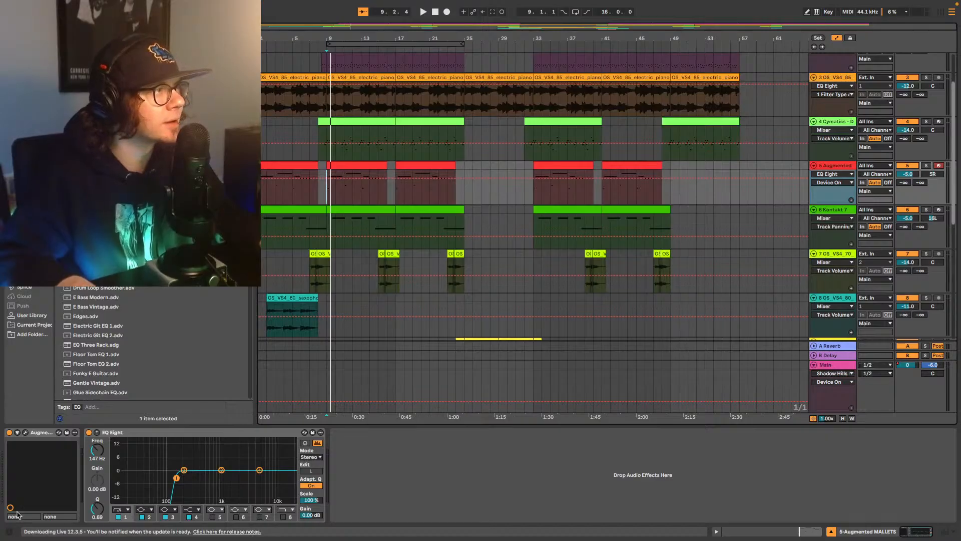
key("space")
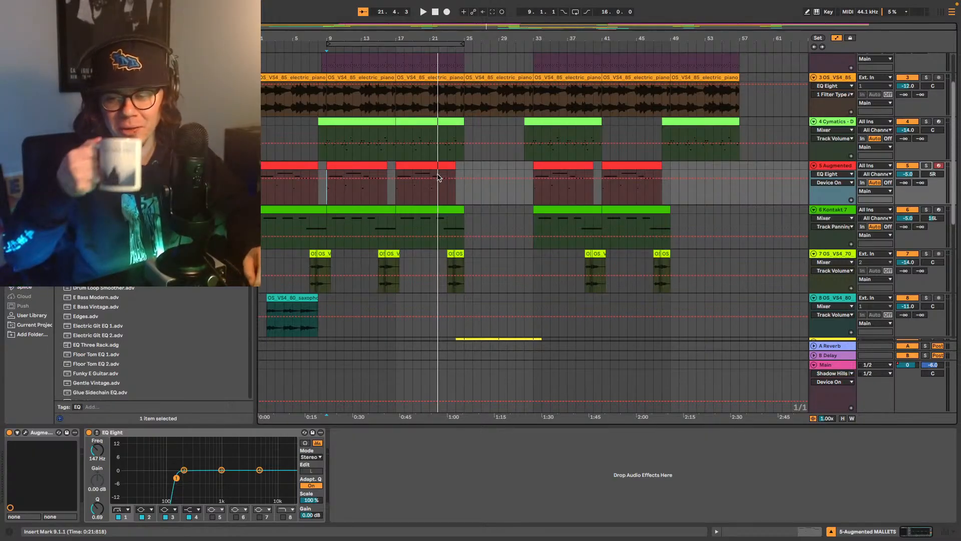
key("space")
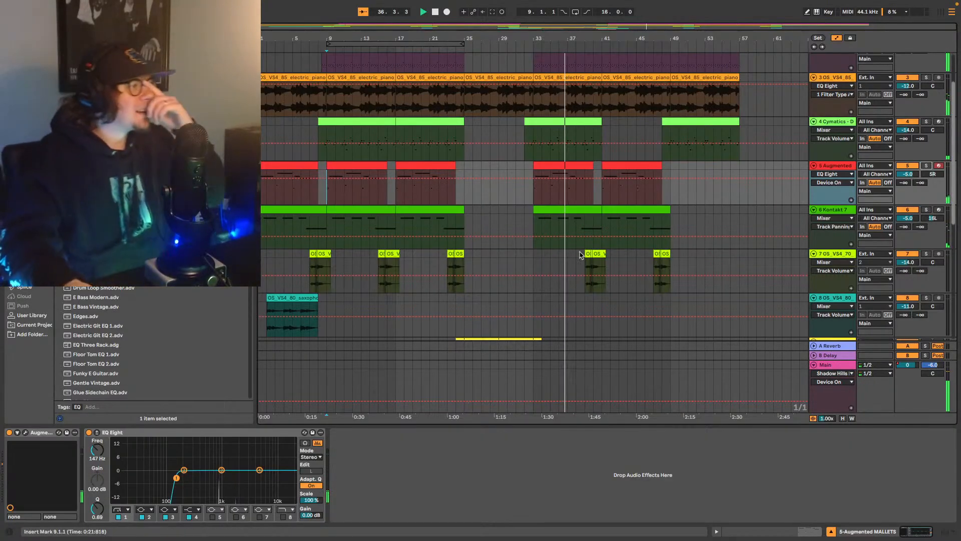
scroll(603, 258, "down", 5)
scroll(606, 254, "down", 6)
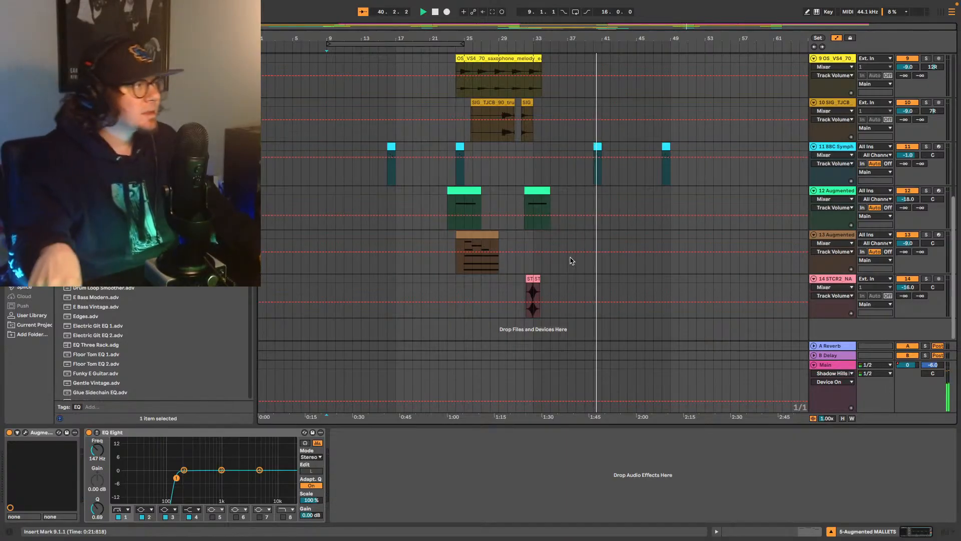
scroll(629, 304, "up", 3)
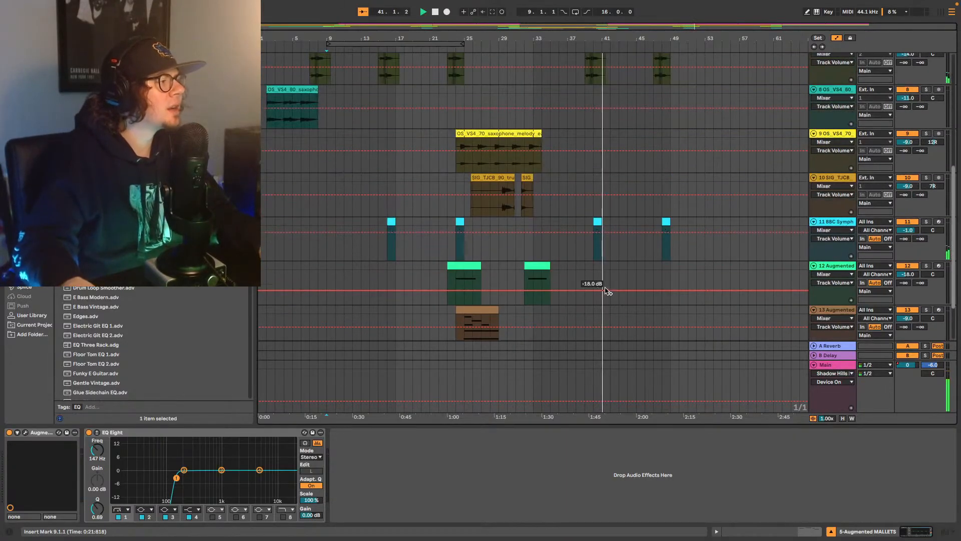
scroll(594, 294, "down", 3)
scroll(562, 292, "up", 3)
scroll(562, 292, "up", 10)
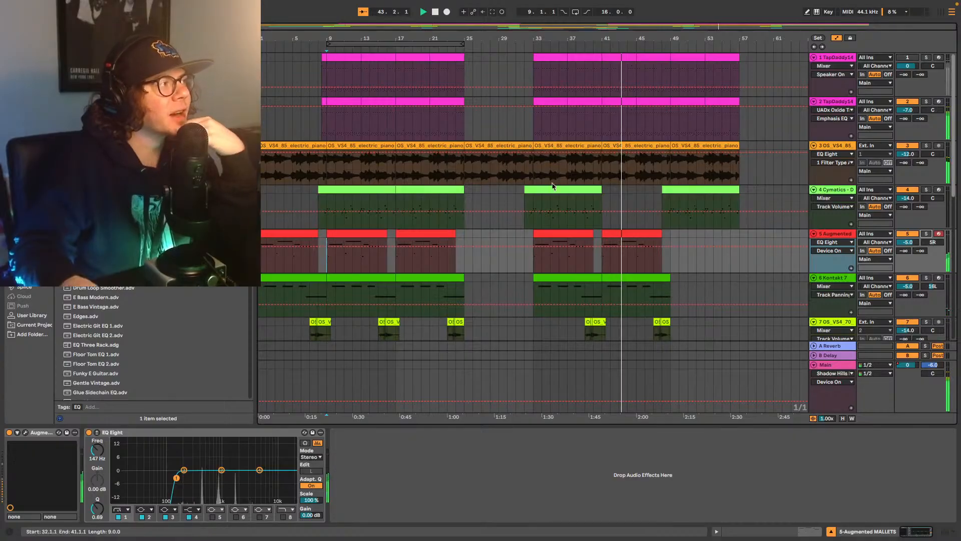
Step: Play from bar 9 and compare the EQ Eight spectra of the electric piano and Augmented MALLETS tracks, checking the Kontakt 7 chain too
left_click(837, 148)
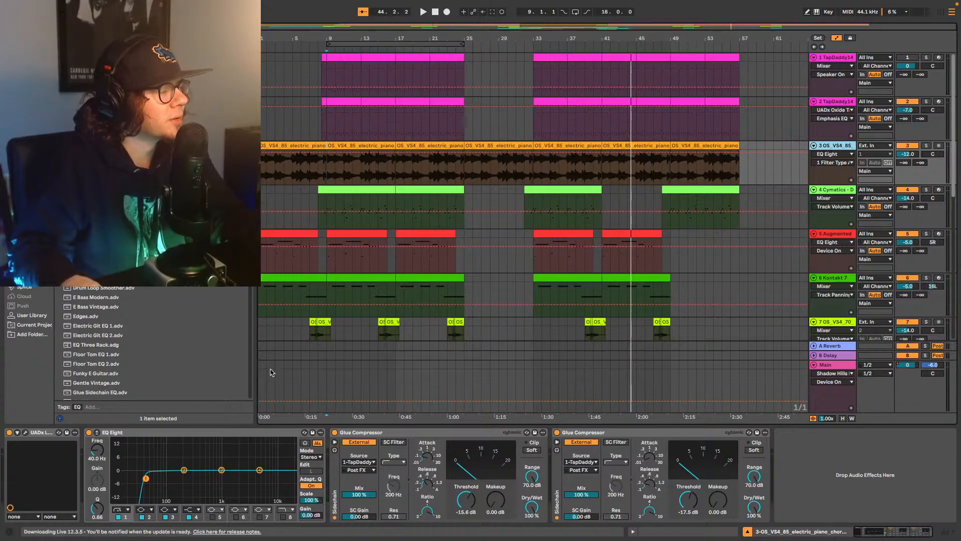
key("space")
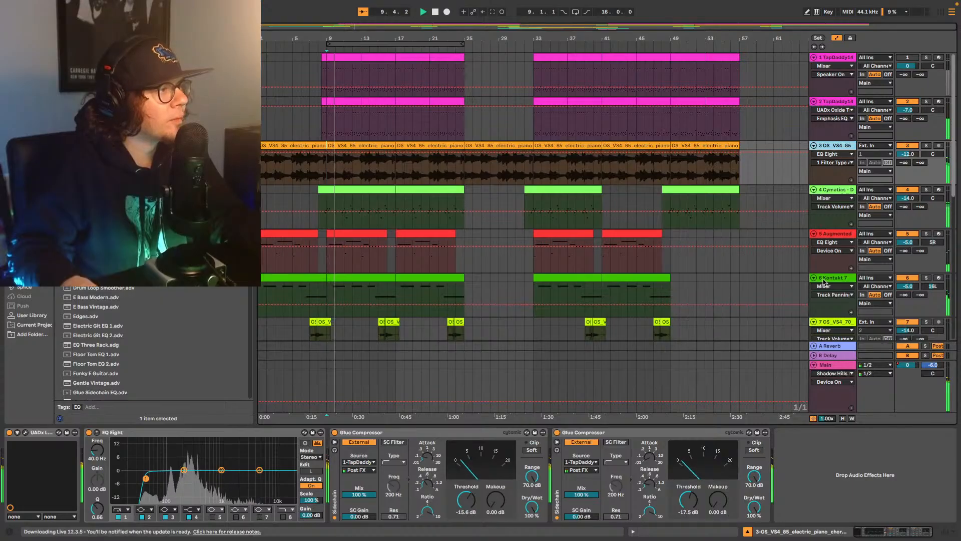
left_click(731, 300)
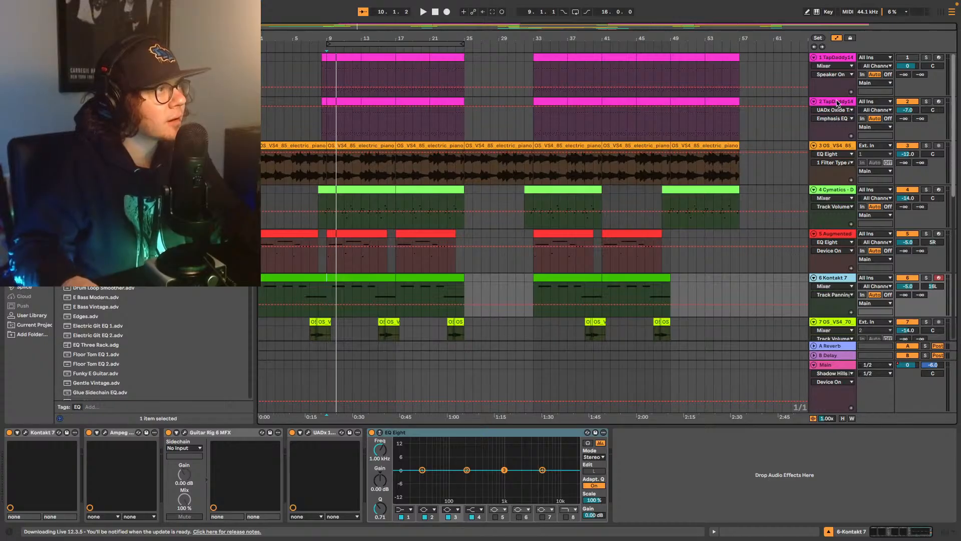
left_click(837, 240)
key("space")
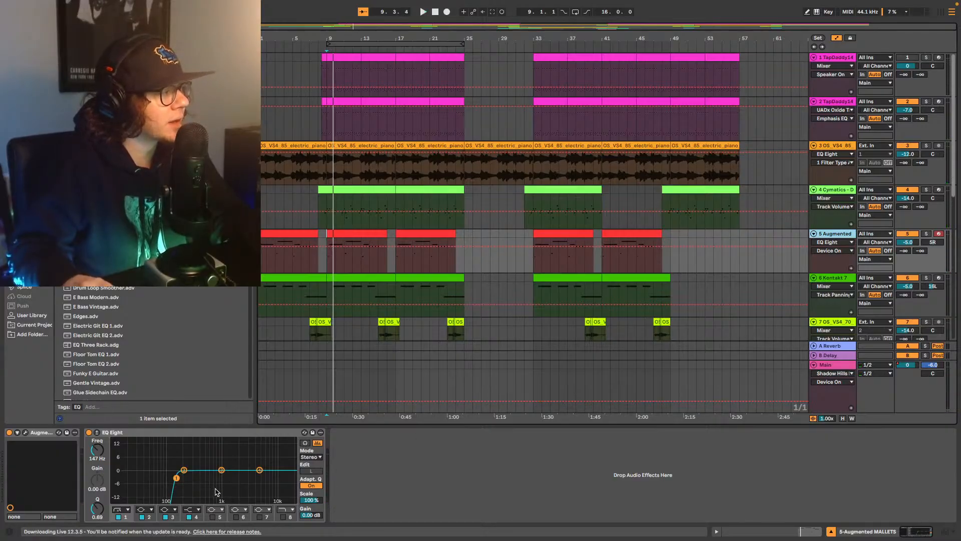
key("space")
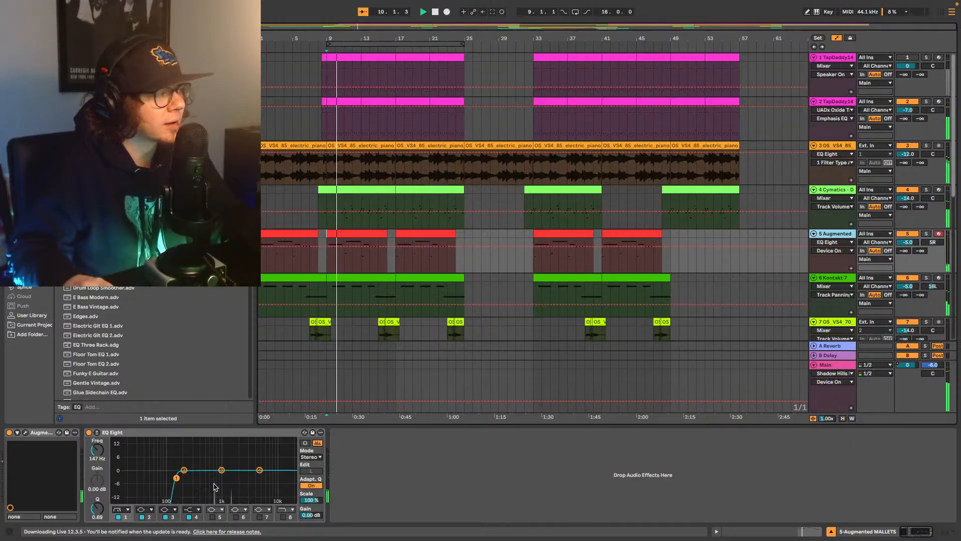
key("space")
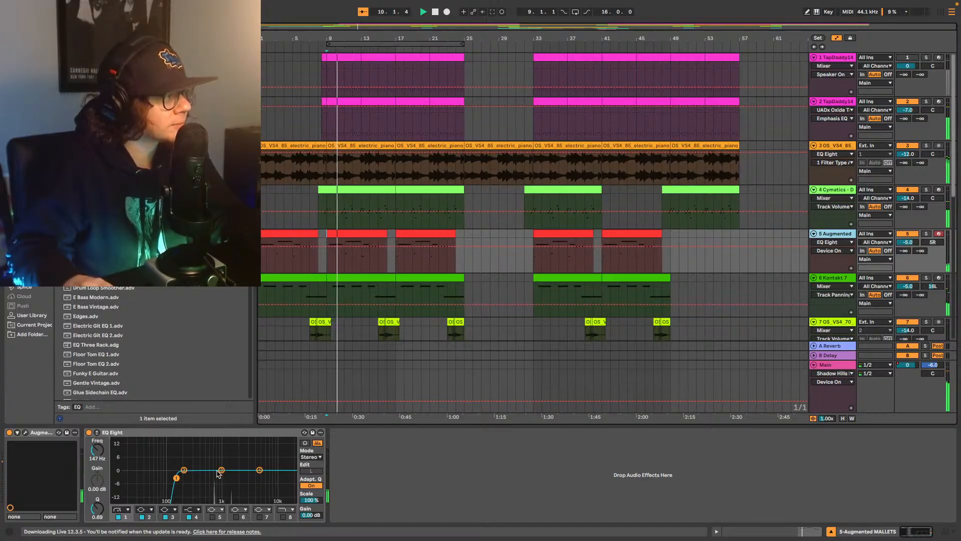
Step: Turn on band 5 in the electric piano's EQ Eight and move it to about 726 Hz with a gain of about -0.12 dB
left_click(839, 145)
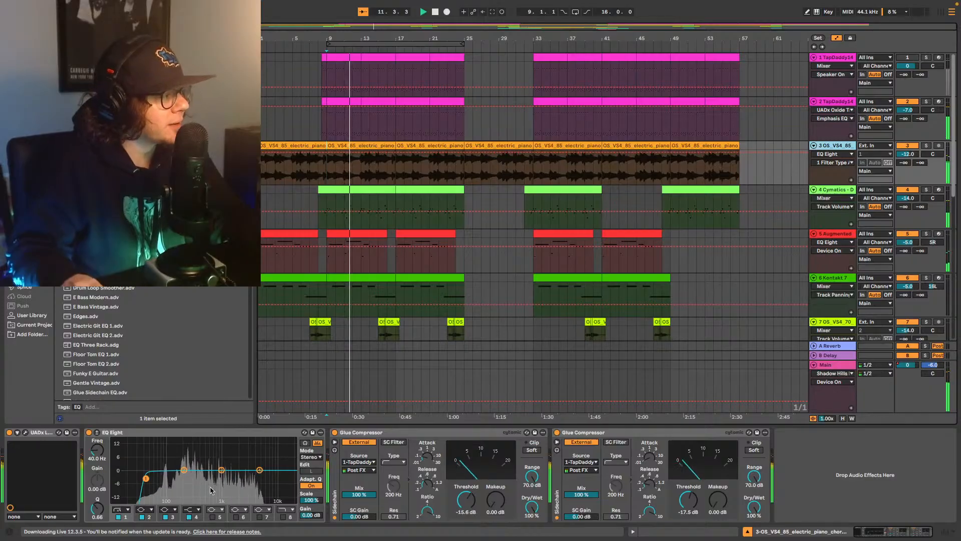
left_click(210, 517)
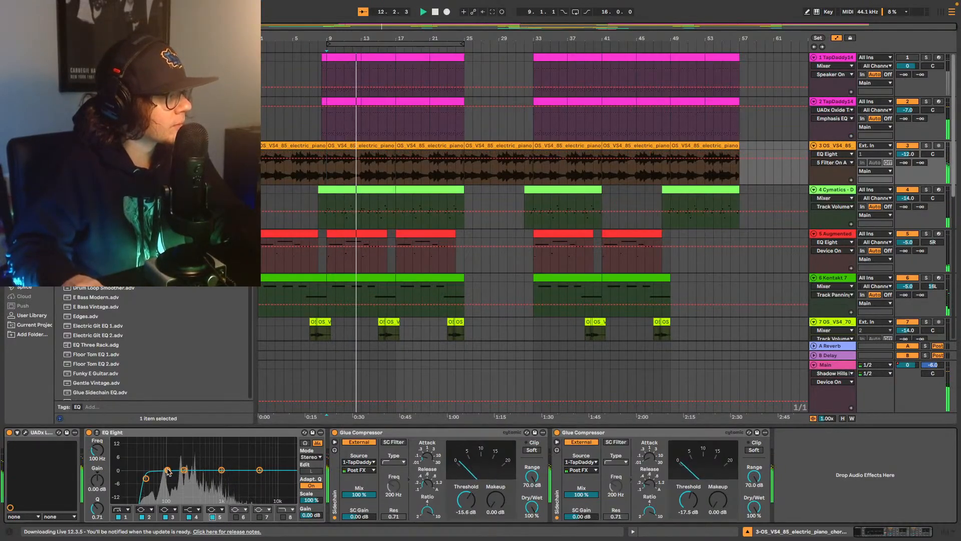
left_click_drag(190, 471, 212, 470)
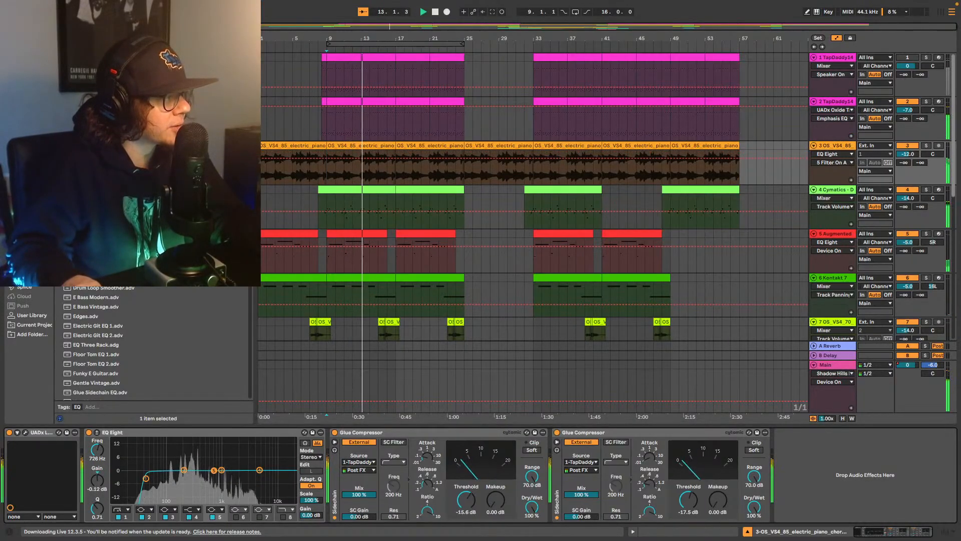
Step: Shape a narrow EQ Eight cut on the electric piano track at 681 Hz, with gain -1.86 dB and Q 2.29
left_click_drag(97, 508, 97, 493)
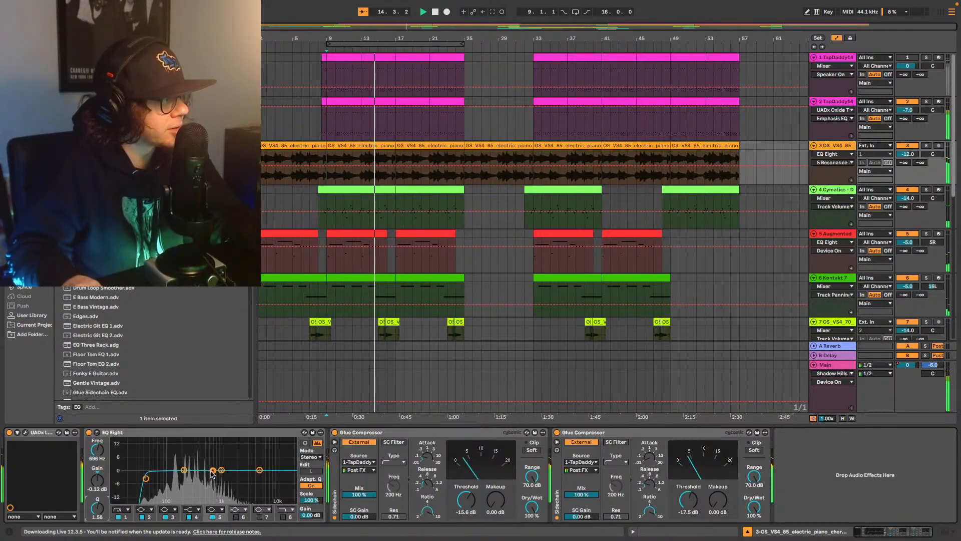
left_click_drag(213, 470, 212, 474)
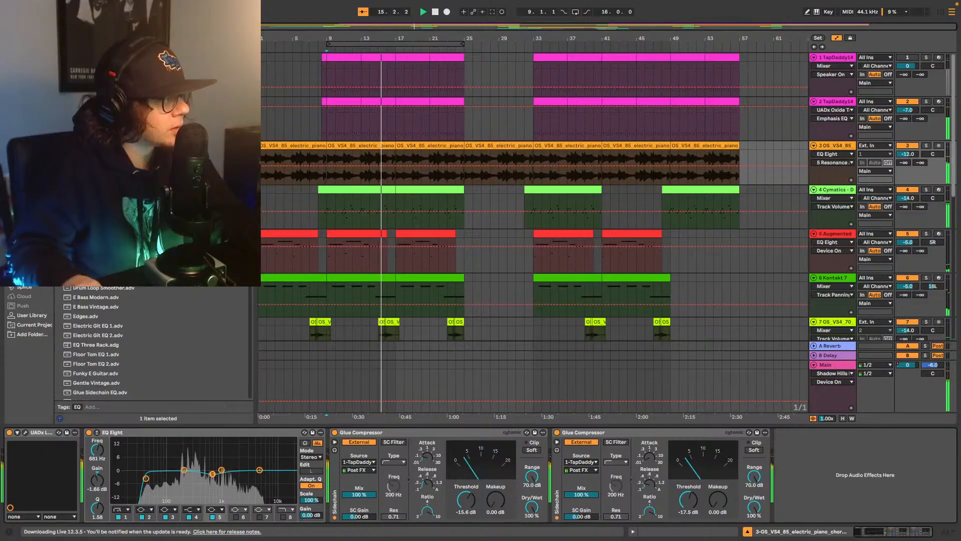
key("space")
key("space")
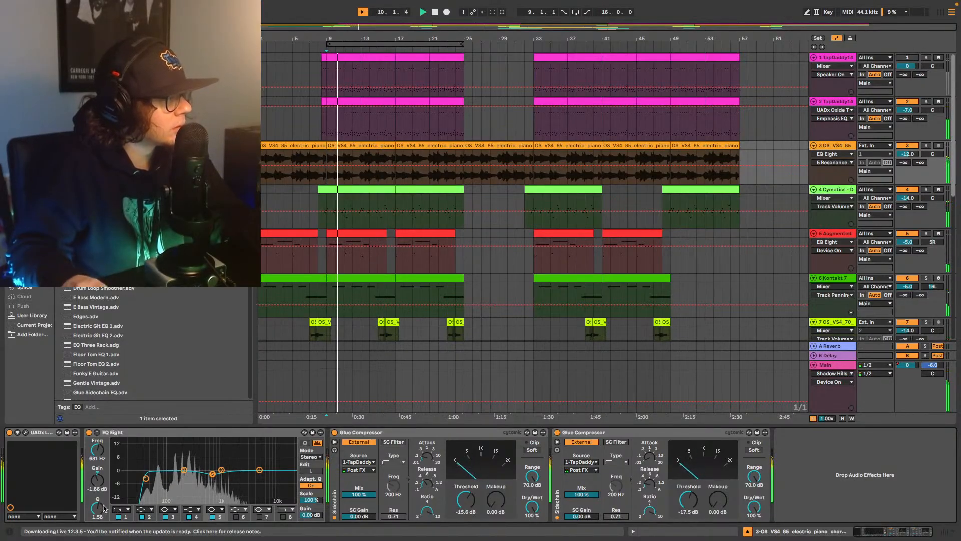
left_click_drag(213, 473, 213, 474)
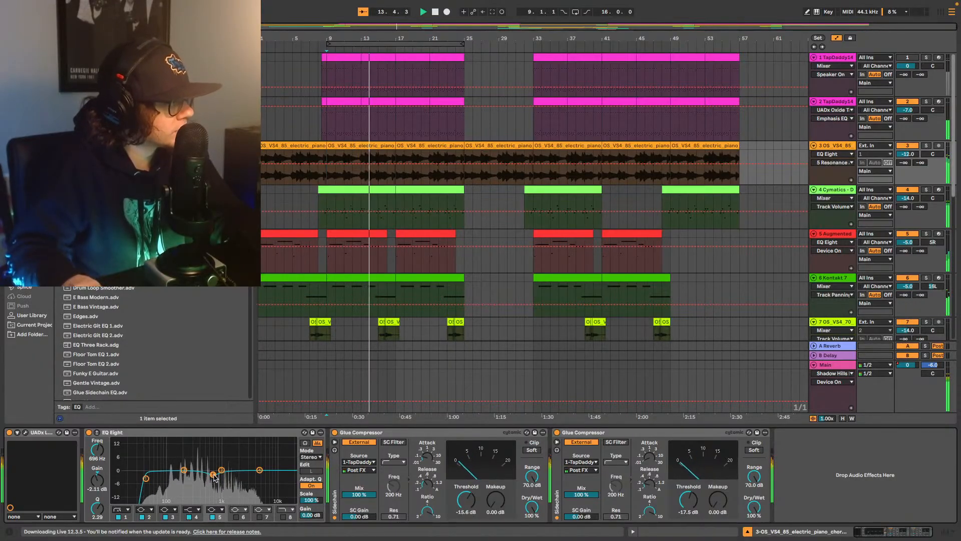
left_click_drag(214, 474, 212, 474)
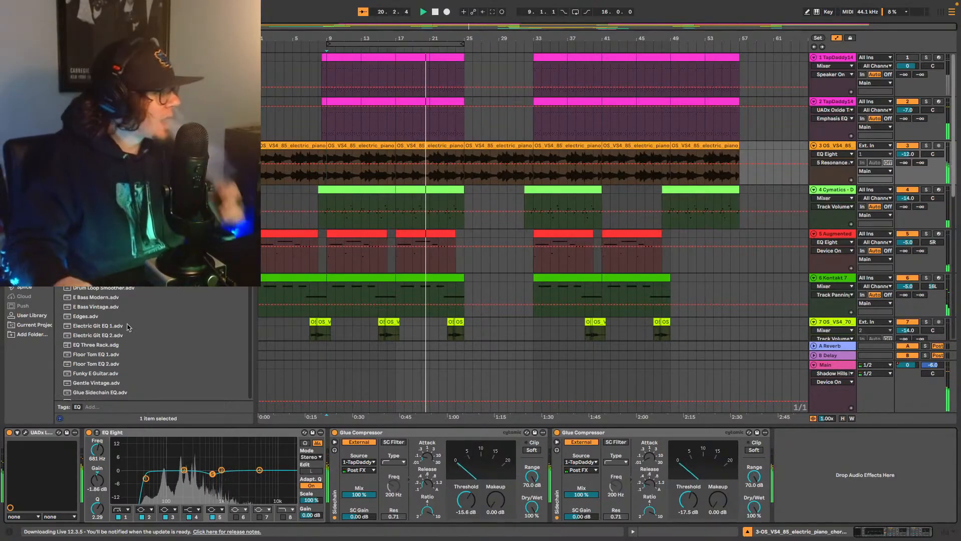
Step: Compare the electric piano during playback with its EQ Eight bypassed and enabled, leaving the EQ enabled
left_click(89, 432)
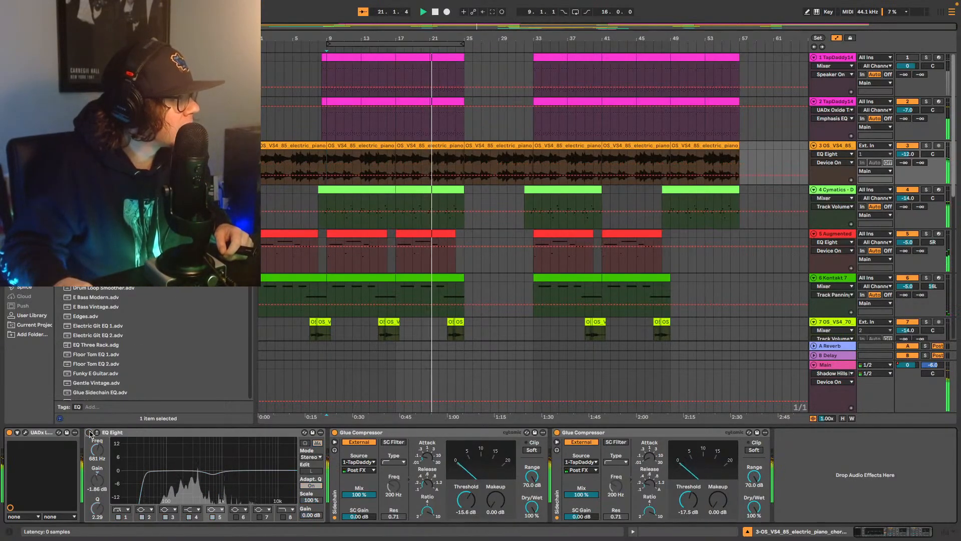
left_click(89, 433)
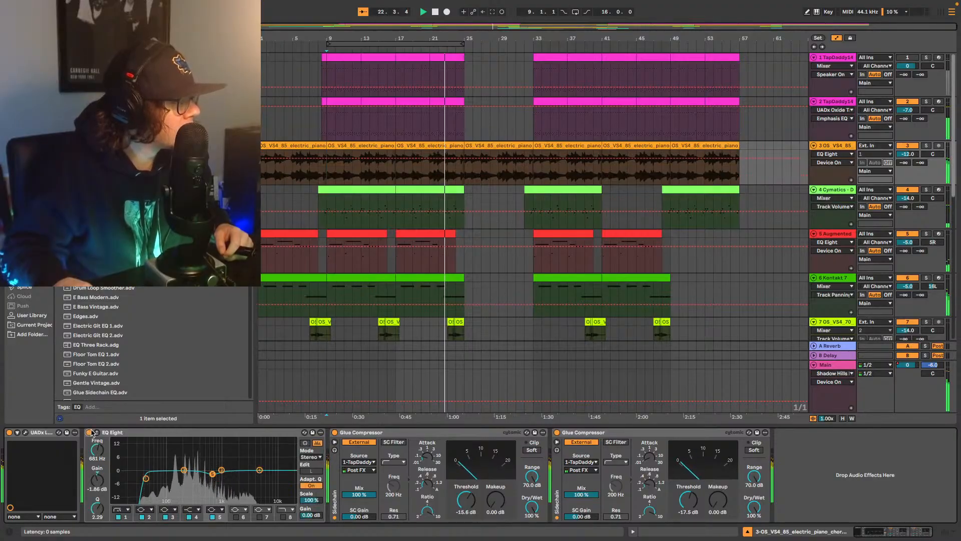
left_click(89, 432)
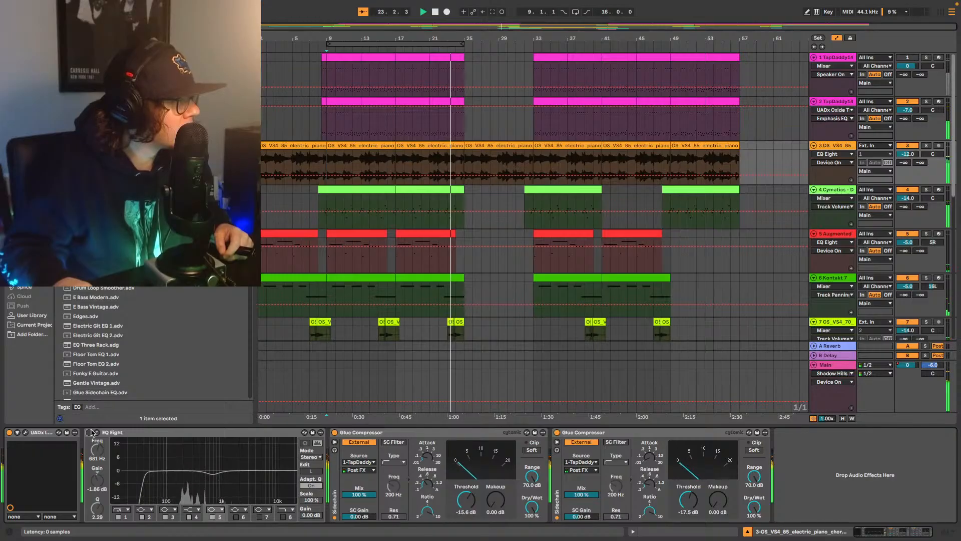
left_click(90, 432)
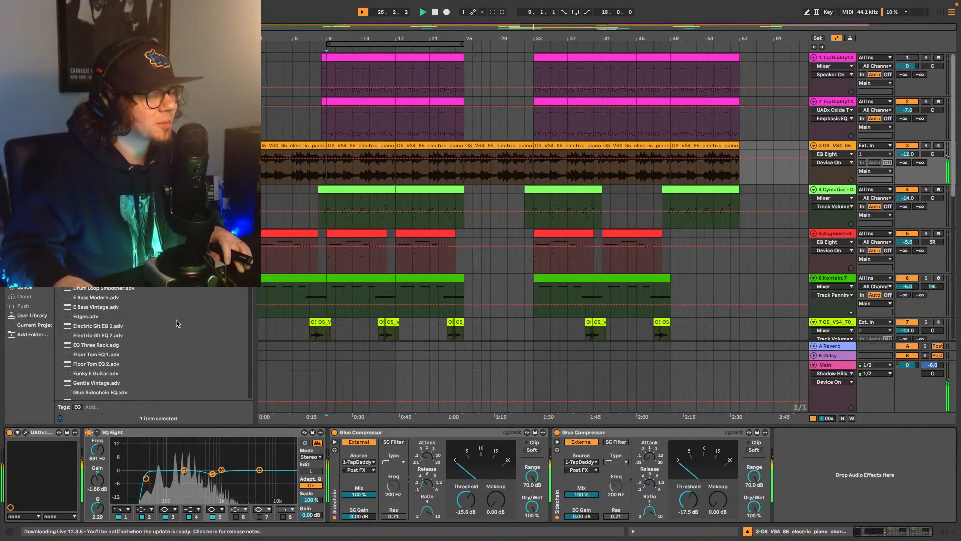
Step: Add an EQ Eight after the Vocal Pop Hall reverb on saxophone melody track 9 and on trumpet track 10
scroll(713, 161, "down", 8)
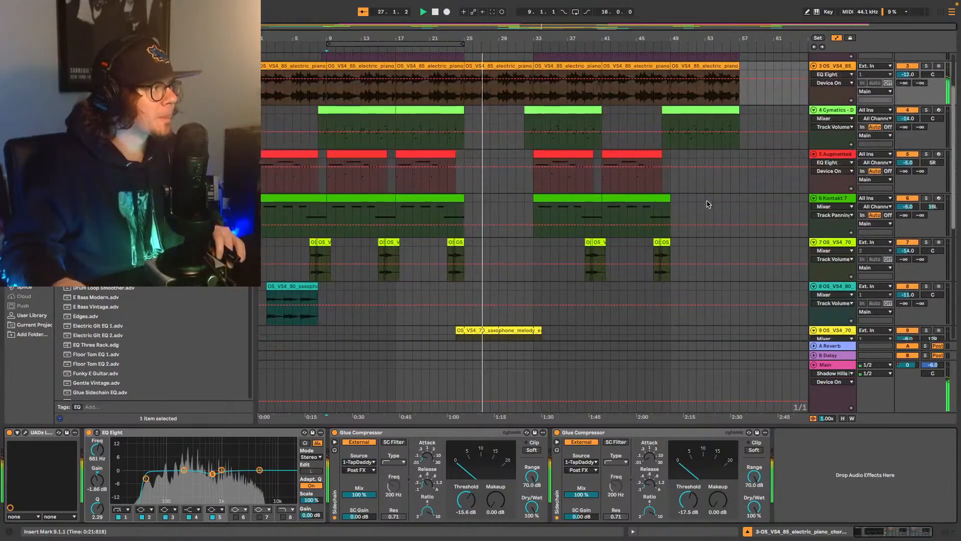
left_click(779, 214)
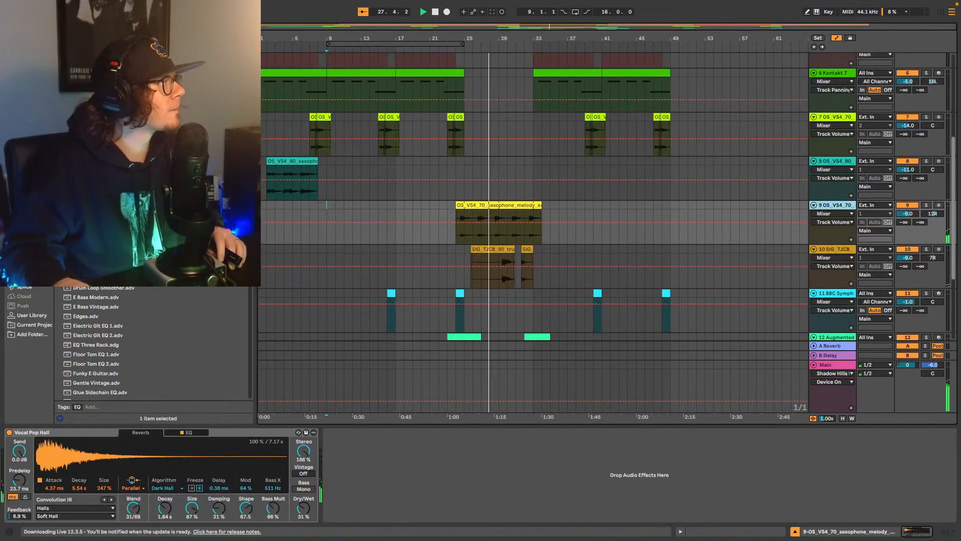
left_click_drag(90, 125, 401, 492)
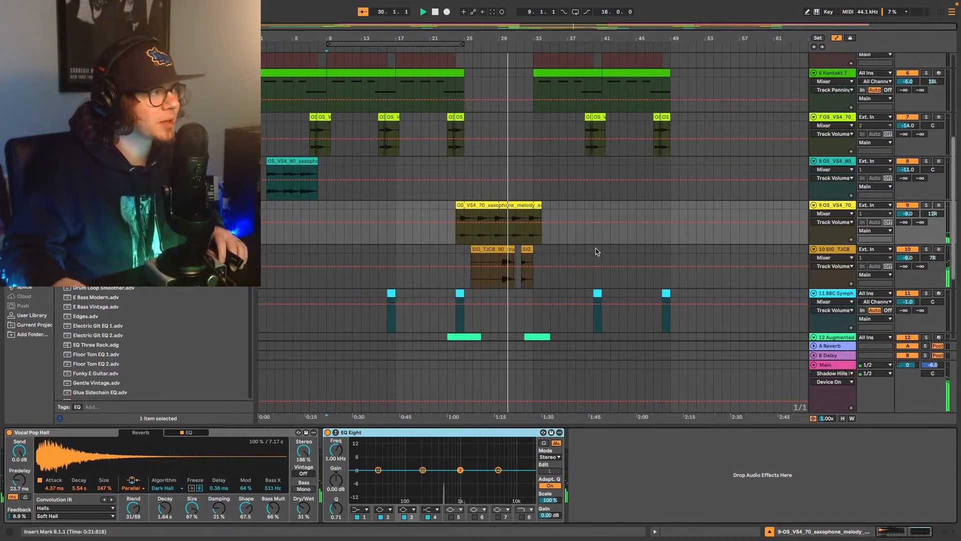
left_click(801, 266)
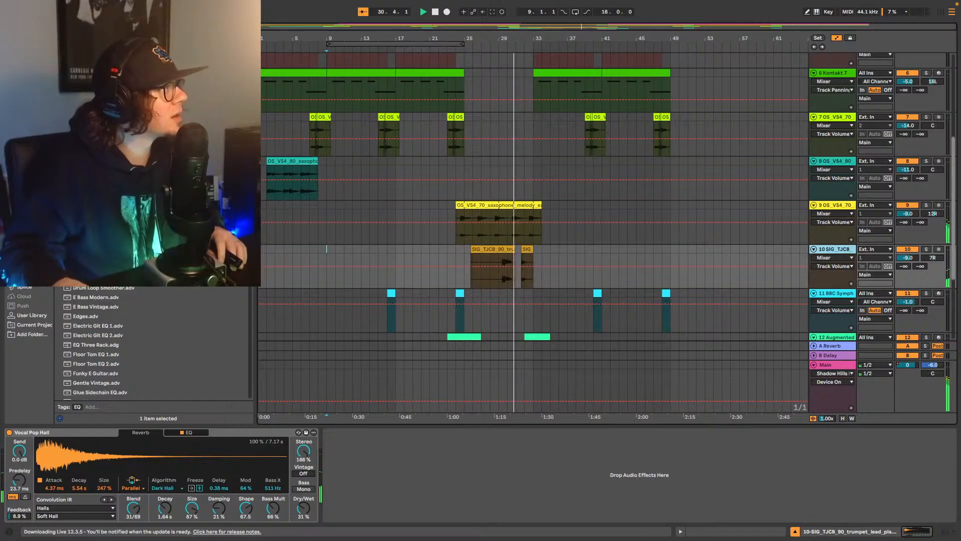
left_click_drag(394, 510, 399, 491)
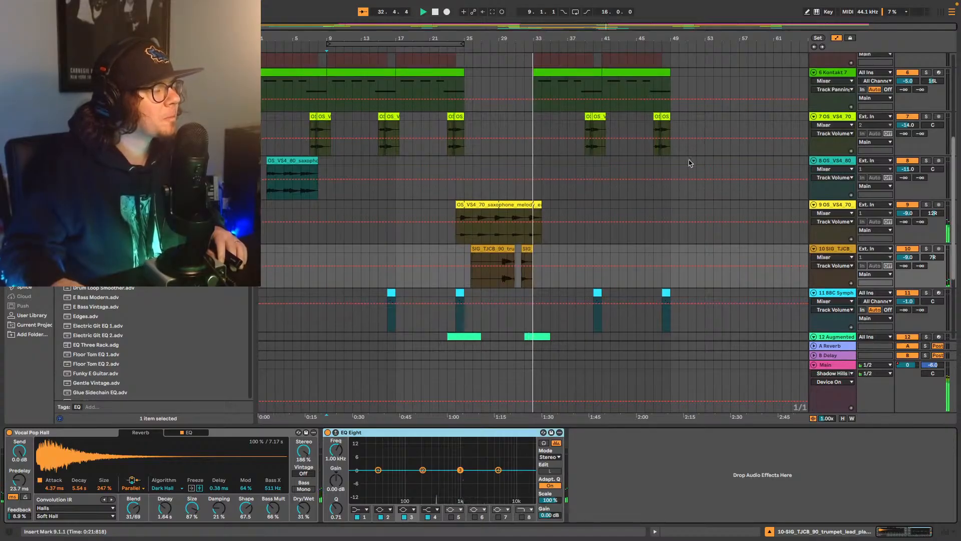
Step: Show the mixer, then enable the Shadow Hills Mastering Compressor on the Main track and open its plug-in window
scroll(691, 180, "up", 4)
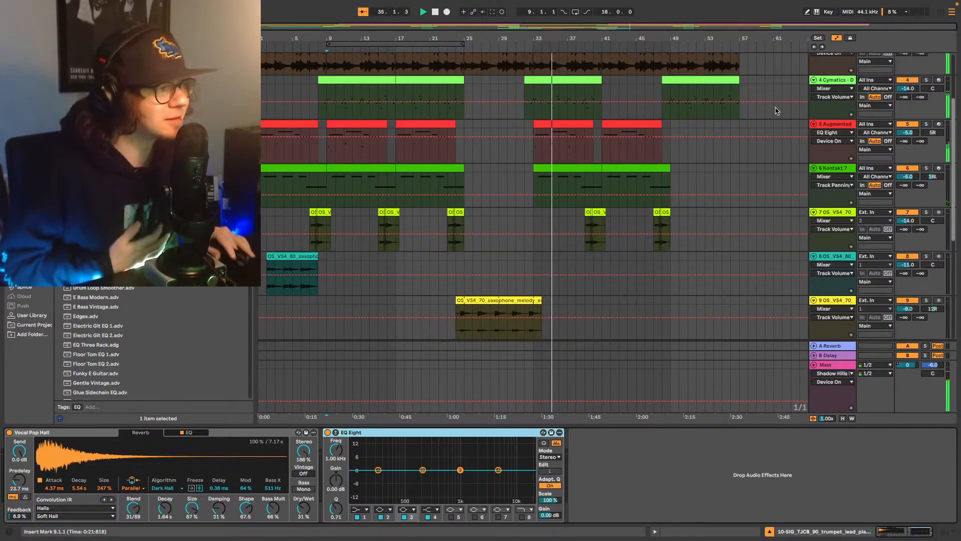
left_click(948, 532)
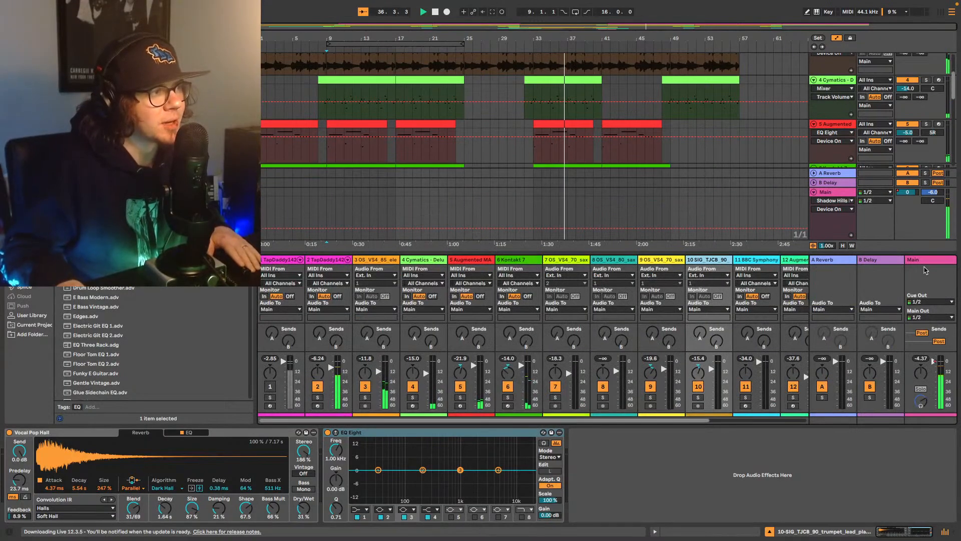
left_click(925, 262)
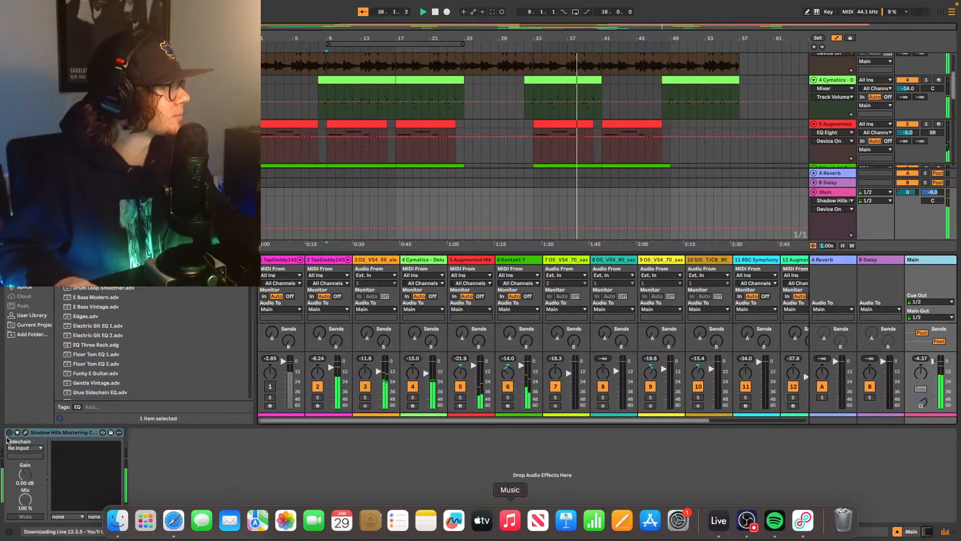
left_click(8, 435)
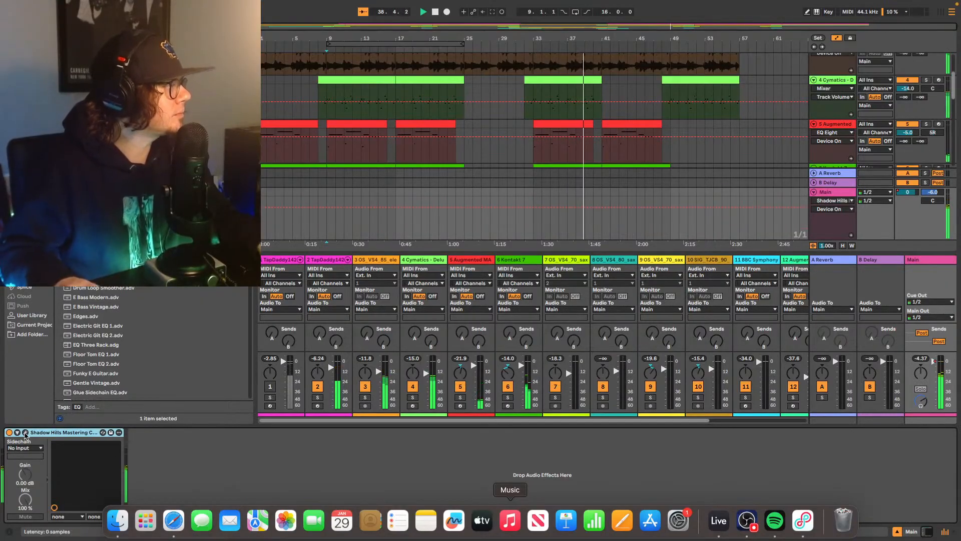
left_click(25, 432)
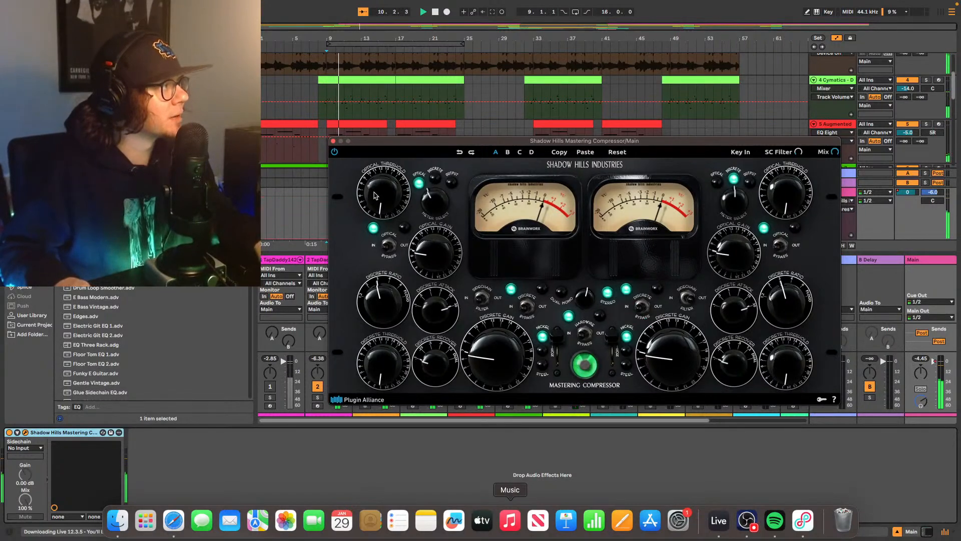
Step: Raise the first channel's optical and discrete thresholds and gains on the Shadow Hills Mastering Compressor, and close its window
left_click_drag(375, 195, 390, 145)
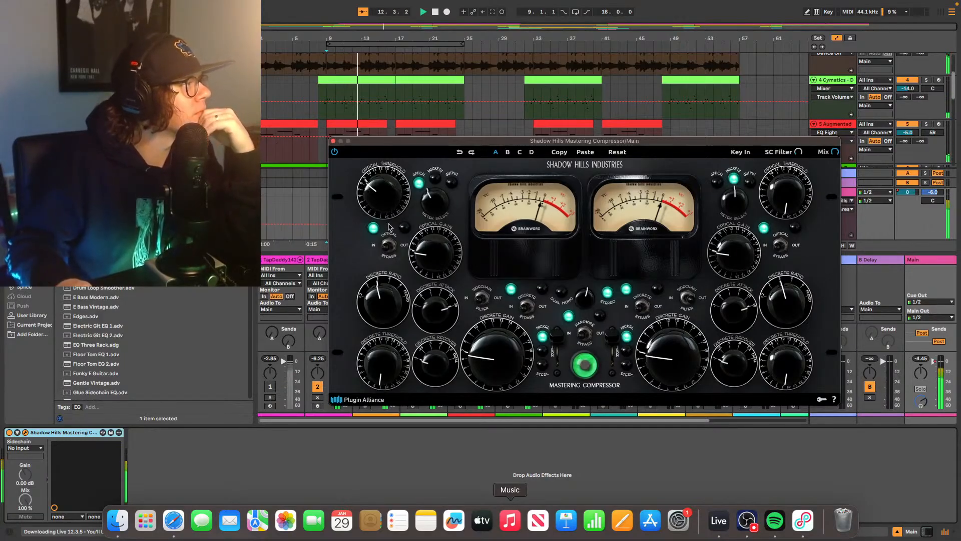
left_click_drag(383, 356, 400, 290)
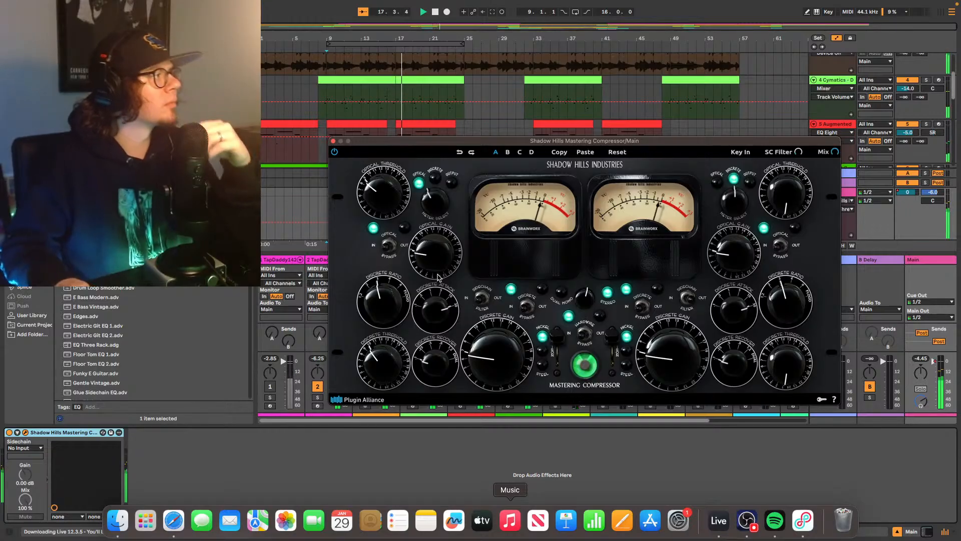
left_click_drag(438, 277, 446, 249)
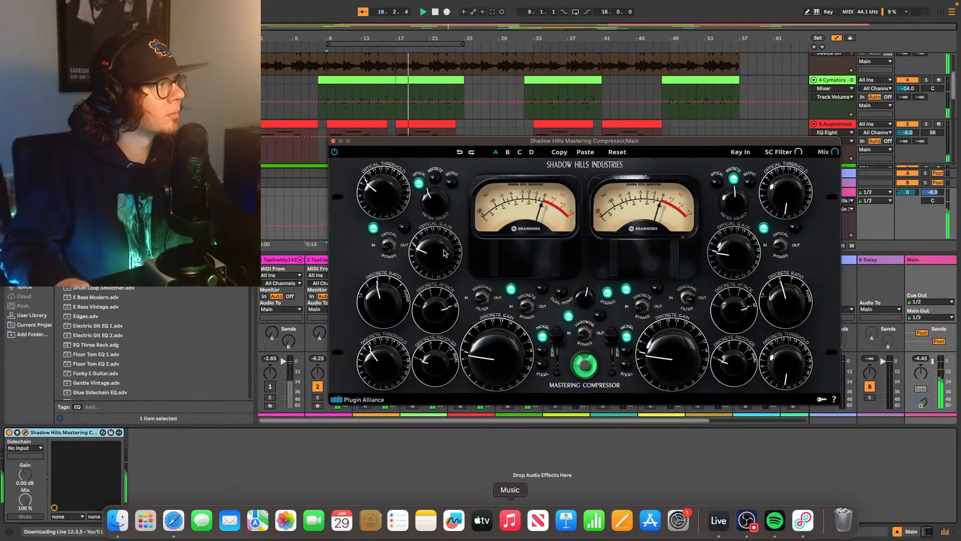
left_click_drag(488, 379, 490, 357)
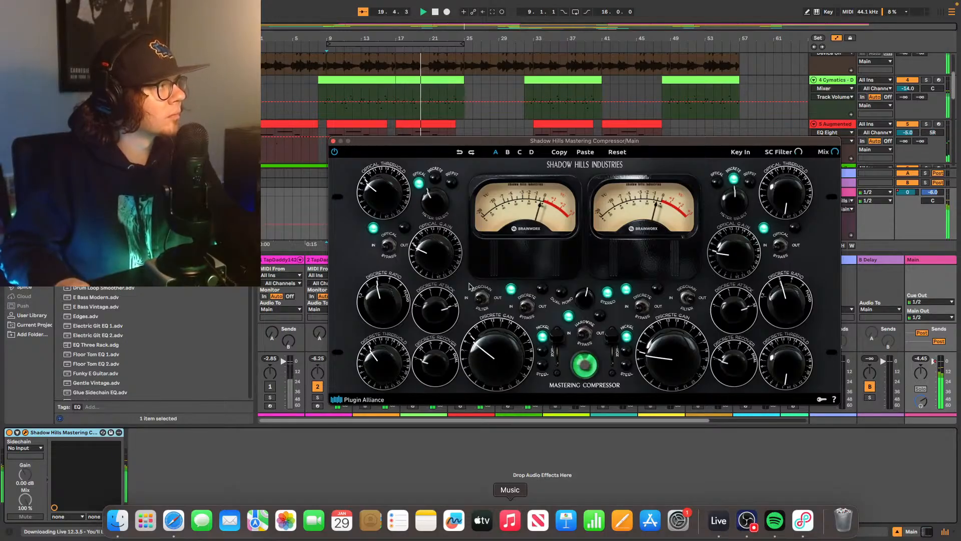
left_click_drag(446, 241, 442, 245)
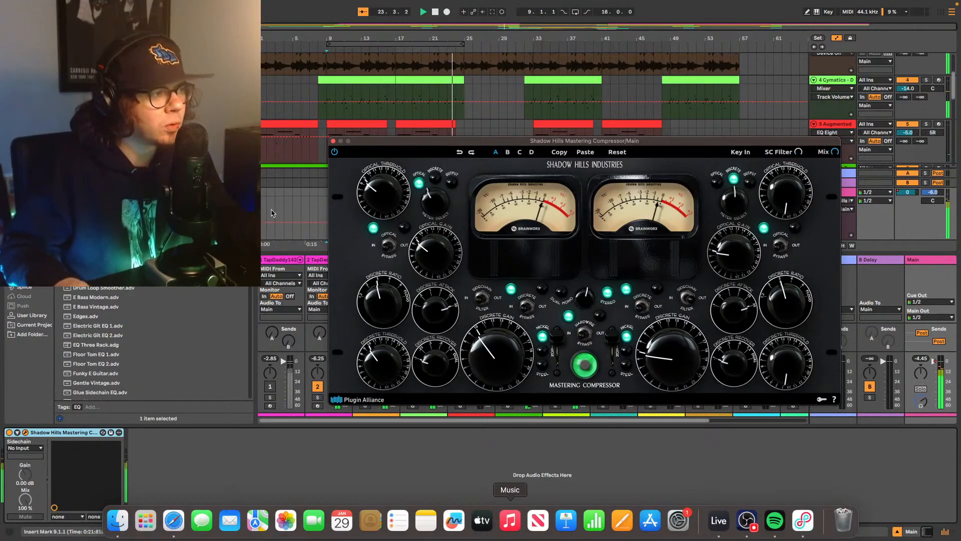
left_click(333, 142)
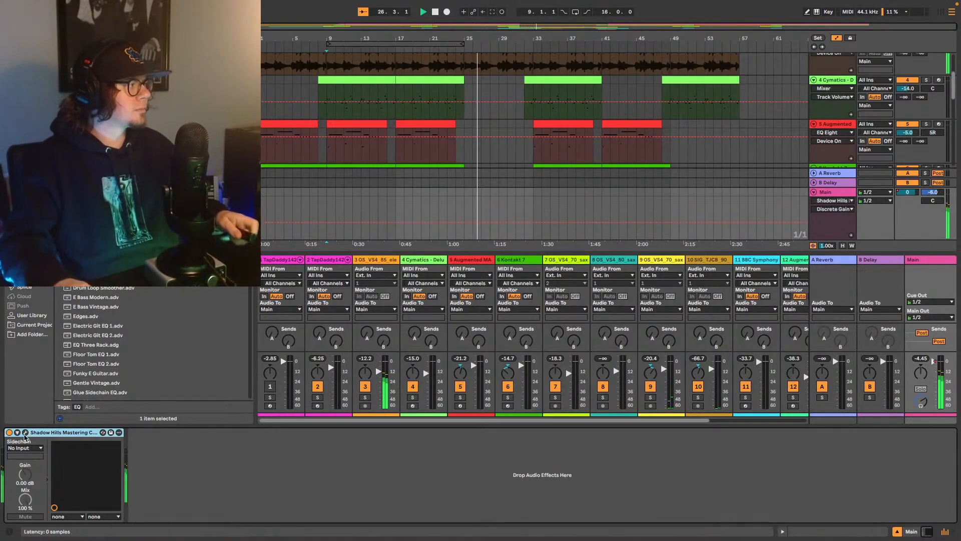
Step: Add the UADx Oxide Tape Recorder after the compressor on the Main track, leaving only the tape recorder's window open
left_click(25, 432)
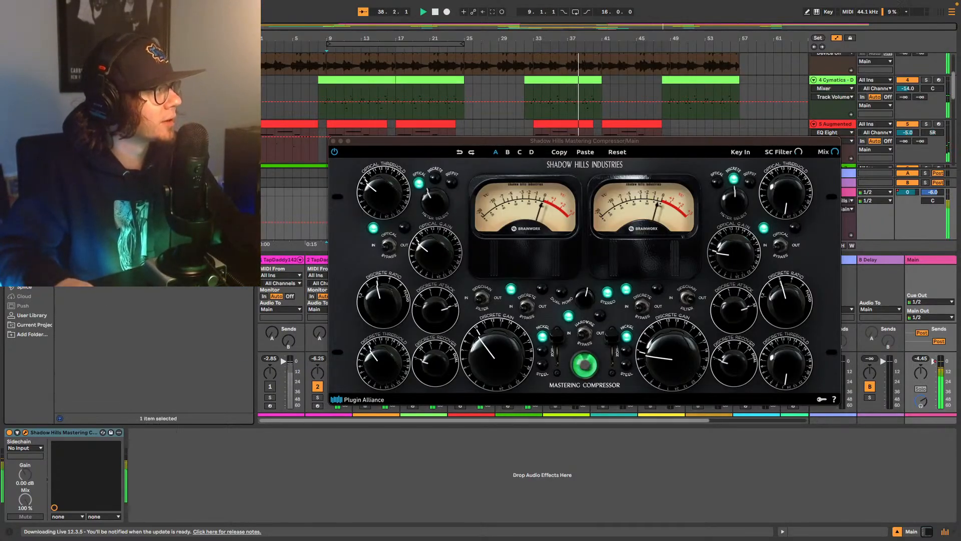
left_click_drag(150, 100, 209, 465)
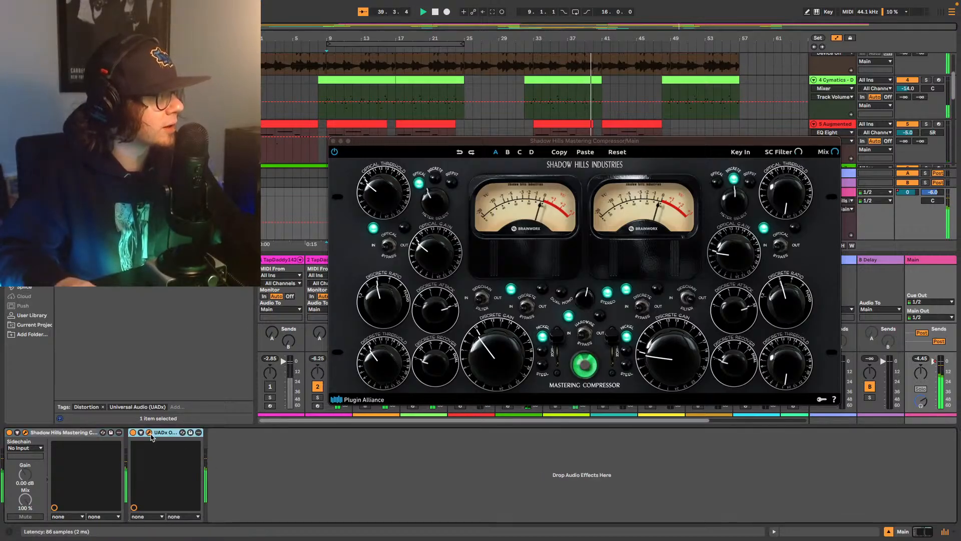
left_click(334, 141)
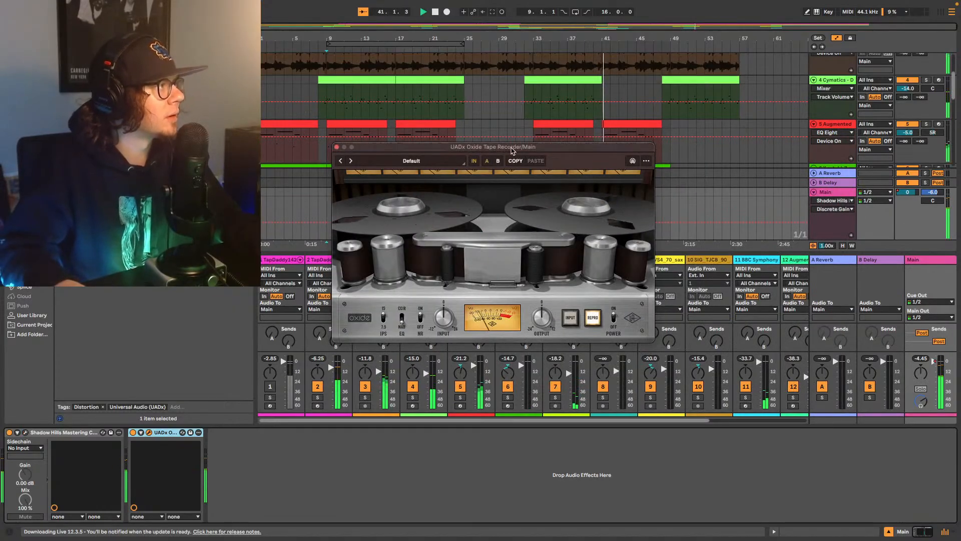
left_click_drag(508, 147, 525, 133)
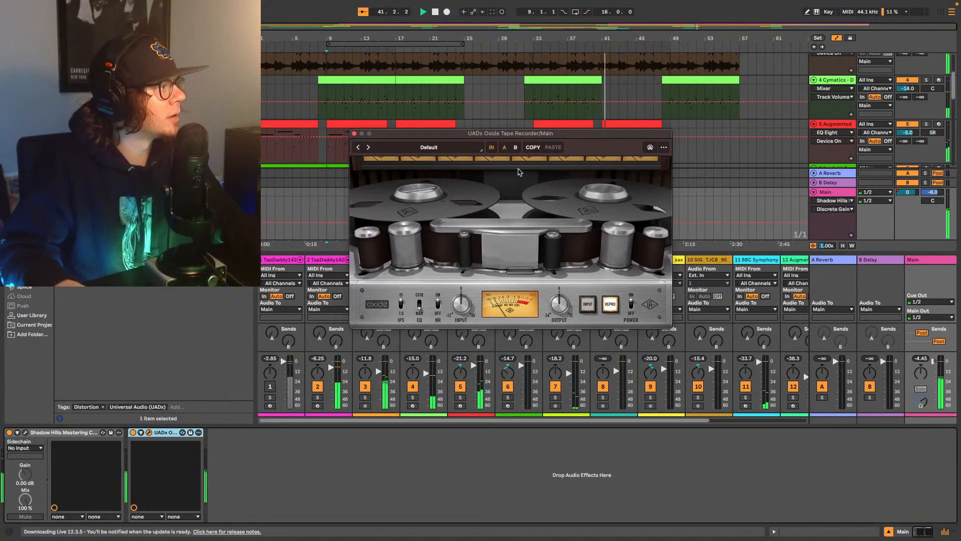
Step: Switch the Oxide Tape Recorder's emphasis EQ, try its input and output levels during playback, and close its window
left_click(419, 307)
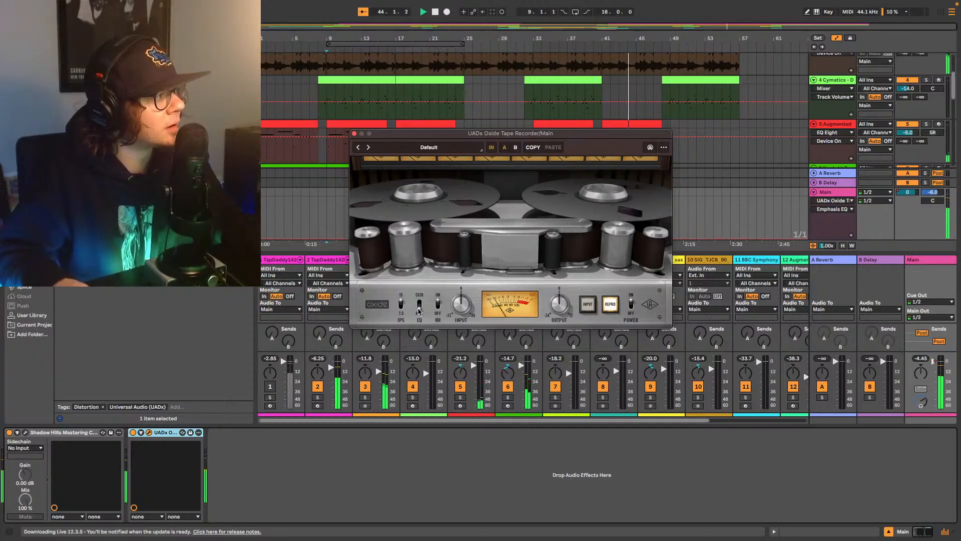
key("space")
key("space")
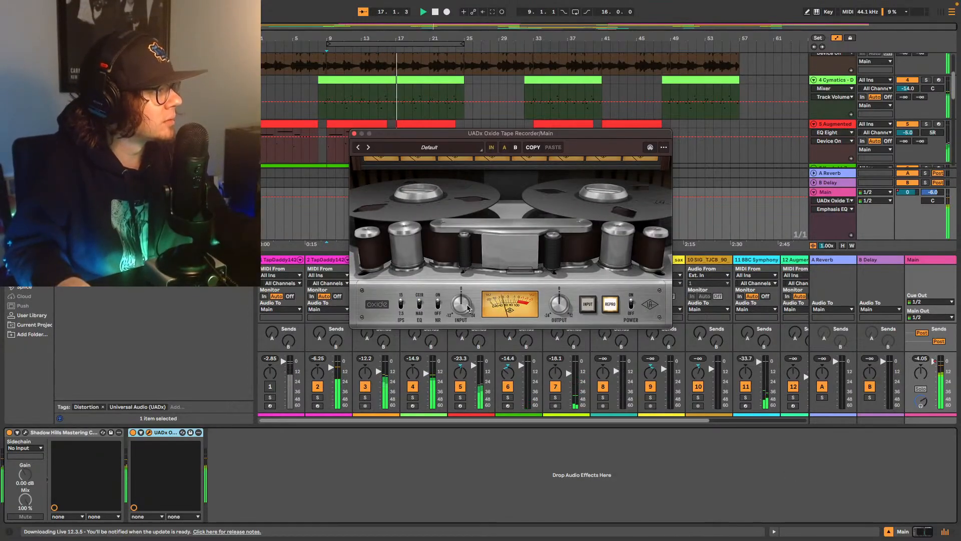
left_click(465, 309)
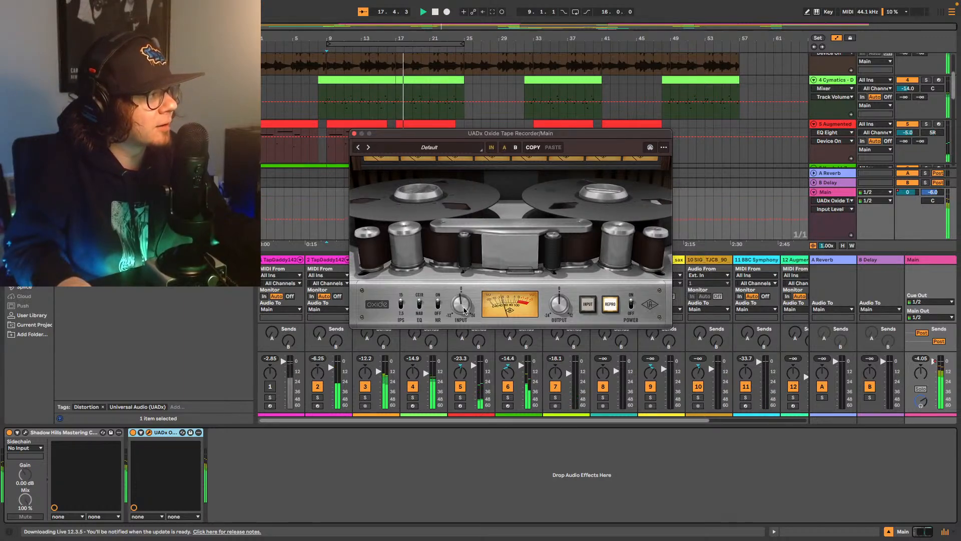
left_click(567, 306)
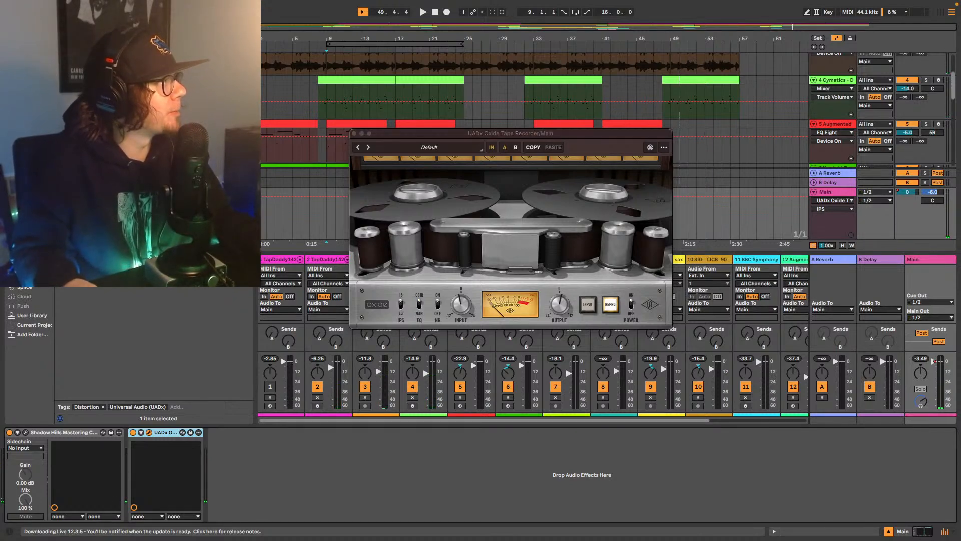
left_click(354, 133)
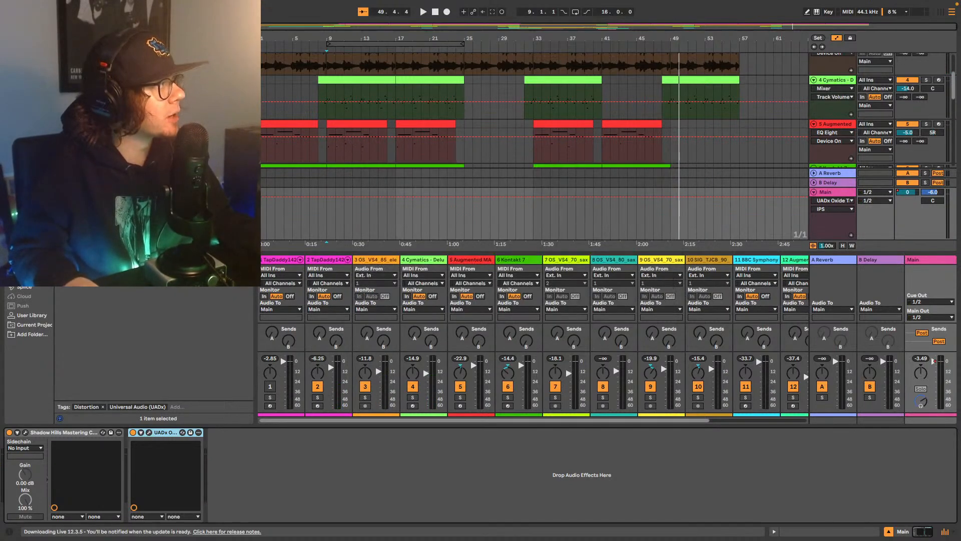
mouse_move(54, 4)
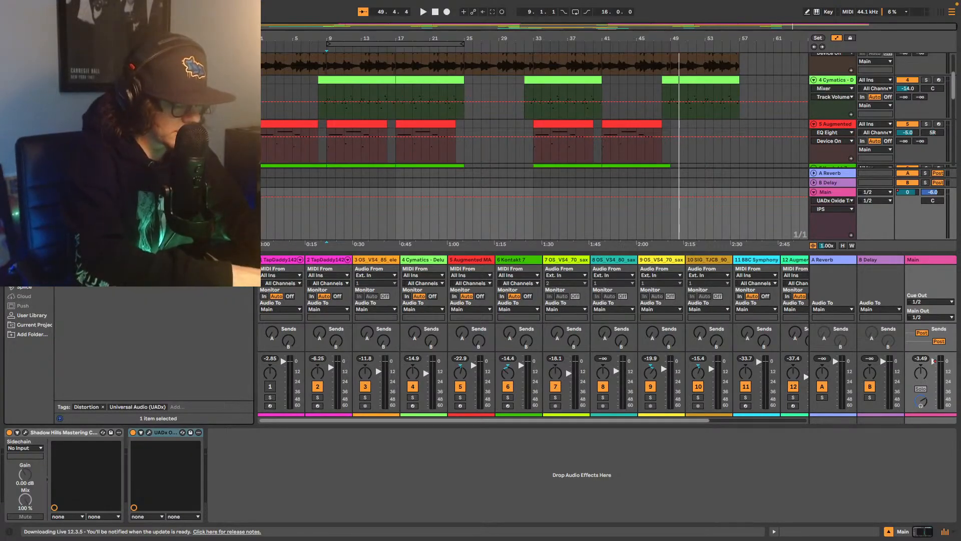
Step: Add the Soundtoys Little Radiator after the tape recorder on the Main track, with its noise off and mix fully dry
type("pro")
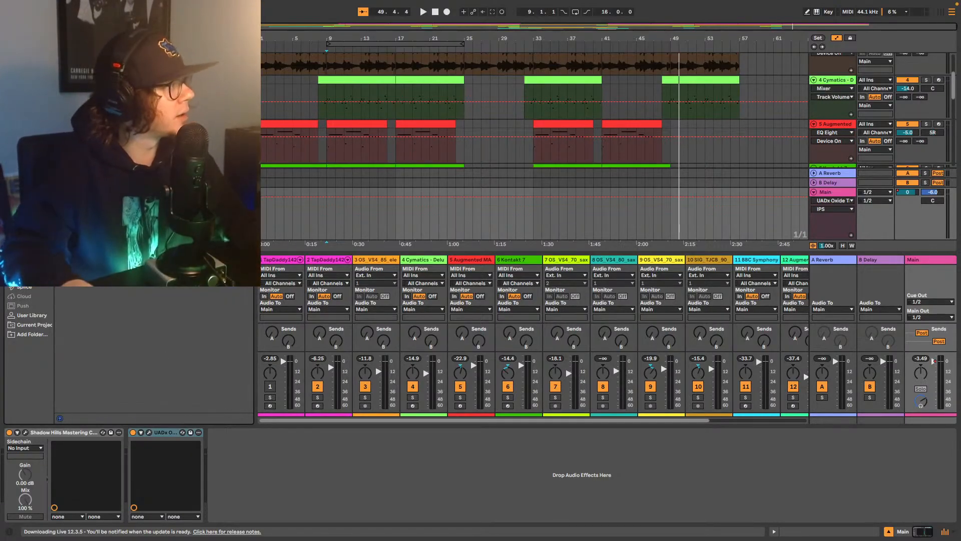
left_click_drag(101, 65, 288, 447)
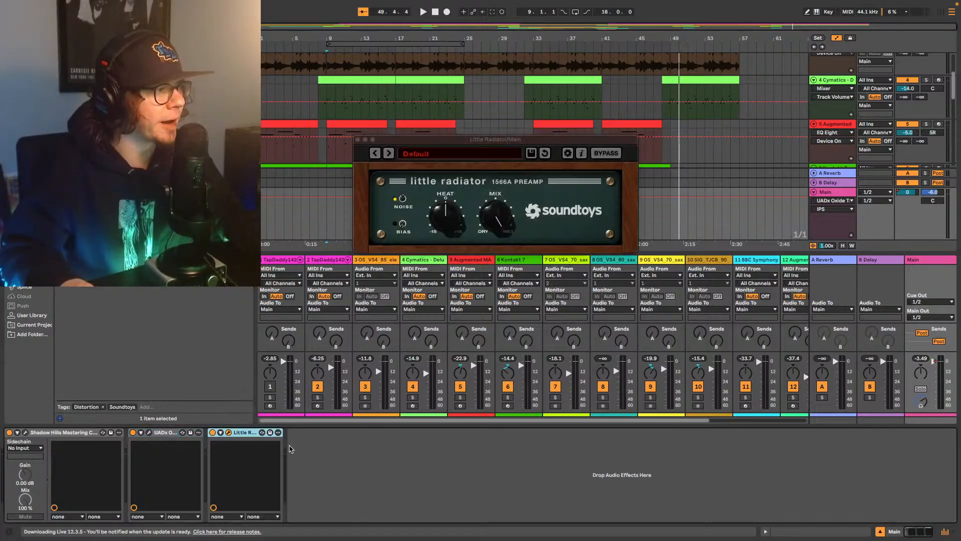
left_click(402, 198)
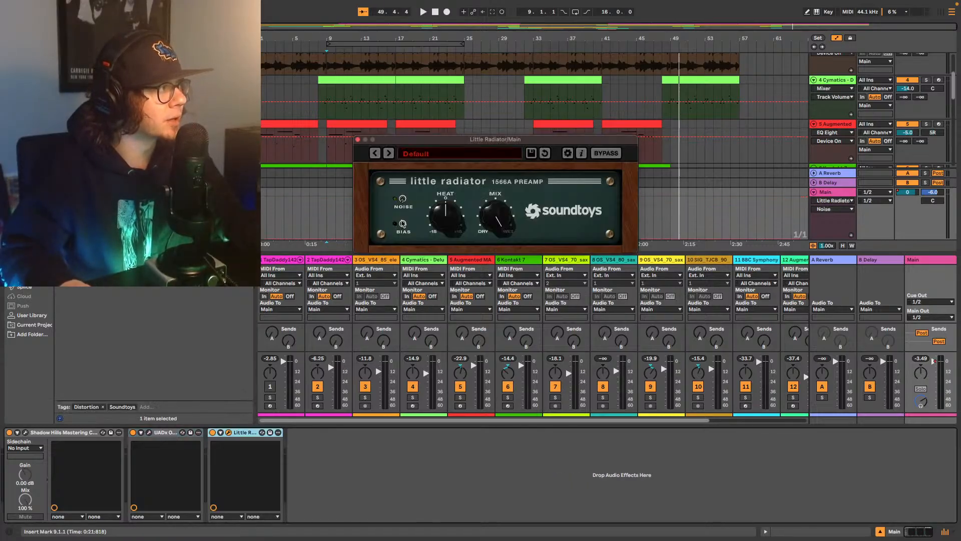
left_click_drag(463, 140, 461, 142)
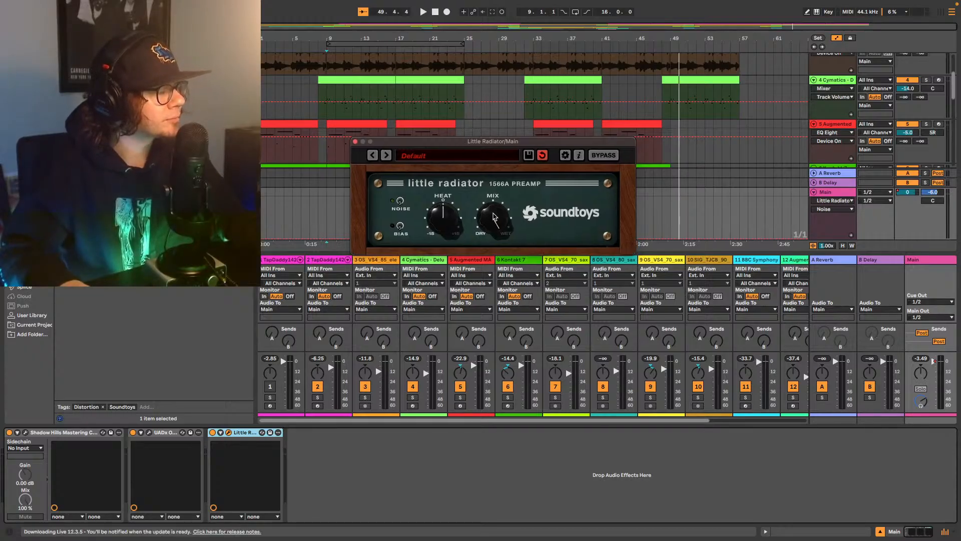
left_click_drag(494, 216, 490, 337)
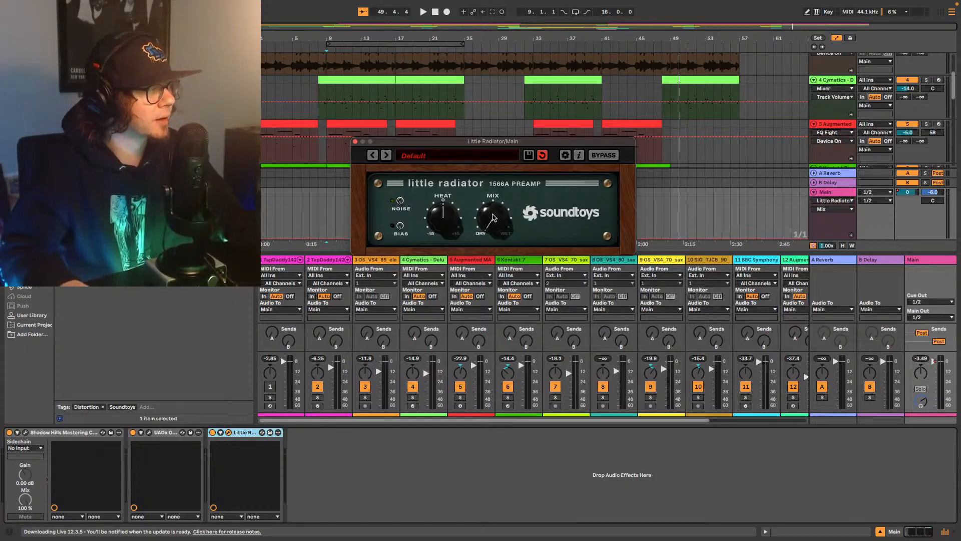
Step: Raise the Little Radiator's heat slightly during playback and blend its mix from fully dry to a partly wet setting by ear
key("space")
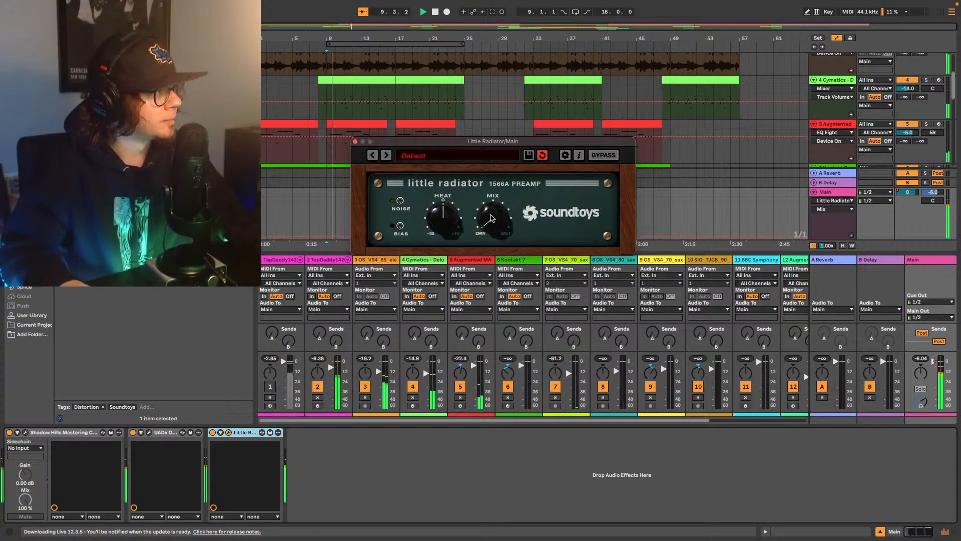
left_click_drag(491, 214, 497, 195)
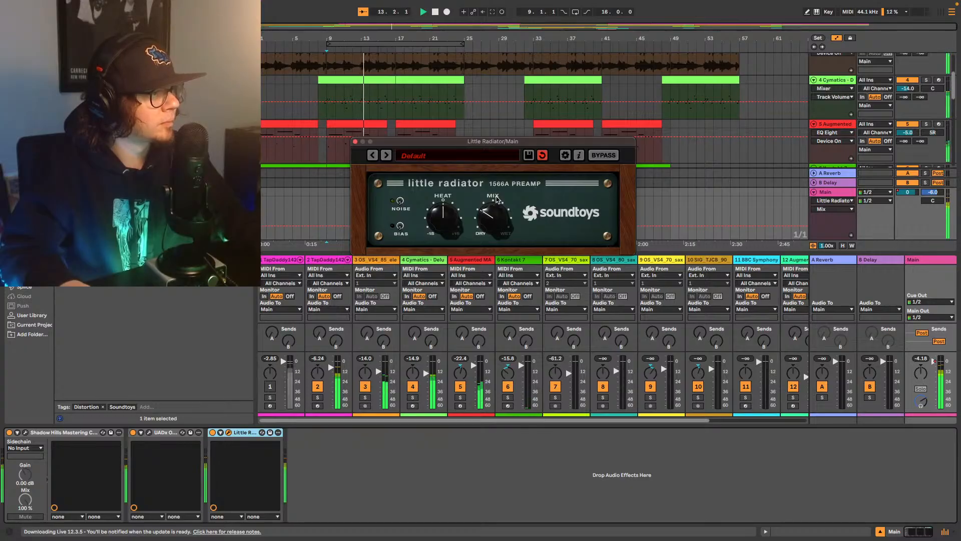
left_click_drag(497, 199, 493, 207)
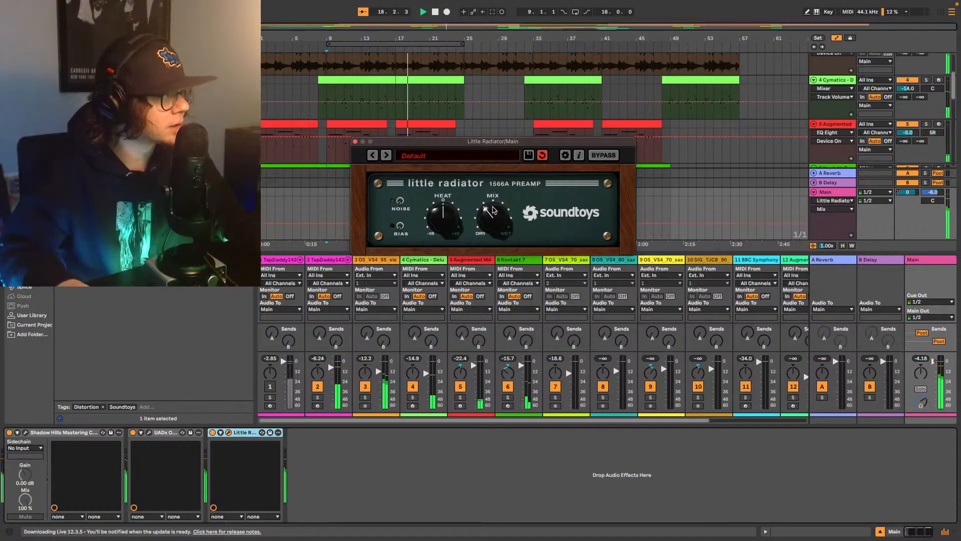
left_click_drag(494, 206, 488, 278)
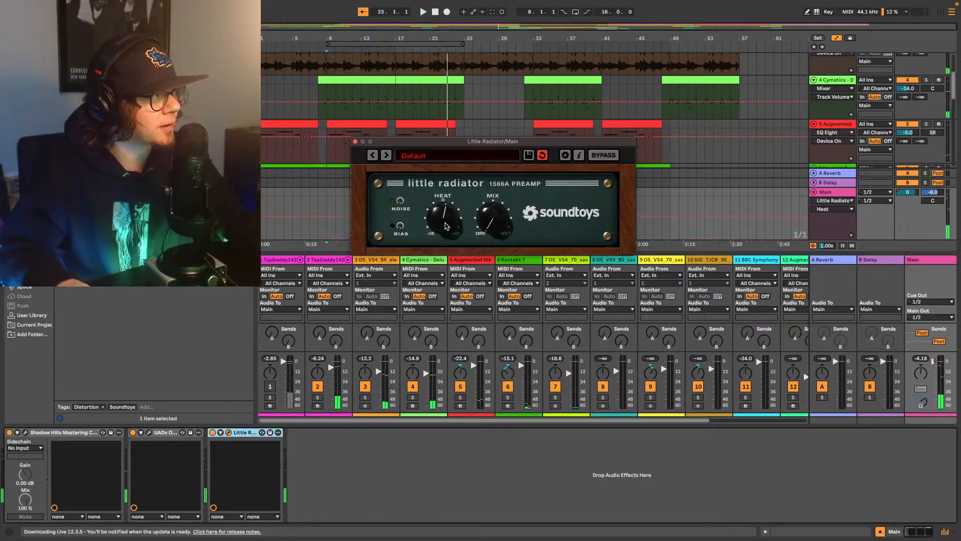
key("space")
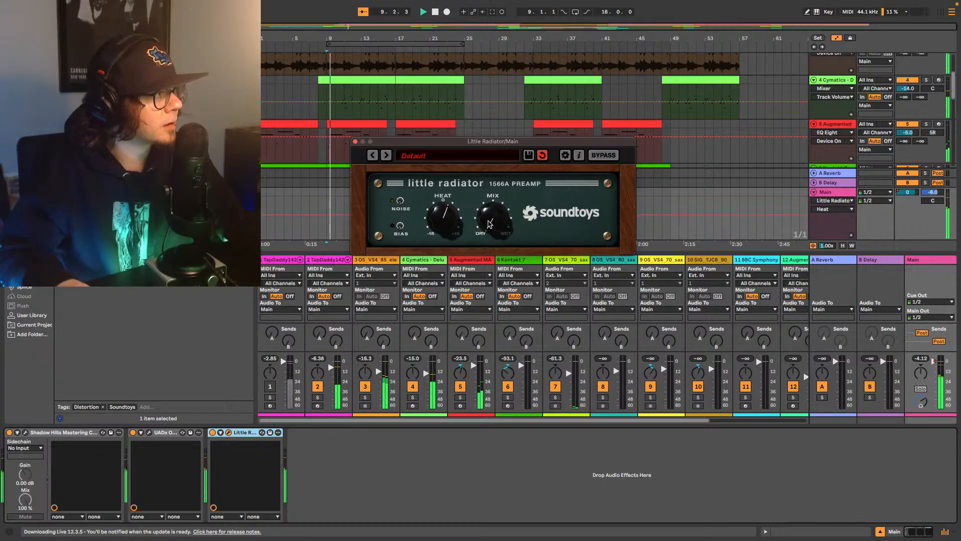
left_click(493, 217)
left_click_drag(493, 218, 497, 201)
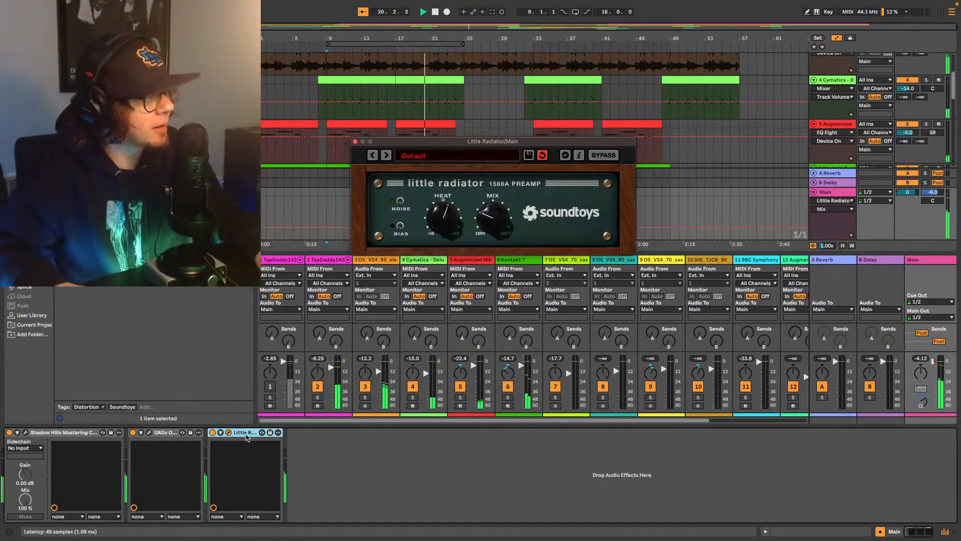
Step: Compare the playing mix with the Little Radiator off and on, and restart playback from the beginning of the song
left_click(212, 433)
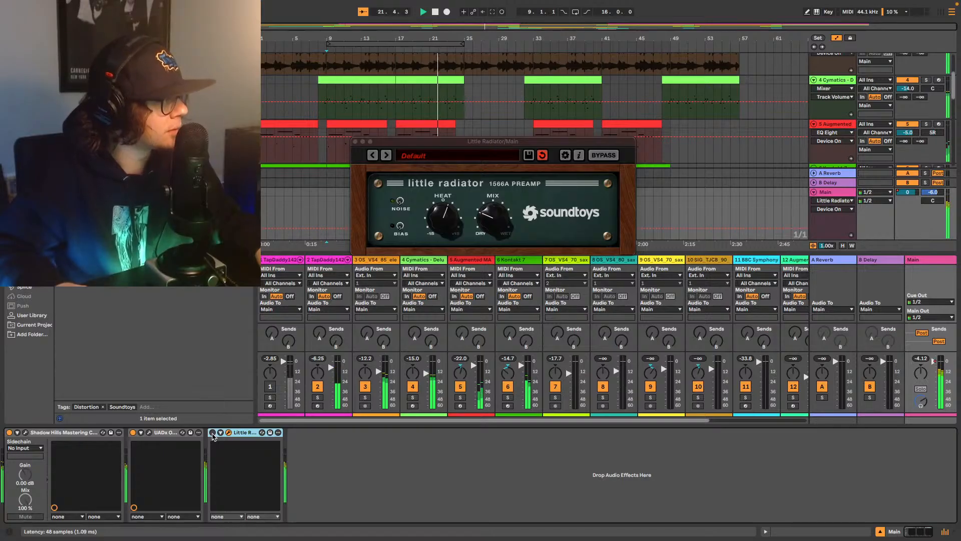
left_click(212, 434)
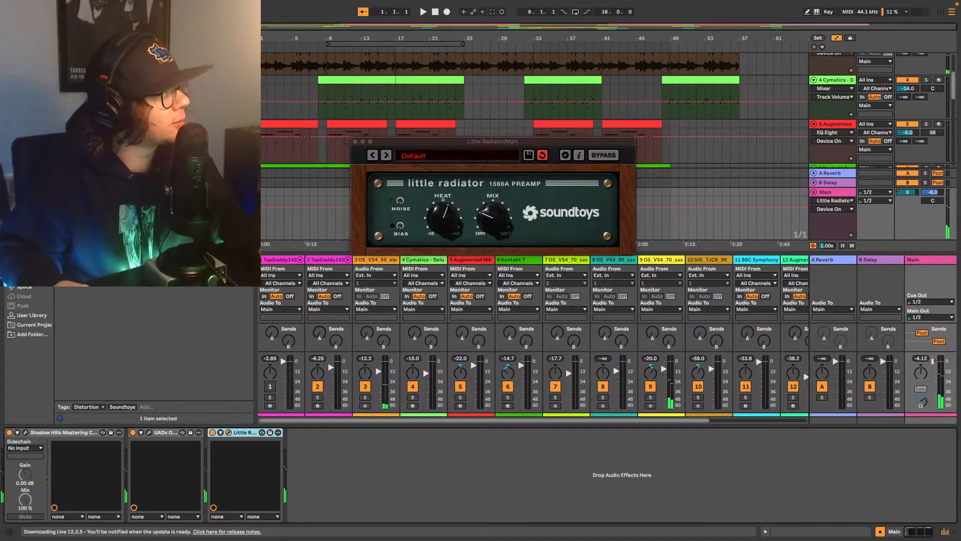
key("space")
key("space")
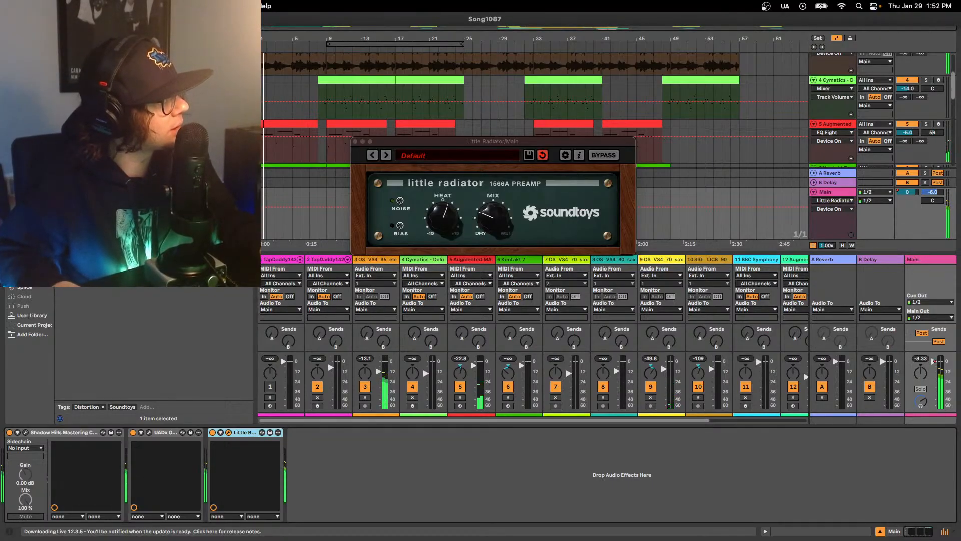
Step: Save the Live Set under the new name "Song1087 Mix V1" in the Song13 Project folder
key("super+shift+s")
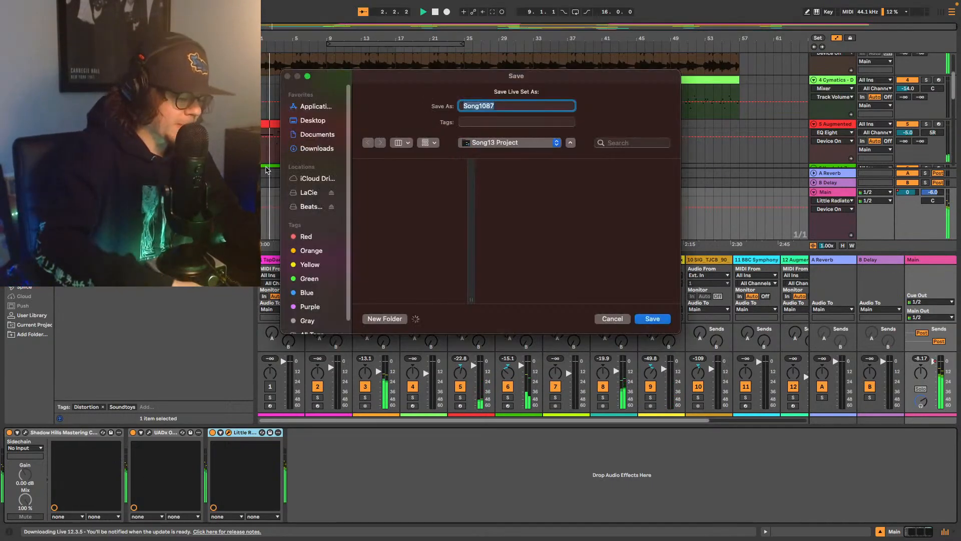
type("So")
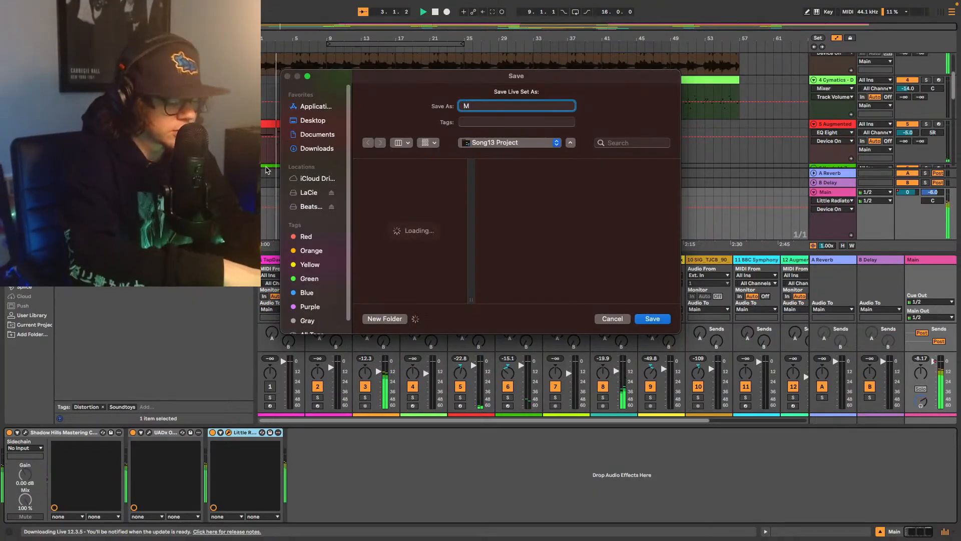
type("ng10")
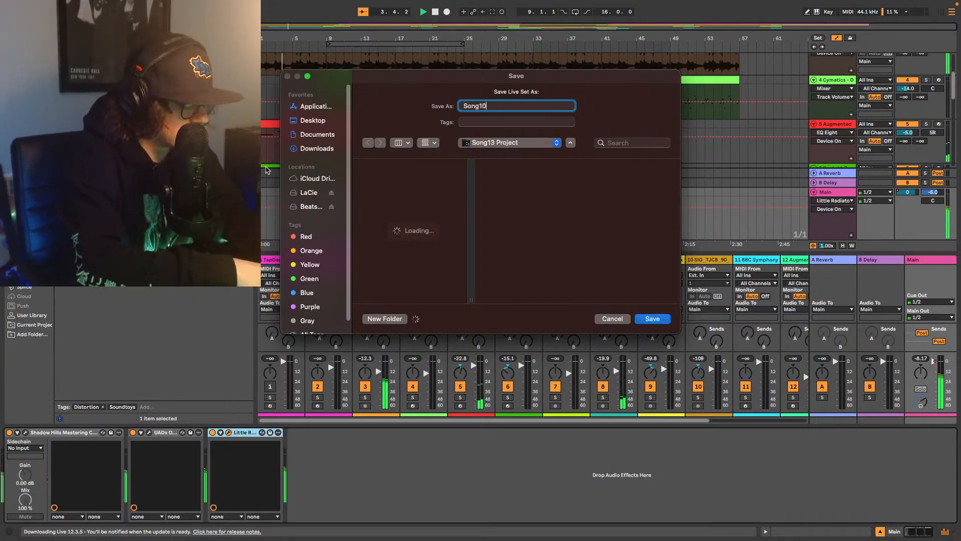
type("87 Mix V1")
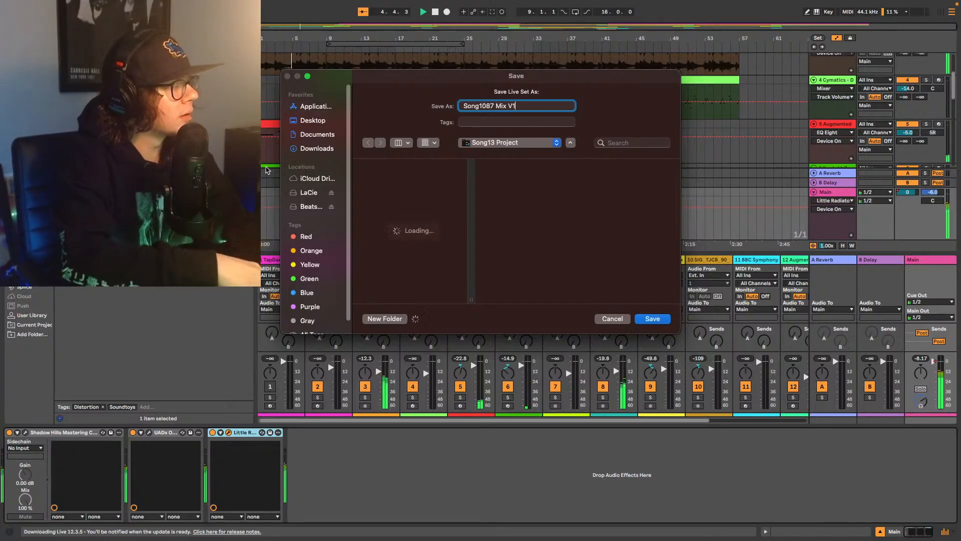
key("Return")
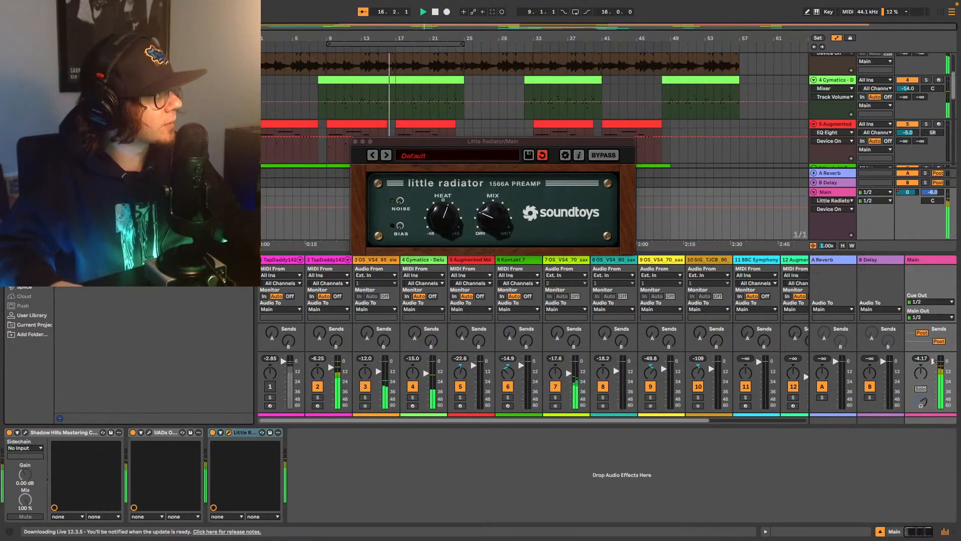
Step: Measure the song's loudness with Youlean Loudness Meter 2 added after the Little Radiator, and close both plug-in windows
left_click_drag(95, 68, 404, 475)
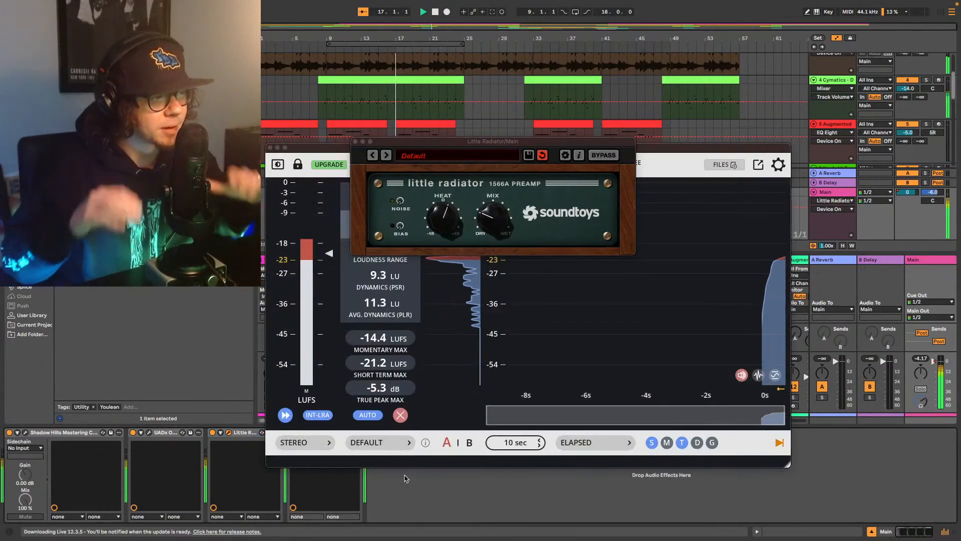
left_click_drag(690, 152, 700, 178)
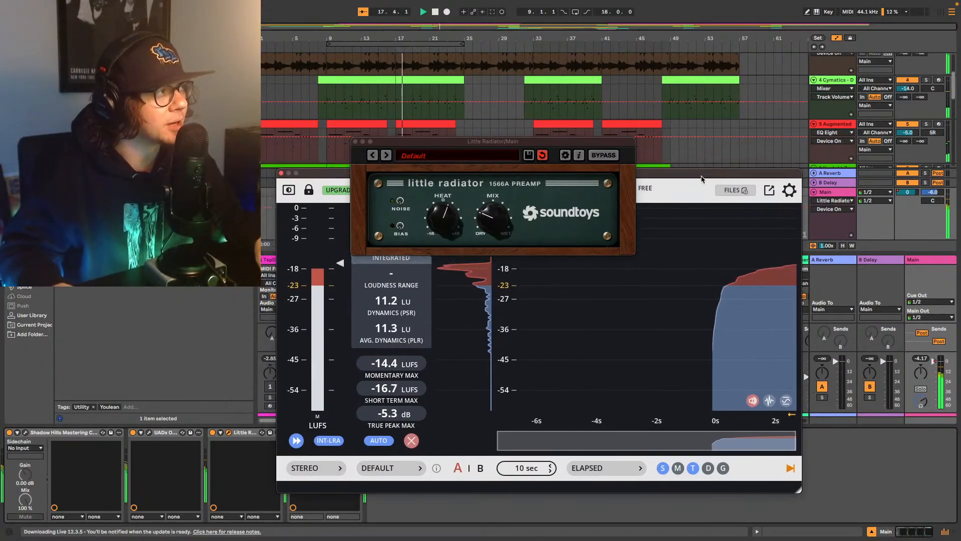
left_click_drag(491, 143, 478, 57)
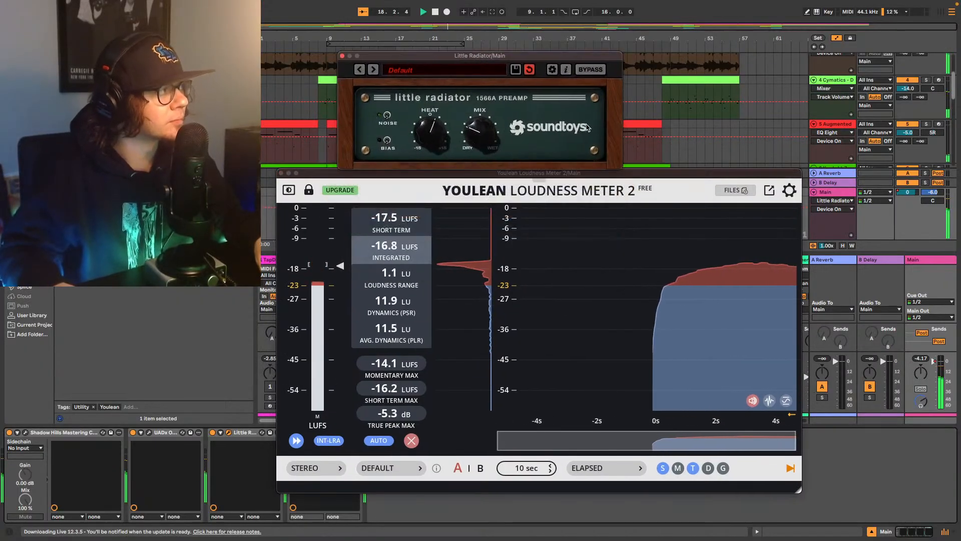
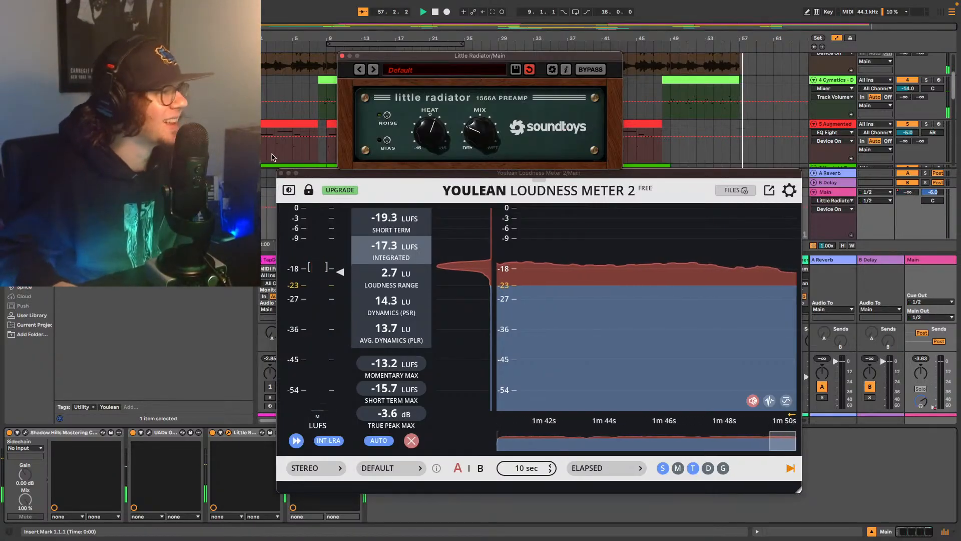
left_click(281, 174)
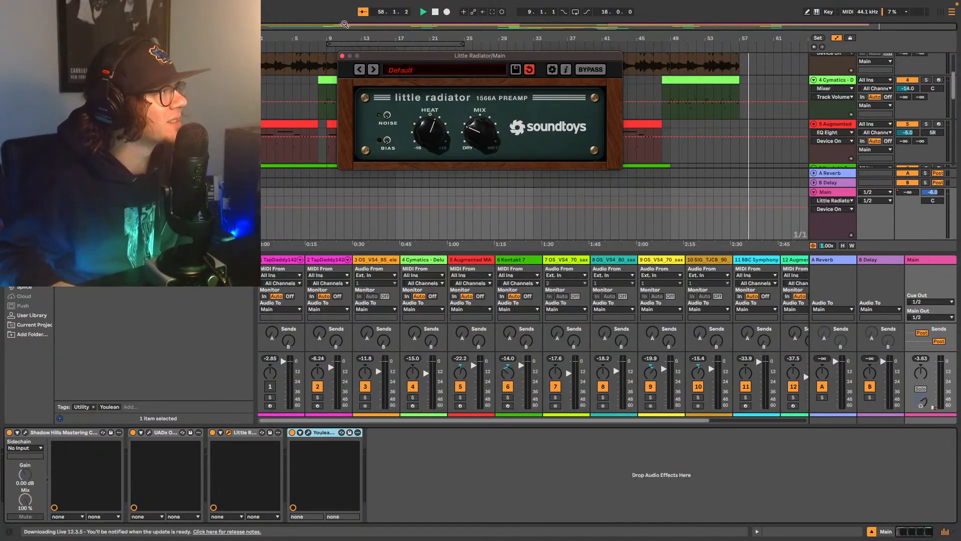
left_click(342, 55)
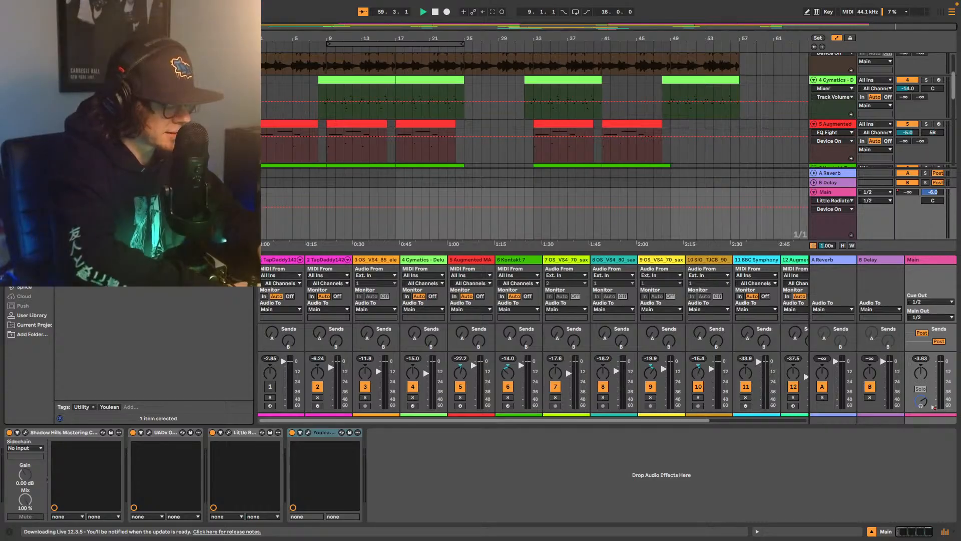
Step: Add a Utility at the end of the Main track's device chain and set its gain to 3.6 dB
key("super+f")
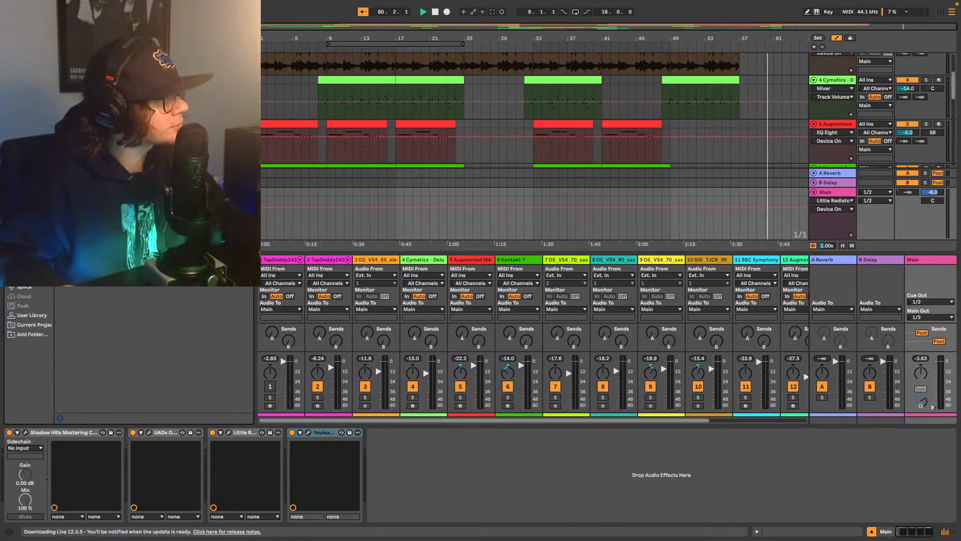
left_click_drag(90, 65, 413, 460)
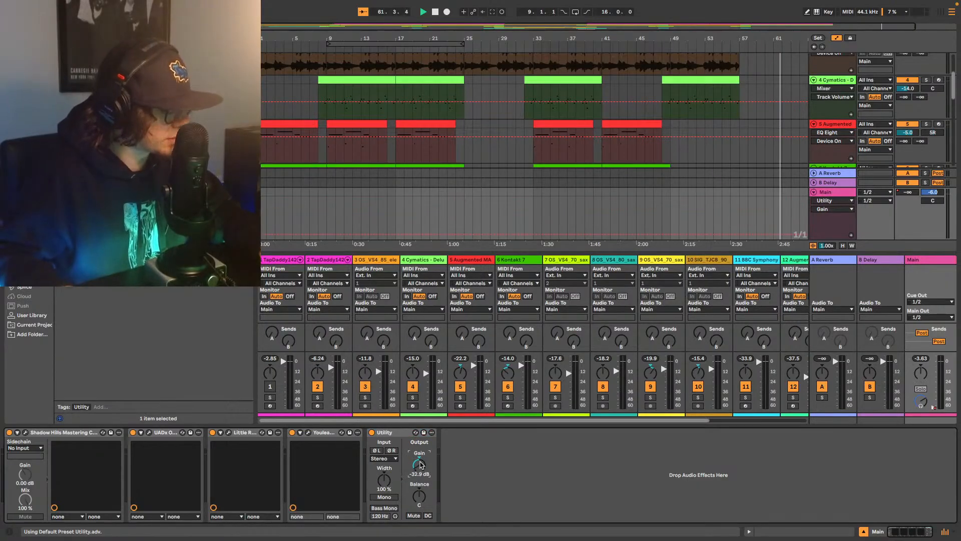
type("3.6")
key("Return")
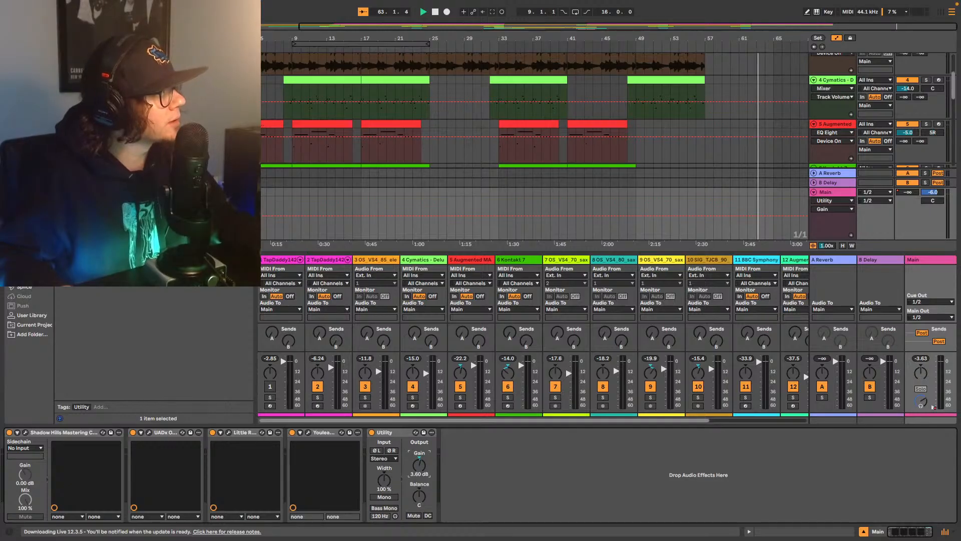
Step: Search the browser for a limiter and add the default Limiter after the Utility on the Main track
key("super+f")
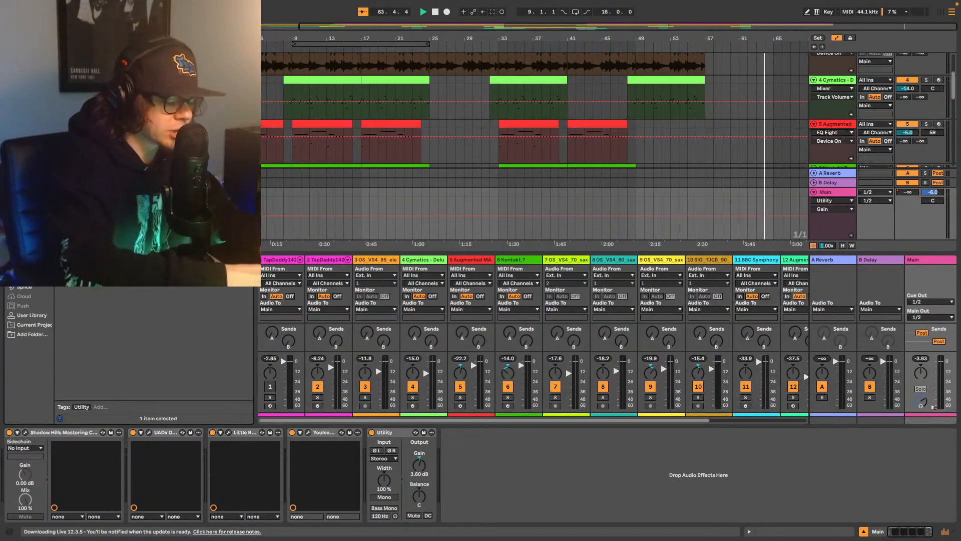
type("limiter")
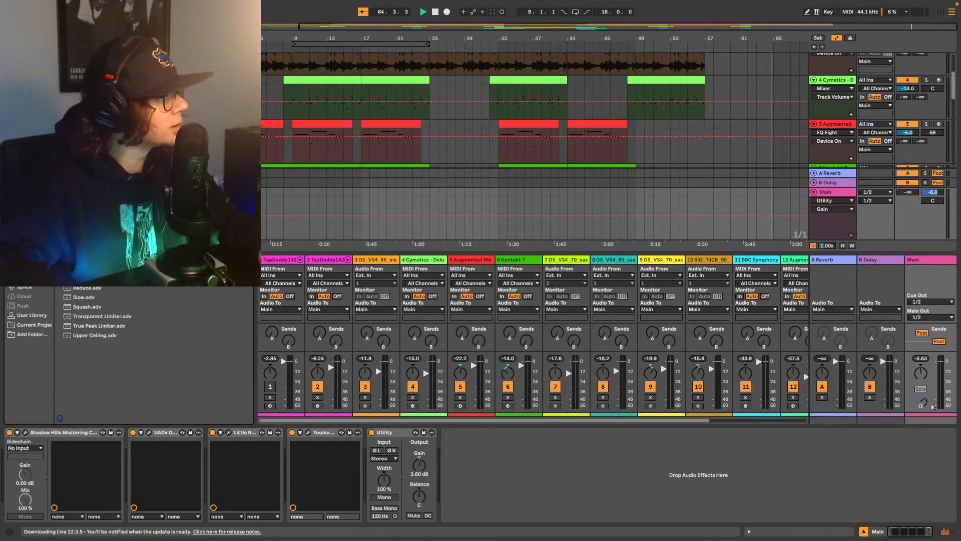
left_click_drag(83, 150, 503, 451)
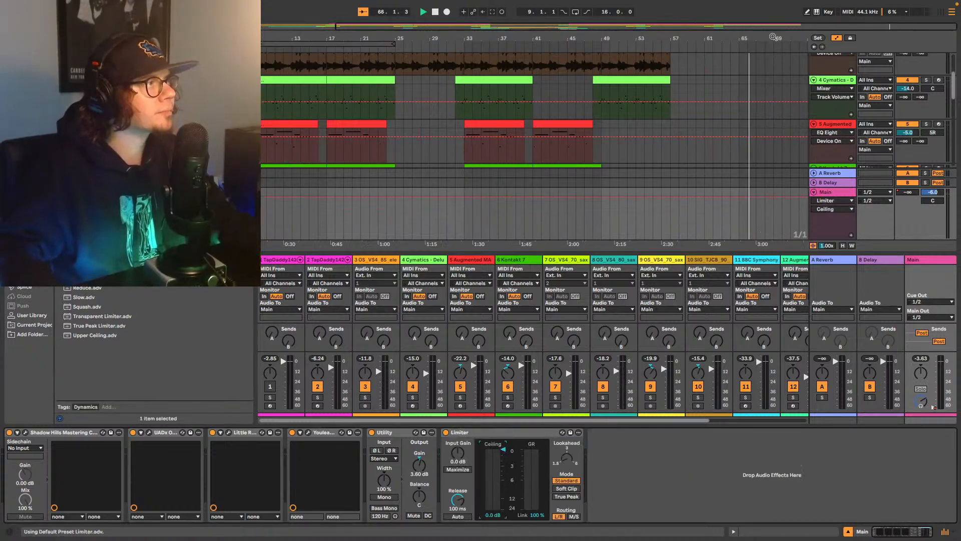
Step: Move the Youlean Loudness Meter behind the Limiter, and open its window while playing the song from the start
key("space")
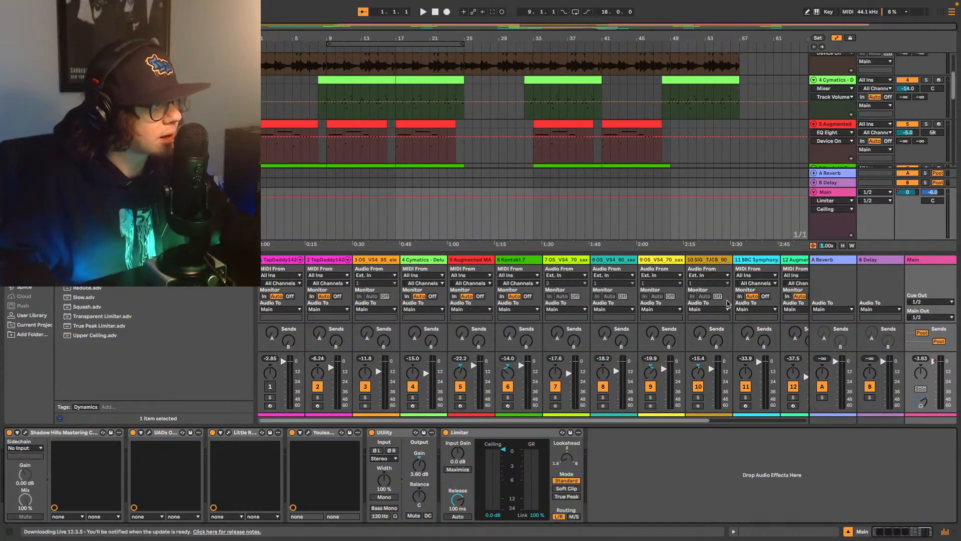
left_click_drag(322, 433, 559, 453)
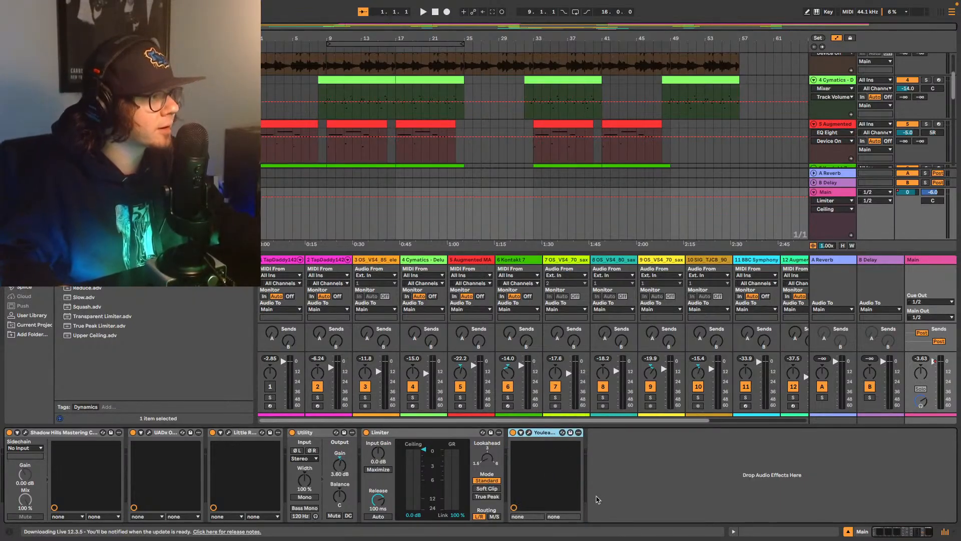
mouse_move(594, 538)
key("space")
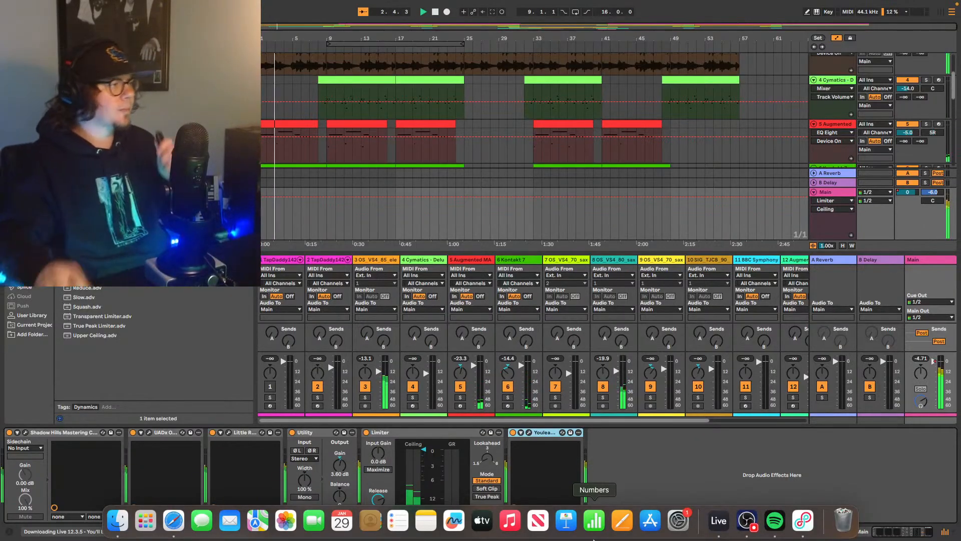
left_click(530, 432)
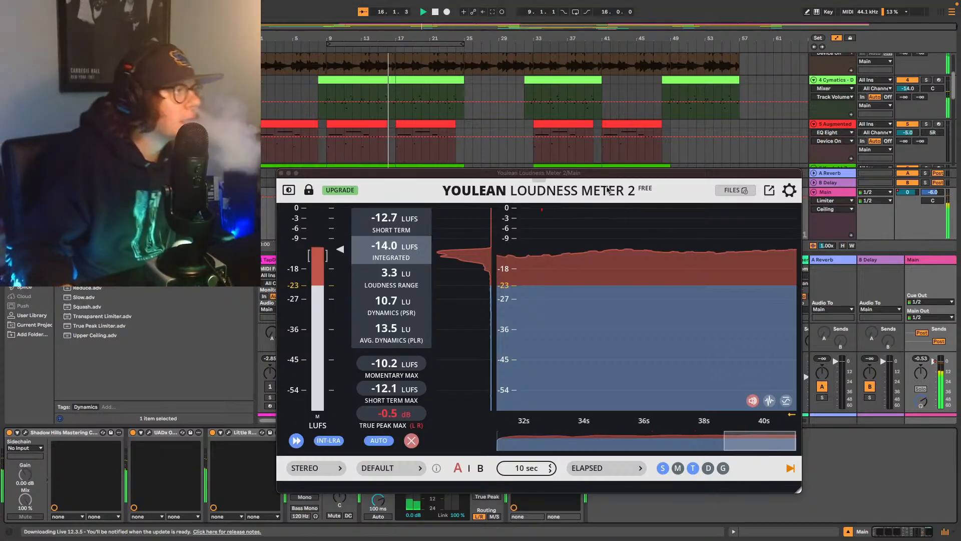
Step: Measure the limited song's loudness through to its end, close the loudness meter window and stop playback
left_click_drag(612, 175, 656, 98)
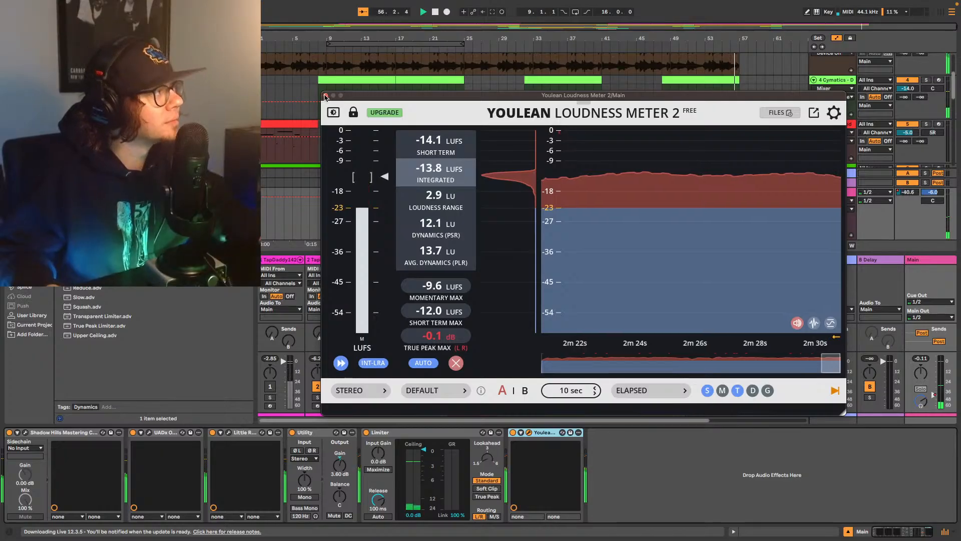
left_click(326, 96)
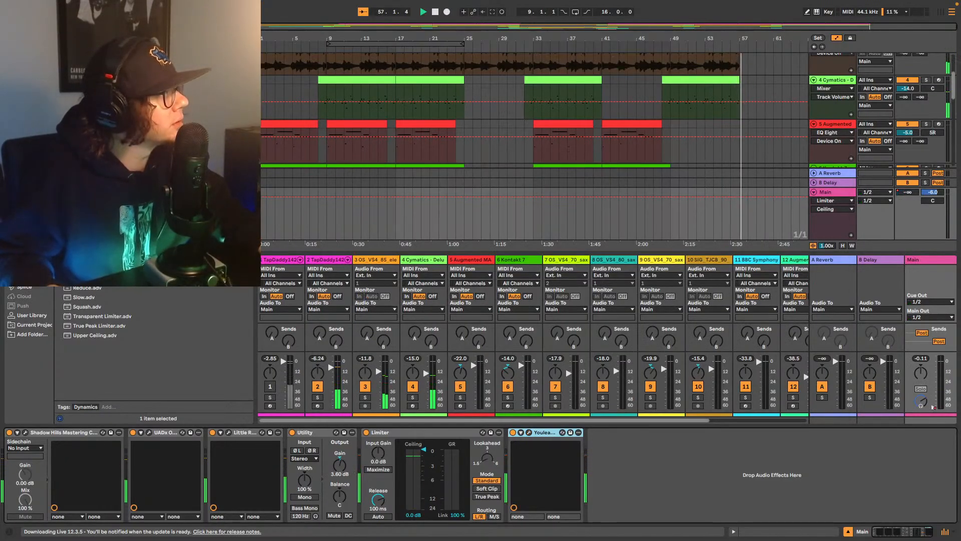
key("space")
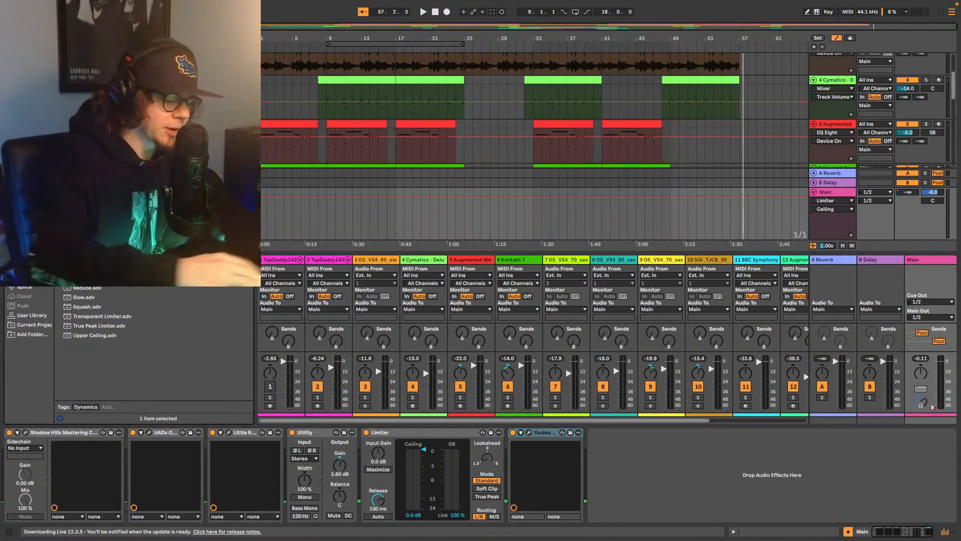
Step: Find Ozone 9 Elements in the browser and add it between the Limiter and the Youlean Loudness Meter on the Main track
key("super+f")
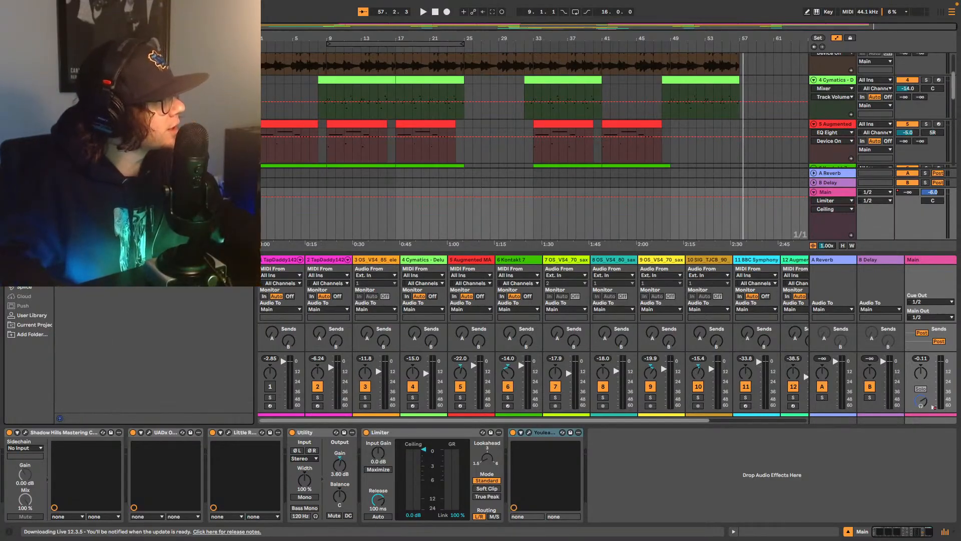
left_click_drag(160, 266, 507, 435)
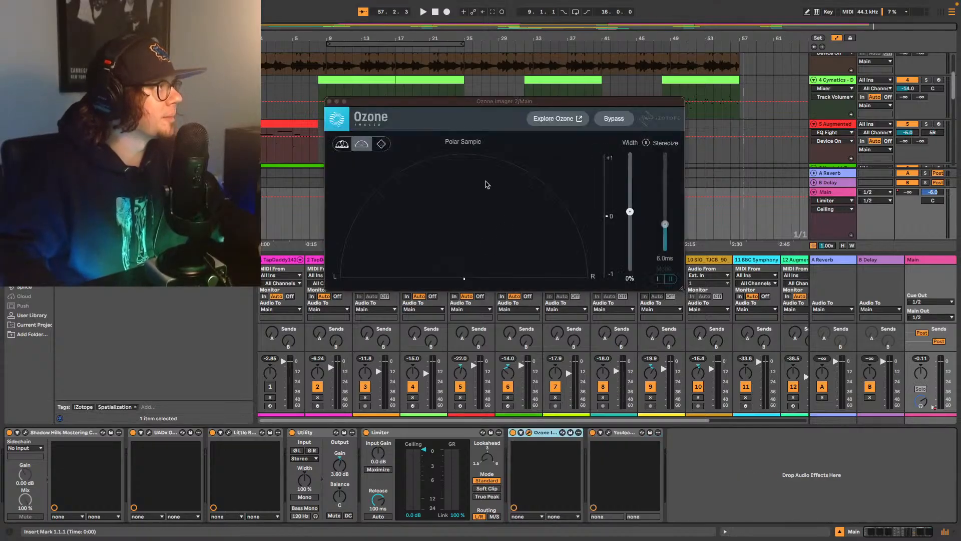
key("Delete")
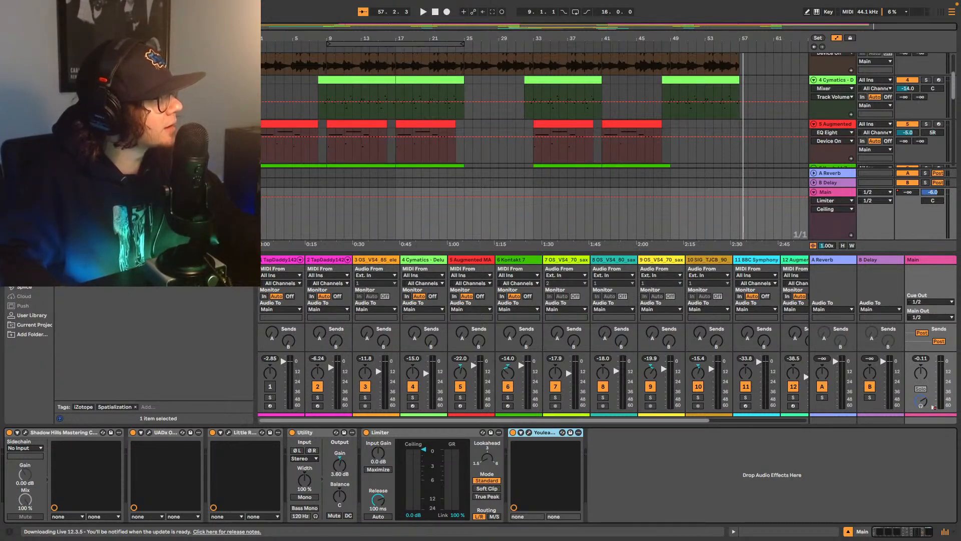
left_click(150, 251)
left_click_drag(150, 250, 509, 445)
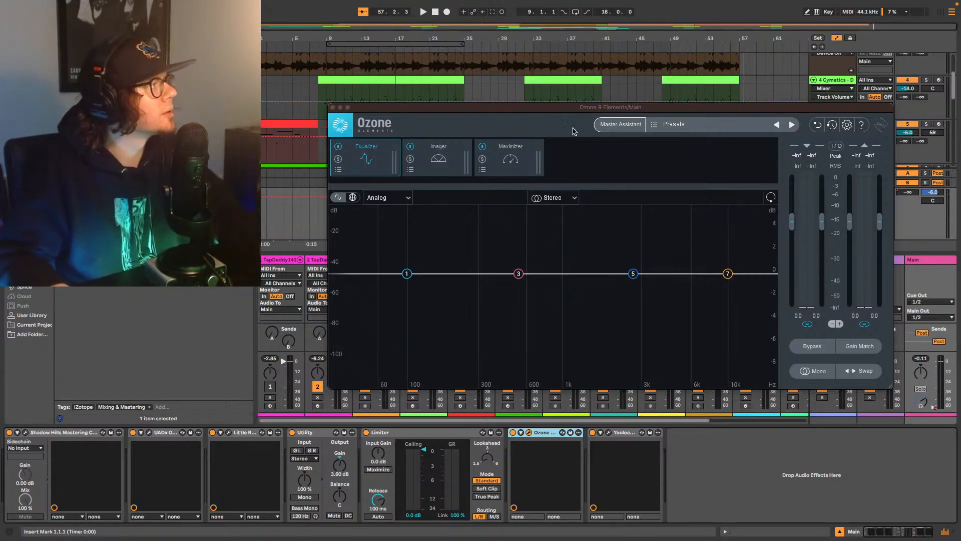
Step: Run Ozone's Master Assistant at Medium intensity for Streaming while playing from bar 9, and raise the Maximizer ceiling to 0.0 dB
left_click(326, 90)
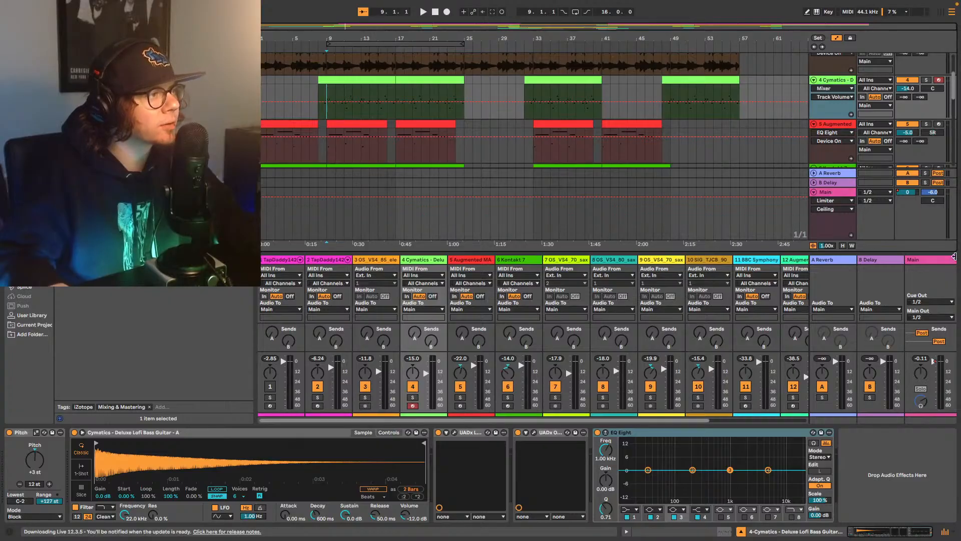
left_click(801, 204)
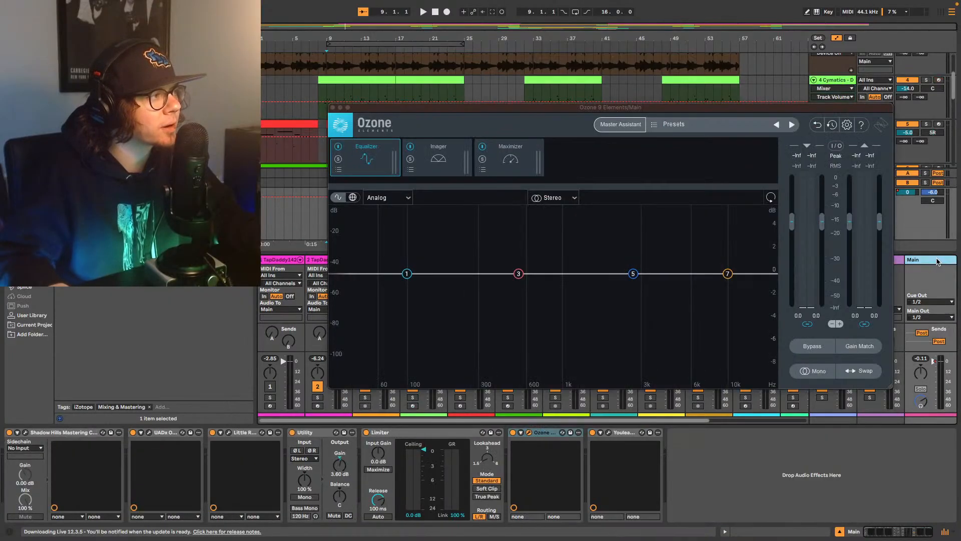
left_click(619, 124)
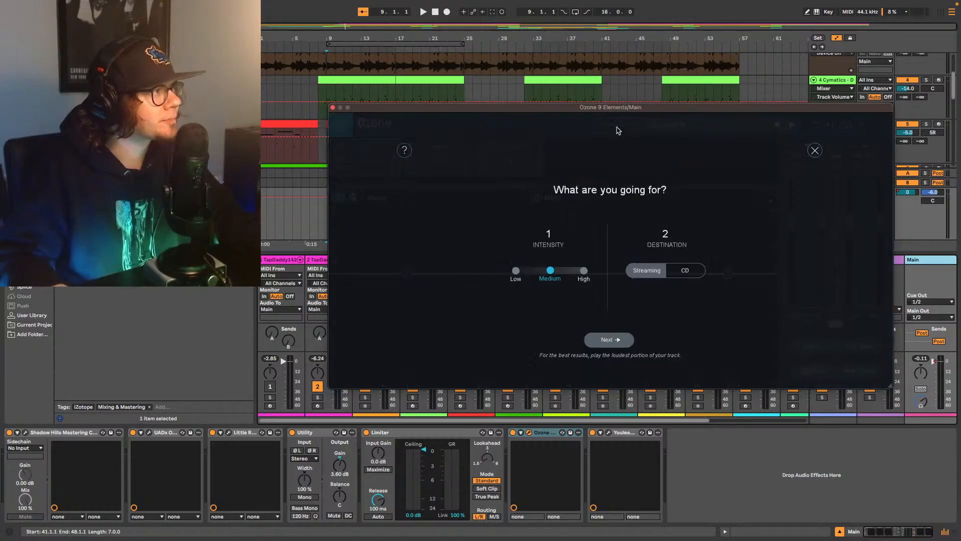
left_click(605, 340)
key("space")
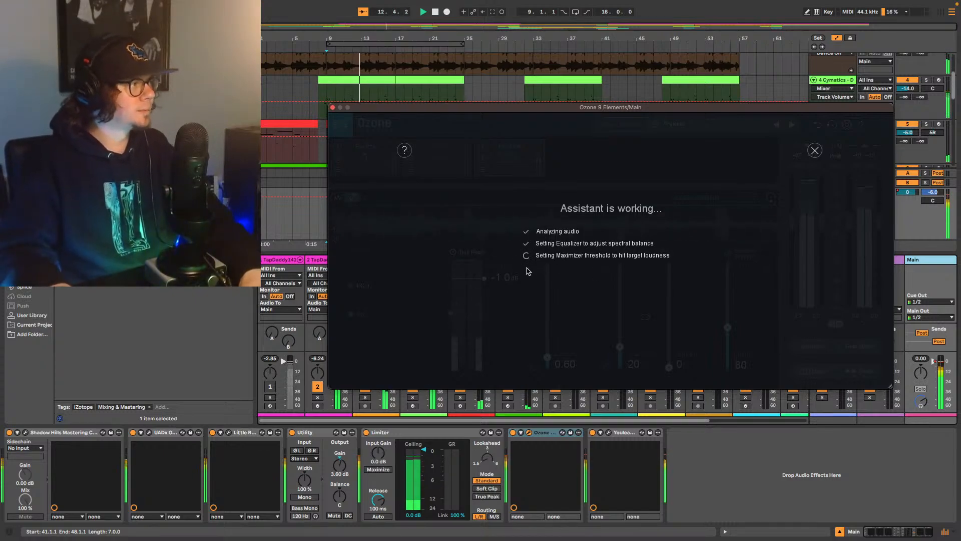
left_click(611, 327)
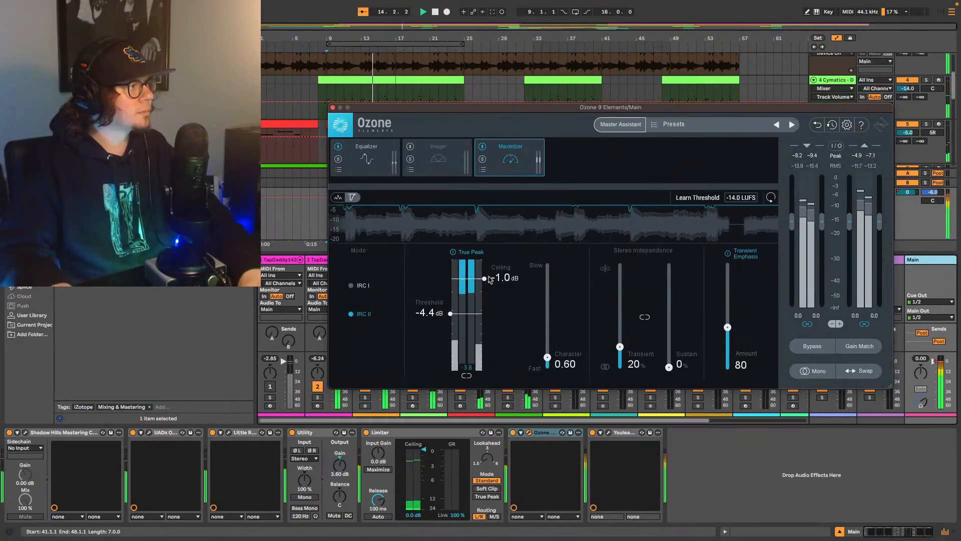
left_click_drag(485, 279, 484, 258)
Step: Compare the playing song with Ozone's Equalizer bypassed and enabled, leaving it enabled
left_click(399, 172)
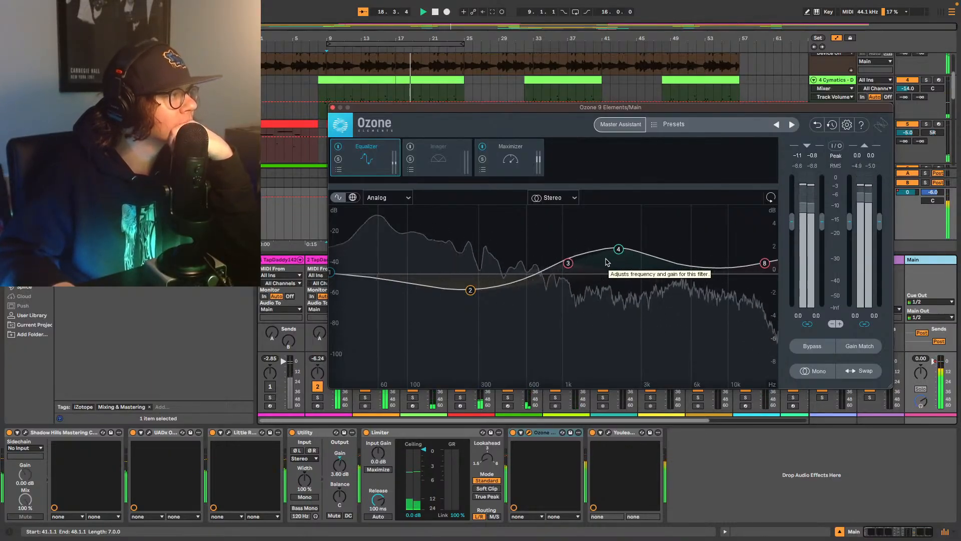
left_click(337, 147)
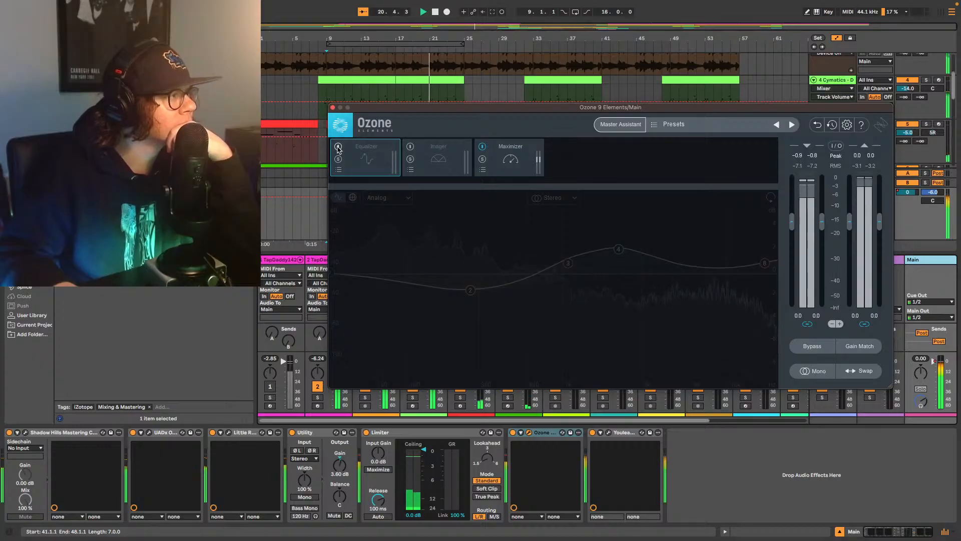
left_click(338, 147)
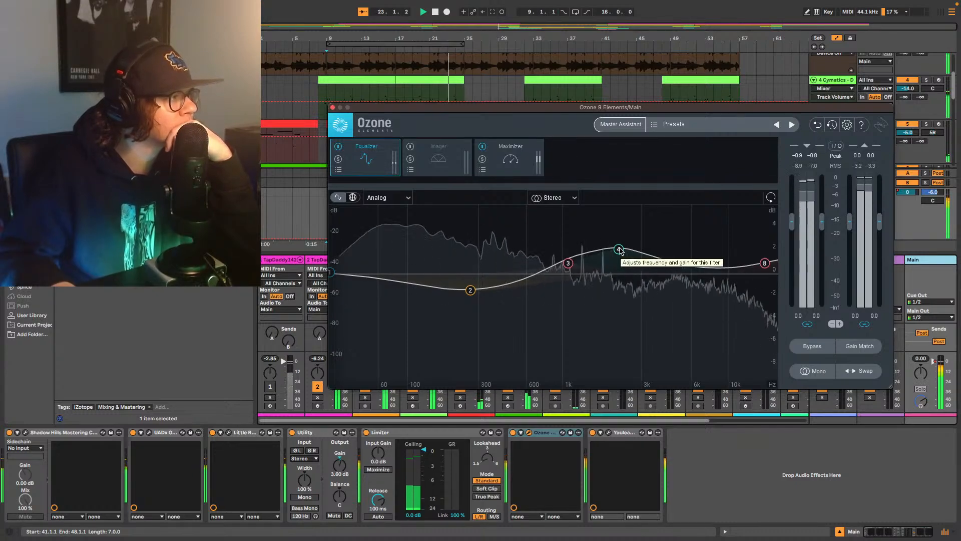
left_click(338, 147)
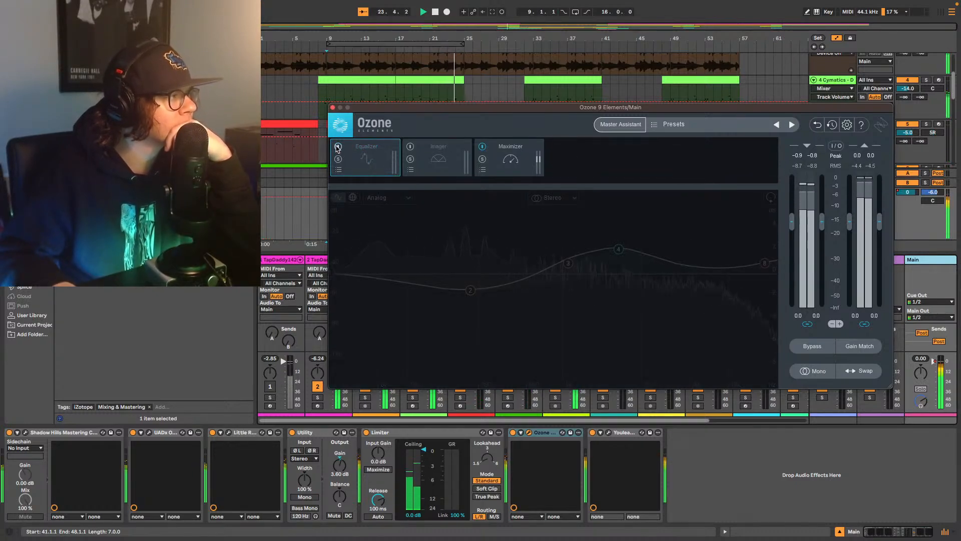
left_click(338, 147)
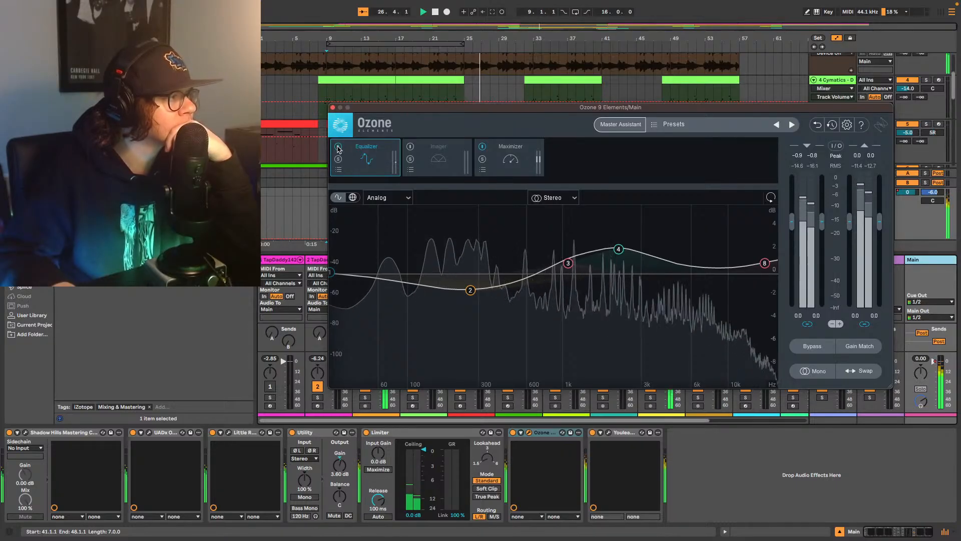
left_click(337, 147)
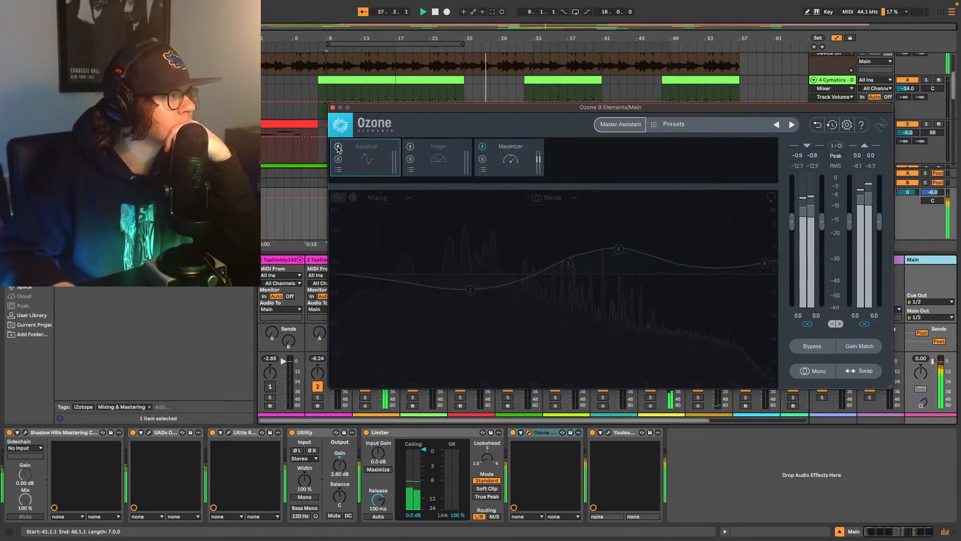
left_click(338, 147)
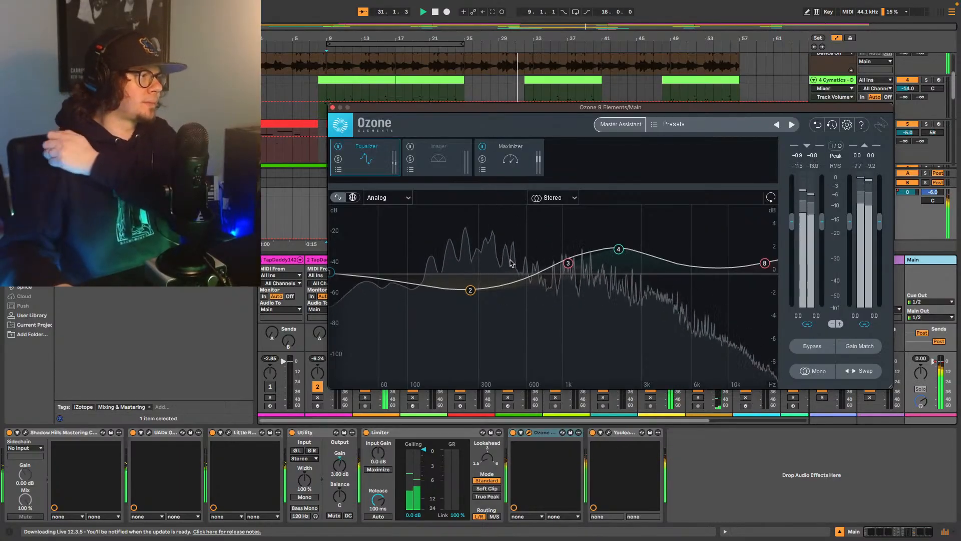
Step: Change equalizer band 4 to a Band Shelf at about 2987 Hz with 1.4 dB gain, and move band 3 to about 1481 Hz, 1.3 dB
left_click(619, 250)
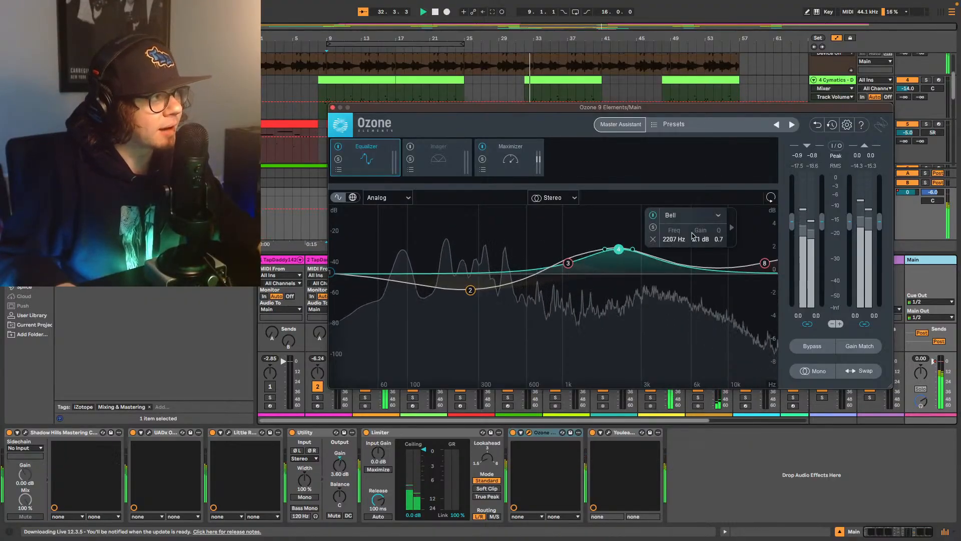
left_click(719, 216)
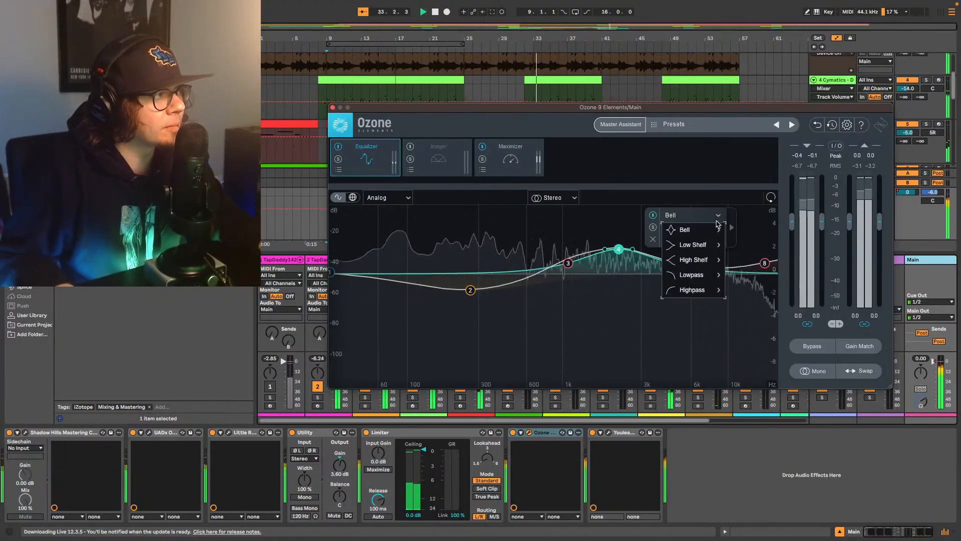
mouse_move(711, 231)
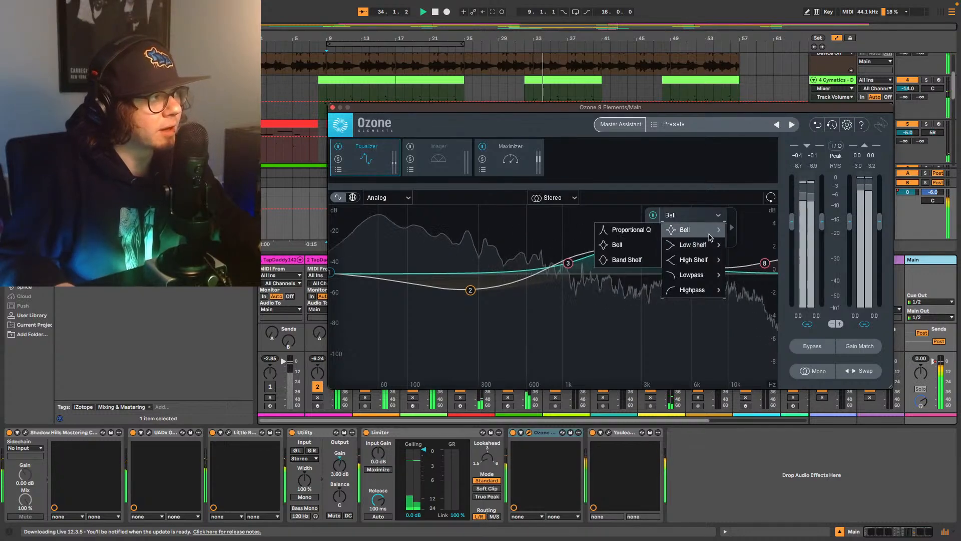
left_click(631, 260)
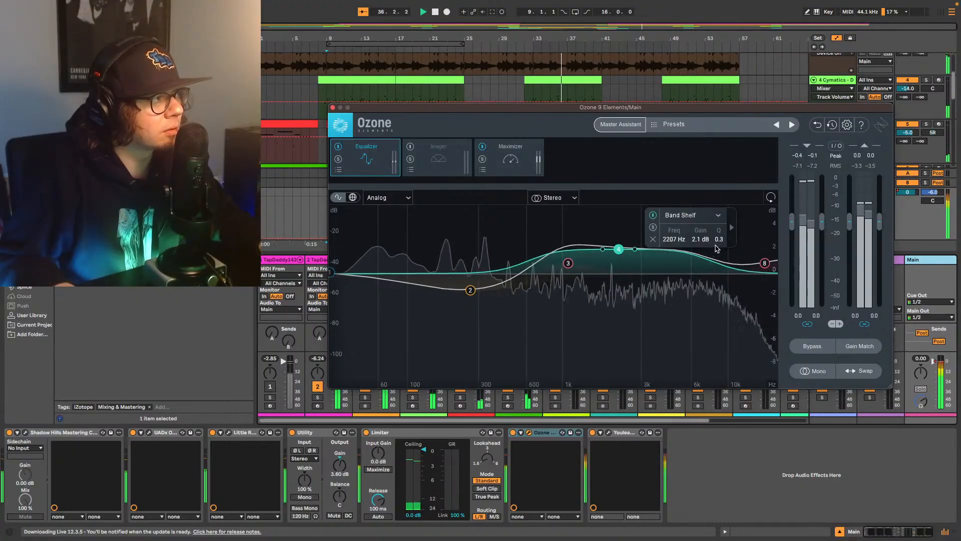
mouse_move(619, 249)
left_mouse_down()
mouse_move(624, 270)
mouse_move(569, 261)
mouse_move(618, 258)
left_mouse_up()
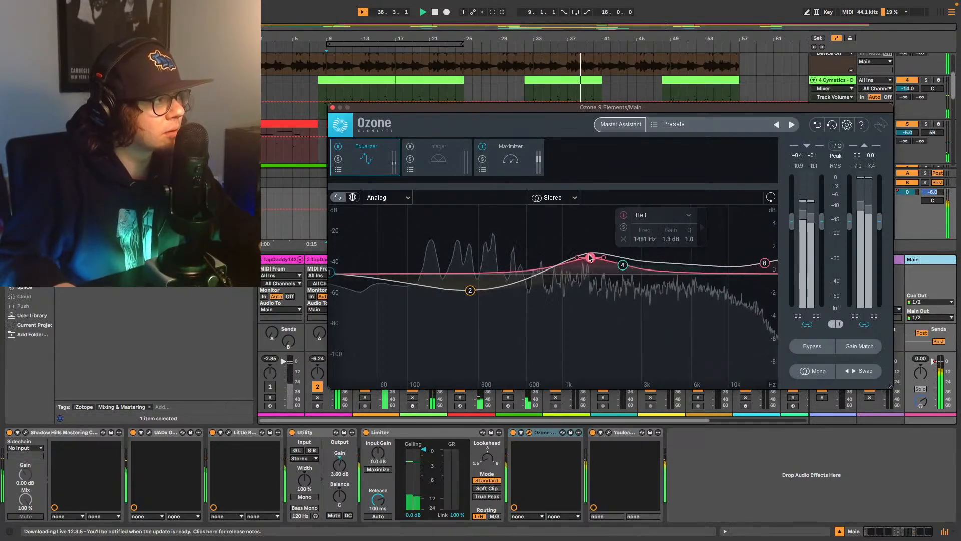
left_click_drag(624, 268, 627, 266)
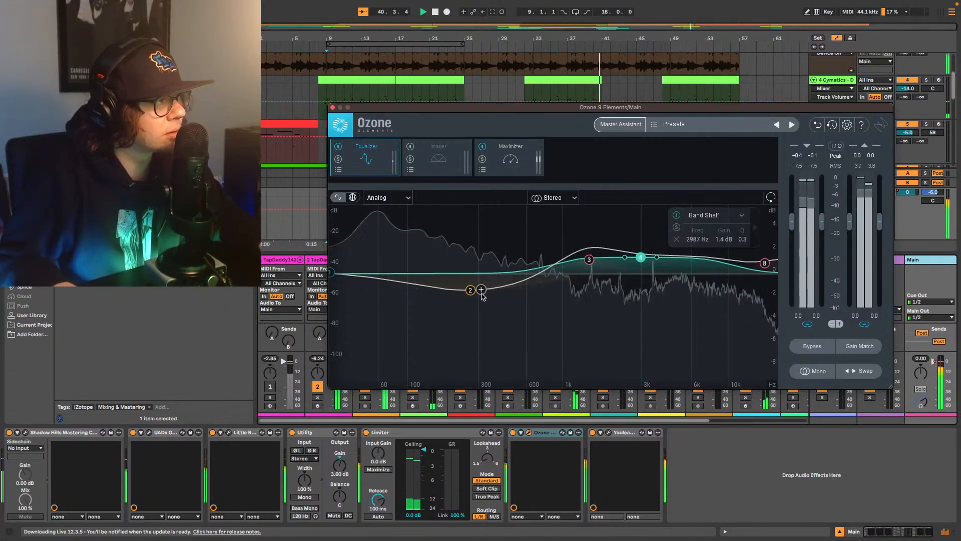
Step: Fine-tune the equalizer: band 2 about 244 Hz, -1.5 dB; band 3 lower; band 4 about 3180 Hz, 1.2 dB; high shelf about 13477 Hz, 1.3 dB
left_click_drag(471, 294, 472, 289)
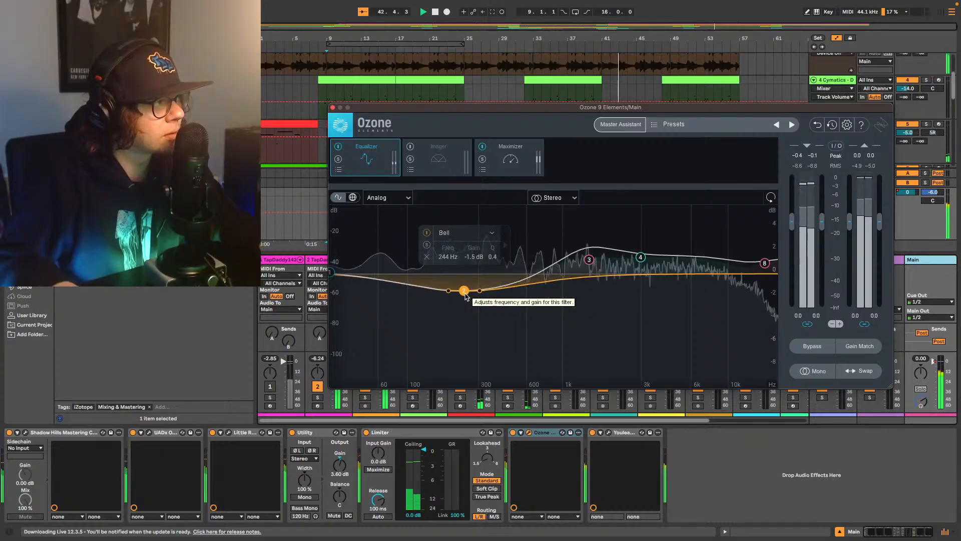
left_click_drag(589, 266, 587, 265)
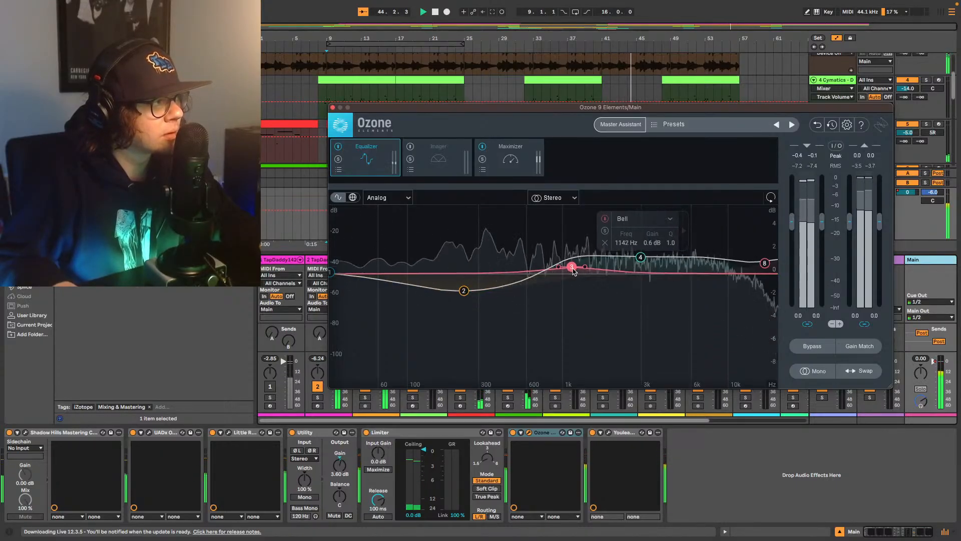
left_click(641, 260)
left_click_drag(651, 262, 648, 264)
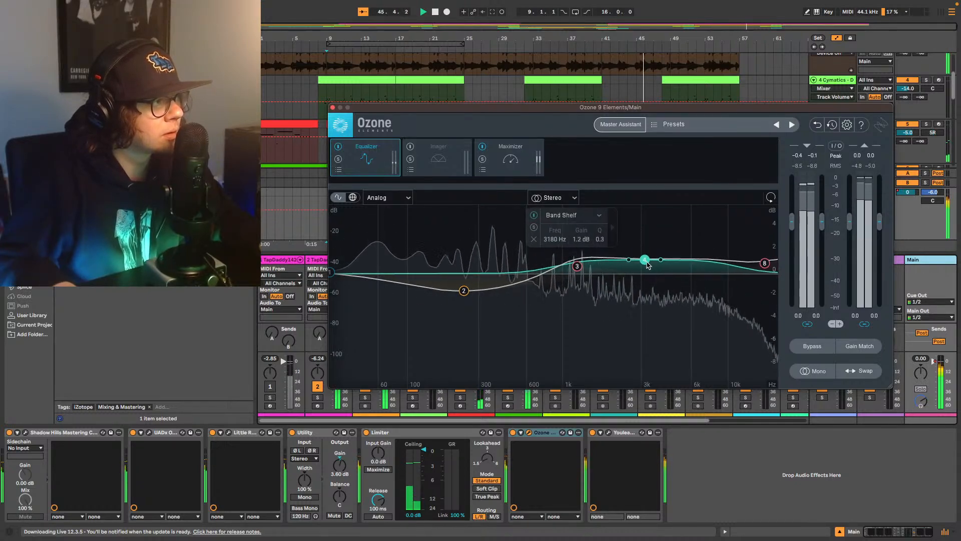
mouse_move(756, 264)
left_mouse_down()
mouse_move(757, 254)
mouse_move(750, 260)
left_mouse_up()
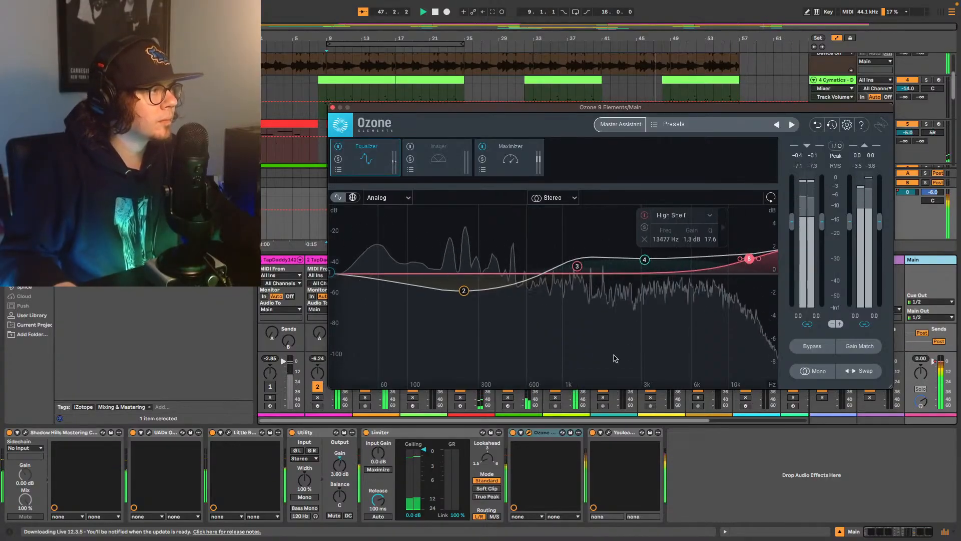
Step: Compare the adjusted Equalizer against its bypassed state during playback, leave it enabled and stop the song
left_click(338, 147)
left_click(338, 146)
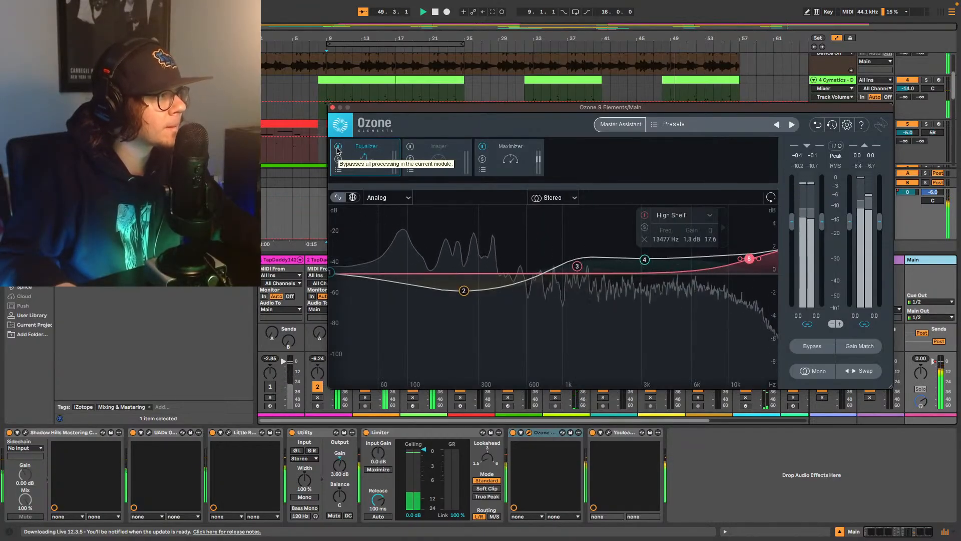
left_click(339, 147)
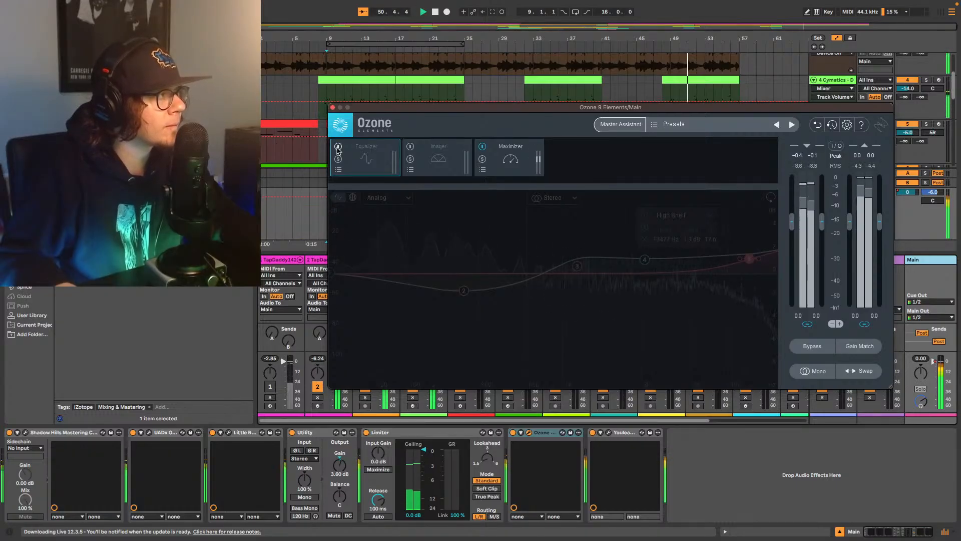
left_click(338, 148)
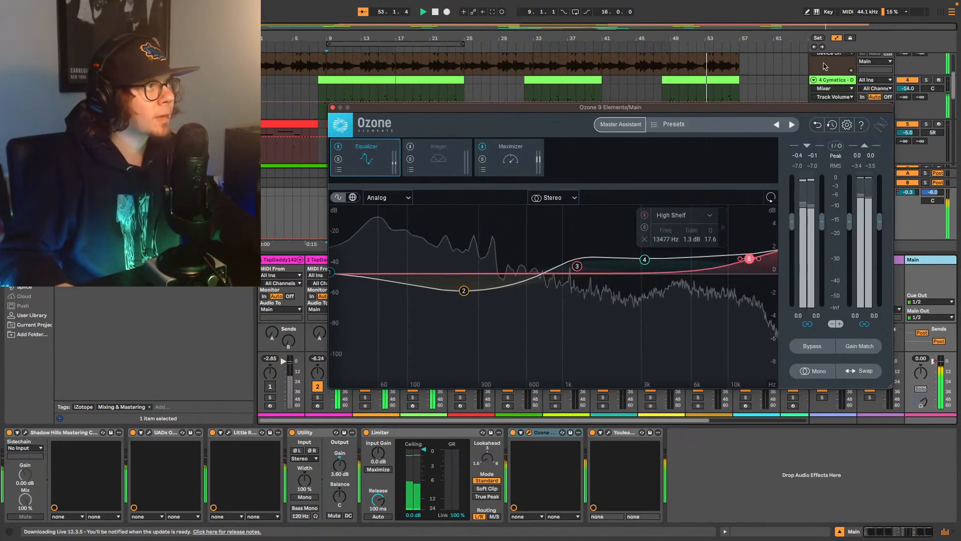
key("space")
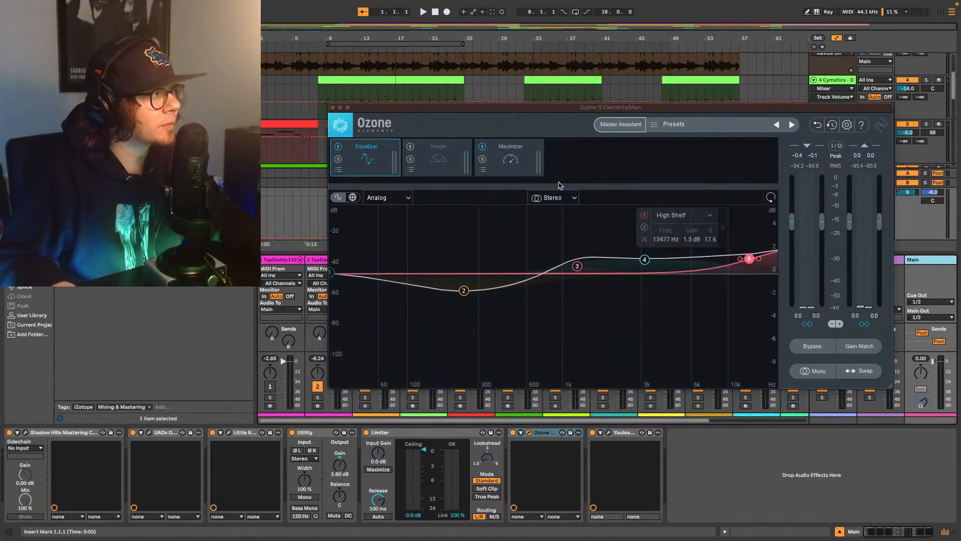
Step: View the Maximizer settings, open the Youlean Loudness Meter placed after Ozone and play the song from the start
left_click(498, 161)
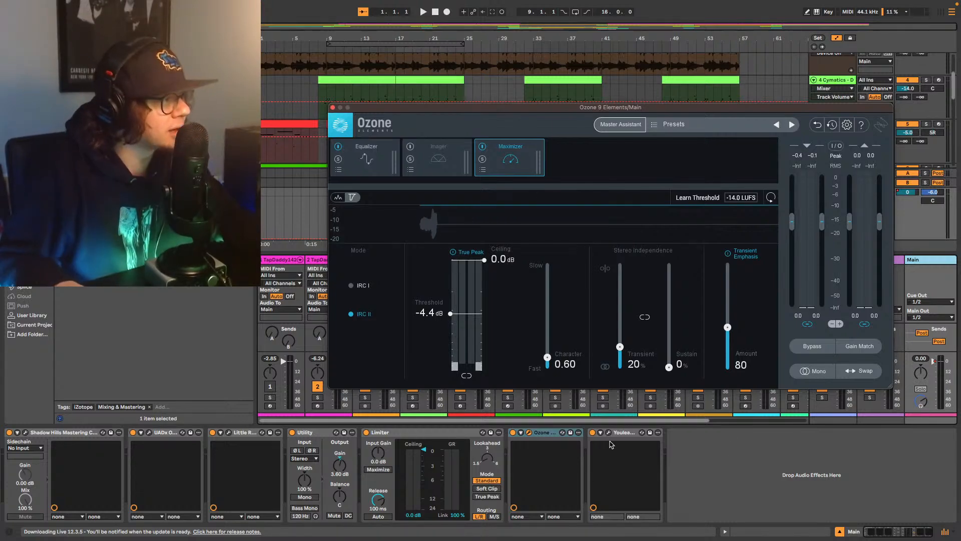
left_click(609, 433)
key("space")
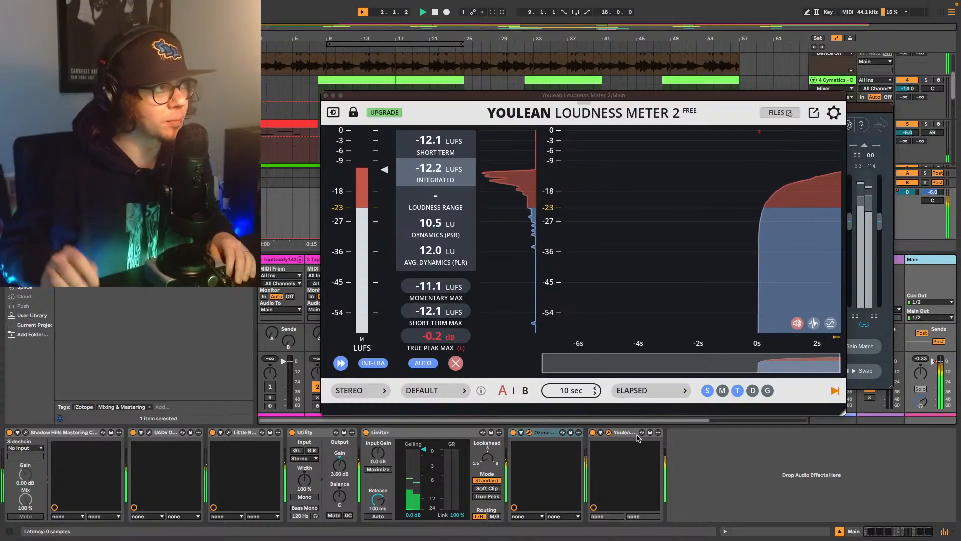
Step: Arrange the Youlean Loudness Meter above the Ozone 9 Elements Maximizer and monitor loudness and limiting while the song plays through
left_click(873, 110)
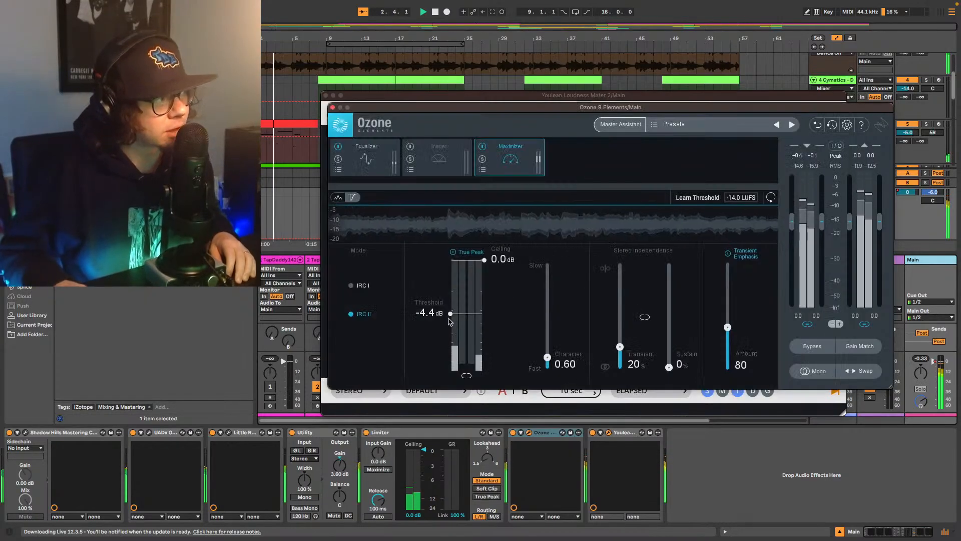
left_click(685, 92)
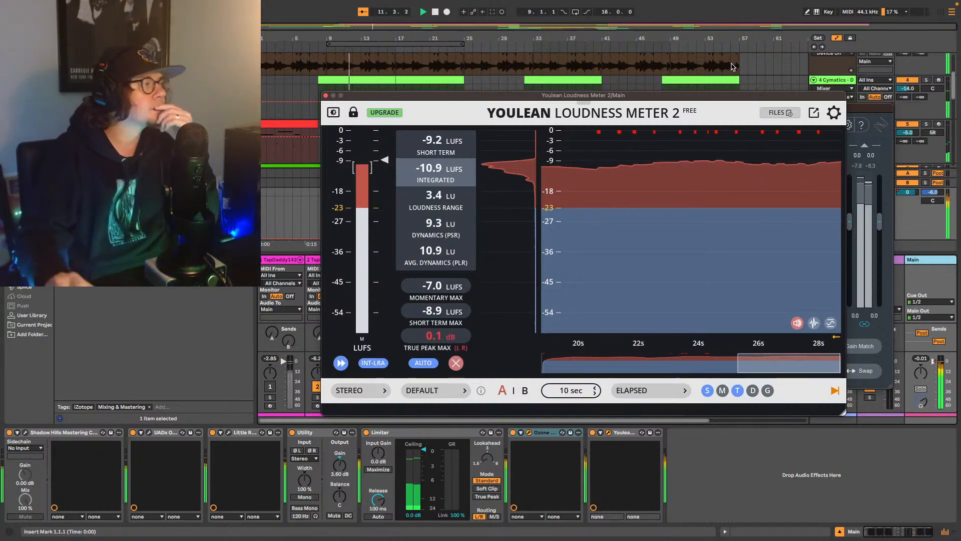
left_click_drag(687, 97, 699, 18)
left_click_drag(876, 114, 869, 243)
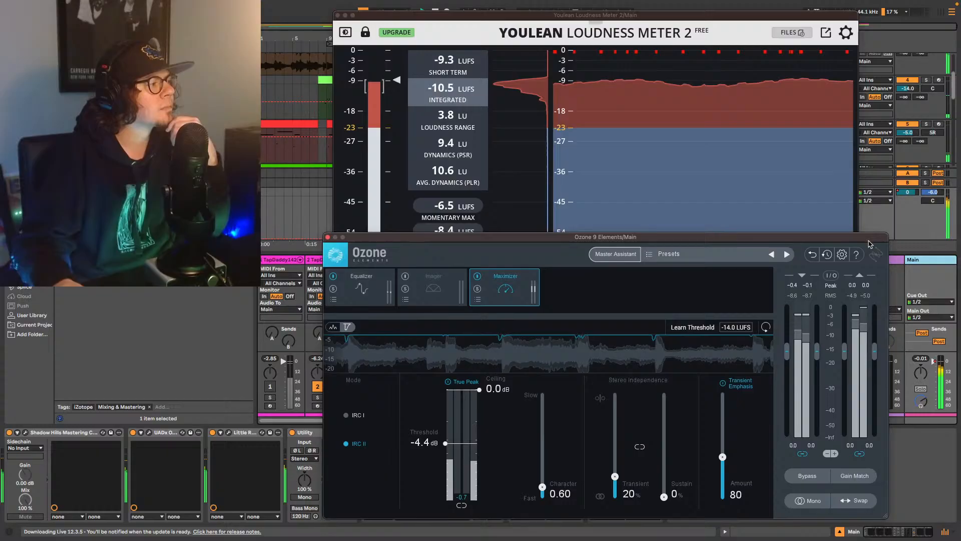
left_click(653, 19)
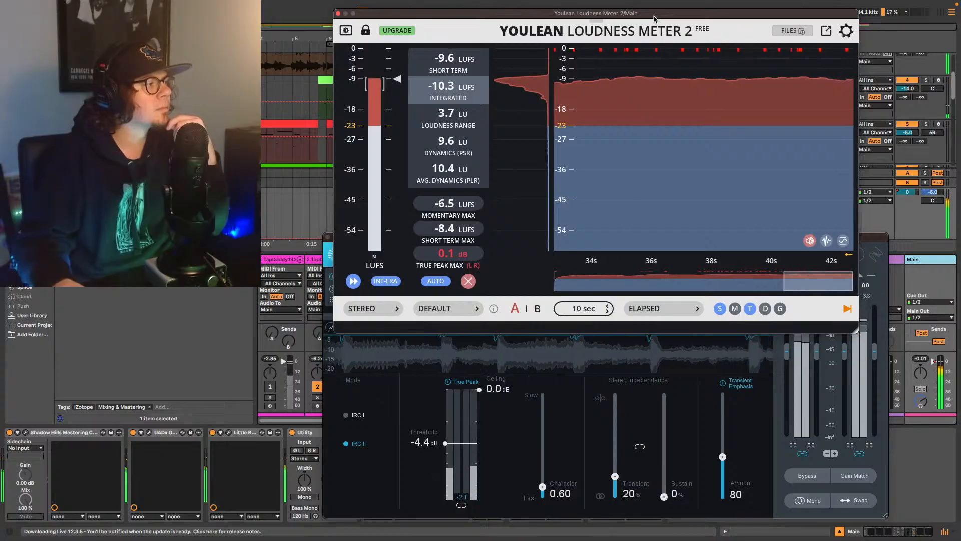
left_click(880, 236)
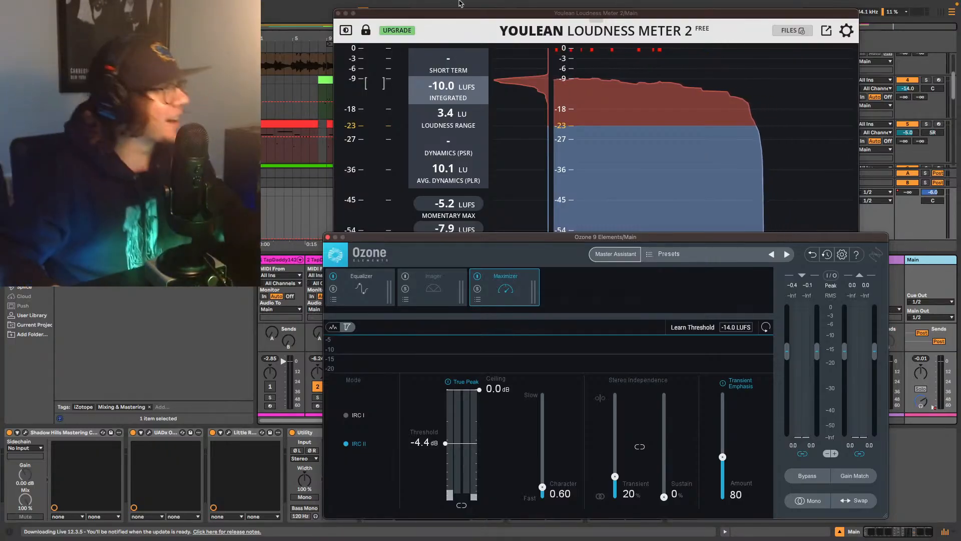
Step: Close the Youlean Loudness Meter and Ozone 9 Elements windows and save the Live set
left_click(338, 13)
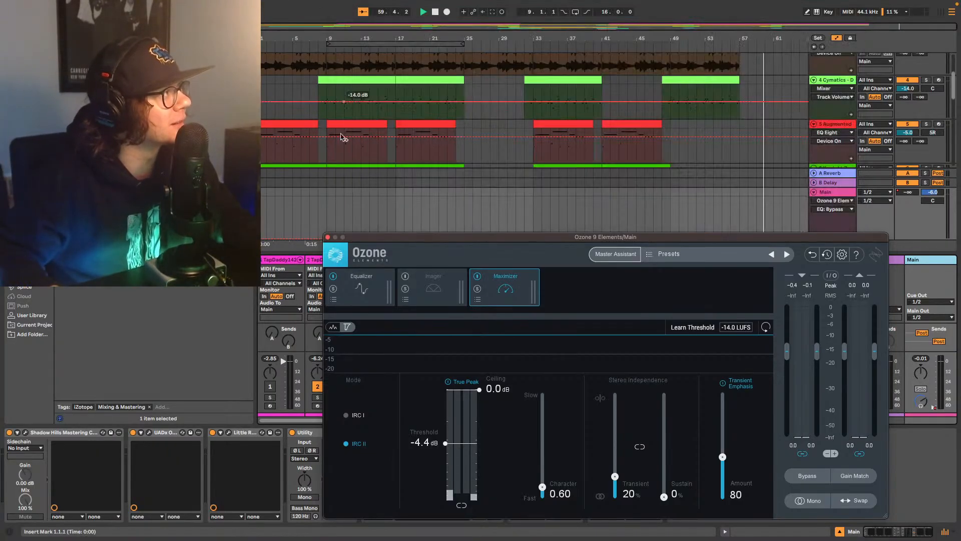
left_click(328, 238)
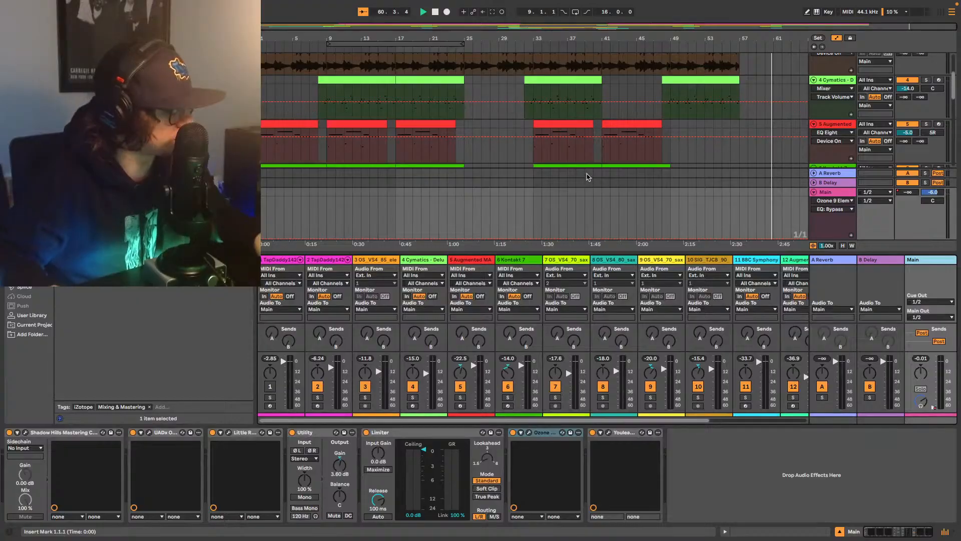
key("ctrl+s")
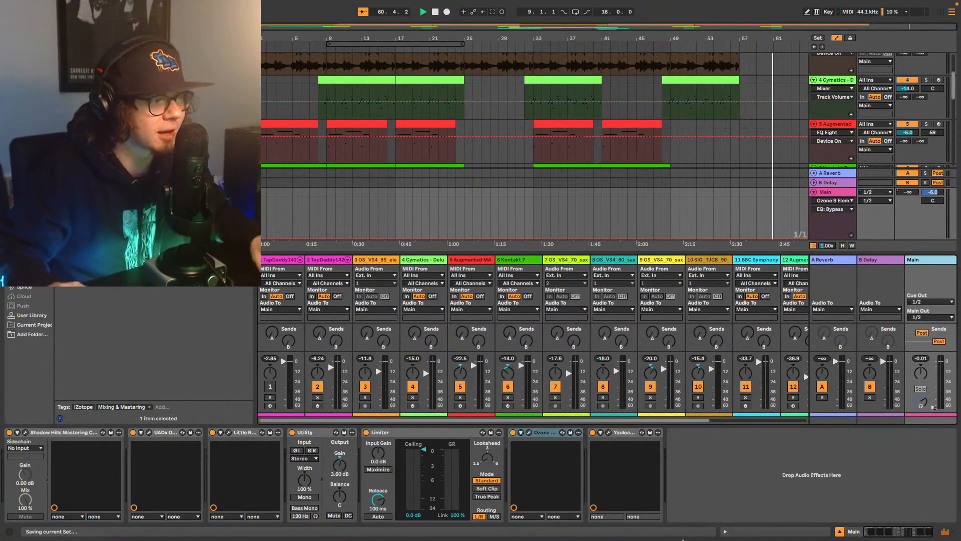
Step: Switch to Spotify, look over the Night Owl album's track list and copy the link to the album
mouse_move(682, 539)
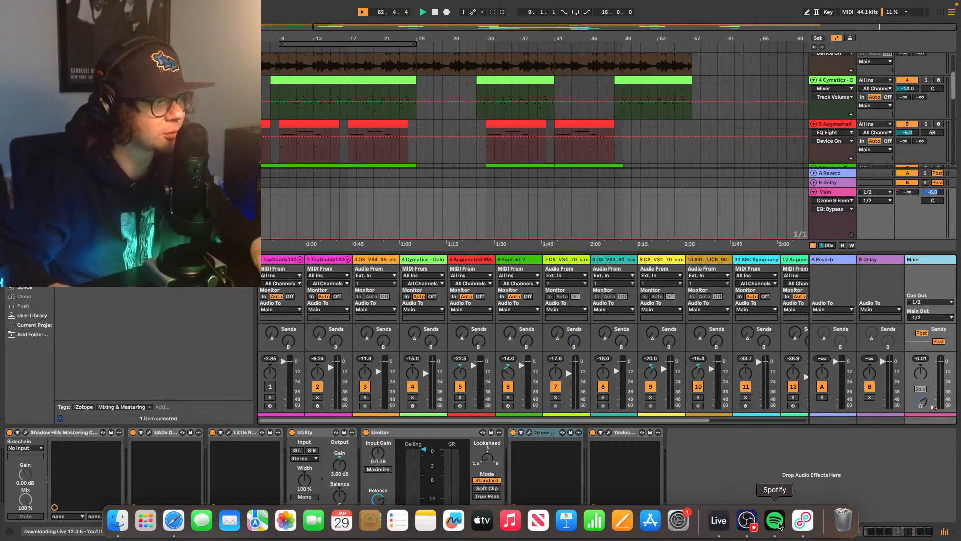
left_click(776, 522)
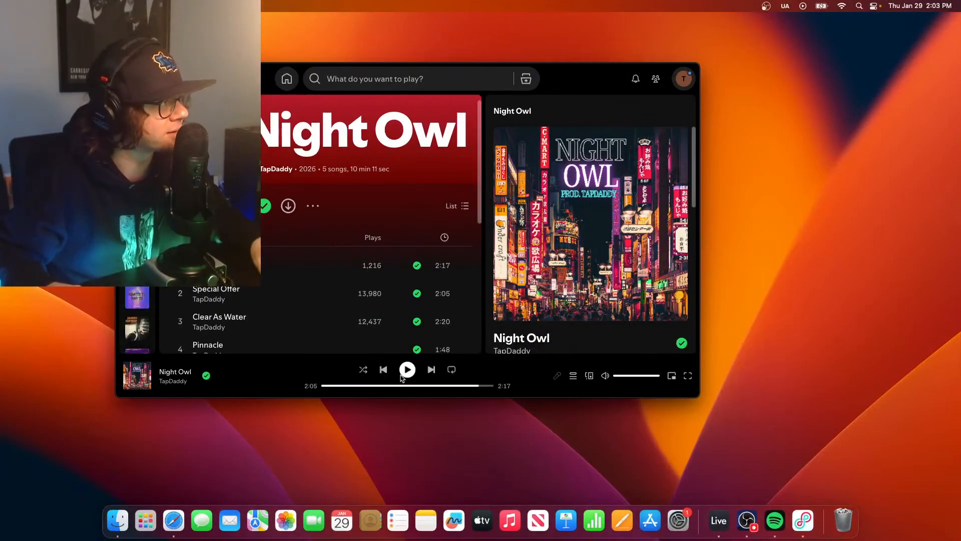
scroll(251, 290, "down", 5)
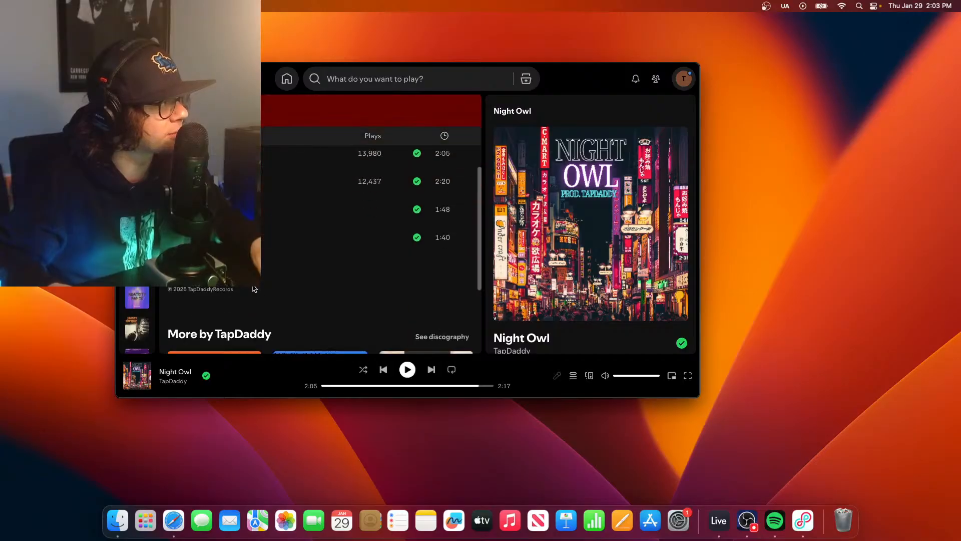
scroll(254, 289, "up", 4)
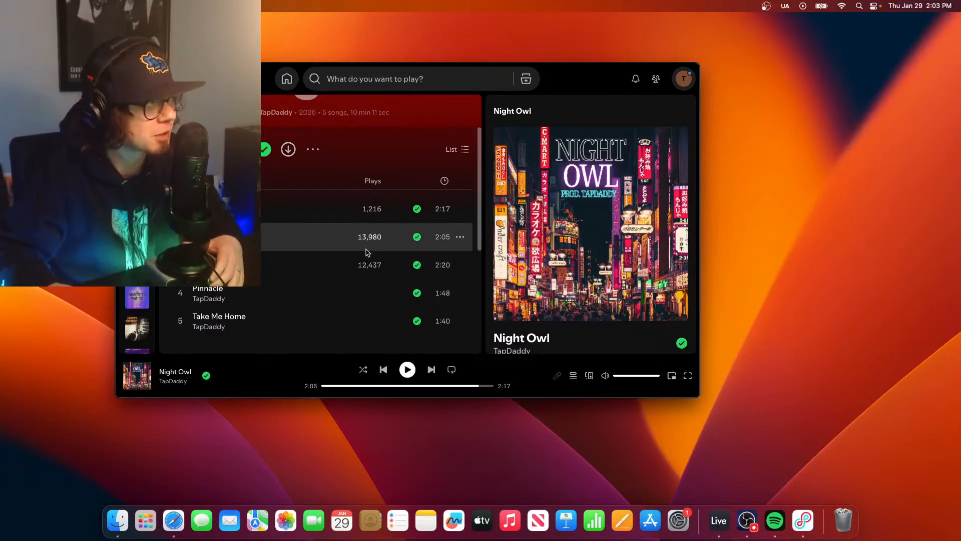
scroll(403, 236, "up", 1)
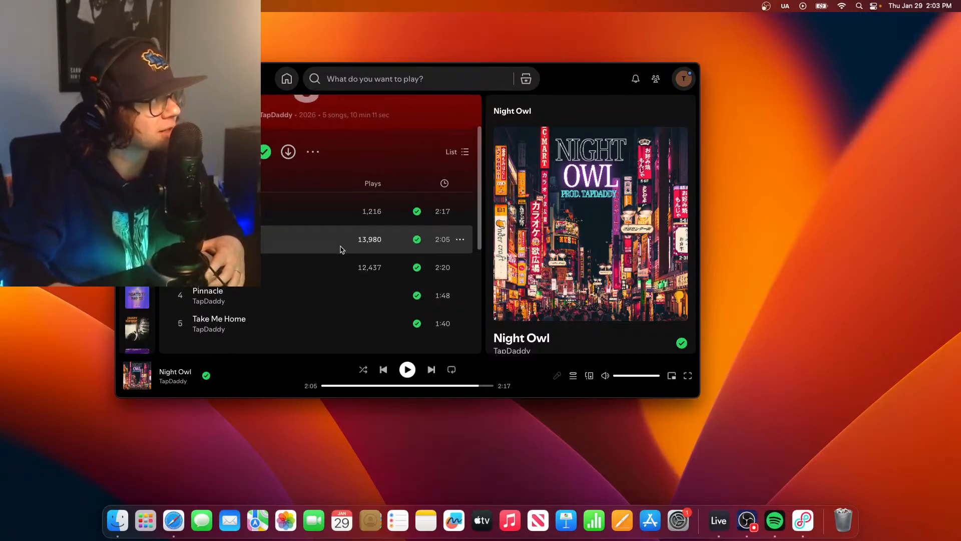
scroll(341, 248, "up", 3)
left_click(312, 217)
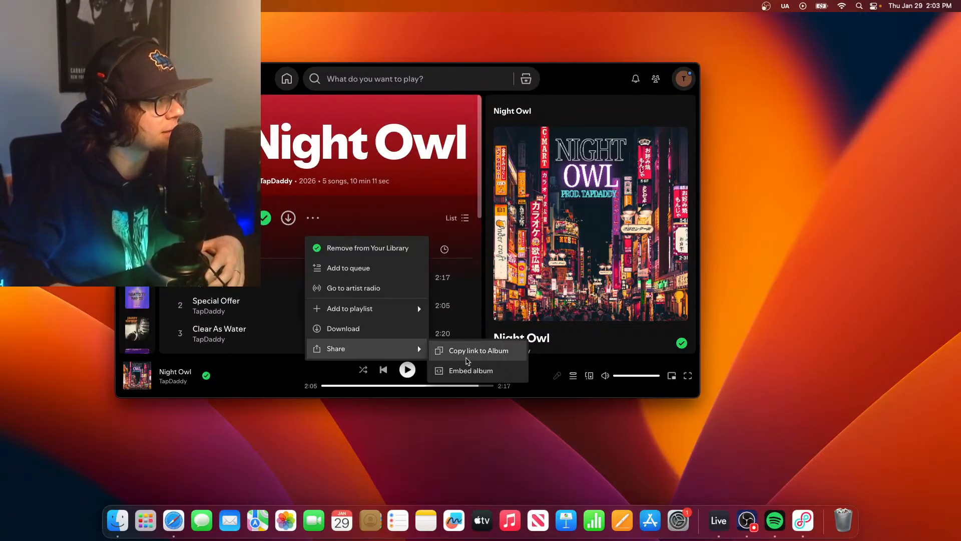
left_click(477, 350)
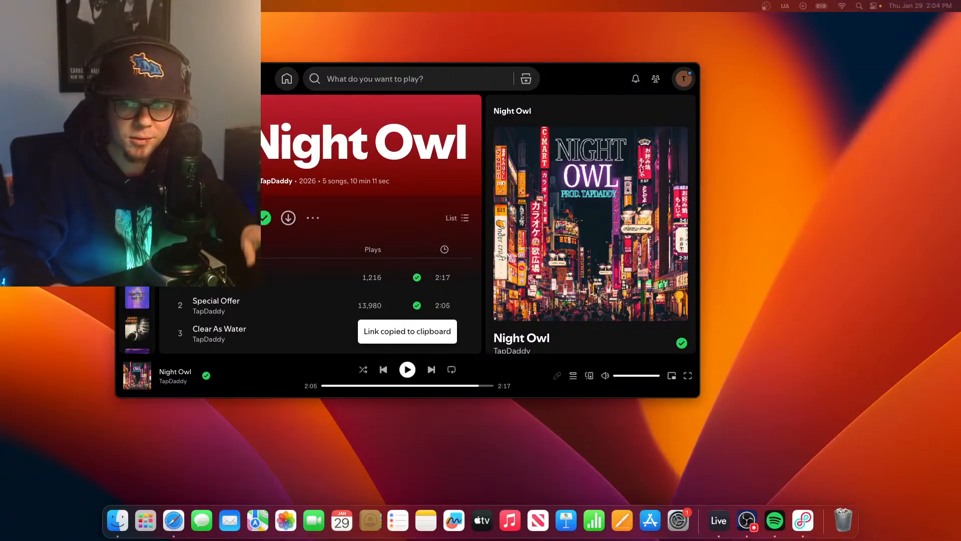
Step: Play Special Offer from the Night Owl album as a listening reference, then pause playback during Clear As Water
scroll(191, 297, "down", 1)
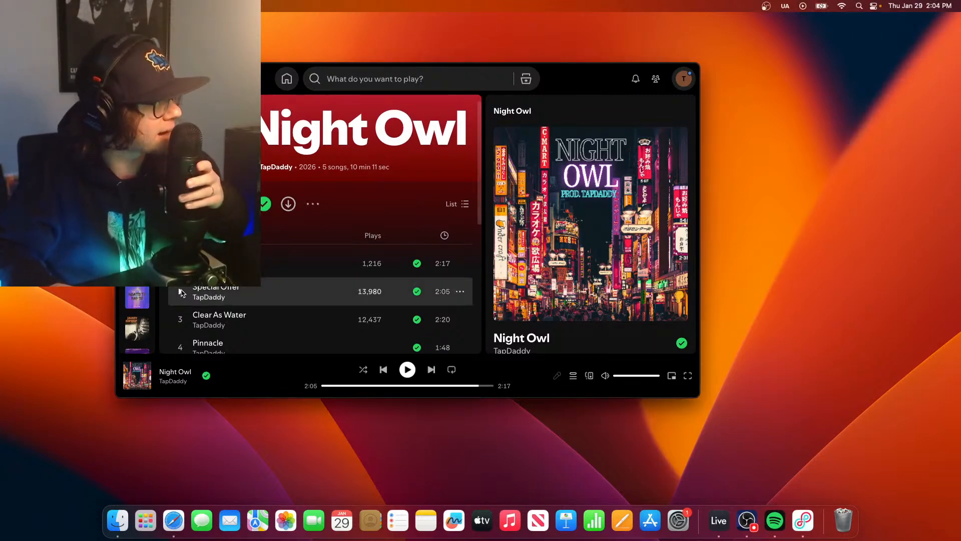
left_click(181, 292)
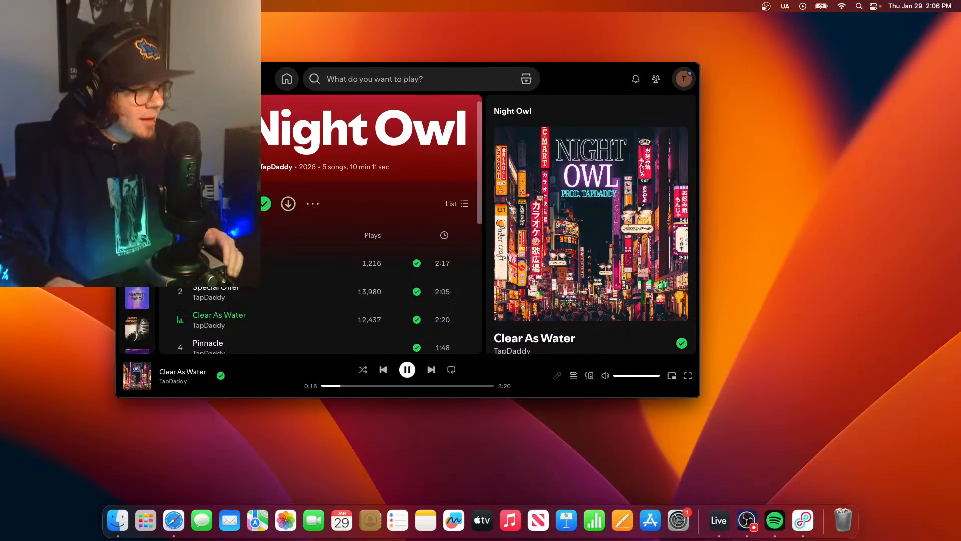
left_click(407, 370)
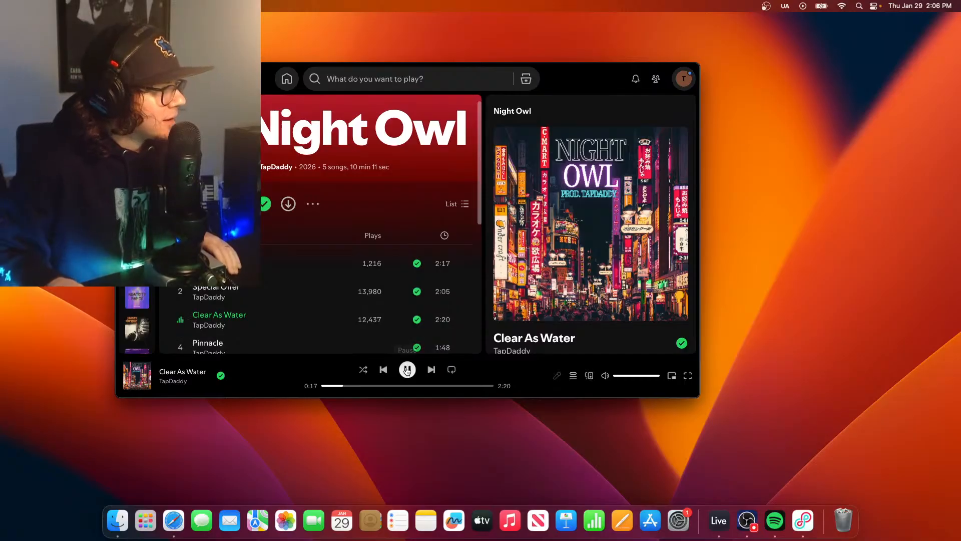
Step: Return to Ableton Live, stop the running song and save the Song1087 Mix V1 set
left_click(719, 521)
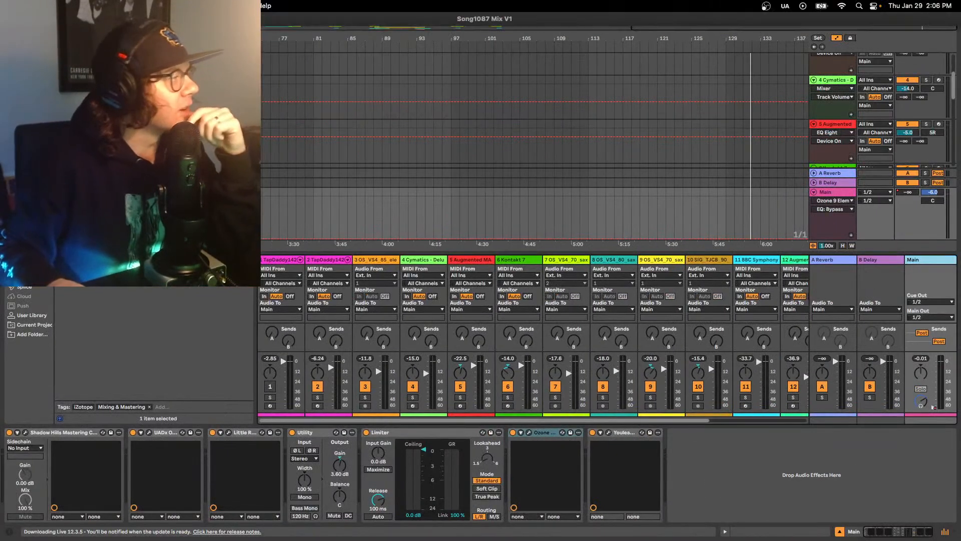
left_click(785, 453)
key("space")
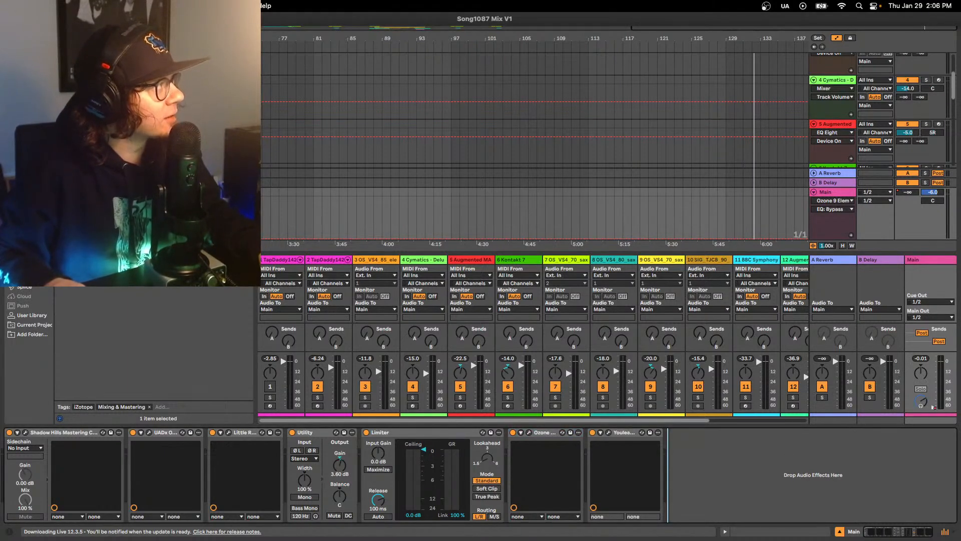
mouse_move(90, 43)
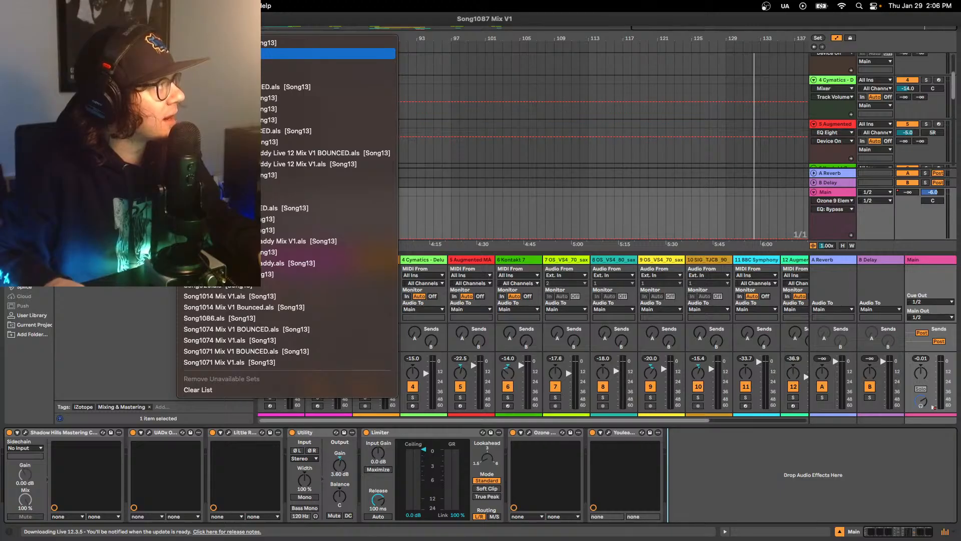
left_click(771, 457)
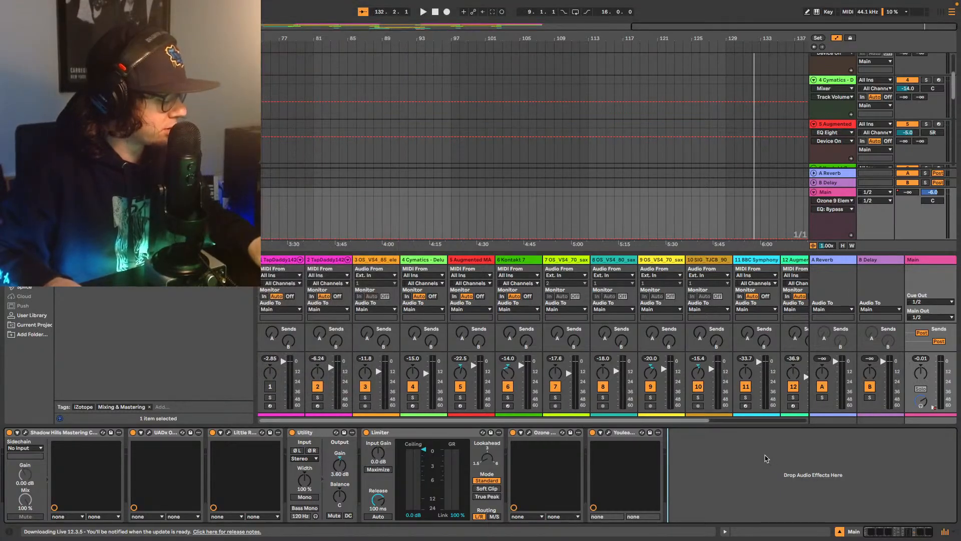
key("super+s")
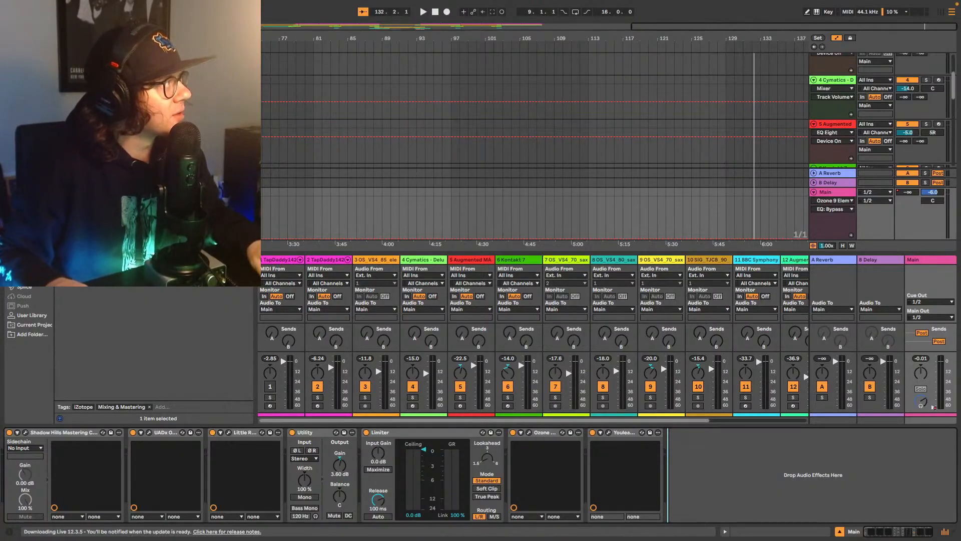
Step: Open another song's set from the recently used sets and play its arrangement from the start
left_click(53, 5)
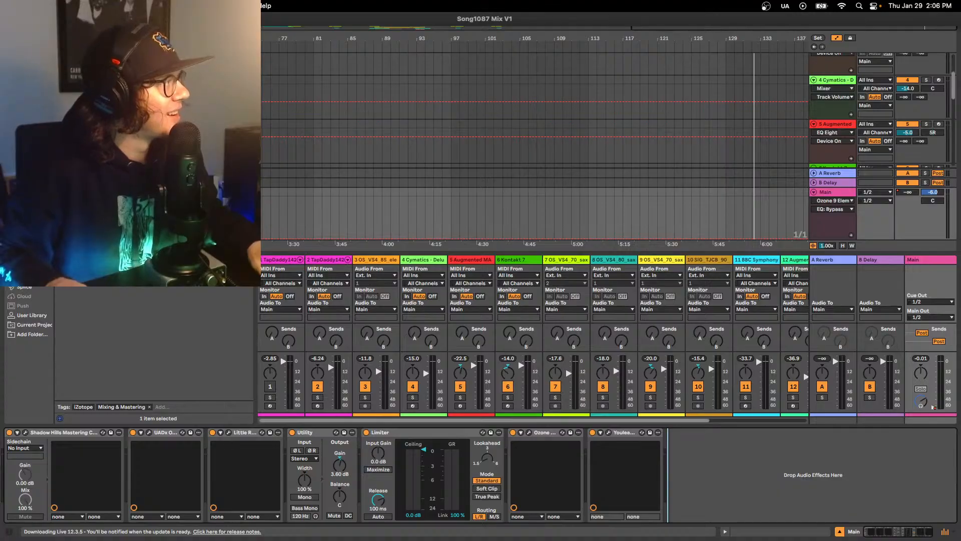
mouse_move(80, 43)
left_click(300, 65)
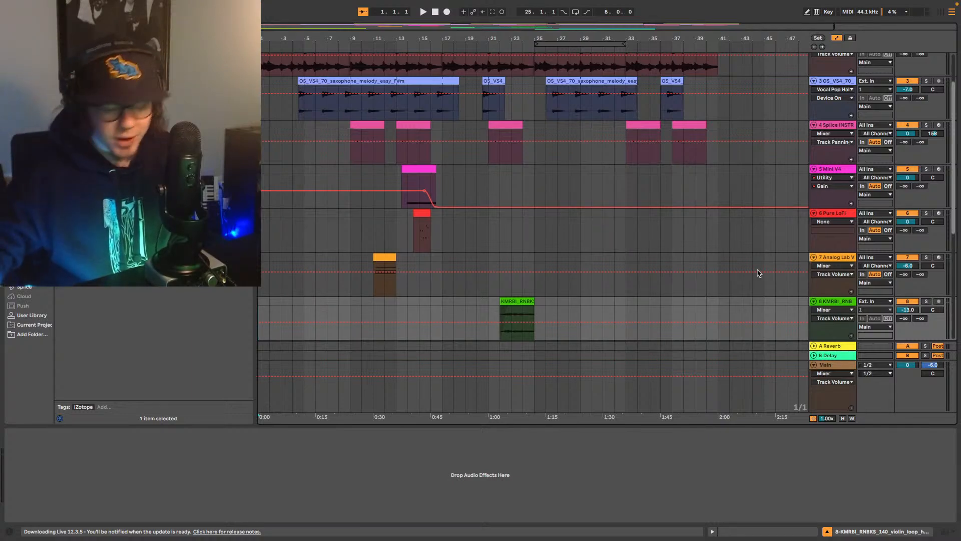
scroll(646, 134, "up", 3)
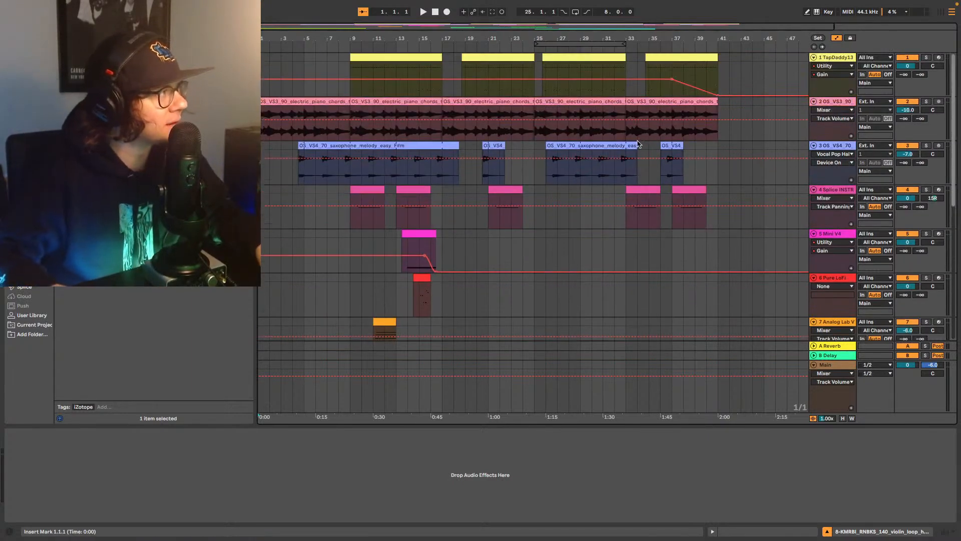
key("space")
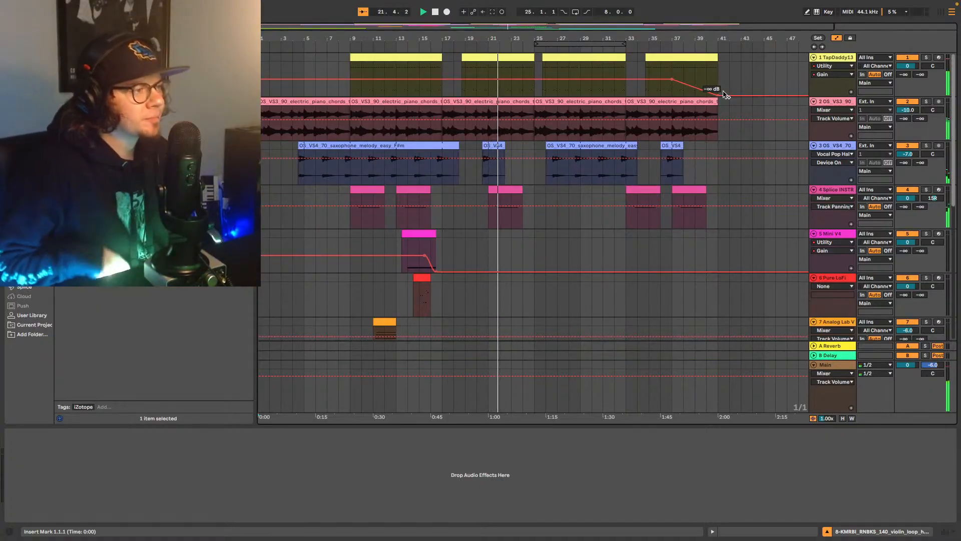
Step: Show the mixer, examine the opened song's tracks down to Kontakt 7 during playback, then stop the song and hide the mixer
left_click(945, 533)
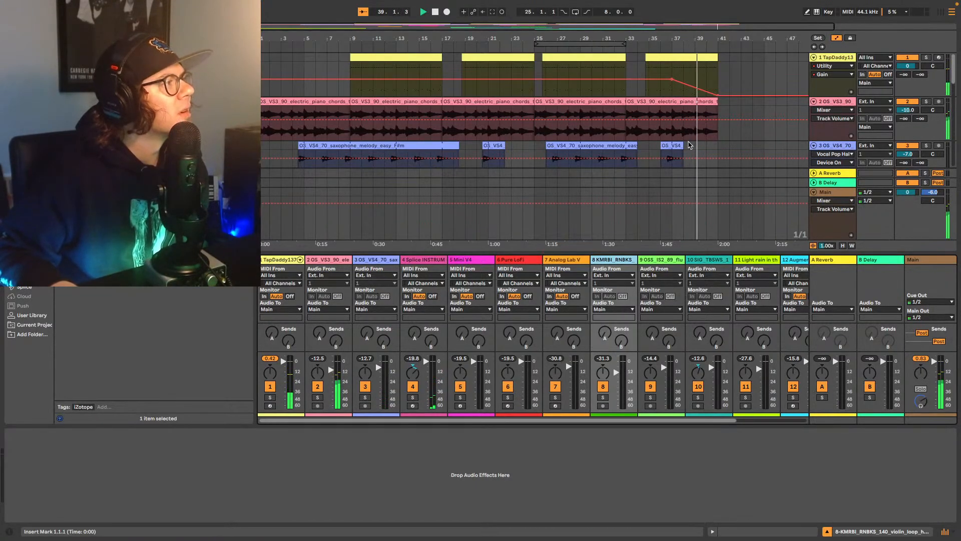
scroll(689, 148, "down", 2)
scroll(688, 148, "down", 6)
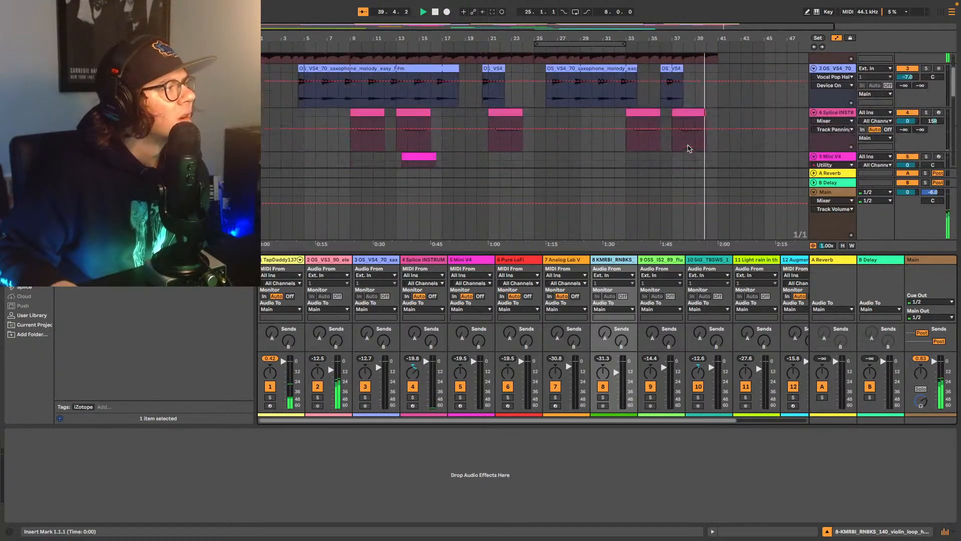
scroll(689, 147, "down", 3)
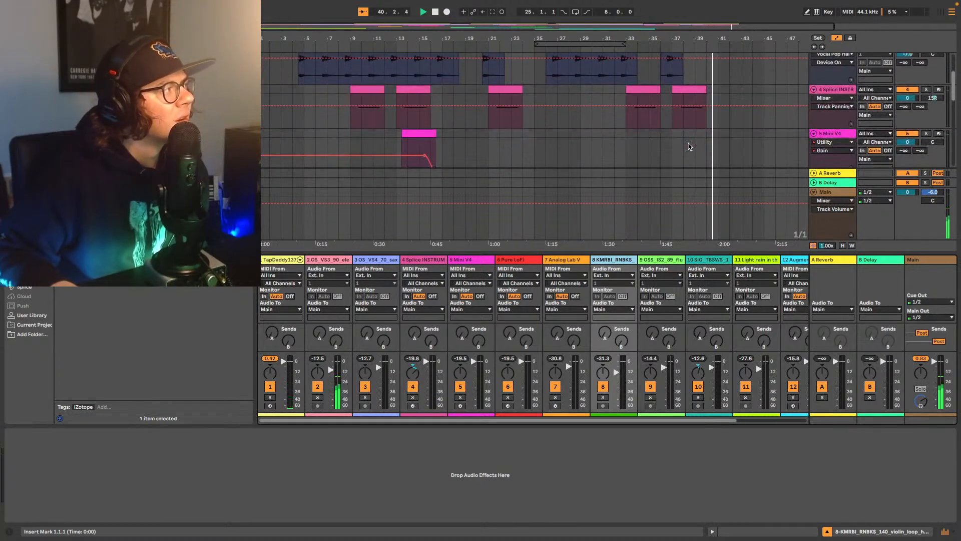
scroll(689, 146, "down", 9)
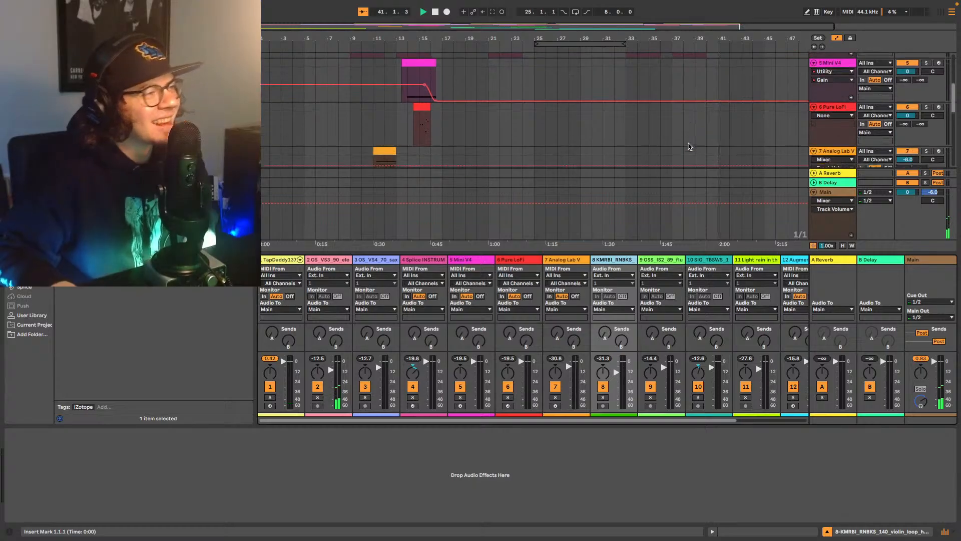
scroll(705, 207, "down", 10)
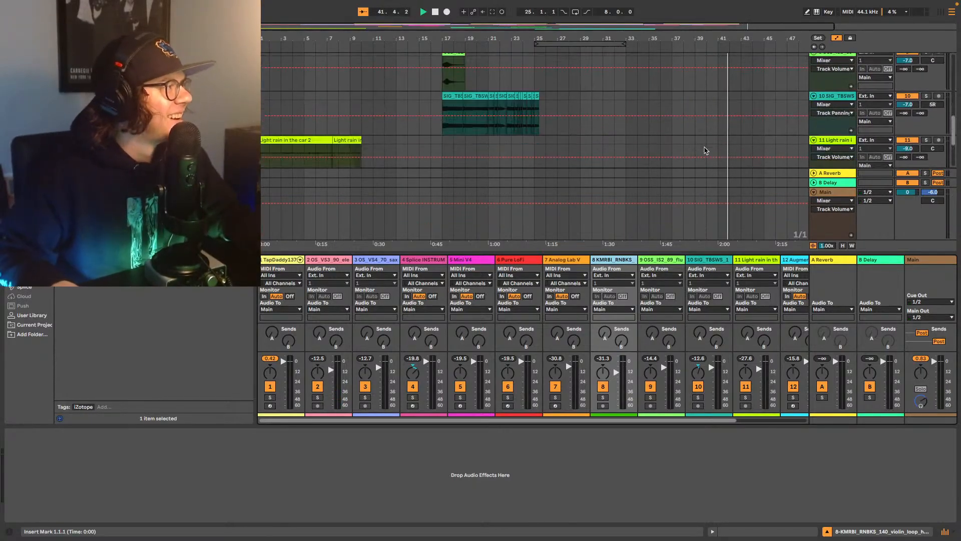
scroll(714, 110, "down", 6)
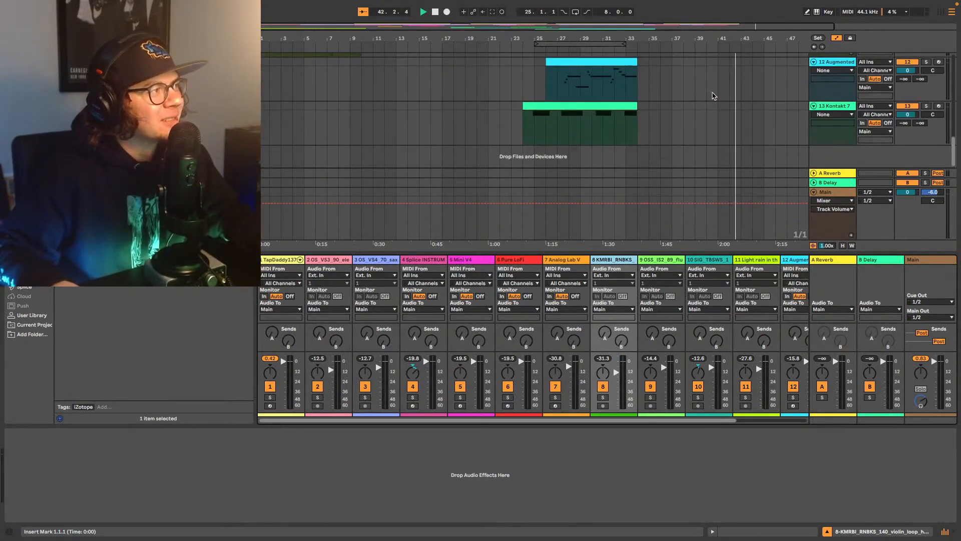
key("space")
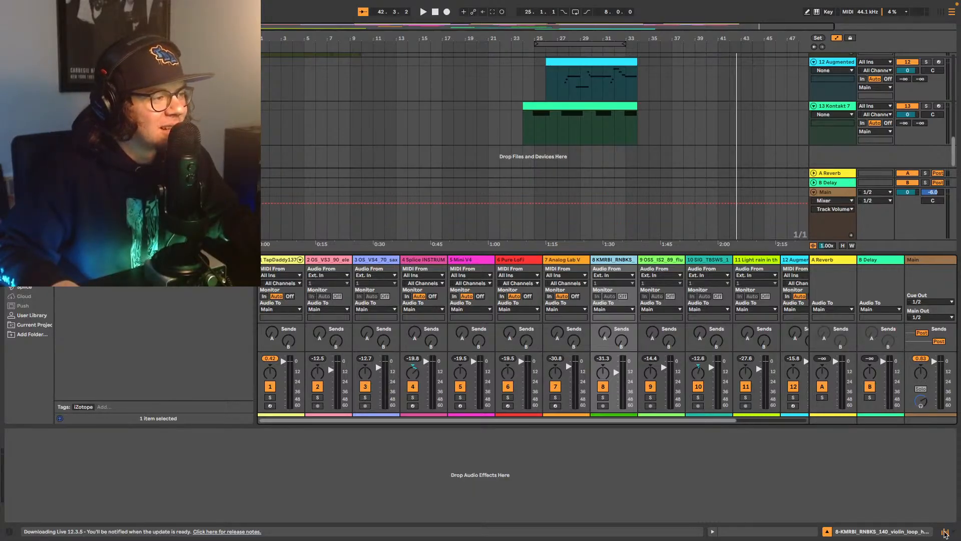
left_click(944, 533)
scroll(789, 158, "up", 8)
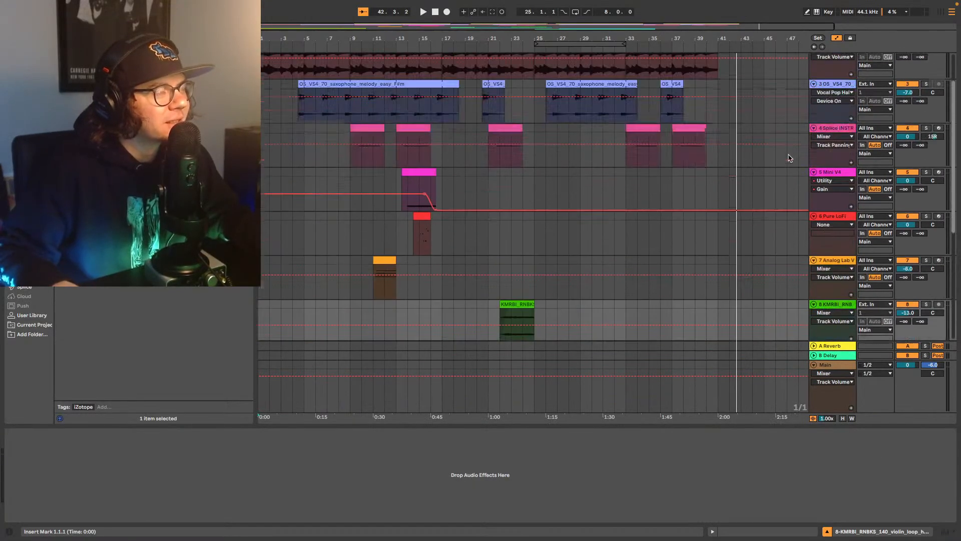
Step: Select all tracks from TapDaddy137 BoomBap through Kontakt 7 and lower their volumes together by 7 dB
scroll(796, 171, "up", 4)
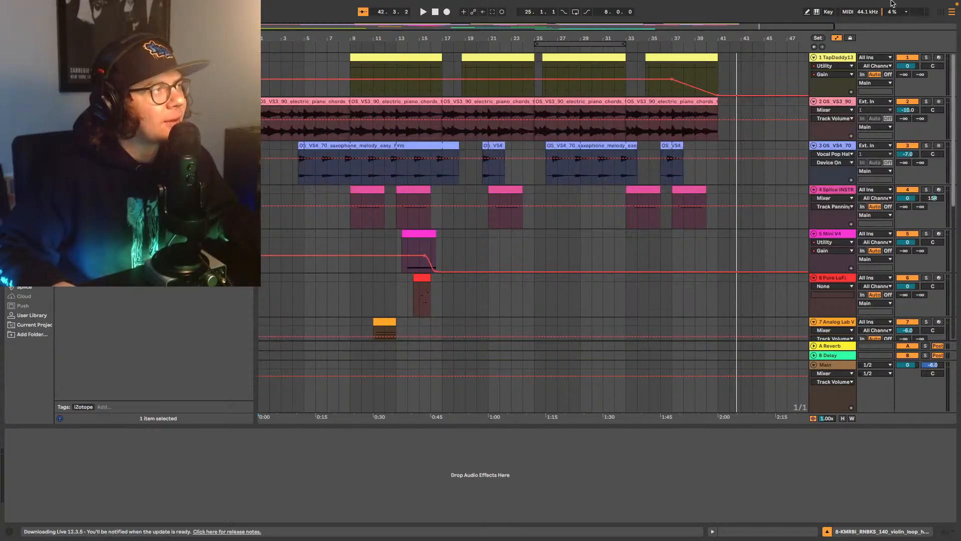
left_click(841, 60)
scroll(834, 200, "down", 12)
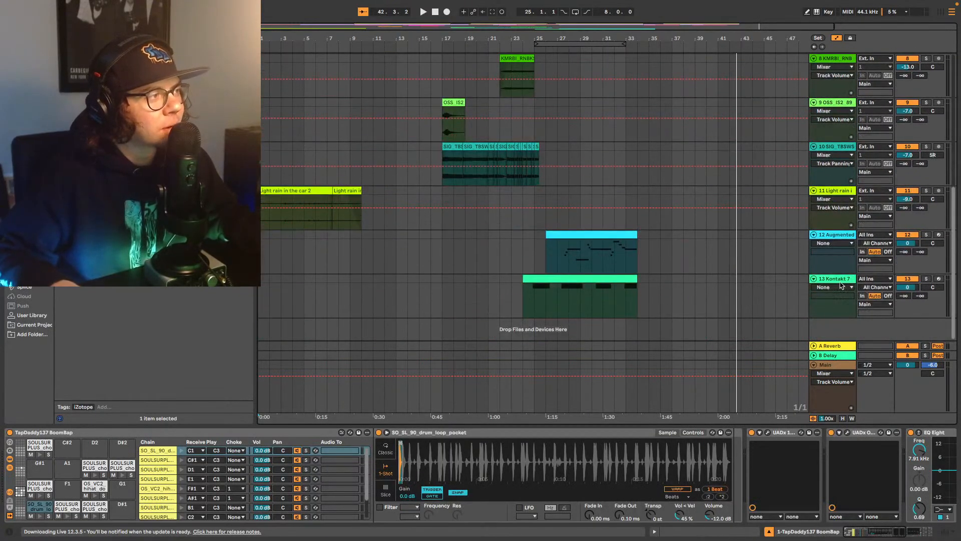
left_click(841, 280, "shift")
left_click_drag(913, 288, 913, 289)
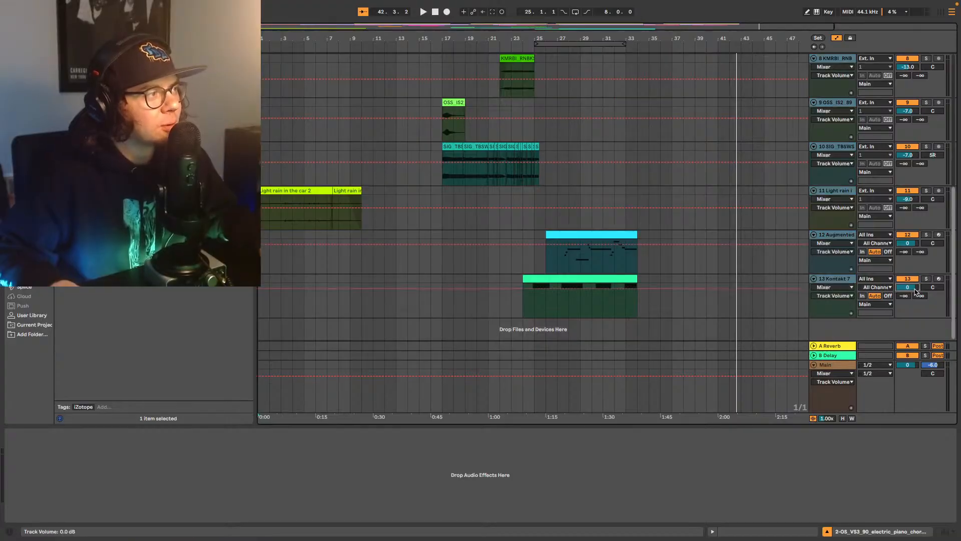
key("Down")
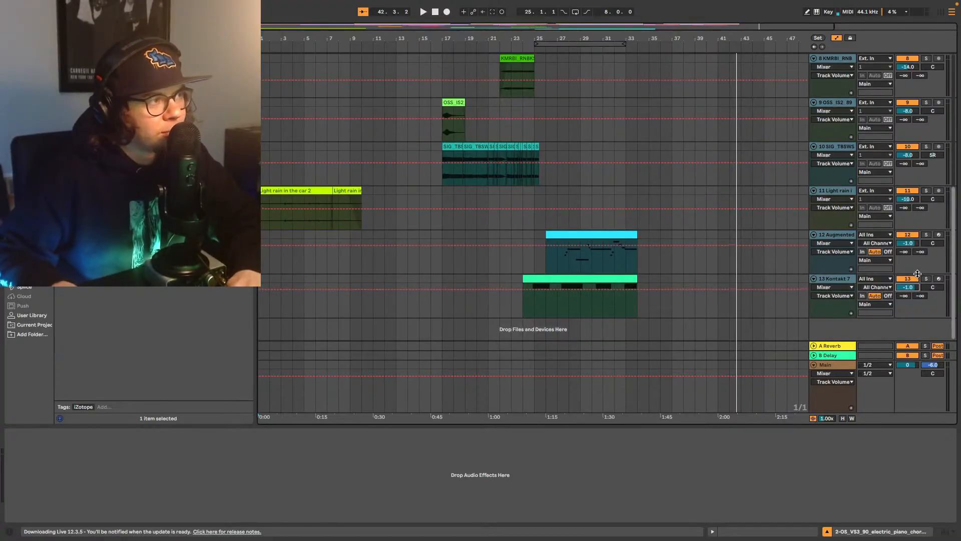
key("Down")
key("Down")
key("Down")
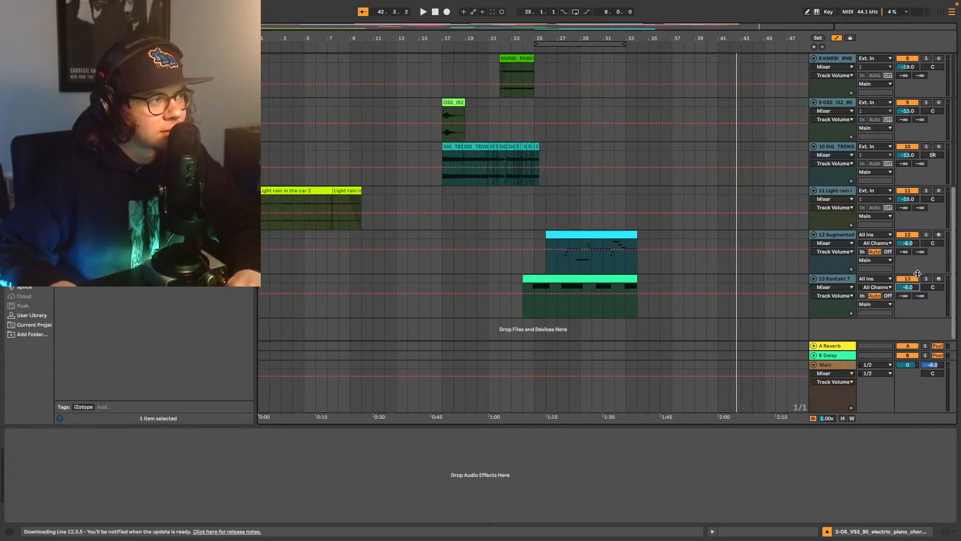
key("Down")
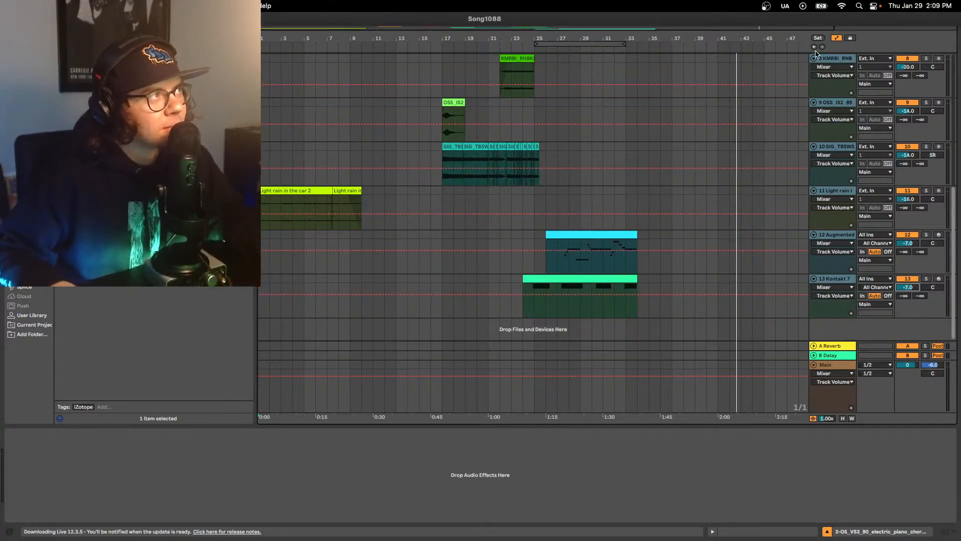
Step: Play the opening bars from the start of the arrangement to hear the lowered track levels, then stop
scroll(663, 220, "up", 4)
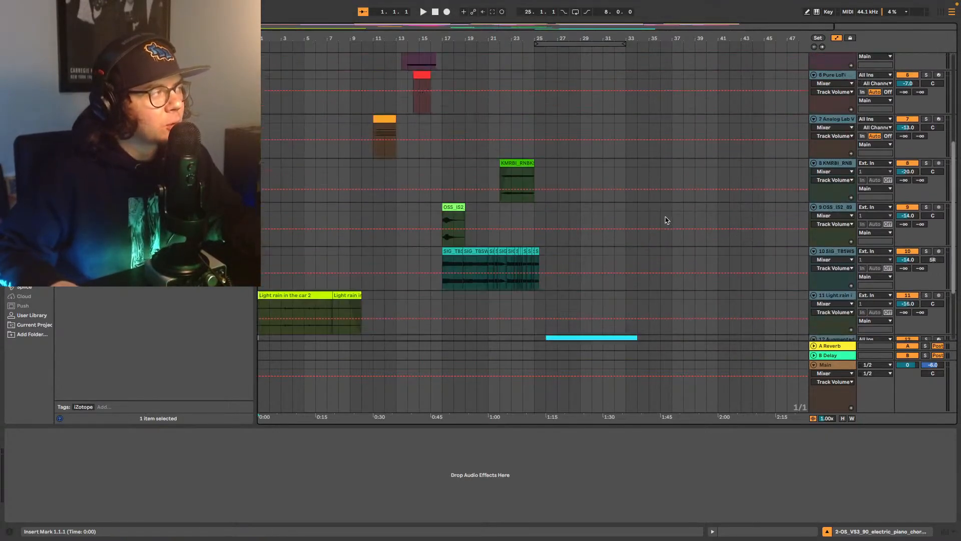
scroll(665, 215, "up", 6)
key("space")
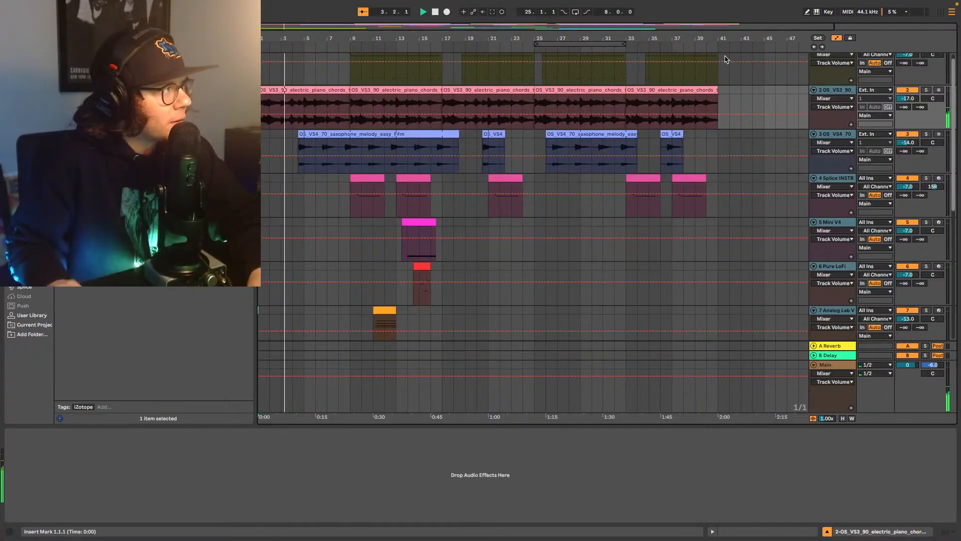
scroll(489, 170, "up", 1)
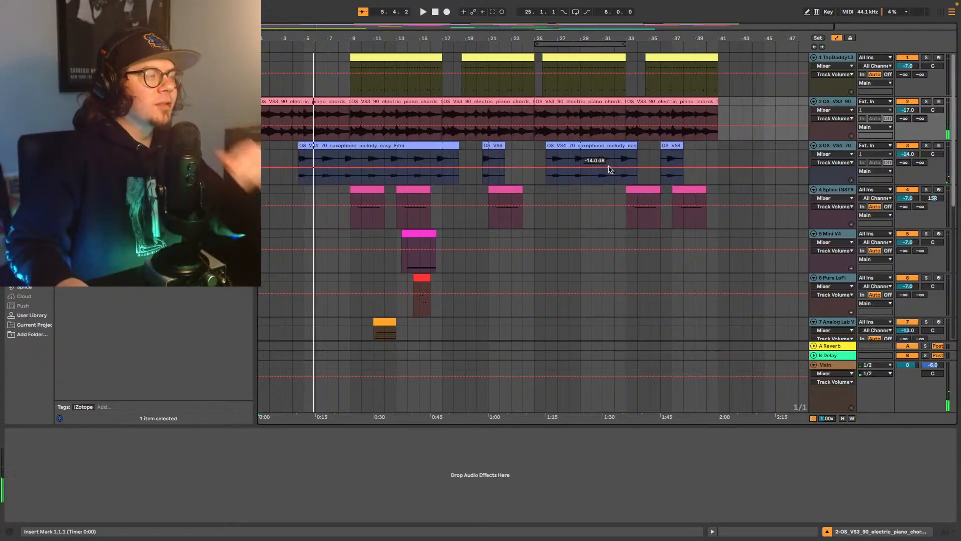
Step: Examine the effects on the drum and saxophone melody tracks, and look through the volumes of the remaining tracks
left_click(835, 58)
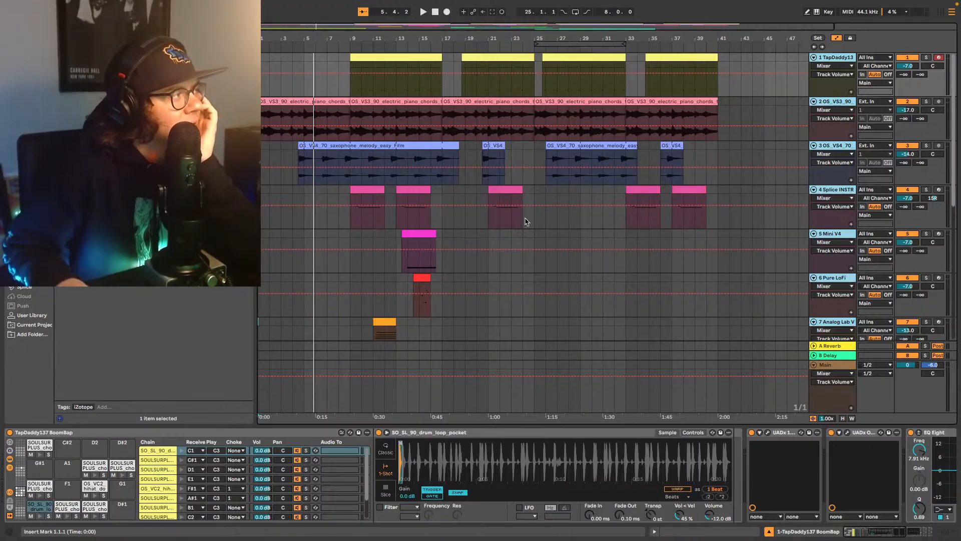
left_click(359, 148)
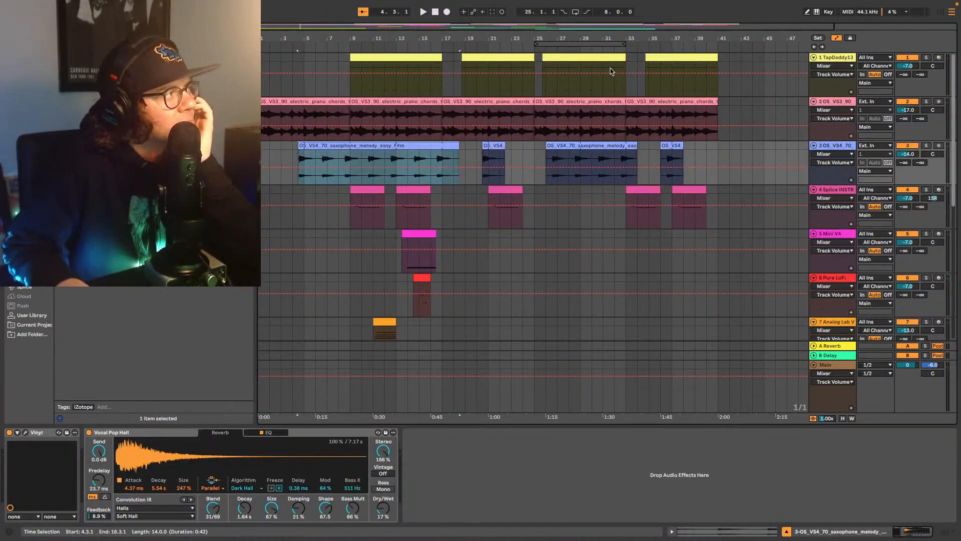
left_click(828, 57)
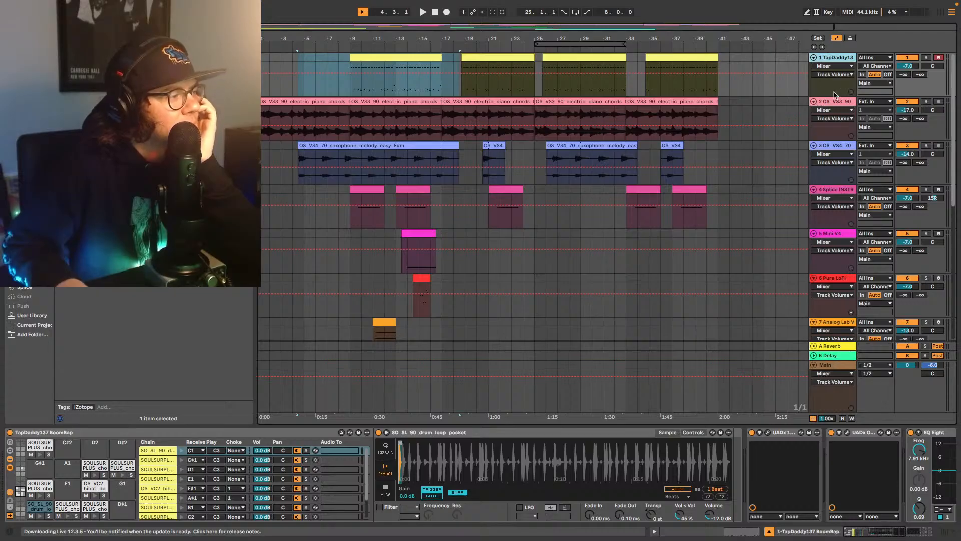
left_click_drag(890, 533, 956, 535)
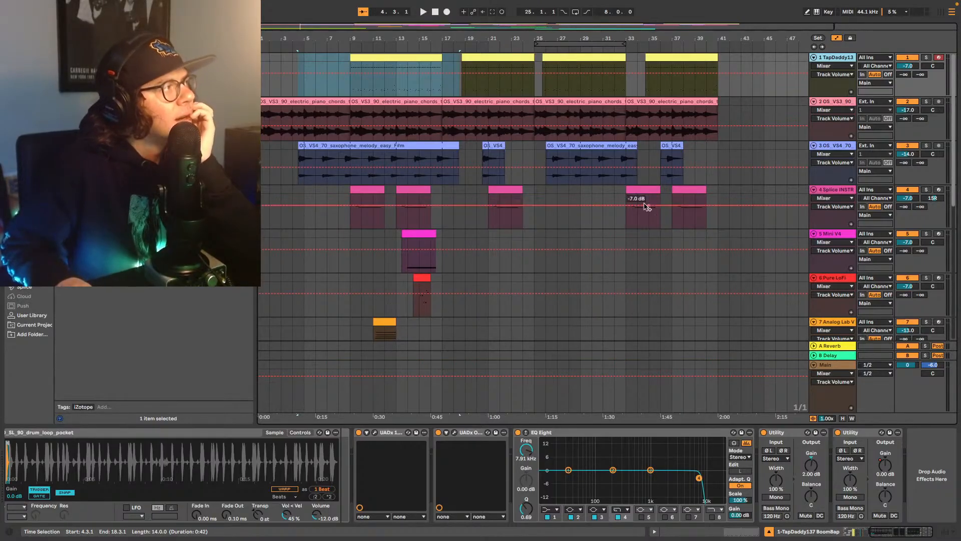
scroll(607, 232, "down", 4)
scroll(598, 254, "down", 10)
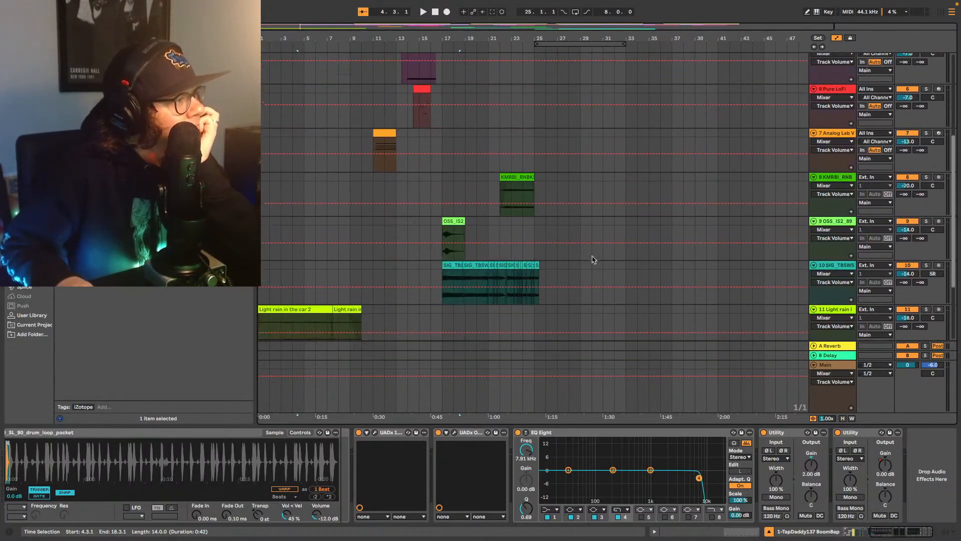
scroll(588, 252, "down", 2)
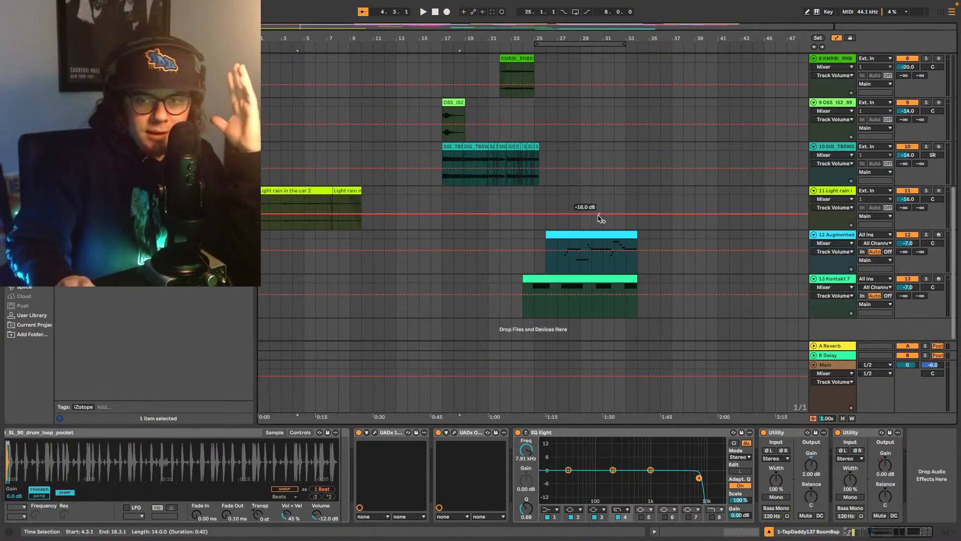
scroll(468, 307, "up", 14)
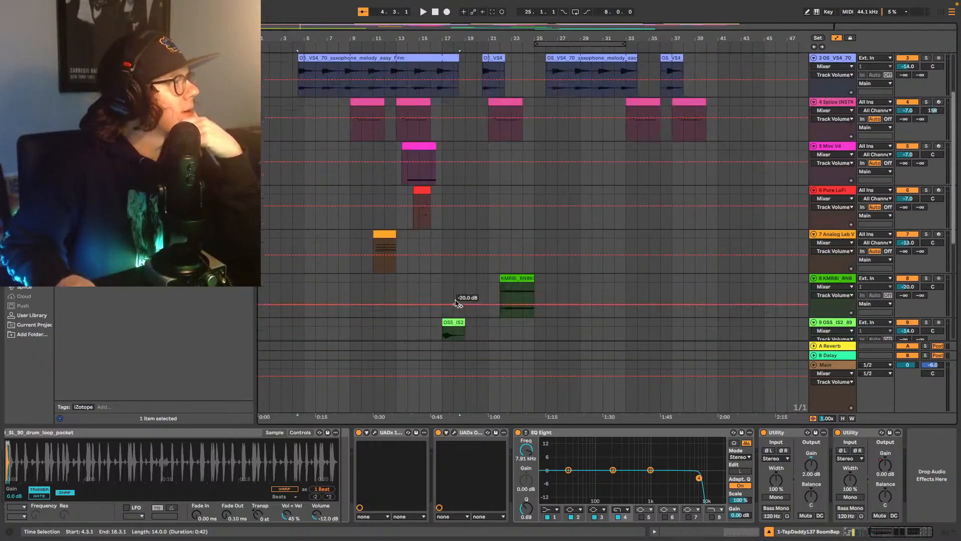
Step: Play the arrangement from the start and add an EQ Eight to the electric piano chords track
left_click(814, 48)
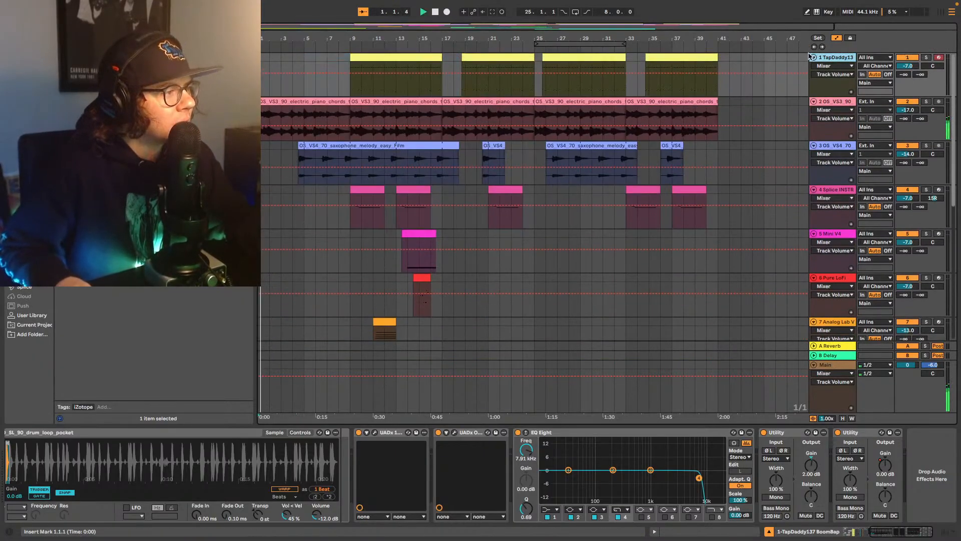
scroll(664, 205, "down", 5)
scroll(663, 204, "down", 4)
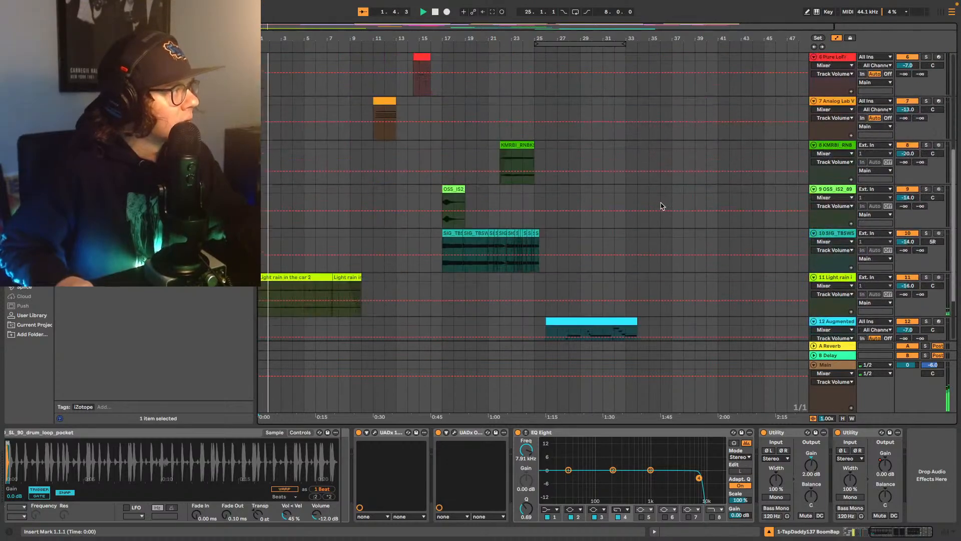
scroll(662, 201, "up", 9)
left_click(835, 91)
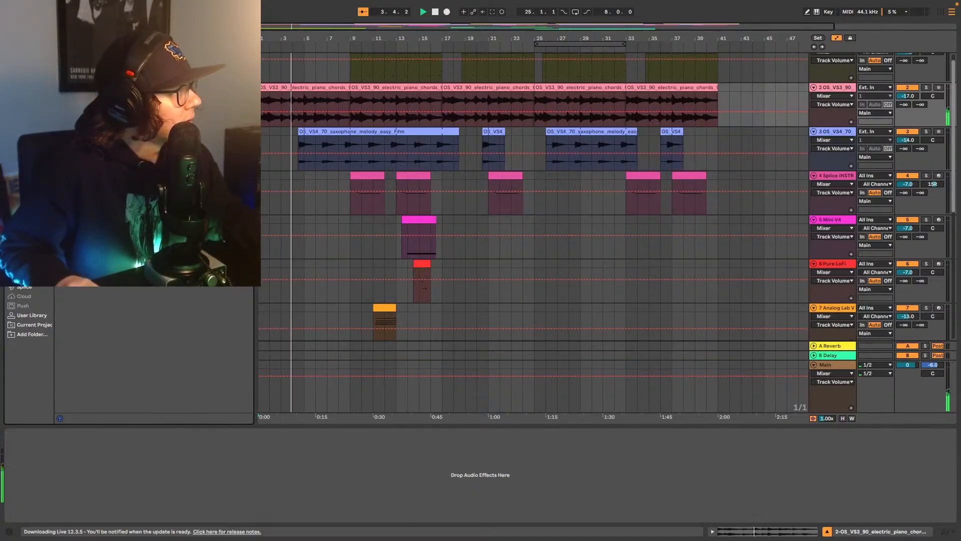
type("eq")
left_click_drag(90, 100, 194, 466)
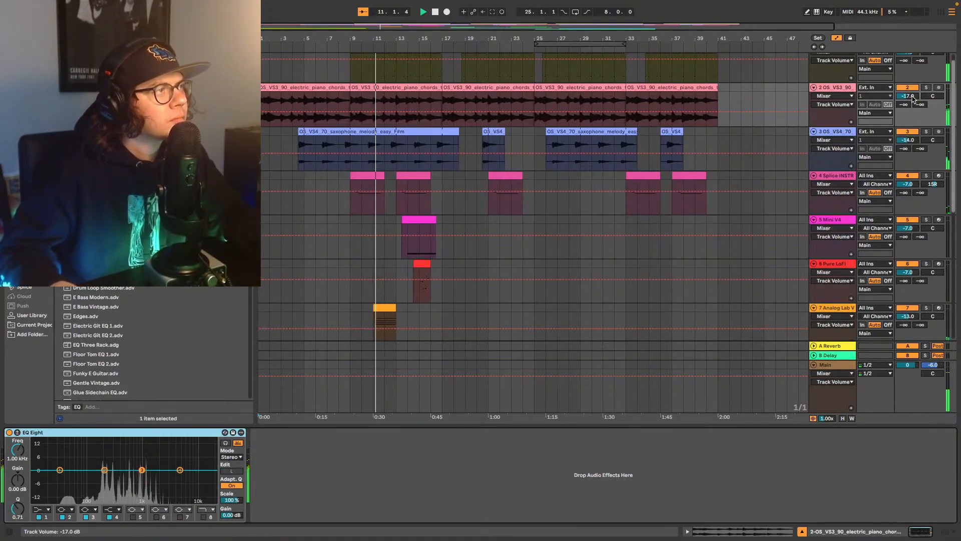
Step: Add a second EQ Eight to the TapDaddy137 BoomBap track, between its existing EQ Eight and the first Utility
scroll(836, 79, "up", 1)
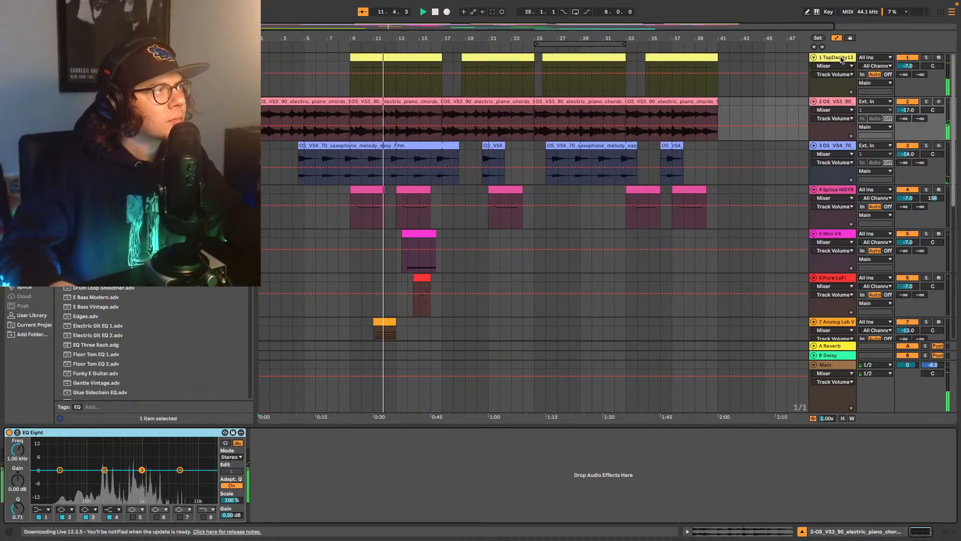
left_click(836, 79)
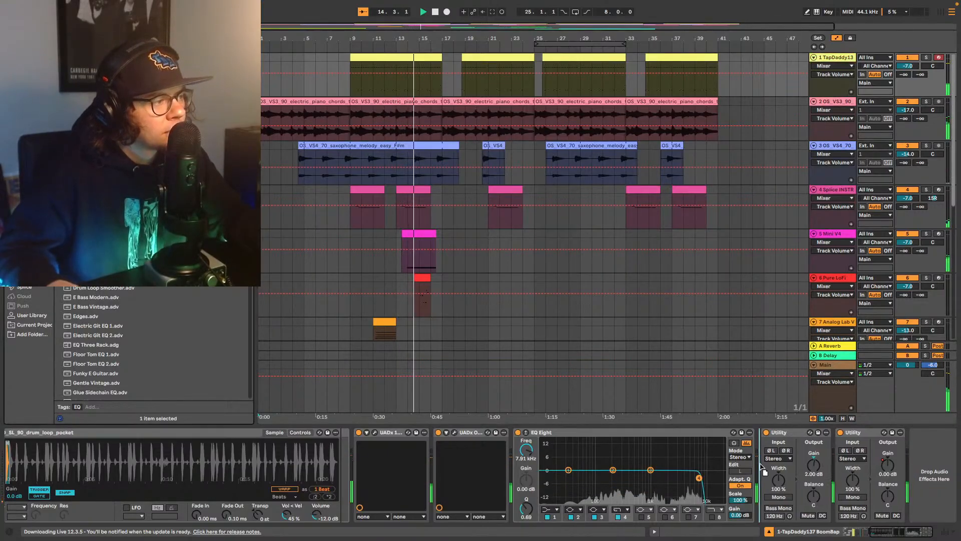
left_click_drag(761, 466, 761, 466)
left_click(890, 532)
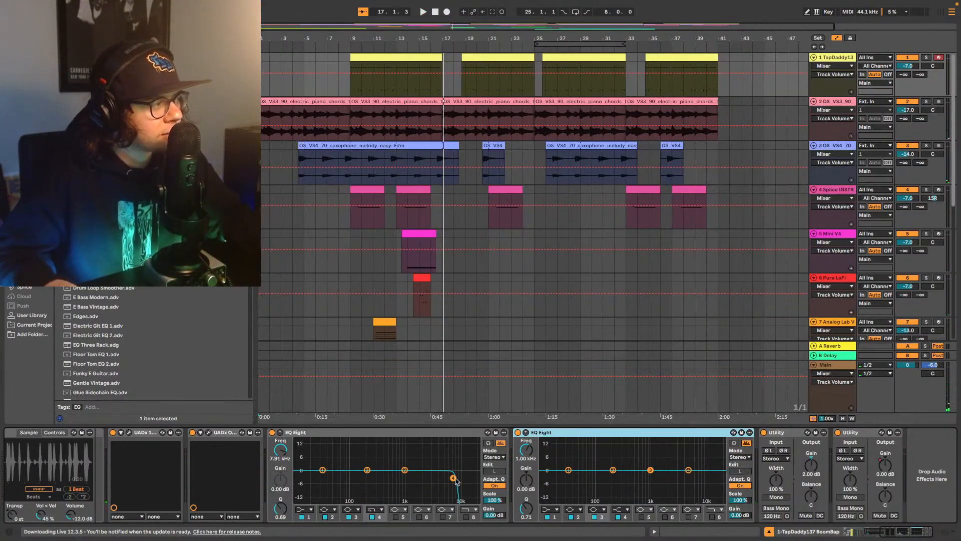
Step: Play from bar 9 and boost band 2 of the drum track's second EQ Eight by 2.85 dB at 56.2 Hz, Q 2.59
key("space")
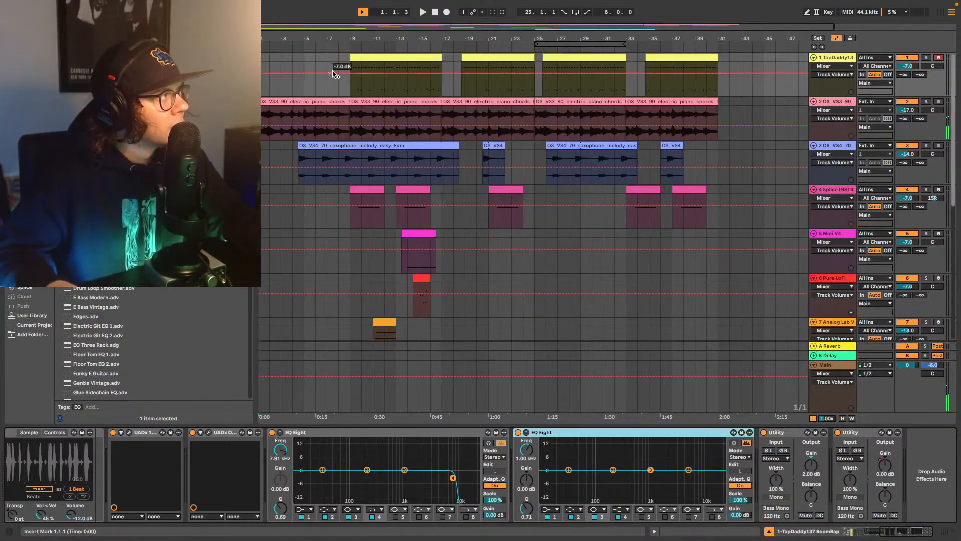
left_click(349, 92)
key("space")
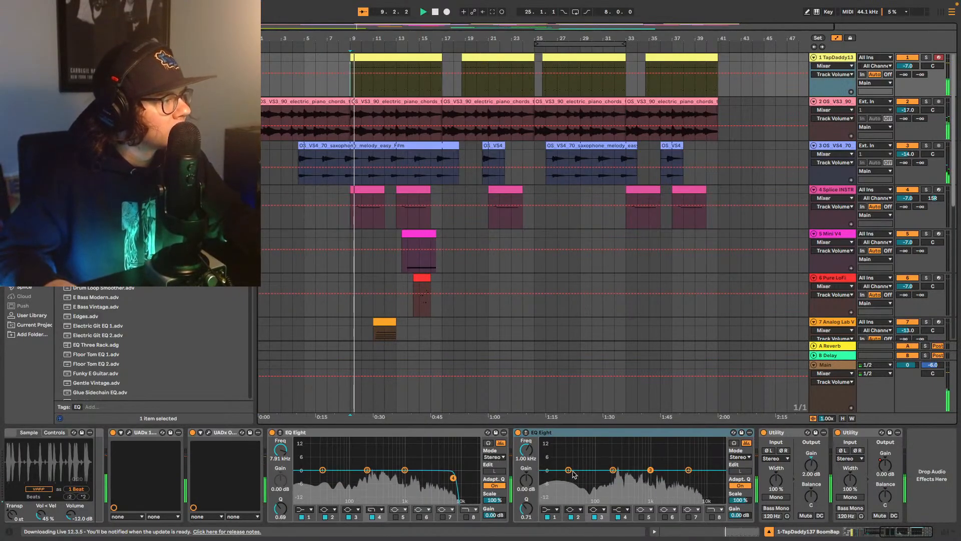
left_click_drag(613, 470, 588, 467)
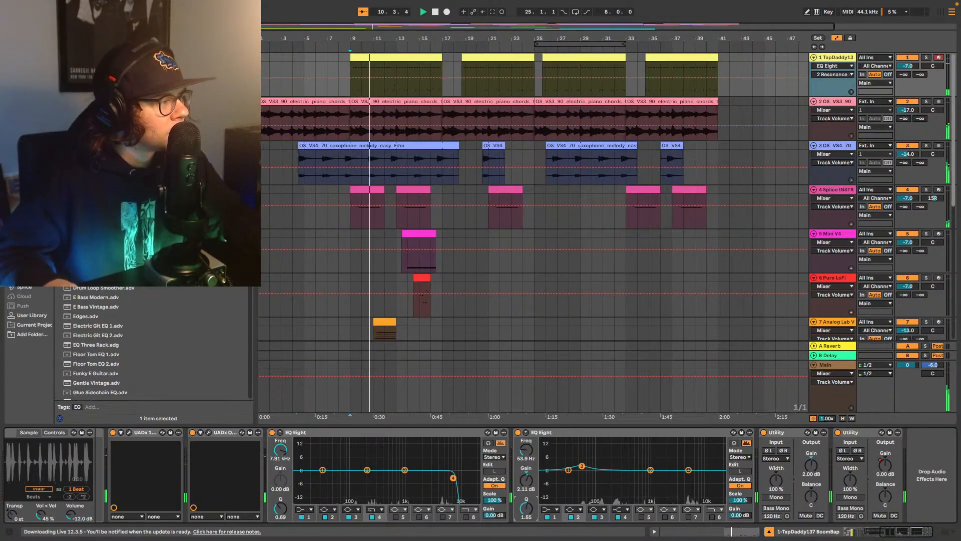
left_click_drag(526, 508, 526, 496)
left_click_drag(582, 467, 582, 464)
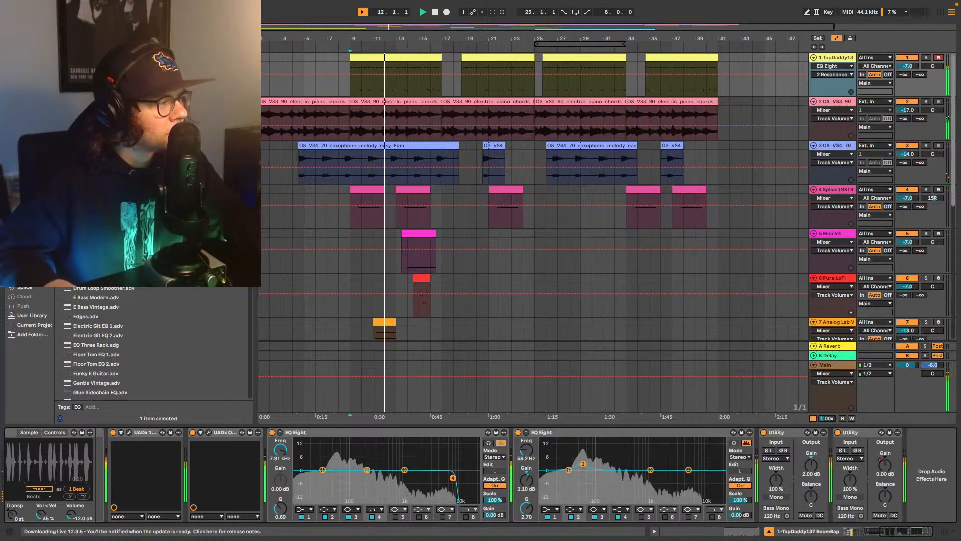
left_click_drag(526, 508, 526, 509)
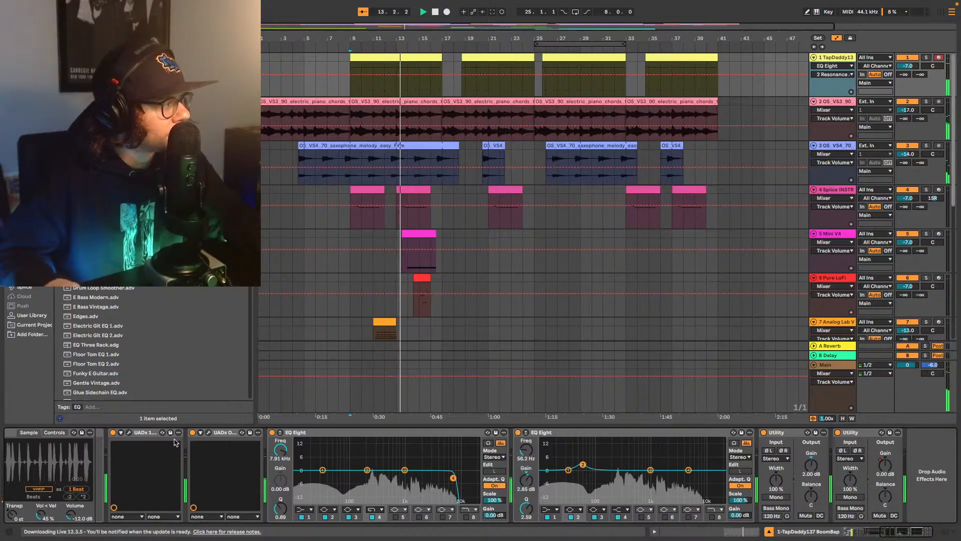
Step: Open the UADx 1176 FET Compressor on the drum track and check its input and output levels during playback
left_click(129, 433)
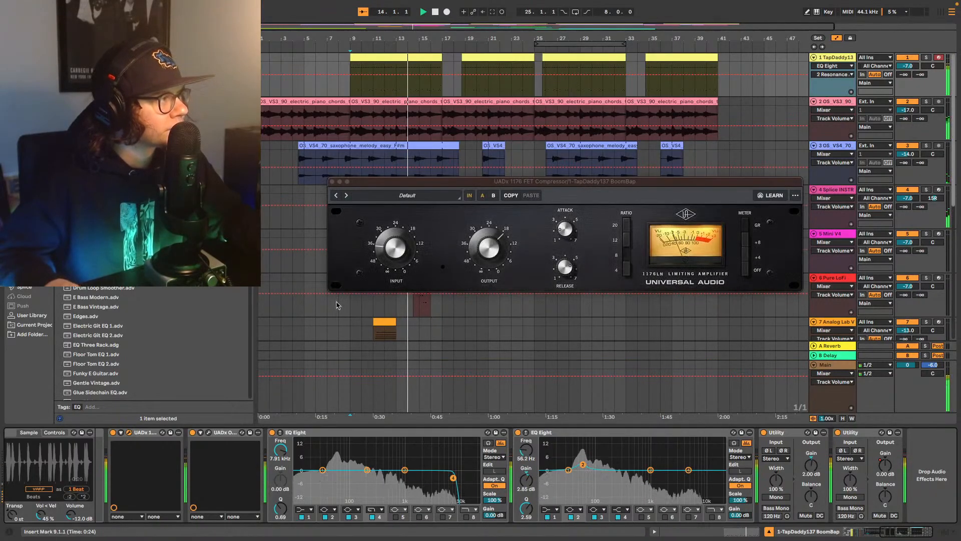
left_click(385, 243)
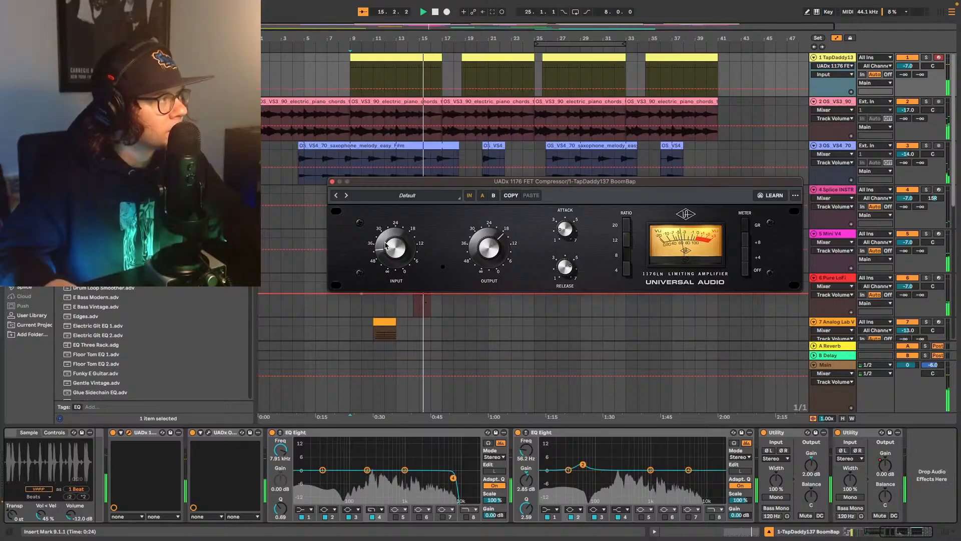
left_click(491, 244)
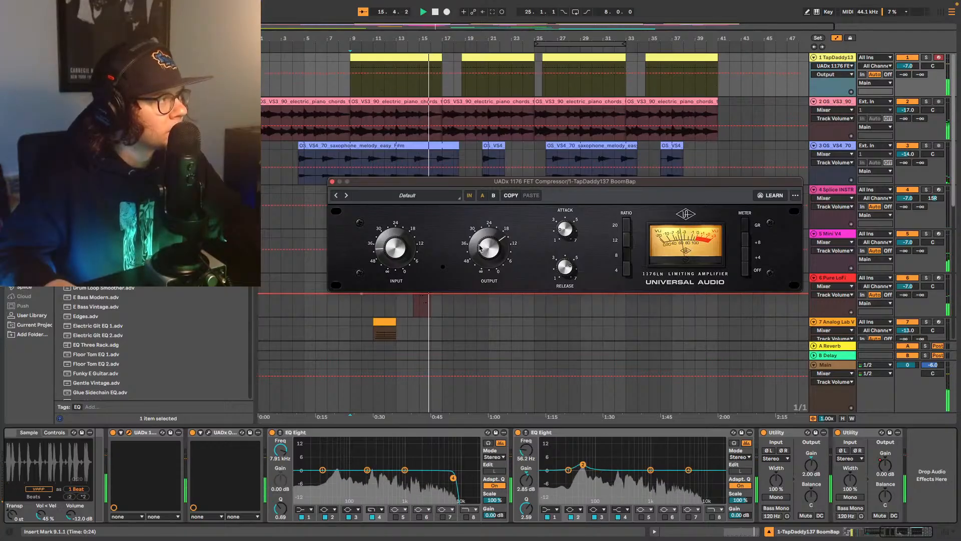
left_click(405, 252)
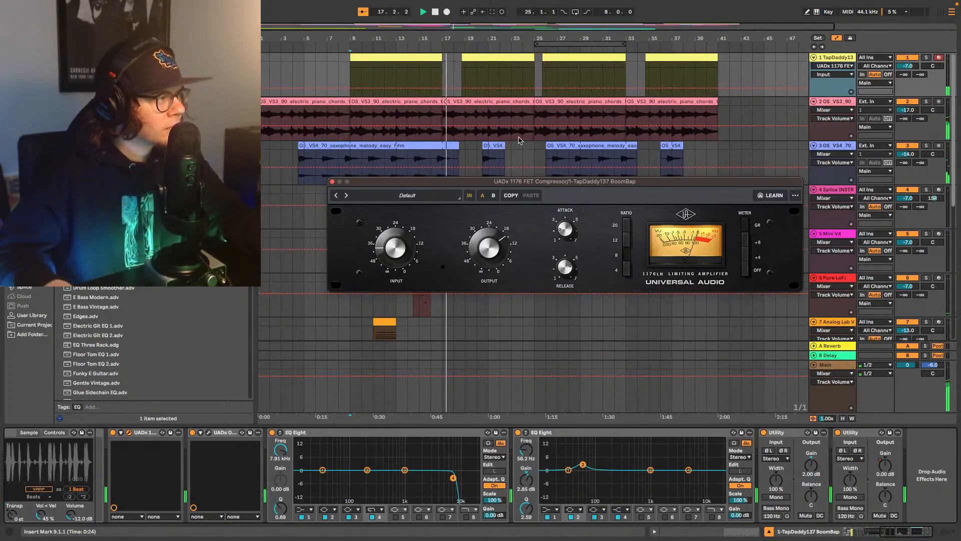
Step: Restart playback and set the high-cut band of the drum track's first EQ Eight to 8.25 kHz with a Q of 0.72
key("space")
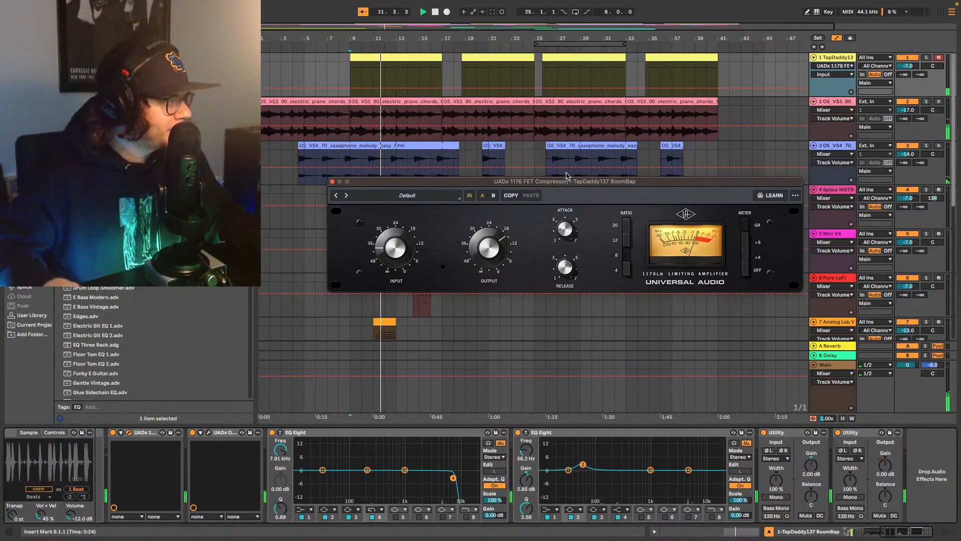
left_click(454, 479)
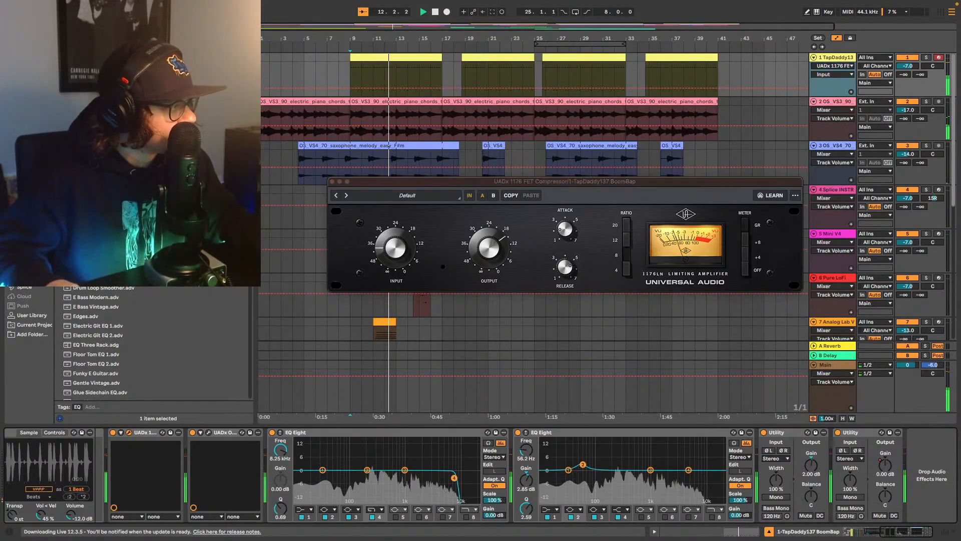
left_click_drag(454, 478, 454, 478)
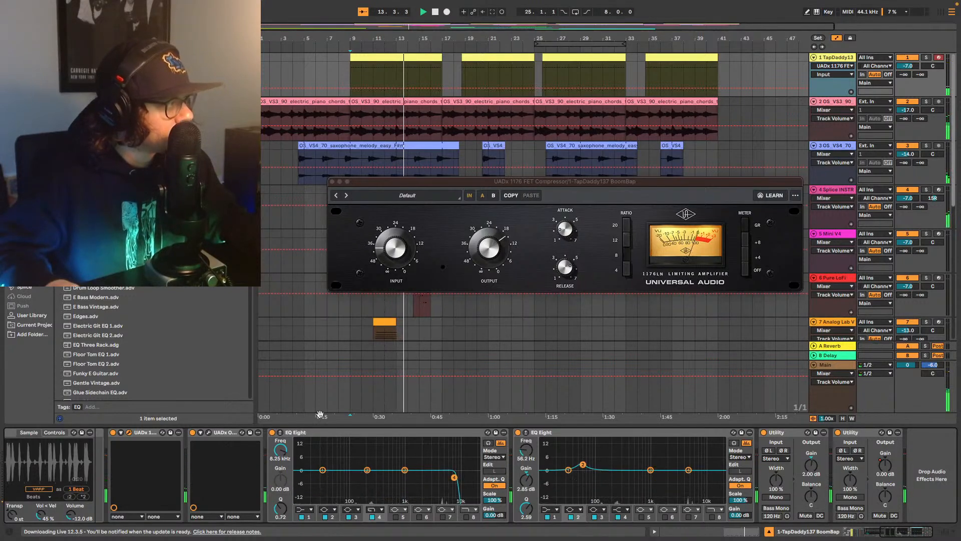
Step: Close the 1176 compressor window, play from just before the first saxophone clip and set the electric piano track's volume to -18 dB
left_click(332, 181)
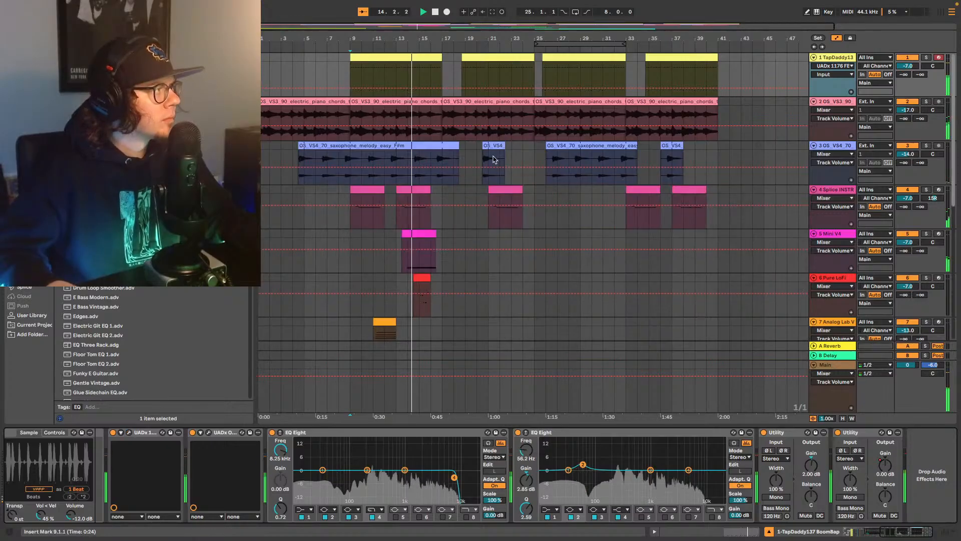
key("space")
scroll(451, 200, "down", 3)
scroll(403, 165, "up", 3)
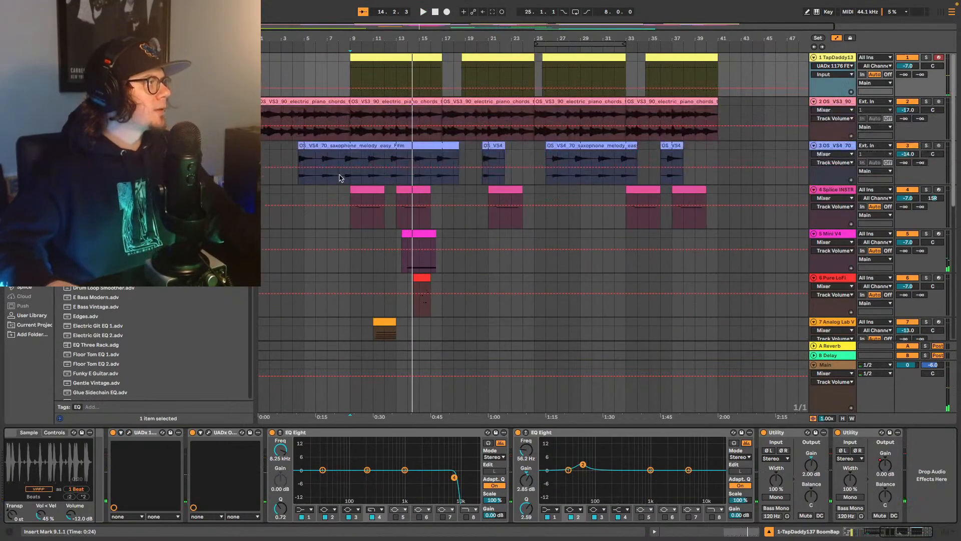
left_click(293, 155)
key("space")
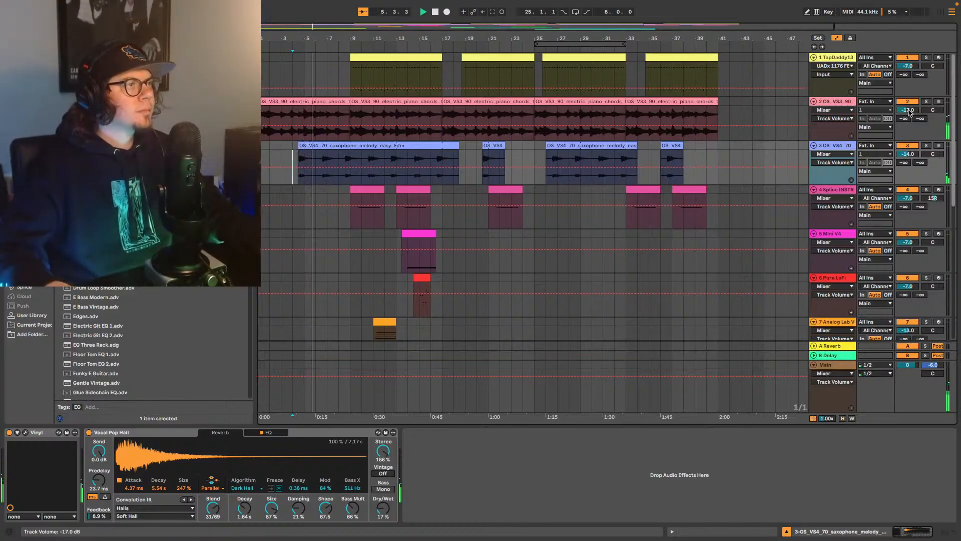
left_click_drag(908, 111, 908, 113)
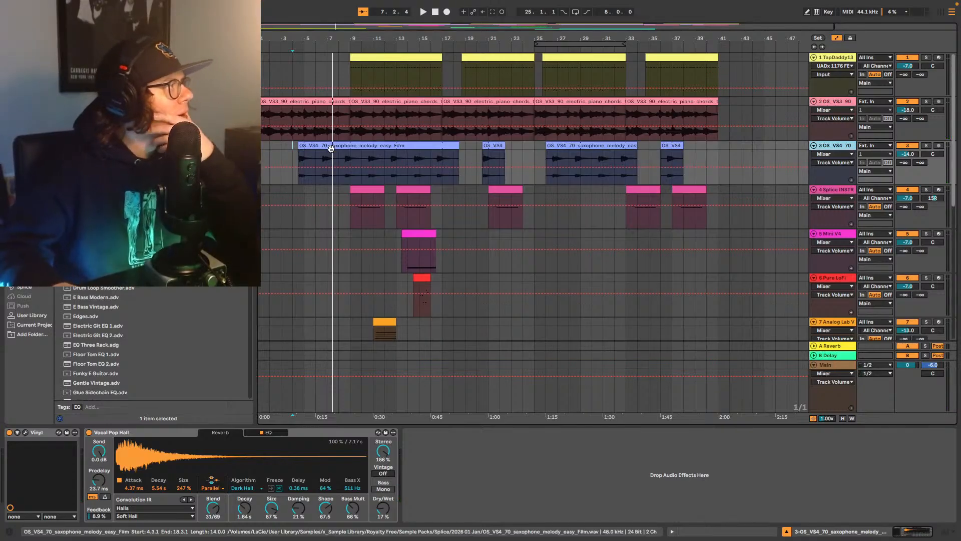
Step: Set the Dry/Wet of the saxophone track's Vocal Pop Hall reverb to 18% and play the saxophone section
left_click(327, 145)
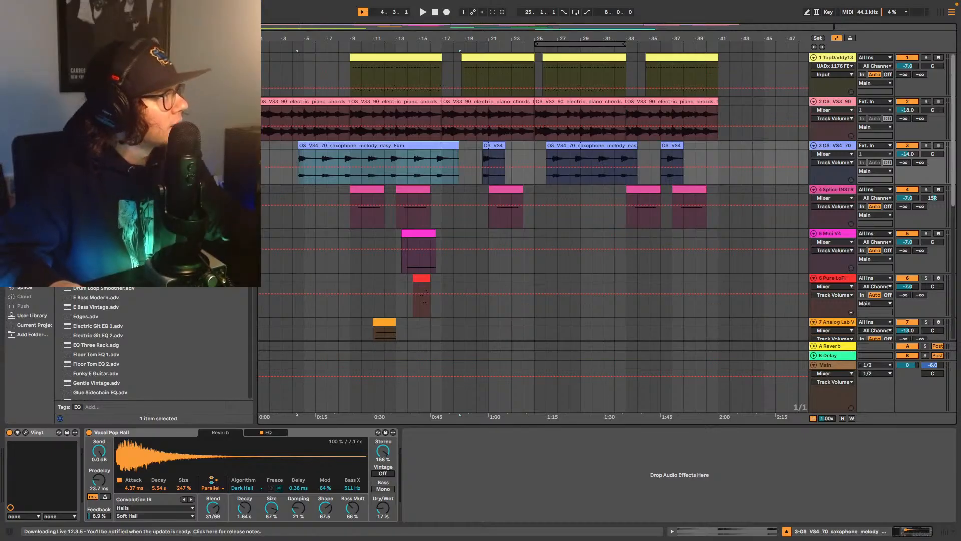
left_click(383, 507)
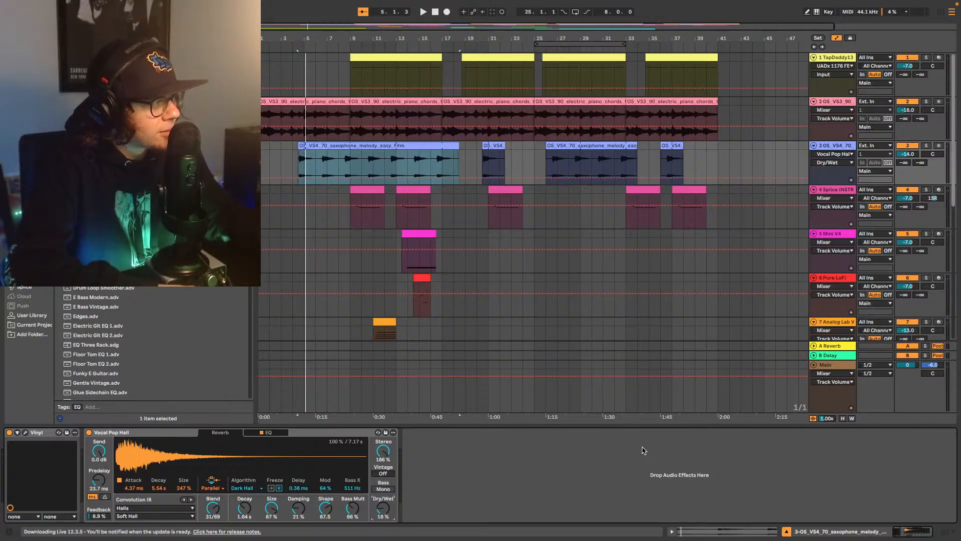
key("space")
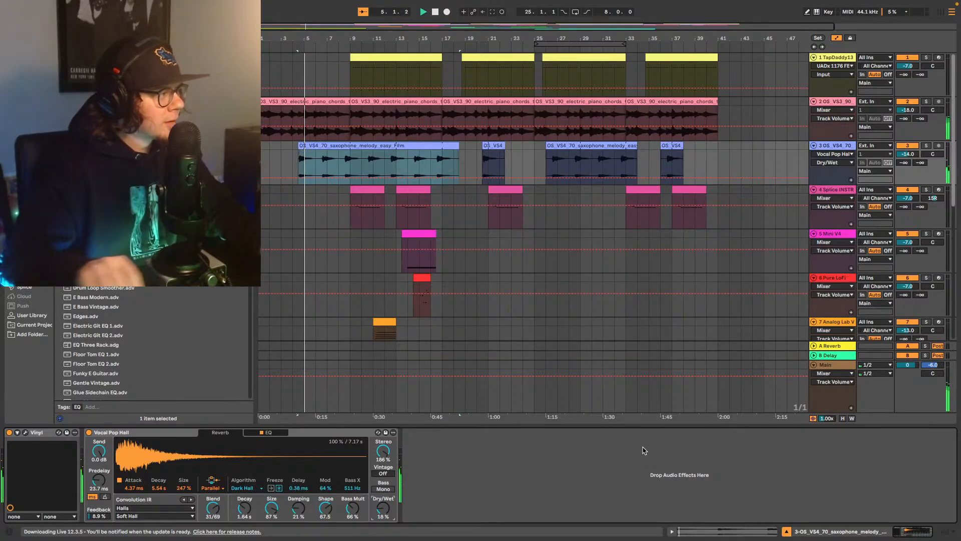
key("space")
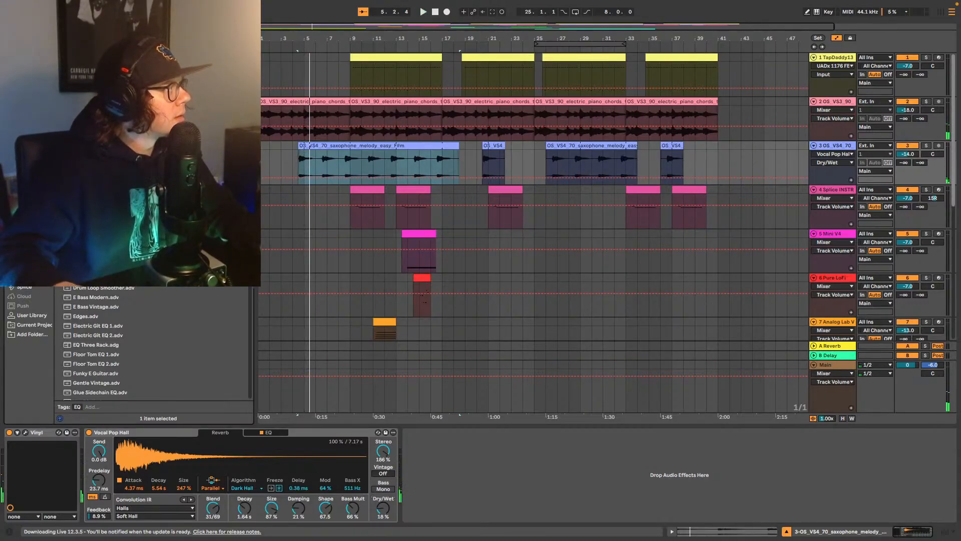
Step: Add a UADx LA-2A Tube Compressor after the saxophone track's reverb, adjust its Peak Reduction during playback and close its window
key("super+f")
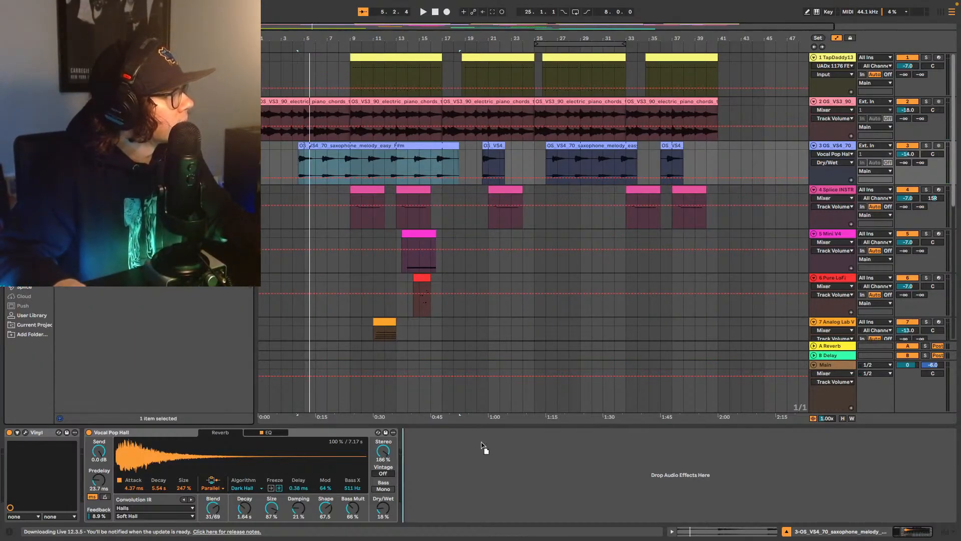
left_click_drag(482, 447, 493, 453)
key("space")
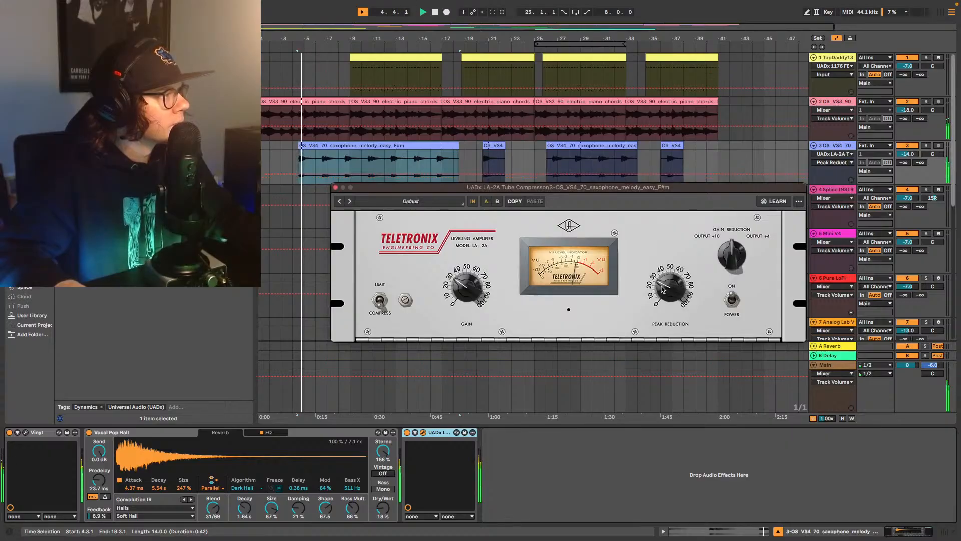
key("space")
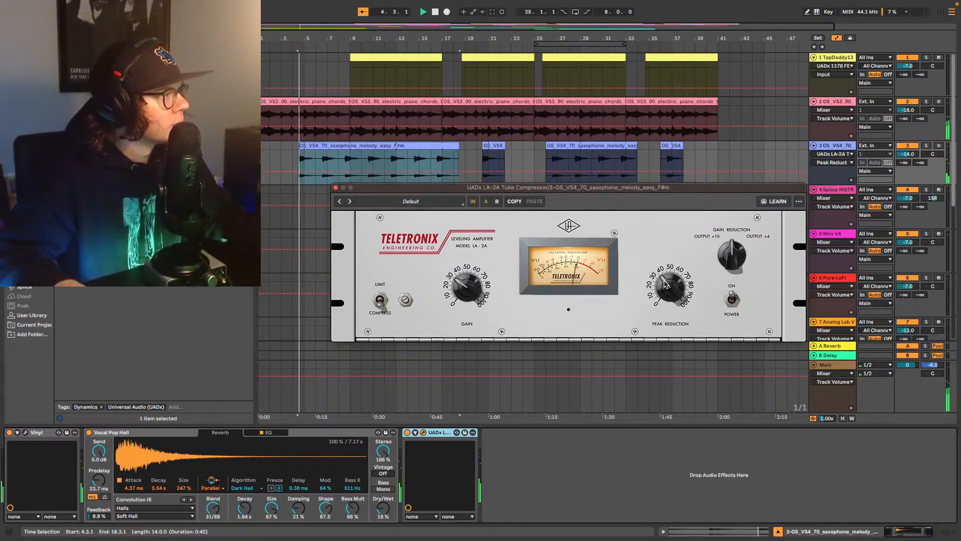
key("space")
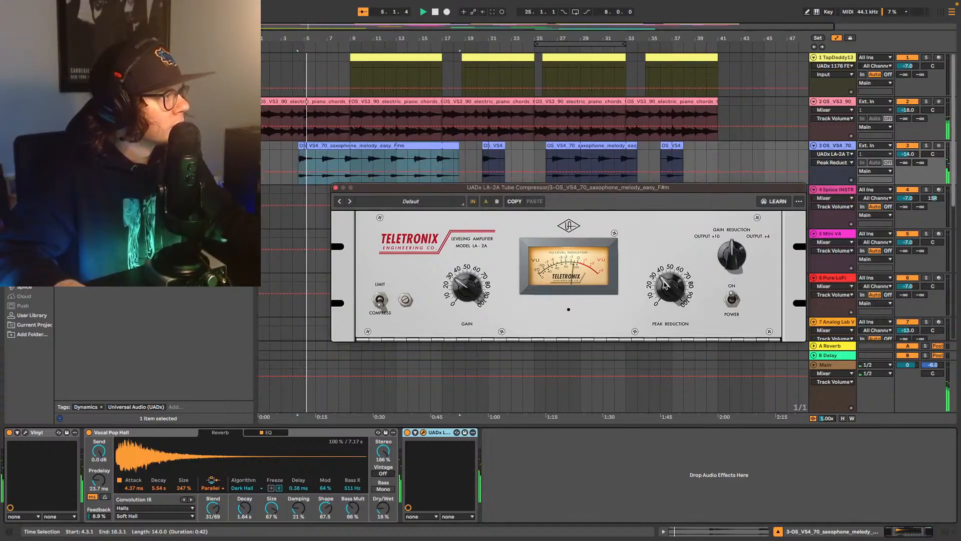
key("space")
key("space")
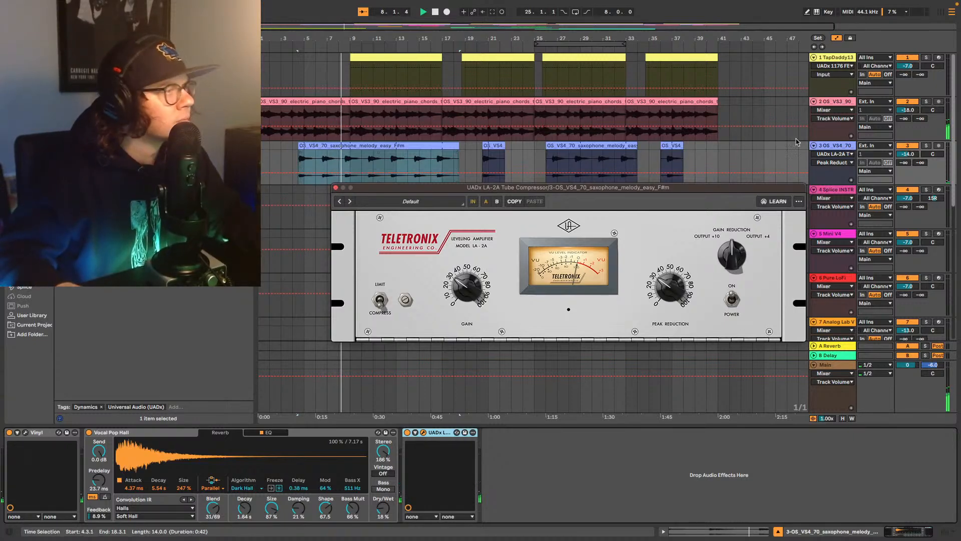
left_click(336, 188)
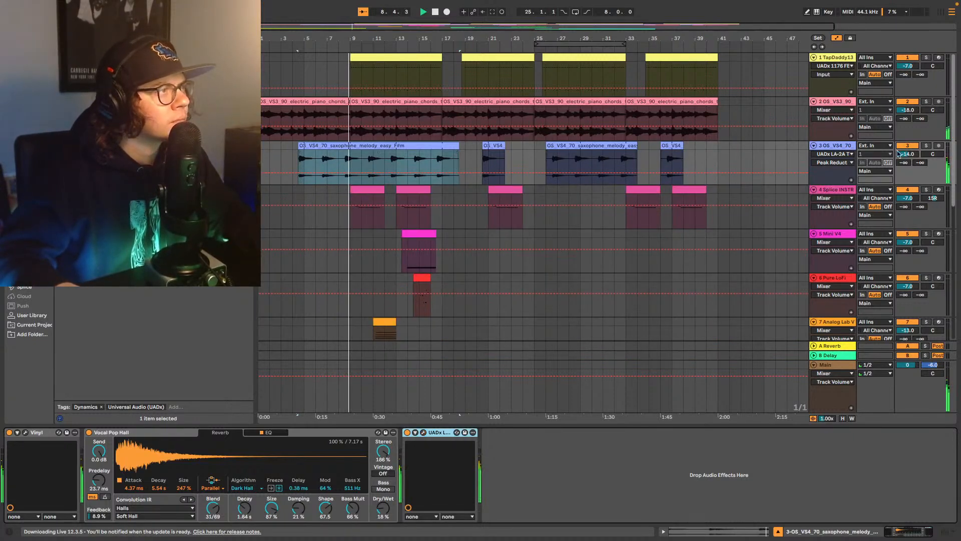
Step: Lower the saxophone track's volume to -18 dB during playback
left_click(913, 155)
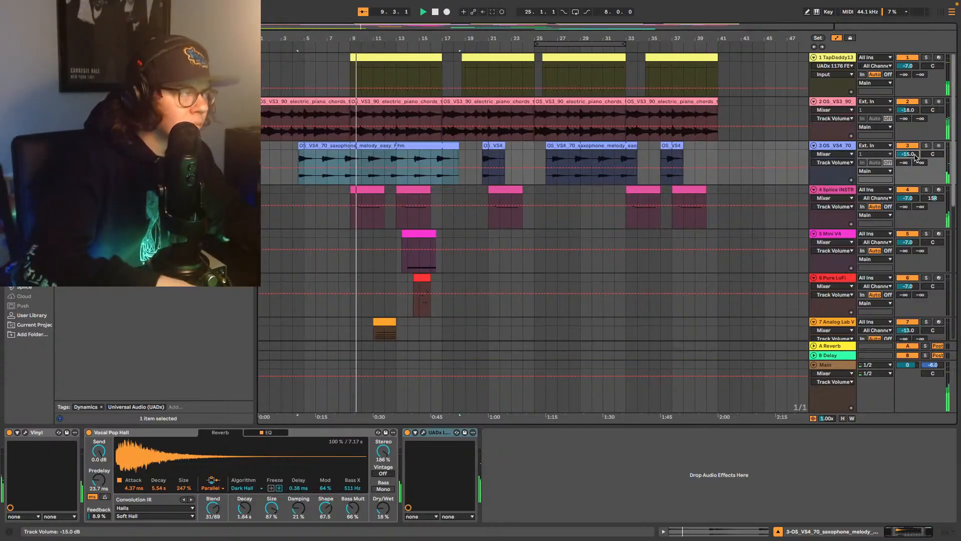
key("Down")
key("Down")
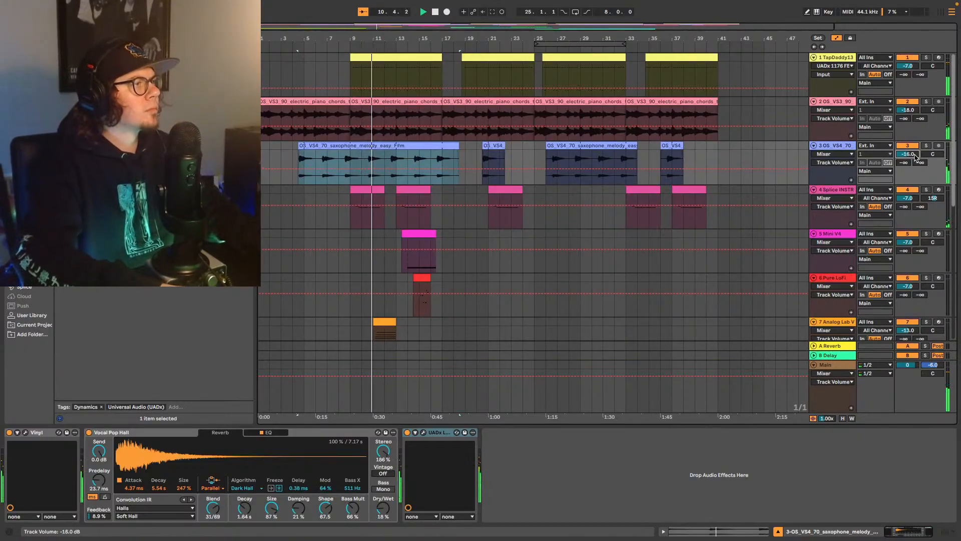
key("Down")
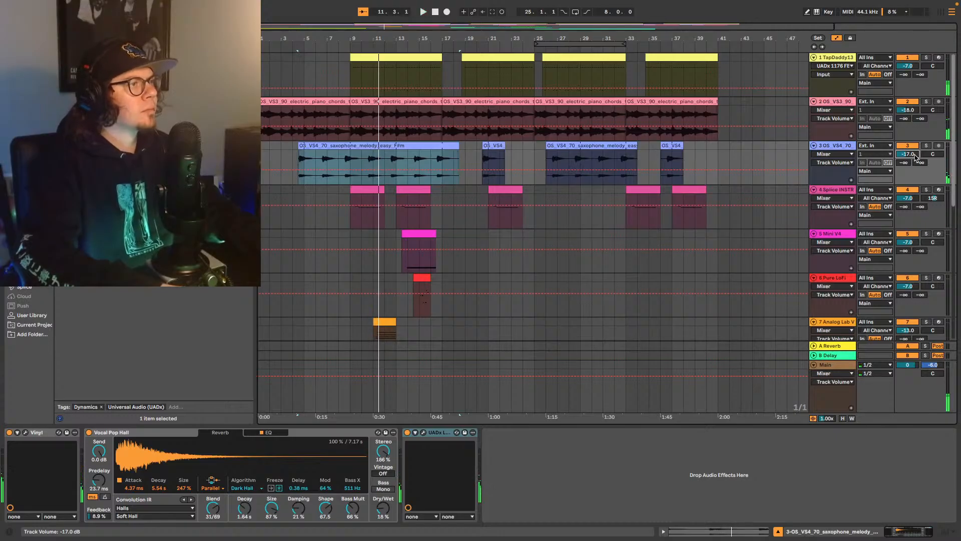
key("space")
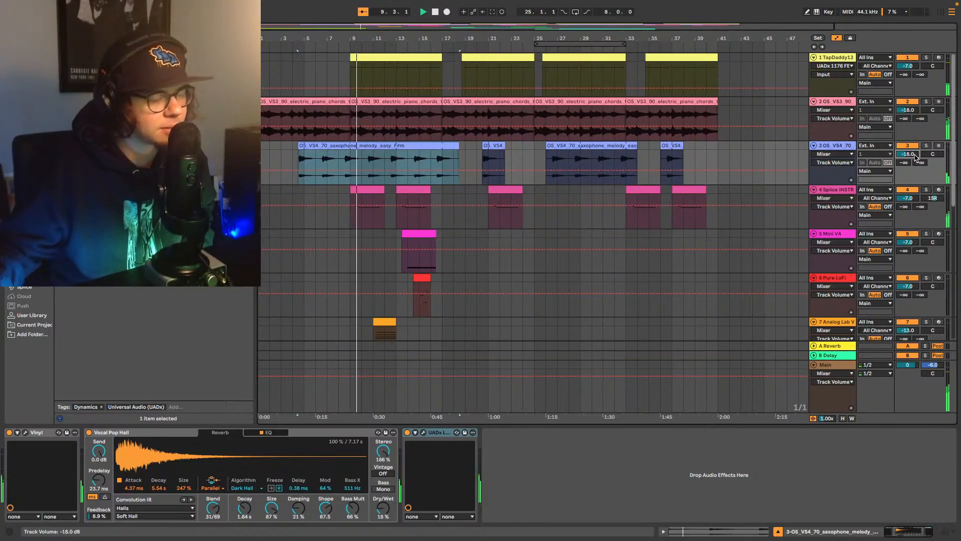
Step: Set the Splice INSTRUMENT track's volume to -6 dB
left_click(913, 200)
type("-6")
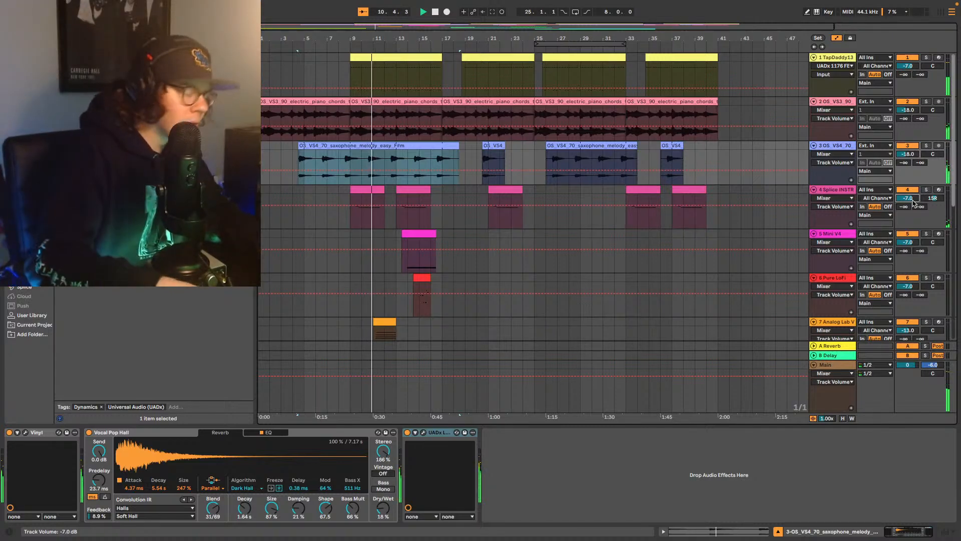
key("Return")
Step: Set the Analog Lab V track's volume to -11 dB and the Pure LoFi track's volume to -6 dB
scroll(903, 251, "down", 2)
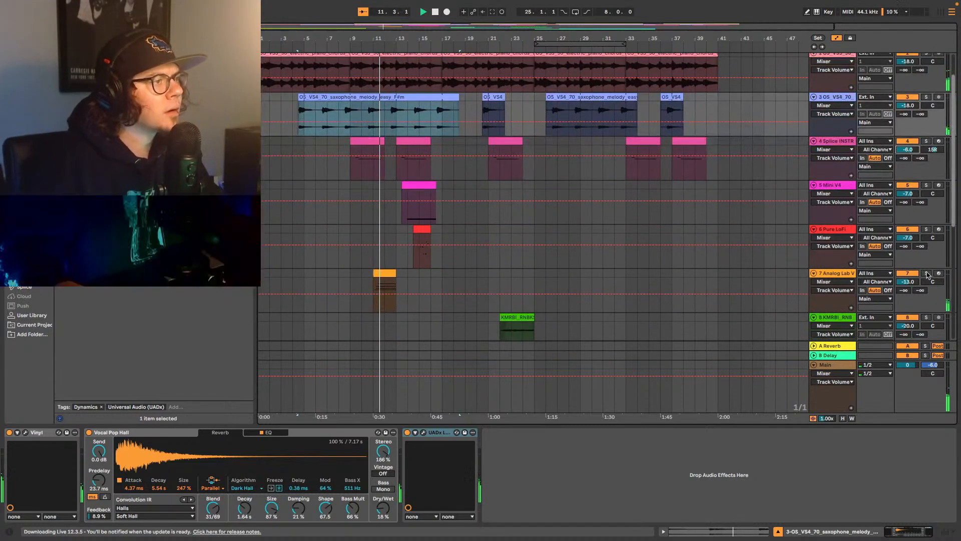
left_click(904, 284)
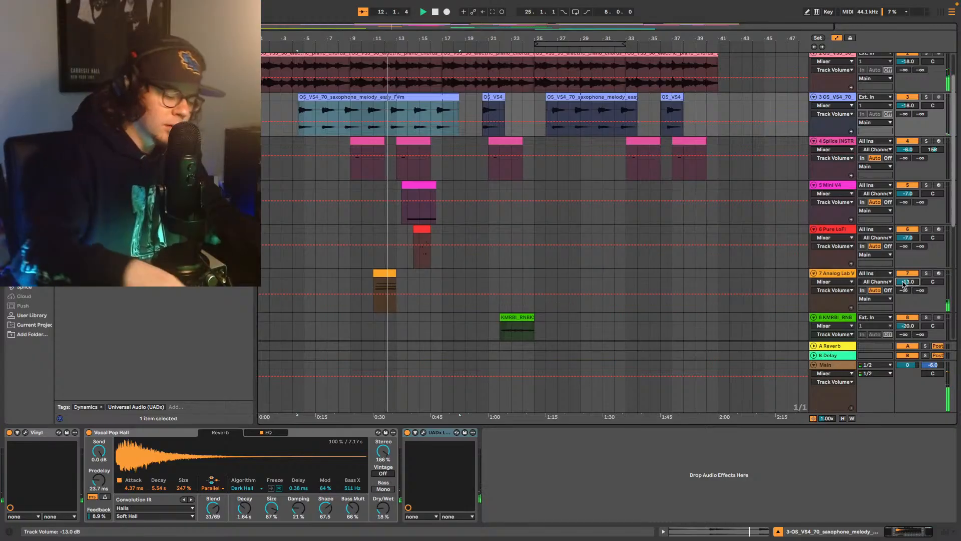
type("-11")
key("Return")
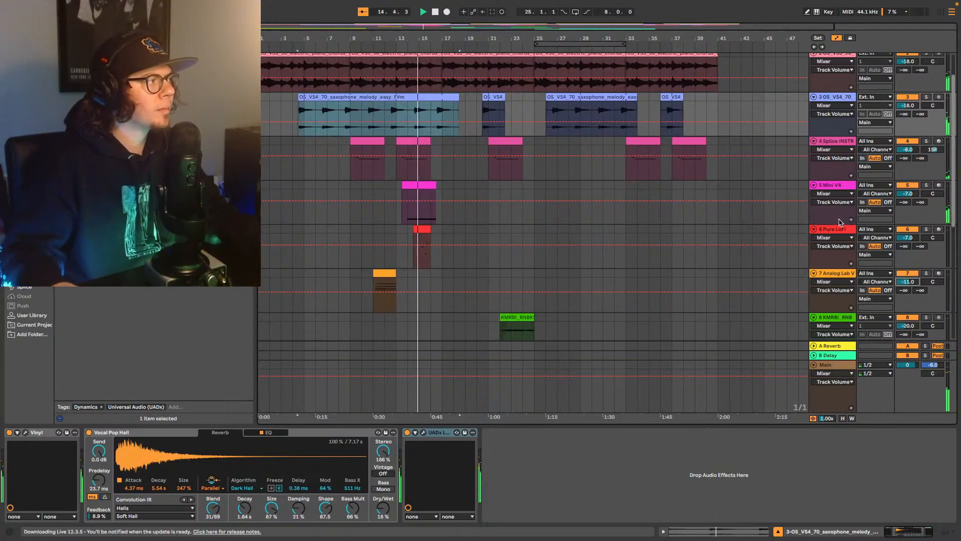
left_click(910, 239)
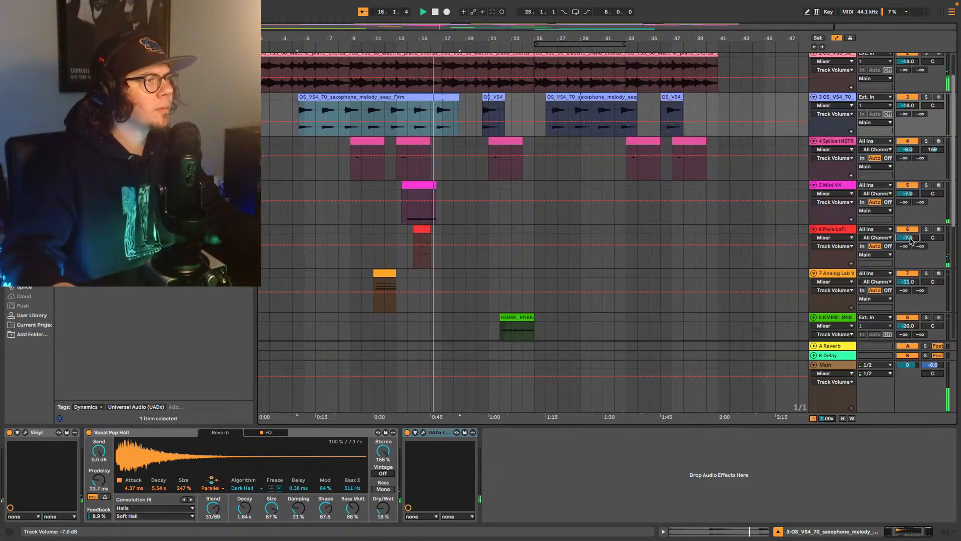
key("Up")
Step: Restart playback from the first saxophone clip and check the LA-2A compressor's meter on that track
key("space")
key("space")
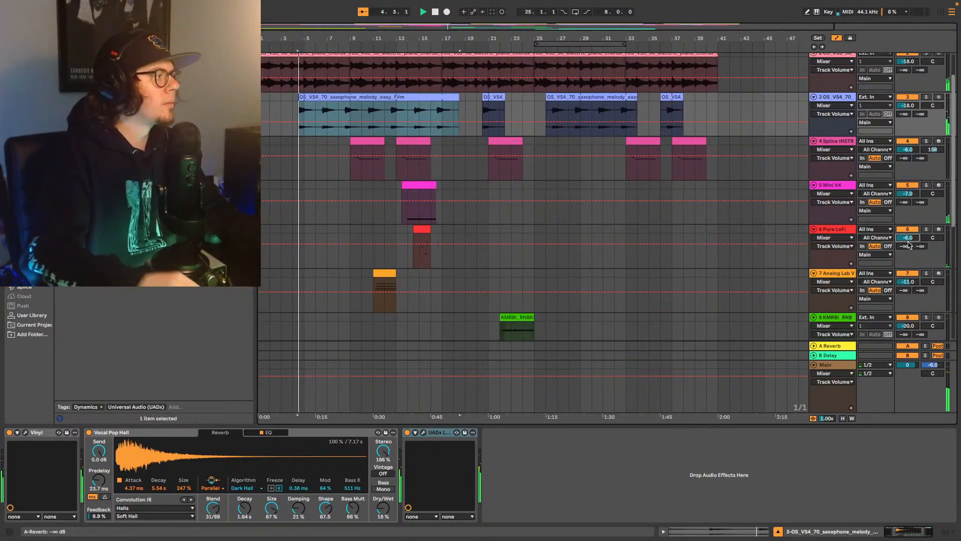
left_click(423, 432)
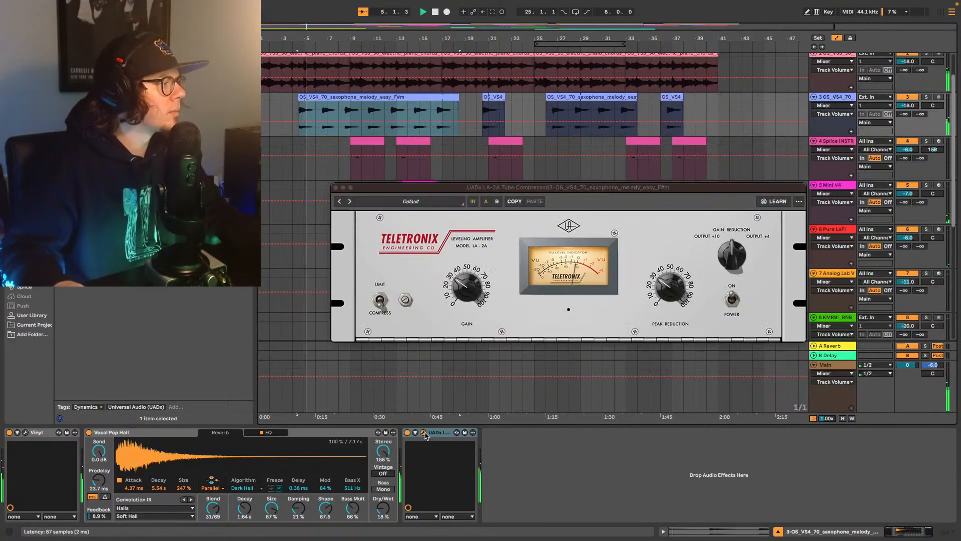
left_click_drag(453, 189, 454, 250)
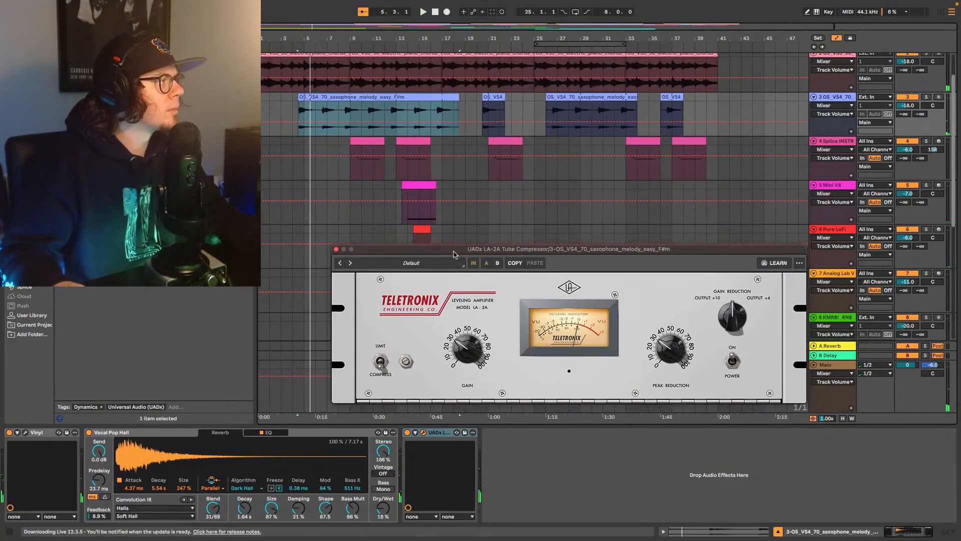
Step: Play from bar 14 and open the Pure LoFi instrument to examine its noise texture, filter and effects settings
left_click(411, 235)
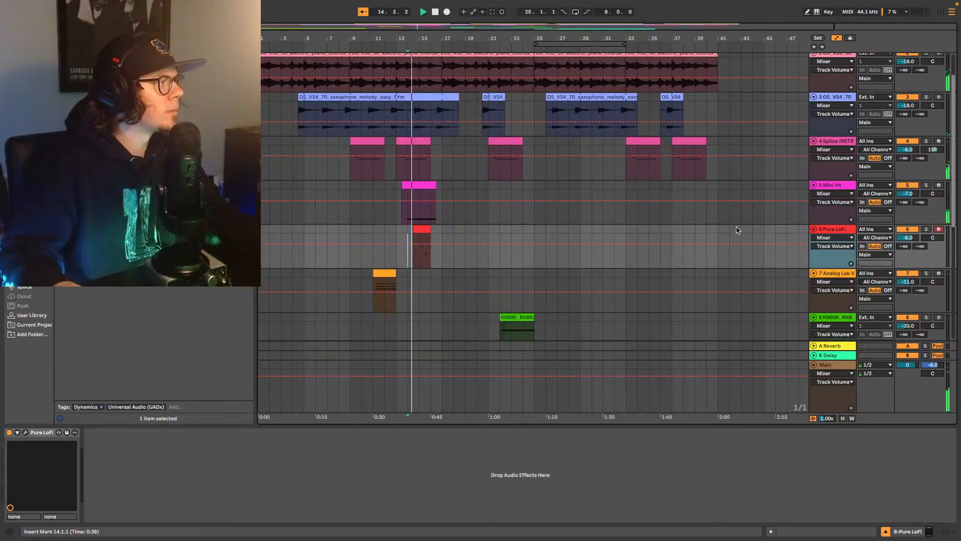
left_click(846, 230)
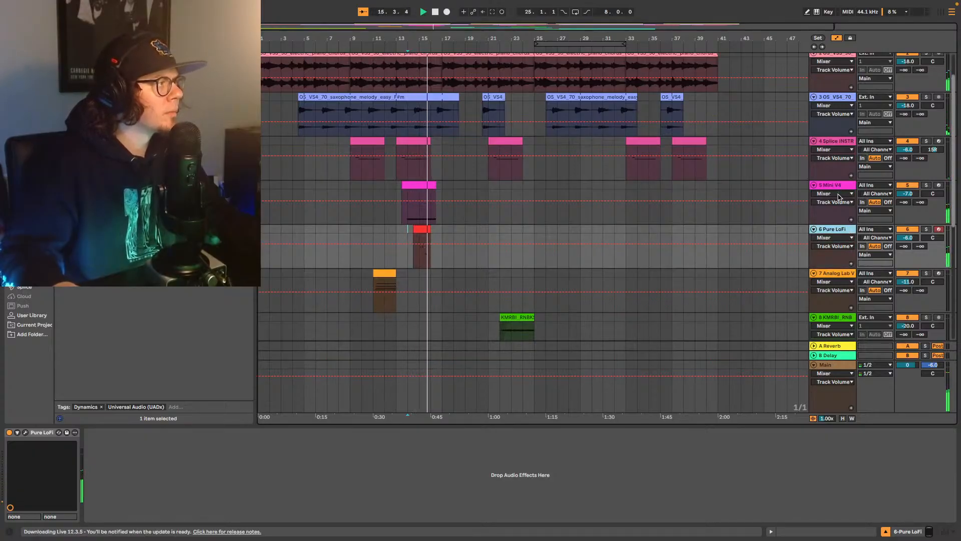
left_click(26, 433)
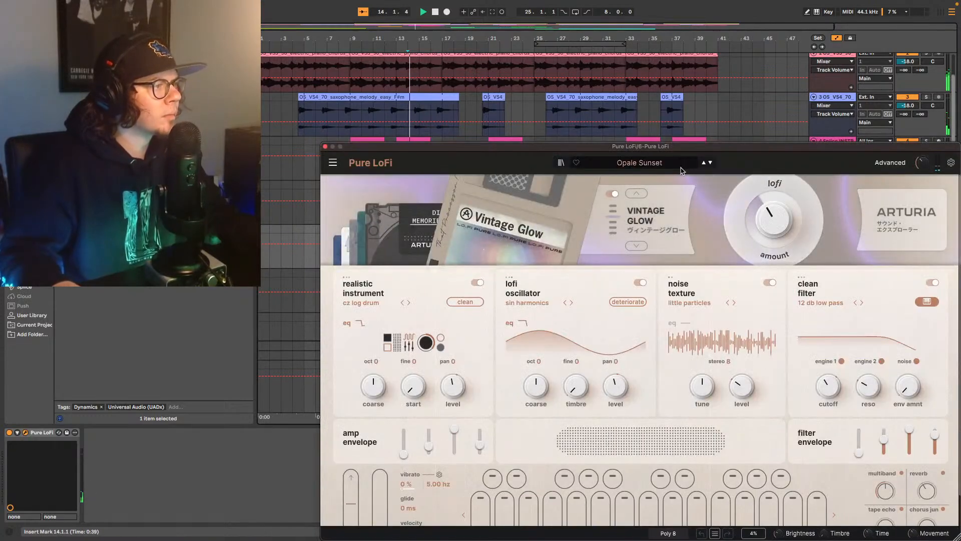
left_click_drag(713, 147, 704, 82)
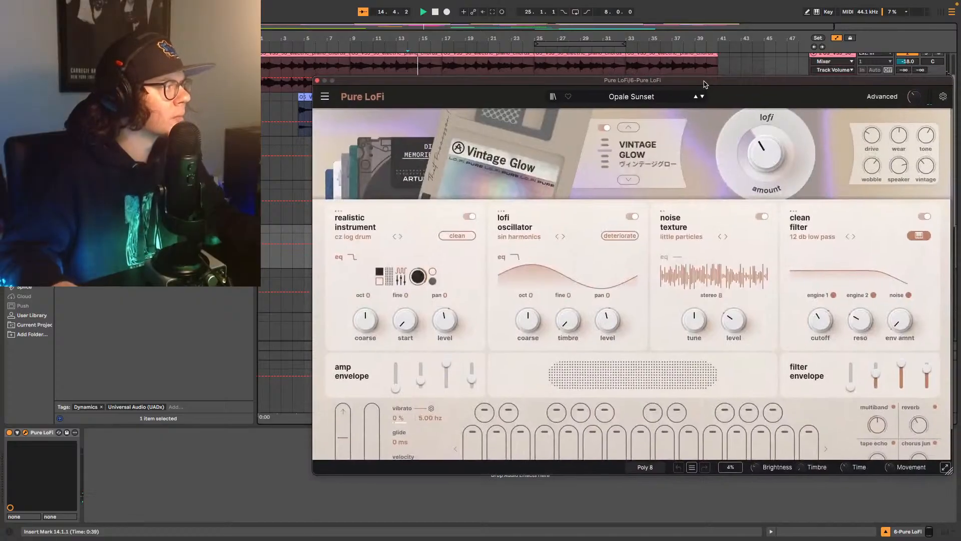
scroll(735, 293, "down", 2)
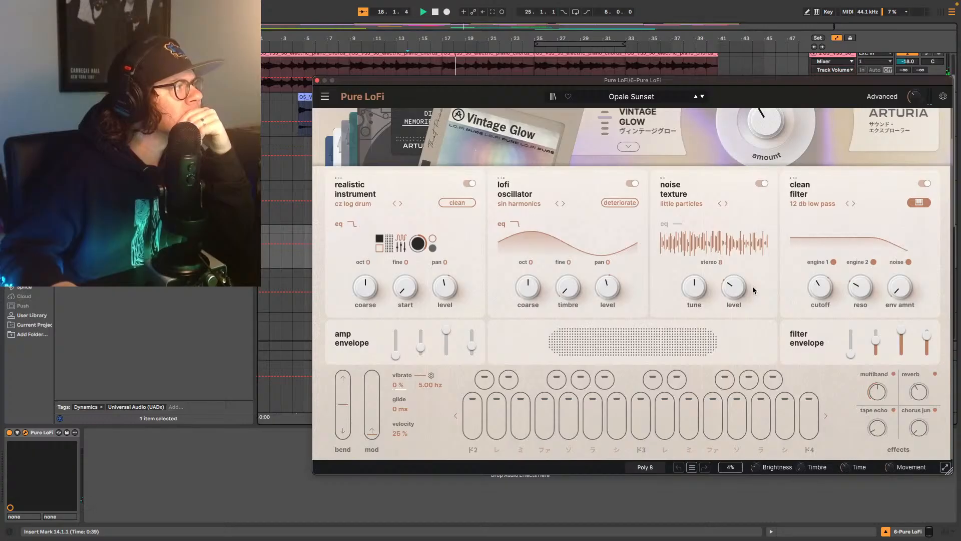
scroll(753, 291, "up", 1)
scroll(753, 289, "up", 3)
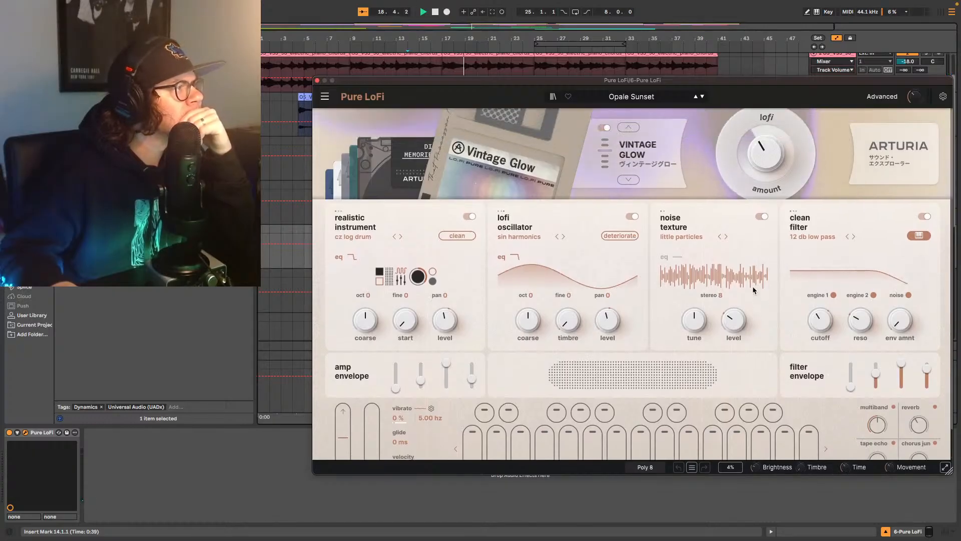
scroll(753, 288, "down", 3)
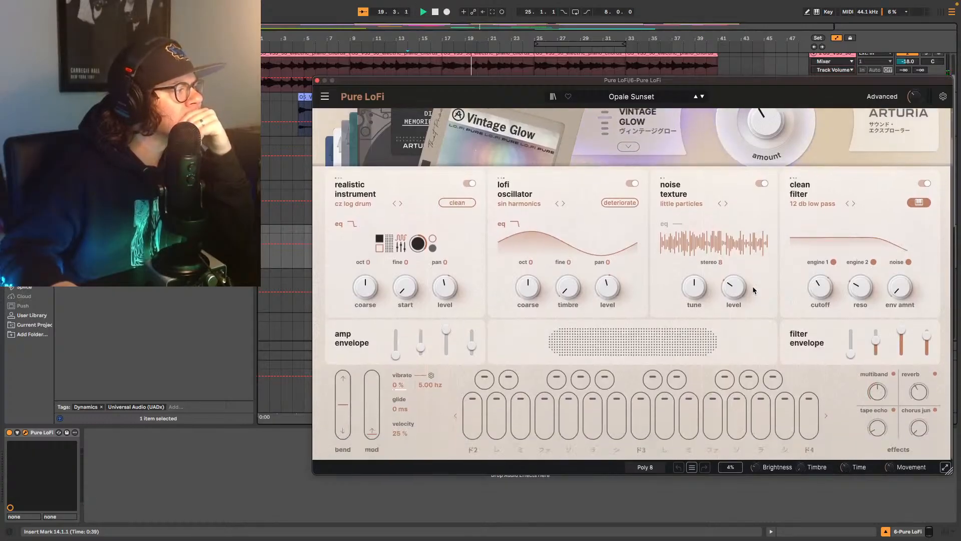
mouse_move(737, 285)
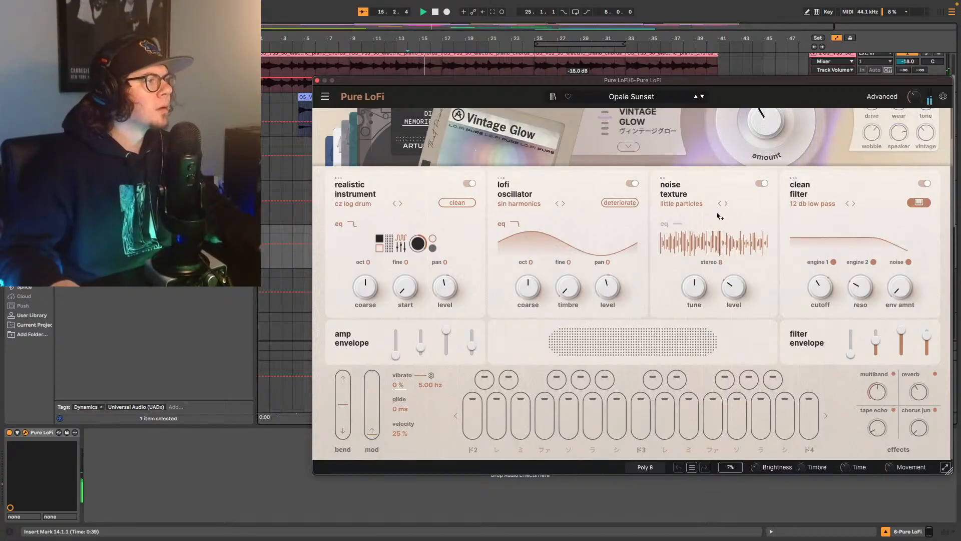
Step: Move the Pure LoFi window off the arrangement, solo the Pure LoFi track and play its clip
left_click_drag(710, 79, 625, 312)
left_click(926, 229)
key("space")
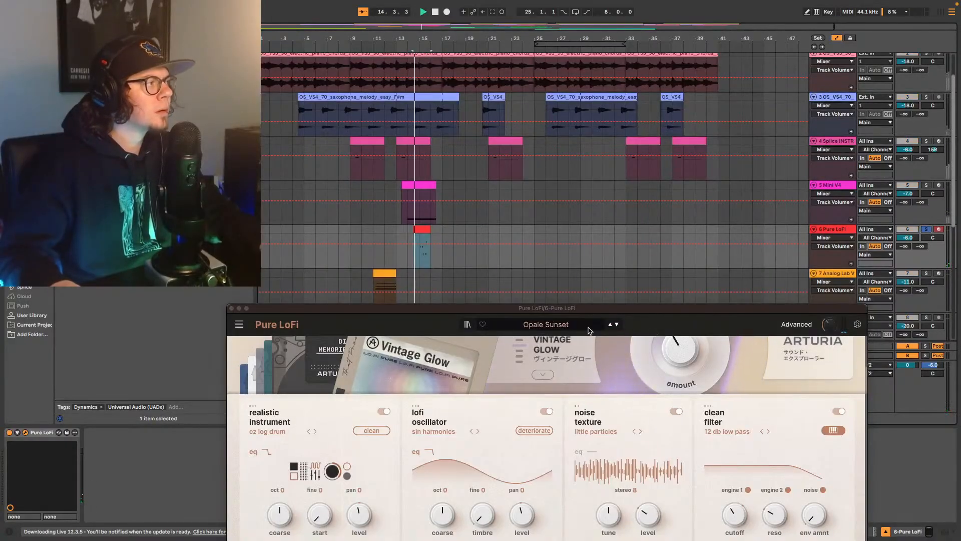
Step: Turn the noise texture level in Pure LoFi down to -60.0 dB and listen to the soloed clip
left_click_drag(595, 314, 637, 109)
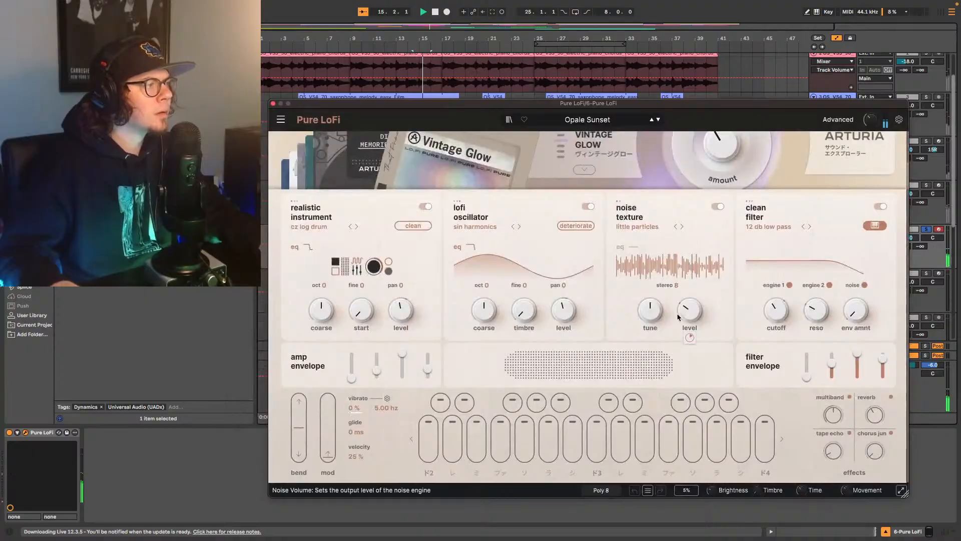
key("space")
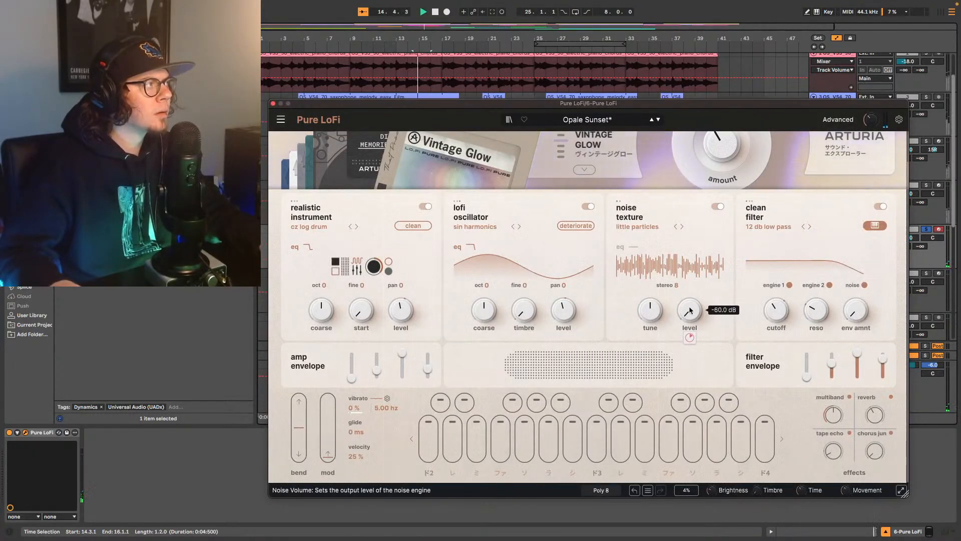
key("space")
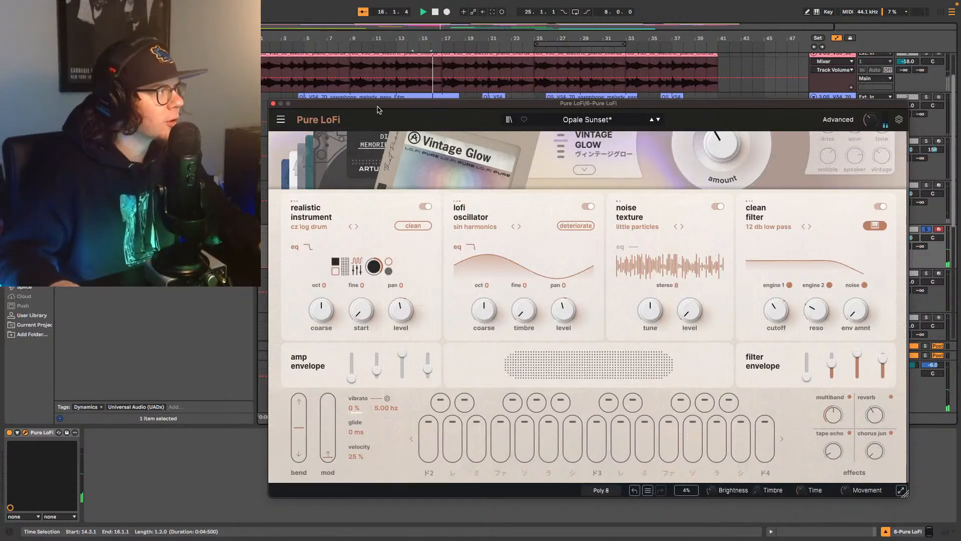
key("space")
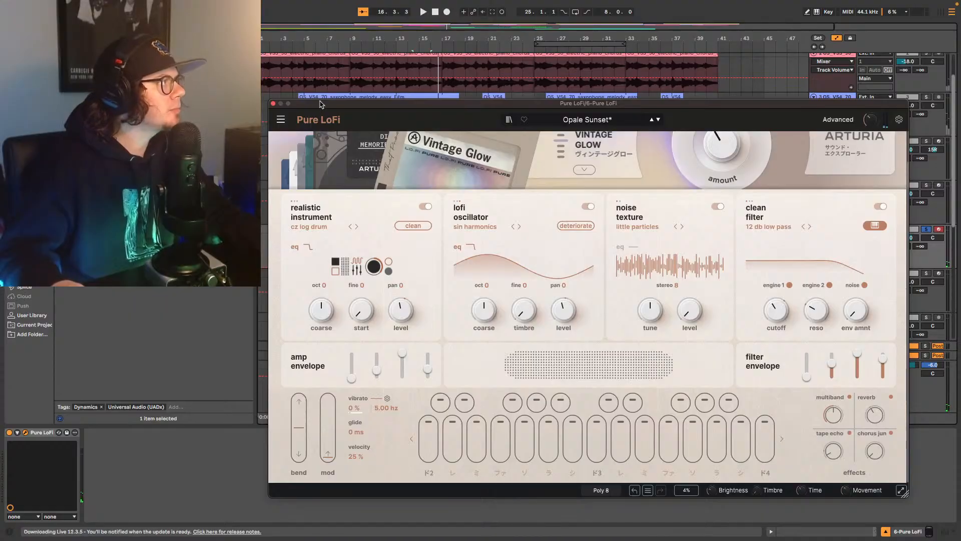
Step: Close the Pure LoFi instrument window and unsolo the Pure LoFi track
left_click(274, 103)
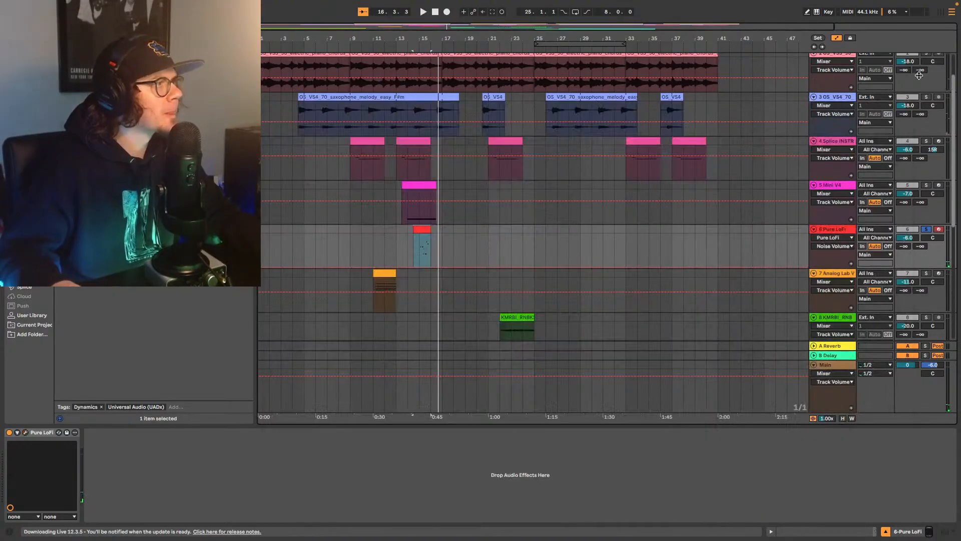
left_click(925, 229)
key("space")
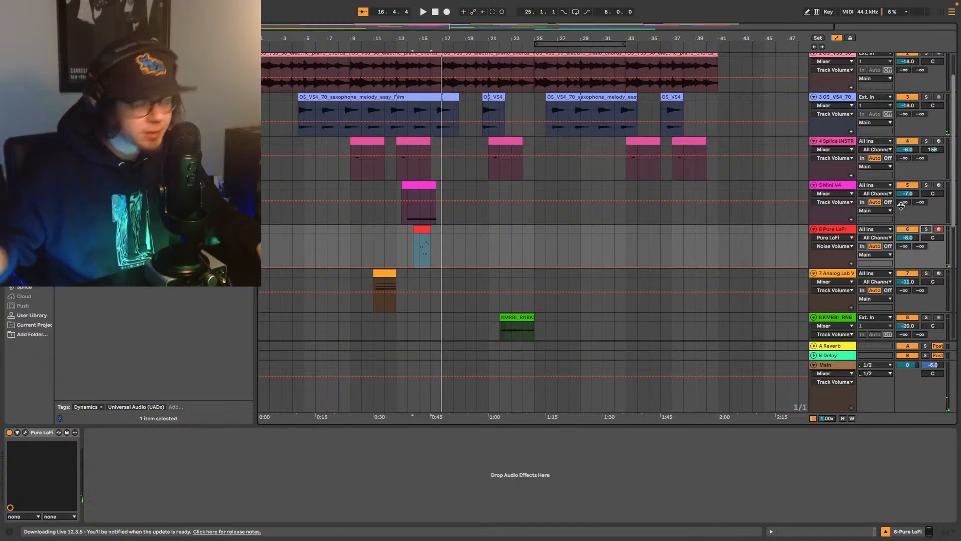
Step: Save the Live Set under the new name Song1088 Mix V1 in the Song13 Project folder
mouse_move(509, 4)
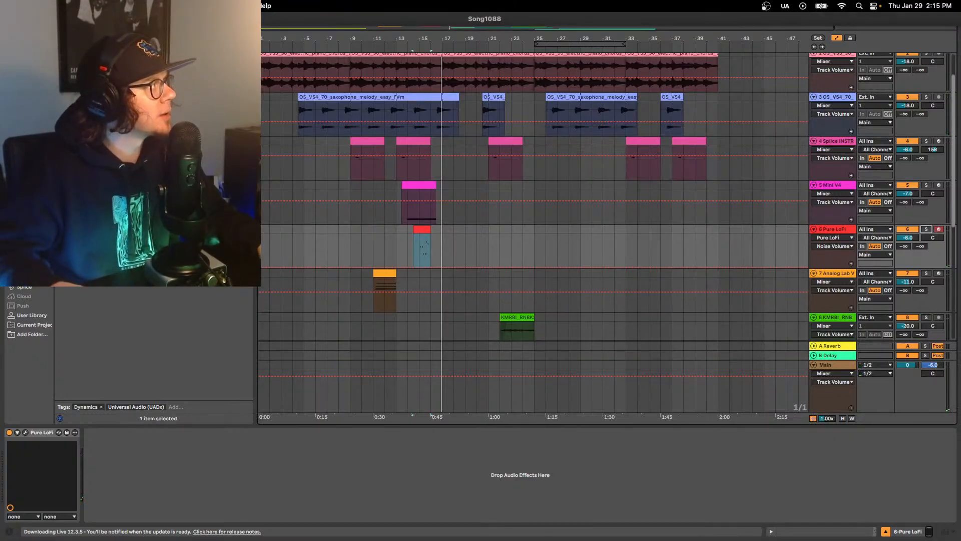
key("super+shift+s")
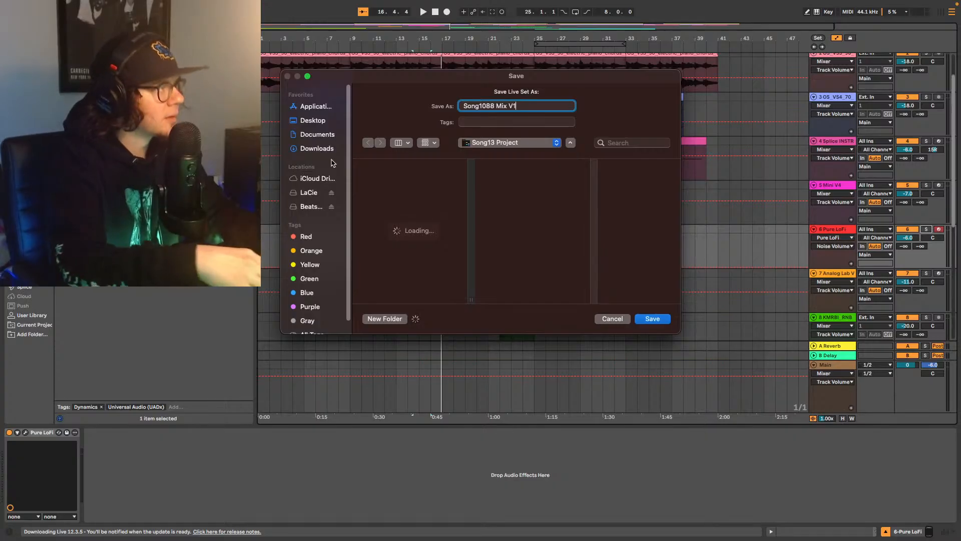
key("Return")
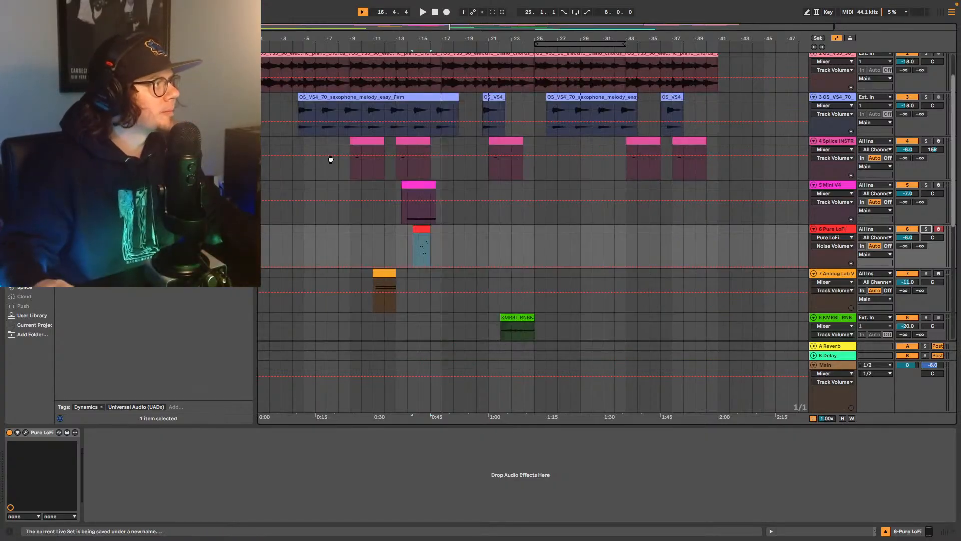
Step: Play the mix from the Pure LoFi clip and again from the first Splice INSTRUMENT clip to judge the balance
left_click(414, 293)
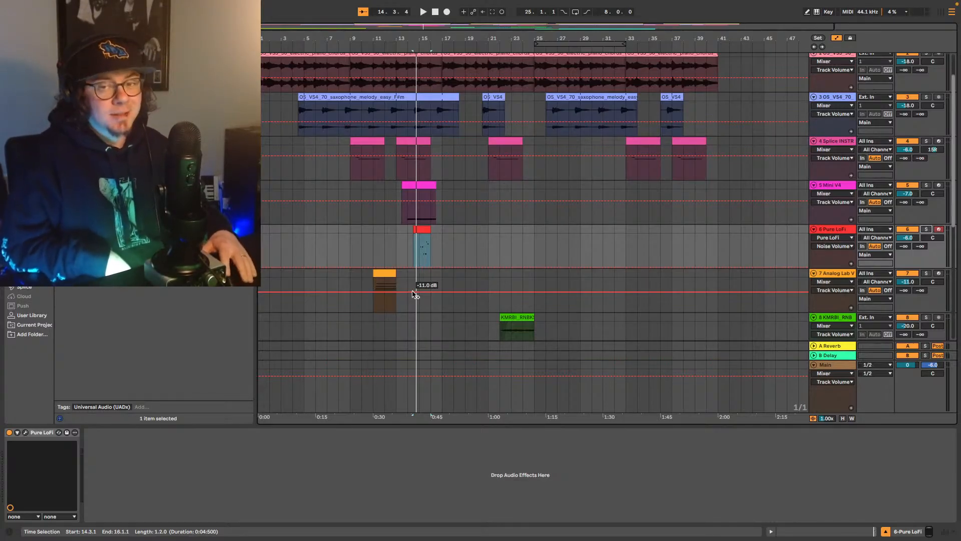
key("space")
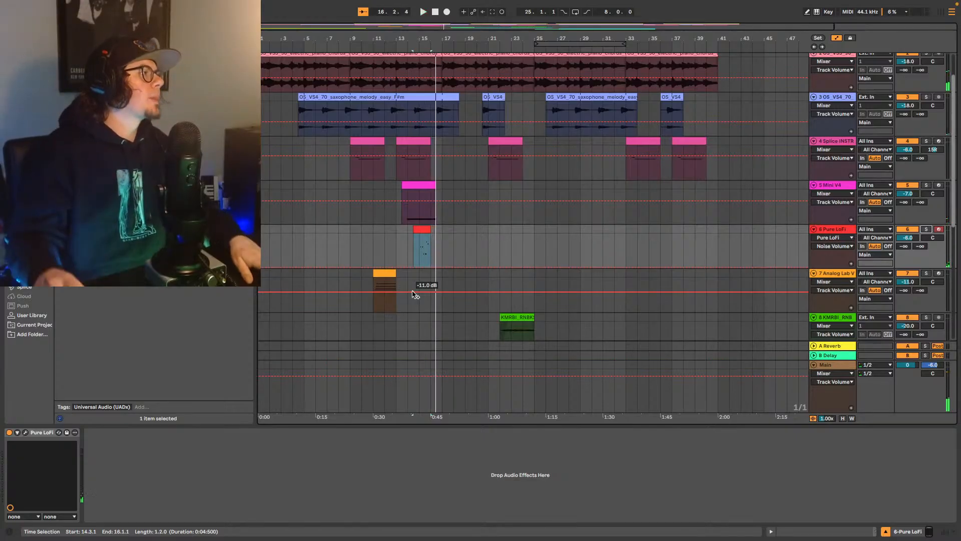
left_click(350, 165)
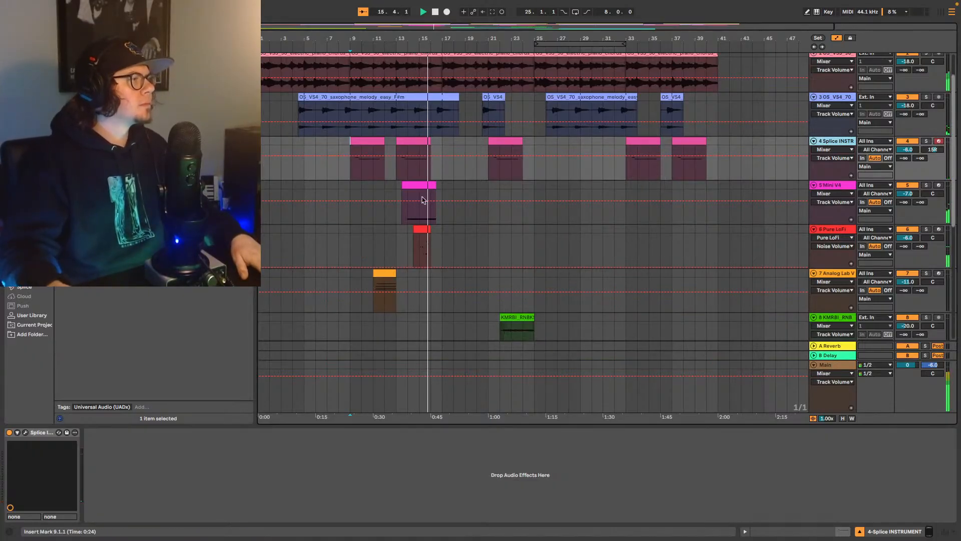
Step: Play the Mini V4 clip from its start and solo the track to check its sound and Utility gain
left_click(844, 186)
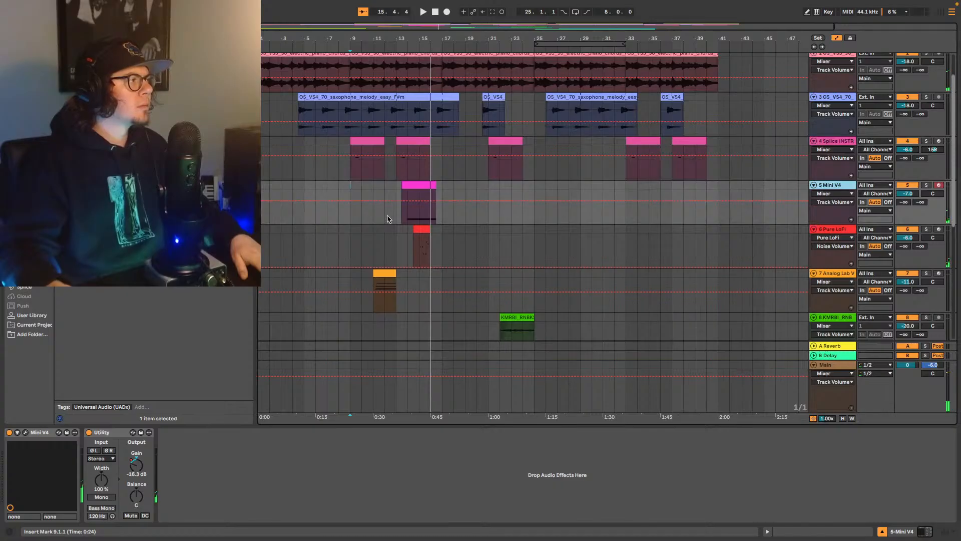
left_click(401, 223)
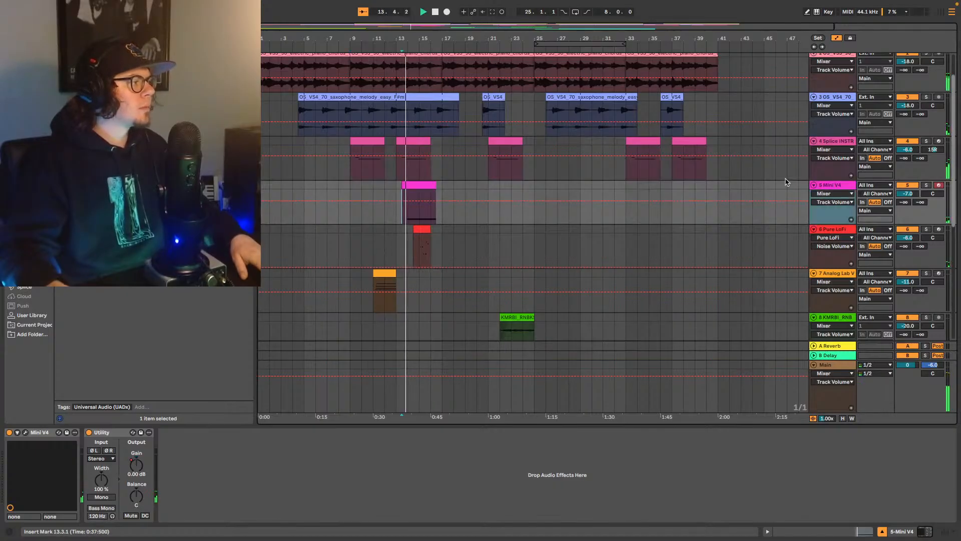
left_click(926, 185)
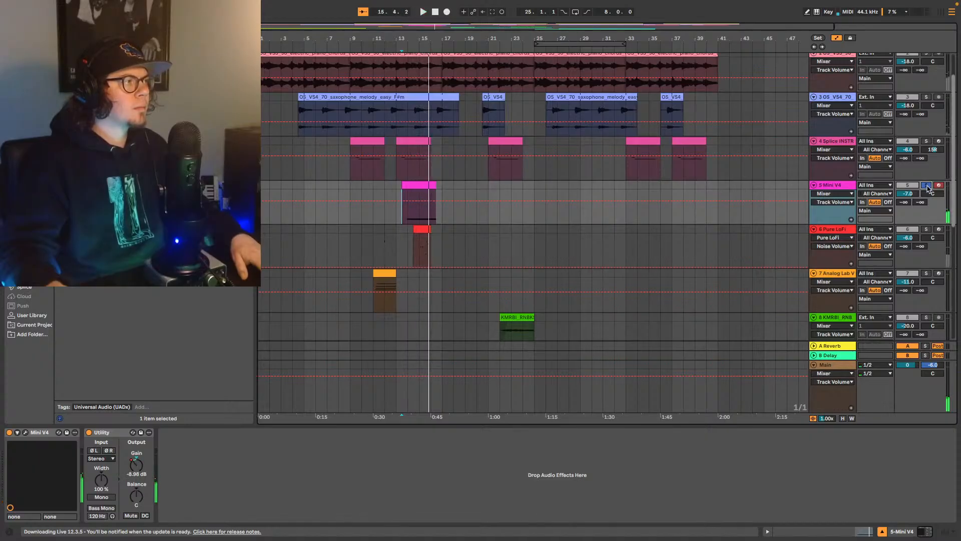
key("space")
Step: Play the song from the start of the Light rain clip and inspect the saxophone and electric piano tracks' devices
scroll(358, 244, "down", 6)
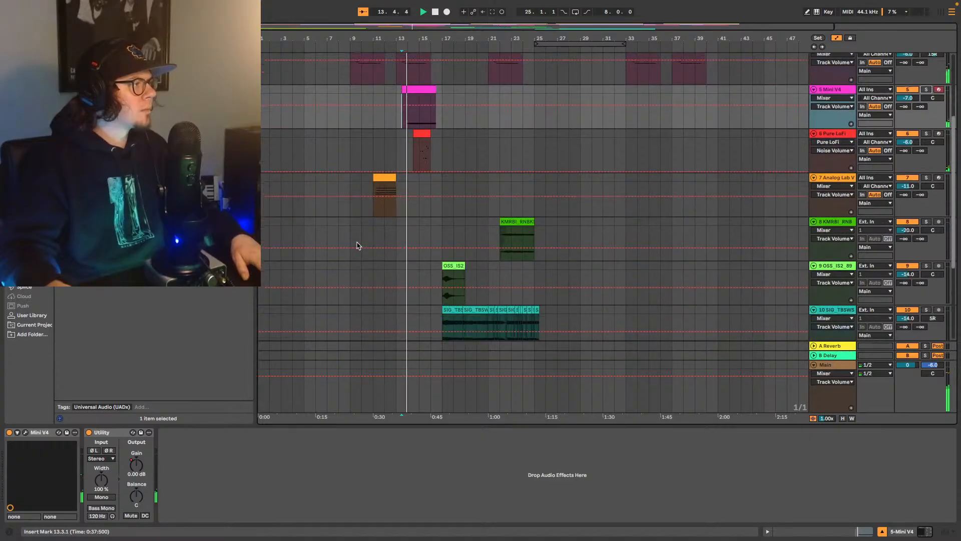
scroll(358, 245, "down", 1)
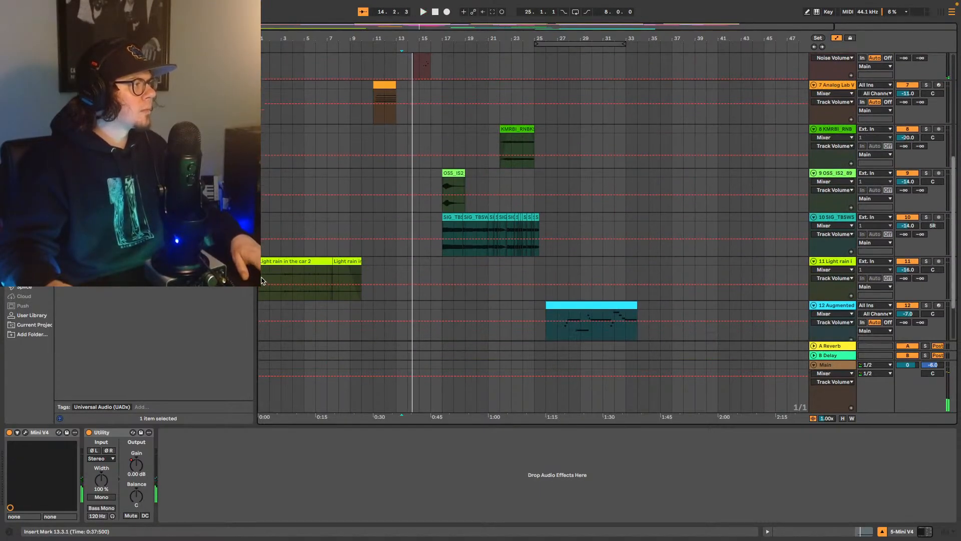
left_click(278, 273)
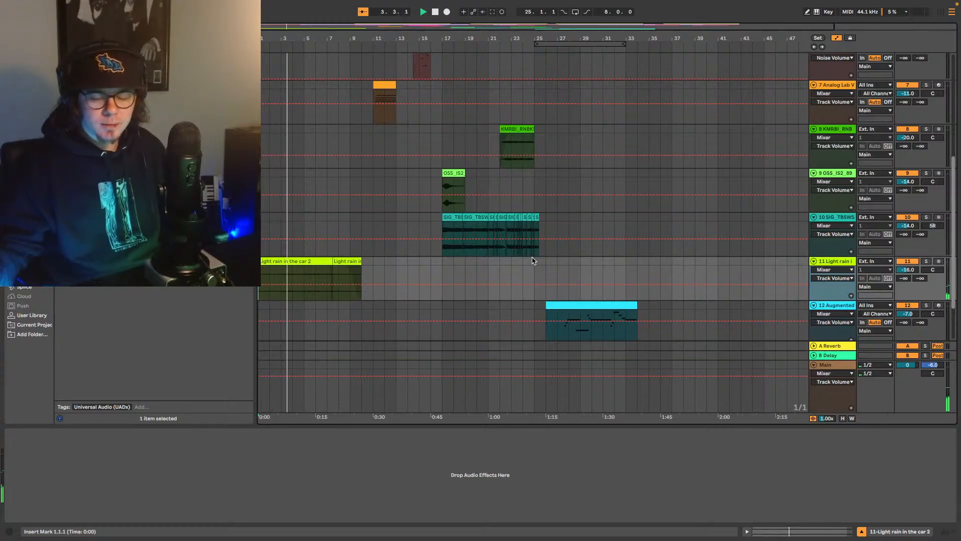
scroll(532, 260, "up", 10)
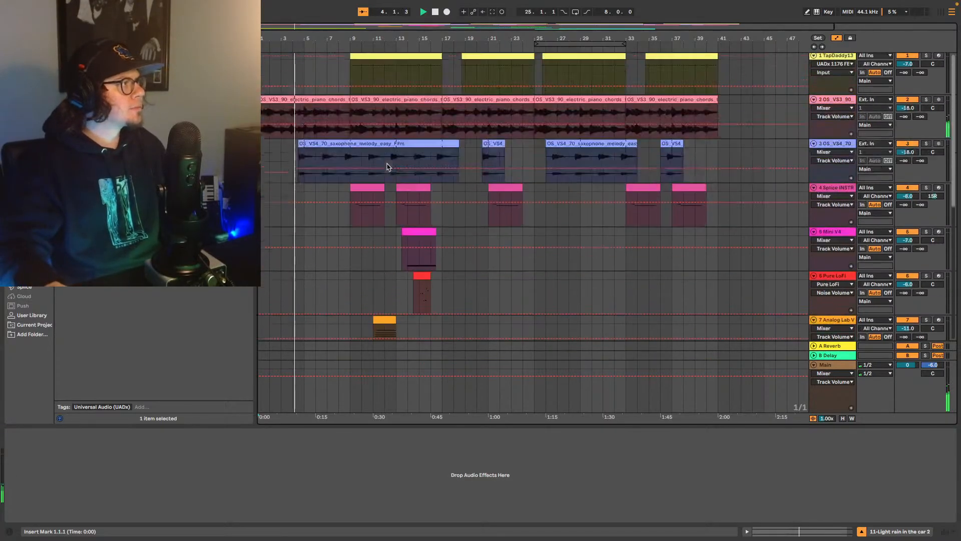
left_click(830, 145)
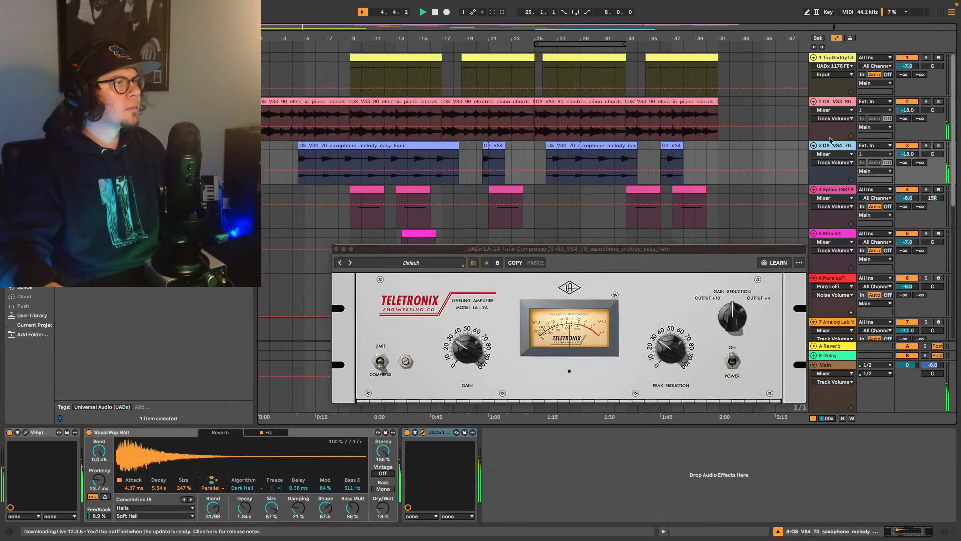
left_click(836, 102)
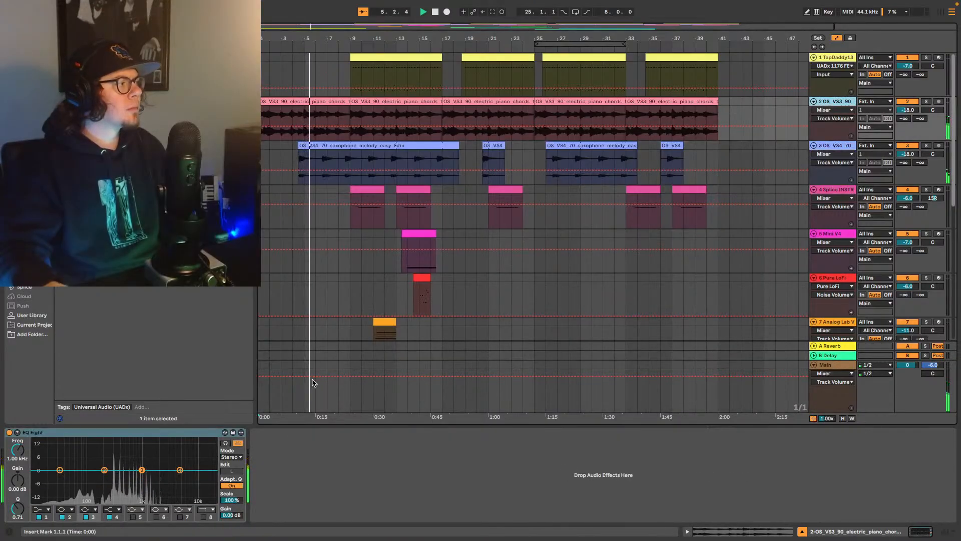
Step: Add an EQ Eight after the LA-2A on the saxophone track and set band 3 to 1.04 kHz with 0.37 dB gain
left_click(835, 146)
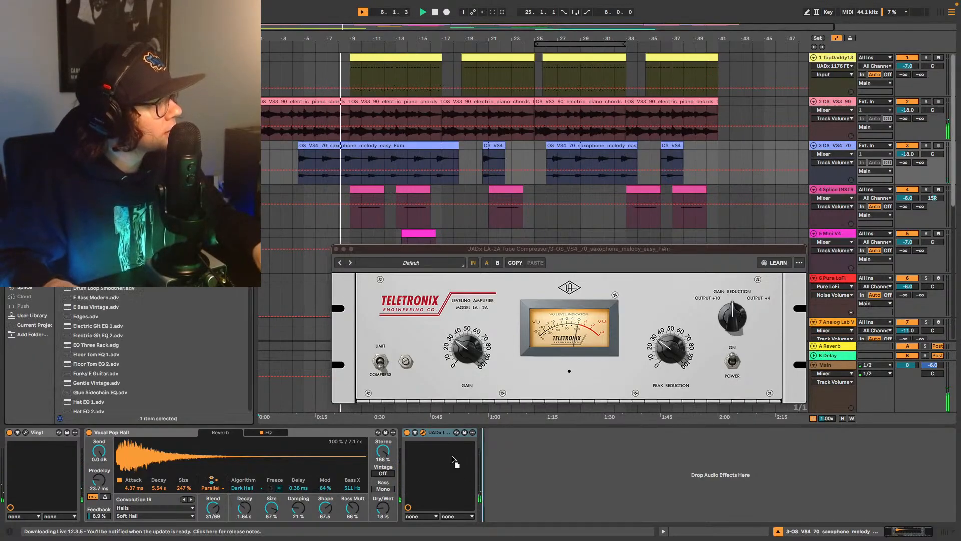
left_click_drag(453, 460, 508, 463)
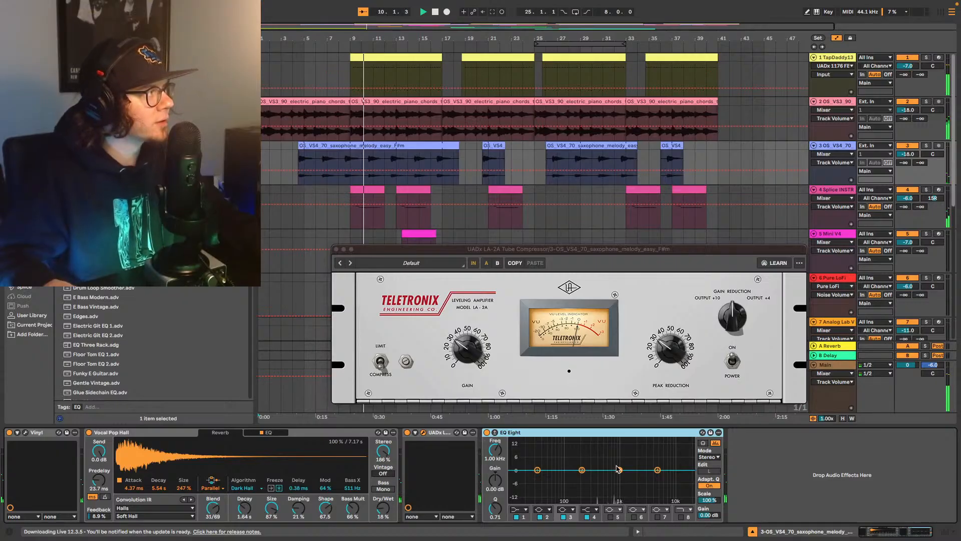
mouse_move(620, 470)
left_mouse_down()
mouse_move(618, 449)
mouse_move(621, 470)
left_mouse_up()
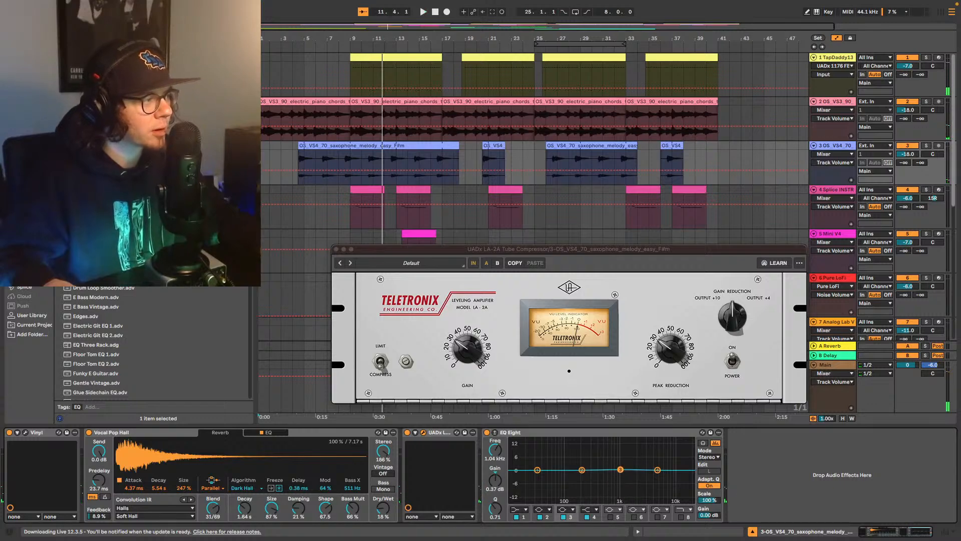
Step: During playback, set band 3 of the electric piano track's EQ Eight to 918 Hz, -1.86 dB gain and Q 2.39
key("space")
left_click(841, 102)
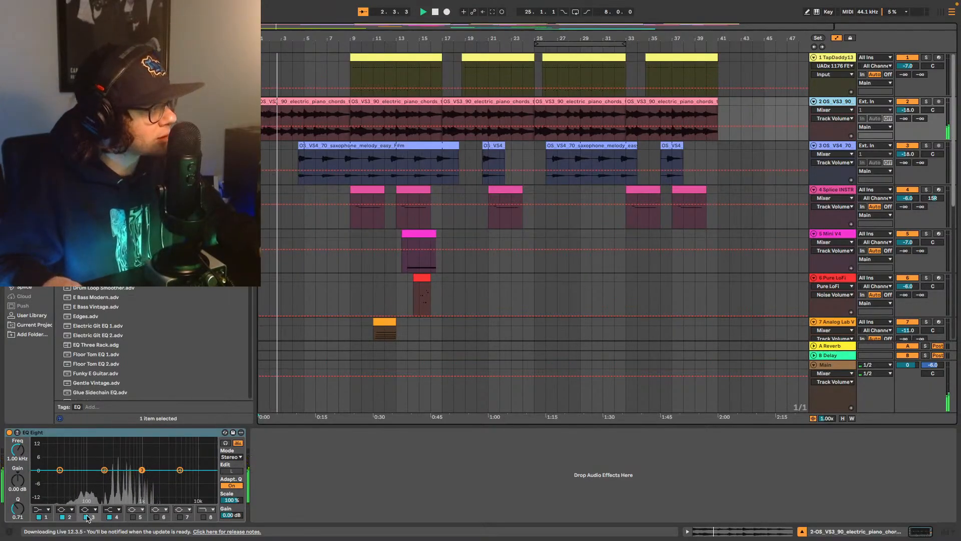
left_click_drag(22, 511, 22, 493)
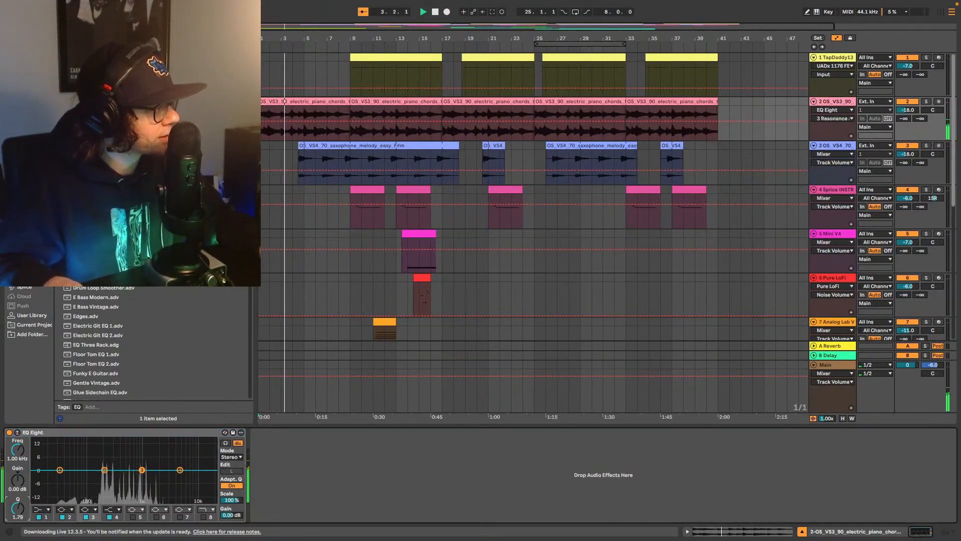
left_click_drag(142, 470, 138, 474)
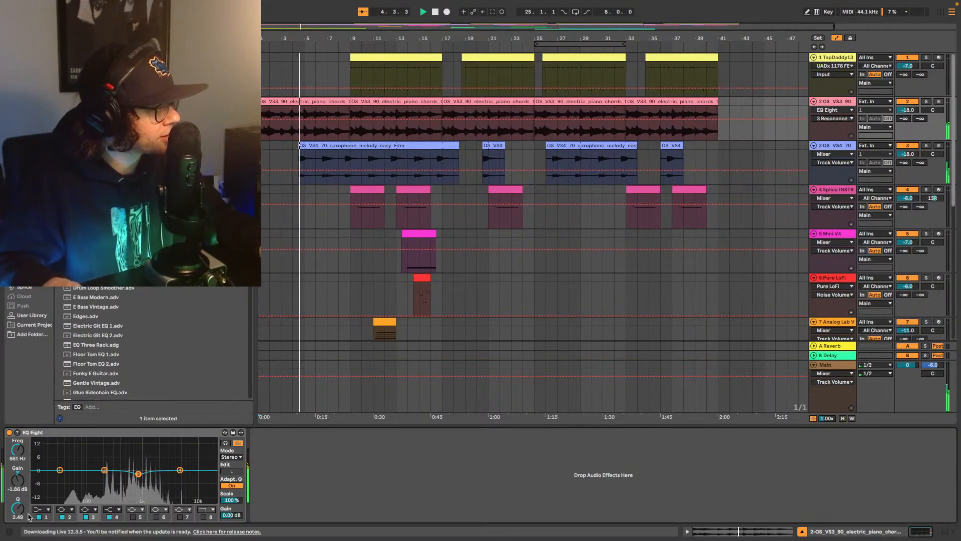
left_click_drag(18, 508, 18, 513)
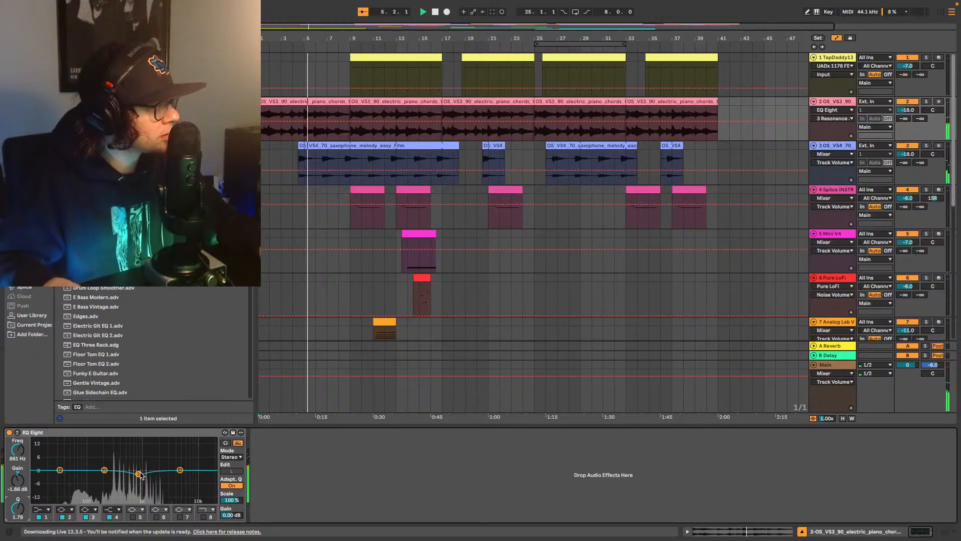
left_click_drag(138, 474, 139, 474)
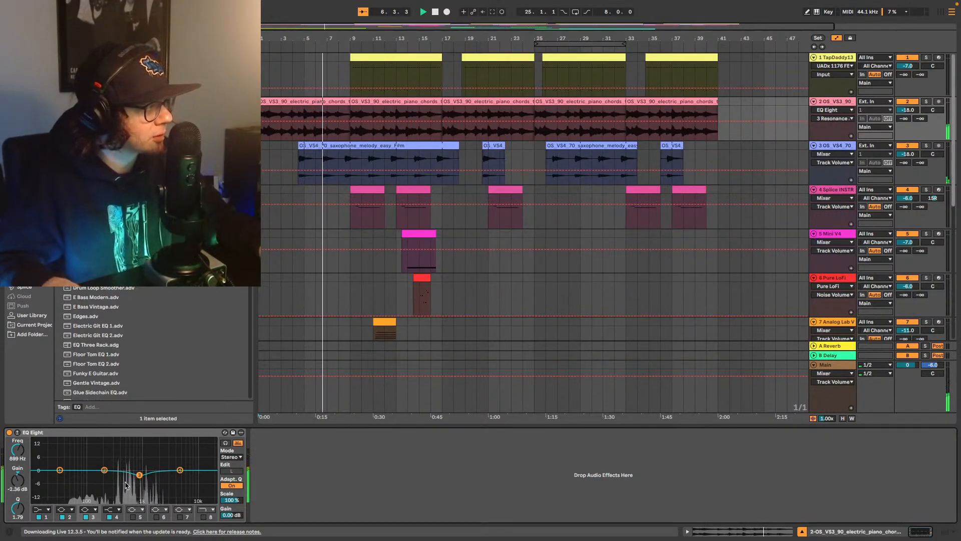
left_click_drag(139, 475, 140, 474)
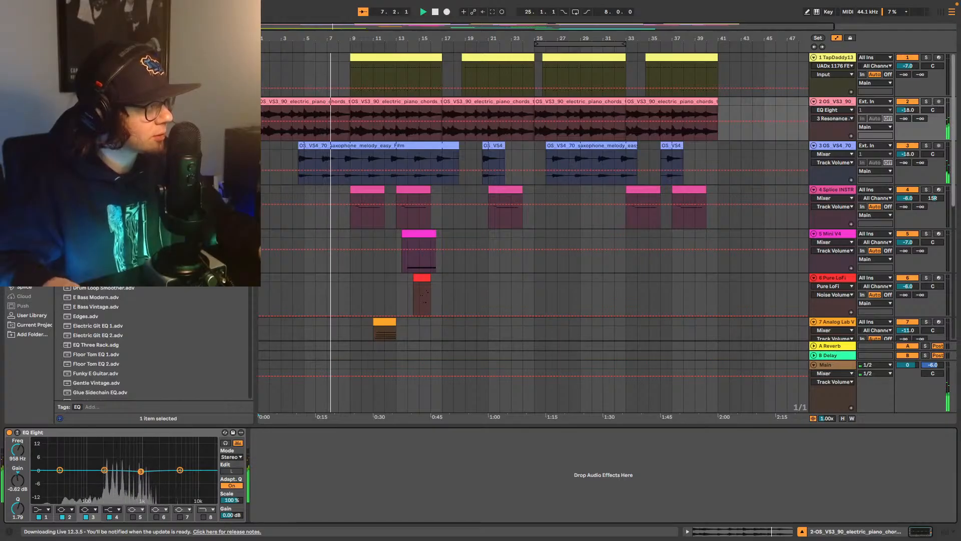
left_click_drag(11, 517, 11, 511)
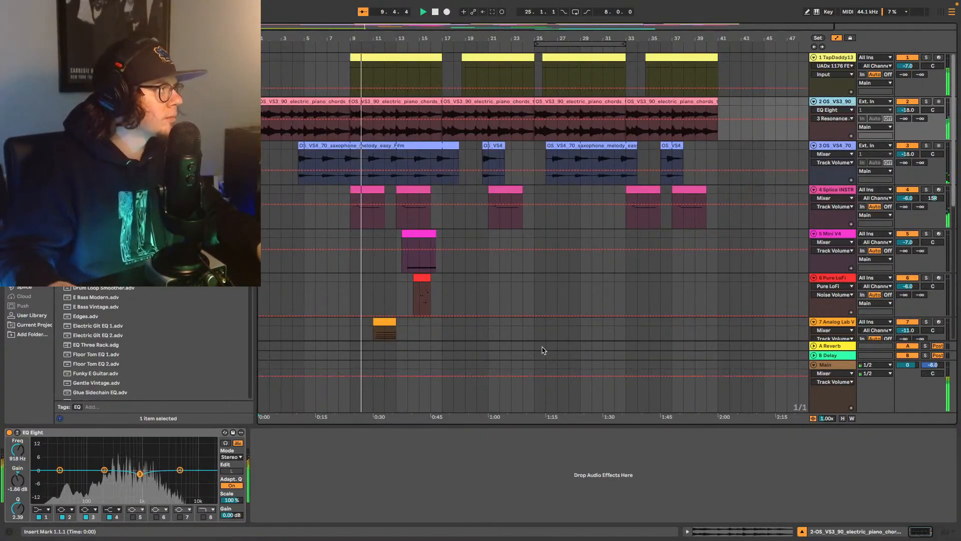
Step: Add an EQ Eight to the Splice INSTRUMENT track and set the saxophone track's volume to -20 dB
left_click(833, 190)
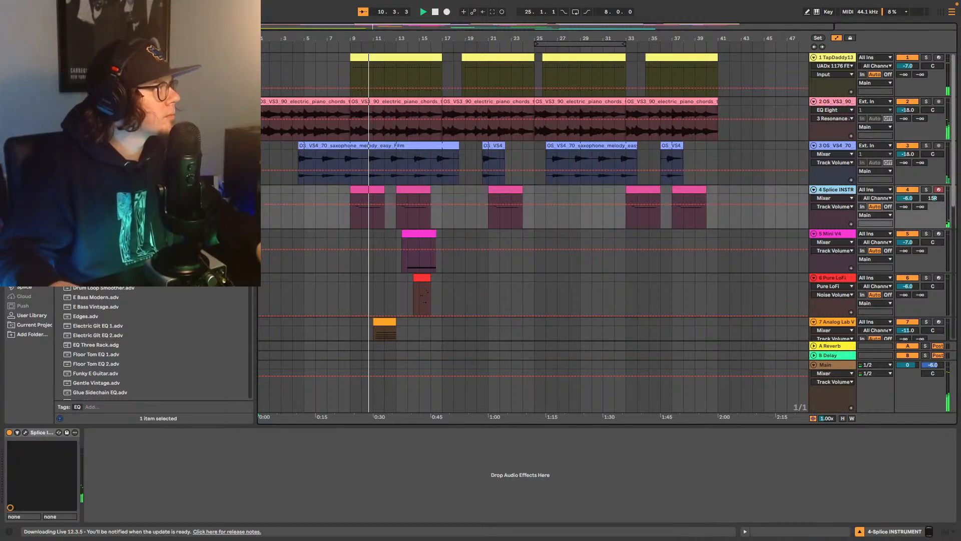
left_click_drag(95, 150, 253, 487)
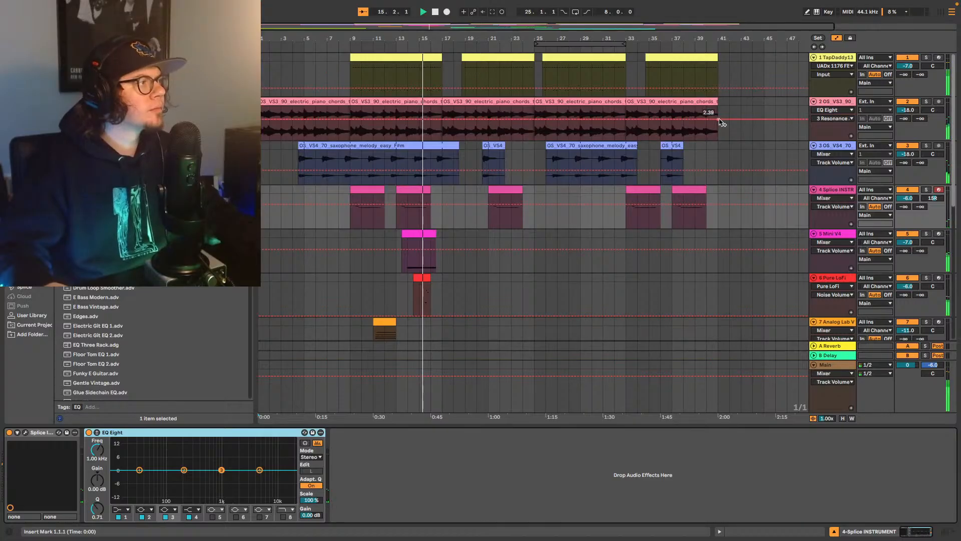
left_click_drag(908, 154, 910, 157)
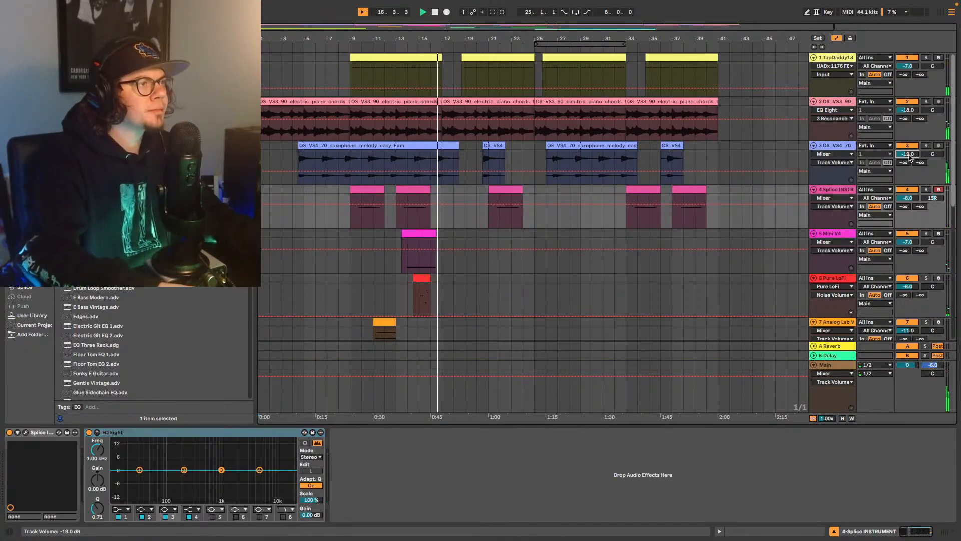
key("Down")
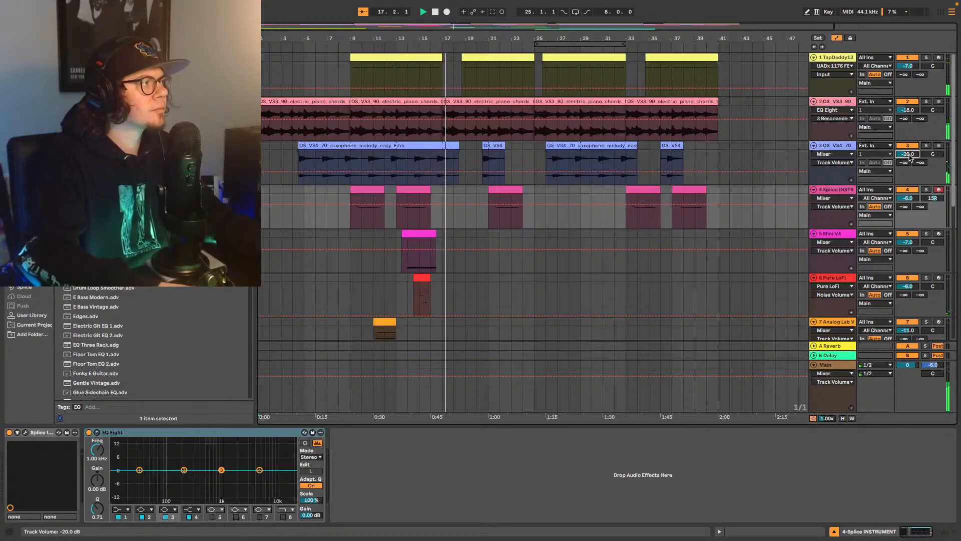
Step: Lower the SIG_TBSWS trumpet solo track's volume to -15 dB during playback
scroll(678, 150, "down", 8)
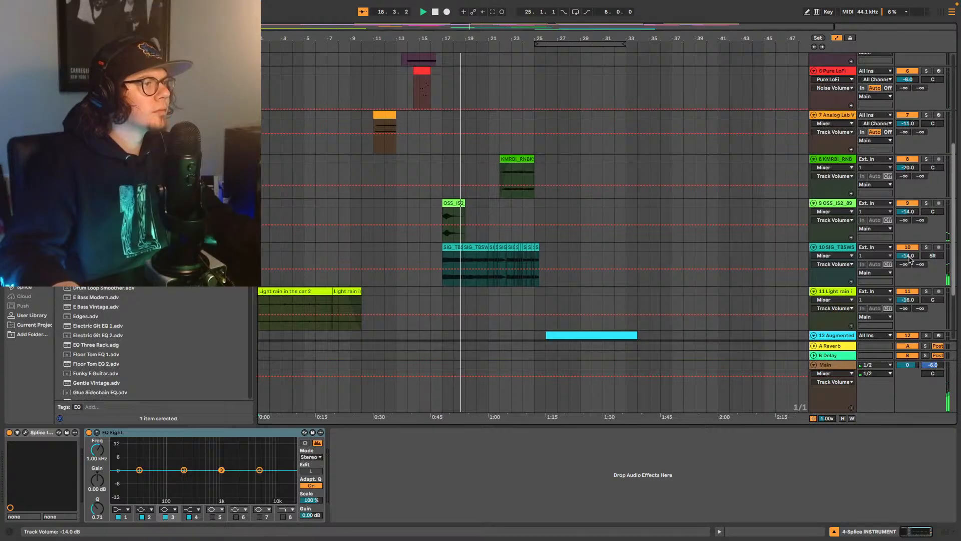
left_click(909, 256)
key("Down")
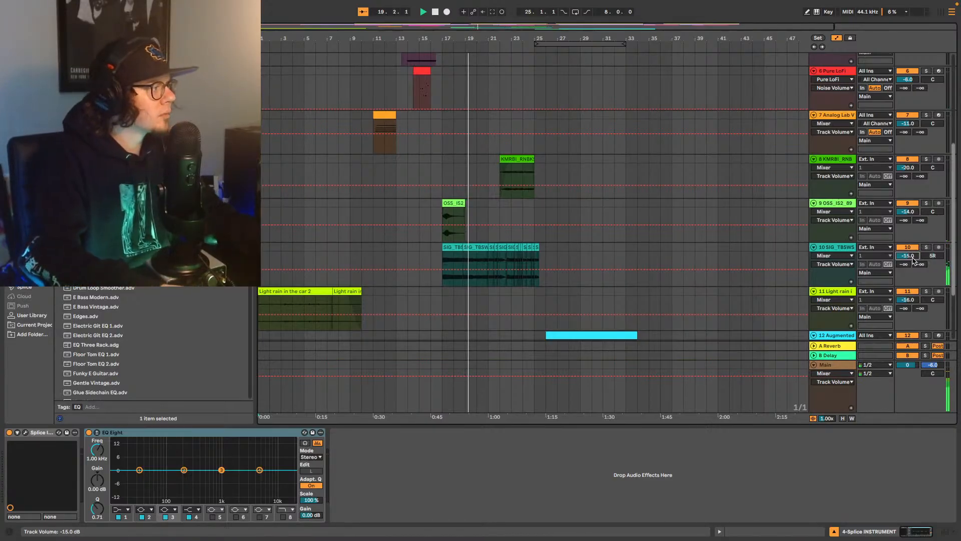
Step: Automate the Utility gain on the trumpet solo track with two short dips around bars 18 and 20
left_click(854, 251)
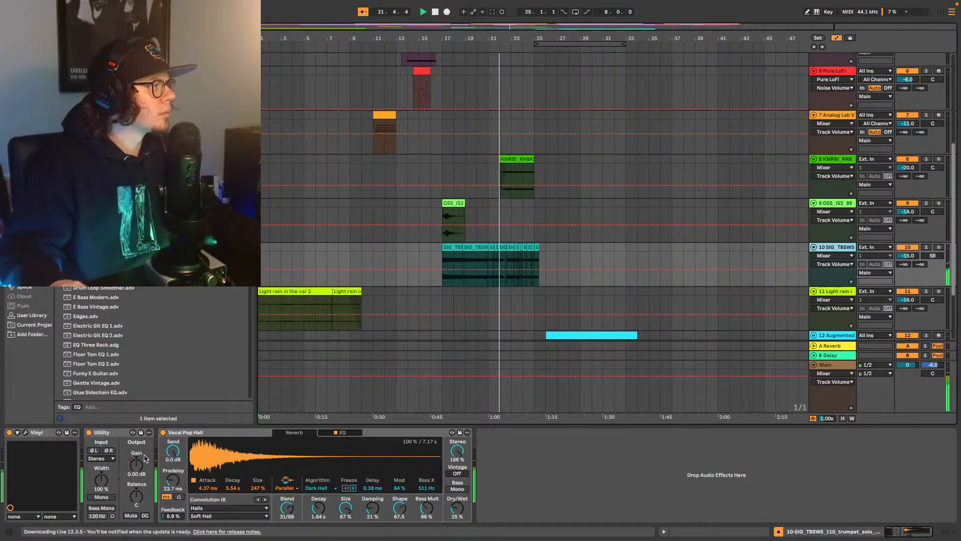
right_click(136, 465)
left_click(547, 461)
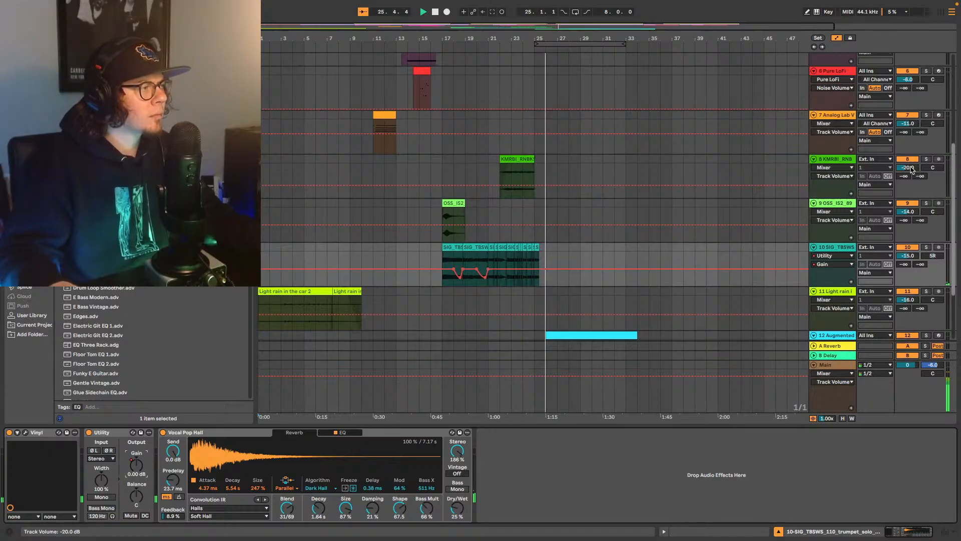
Step: Play from bar 21 and set the KMRBI_RNBKS violin loop track's volume to -25 dB
left_click(489, 175)
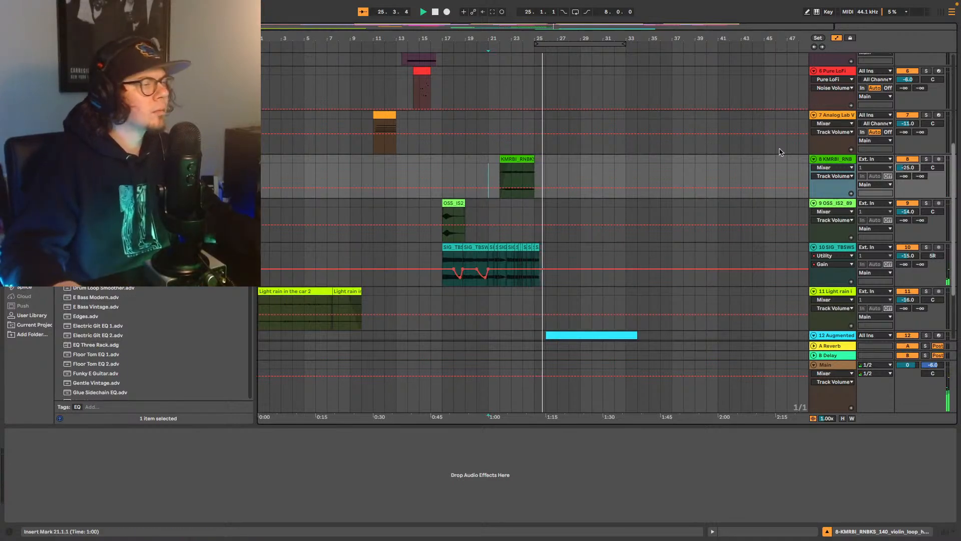
scroll(759, 146, "up", 3)
scroll(759, 146, "up", 5)
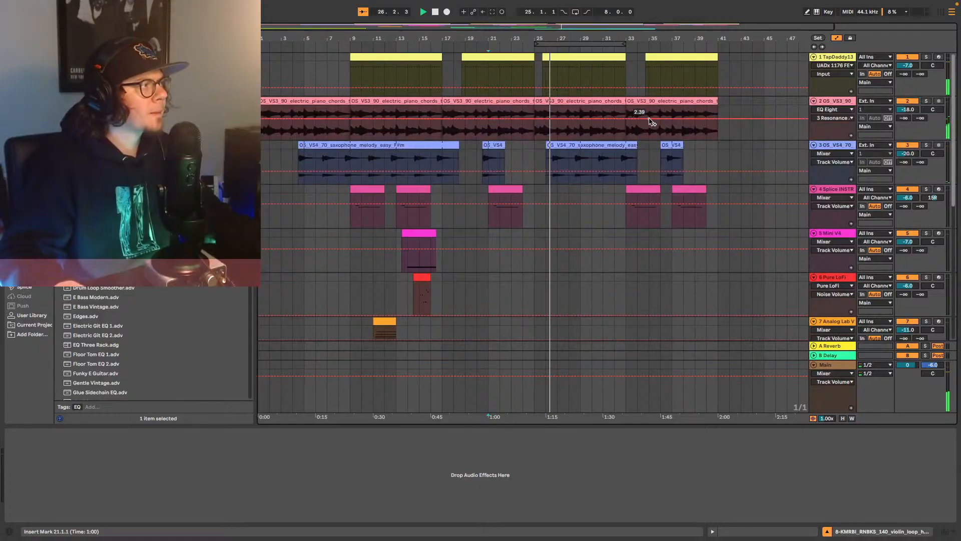
scroll(637, 132, "down", 3)
scroll(638, 133, "down", 8)
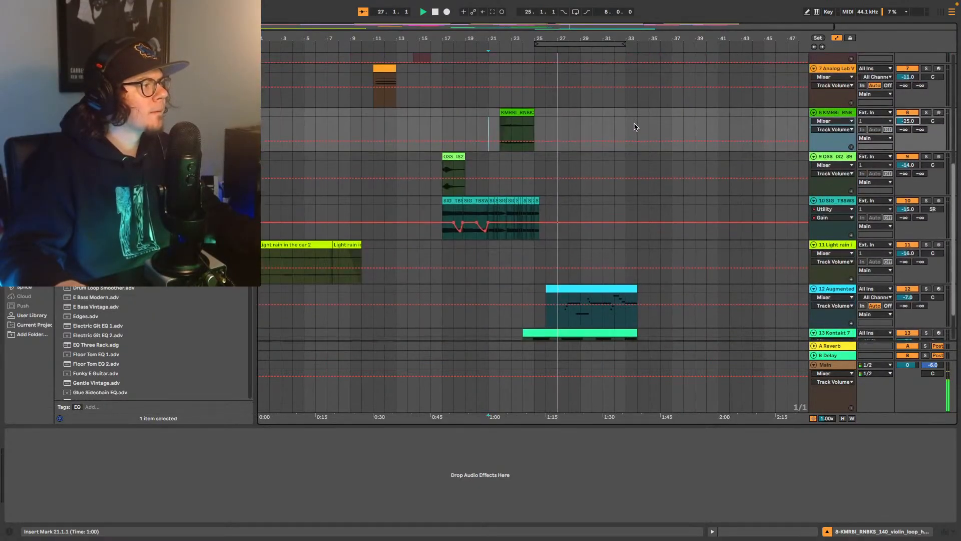
scroll(634, 126, "down", 1)
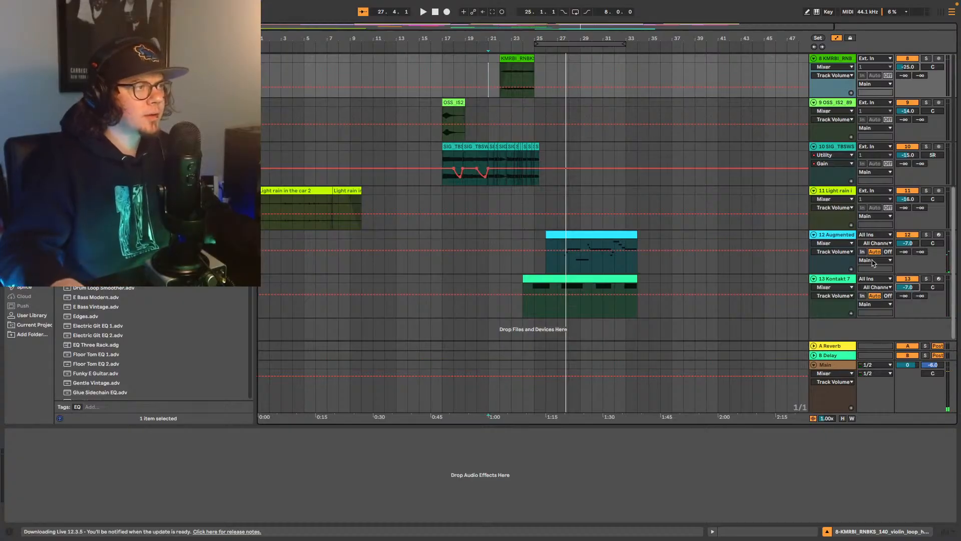
Step: Play from the start of the Kontakt 7 clip and set that track's volume to -8 dB
left_click(846, 237)
left_click(840, 283)
key("space")
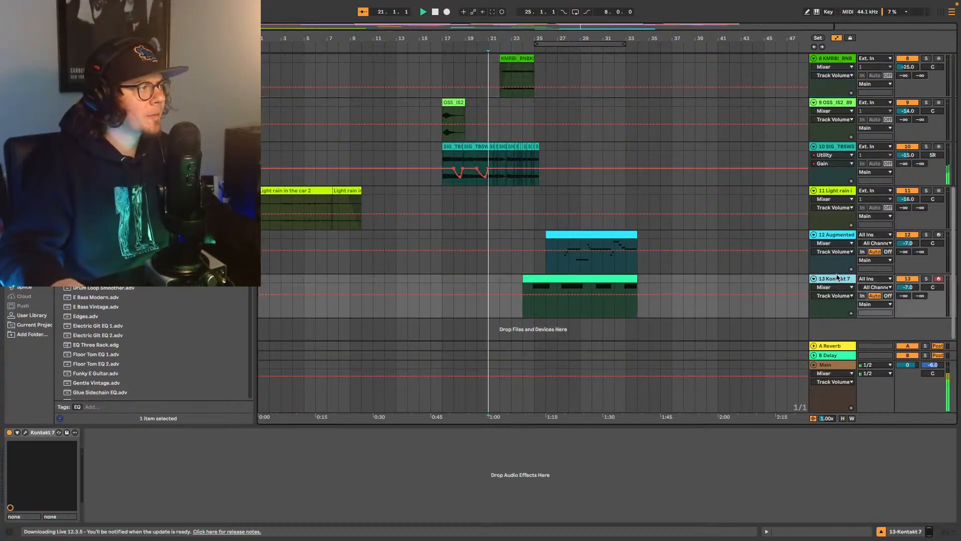
left_click(525, 313)
key("space")
key("space")
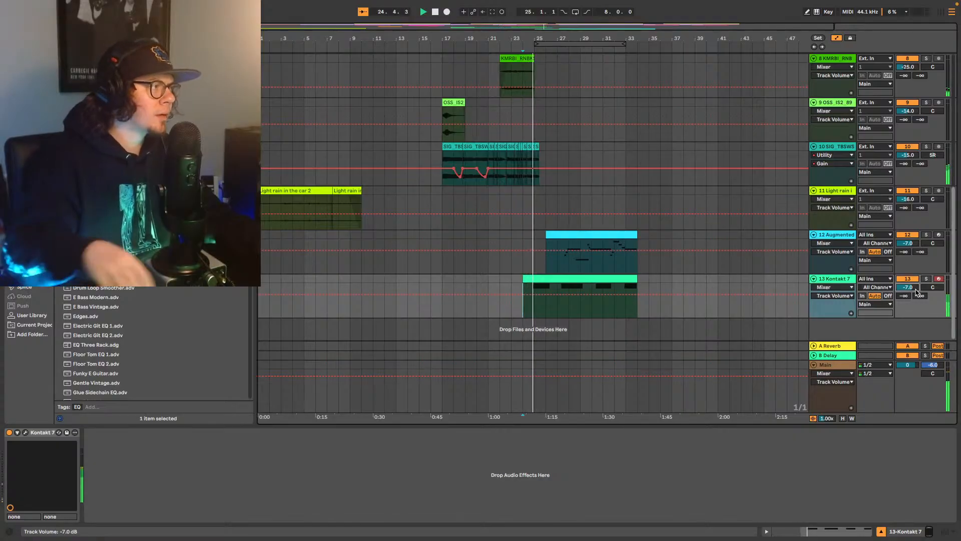
scroll(916, 292, "down", 1)
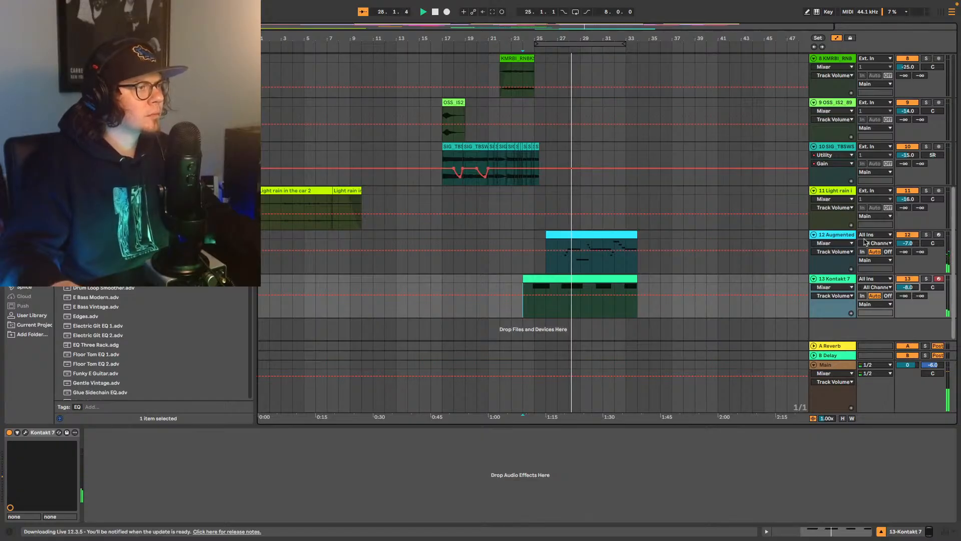
Step: Select the Augmented GRAND PIANO clip, then play from the Kontakt 7 clip's start to compare the two parts with the arrangement
left_click(837, 240)
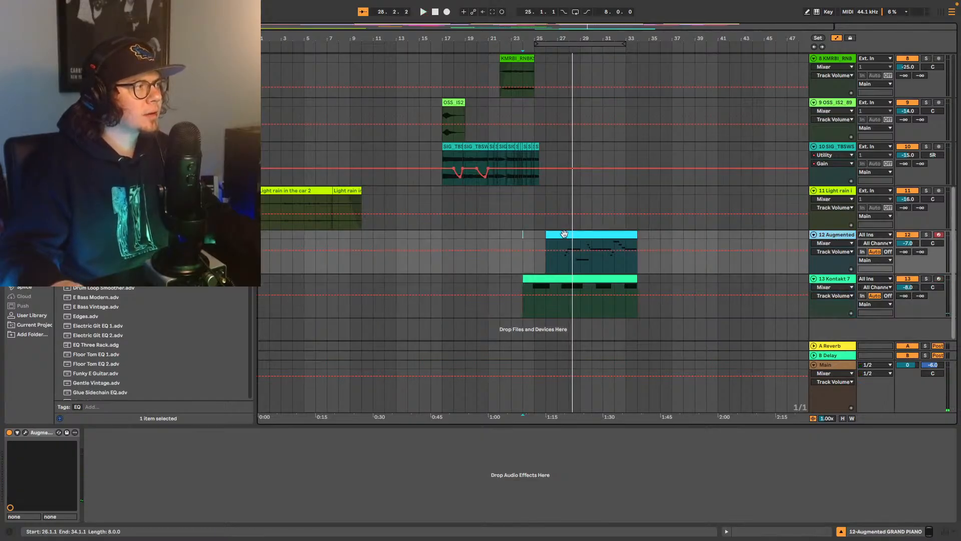
left_click(564, 234)
key("space")
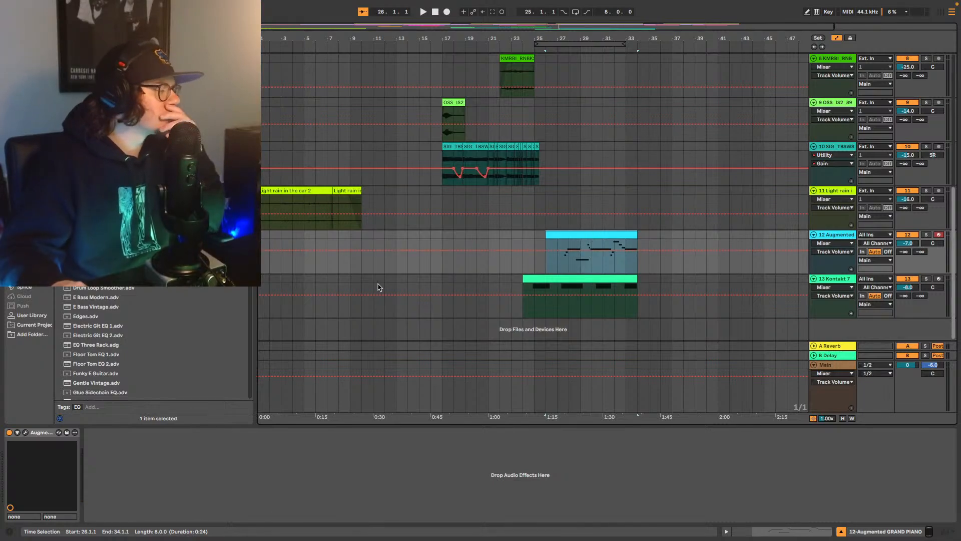
left_click(520, 290)
key("space")
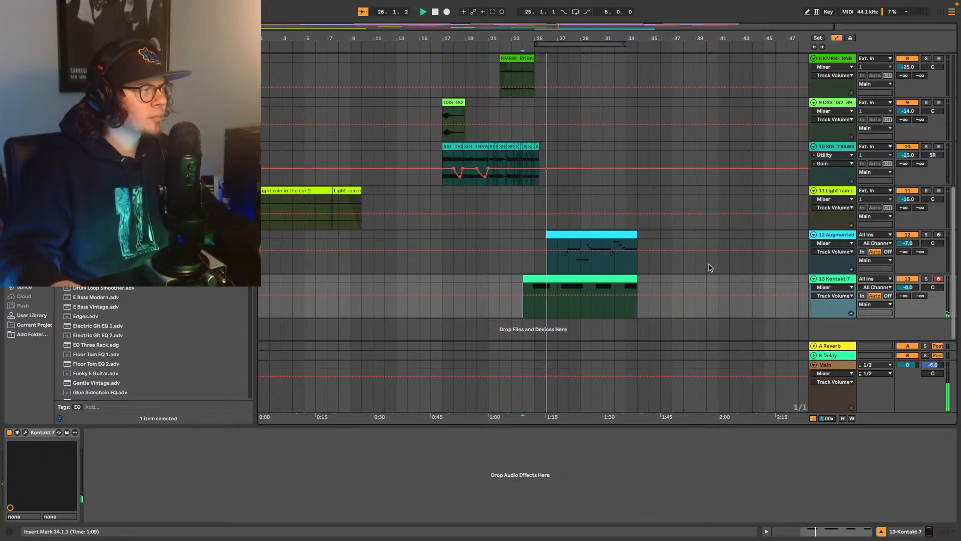
scroll(576, 232, "up", 5)
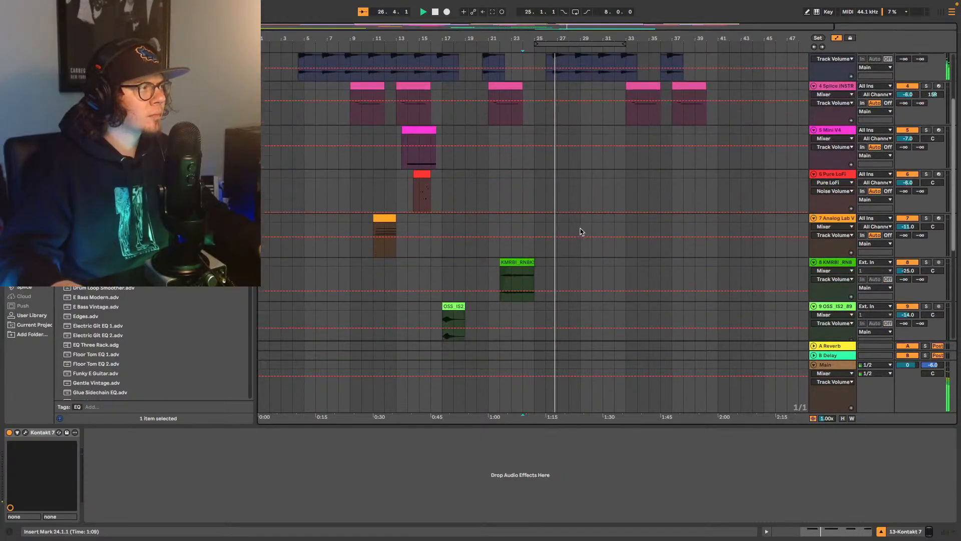
scroll(581, 232, "down", 5)
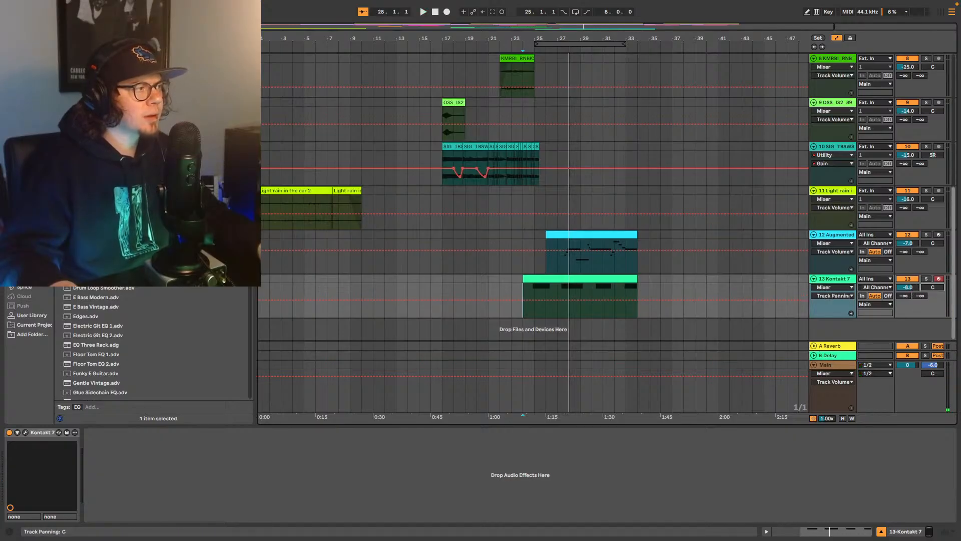
Step: Play from the start of the Kontakt 7 clip and pan that track to 20R
left_click(578, 246)
key("space")
left_click(524, 309)
key("space")
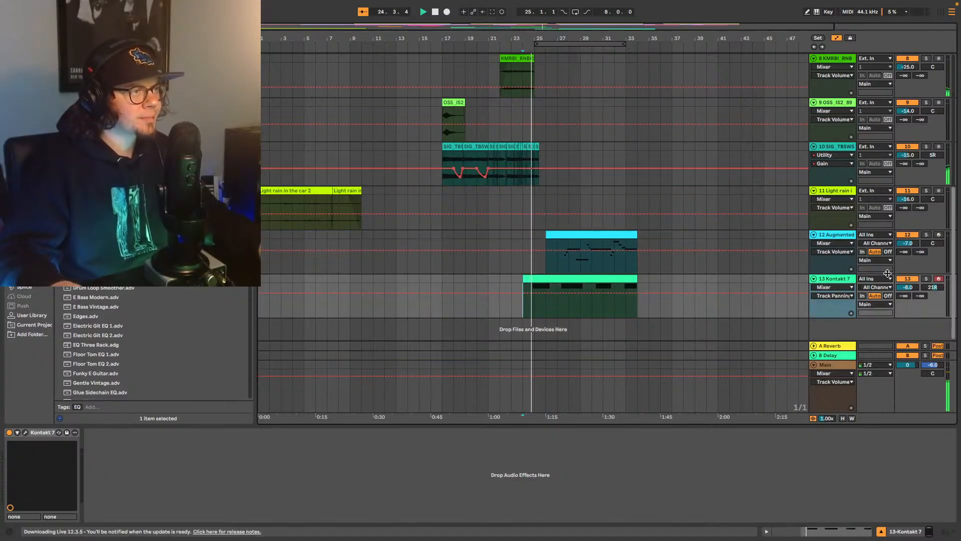
left_click_drag(935, 286, 936, 289)
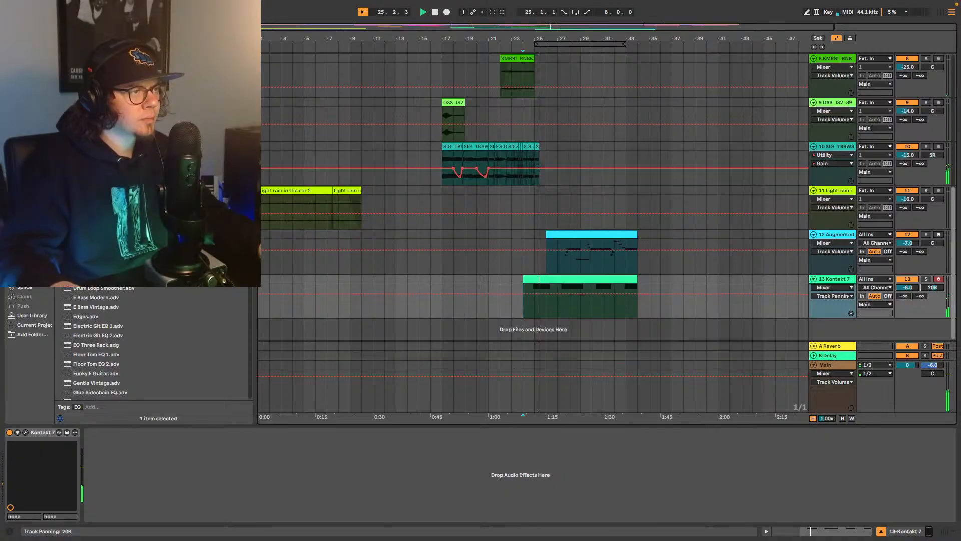
Step: Play from the start of the trumpet clips at bar 17 and set the Kontakt 7 track's panning to 19R
scroll(681, 219, "up", 5)
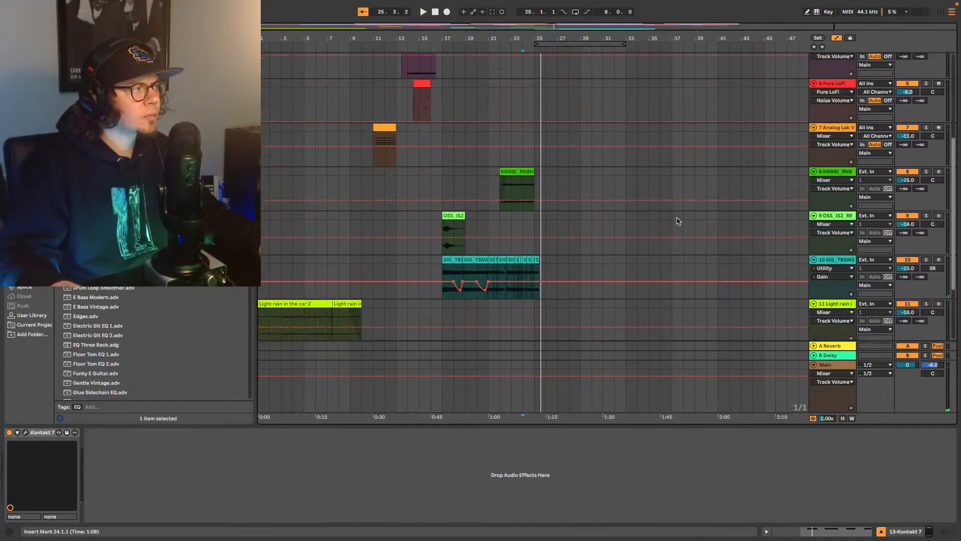
scroll(676, 221, "down", 1)
left_click(441, 254)
key("space")
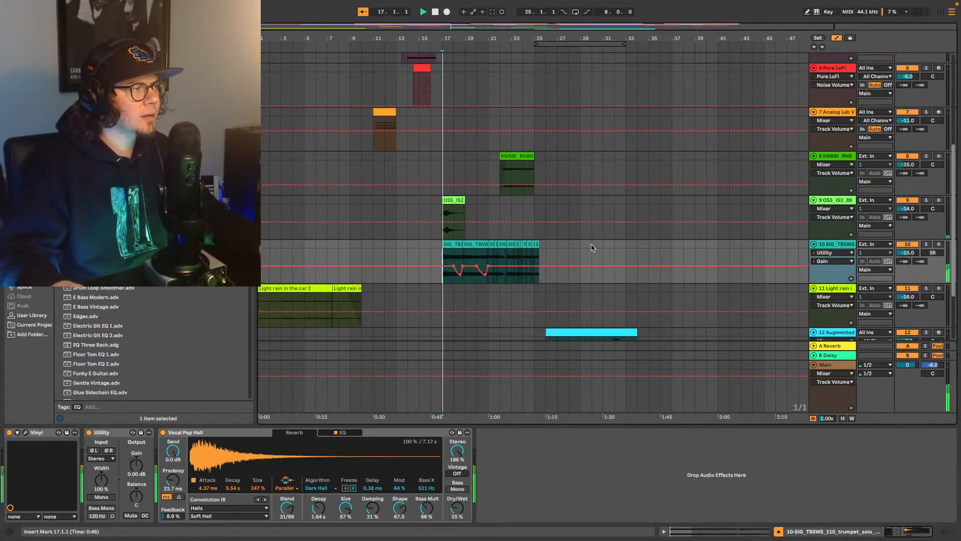
scroll(601, 250, "down", 2)
scroll(781, 255, "down", 2)
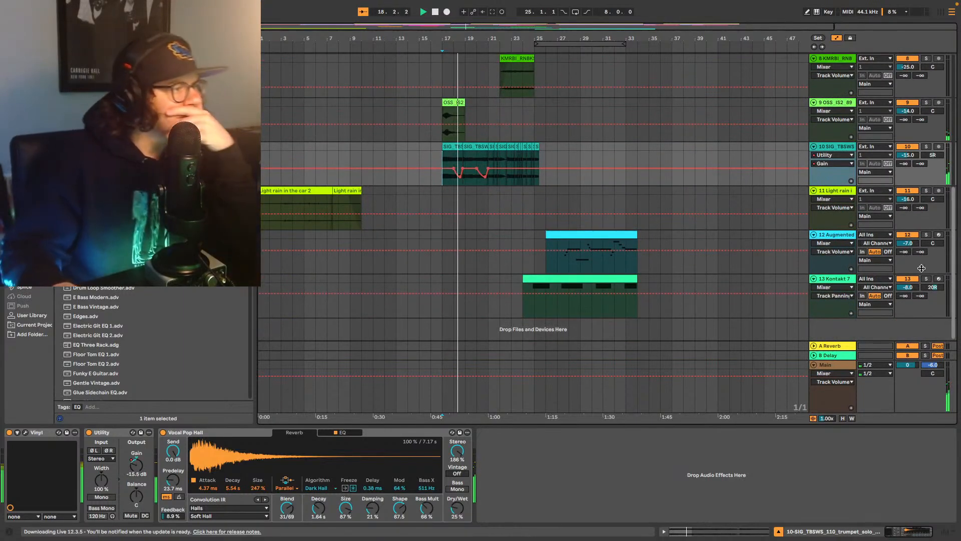
left_click_drag(931, 292, 930, 295)
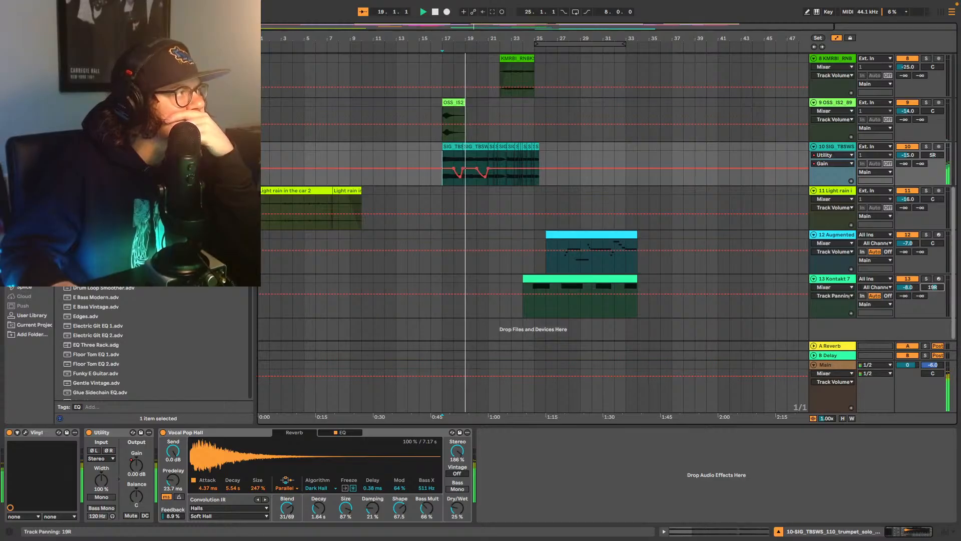
Step: Listen through the arrangement up to bar 28 while reviewing the tracks, ending on the Kontakt 7 track
scroll(600, 201, "up", 10)
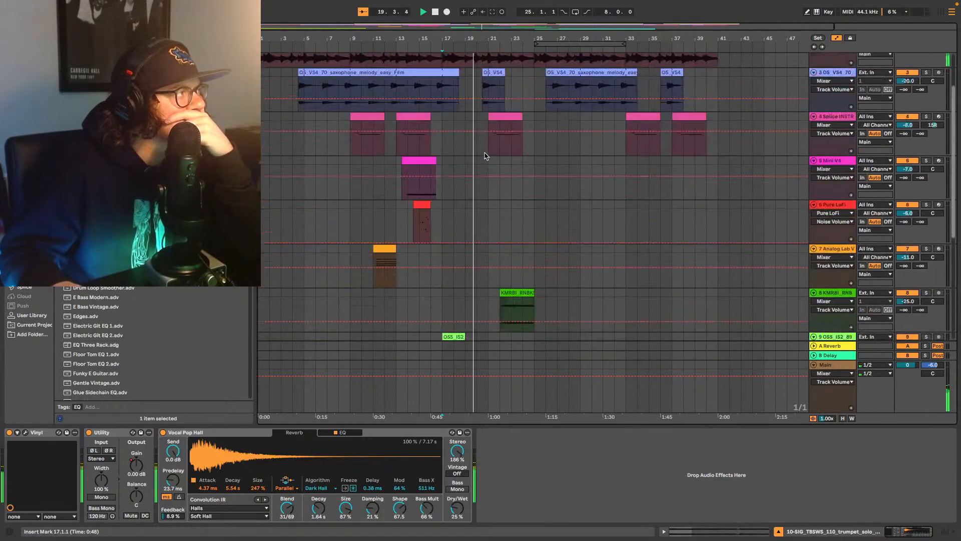
scroll(484, 156, "down", 3)
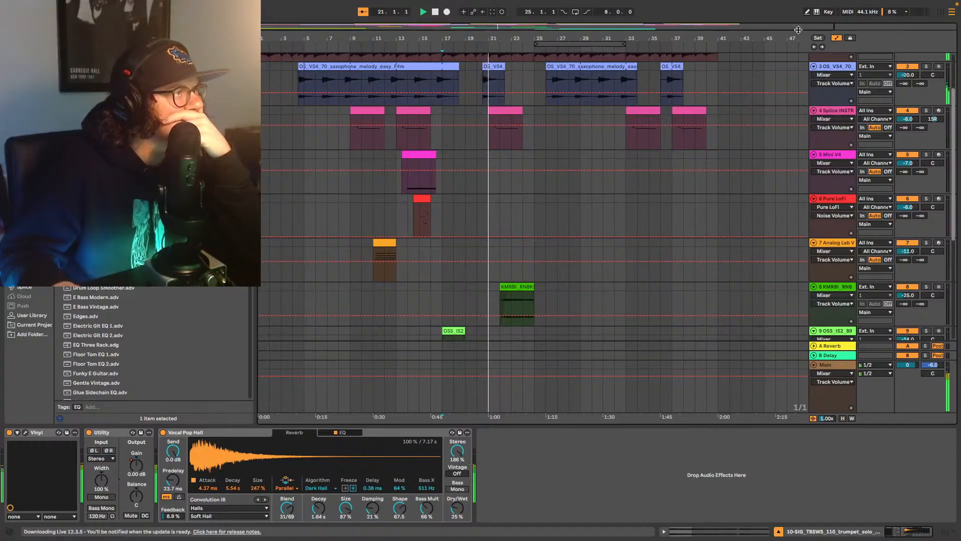
scroll(838, 92, "up", 1)
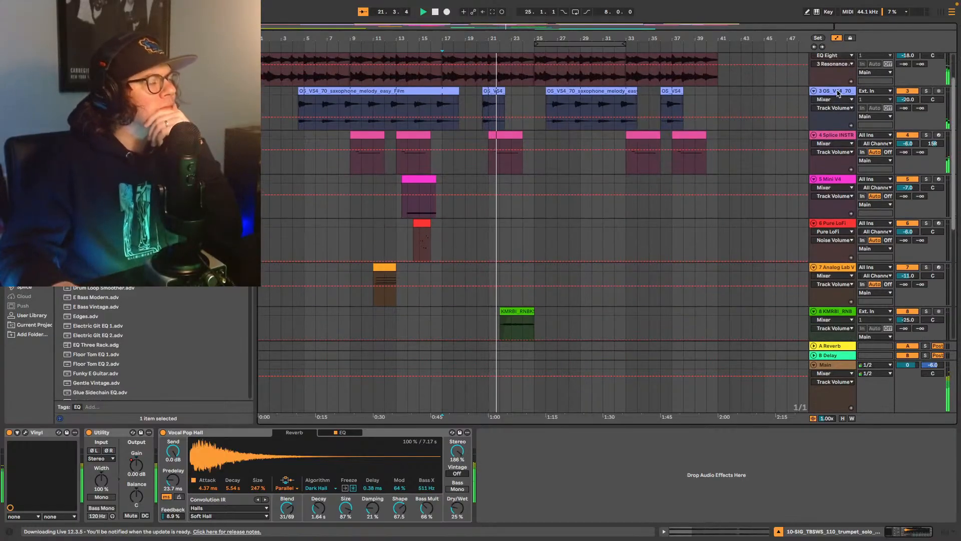
scroll(830, 95, "down", 8)
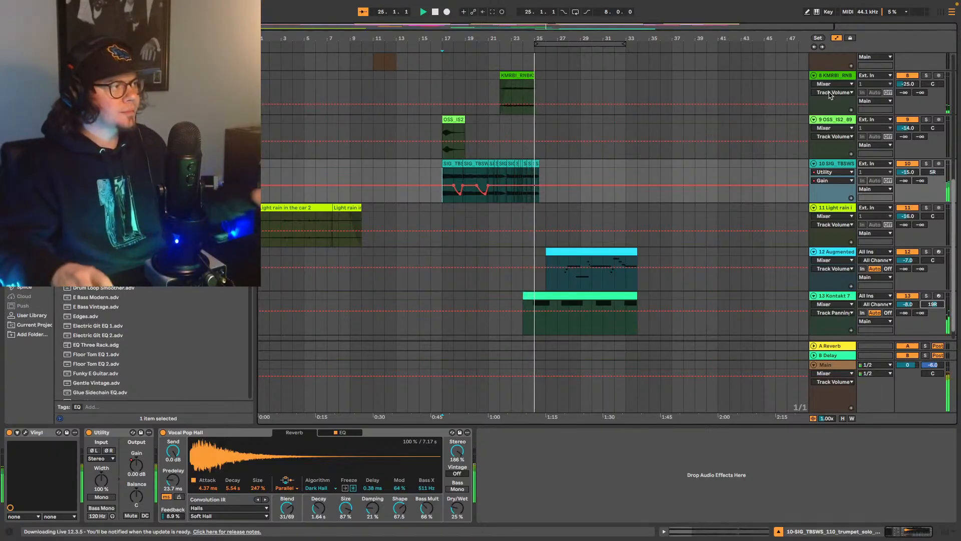
left_click(823, 300)
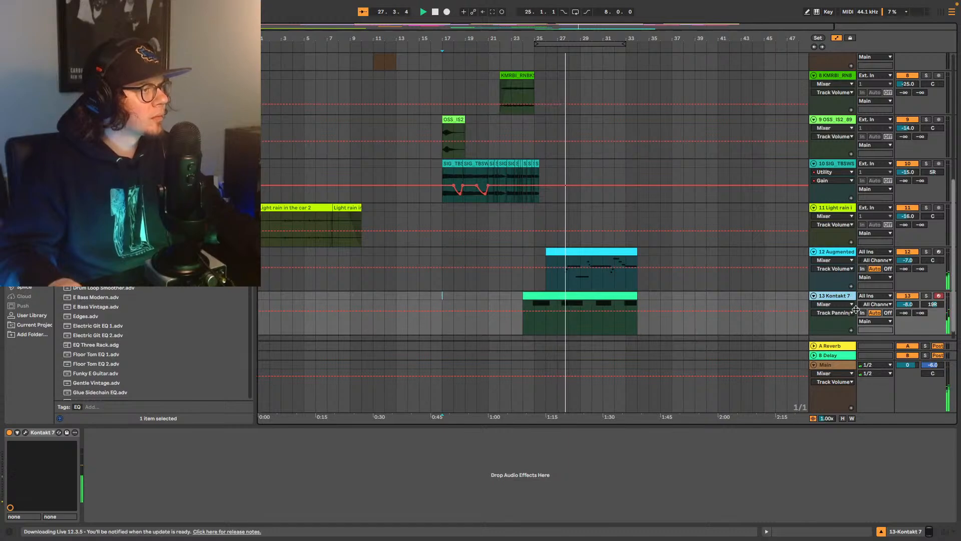
key("space")
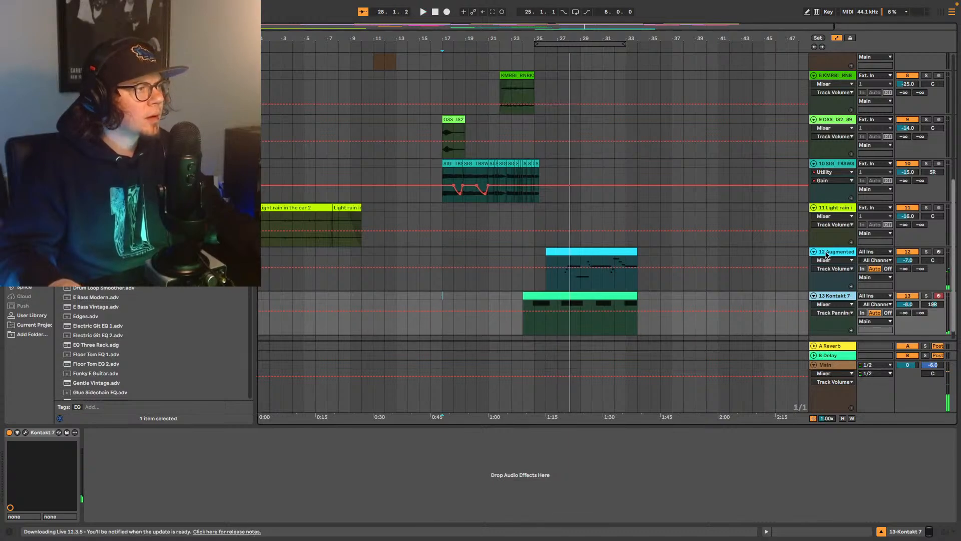
Step: Find the Vocal Pop Hall reverb preset and add it to the Augmented GRAND PIANO track
left_click(826, 253)
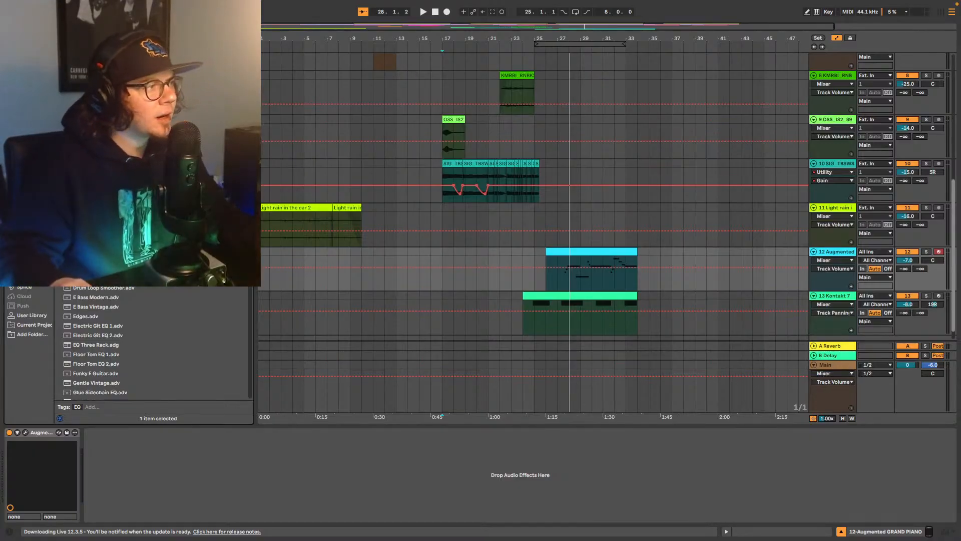
left_click(835, 252)
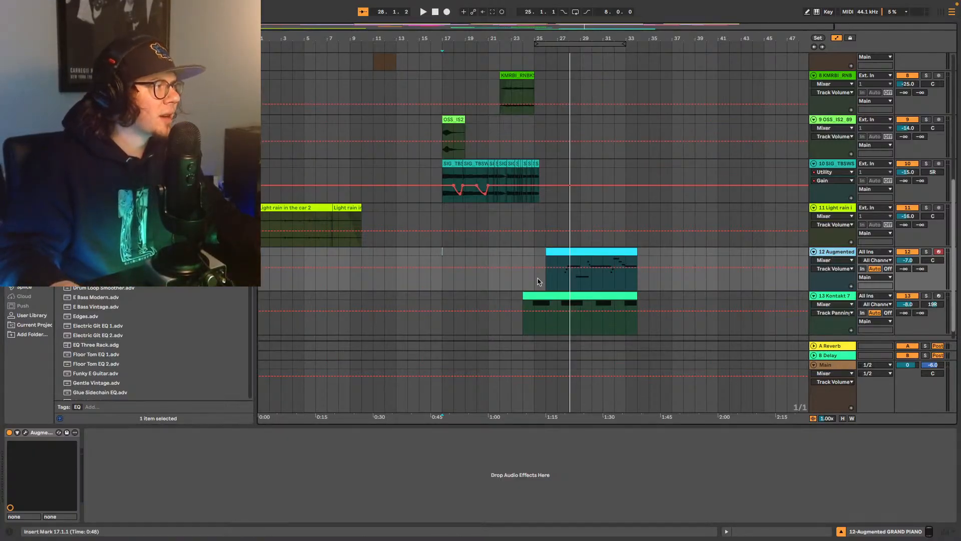
left_click(546, 283)
key("space")
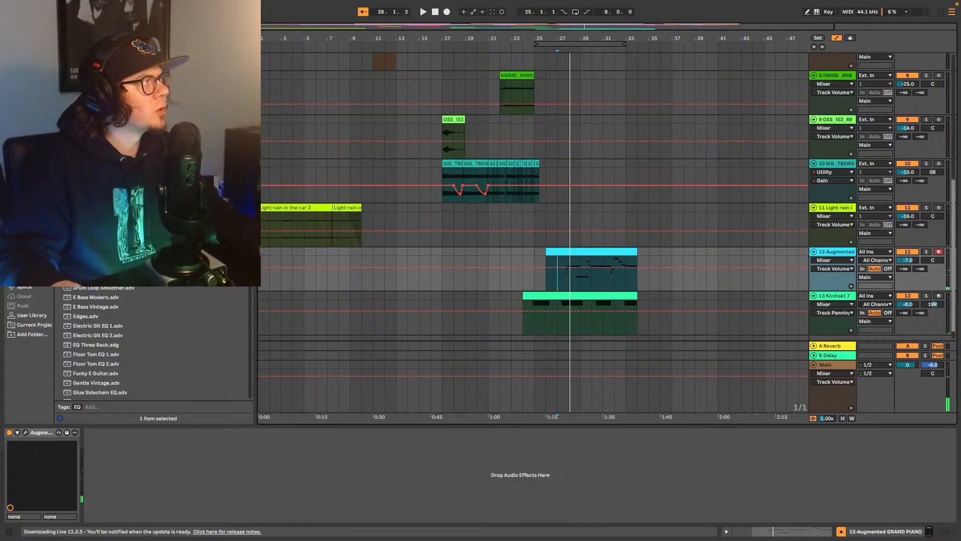
key("super+f")
key("BackSpace")
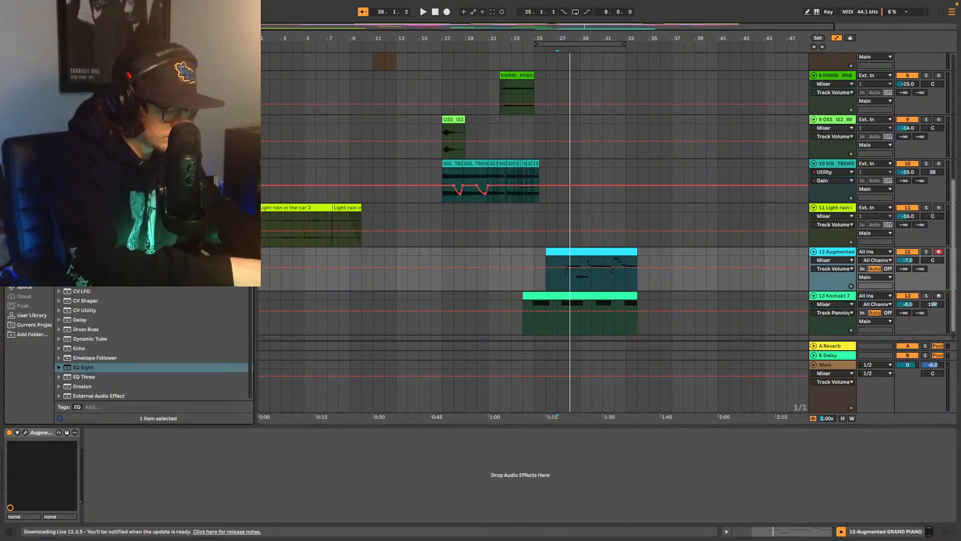
type("vox")
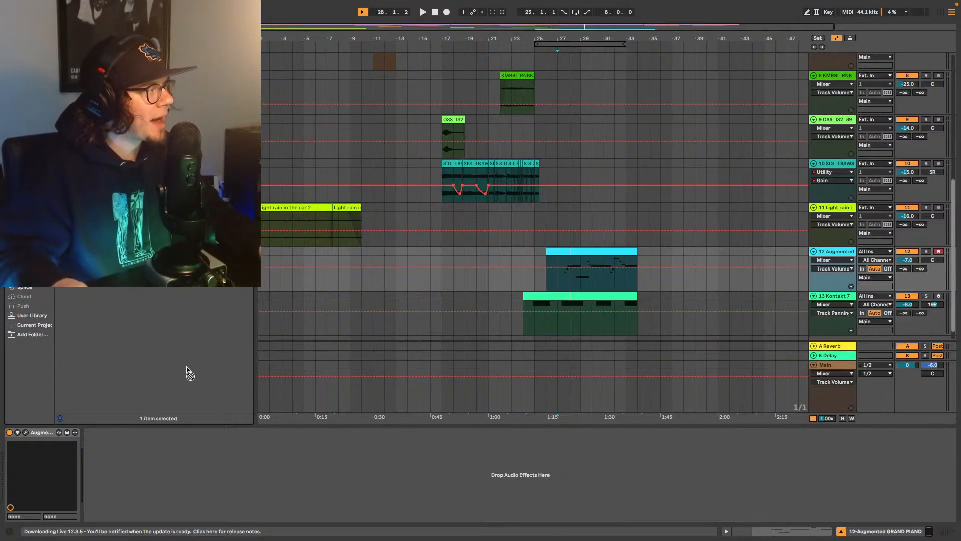
left_click_drag(186, 370, 219, 460)
Step: During playback, set the grand piano track's Vocal Pop Hall Dry/Wet to 45 %
key("space")
mouse_move(381, 509)
left_mouse_down()
mouse_move(381, 536)
mouse_move(383, 505)
left_mouse_up()
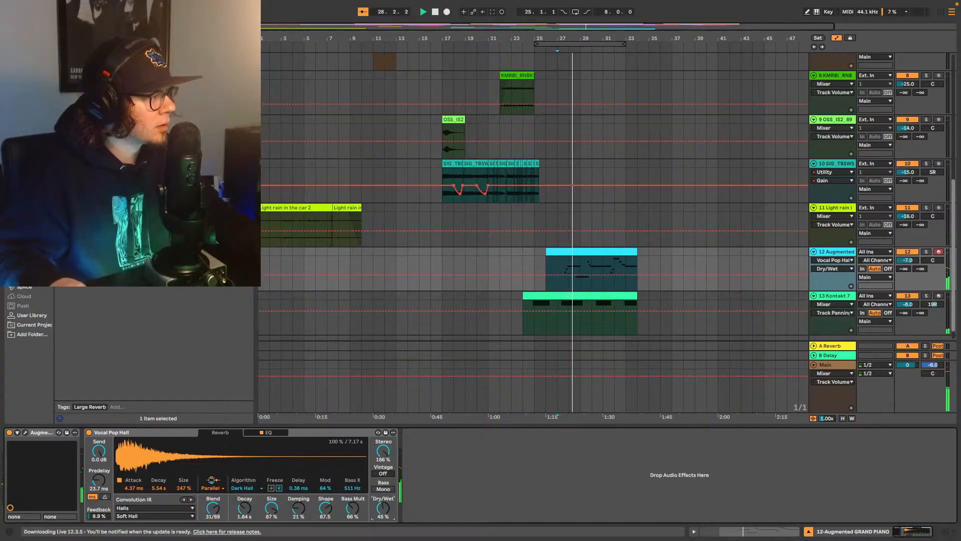
left_click_drag(906, 260, 904, 262)
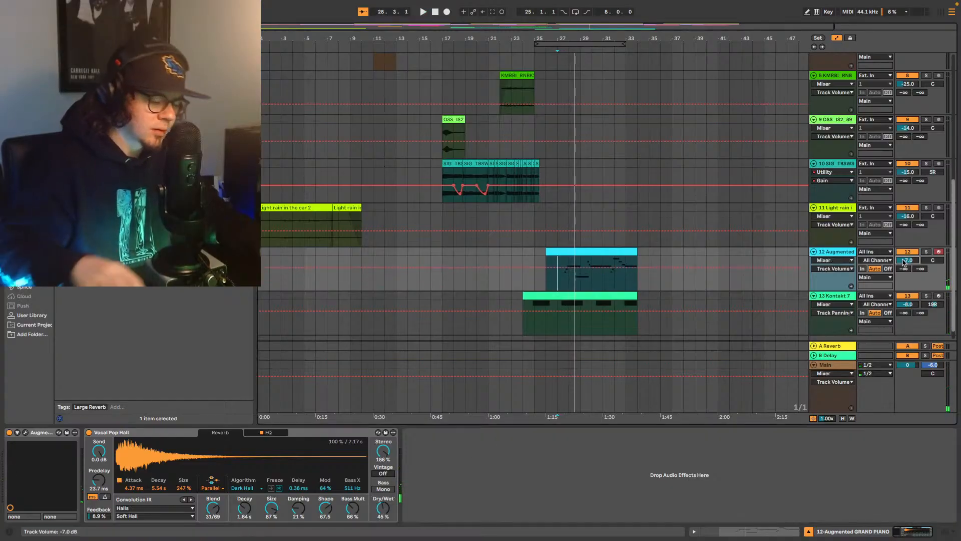
Step: Set the Augmented GRAND PIANO track's volume to -12.0 dB while playing back from bar 27
key("space")
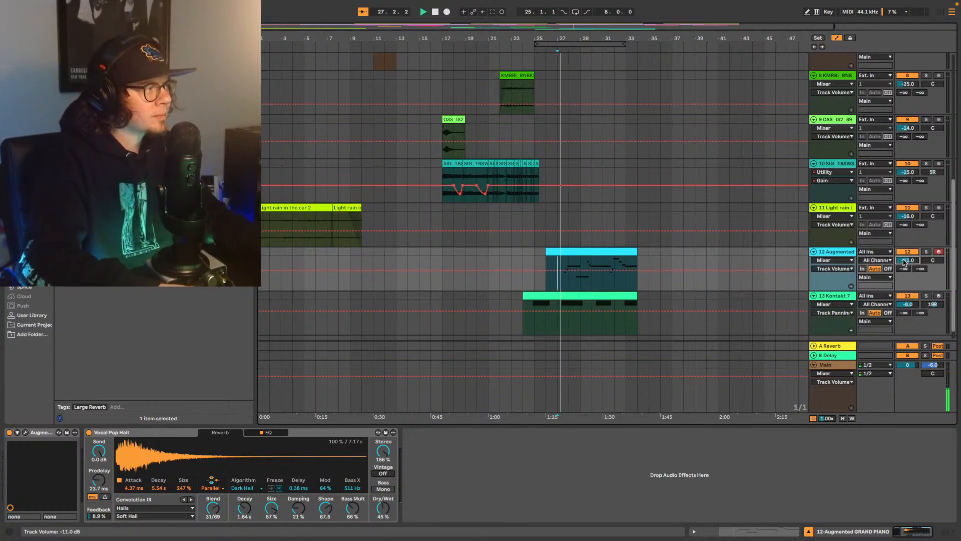
left_click_drag(904, 263, 904, 262)
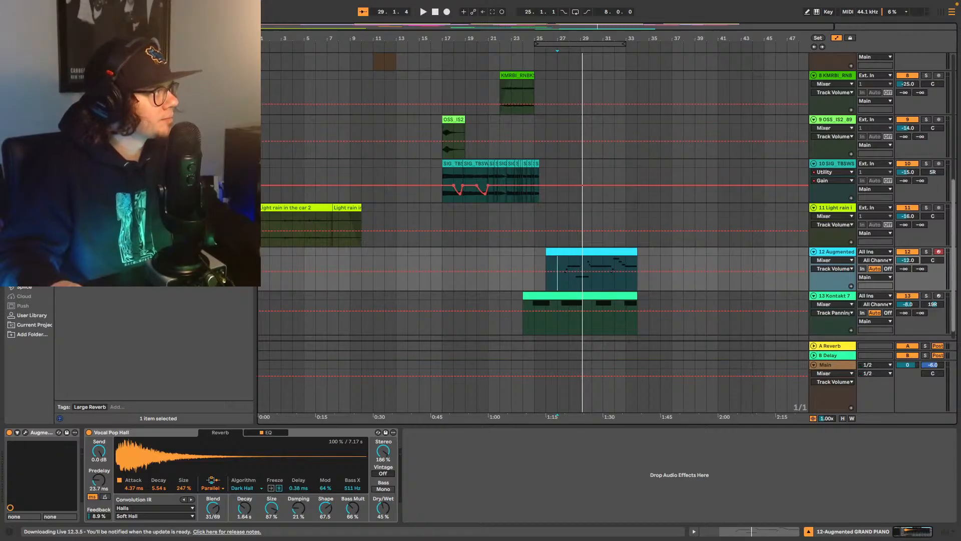
Step: Add the Pitch MIDI effect before the grand piano instrument and raise it to +24 st while listening to the passage
key("super+f")
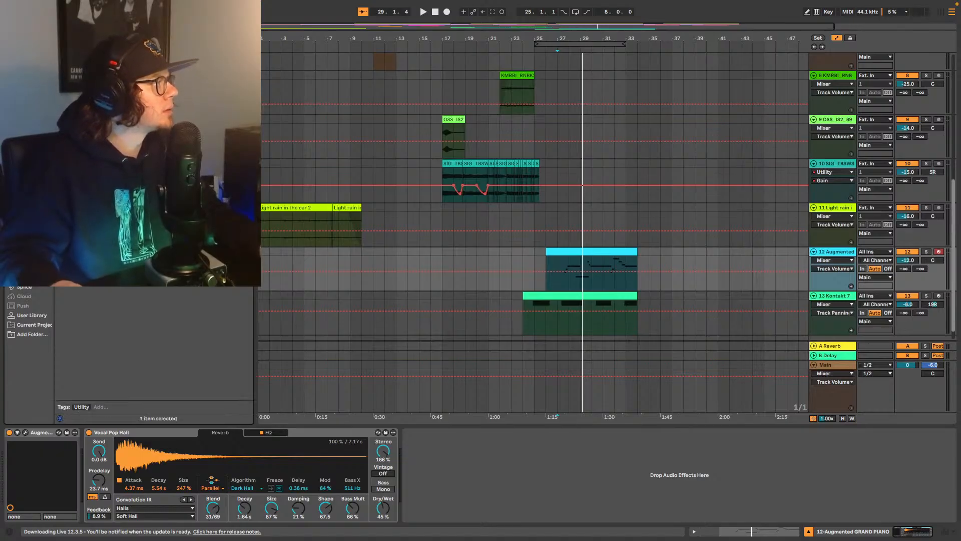
left_click_drag(80, 439, 88, 488)
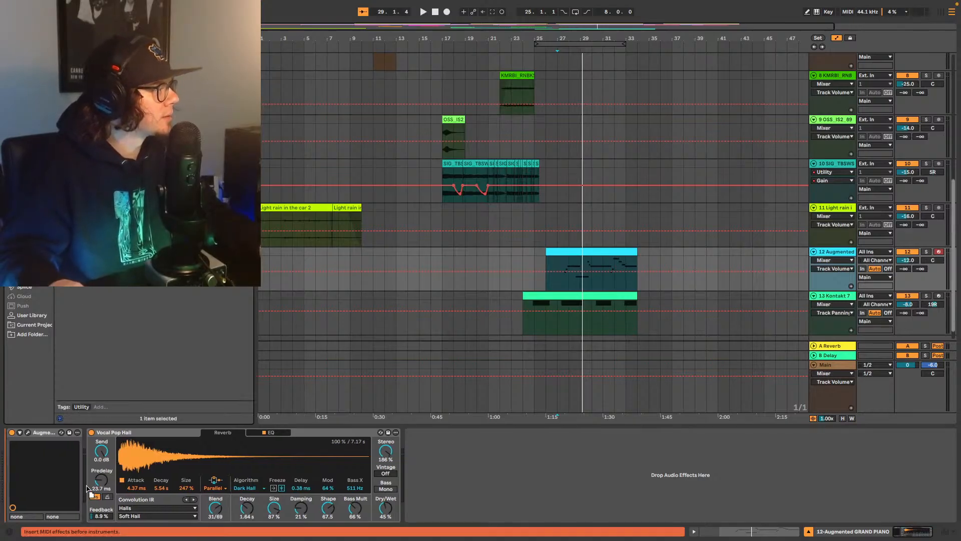
left_click_drag(84, 443, 10, 456)
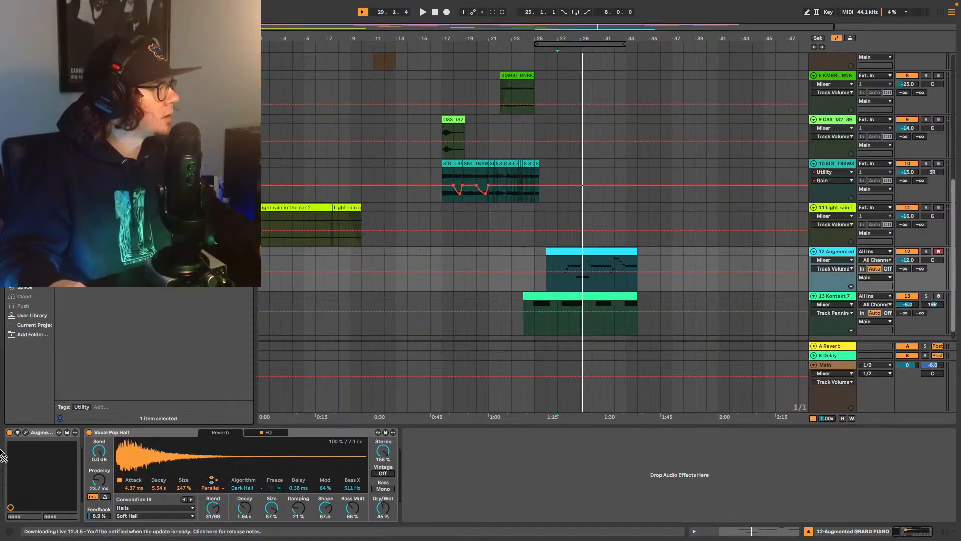
left_click(40, 468)
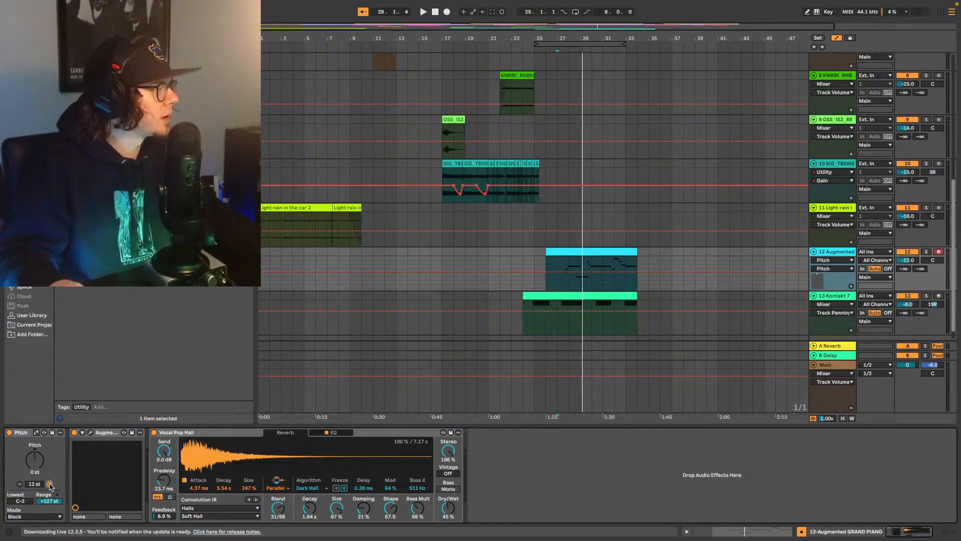
left_click(50, 484)
key("space")
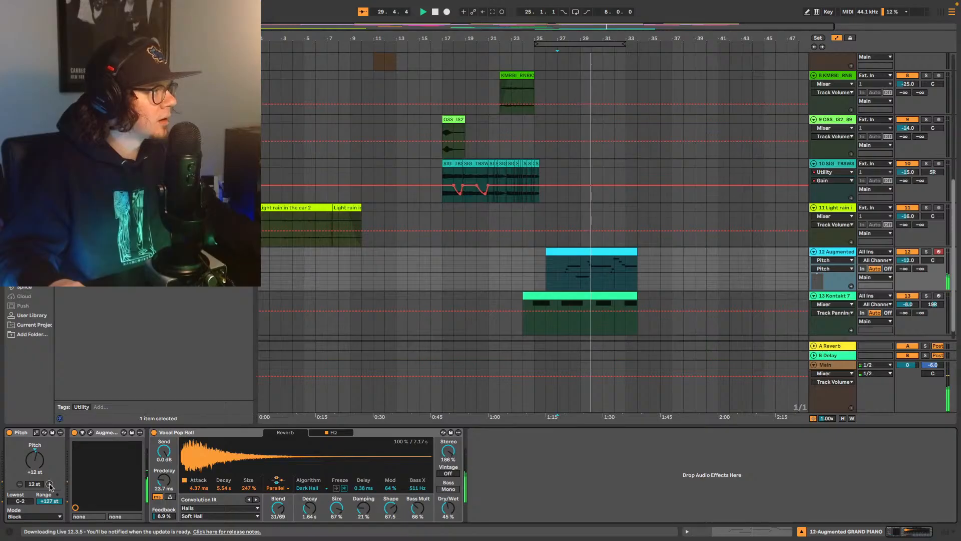
key("space")
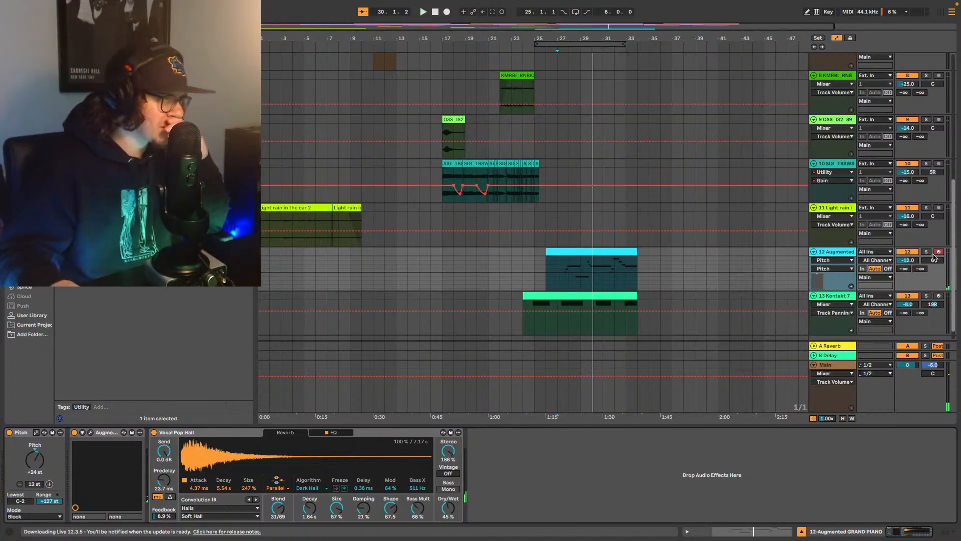
key("space")
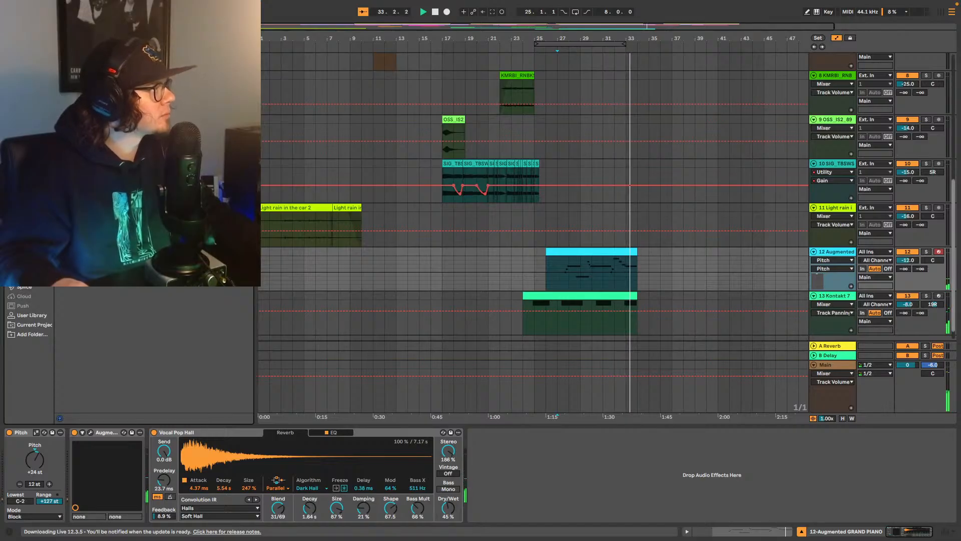
key("space")
Step: Add a Utility after the grand piano's Vocal Pop Hall reverb, with gain at 0.00 dB and the channel mode set to Swap
left_click_drag(90, 100, 532, 474)
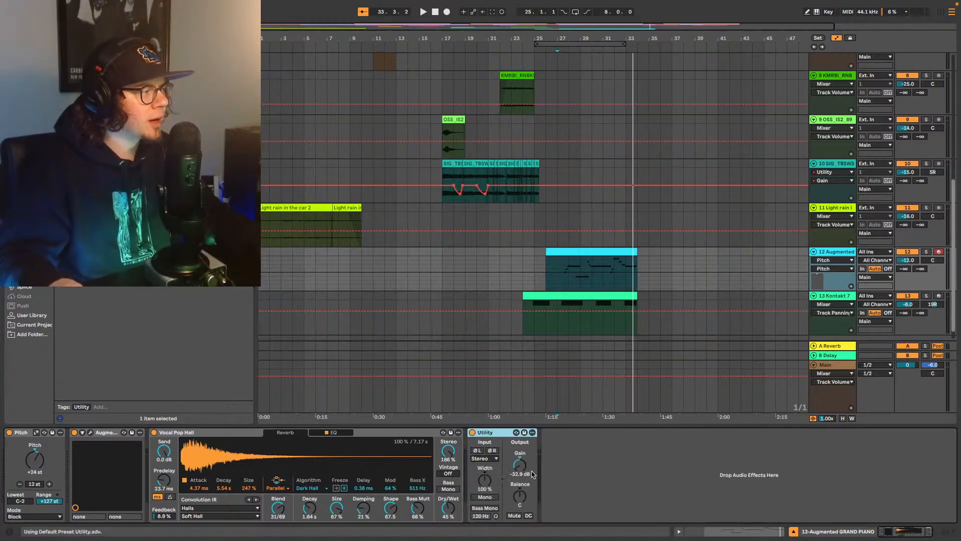
double_click(521, 466)
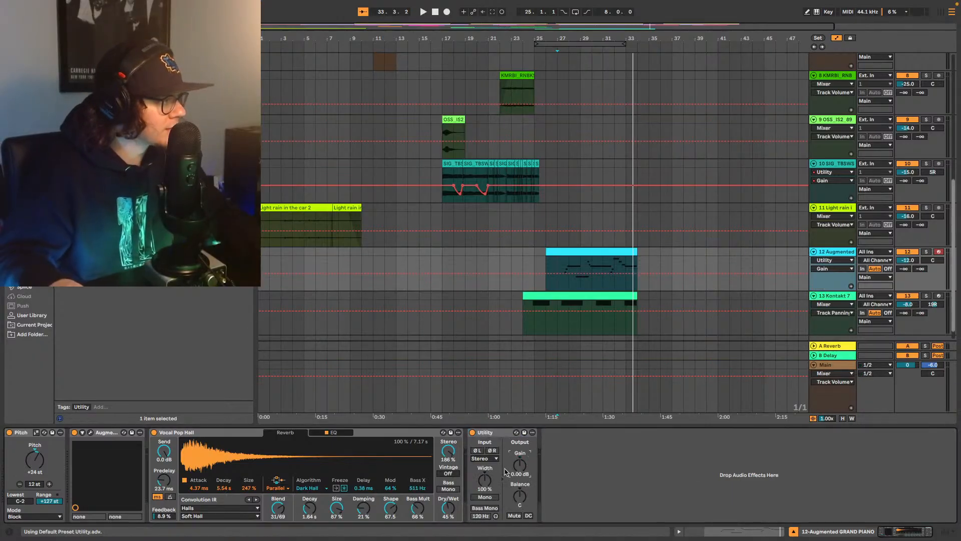
left_click(488, 459)
left_click(493, 490)
Step: During playback, set the Augmented GRAND PIANO track's panning to 7L
key("space")
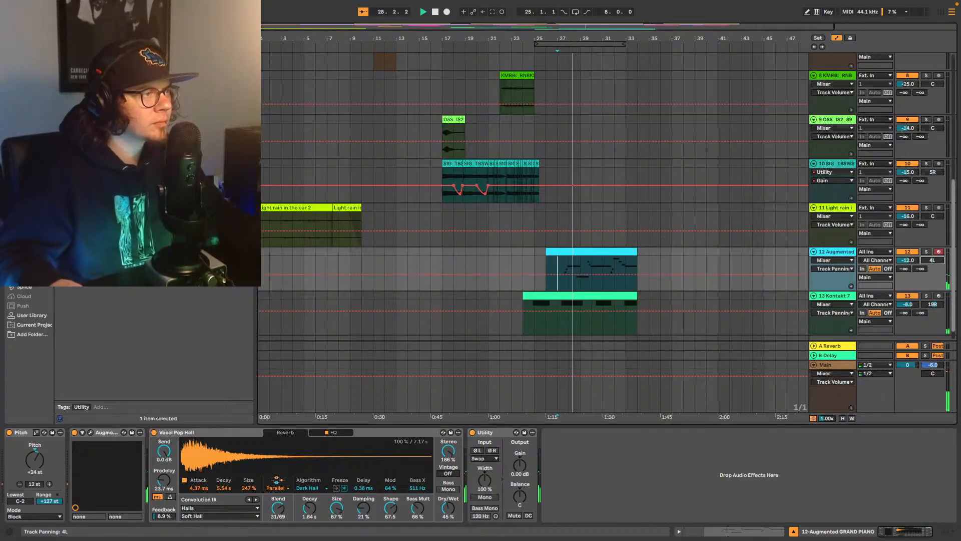
left_click_drag(933, 261, 933, 265)
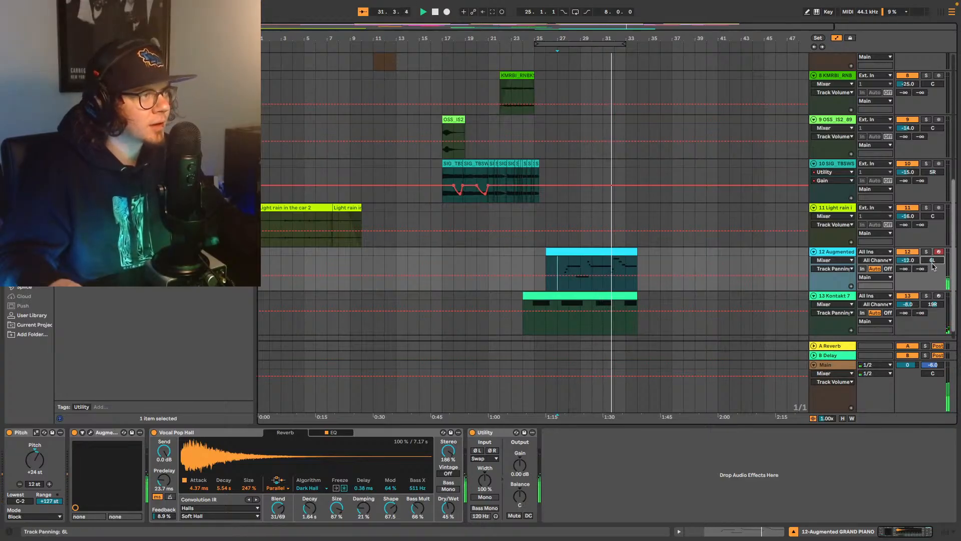
scroll(934, 263, "down", 1)
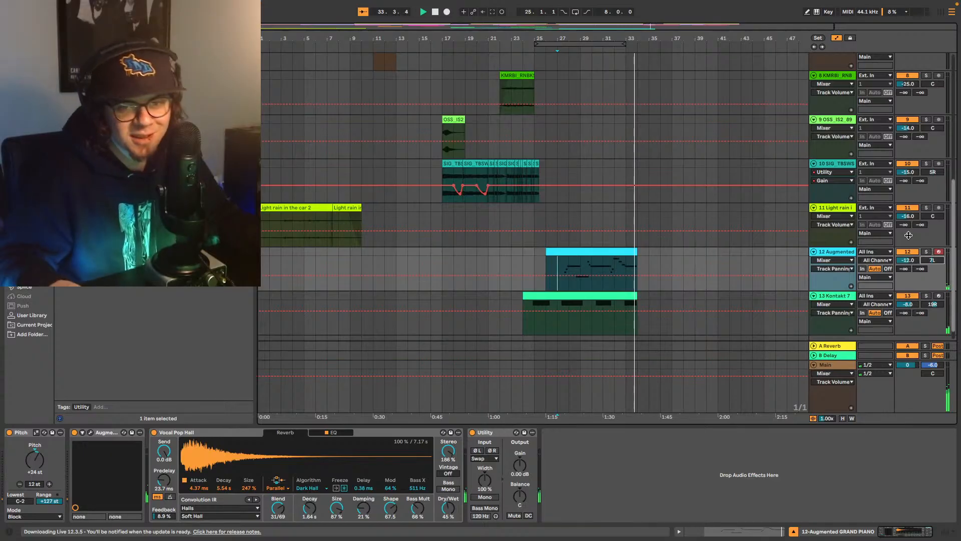
Step: Play from the start of the Kontakt 7 clip at bar 24 and open the UADx Oxide Tape Recorder on the TapDaddy137 BoomBap track
left_click(523, 322)
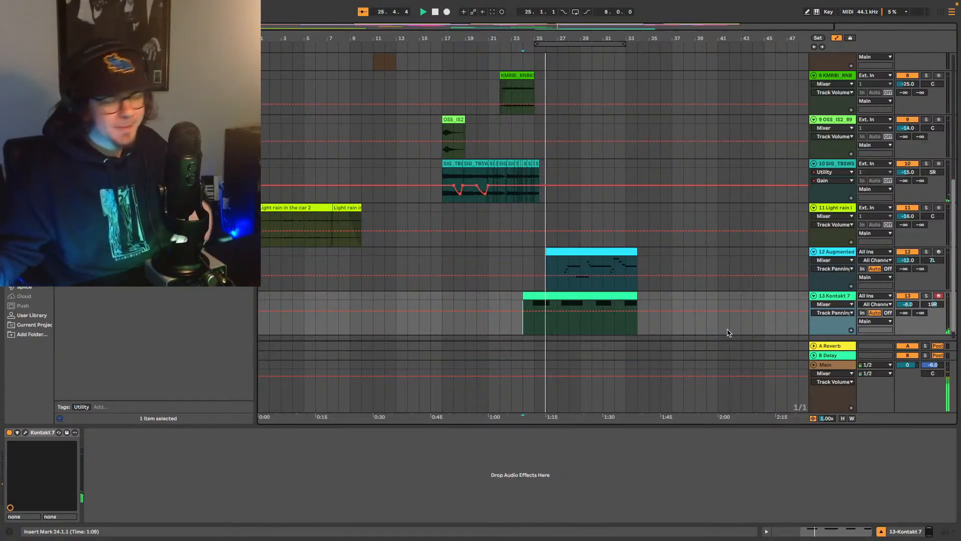
scroll(695, 170, "up", 10)
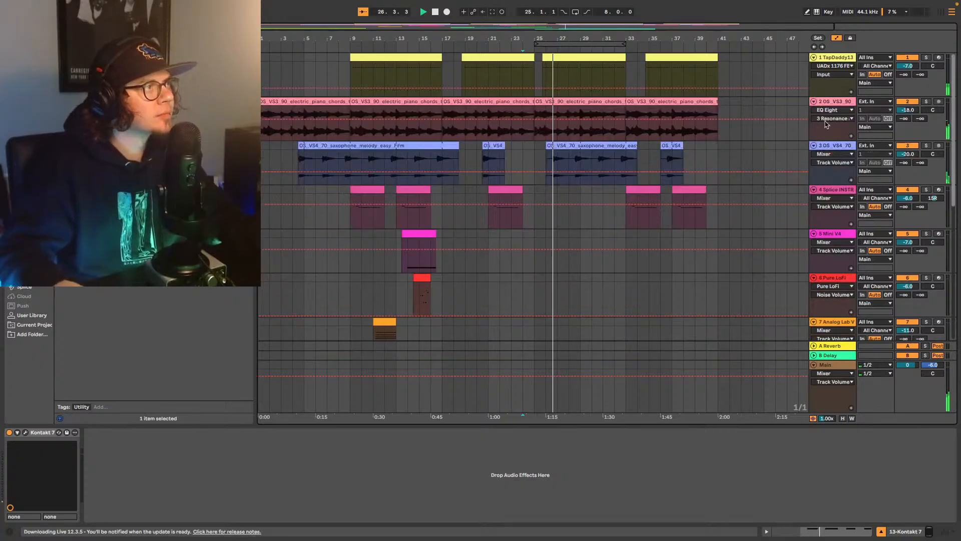
left_click(833, 58)
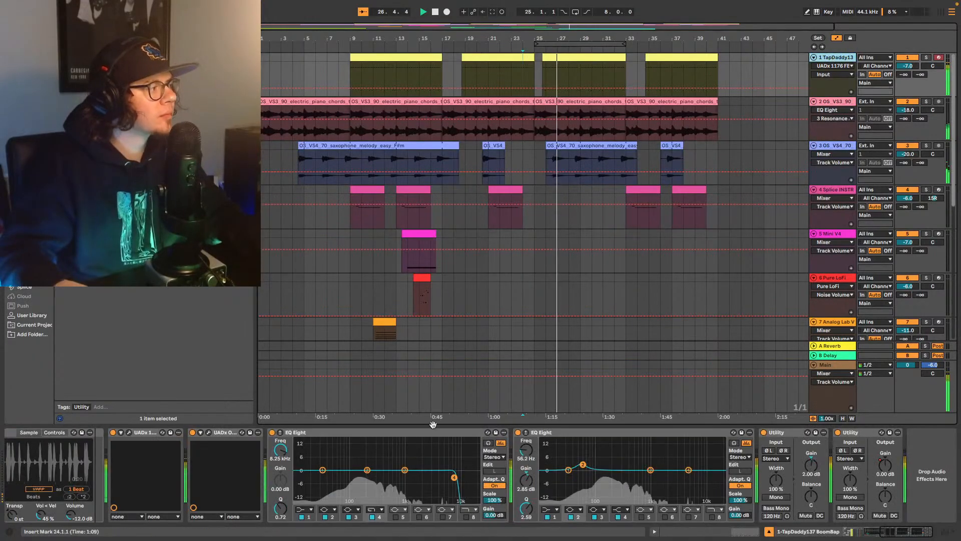
left_click(208, 432)
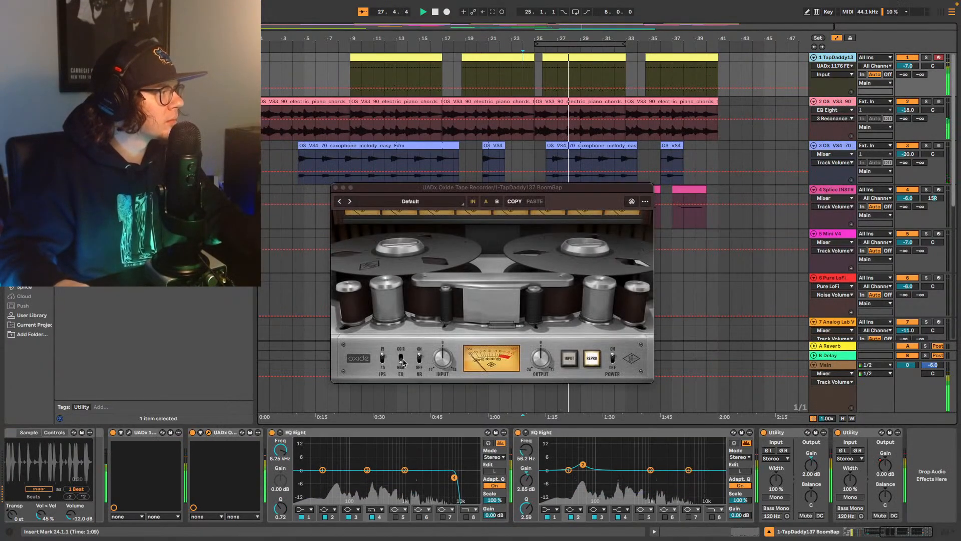
Step: Switch the Oxide Tape Recorder's EQ between CCIR and NAB, comparing the drum sound from bar 24 and from bar 9
left_click(401, 356)
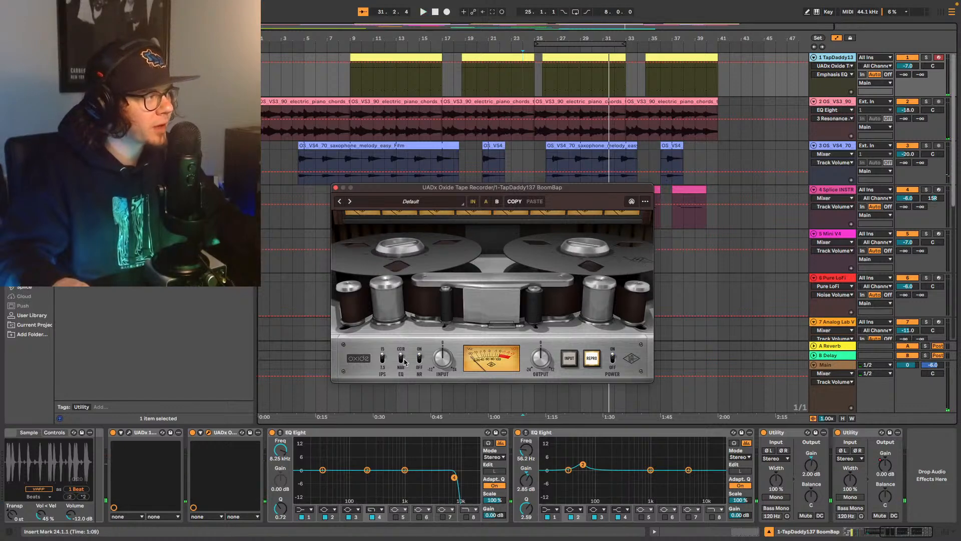
key("space")
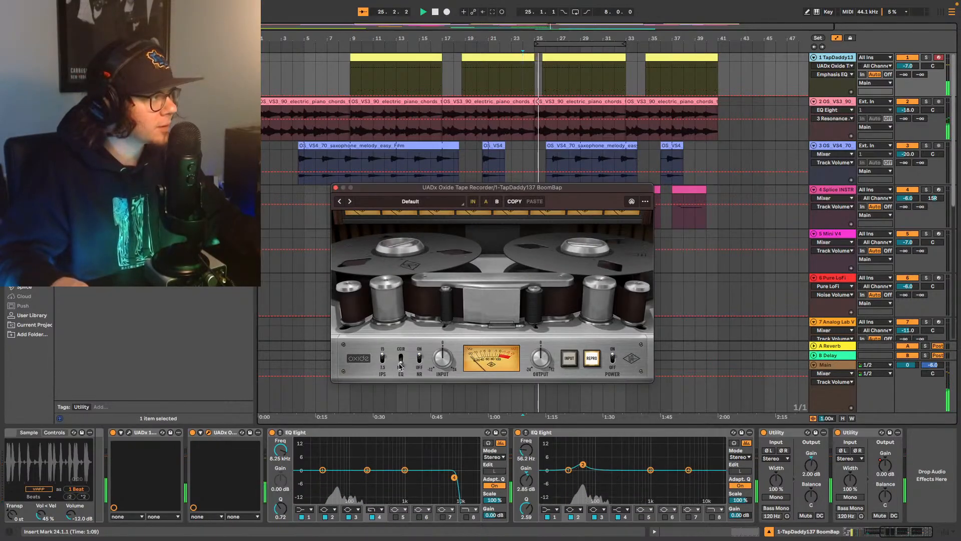
key("space")
left_click(346, 82)
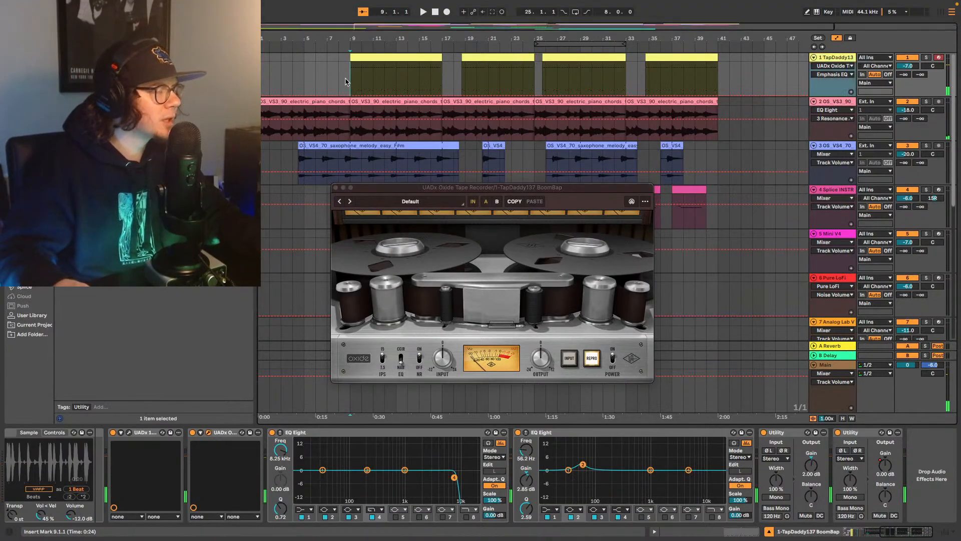
key("space")
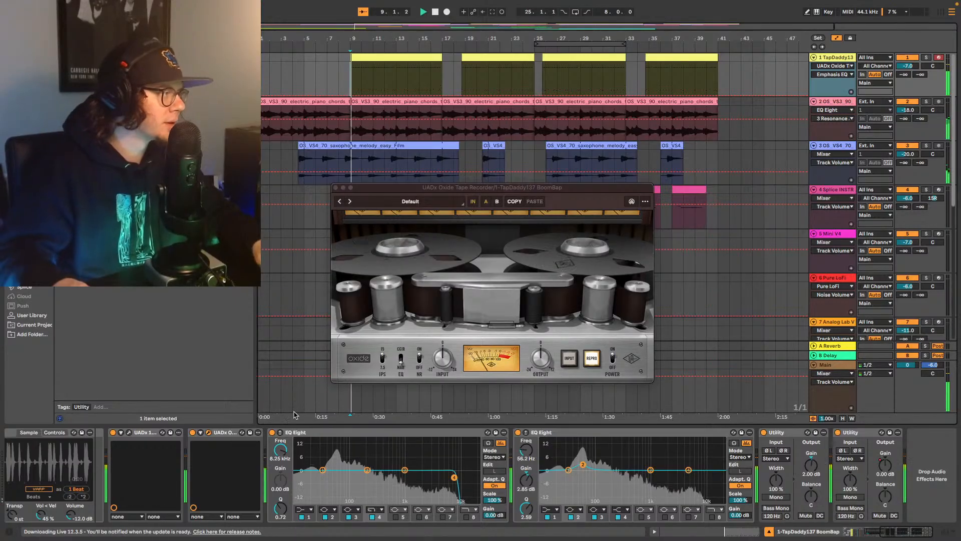
left_click(401, 357)
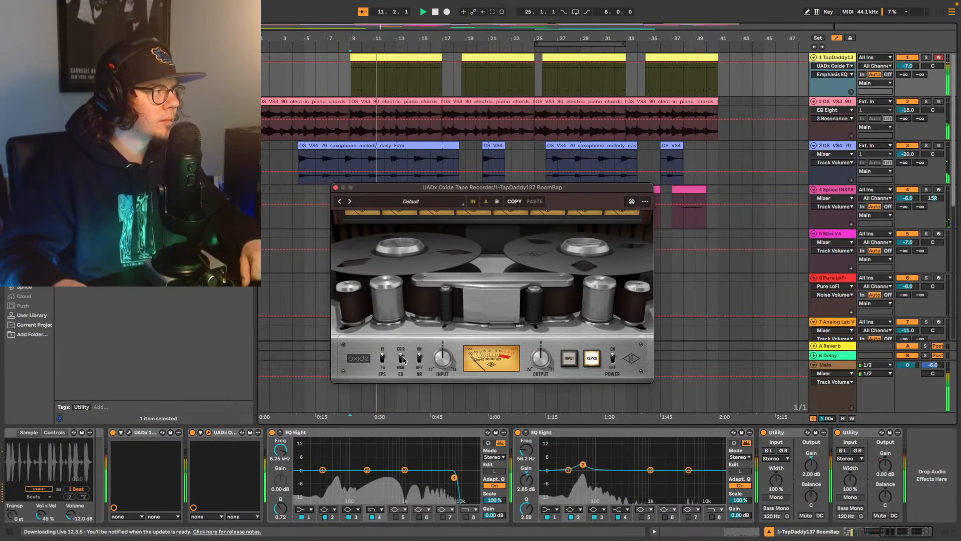
Step: Compare the CCIR and NAB EQ settings of the Oxide tape recorder and set the TapDaddy137 BoomBap track's volume to -8 dB
left_click(401, 358)
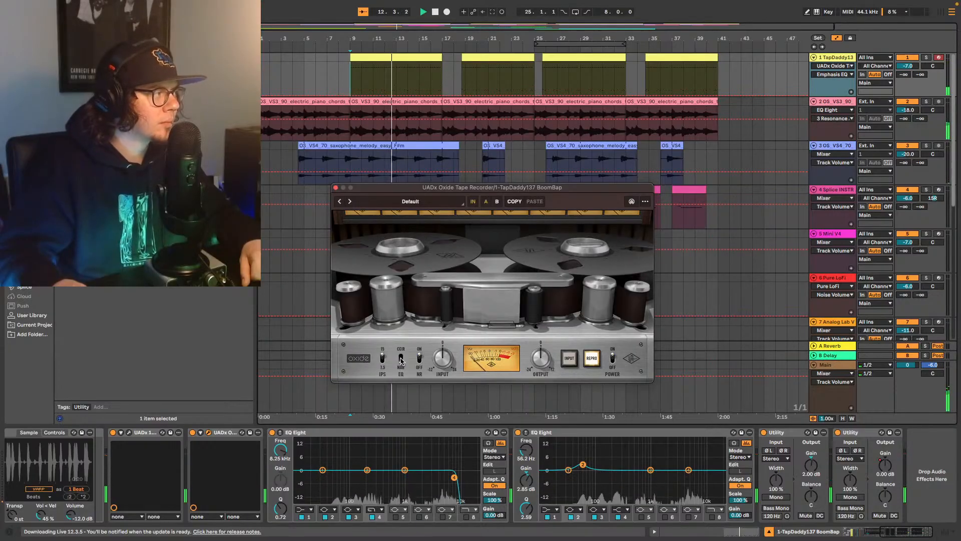
left_click(400, 358)
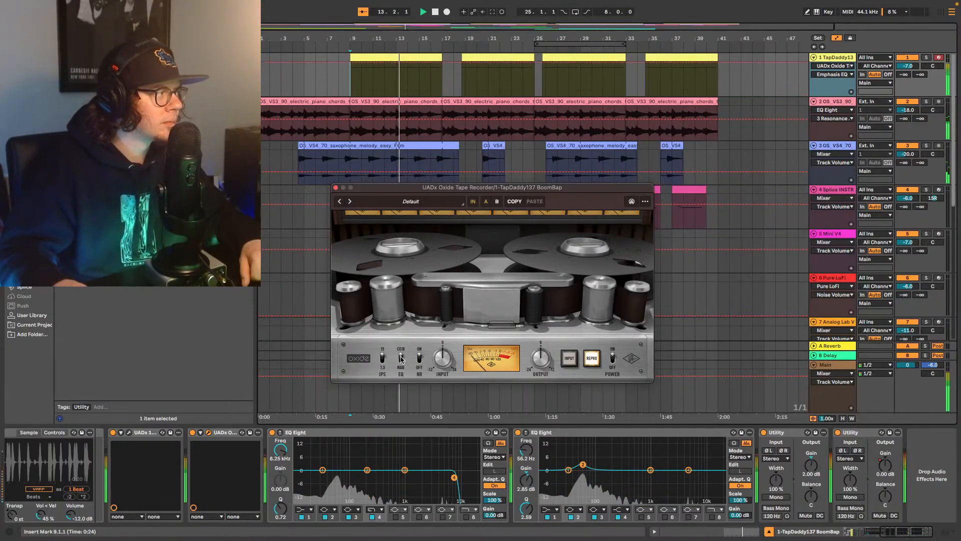
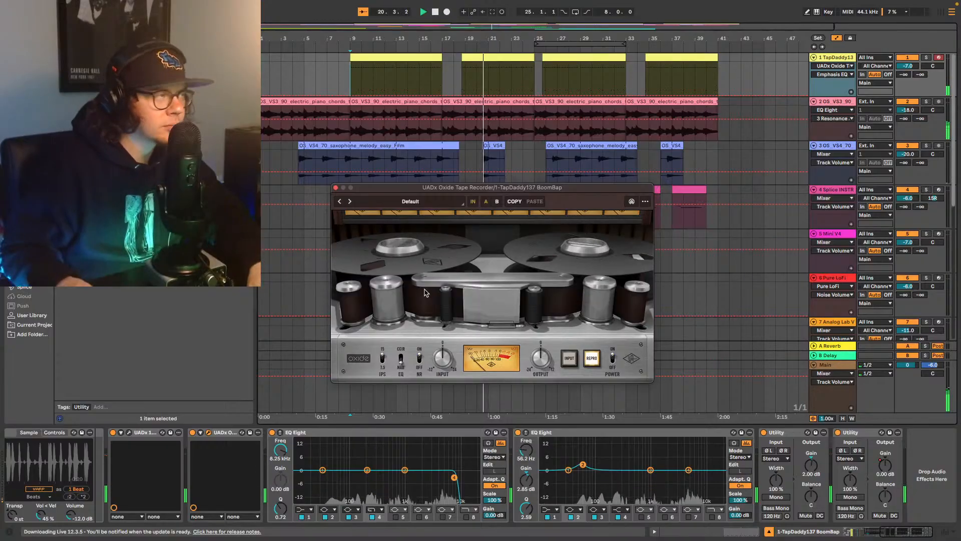
left_click(907, 65)
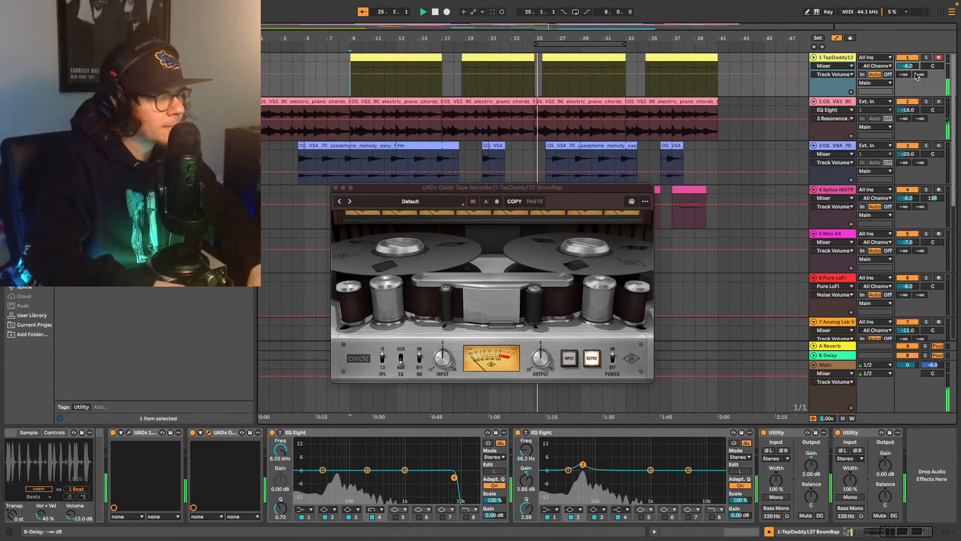
left_click(336, 187)
Step: Play the trumpet solo from bar 17 and set its track volume to -18 dB
scroll(708, 242, "down", 6)
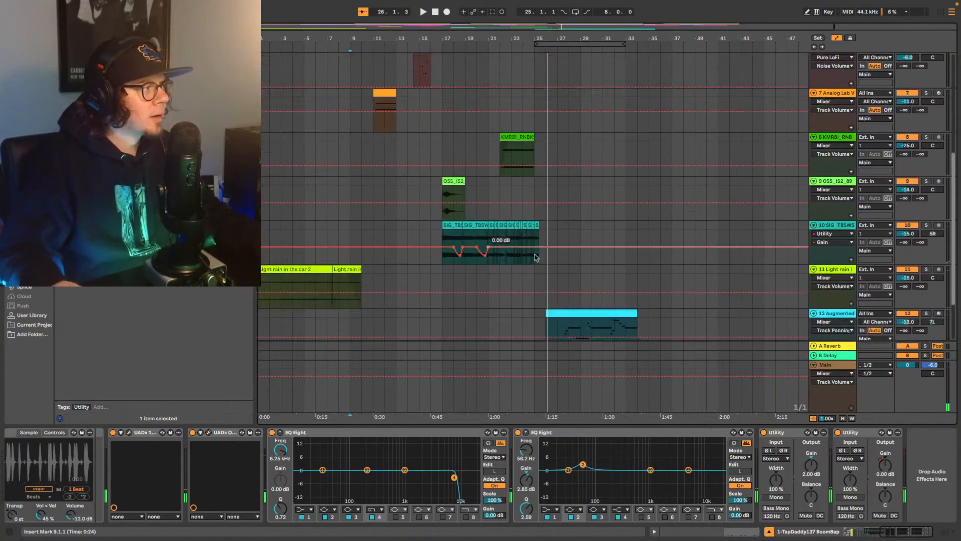
left_click(441, 263)
key("space")
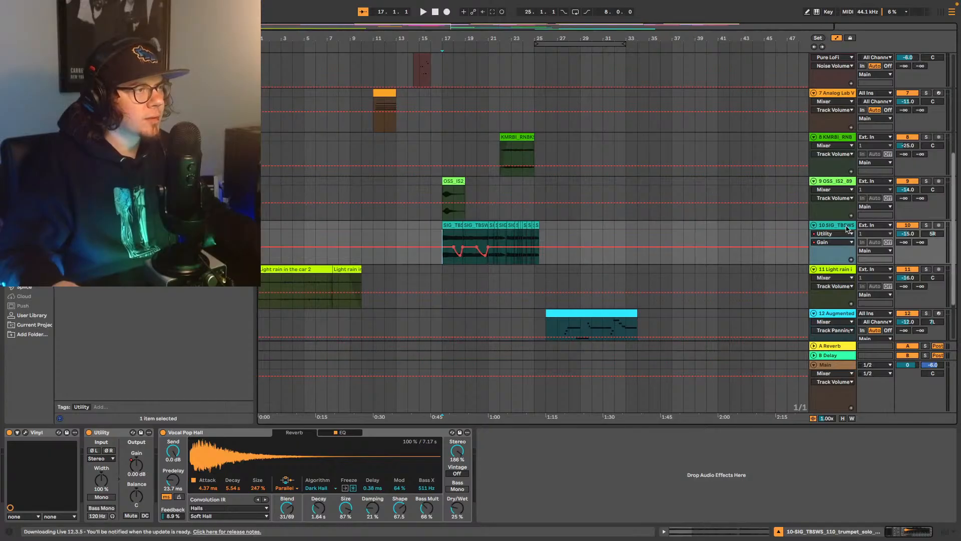
key("space")
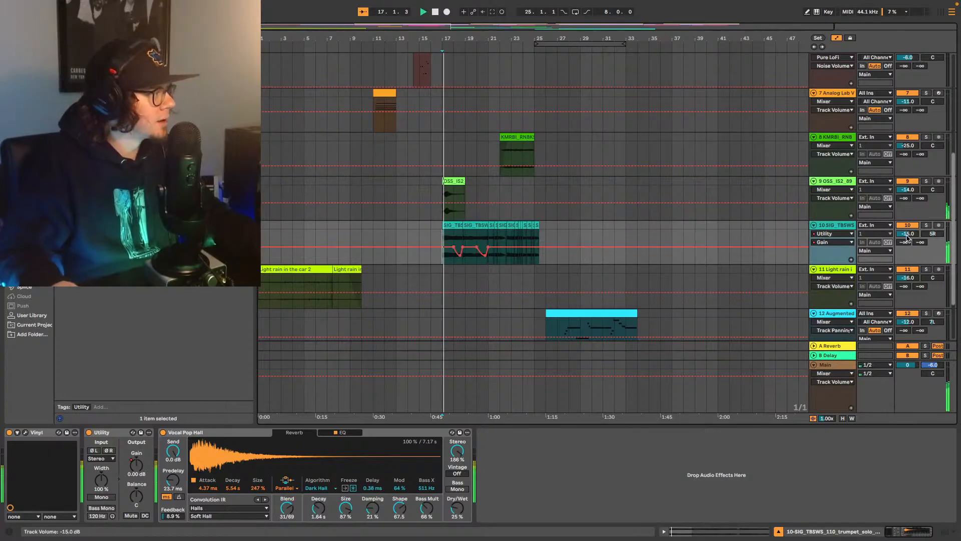
left_click(908, 233)
key("space")
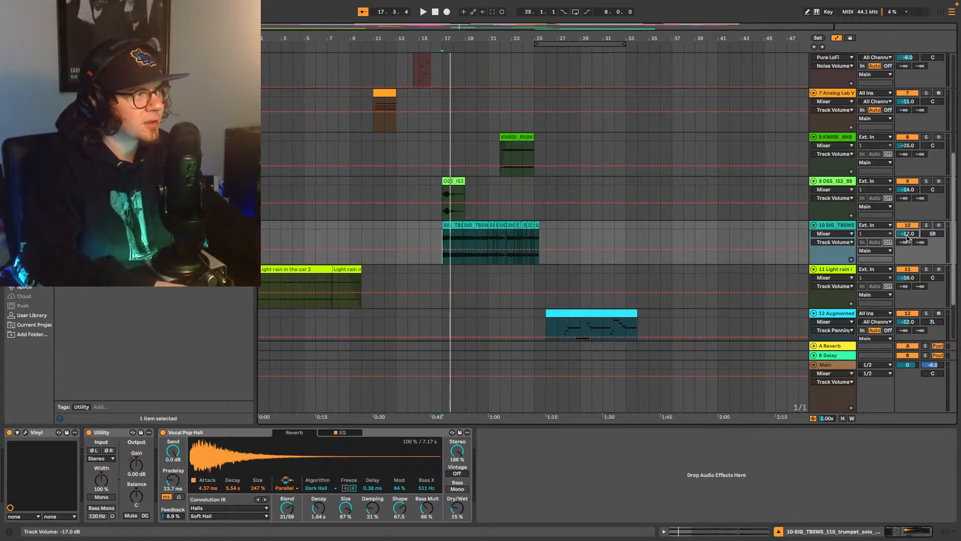
key("space")
key("Down")
key("Down")
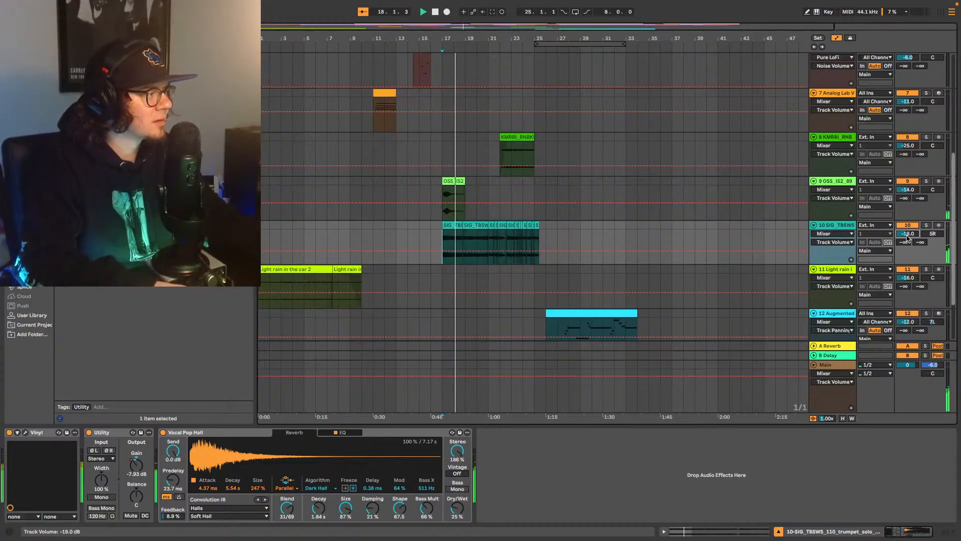
key("Down")
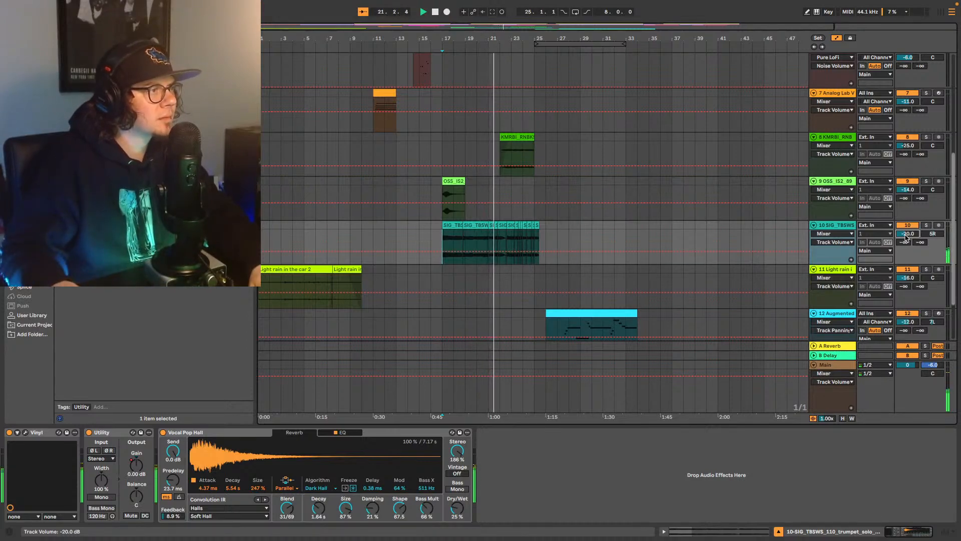
scroll(907, 237, "up", 1)
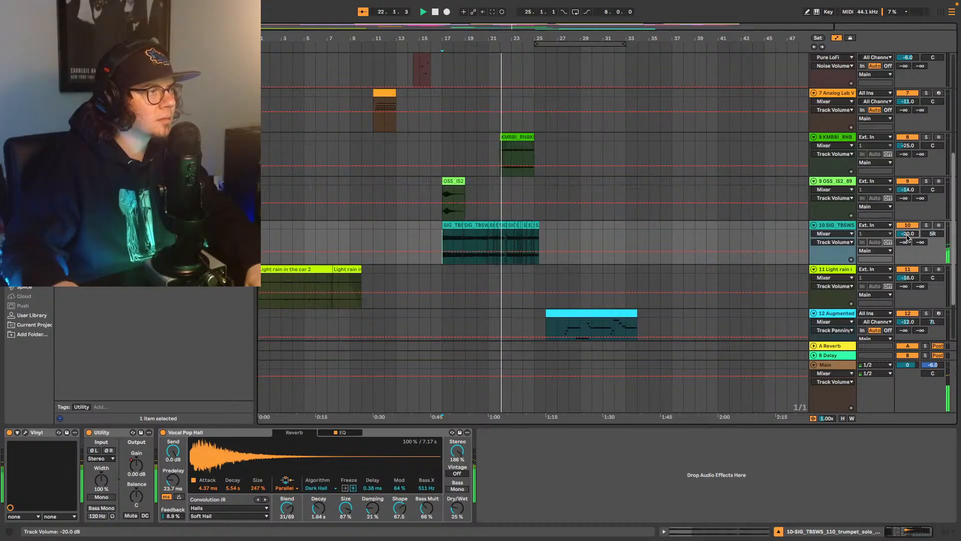
scroll(907, 238, "up", 1)
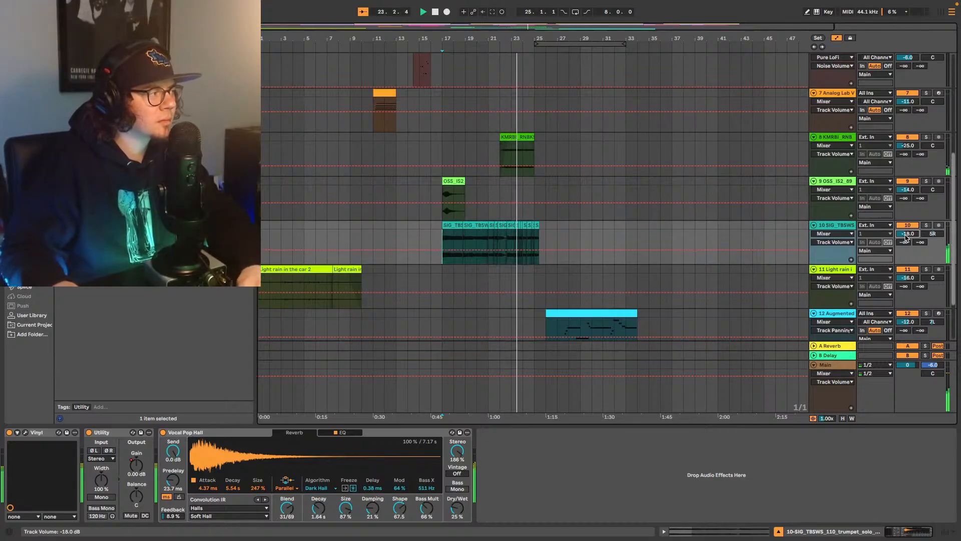
Step: Play the saxophone melody from the start of its first clip and lower its track volume to -22 dB
scroll(796, 183, "up", 5)
scroll(784, 185, "up", 1)
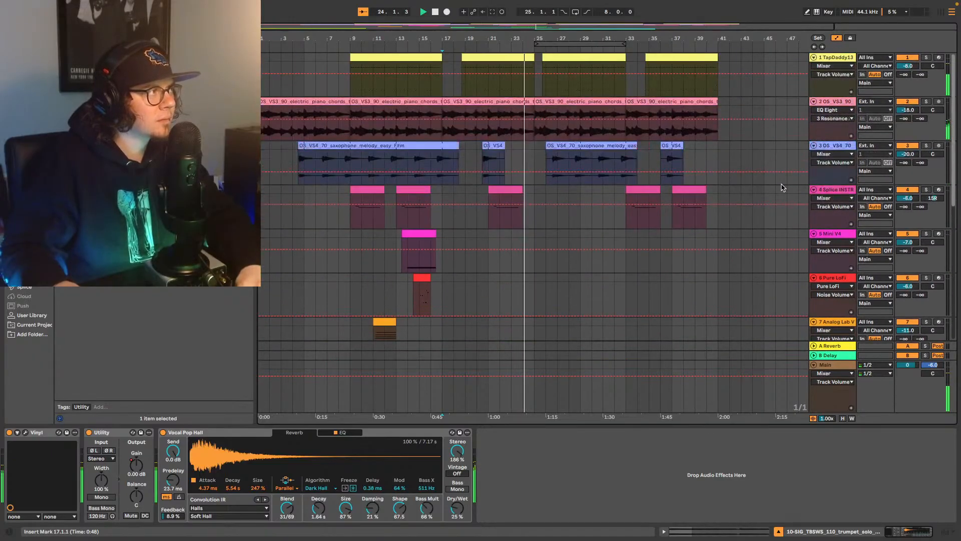
left_click(299, 161)
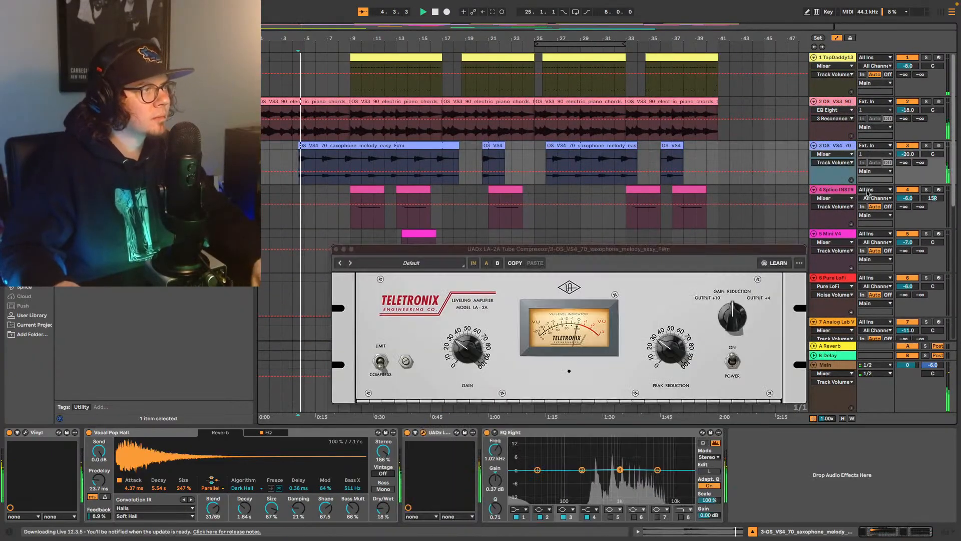
scroll(914, 158, "down", 1)
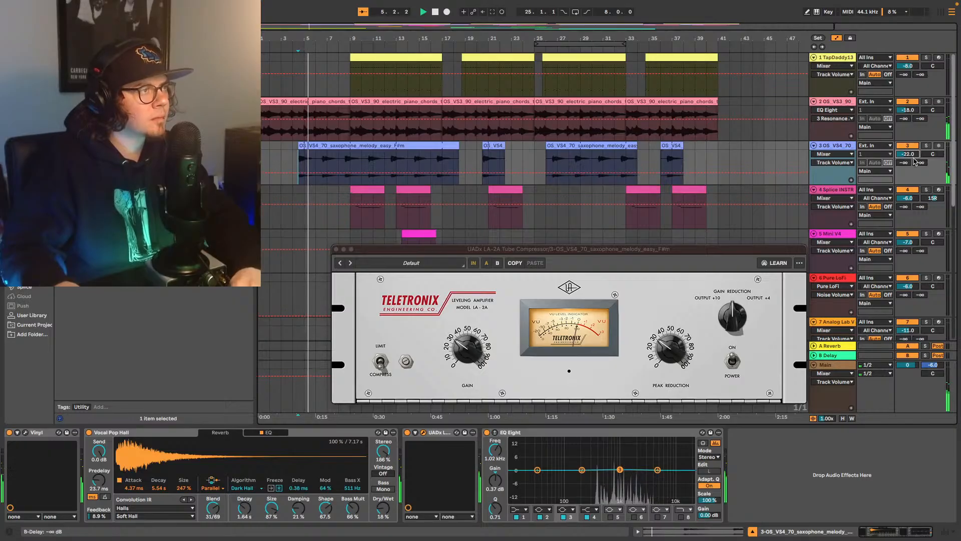
scroll(914, 158, "down", 1)
scroll(609, 202, "down", 1)
scroll(609, 202, "down", 2)
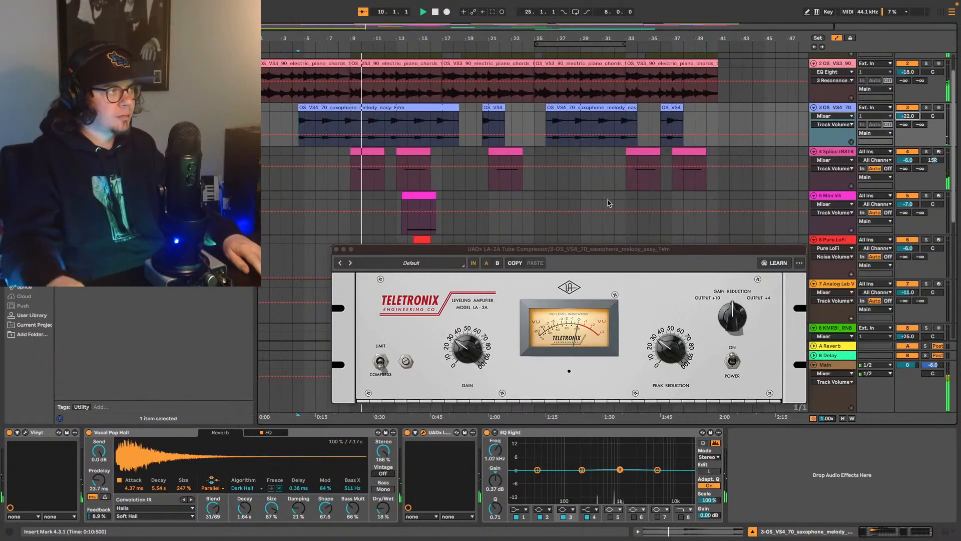
Step: Set the TapDaddy137 BoomBap track's volume to -9 dB and close the LA-2A compressor window
scroll(510, 206, "up", 1)
scroll(510, 206, "up", 1)
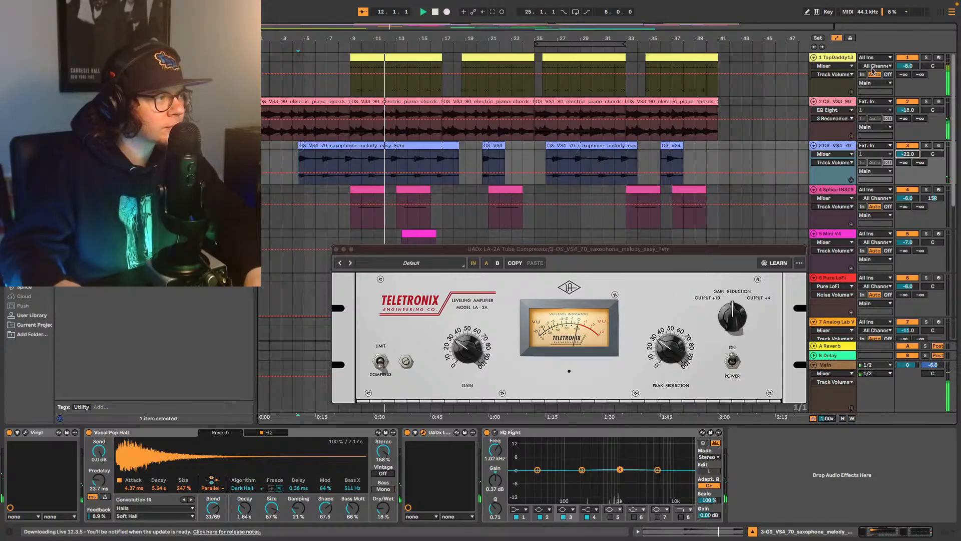
left_click(912, 67)
type("-9")
key("Return")
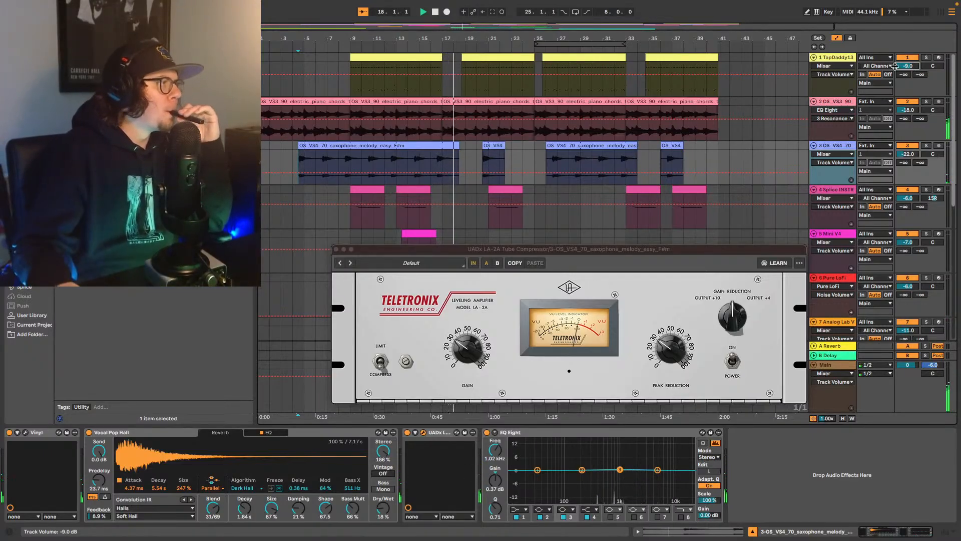
left_click(336, 249)
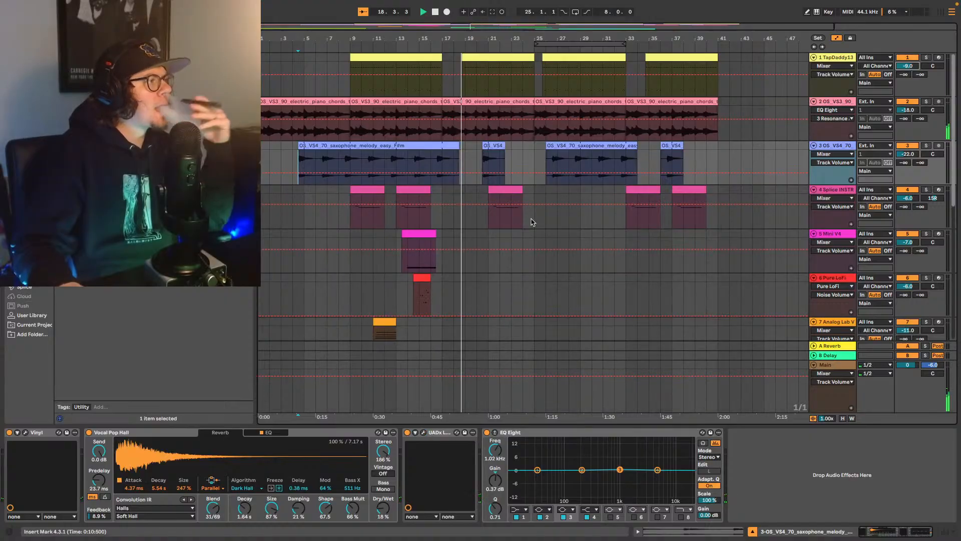
Step: Pan the trumpet solo track to 8R while the arrangement plays
scroll(569, 213, "down", 5)
scroll(570, 210, "down", 3)
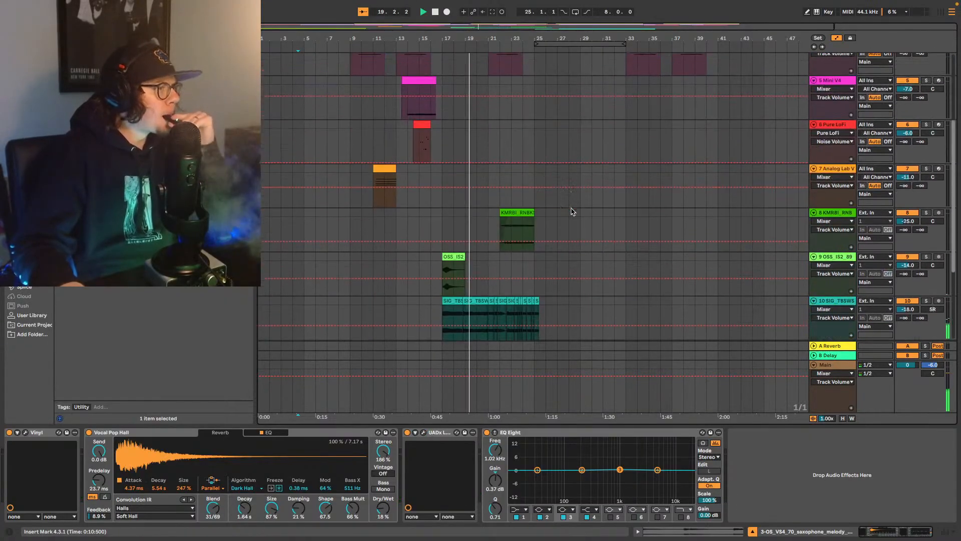
scroll(931, 290, "up", 2)
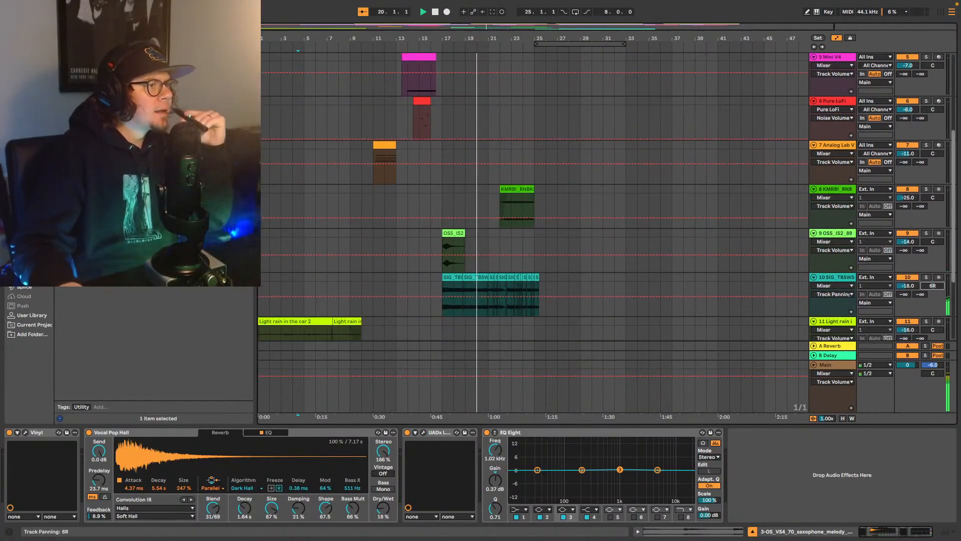
scroll(793, 251, "down", 3)
scroll(788, 250, "down", 3)
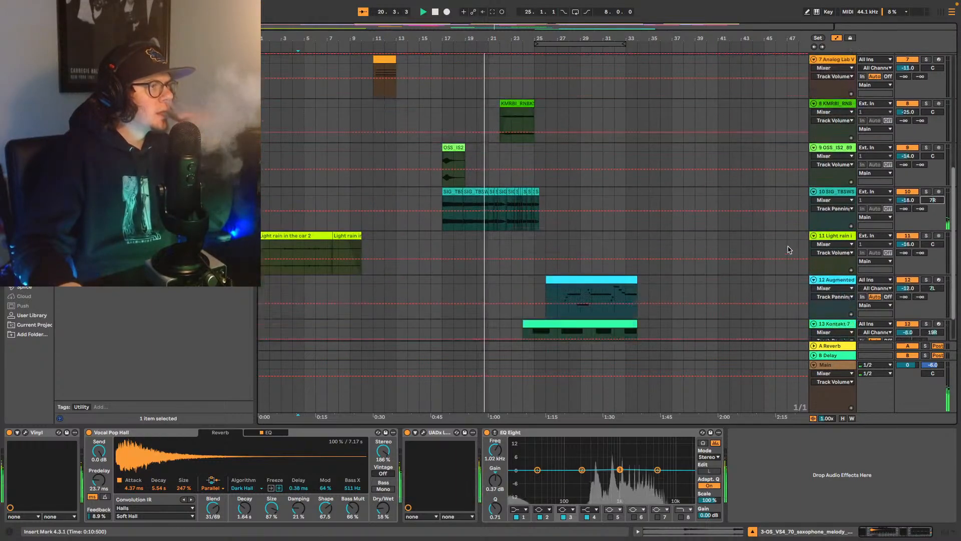
left_click_drag(934, 200, 934, 198)
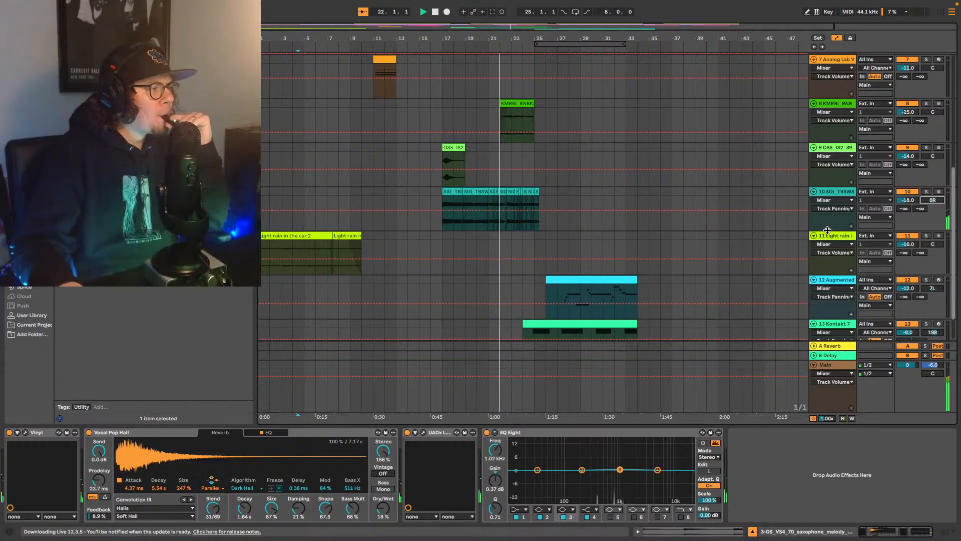
Step: Play the violin loop from bar 22 and pan its track to 10L
scroll(643, 221, "down", 3)
scroll(639, 225, "up", 15)
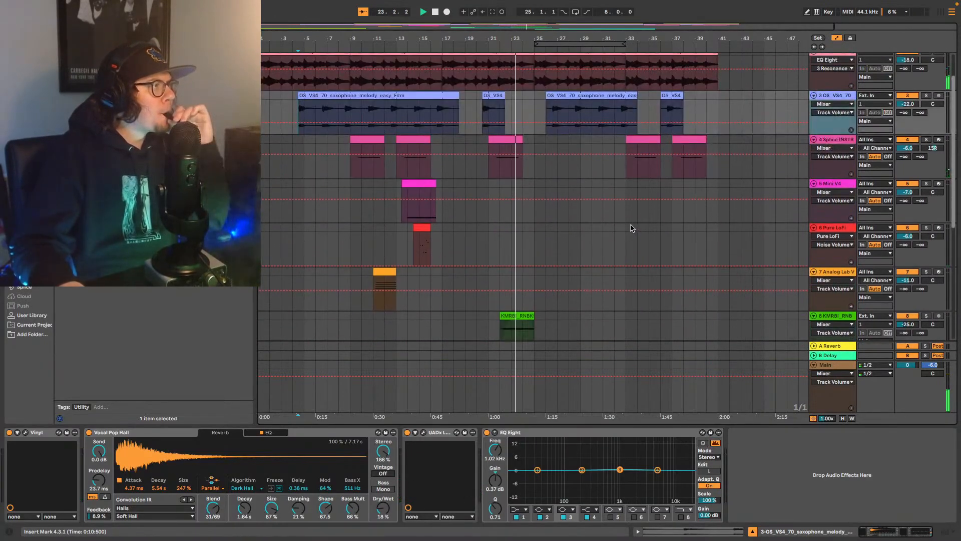
scroll(633, 228, "down", 9)
scroll(631, 227, "down", 2)
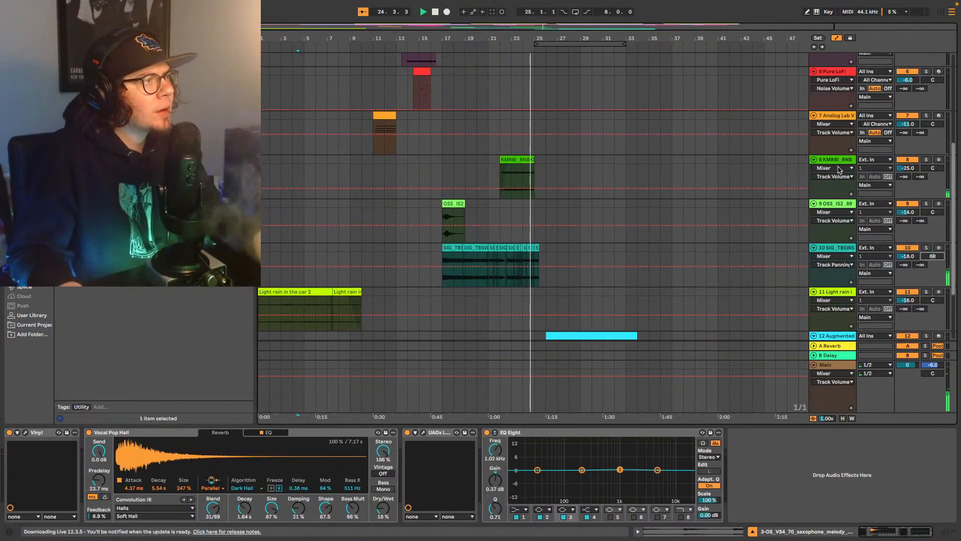
key("space")
left_click(499, 177)
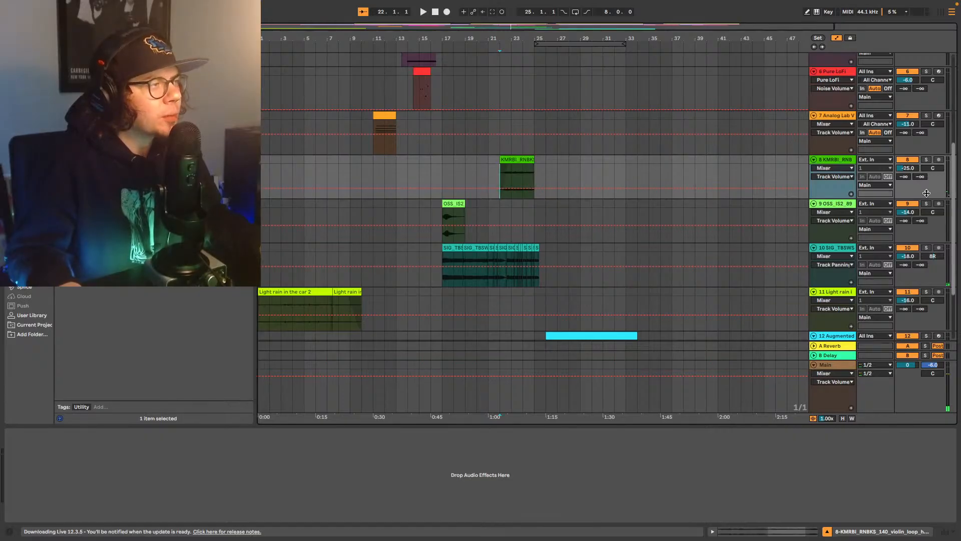
key("space")
left_click_drag(936, 172, 936, 176)
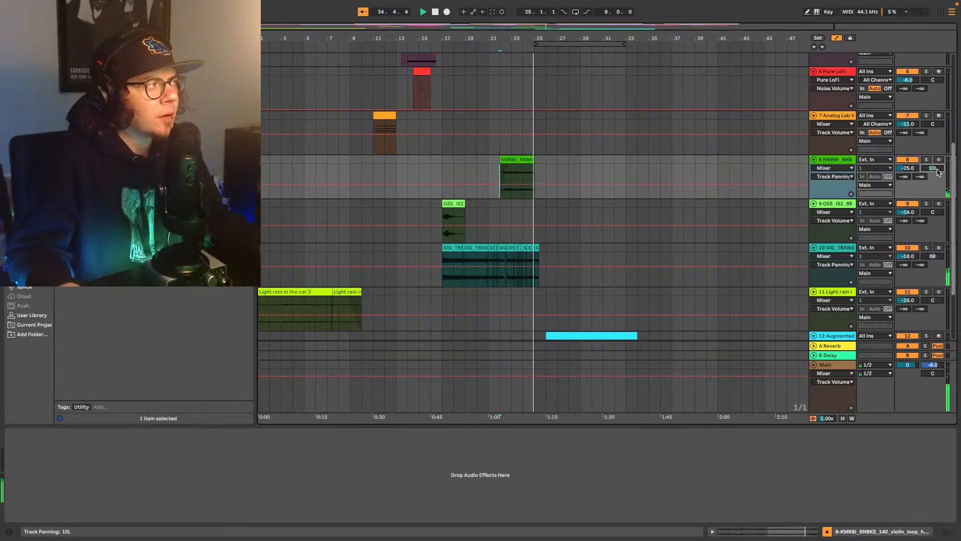
Step: Replay the violin loop section and try its track volume at -24 dB
key("space")
key("space")
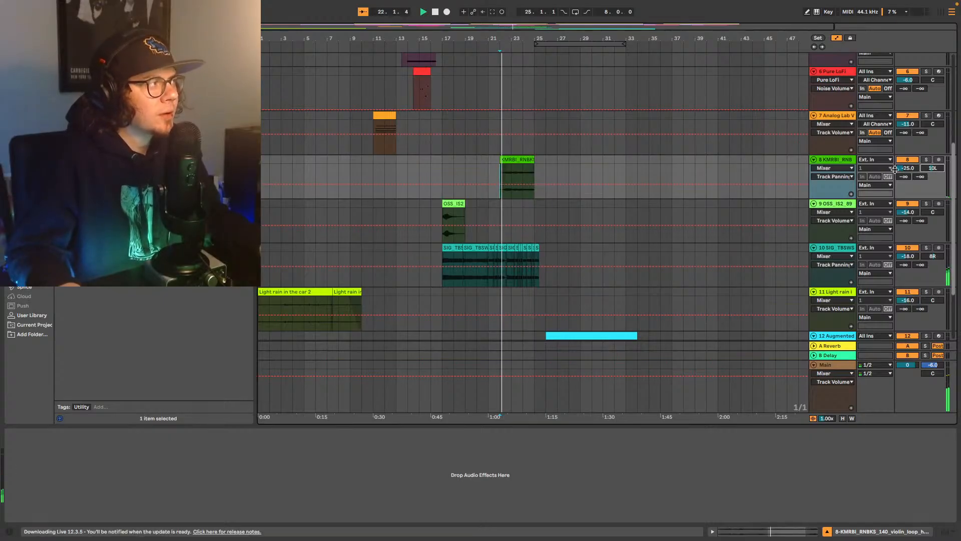
left_click(911, 169)
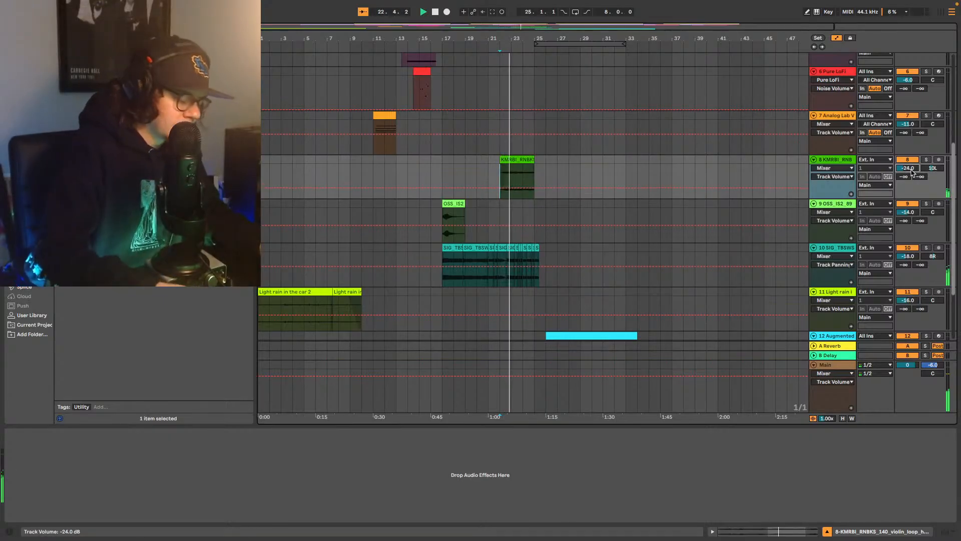
key("Up")
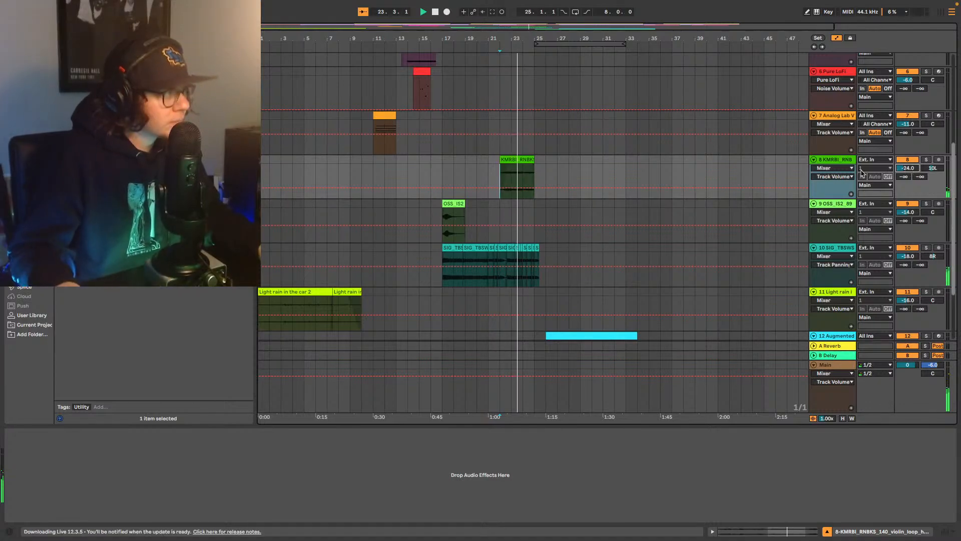
key("space")
key("space")
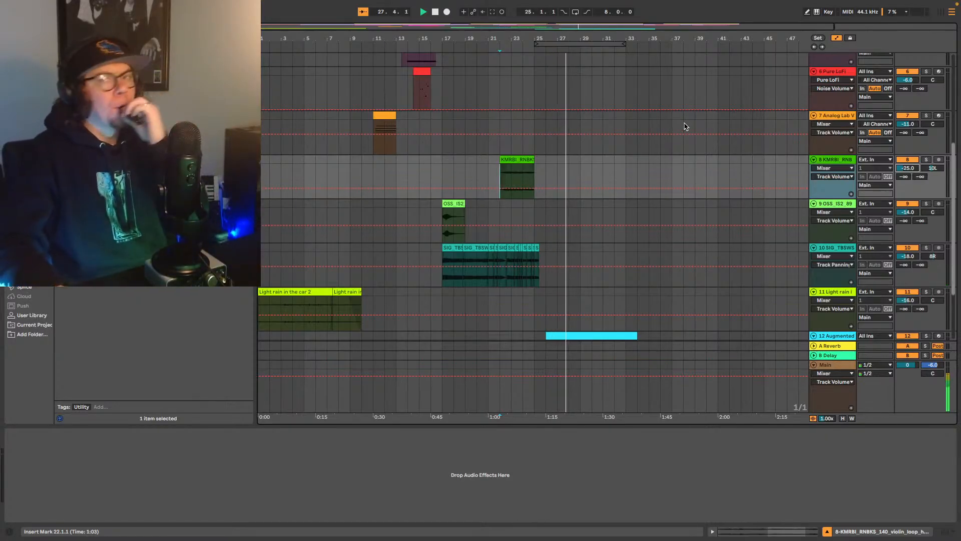
Step: Select the Augmented Grand Piano track and place the playback start at bar 27 in its clip
scroll(684, 126, "down", 5)
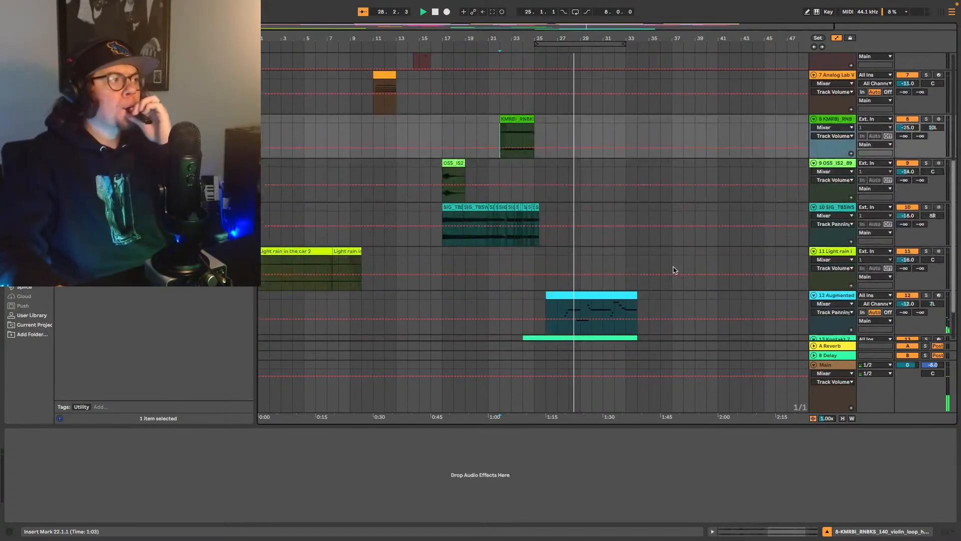
left_click(835, 235)
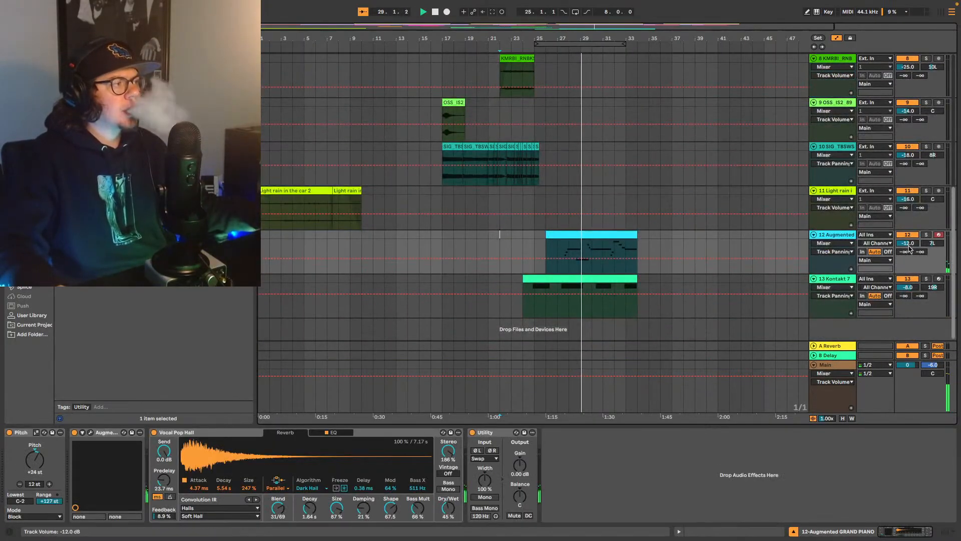
left_click(558, 250)
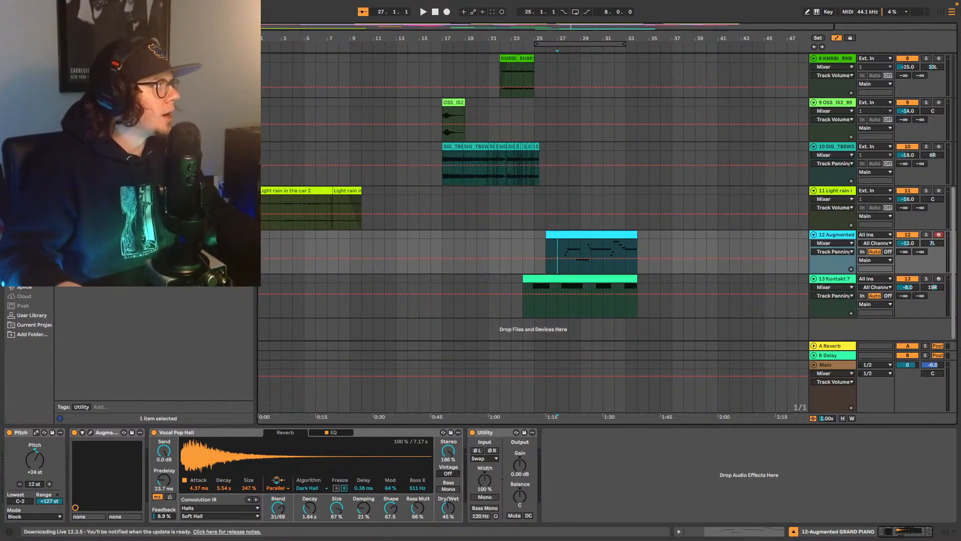
scroll(644, 214, "up", 3)
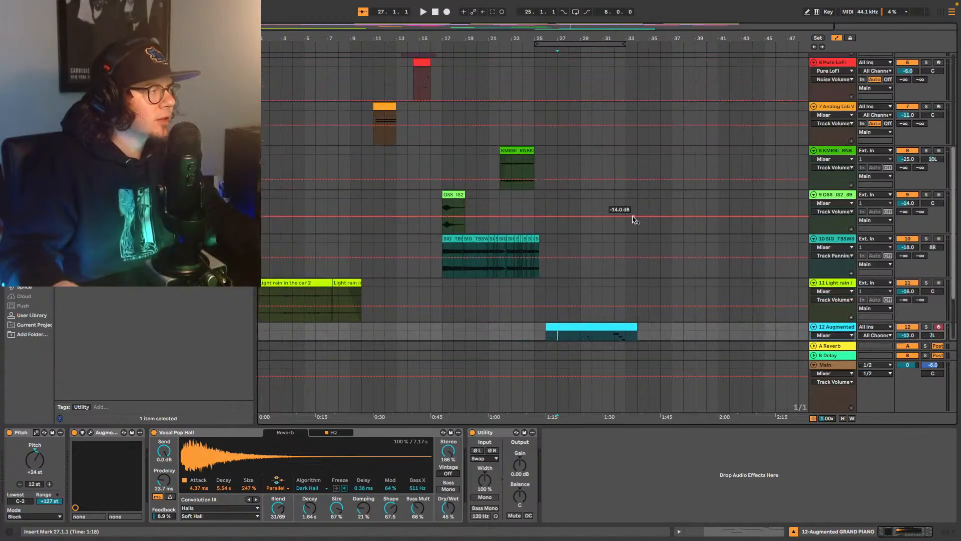
Step: Copy the Vinyl effect from the saxophone melody track's device chain
scroll(643, 224, "down", 2)
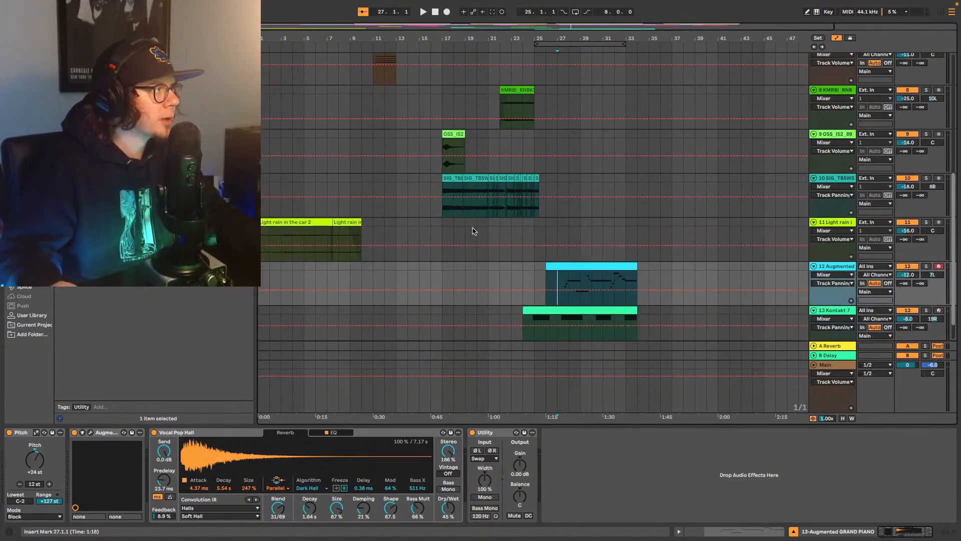
scroll(474, 231, "up", 10)
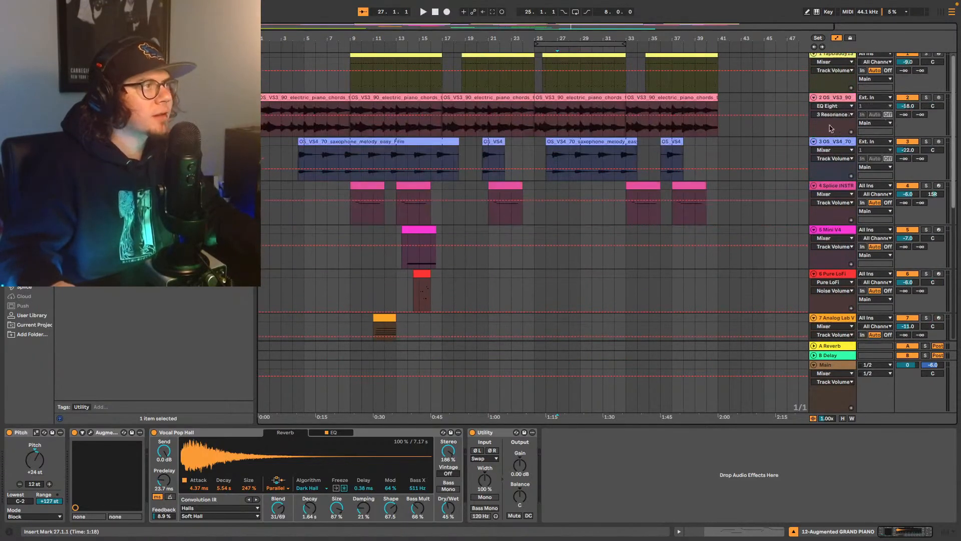
left_click(844, 101)
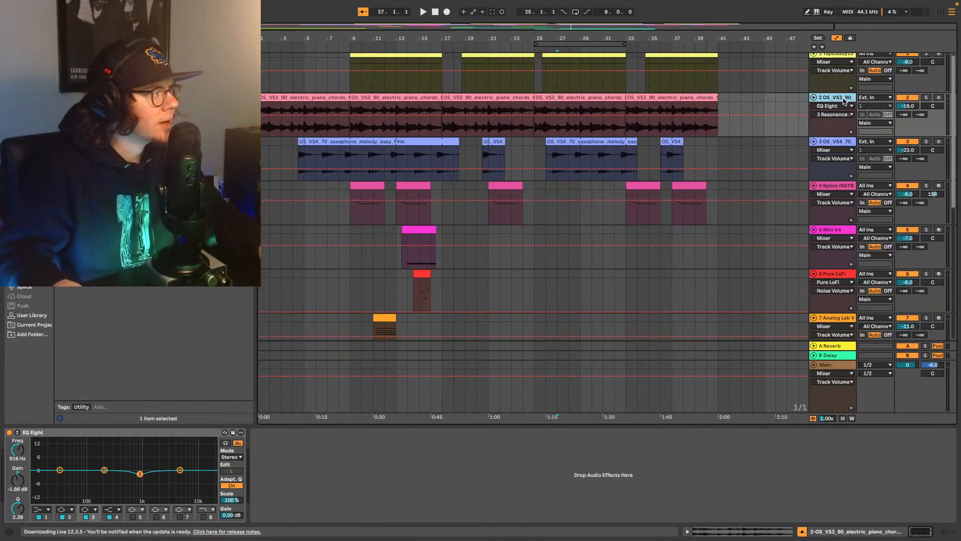
left_click(841, 146)
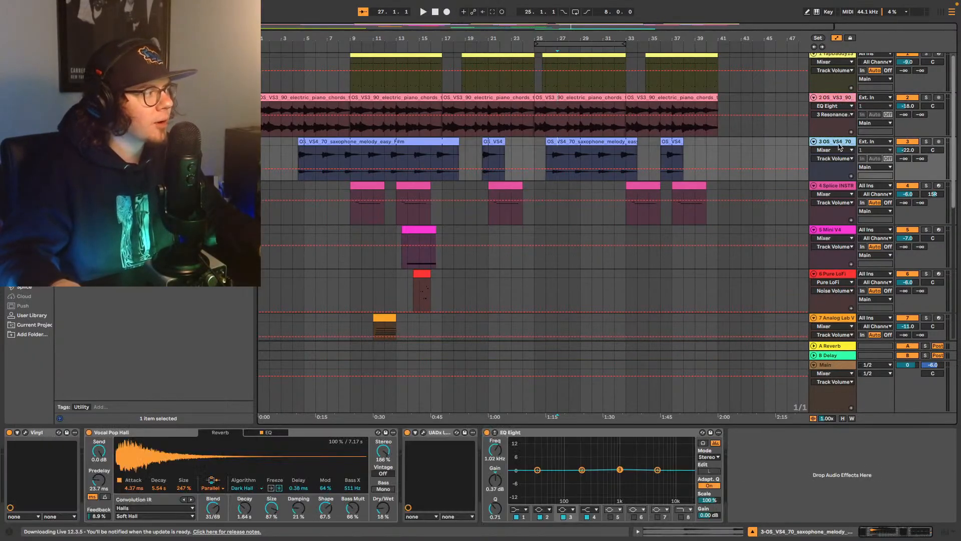
left_click(44, 434)
scroll(729, 233, "down", 10)
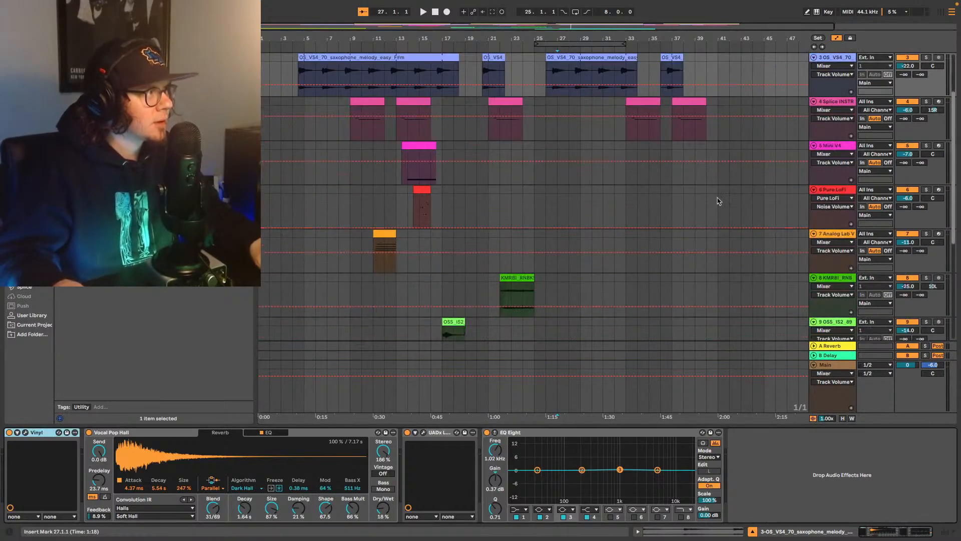
Step: Paste the Vinyl effect after Utility on the Augmented Grand Piano track and check its settings during playback
left_click(844, 236)
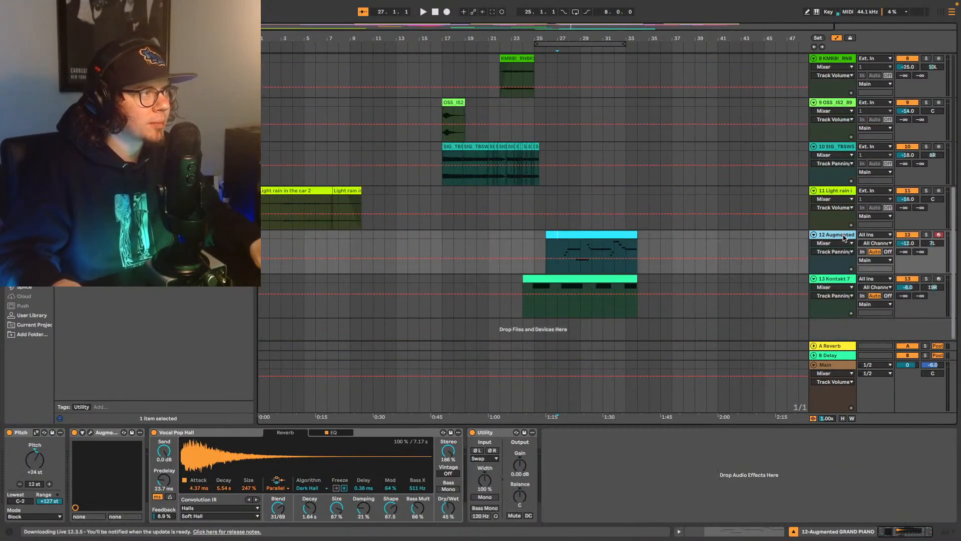
left_click(581, 476)
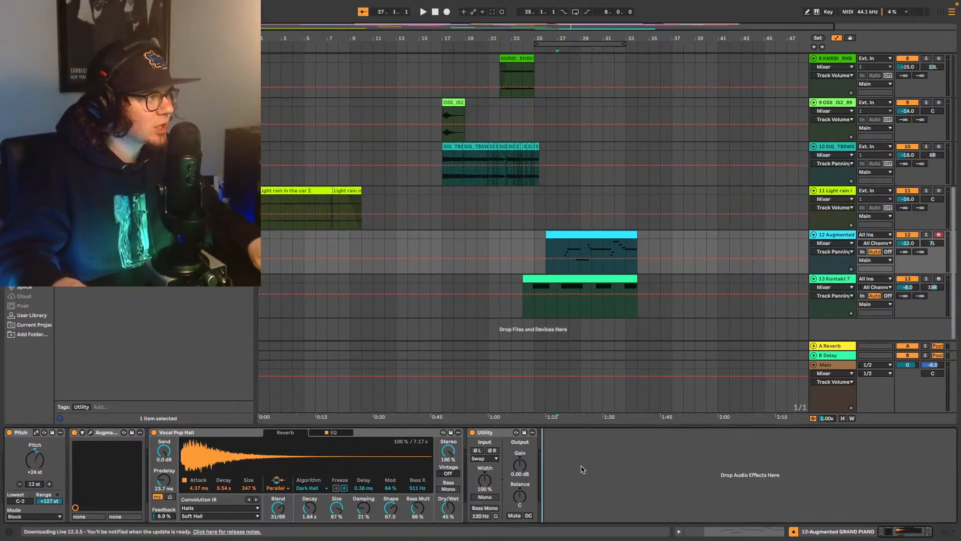
key("super+v")
key("space")
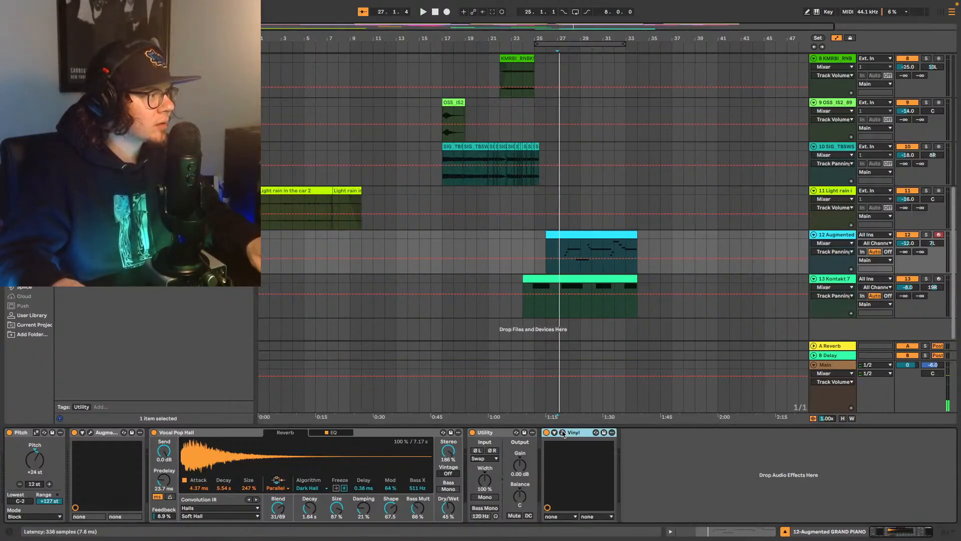
left_click(563, 433)
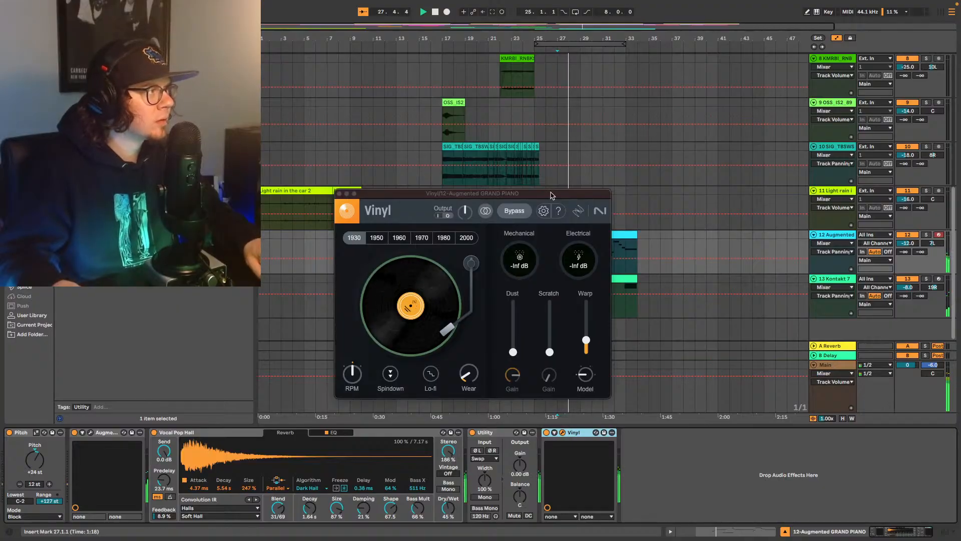
left_click(339, 194)
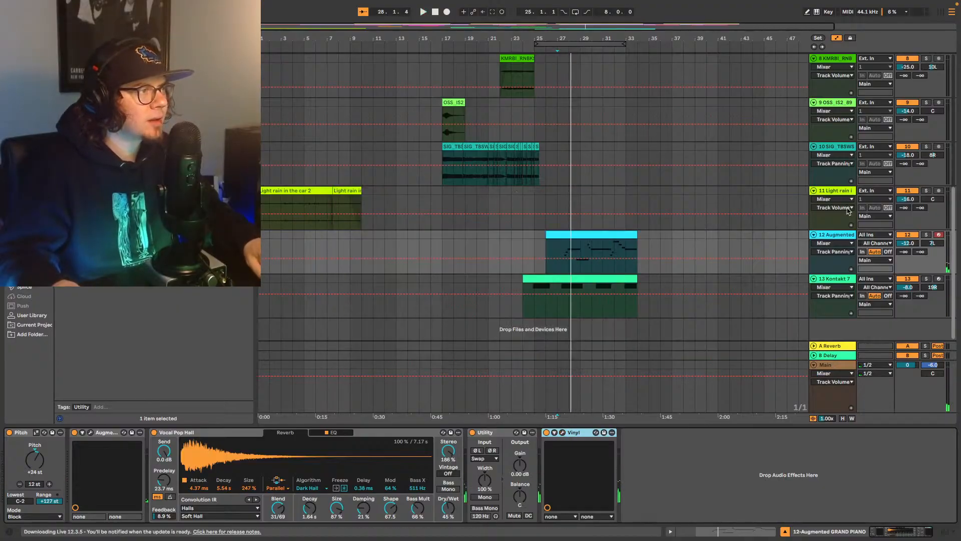
Step: Set the Augmented Grand Piano track volume to -19 dB while listening to its clip
left_click_drag(904, 242, 908, 246)
key("space")
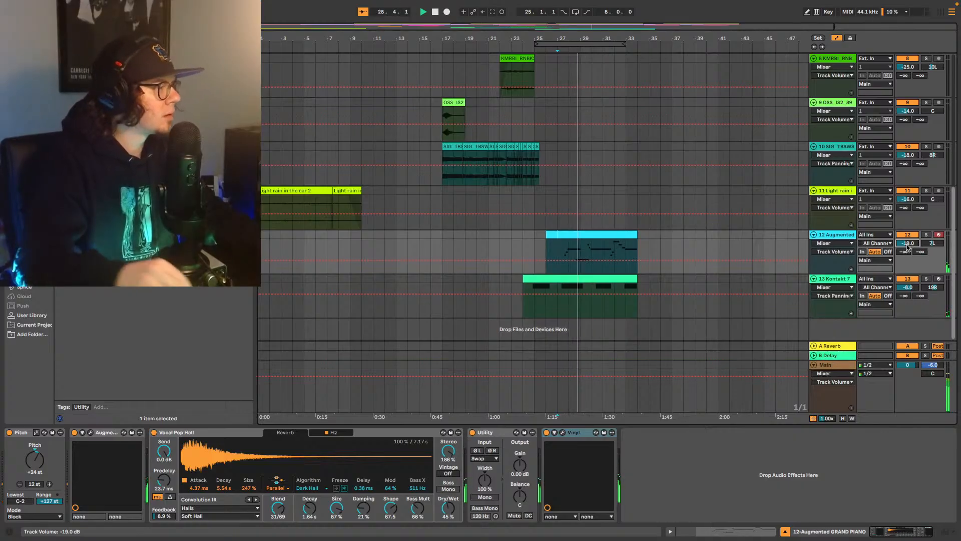
key("space")
Step: Add the UADx 1176 FET Compressor after Vinyl on the piano track and adjust its attack during playback
left_click(125, 28)
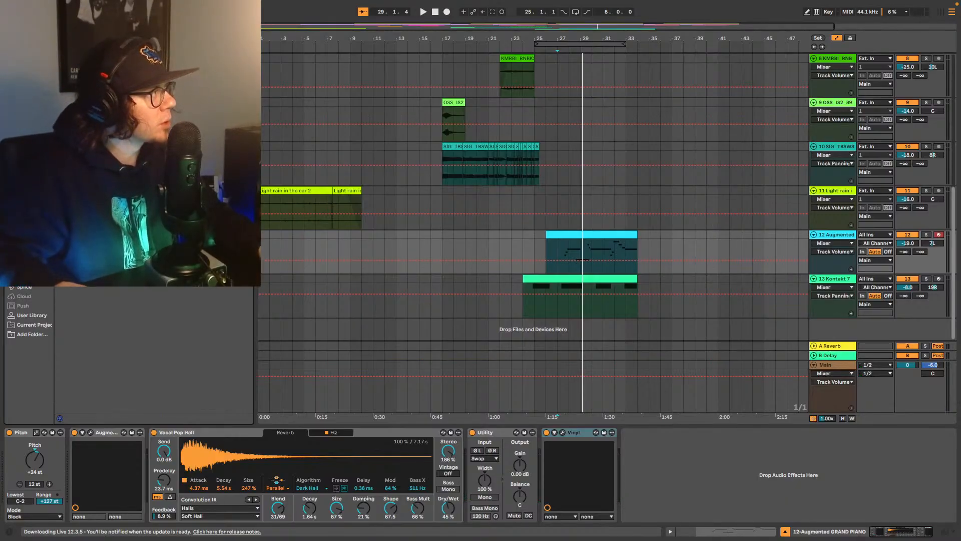
left_click_drag(680, 505, 678, 503)
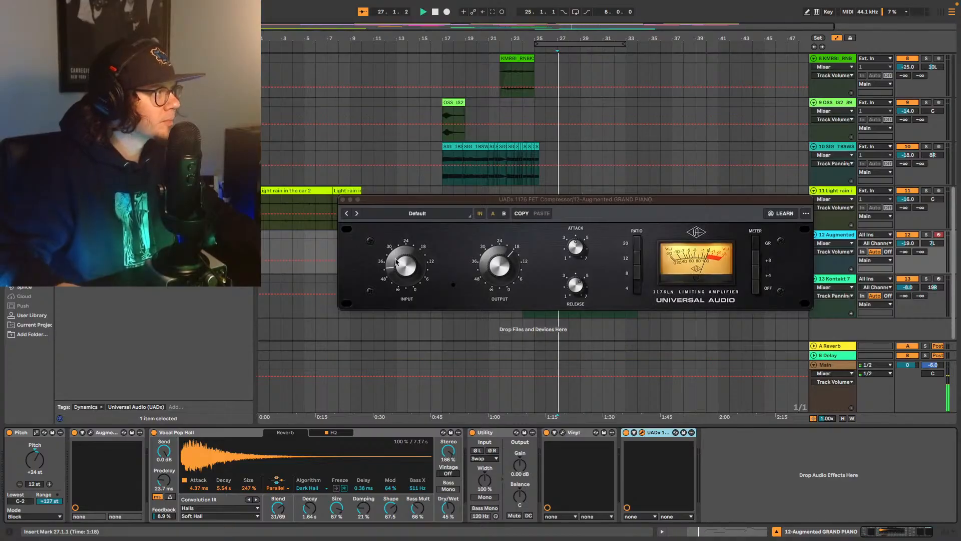
left_click(396, 261)
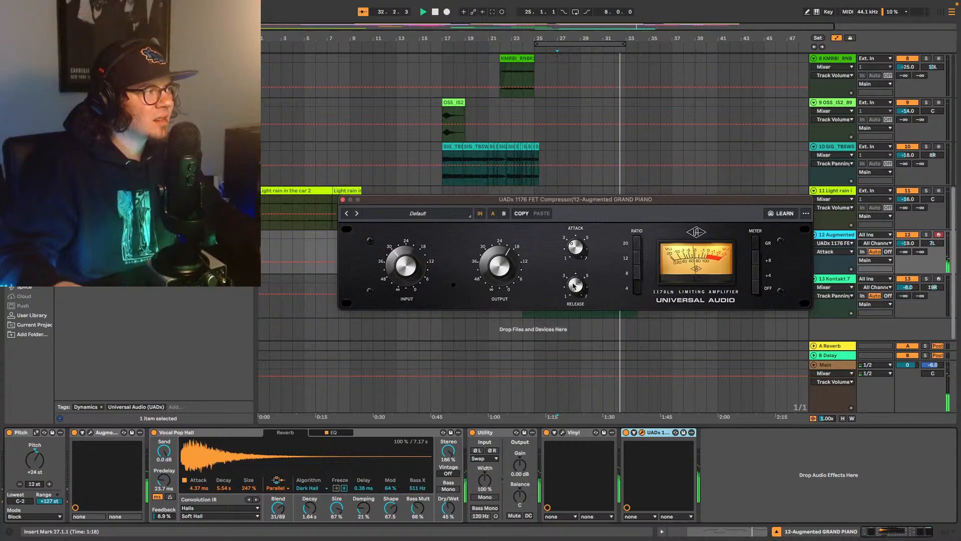
left_click(576, 249)
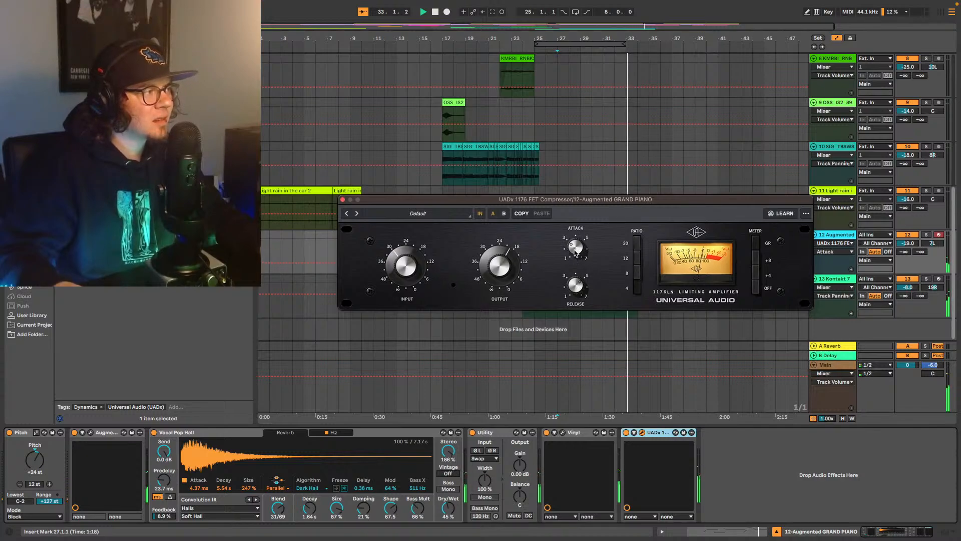
left_click(342, 200)
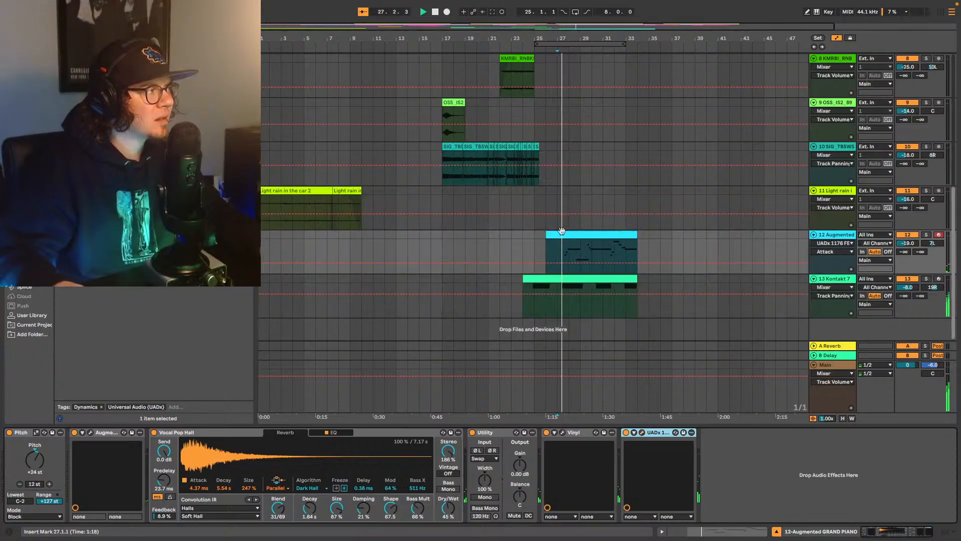
Step: Set the Kontakt 7 track volume to -9 dB during playback and show that track's devices
left_click_drag(900, 288, 900, 291)
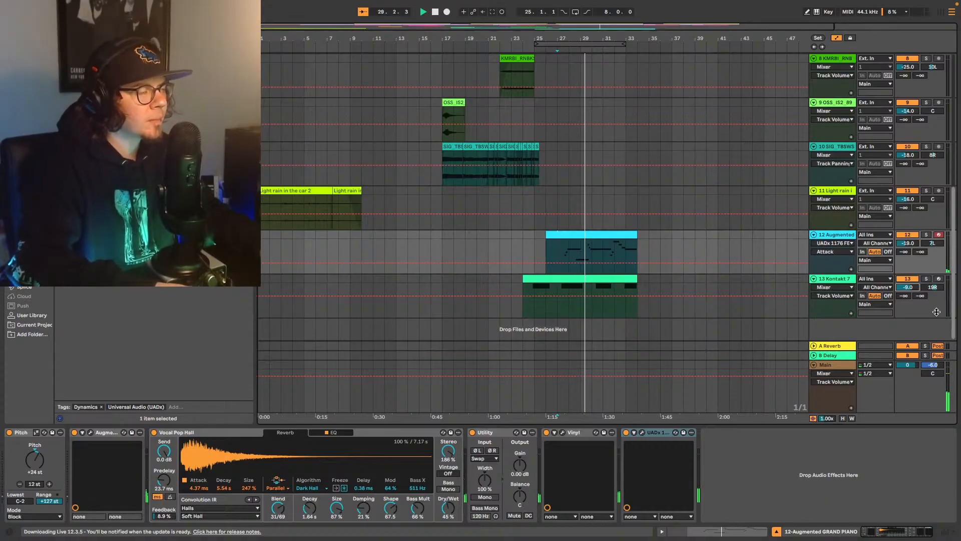
left_click(842, 281)
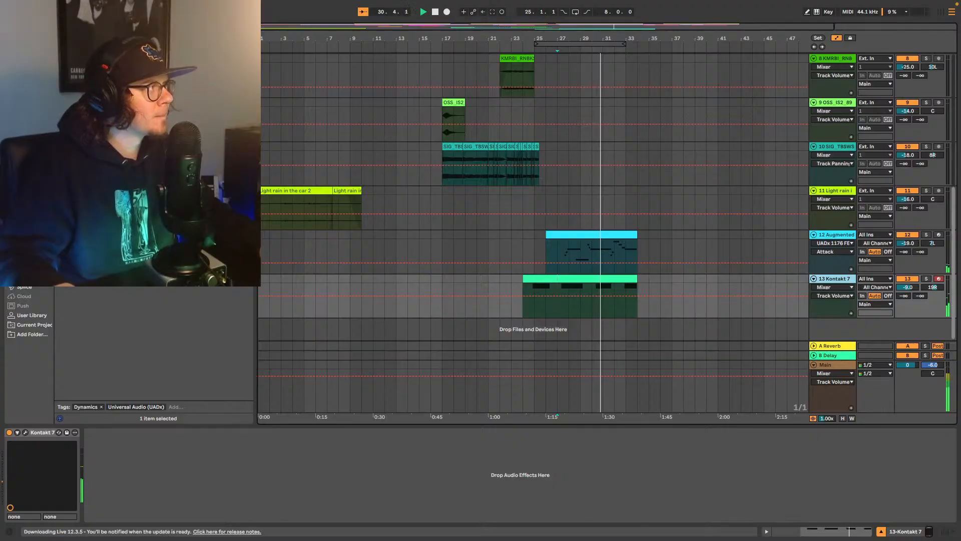
key("space")
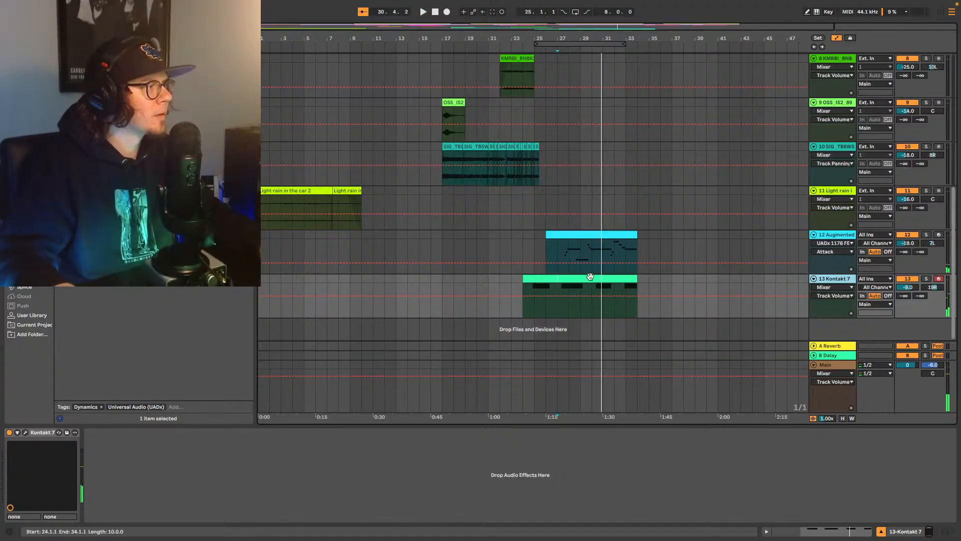
Step: Select the Kontakt 7 clip and add the EchoBoy delay after the track's instrument
left_click(526, 314)
left_click(579, 278)
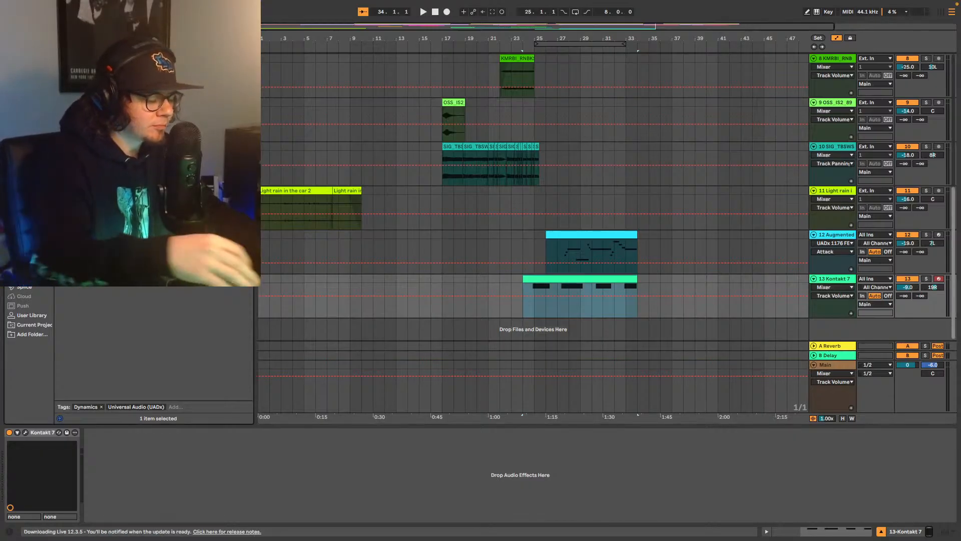
key("super+f")
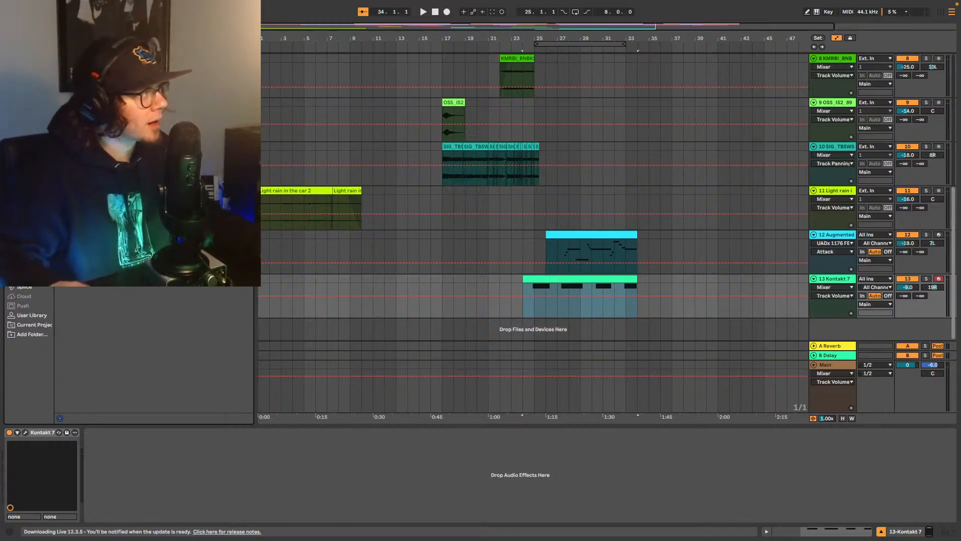
left_click_drag(143, 100, 230, 467)
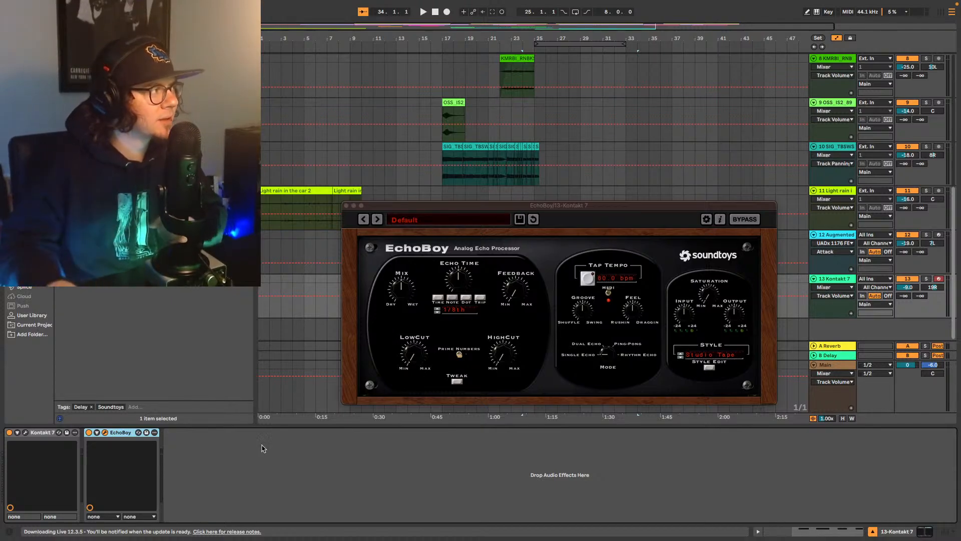
Step: Try EchoBoy's 30 ips Tape Echo preset from the Classics folder on the Kontakt 7 clip
left_click(402, 221)
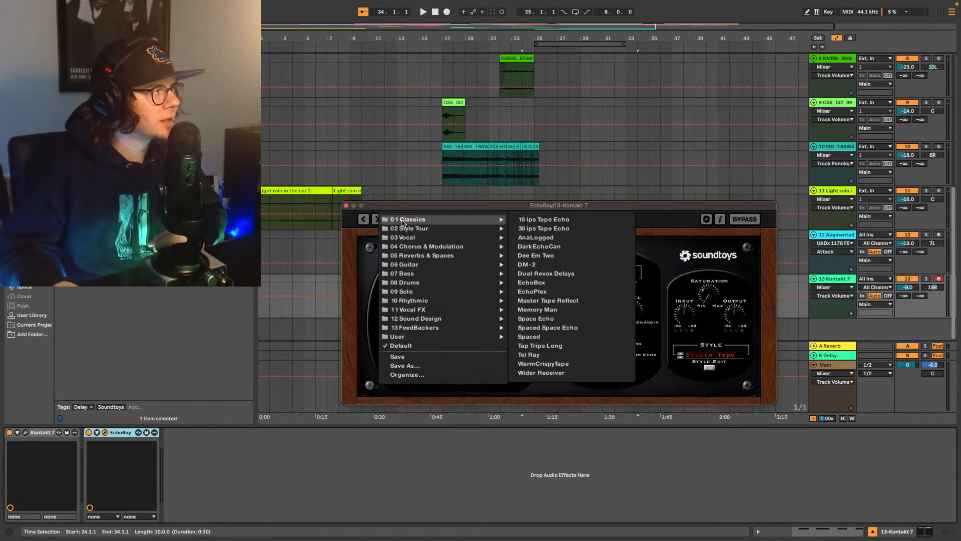
left_click(621, 229)
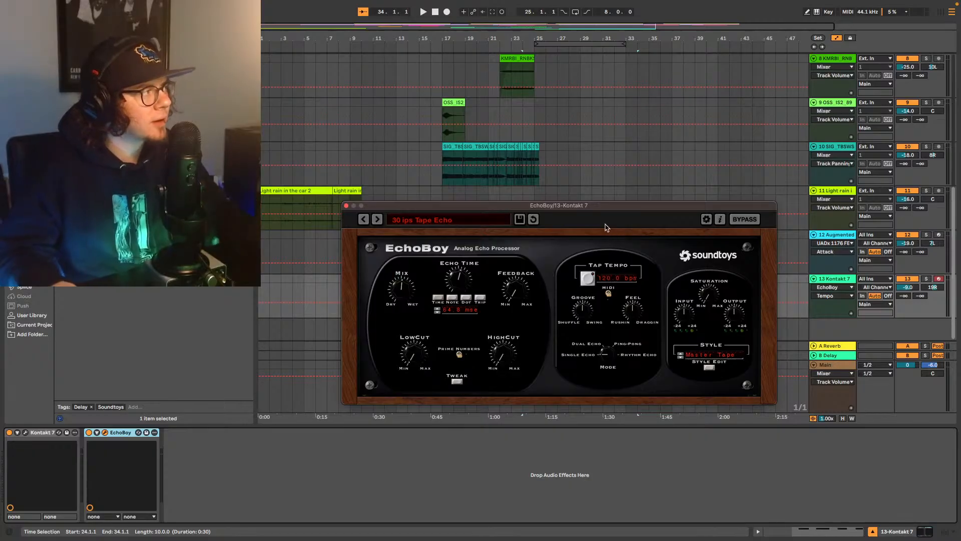
key("space")
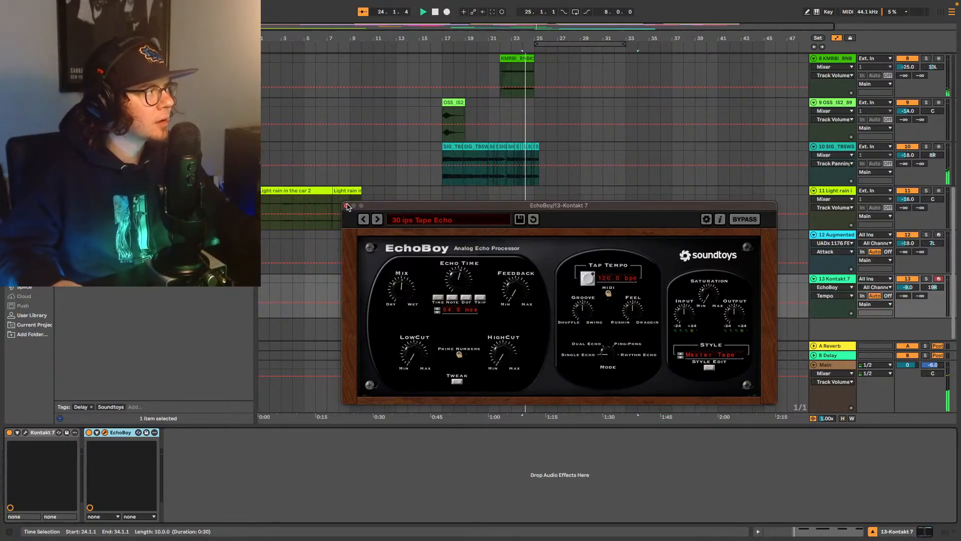
Step: Switch EchoBoy to the 15 ips Tape Echo preset and listen to it from bar 27
left_click_drag(380, 207, 481, 54)
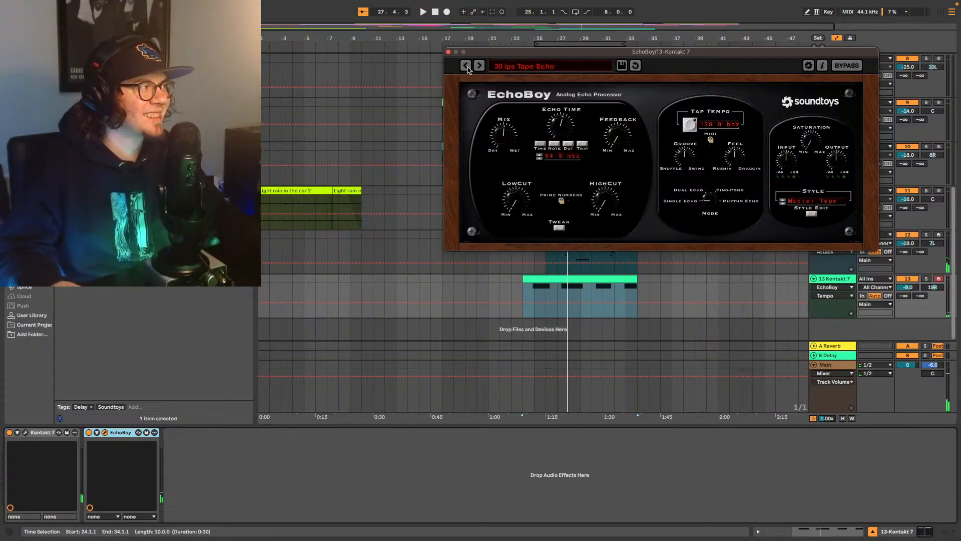
left_click(557, 315)
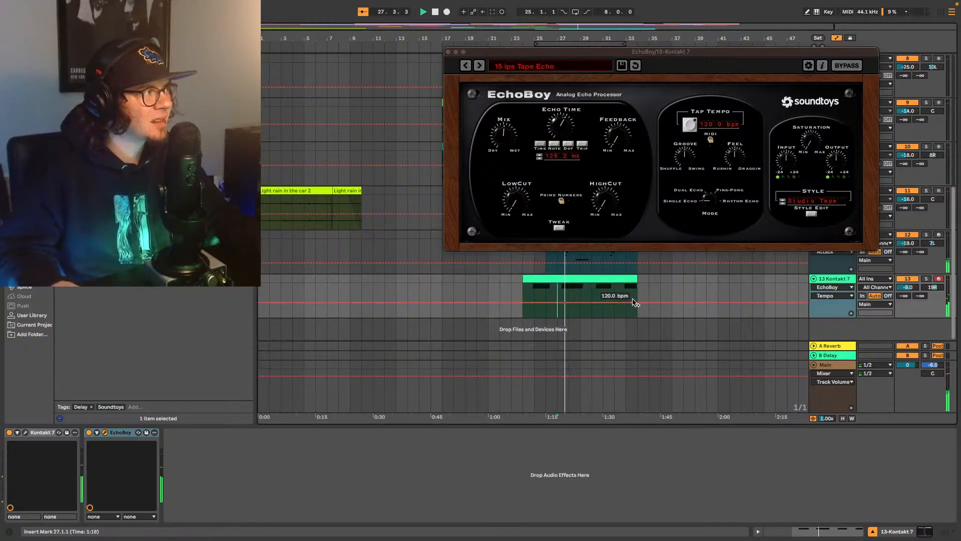
key("space")
key("space")
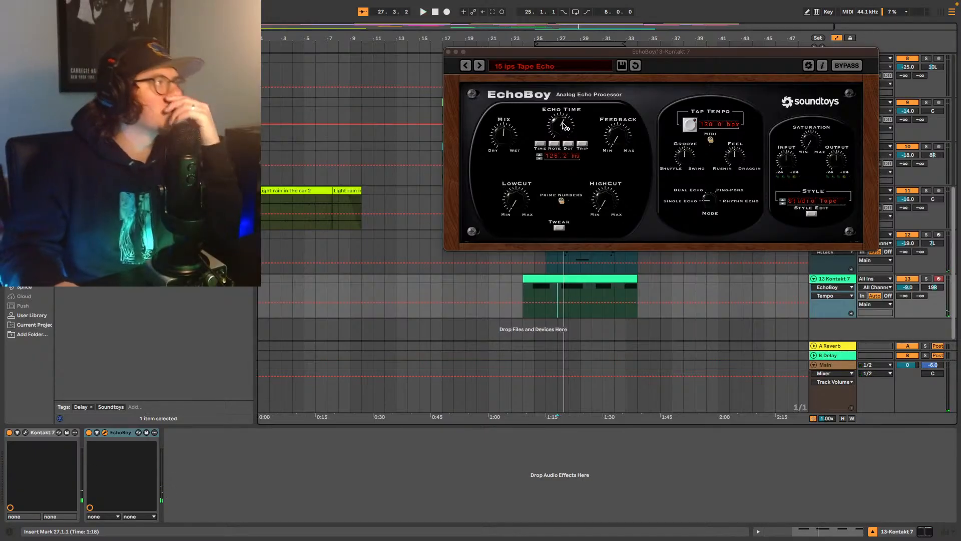
Step: Adjust EchoBoy's echo time, mix and feedback while replaying the Kontakt 7 clip from bar 27
left_click_drag(554, 130, 562, 134)
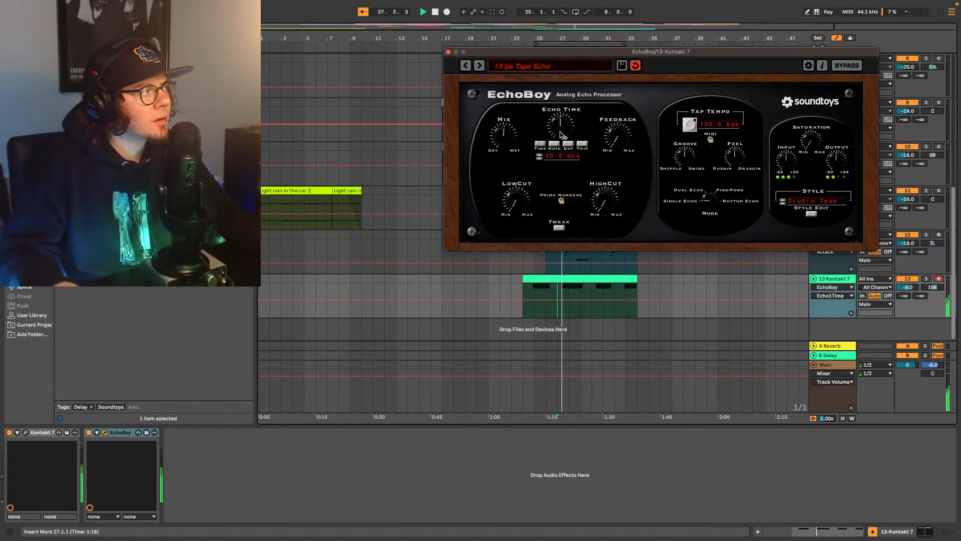
key("space")
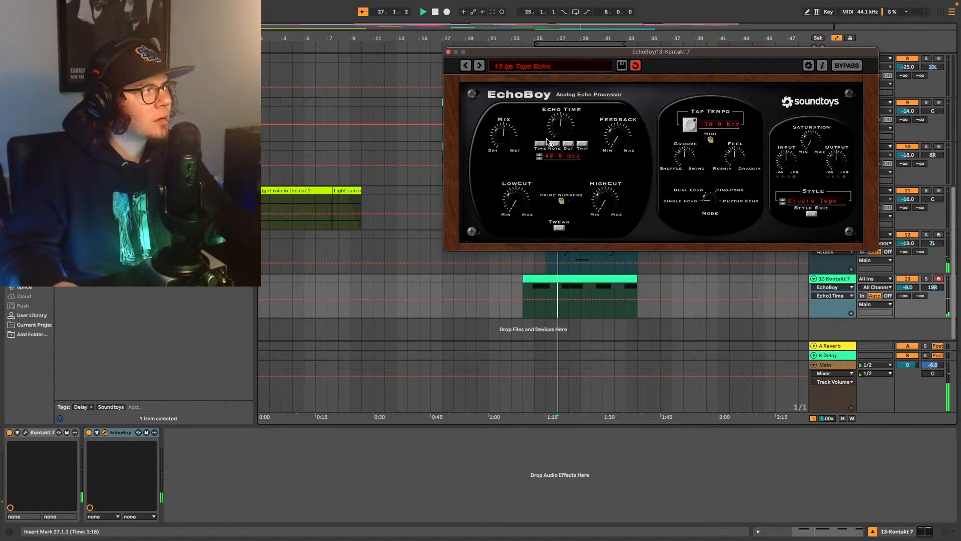
mouse_move(496, 137)
left_mouse_down()
mouse_move(494, 151)
mouse_move(500, 144)
left_mouse_up()
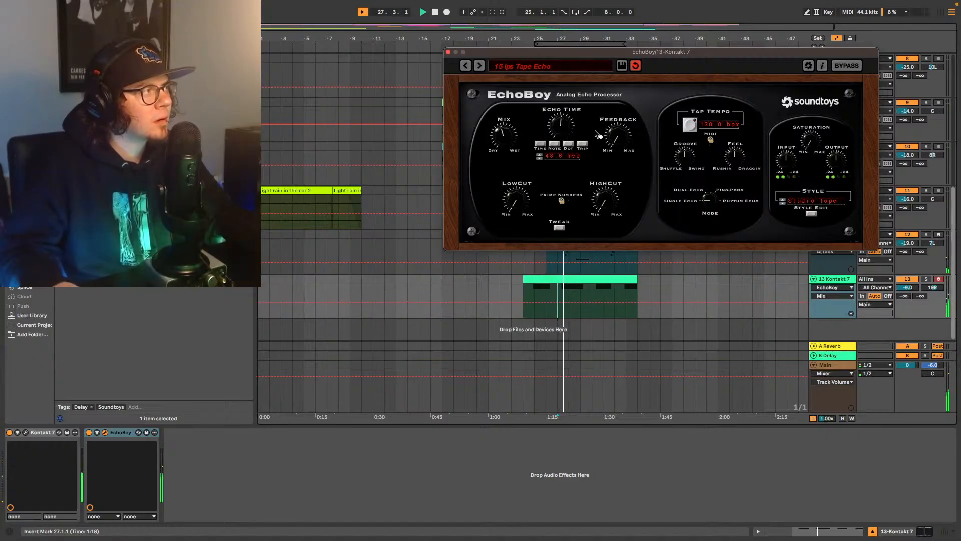
left_click_drag(620, 140, 637, 116)
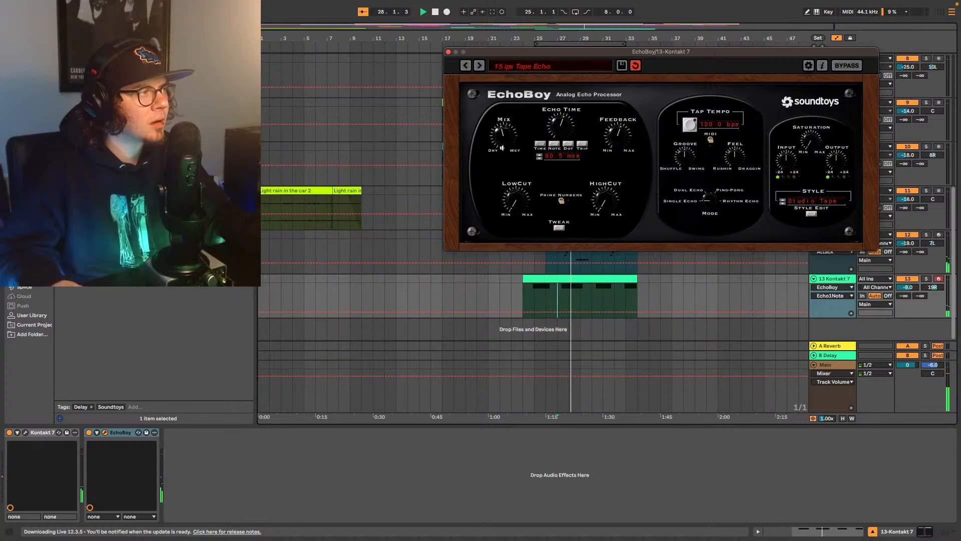
left_click(450, 53)
key("space")
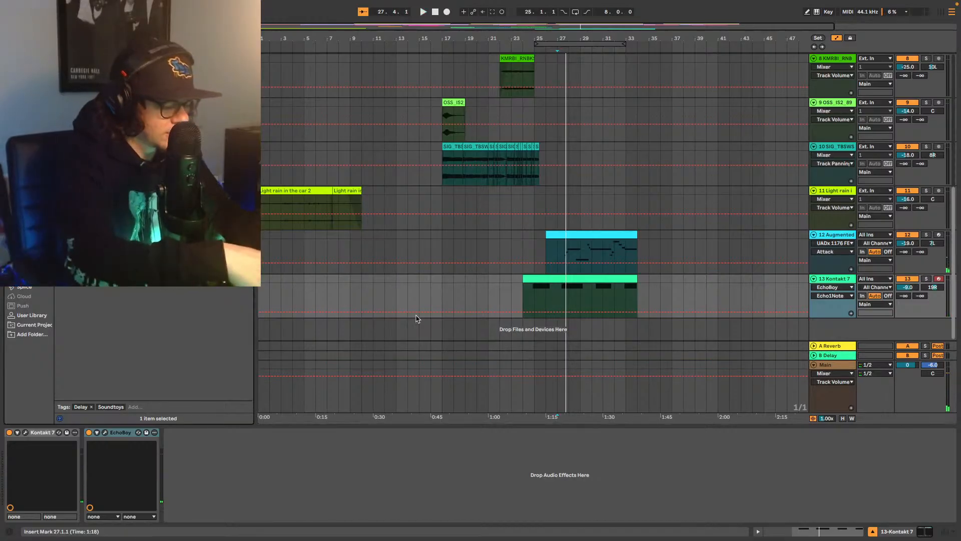
Step: Add the Vocal Pop Hall reverb after EchoBoy on the Kontakt 7 track
key("super+f")
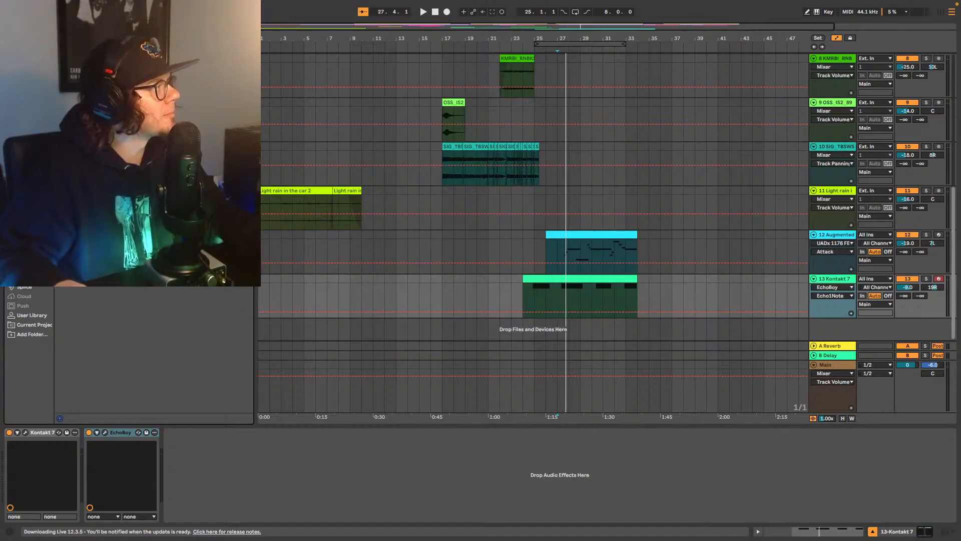
left_click_drag(143, 245, 230, 458)
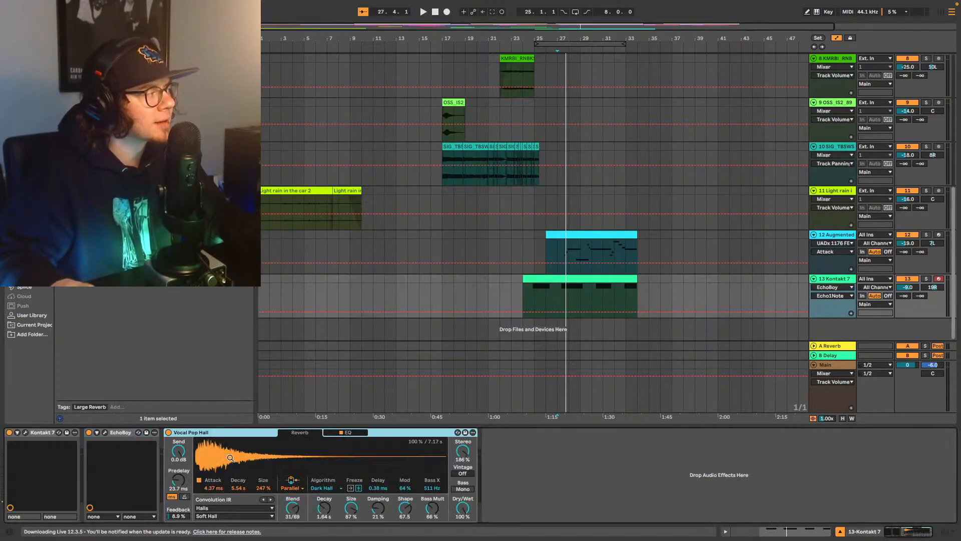
Step: Set the Vocal Pop Hall reverb's Dry/Wet to 25 % and replay the Kontakt 7 clip from bar 24
left_click_drag(463, 508, 462, 531)
key("space")
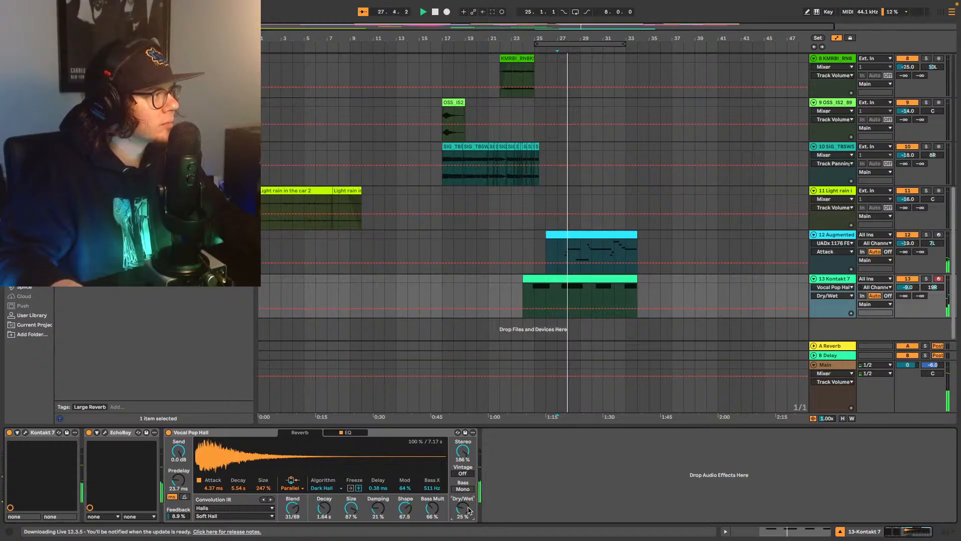
left_click(525, 297)
key("space")
key("space")
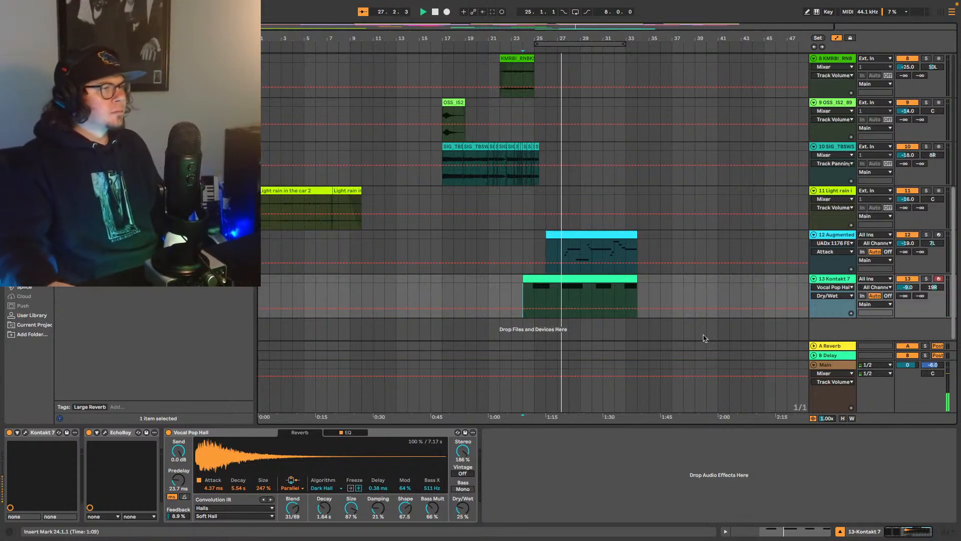
Step: Lower the Kontakt 7 track's volume to -11 dB during playback
left_click(915, 290)
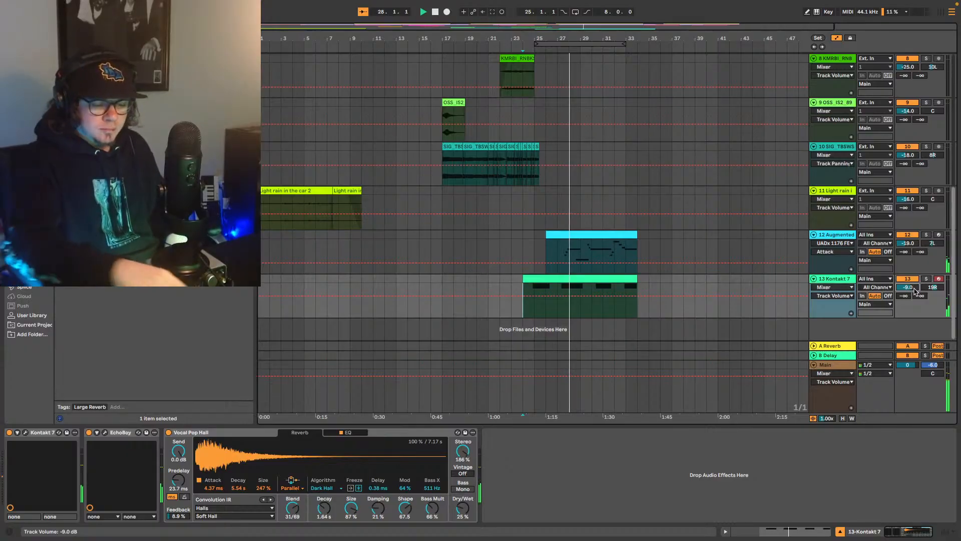
key("Down")
key("Down")
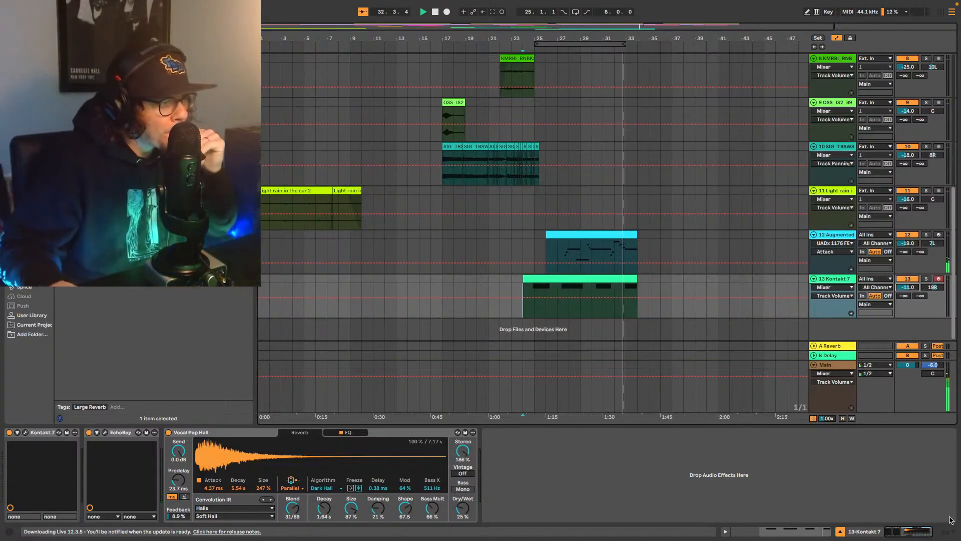
Step: Check the mixer levels and look over all tracks while the arrangement plays through to its end
left_click(945, 530)
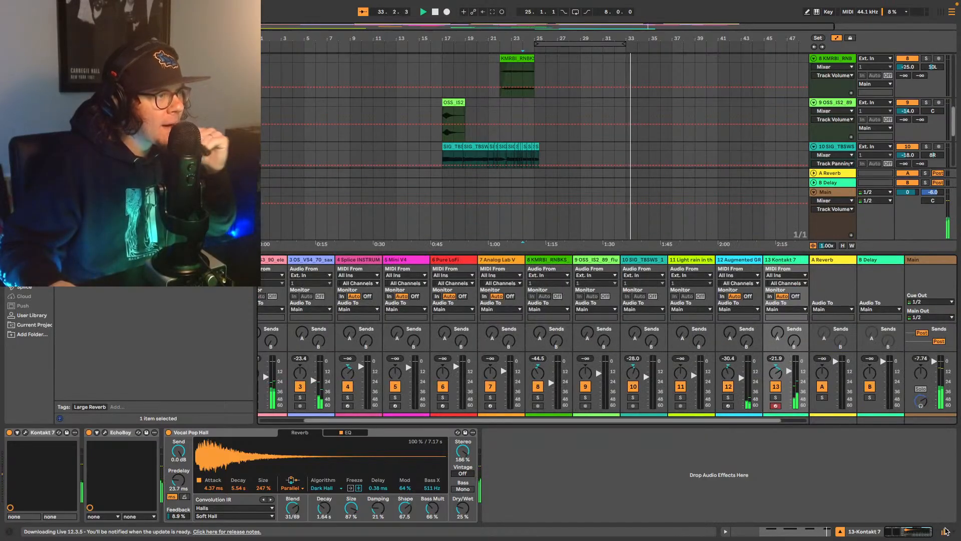
left_click(945, 530)
scroll(663, 175, "up", 4)
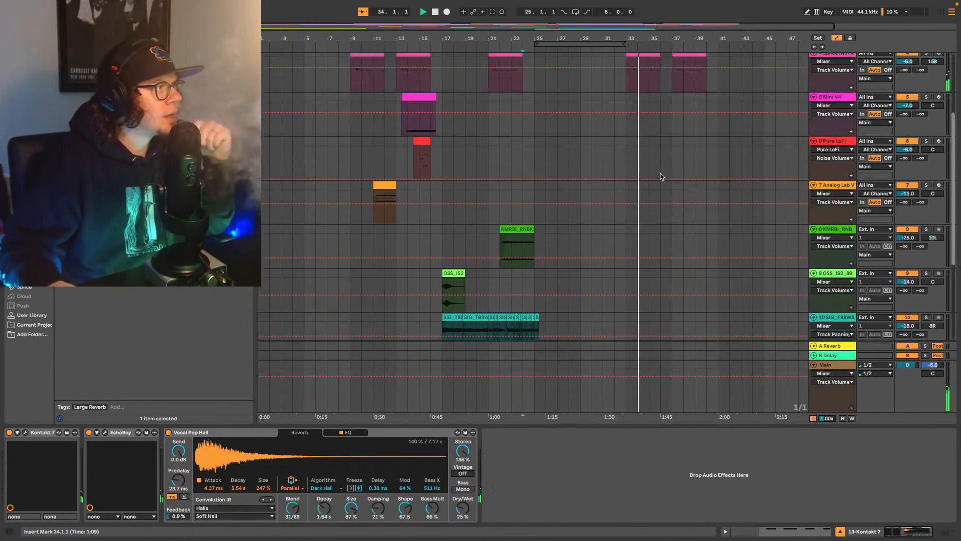
scroll(663, 179, "up", 1)
scroll(664, 179, "up", 2)
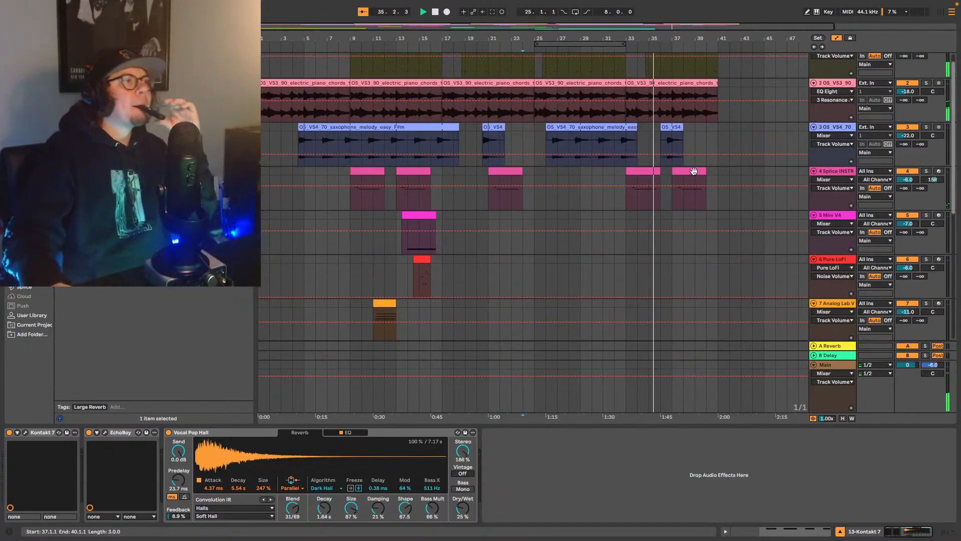
scroll(698, 176, "up", 1)
scroll(705, 183, "down", 6)
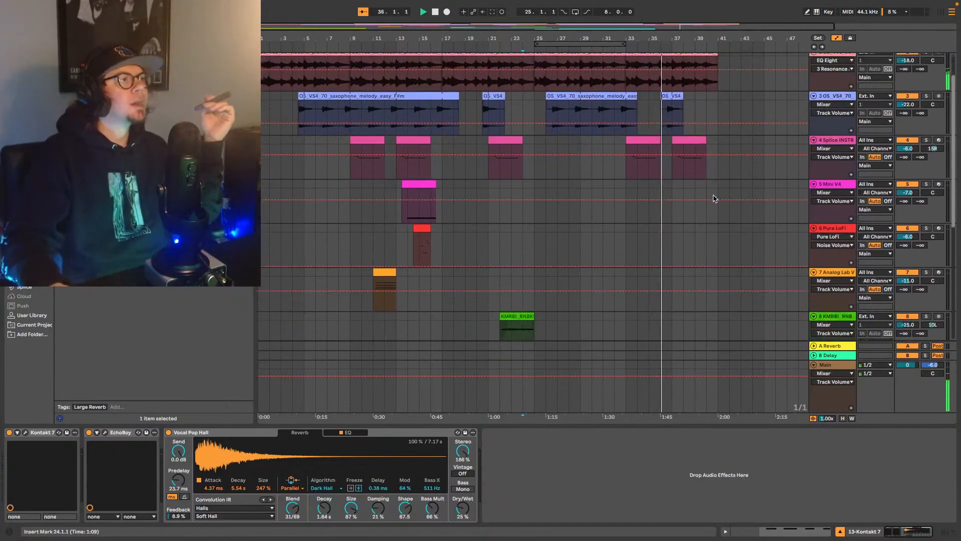
scroll(730, 233, "down", 1)
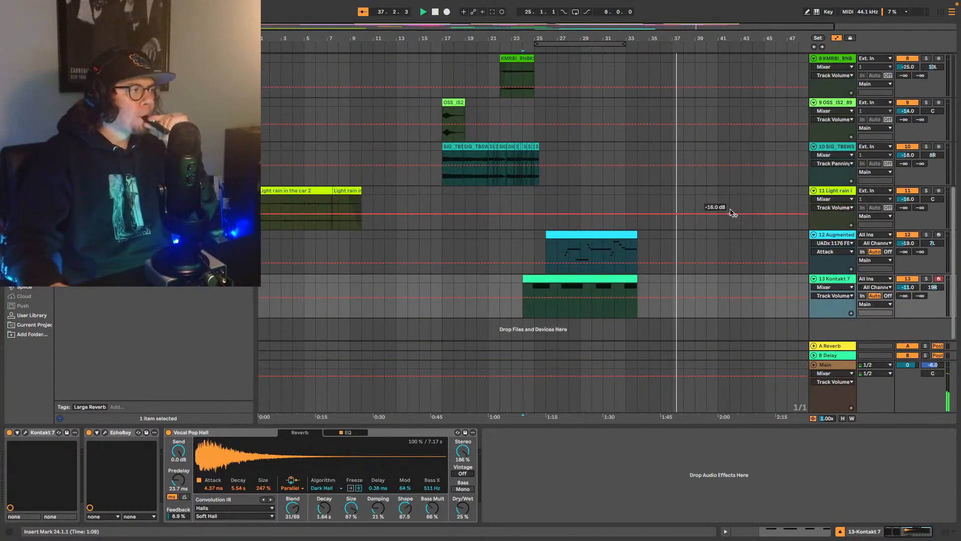
scroll(732, 205, "up", 6)
scroll(731, 206, "up", 10)
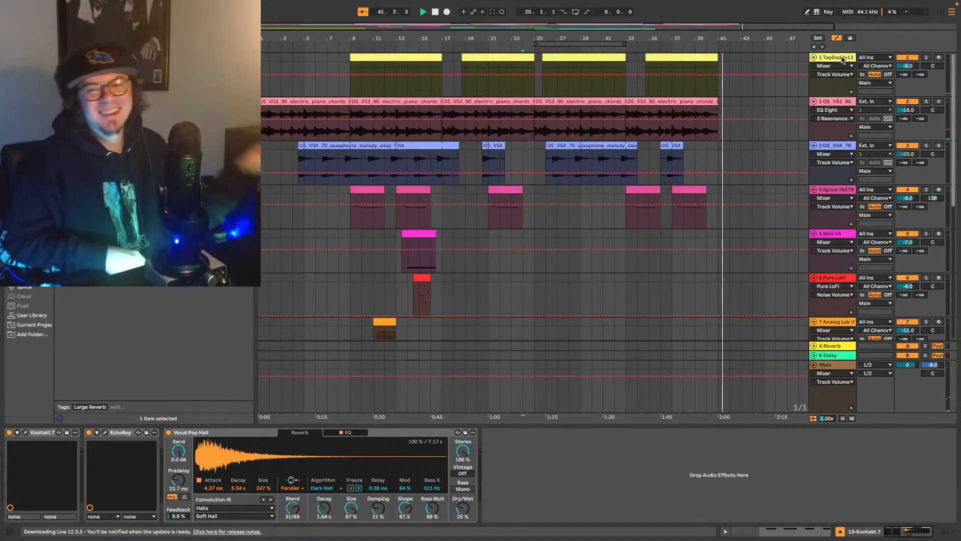
Step: Save the Song1088 Mix V1 project
mouse_move(510, 5)
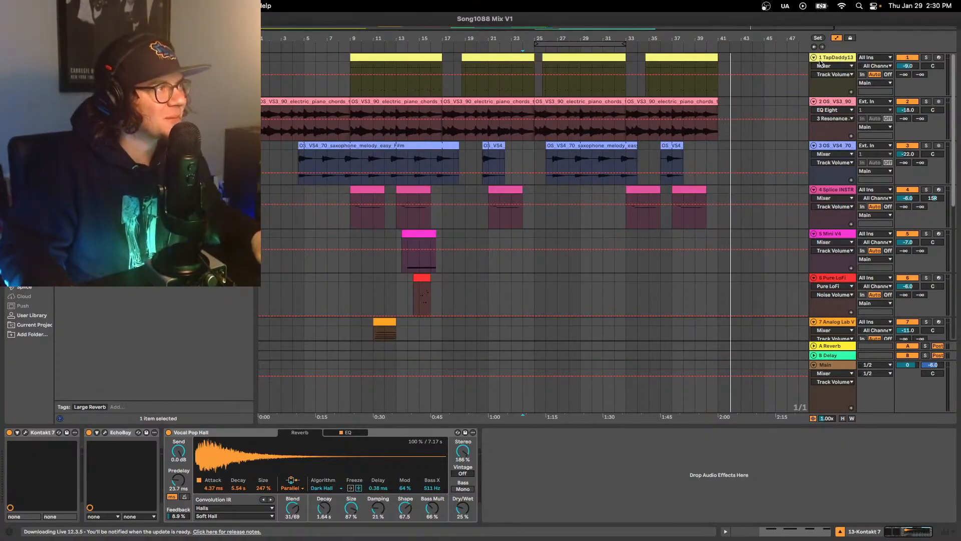
key("super+s")
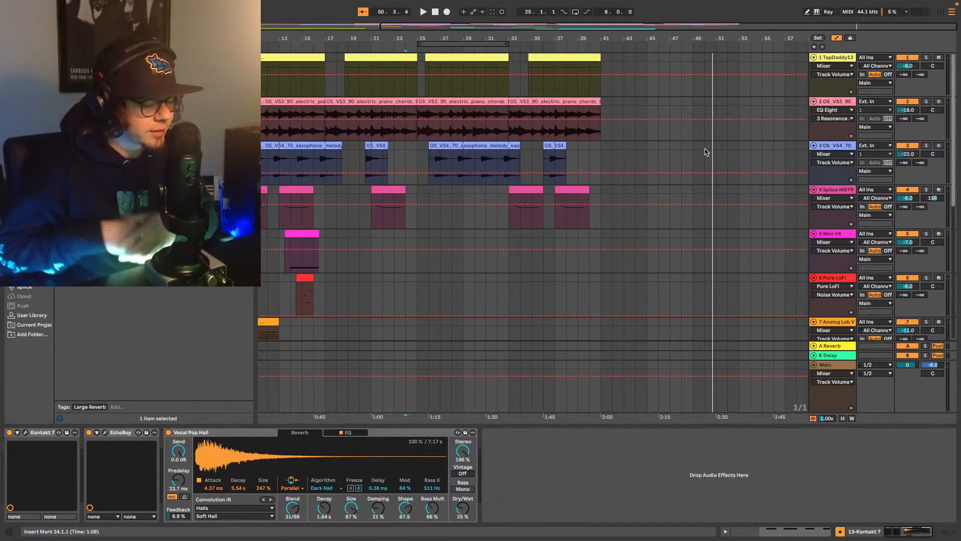
Step: Return to bar 1 on the electric piano chords track and listen to the intro from the start
left_click(814, 48)
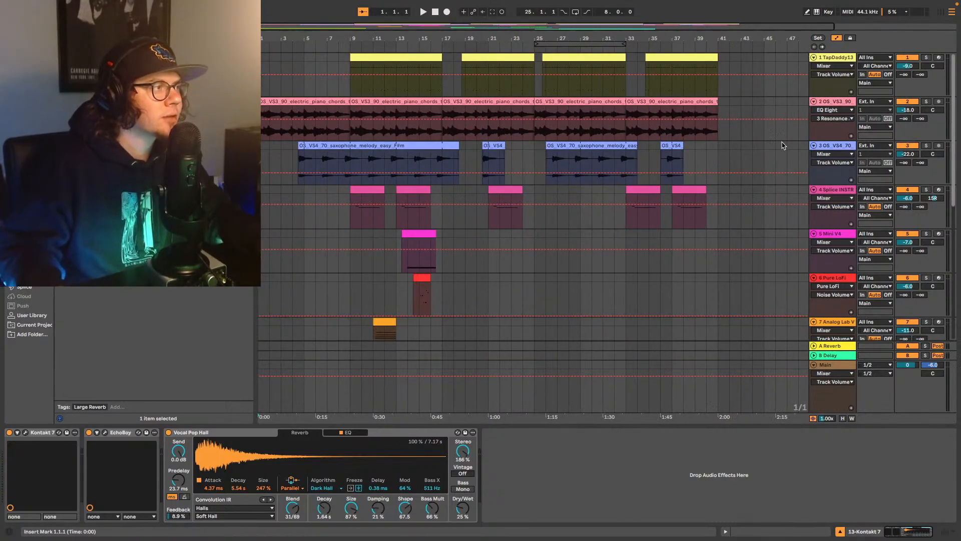
left_click(945, 534)
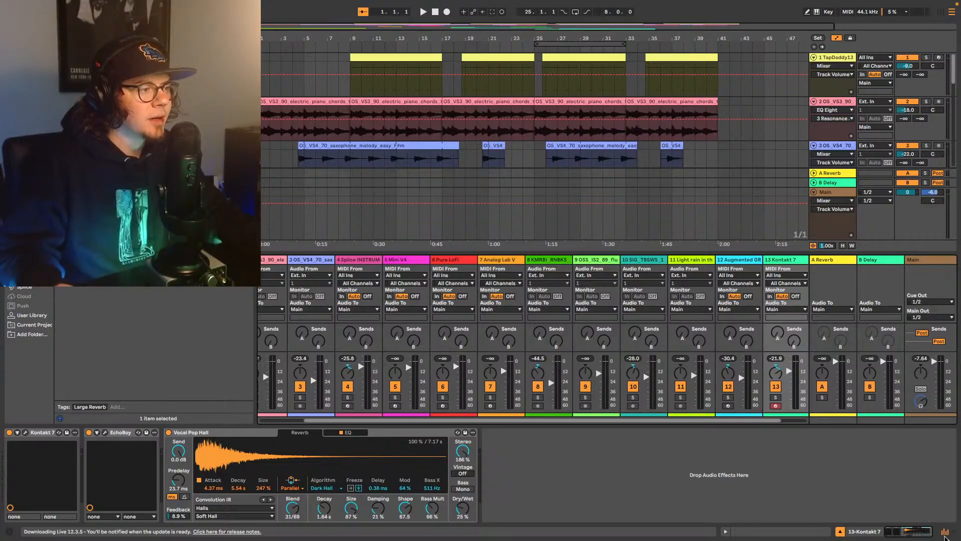
left_click(944, 532)
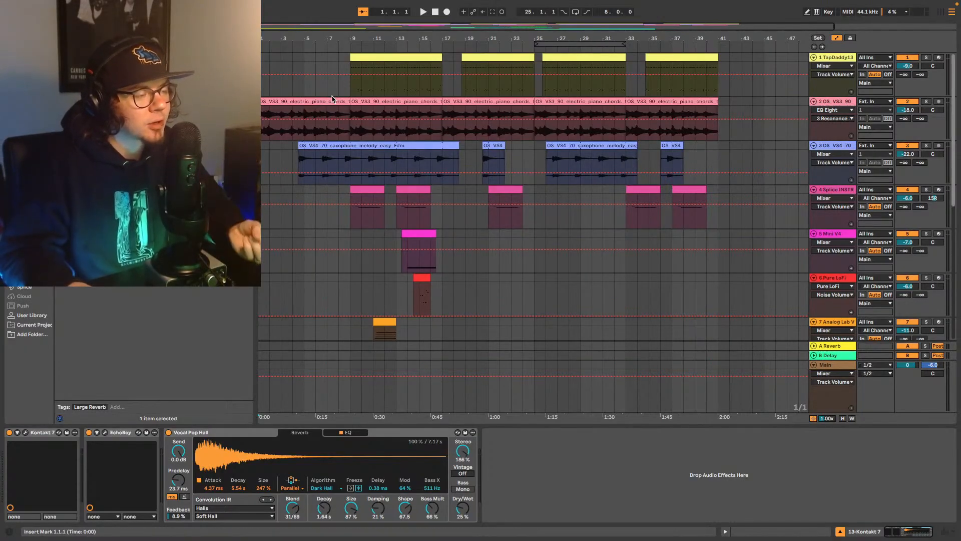
left_click(262, 128)
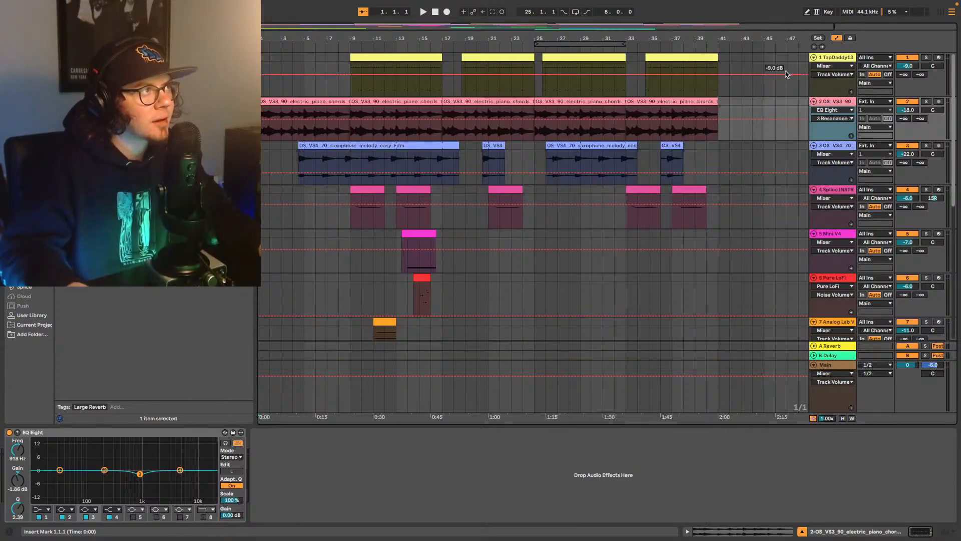
key("space")
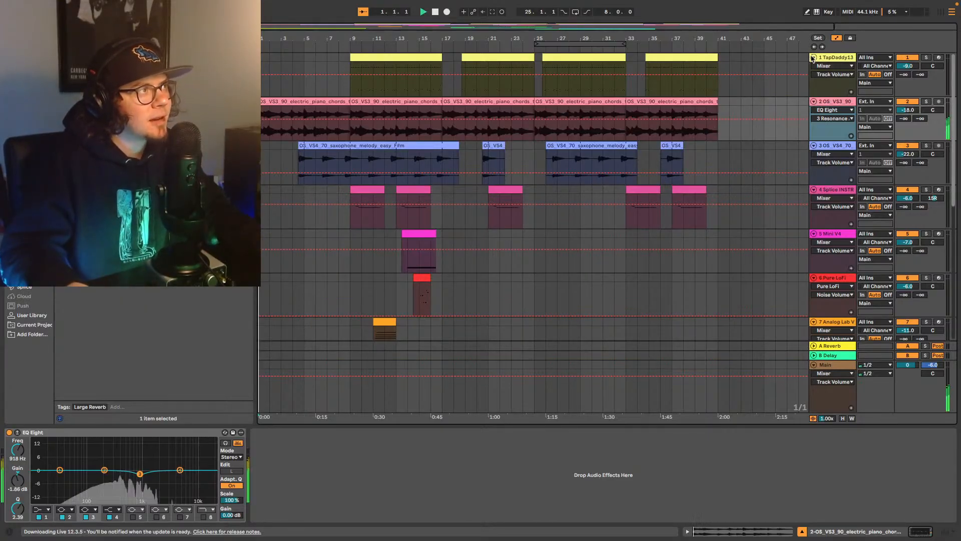
key("space")
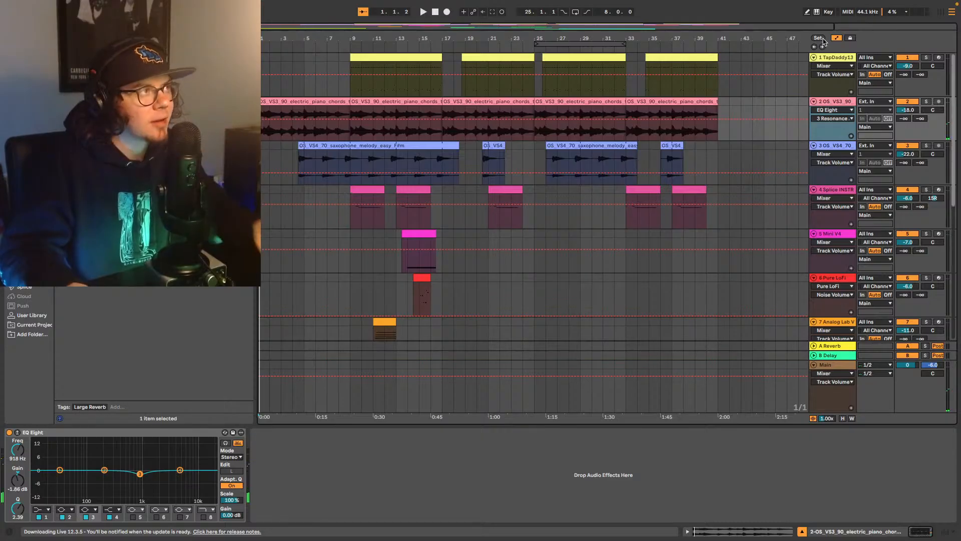
key("space")
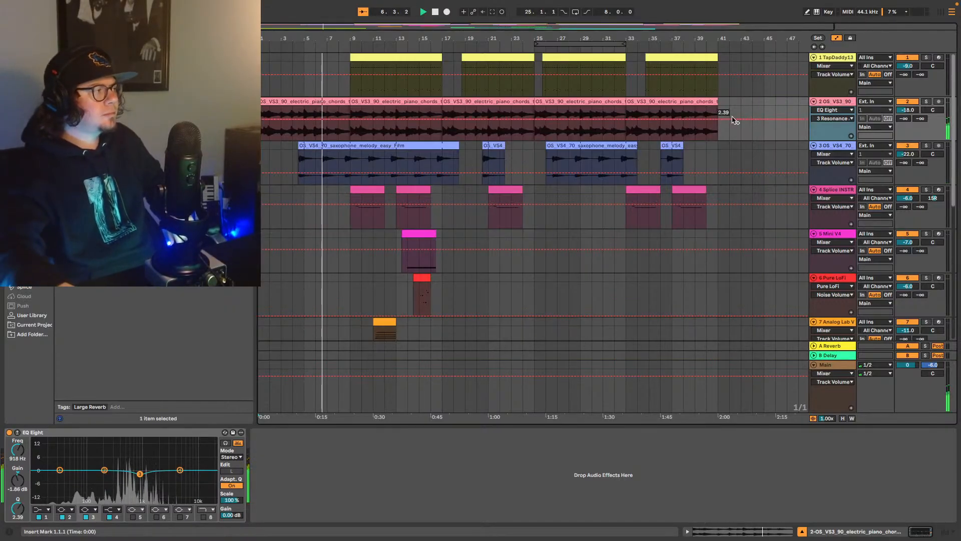
Step: Move the short second rain clip to bar 24, and extend the first rain clip to end at 7.4.2 with its start on bar 1
scroll(690, 187, "down", 2)
scroll(690, 187, "down", 7)
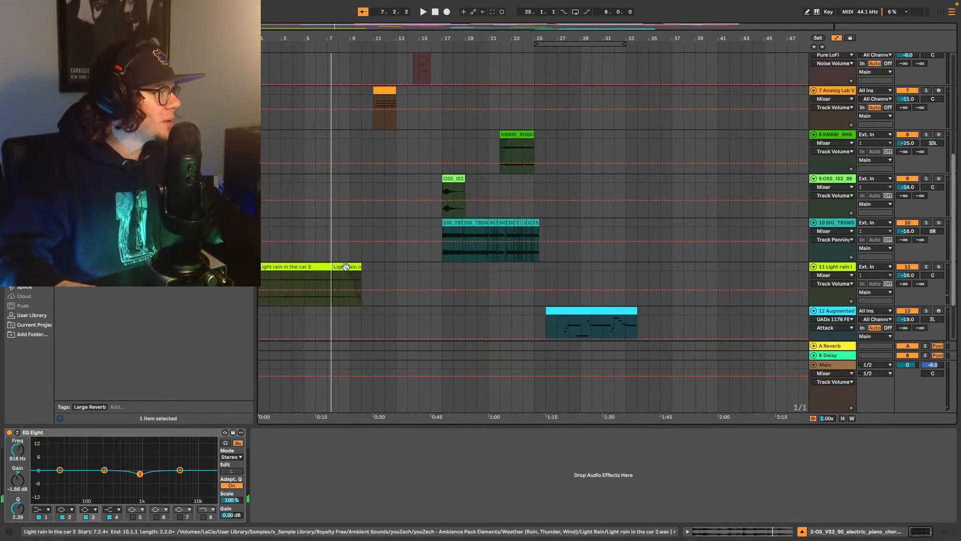
left_click_drag(345, 266, 537, 286)
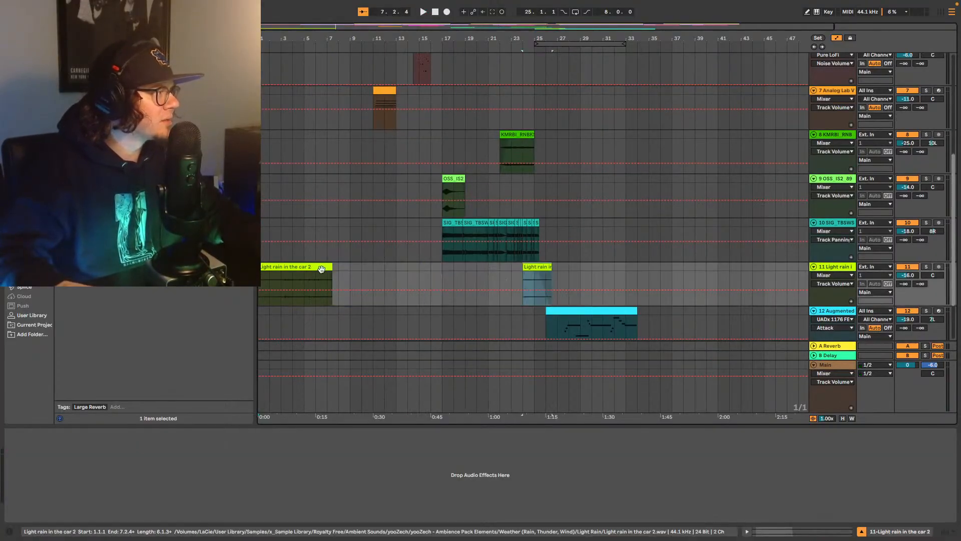
left_click_drag(324, 267, 429, 267)
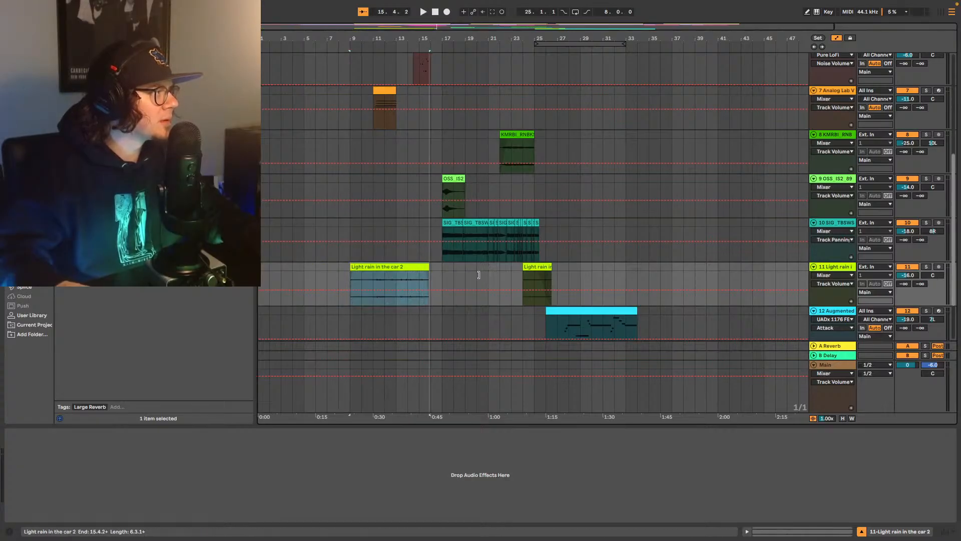
left_click_drag(370, 279, 280, 270)
Step: Solo the Light rain track and audition the long rain clip between bars 4 and 7 for a clean loop point
key("space")
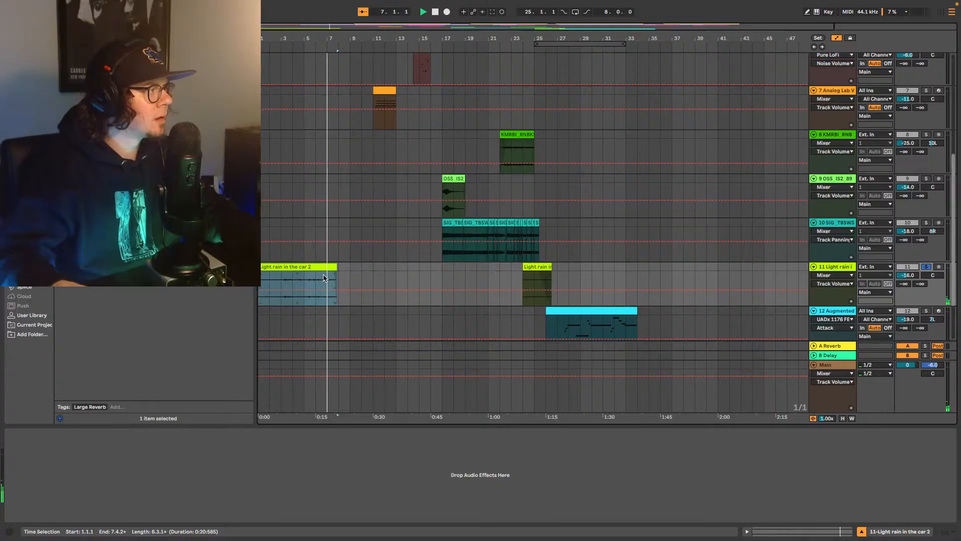
key("space")
left_click_drag(368, 38, 368, 92)
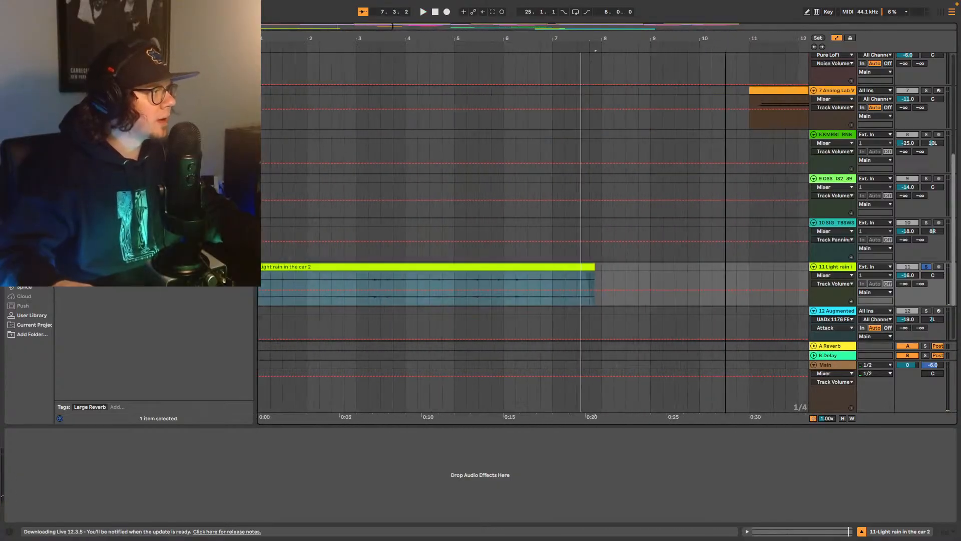
left_click(441, 275)
key("space")
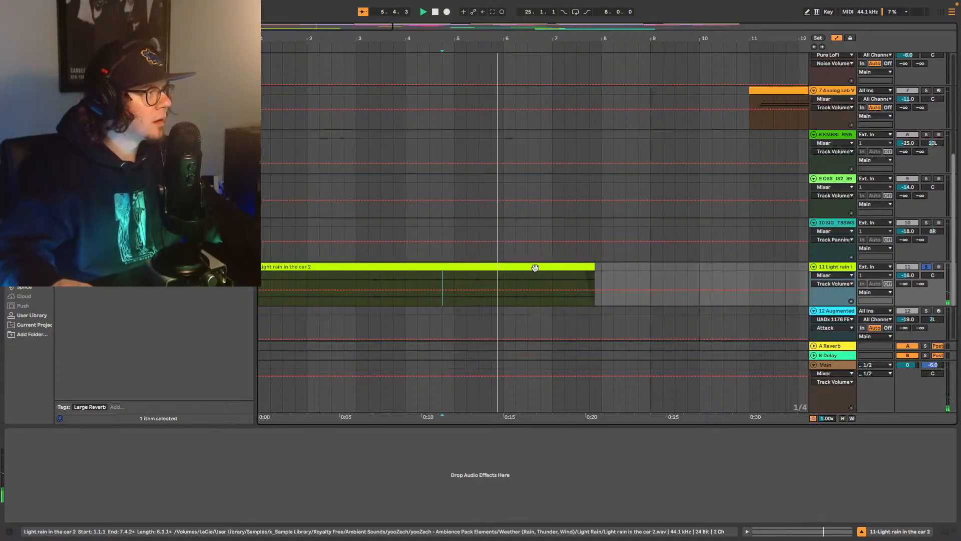
left_click(506, 280)
key("space")
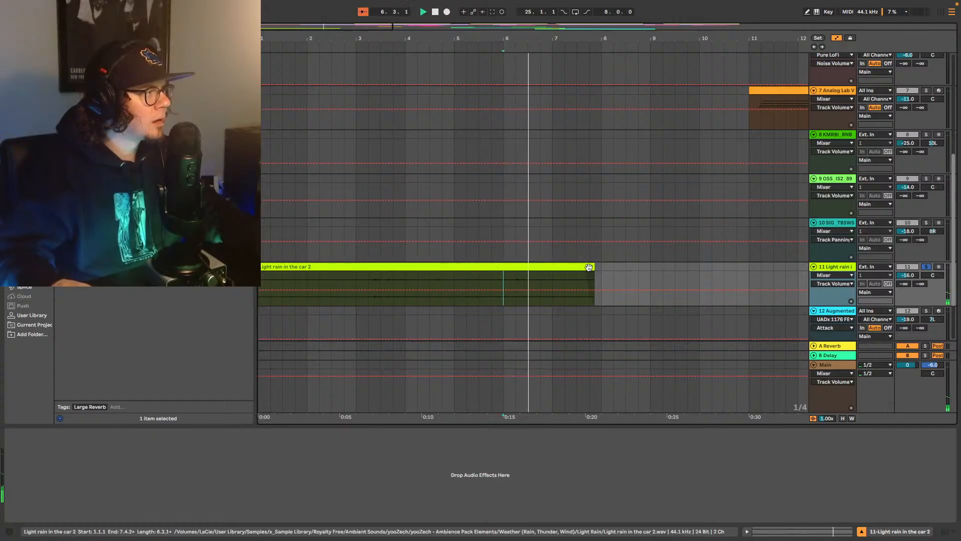
Step: Trim the first rain clip to end at bar 6 and paste a copy of it at 5.4.1
left_click_drag(589, 266, 502, 268)
key("space")
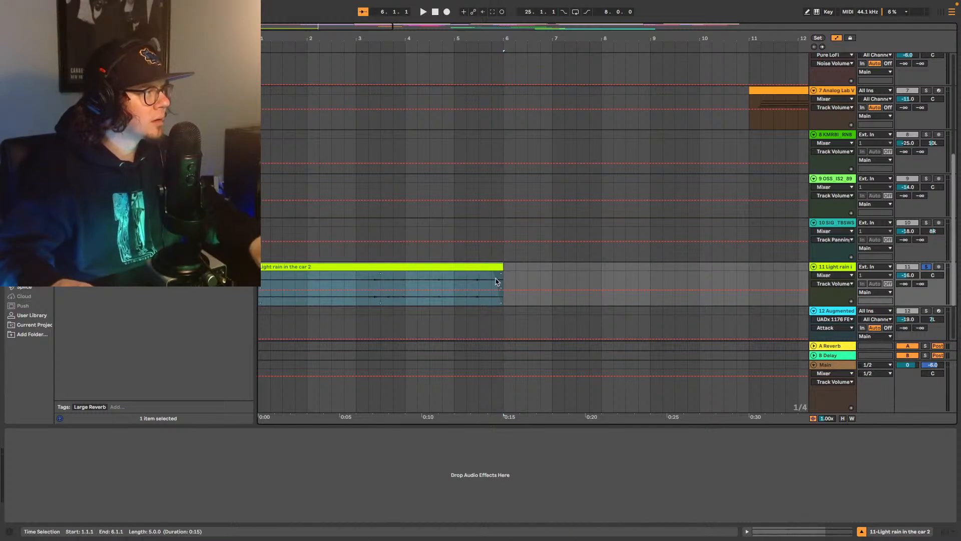
left_click(492, 279)
key("ctrl+v")
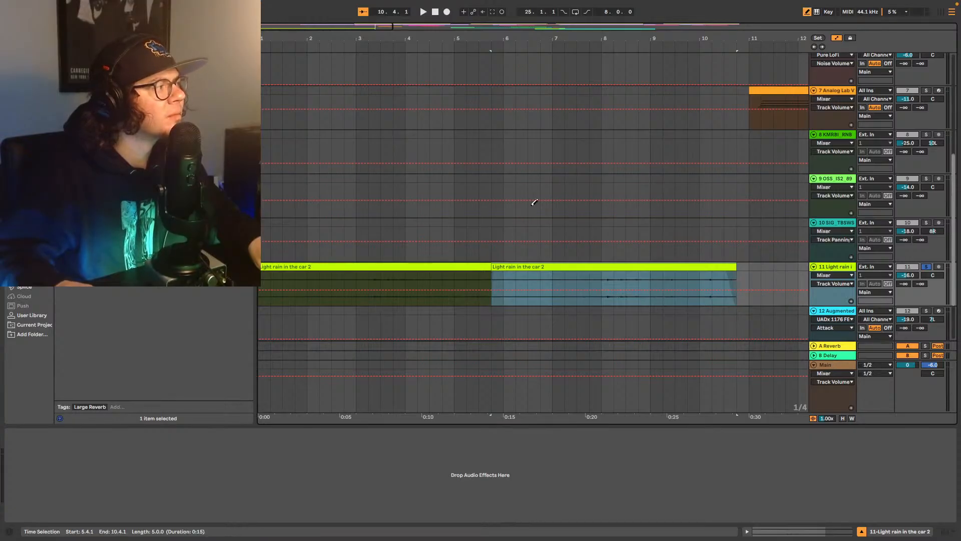
Step: Crossfade the two rain clips just before bar 6, extend the second clip to bar 12, and listen to the join
left_click(836, 38)
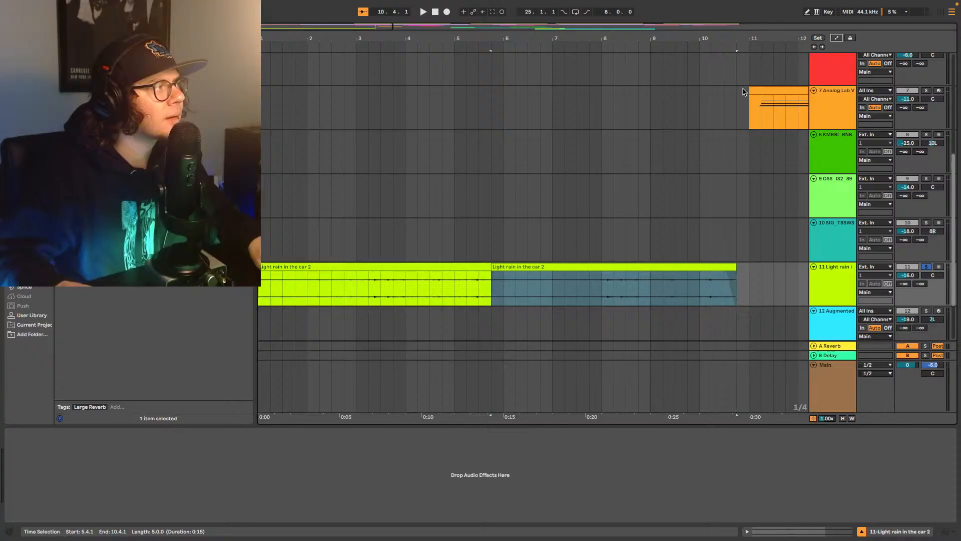
left_click(491, 274)
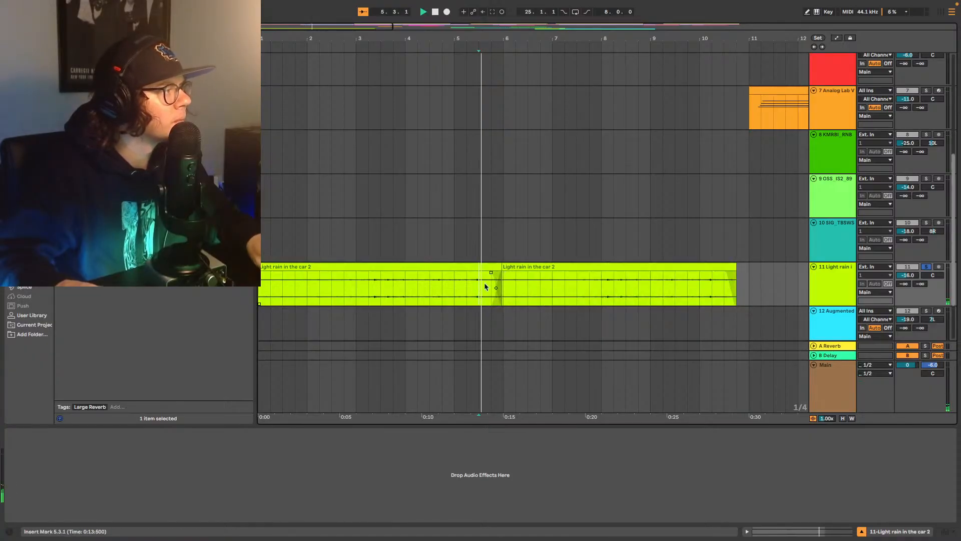
left_click_drag(736, 267, 797, 266)
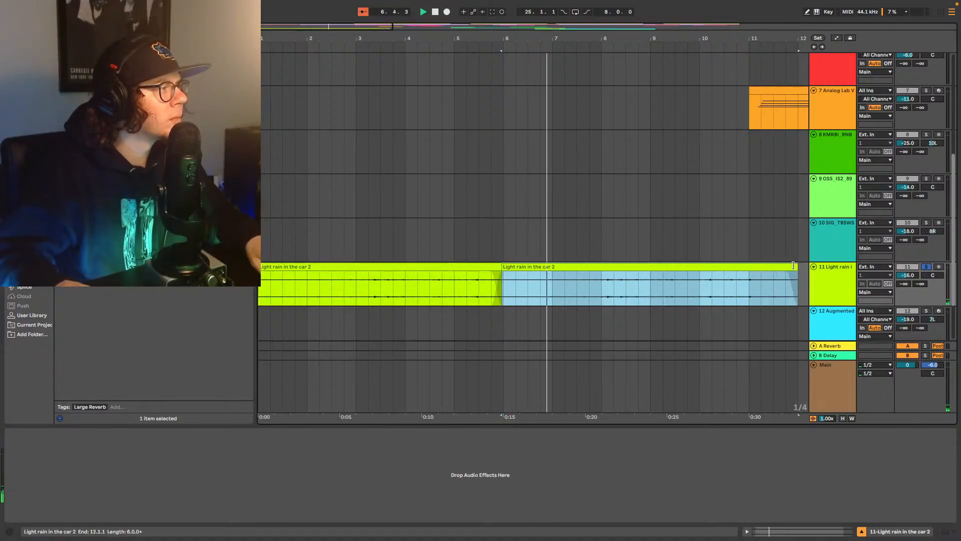
mouse_move(733, 38)
left_mouse_down()
mouse_move(565, 23)
mouse_move(547, 31)
left_mouse_up()
left_click(354, 294)
key("space")
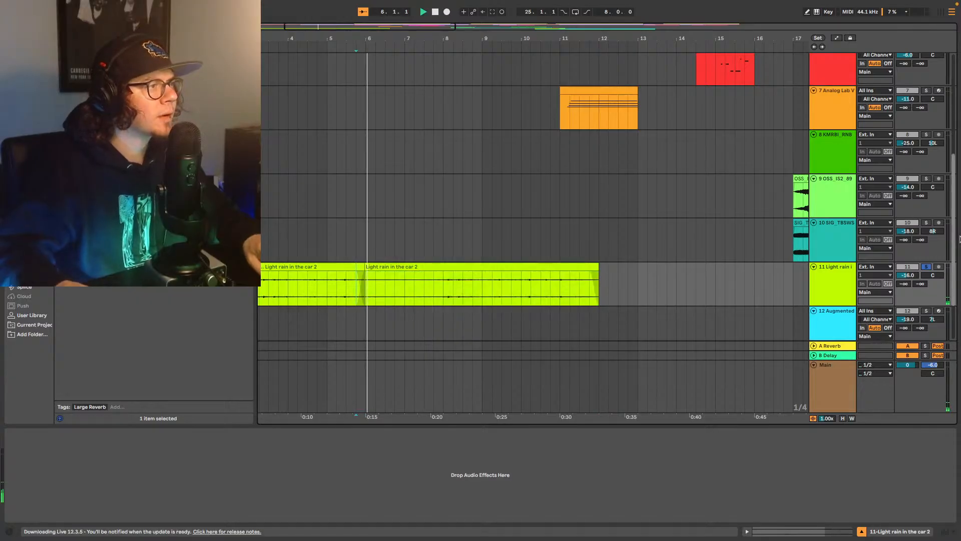
Step: Shorten the second rain clip to end at bar 10 and give it a fade-out about one bar long
scroll(540, 208, "up", 3)
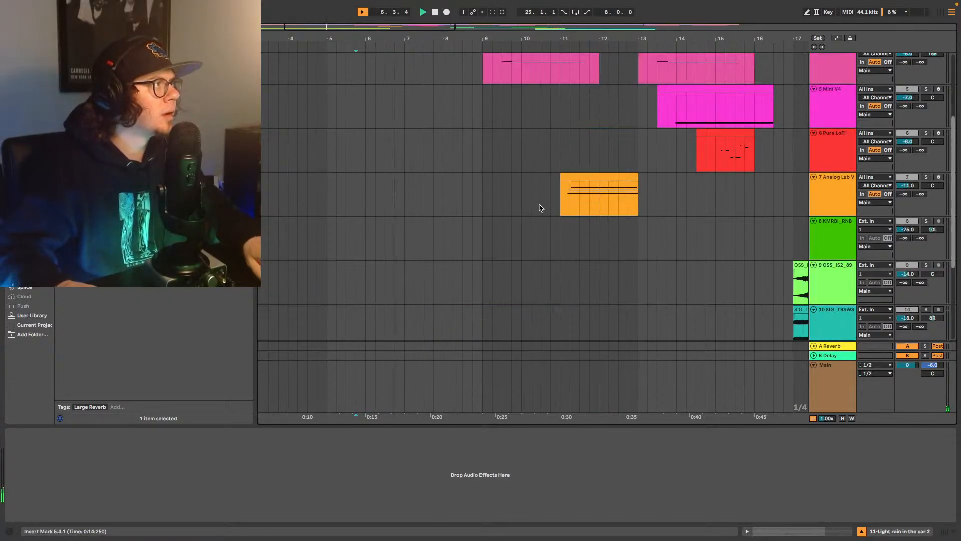
scroll(539, 209, "up", 5)
scroll(538, 236, "down", 9)
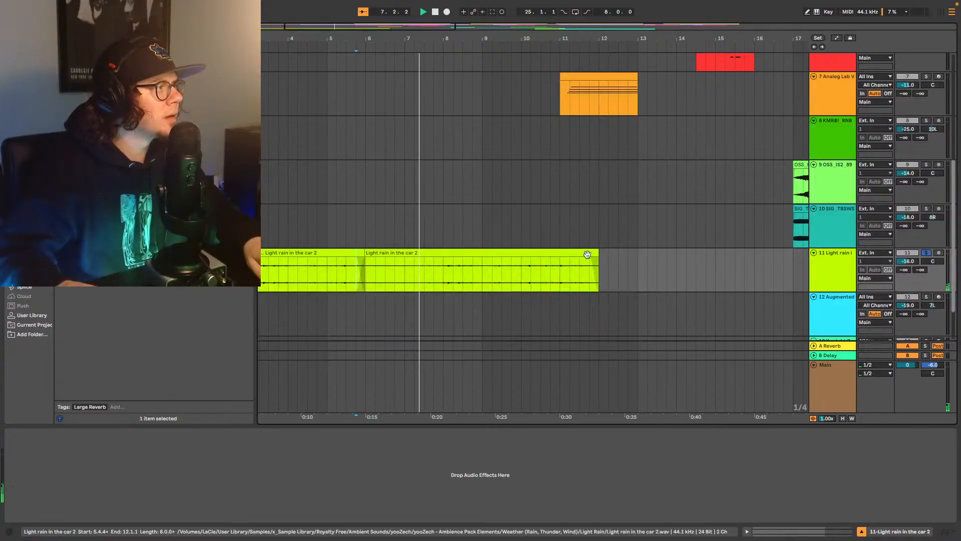
left_click_drag(598, 266, 484, 259)
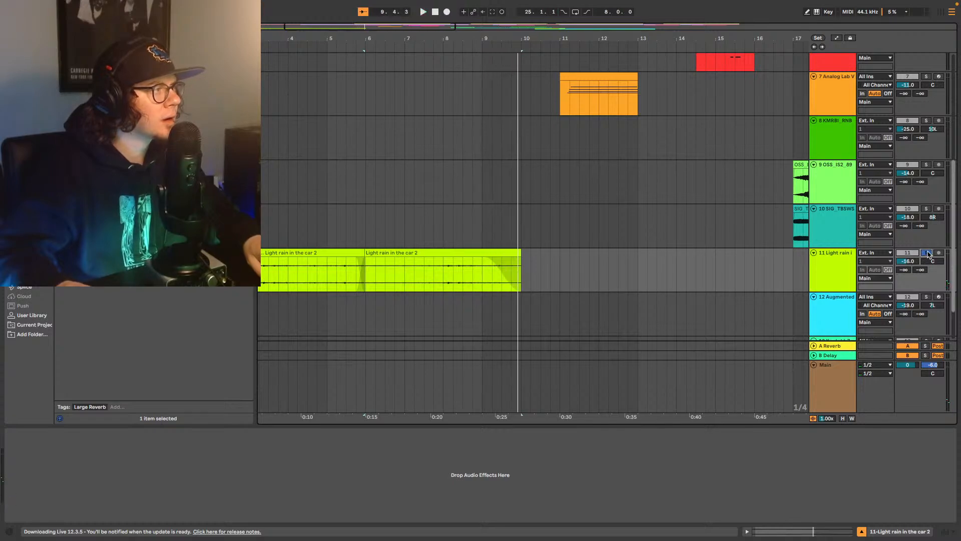
Step: Play the full mix with the rain track unsoloed and adjust the fade-out at the end of the second rain clip
key("space")
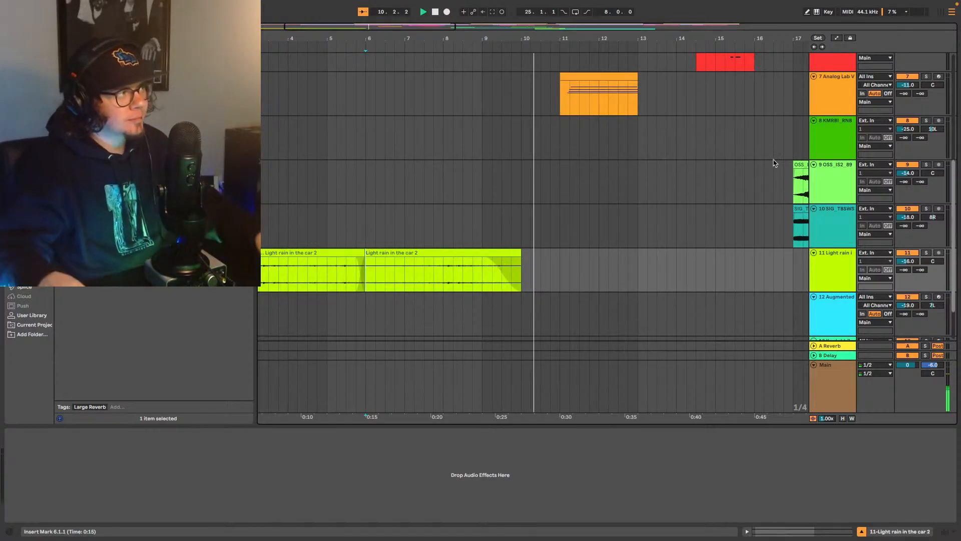
left_click_drag(519, 258, 469, 264)
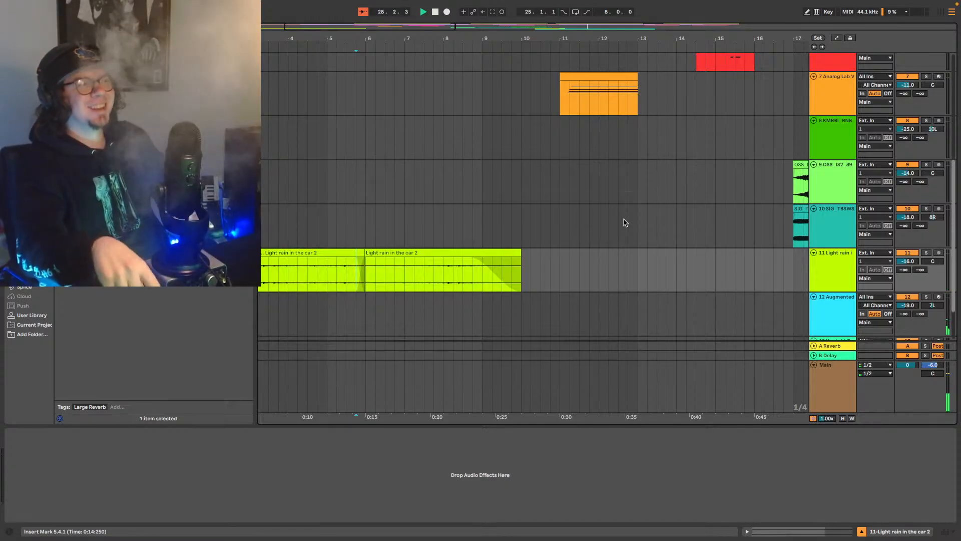
Step: Set the Kontakt 7 track to -15 dB panned 9R, and pan the Augmented track to 8L
left_click_drag(706, 39, 706, 20)
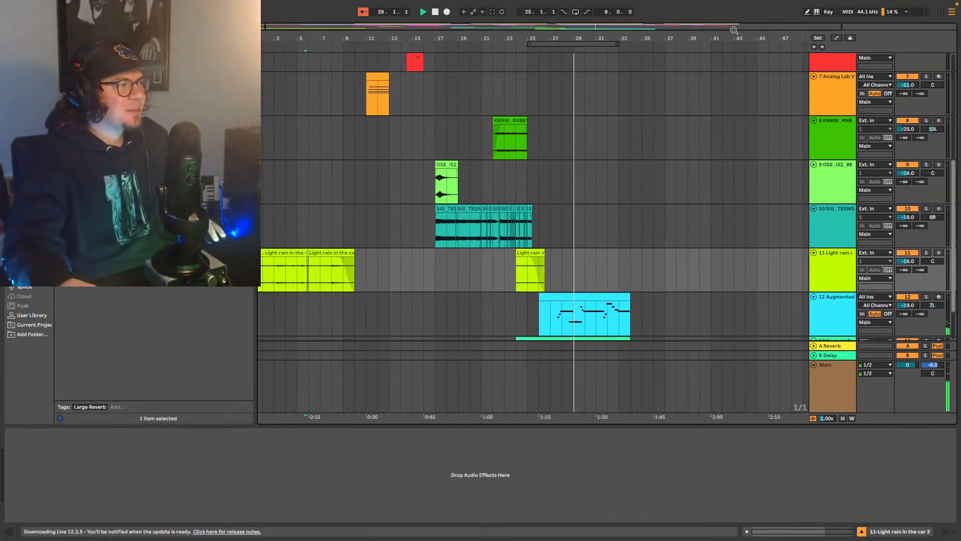
scroll(749, 277, "down", 3)
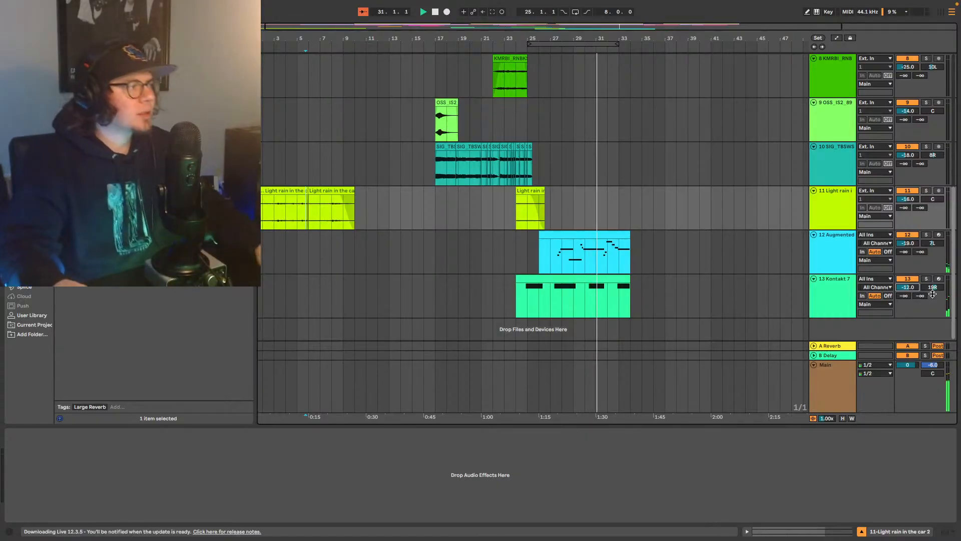
left_click(516, 302)
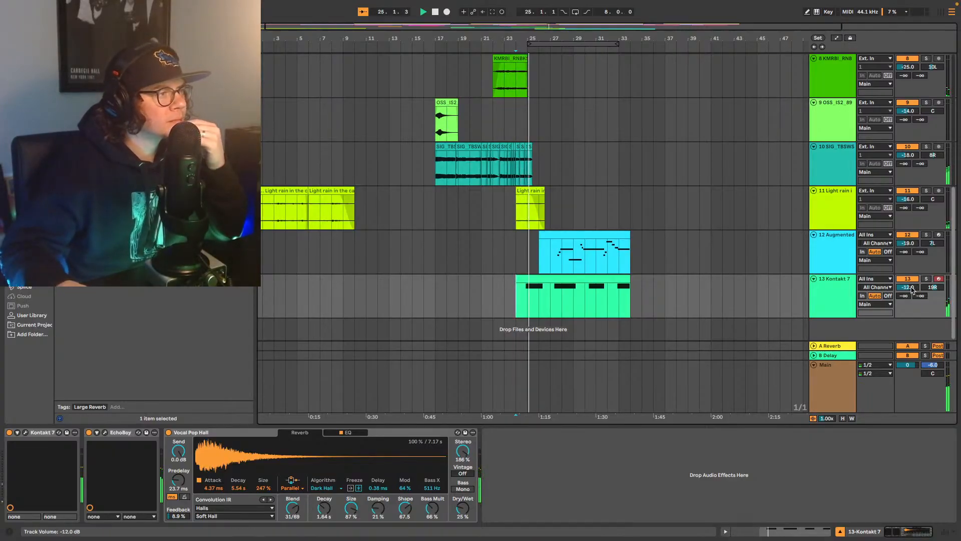
left_click_drag(932, 287, 932, 291)
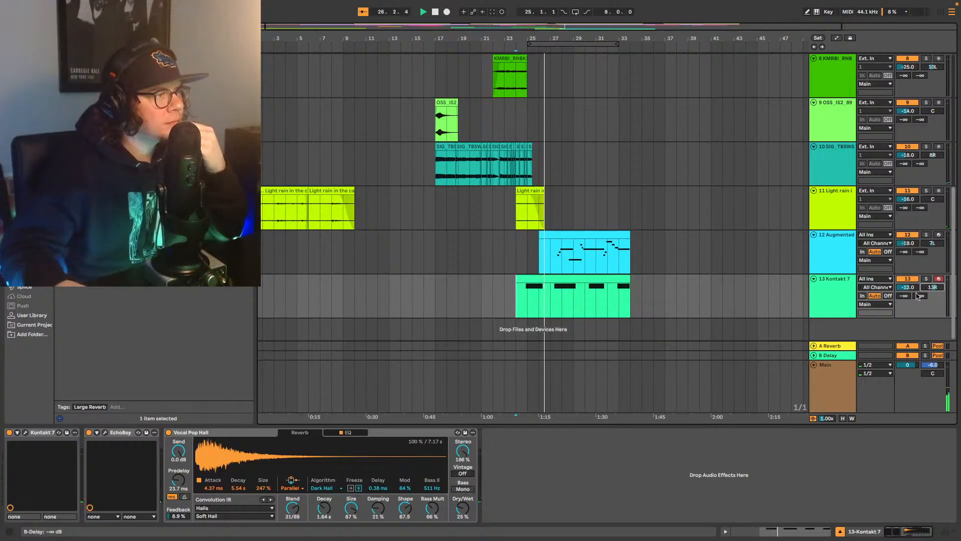
type("-14")
key("Return")
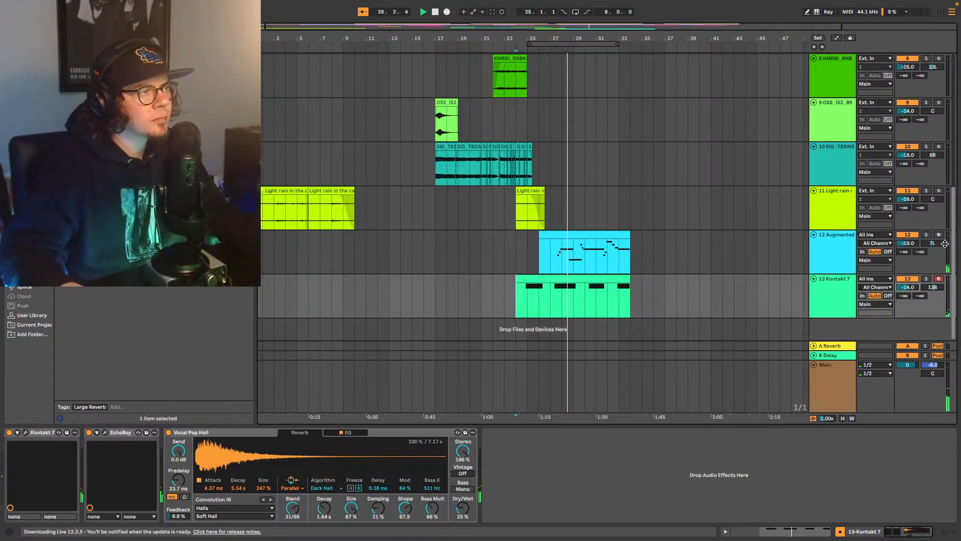
left_click_drag(934, 245, 931, 251)
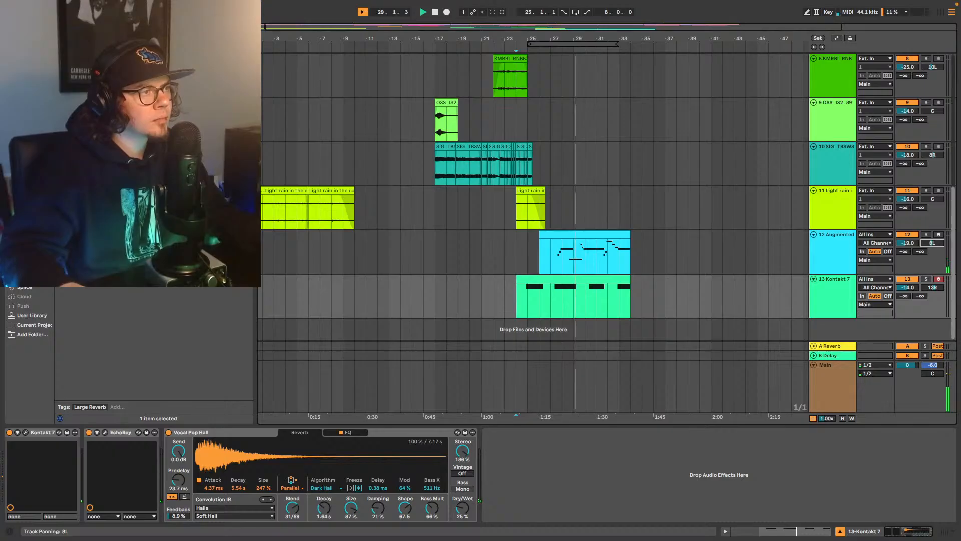
left_click_drag(931, 286, 903, 292)
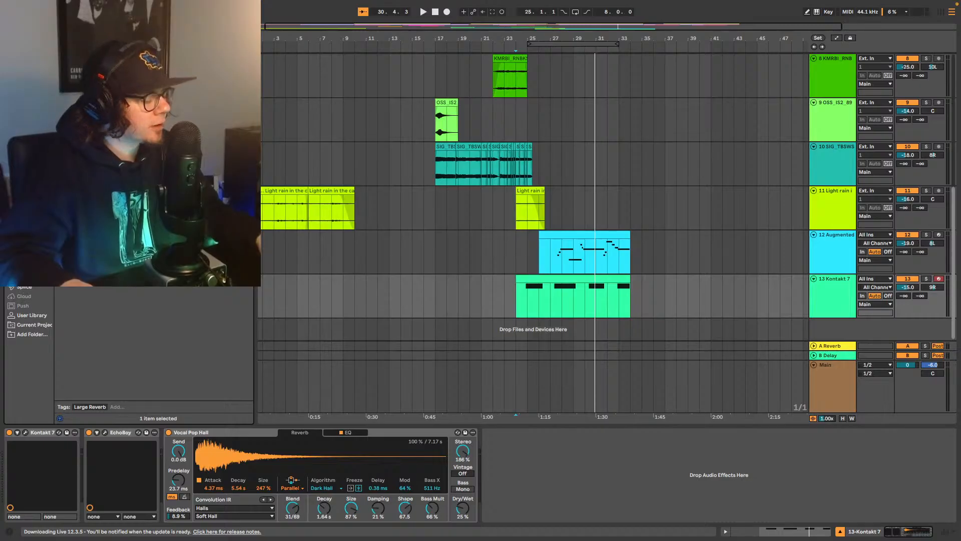
Step: Search the browser for an EQ, add EQ Eight after the reverb on the Kontakt 7 track, and start playback
type("eq")
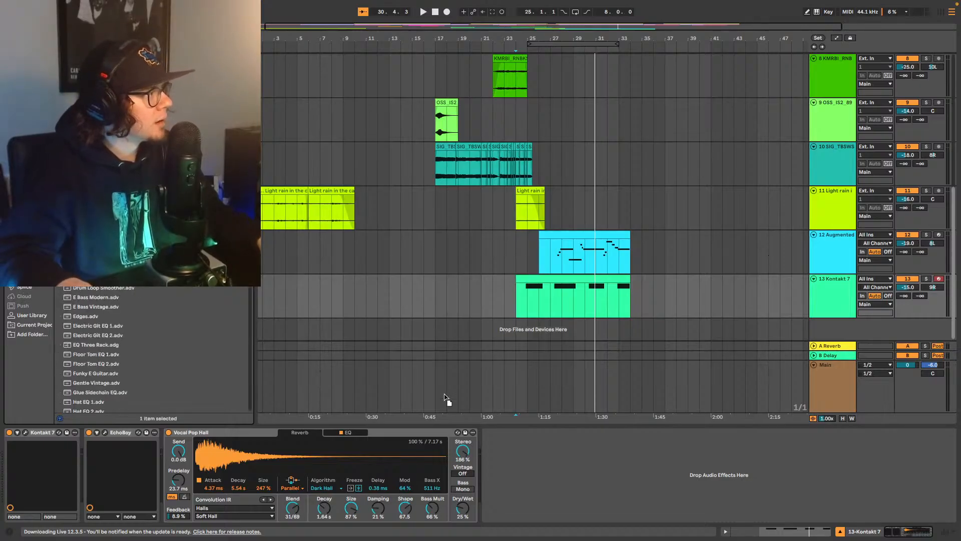
left_click_drag(444, 397, 711, 475)
key("space")
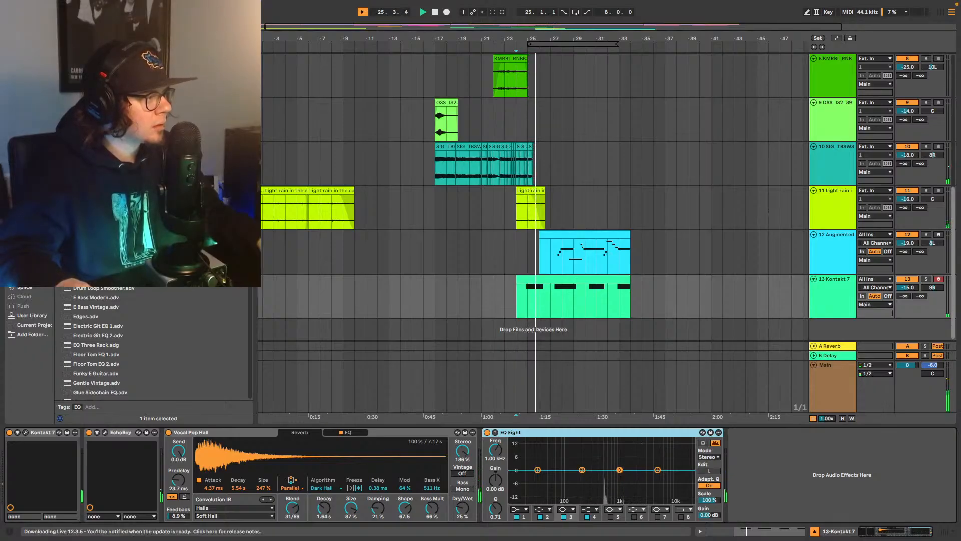
Step: Cut the Kontakt 7 track with EQ Eight band 3 at about 550 Hz by -2.11 dB with a Q of 1.40
left_click_drag(619, 470, 605, 470)
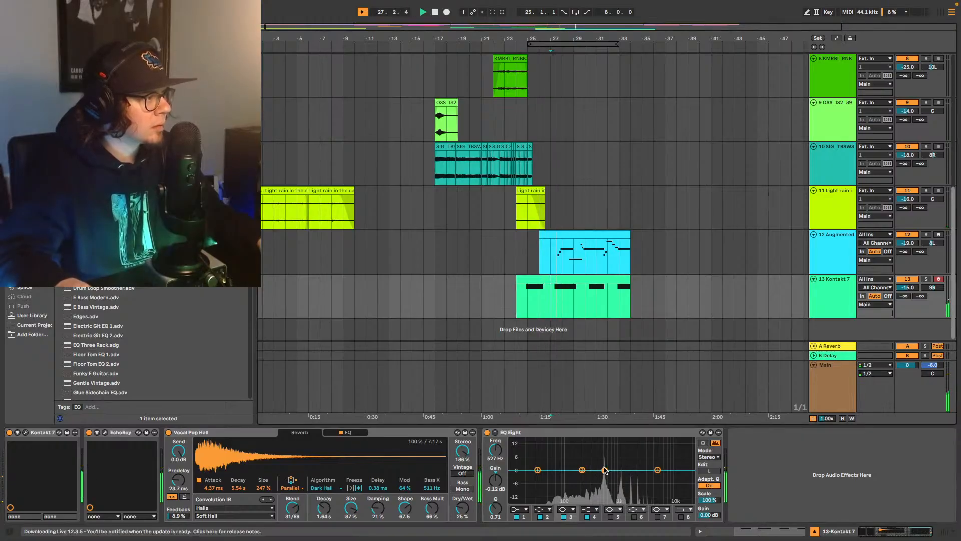
left_click_drag(605, 471, 605, 471)
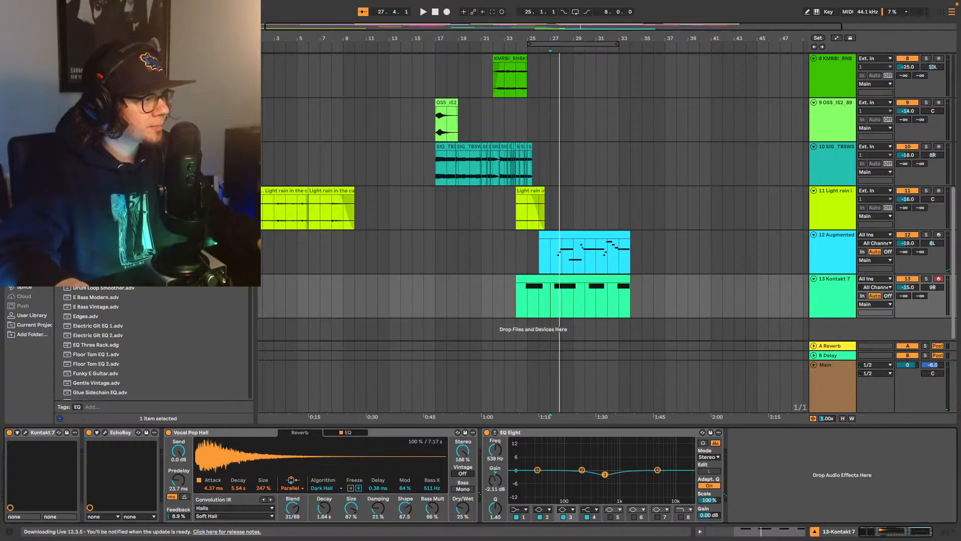
key("space")
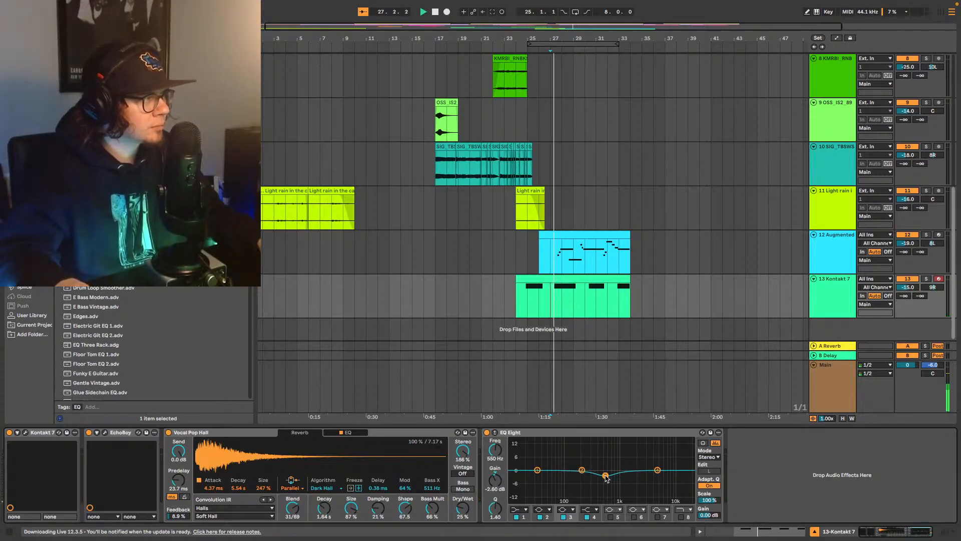
left_click_drag(605, 475, 605, 474)
key("space")
key("space")
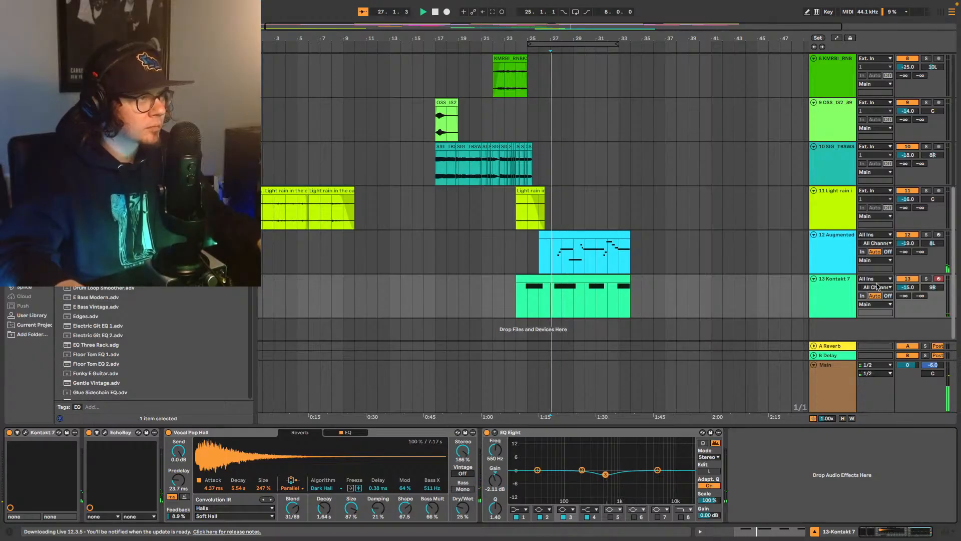
Step: Set the Kontakt 7 track volume to -13 dB and listen to the arrangement from bar 21
left_click_drag(907, 289, 907, 287)
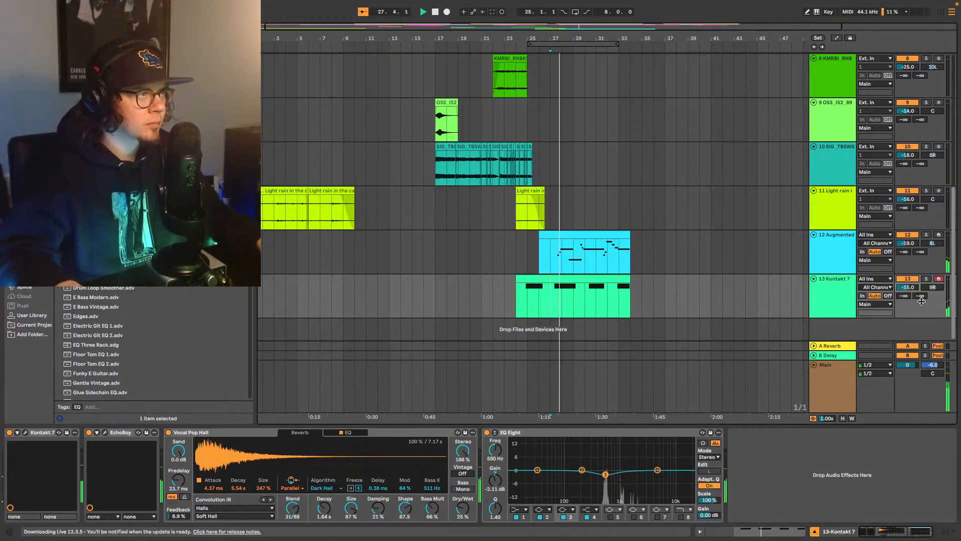
key("Up")
key("space")
key("space")
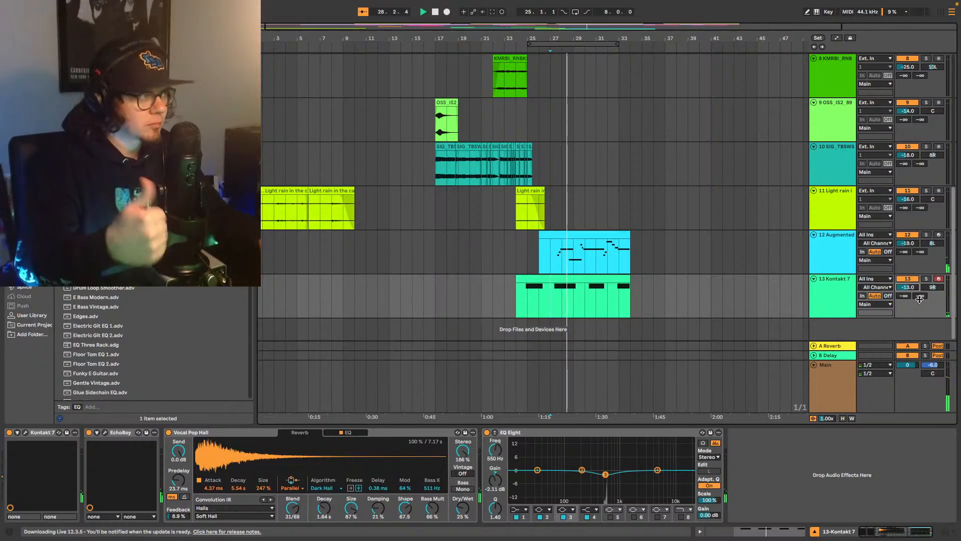
left_click(475, 303)
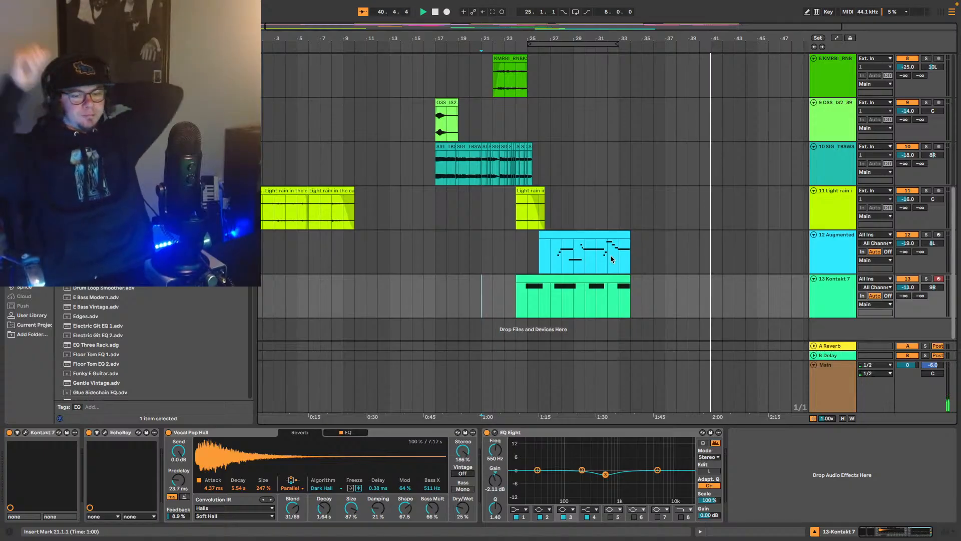
Step: Add the Shadow Hills Mastering Compressor to the Main track and move its window clear of the top of the arrangement
left_click(939, 361)
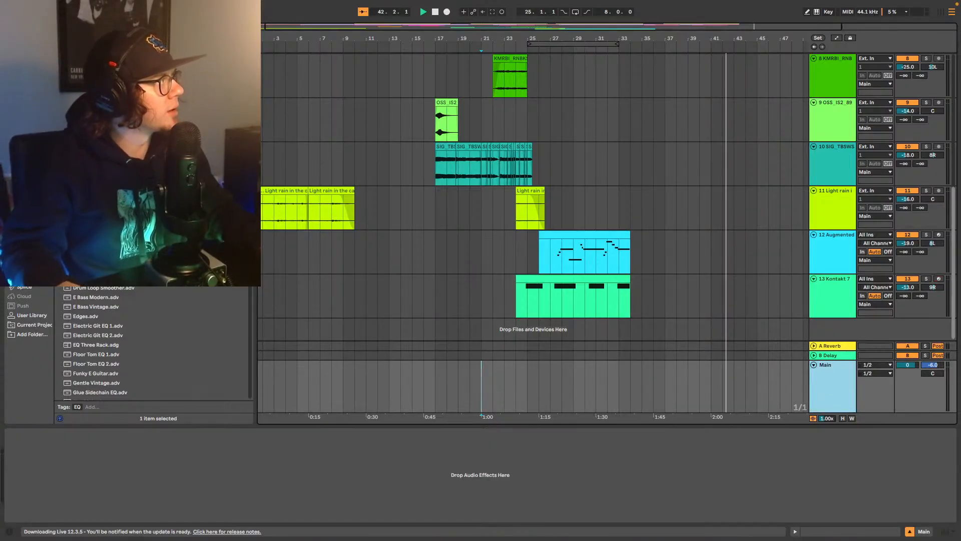
key("super+f")
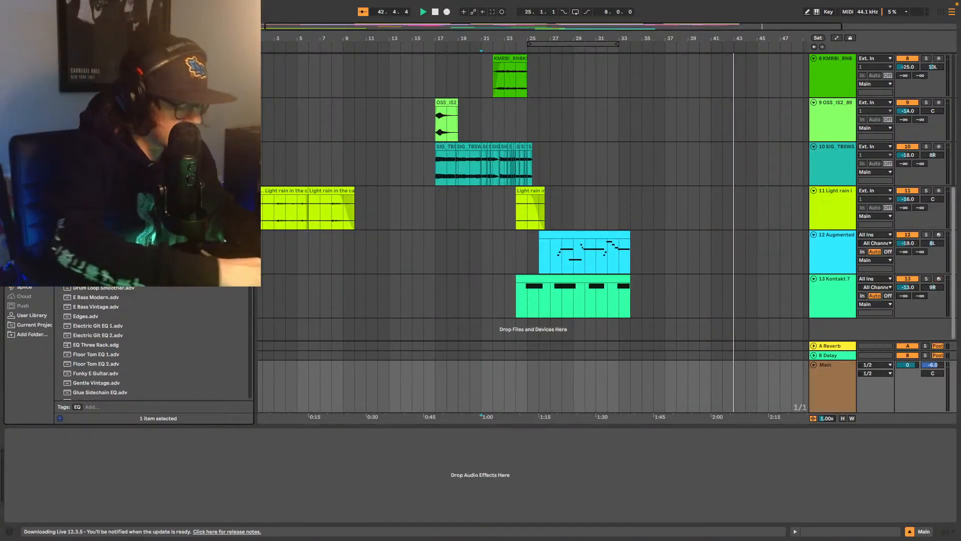
type("pro")
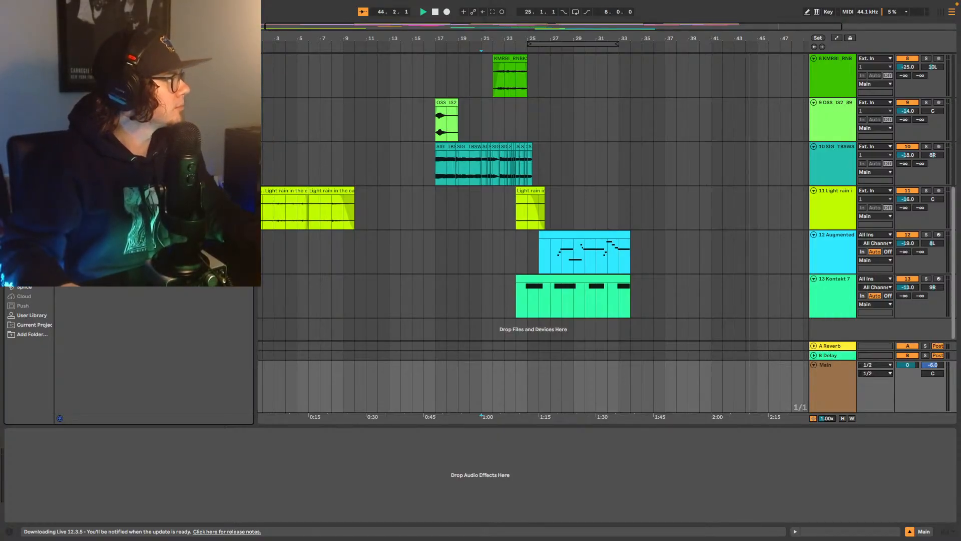
left_click_drag(110, 65, 277, 482)
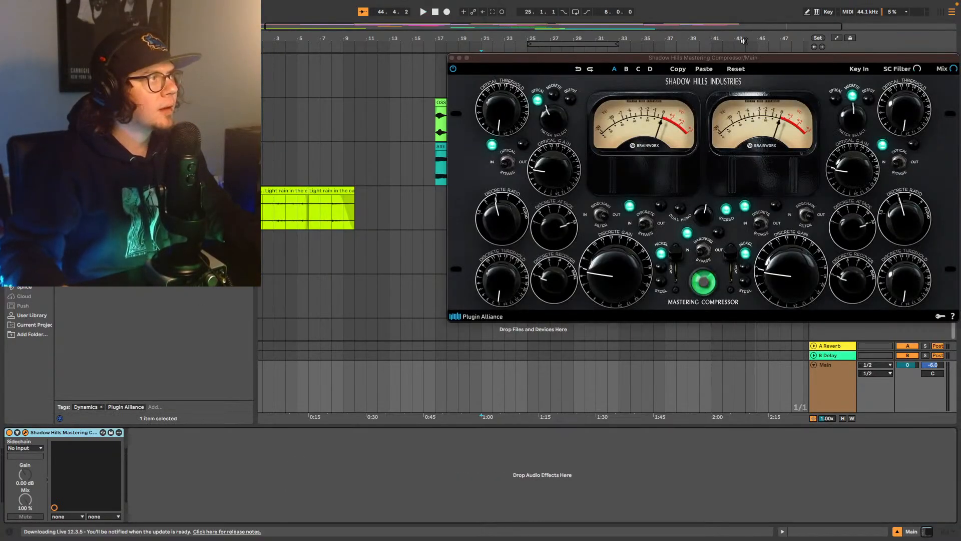
left_click_drag(778, 60, 705, 161)
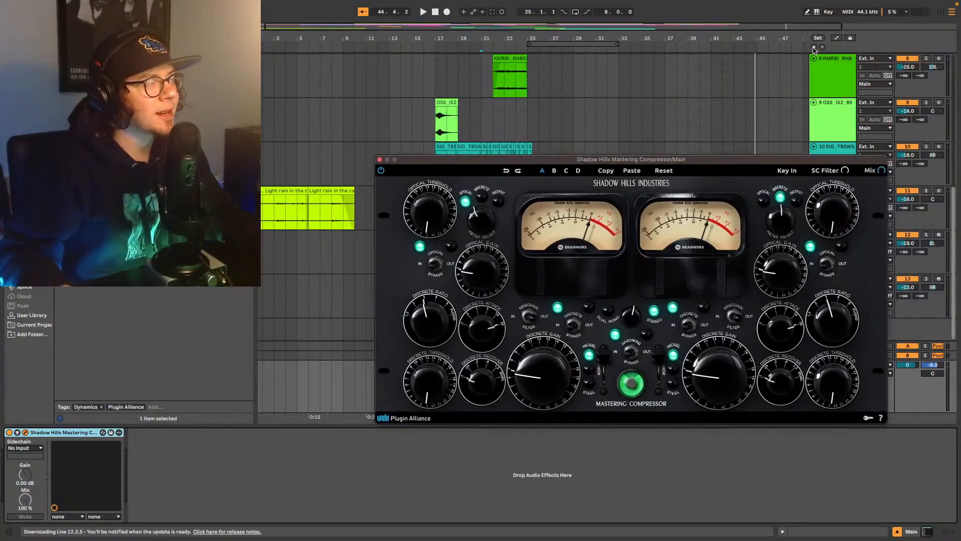
Step: Play from bar 1 and raise the compressor's left-channel optical and discrete thresholds to about twelve o'clock
left_click(814, 48)
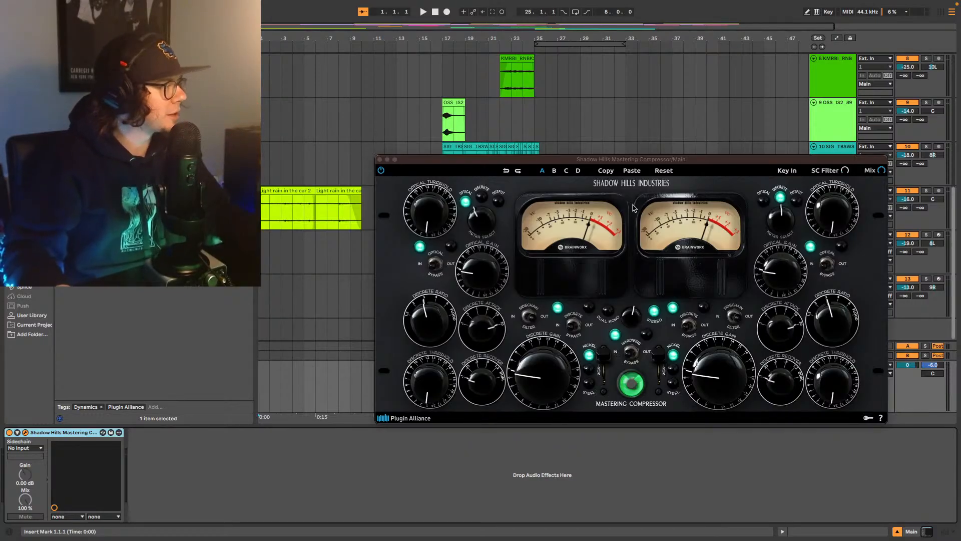
left_click(524, 318)
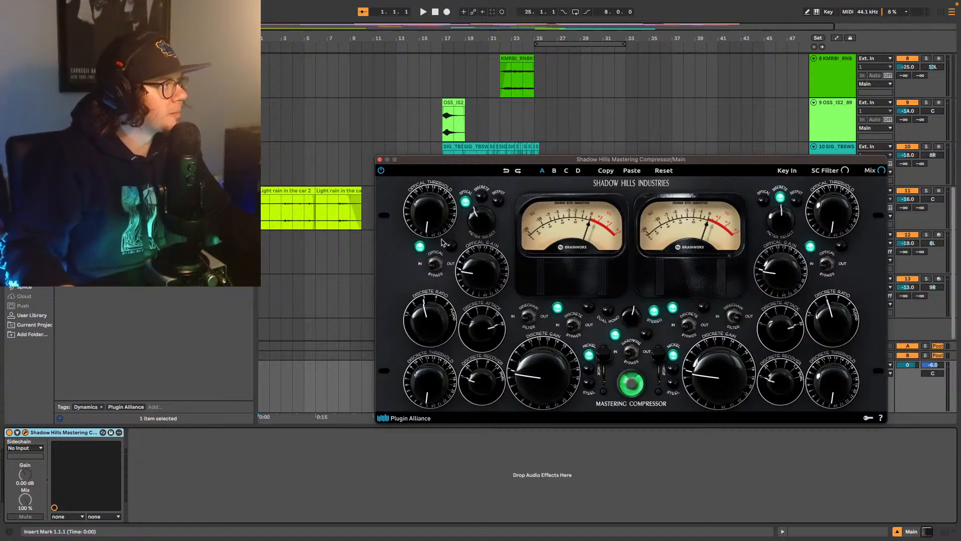
key("space")
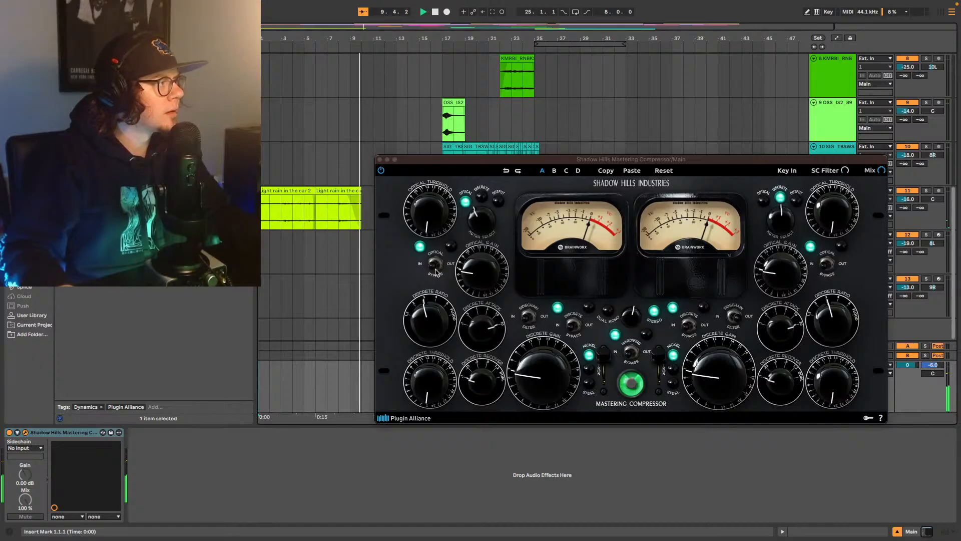
left_click_drag(424, 204, 442, 163)
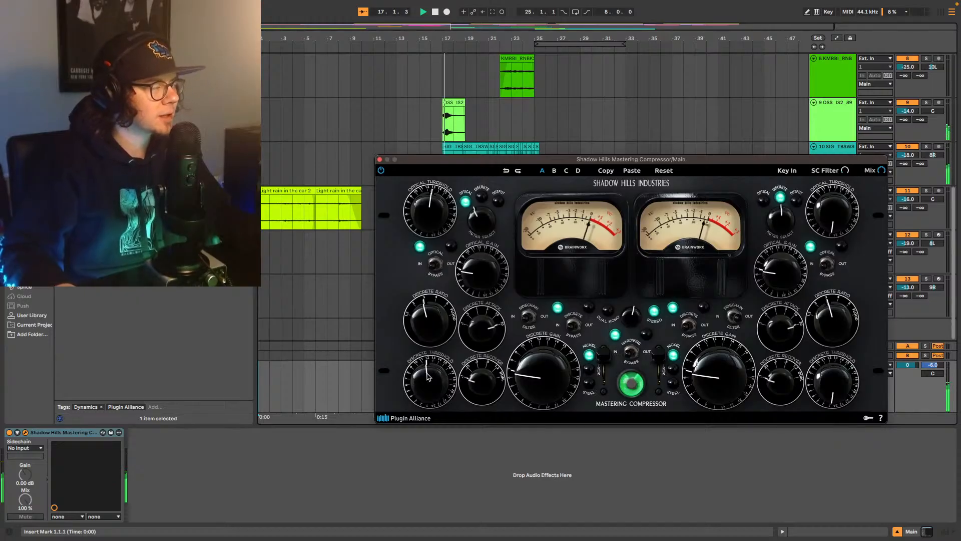
Step: Replay from about bar 8, raise the compressor's left-channel optical and discrete gains to between ten and eleven o'clock, and close the plug-in window
left_click(339, 49)
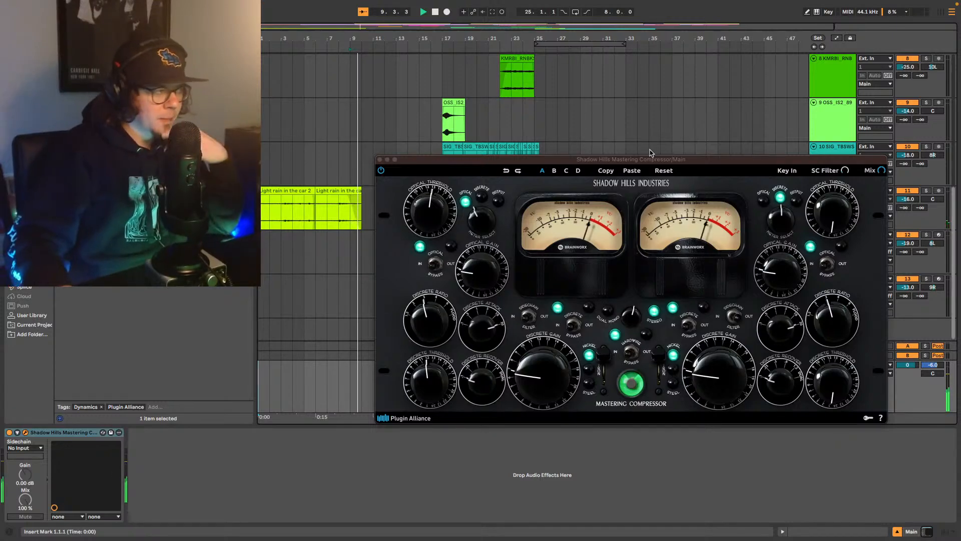
left_click_drag(484, 269, 491, 250)
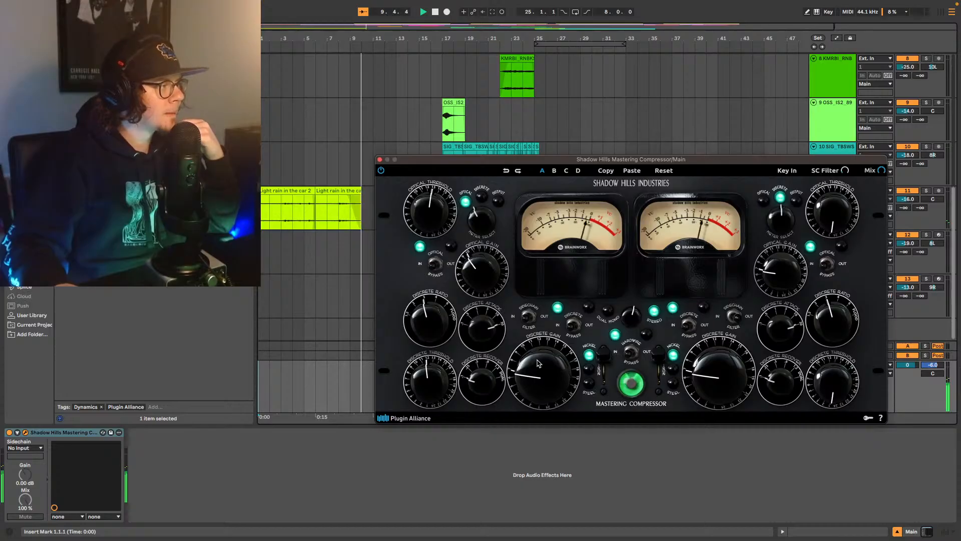
left_click_drag(536, 358, 540, 346)
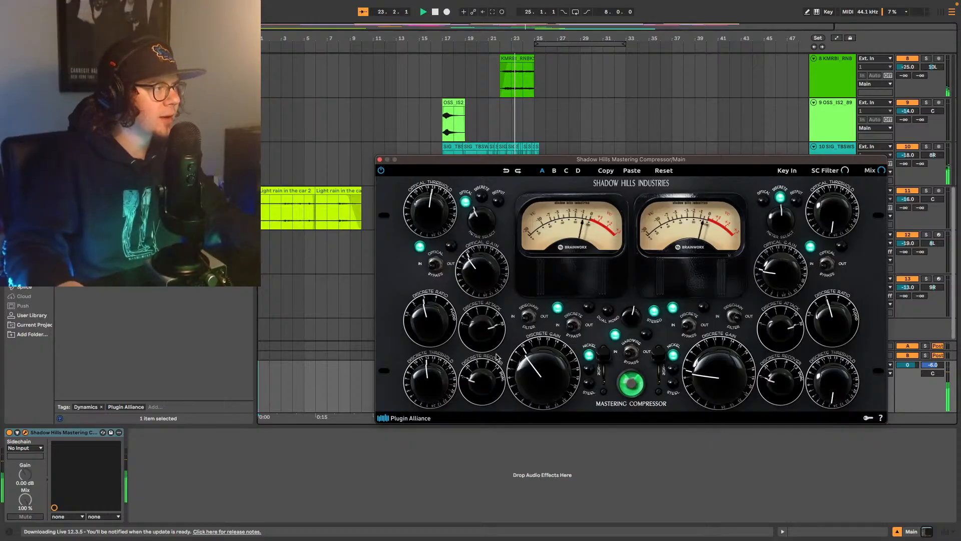
left_click(380, 160)
Step: Set the TapDaddy drum track volume to -10 dB and play the arrangement from bar 9
scroll(440, 166, "up", 10)
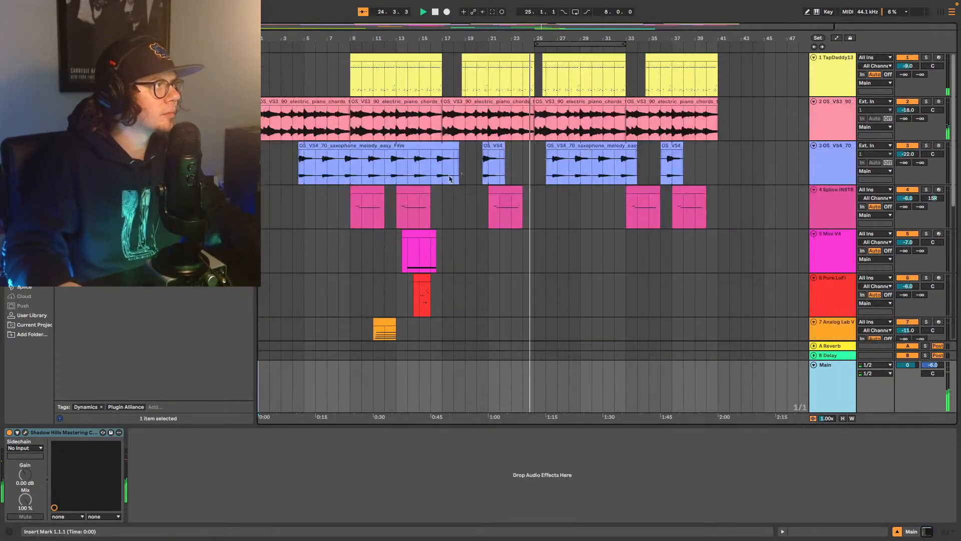
key("space")
left_click(908, 66)
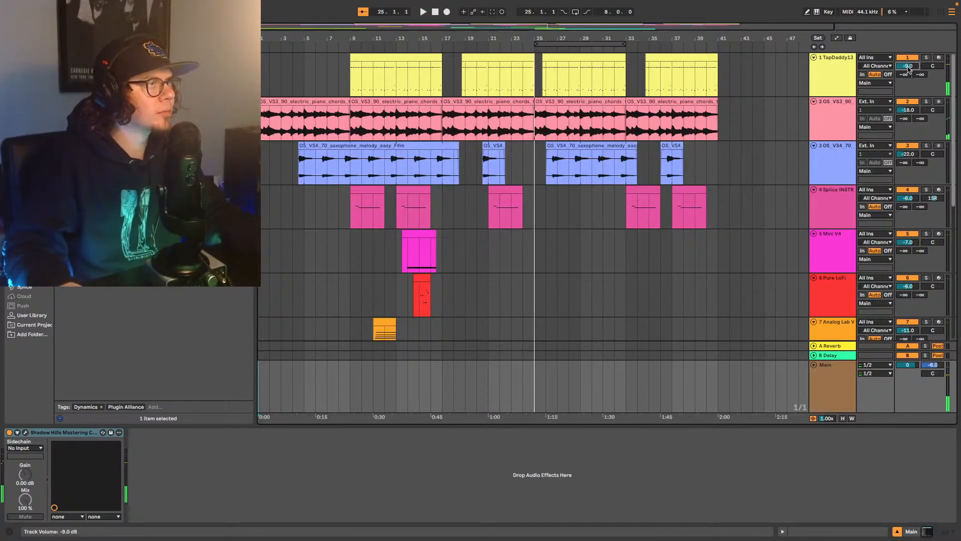
left_click_drag(908, 65, 909, 67)
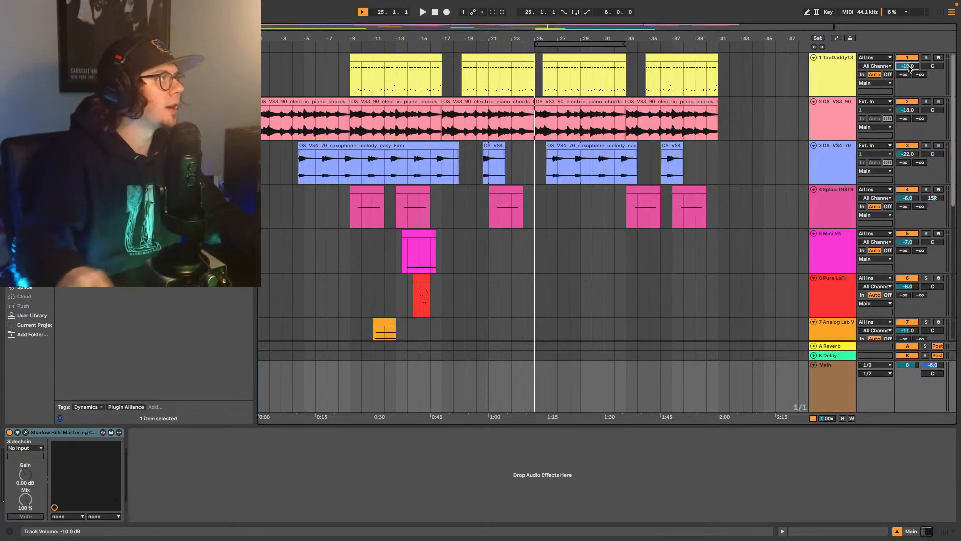
left_click(353, 85)
key("space")
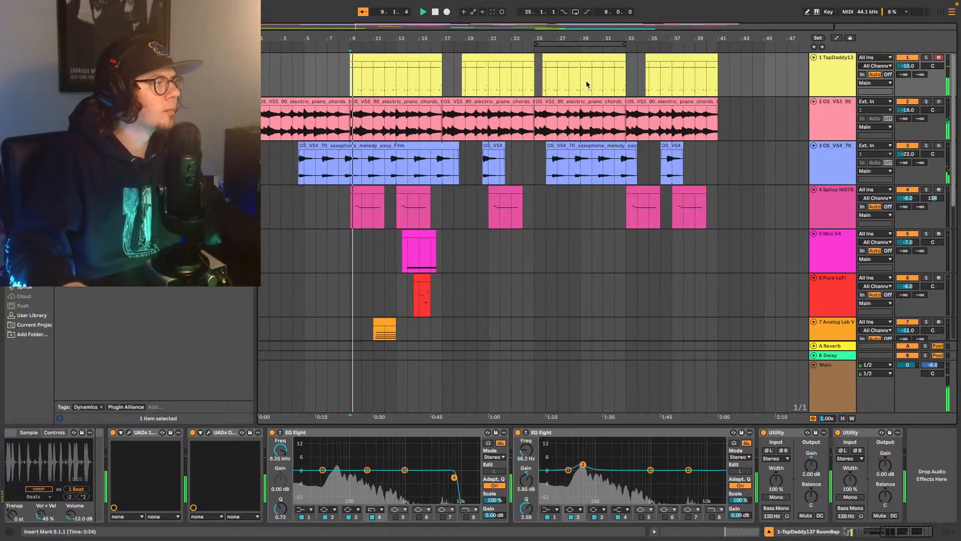
scroll(710, 150, "down", 3)
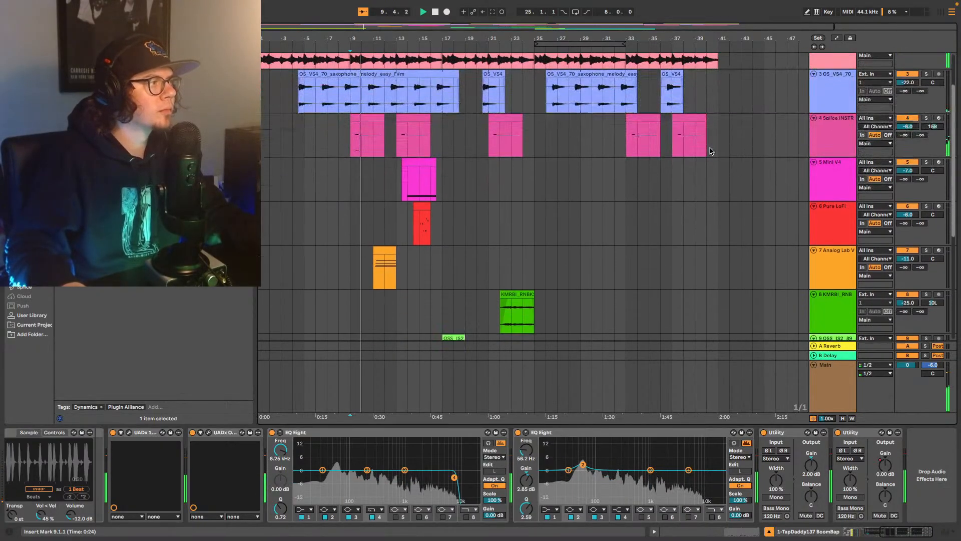
Step: Reopen the Shadow Hills compressor on the Main track and raise its left-channel optical and discrete gains to about eleven o'clock
scroll(675, 210, "down", 5)
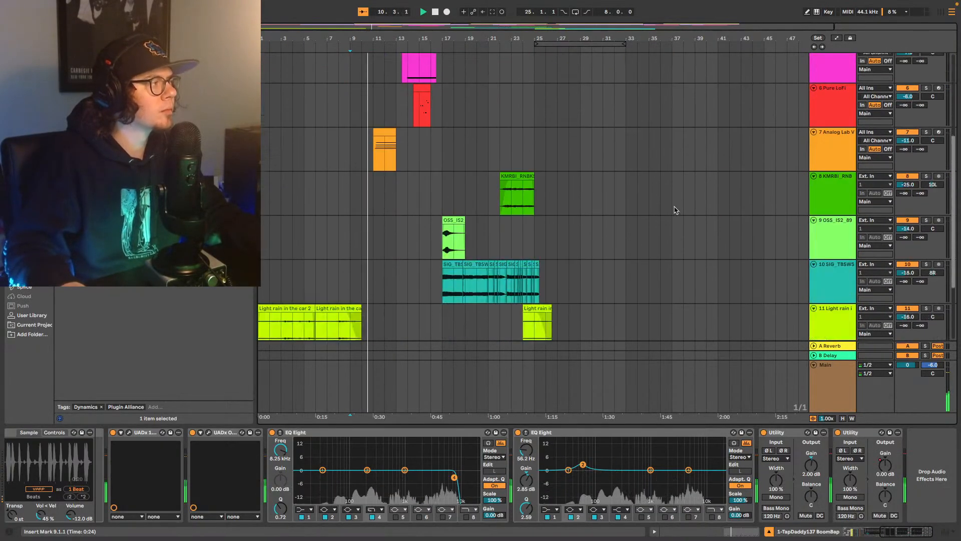
scroll(676, 210, "down", 5)
left_click(827, 372)
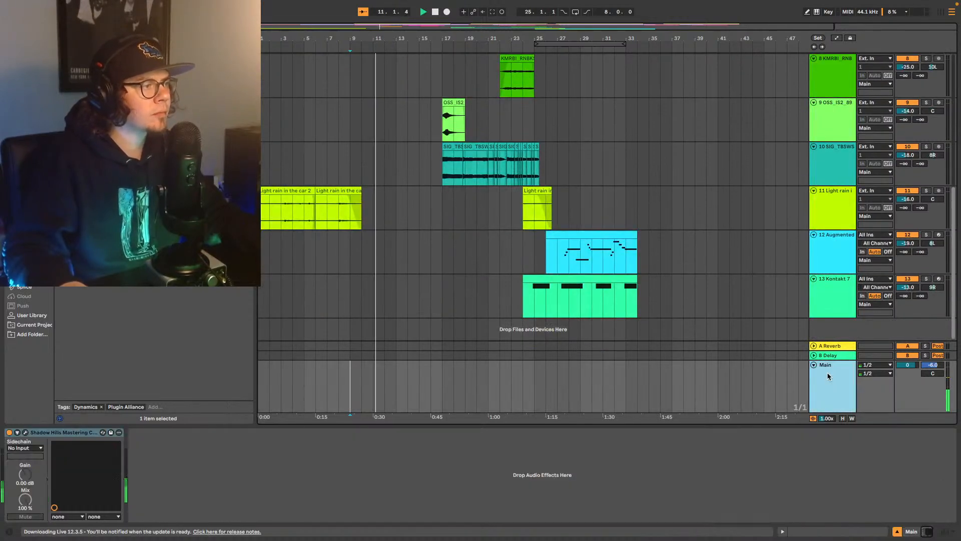
left_click(25, 432)
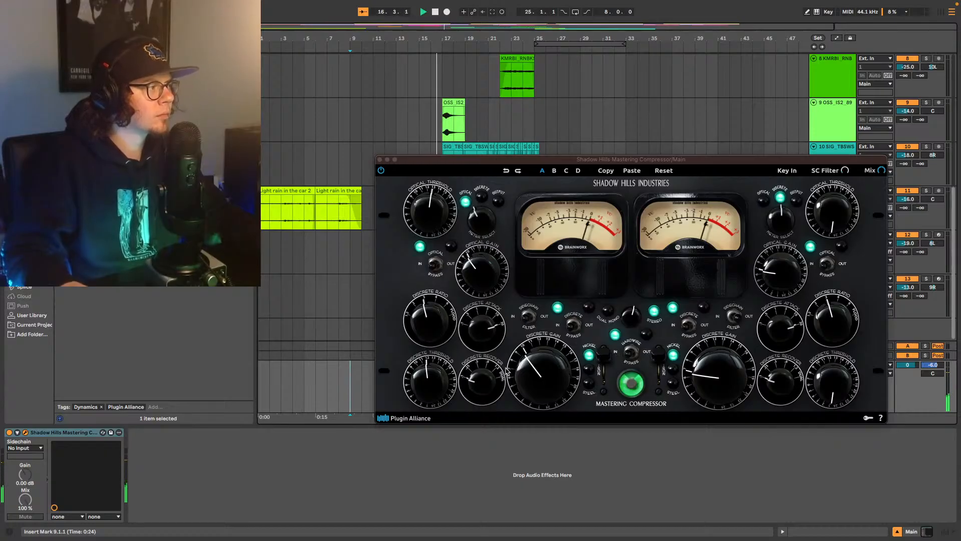
left_click(476, 279)
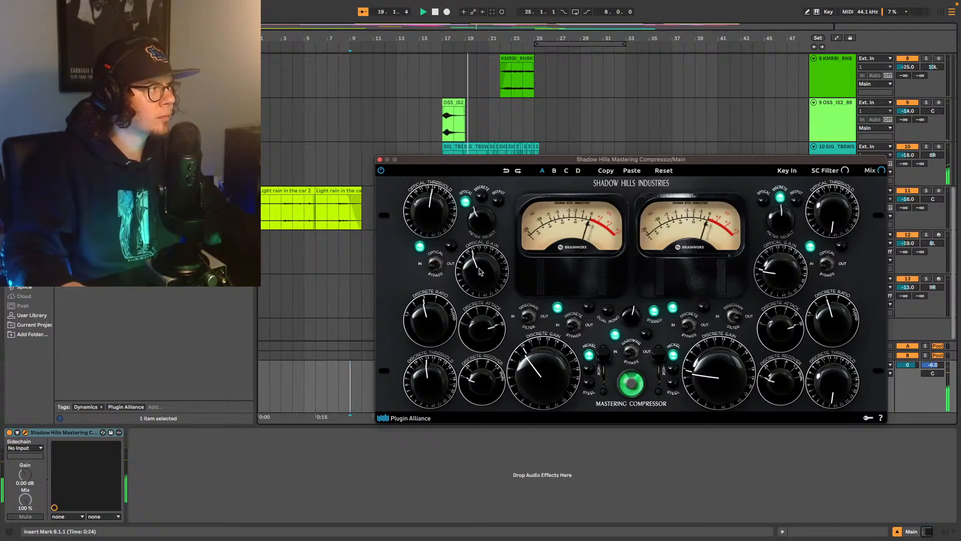
left_click_drag(491, 264, 476, 277)
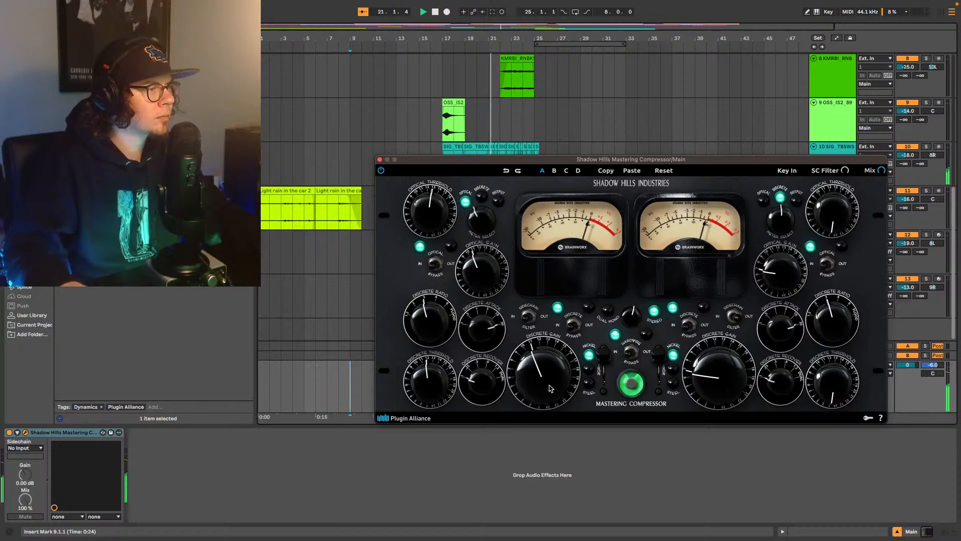
Step: Move the compressor window aside and check the Main track's peak level in the mixer during playback
left_click_drag(633, 163, 553, 143)
left_click(945, 533)
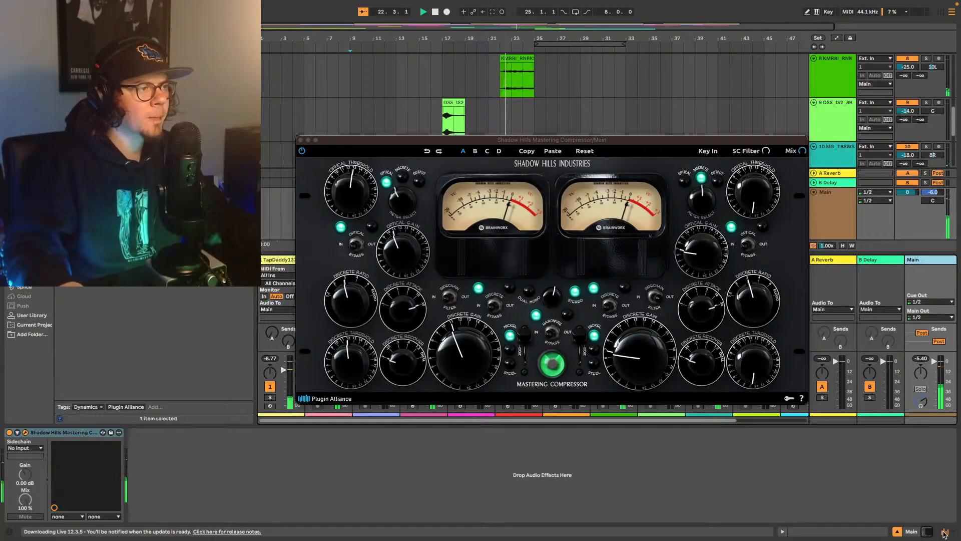
left_click(945, 532)
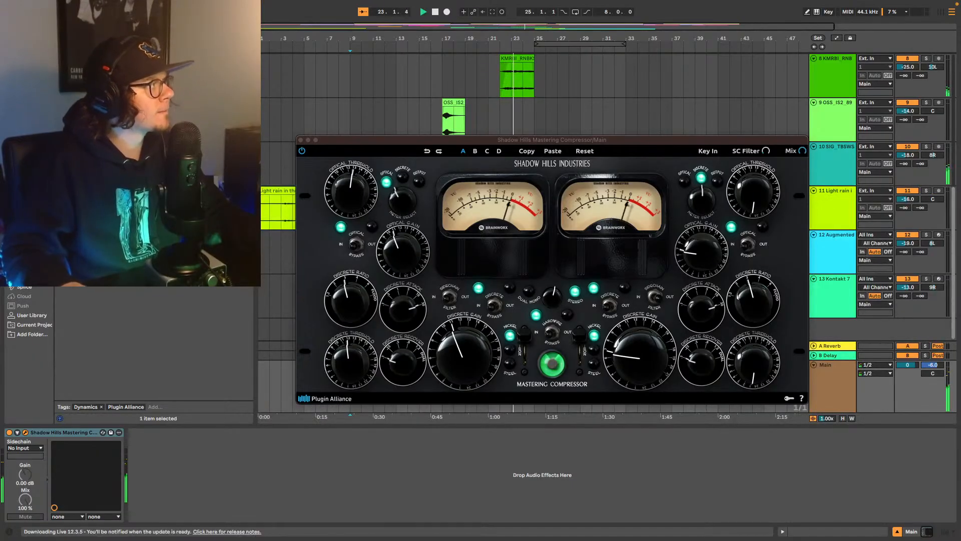
Step: Add the UADx Oxide Tape Recorder after the compressor on Main, replay from bar 9 and adjust the tape recorder's EQ switch
left_click(130, 29)
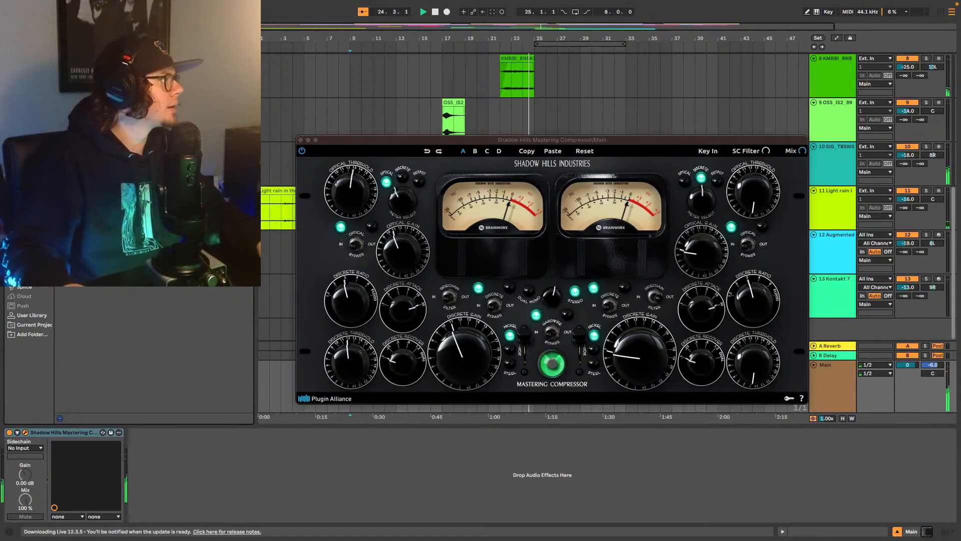
left_click_drag(115, 75, 183, 474)
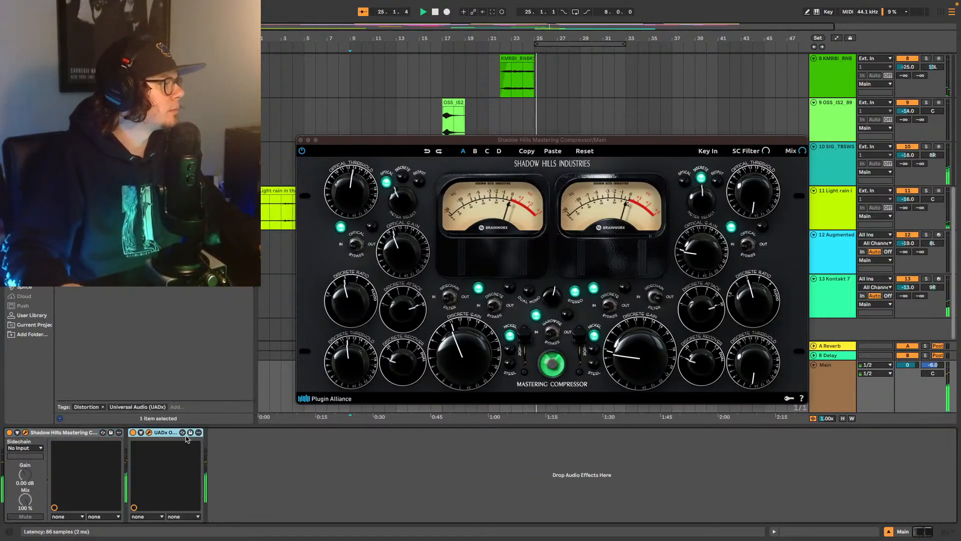
key("space")
key("space")
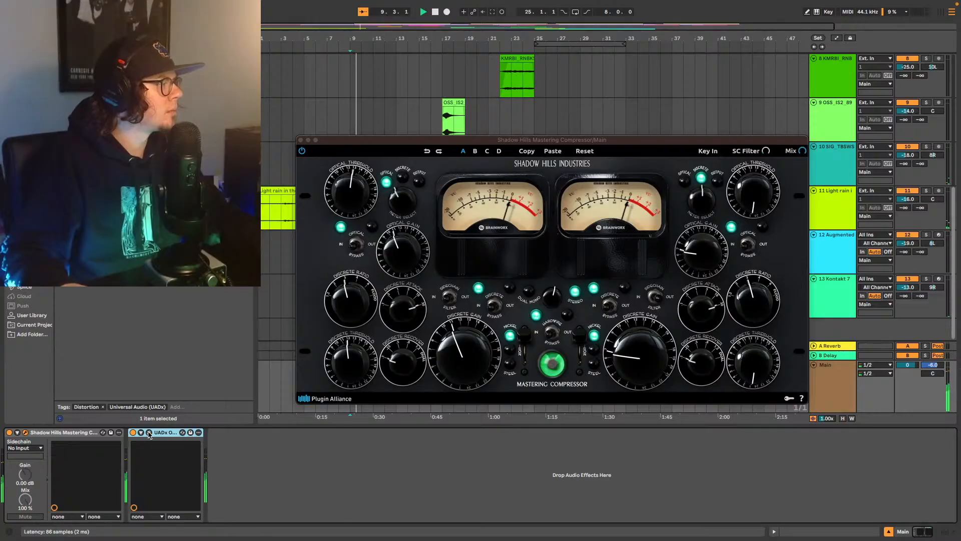
left_click(300, 140)
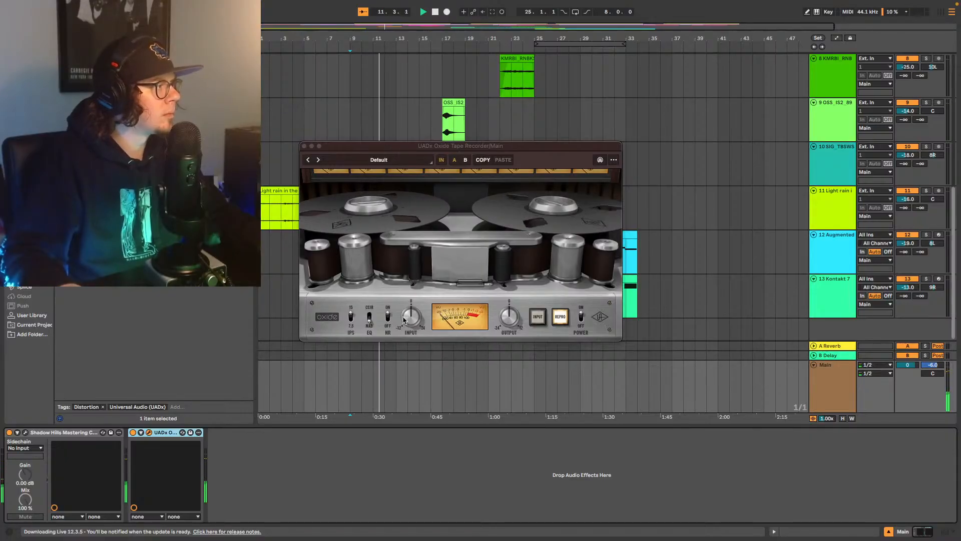
left_click(369, 318)
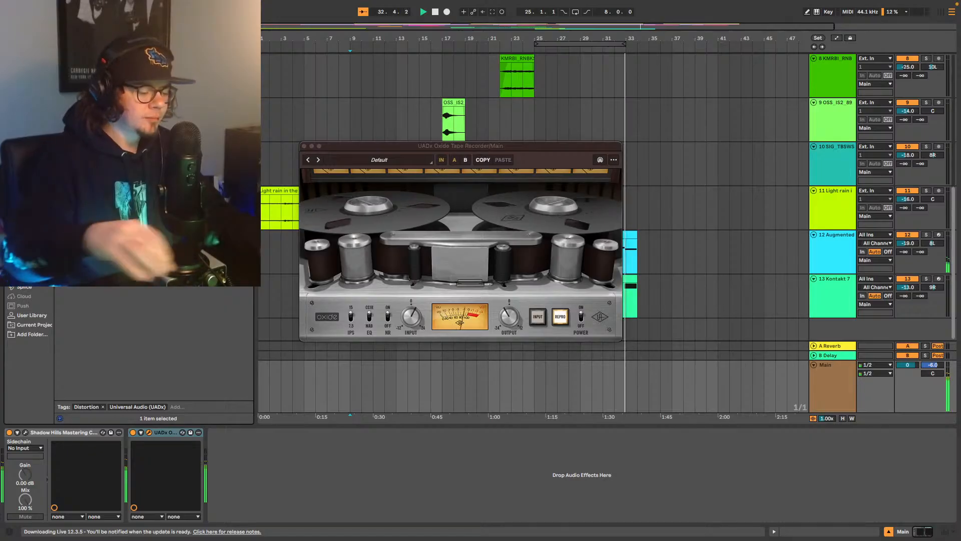
Step: Add Little Radiator after the tape recorder on Main, replay from bar 9 and close the tape recorder's window
type("li")
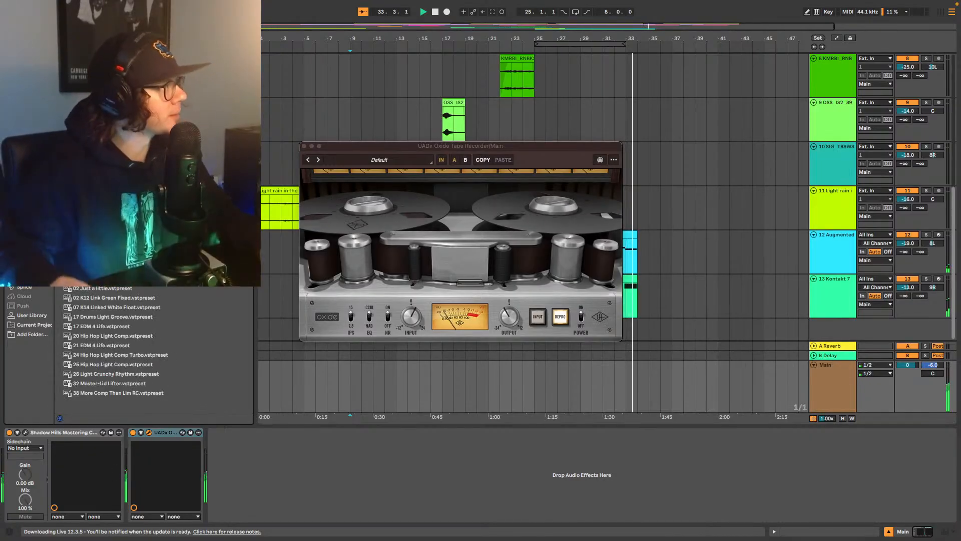
left_click_drag(105, 150, 313, 476)
left_click(351, 48)
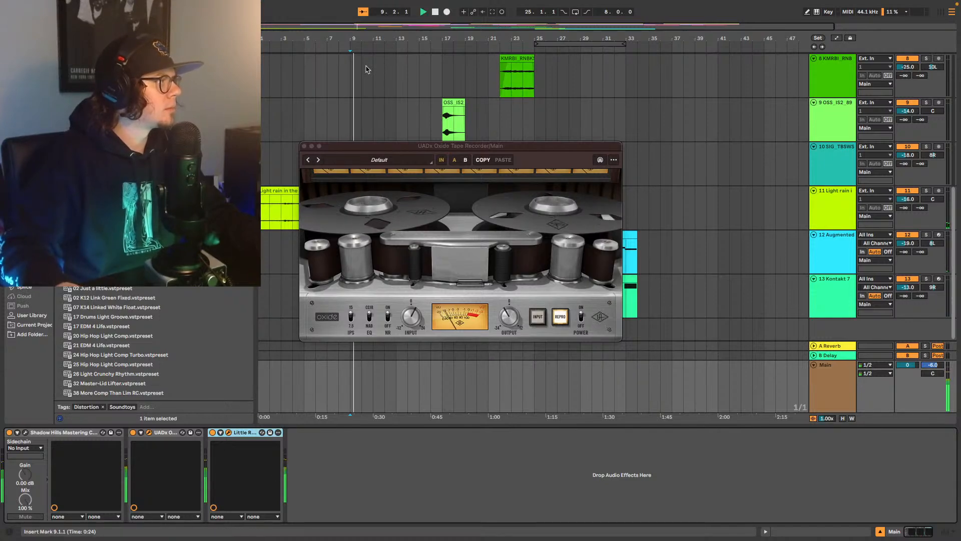
left_click(304, 147)
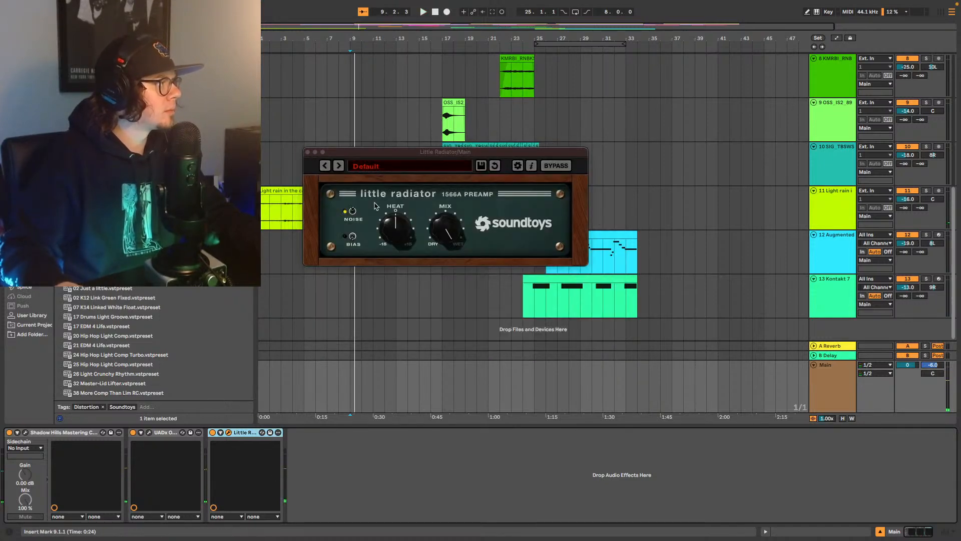
Step: Turn off Little Radiator's noise, lower its mix to fully dry and raise it to between nine and ten o'clock during playback
left_click(353, 212)
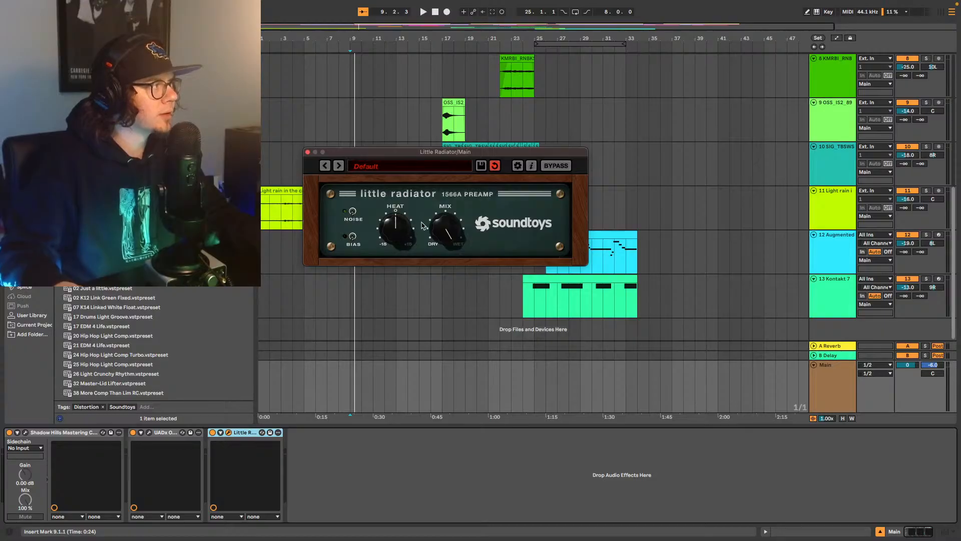
left_click_drag(436, 228, 419, 334)
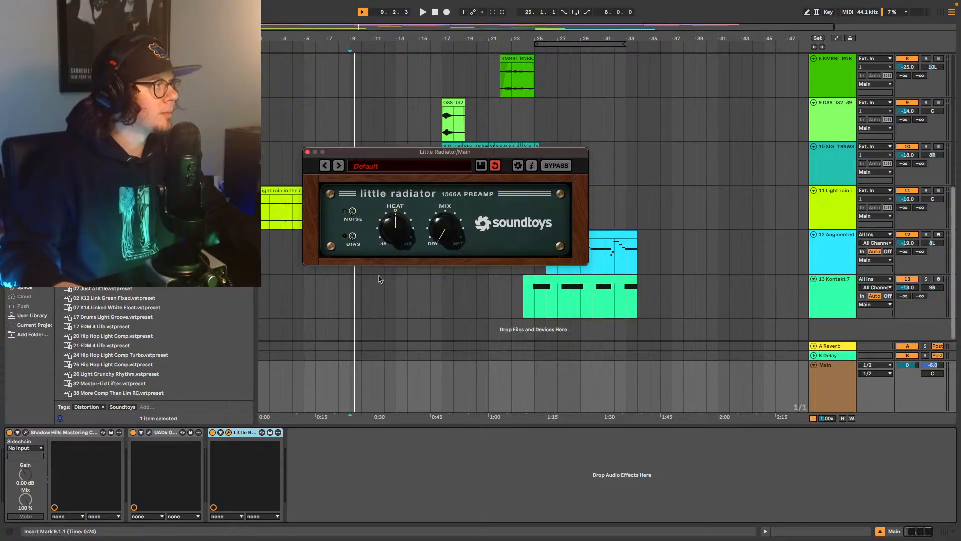
key("space")
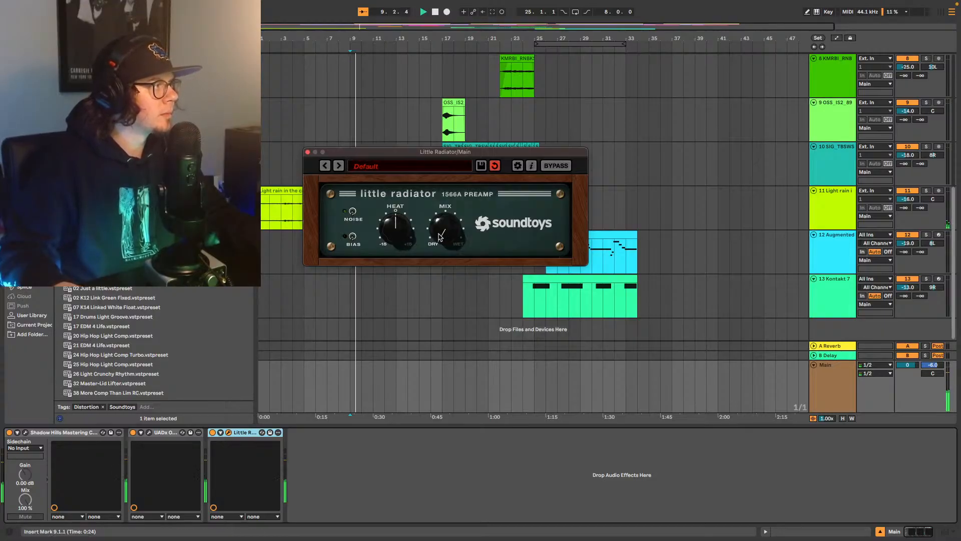
left_click_drag(440, 236, 451, 218)
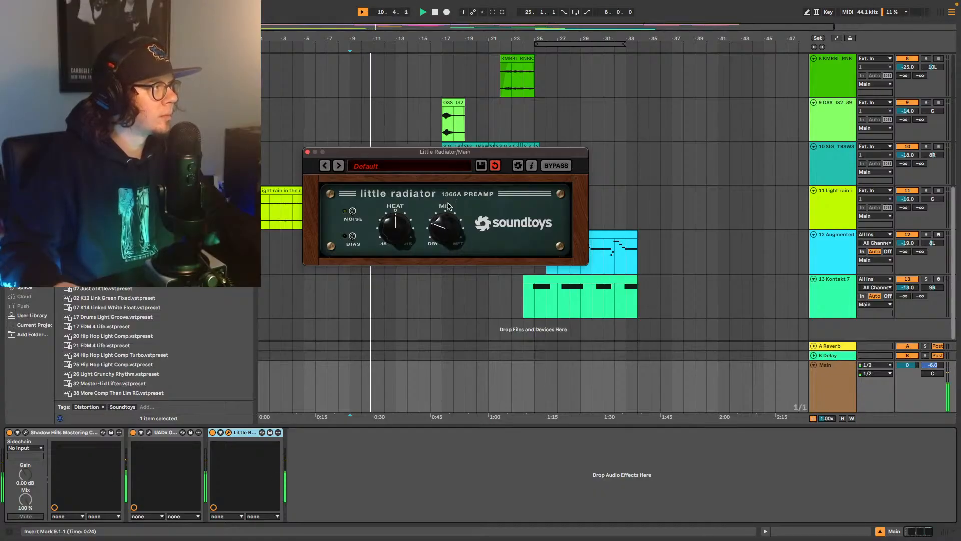
Step: Raise Little Radiator's heat to about one o'clock and fine-tune its mix to about ten o'clock
left_click_drag(404, 224, 405, 218)
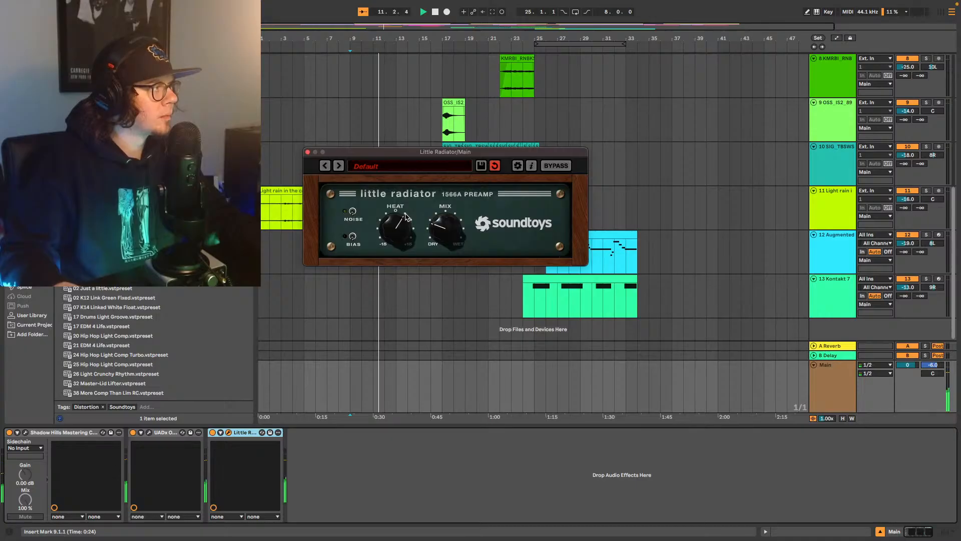
left_click_drag(405, 218, 405, 214)
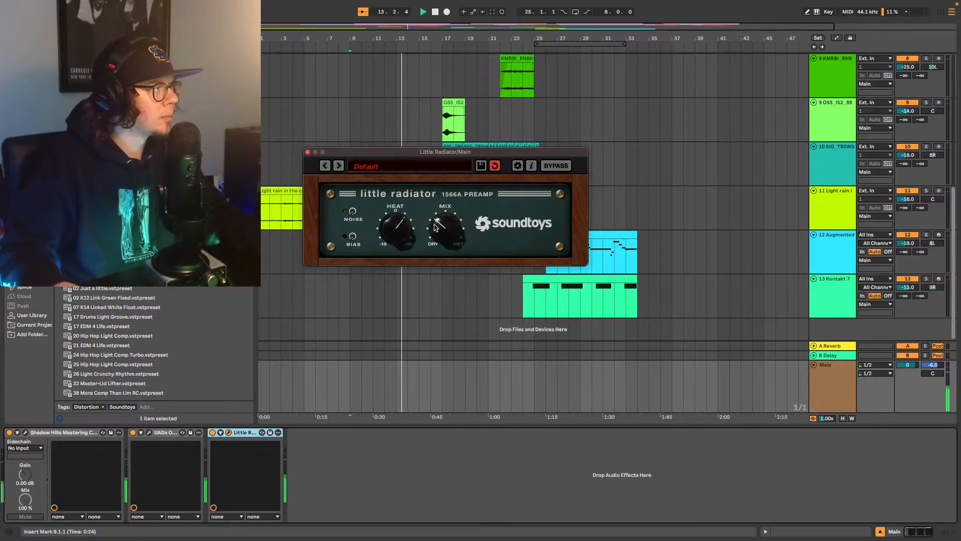
left_click_drag(438, 224, 438, 230)
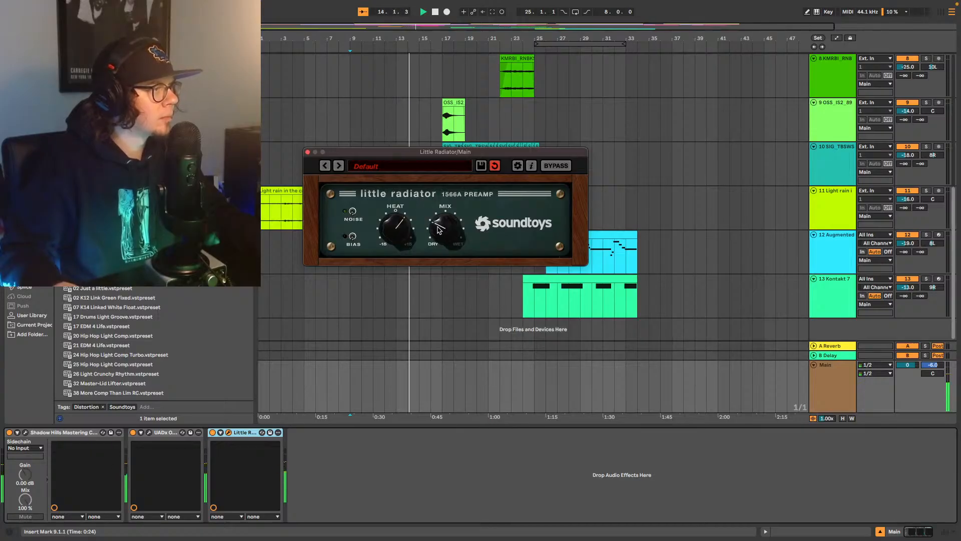
left_click_drag(439, 227, 439, 223)
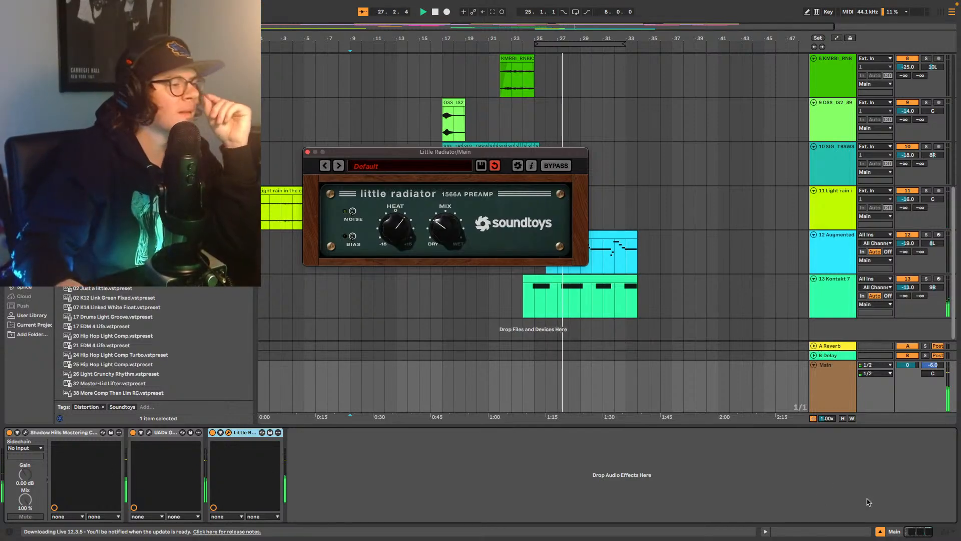
Step: Show the mixer and play the whole arrangement from bar 1 to check the Main track's peak level
left_click(213, 434)
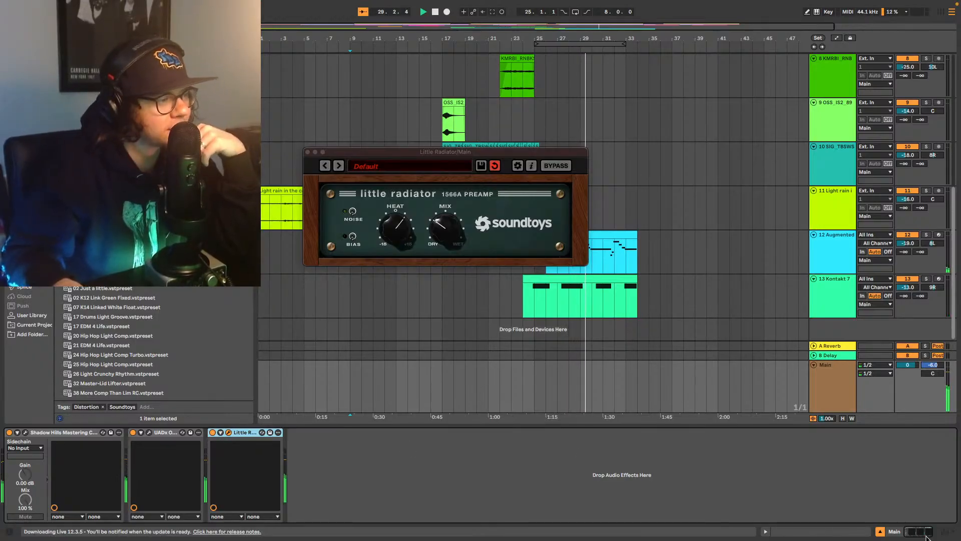
left_click(834, 373)
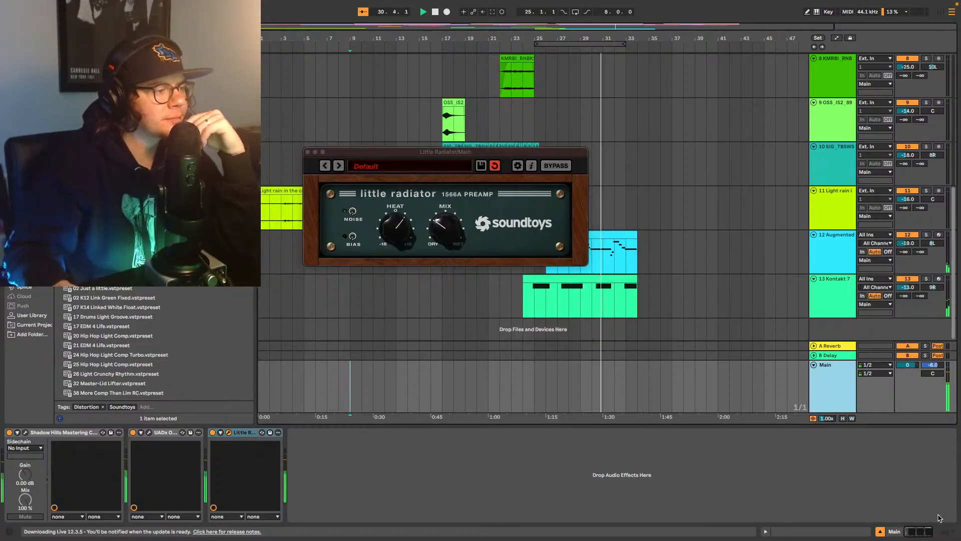
left_click(944, 533)
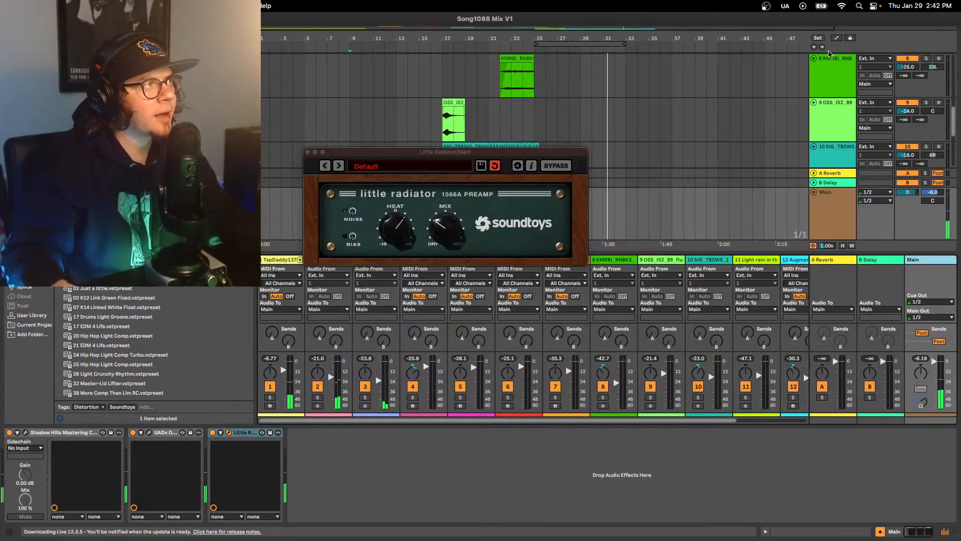
left_click(814, 47)
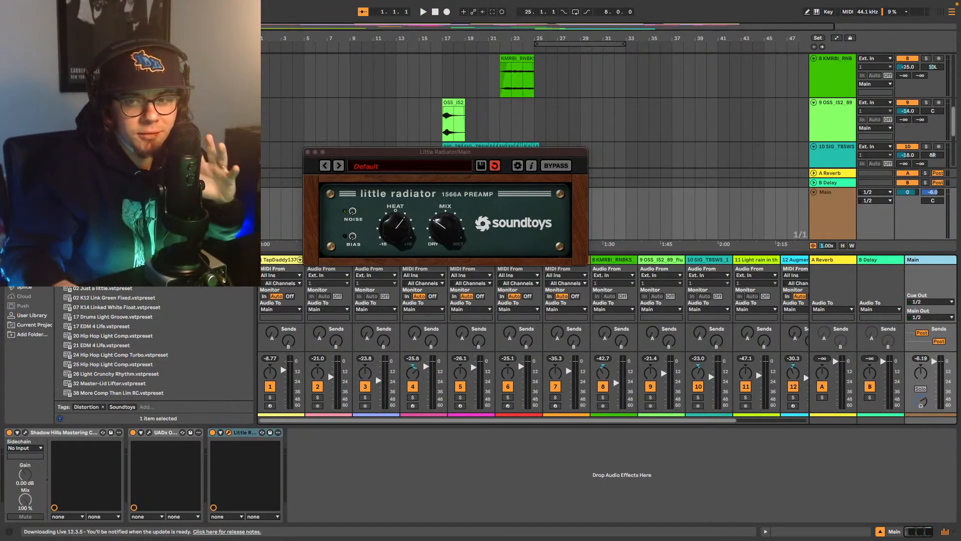
key("space")
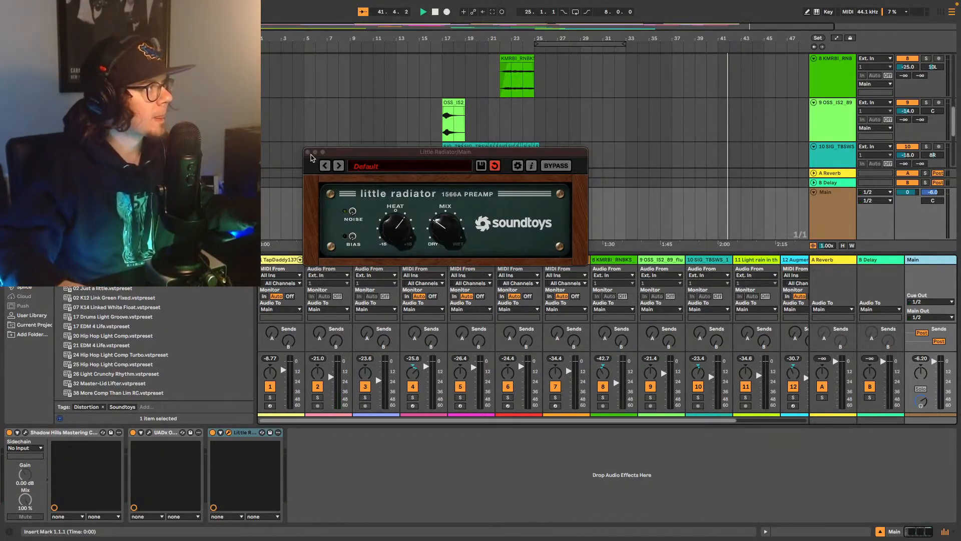
Step: Close the Little Radiator window and add a Utility device at the end of the Main track's effects chain
left_click(308, 151)
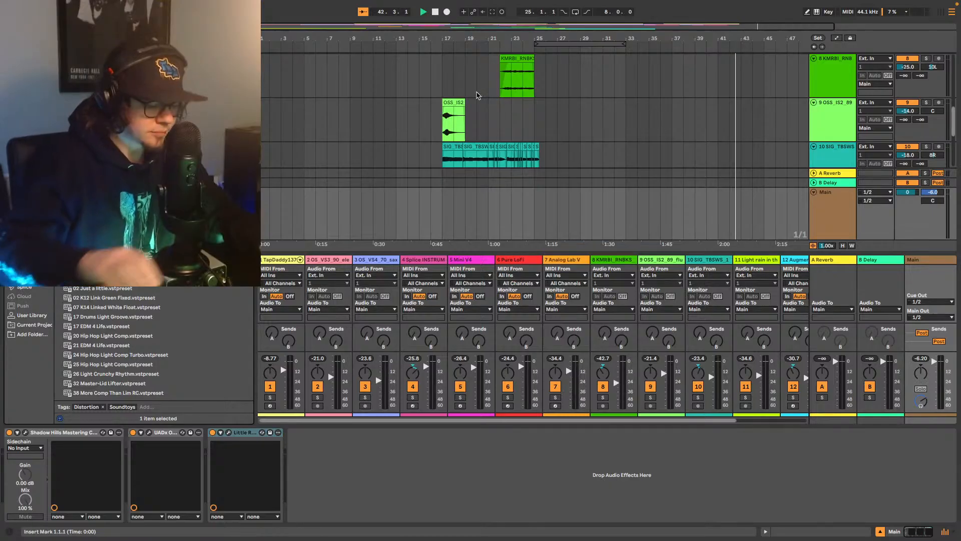
key("super+f")
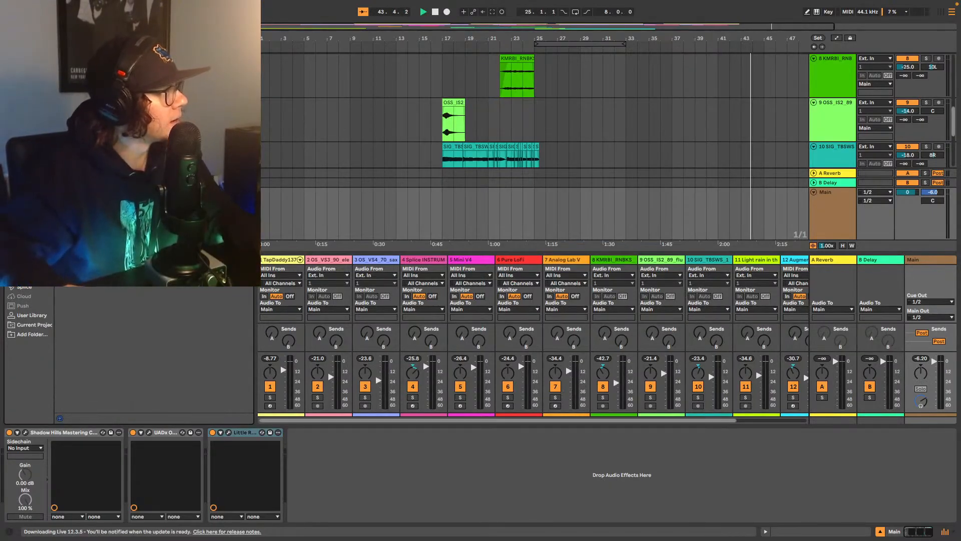
left_click_drag(101, 75, 422, 459)
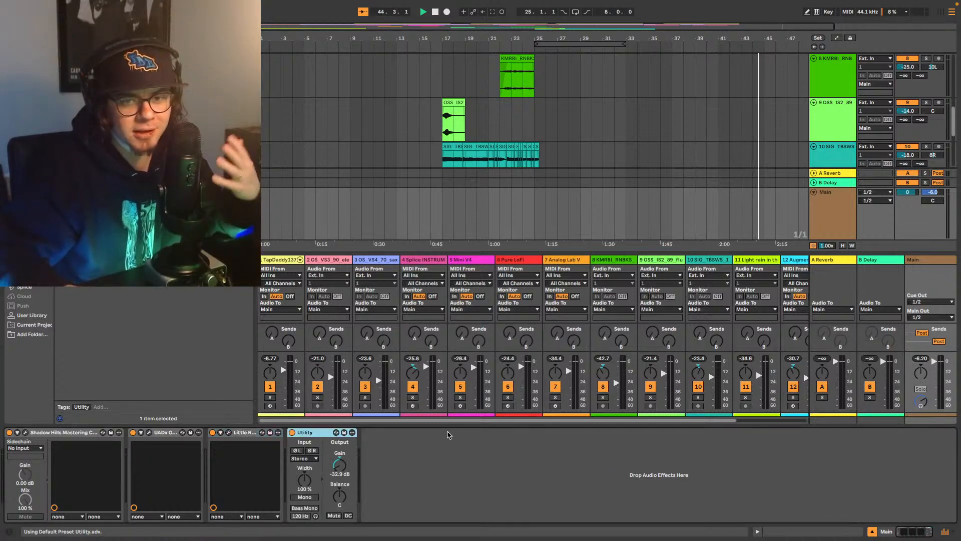
Step: Set the output gain of the Main track's Utility to 6.2 dB
left_click(341, 468)
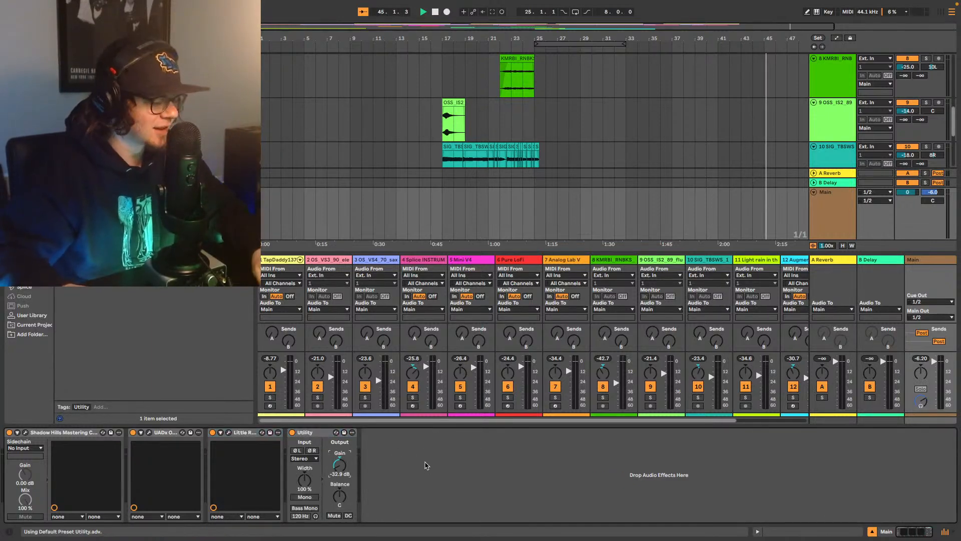
type("6")
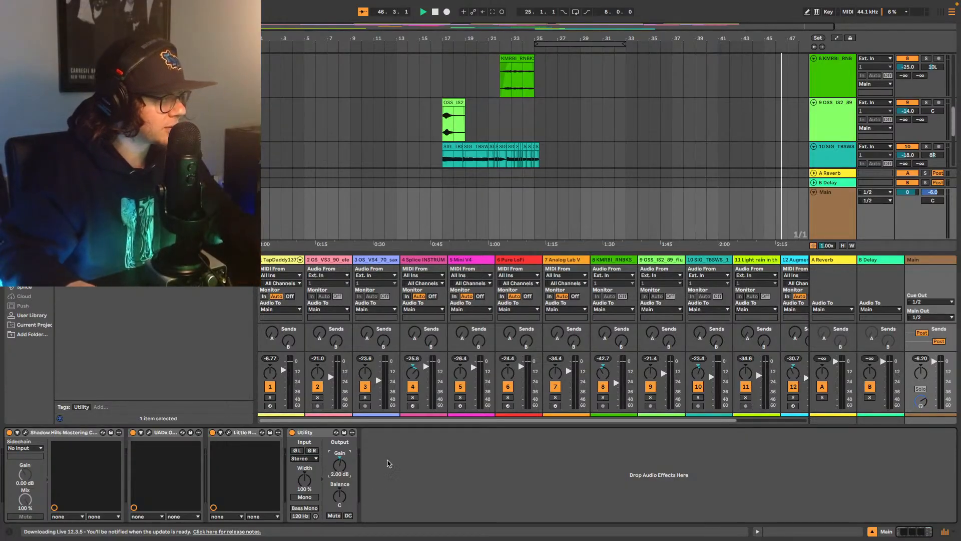
type("6")
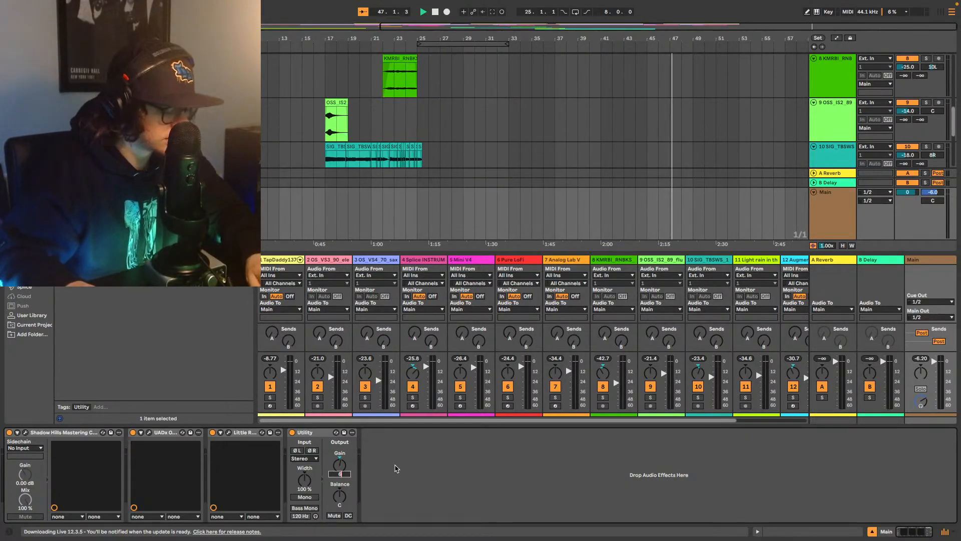
type(".2")
key("Return")
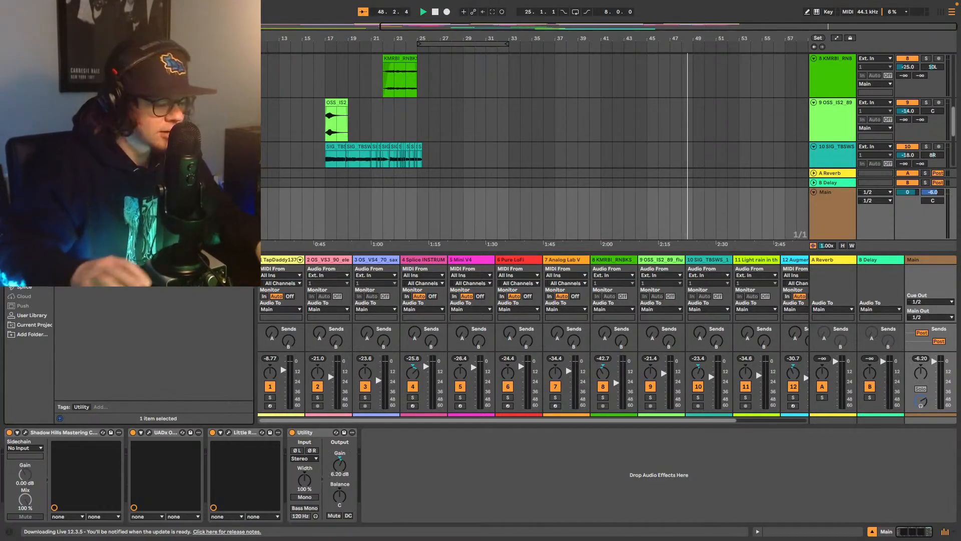
Step: Add a Limiter after the Utility at the end of the Main track's effects chain, and stop playback
key("BackSpace")
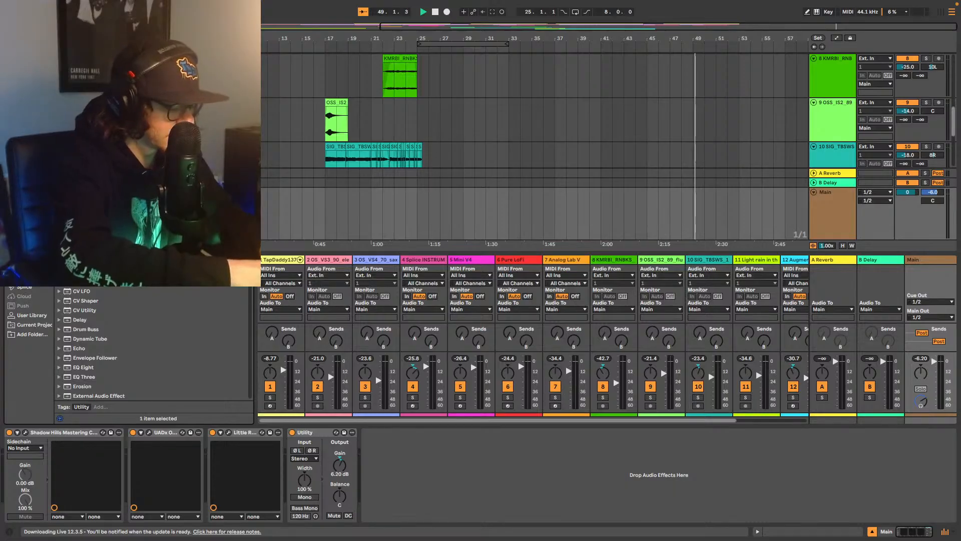
type("lim")
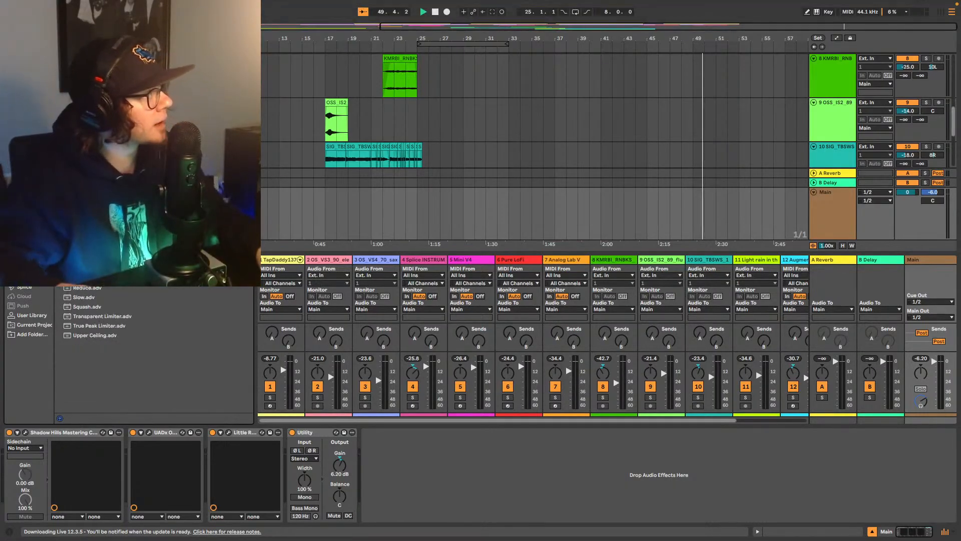
left_click_drag(85, 150, 424, 449)
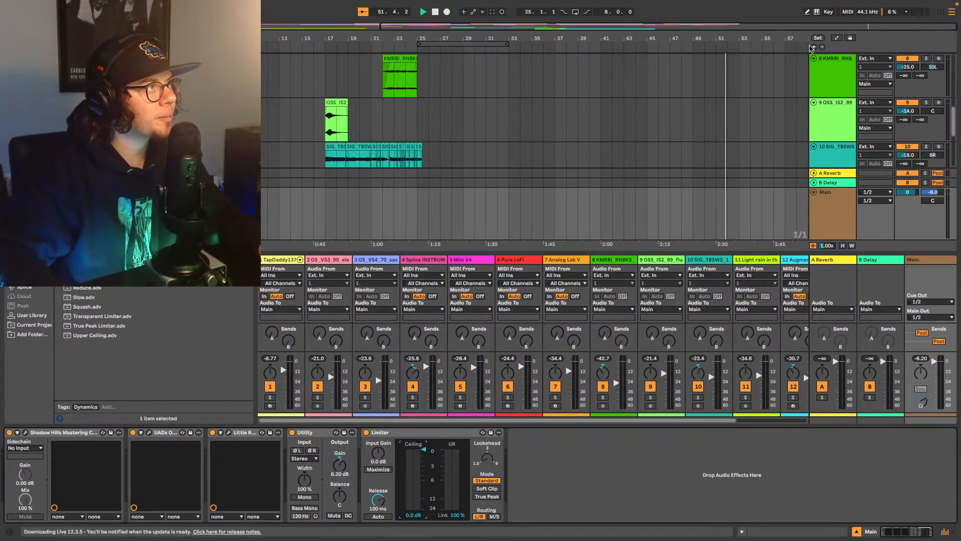
key("space")
Step: Find Youlean Loudness Meter 2 in the browser, add it after the Main track's Limiter, and move its window clear of the browser
key("super+f")
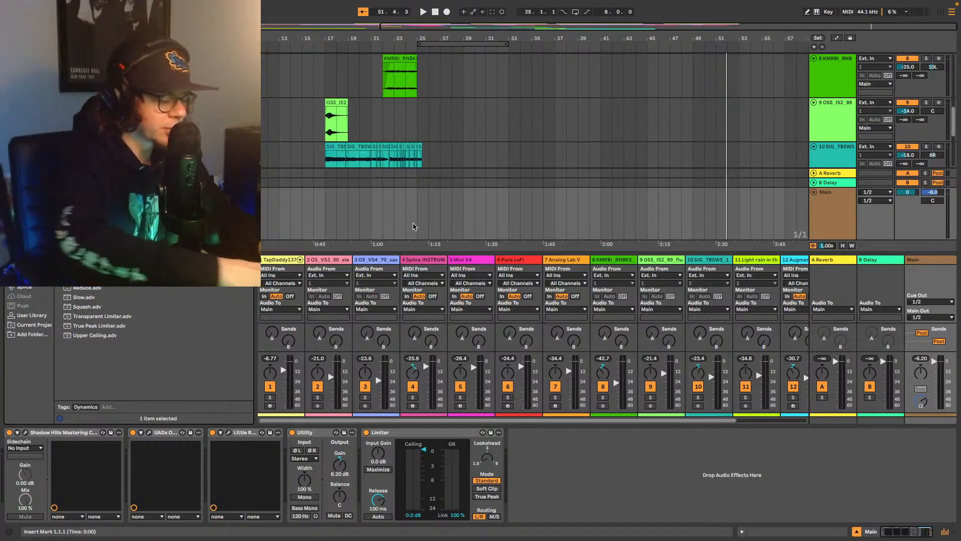
type("you")
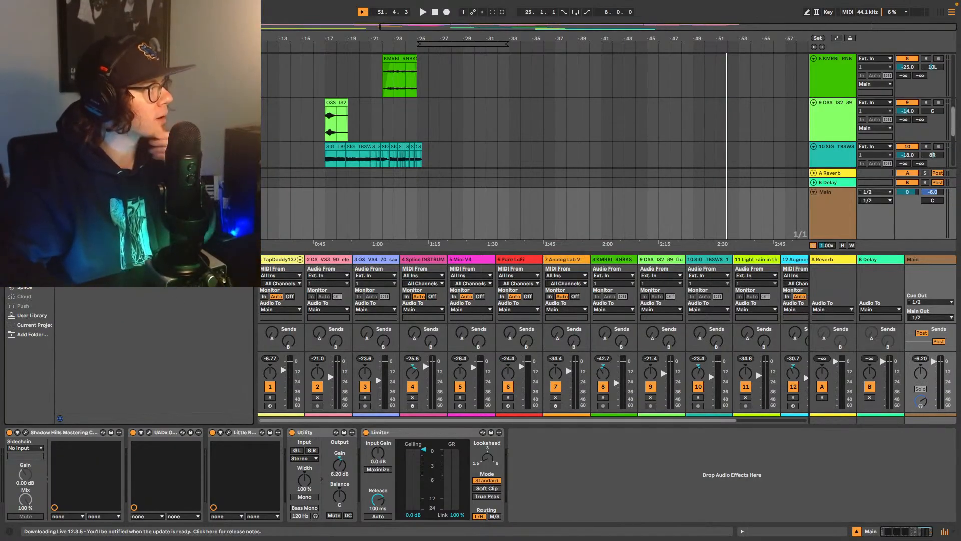
left_click(36, 314)
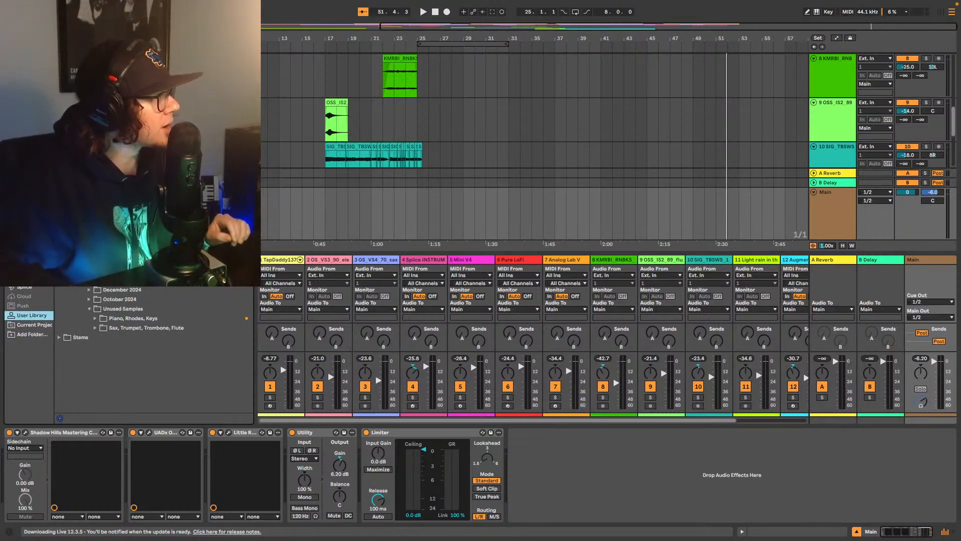
left_click(24, 207)
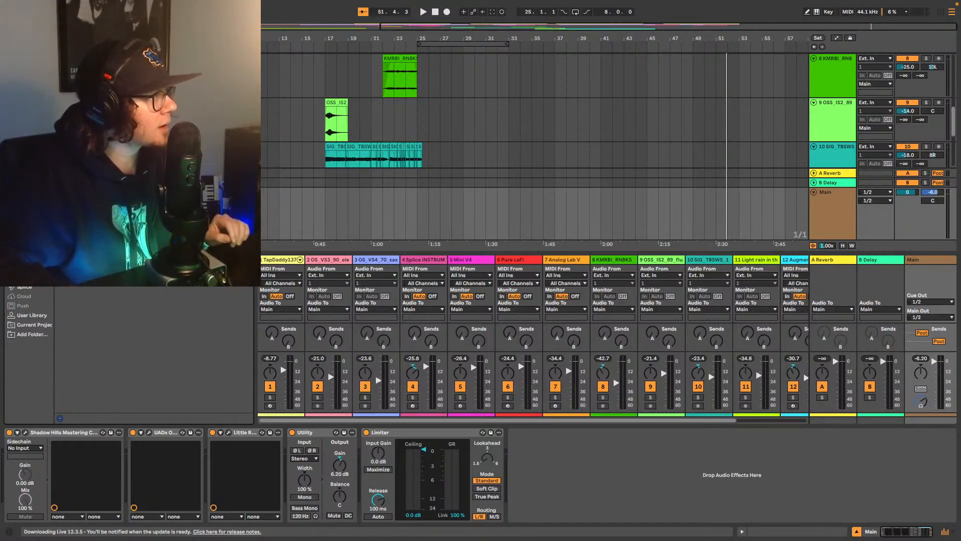
left_click_drag(278, 270, 580, 490)
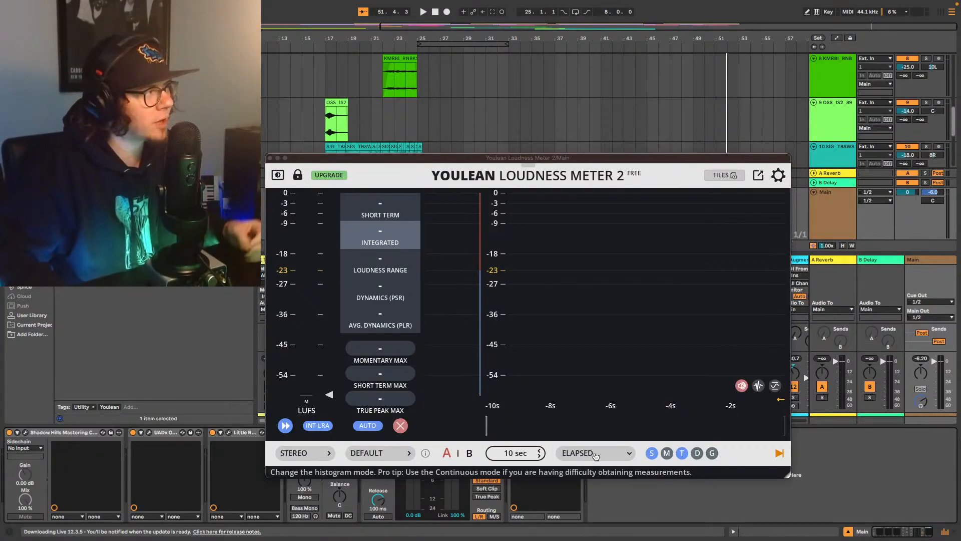
left_click_drag(534, 161, 631, 101)
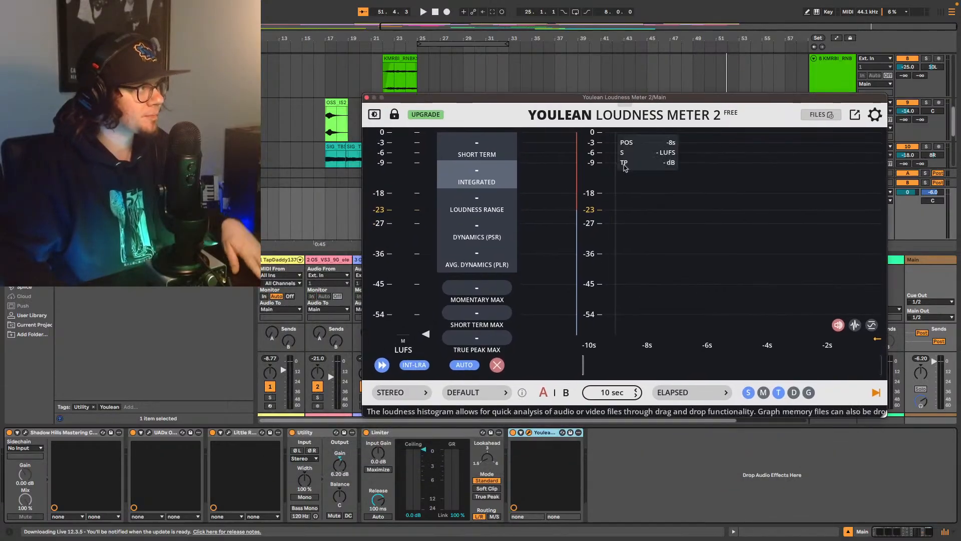
Step: Play the whole arrangement from bar 1 to measure its integrated loudness and true peak, and close the loudness meter window
left_click(815, 48)
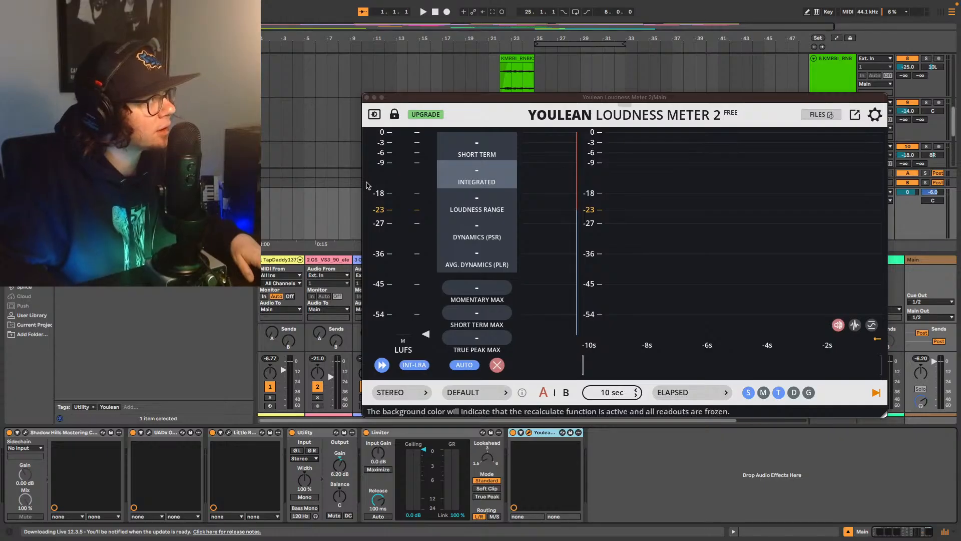
key("space")
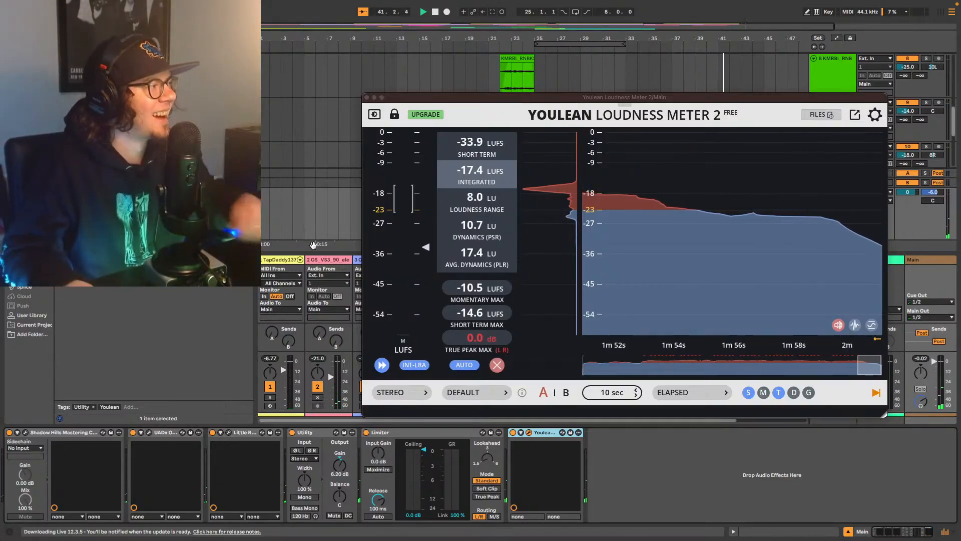
left_click(365, 101)
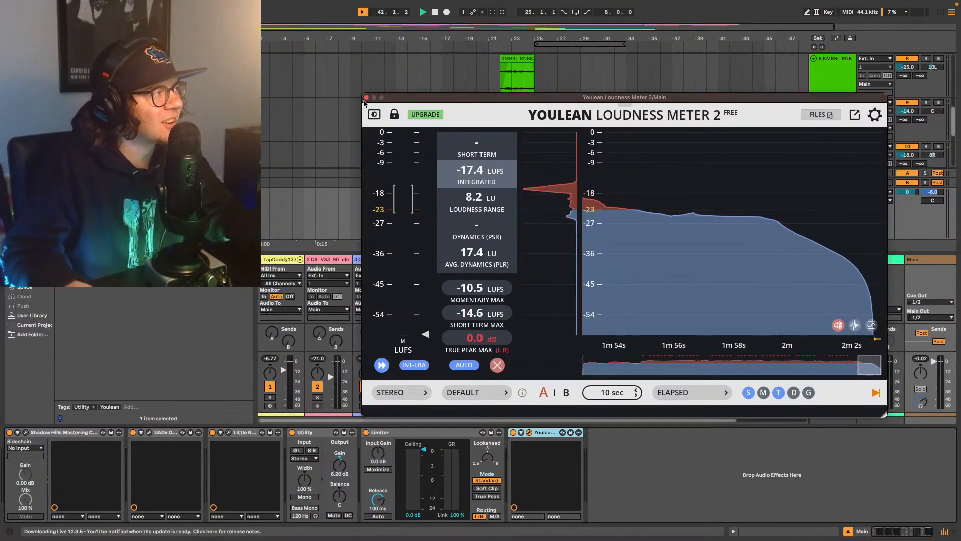
left_click(366, 97)
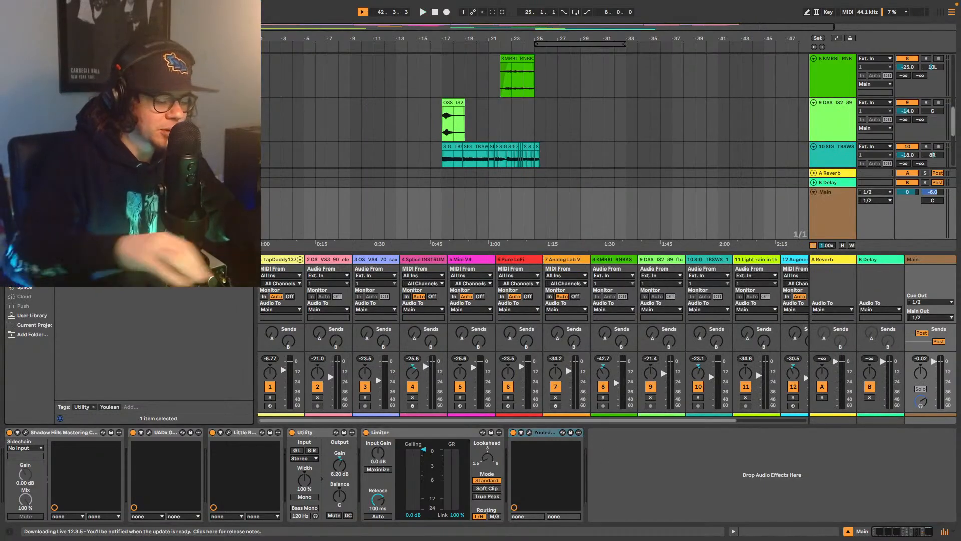
Step: Add Ozone 9 Elements to the Main track between the Limiter and the Youlean Loudness Meter
key("super+f")
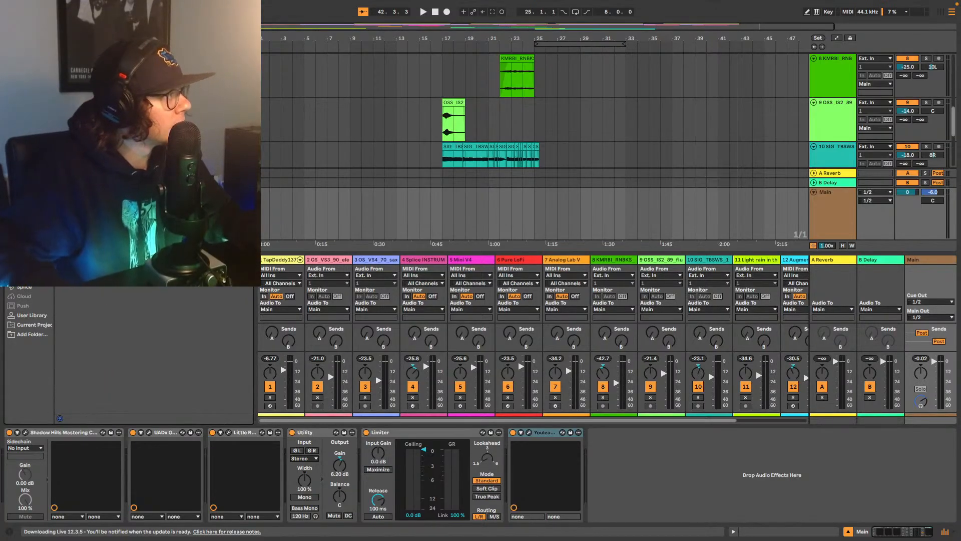
left_click_drag(95, 66, 497, 452)
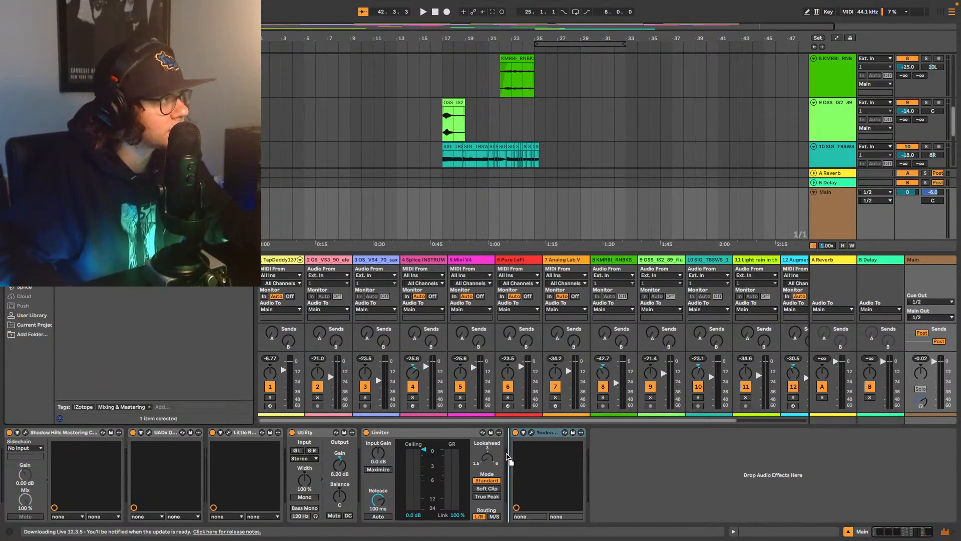
left_click_drag(505, 453, 506, 454)
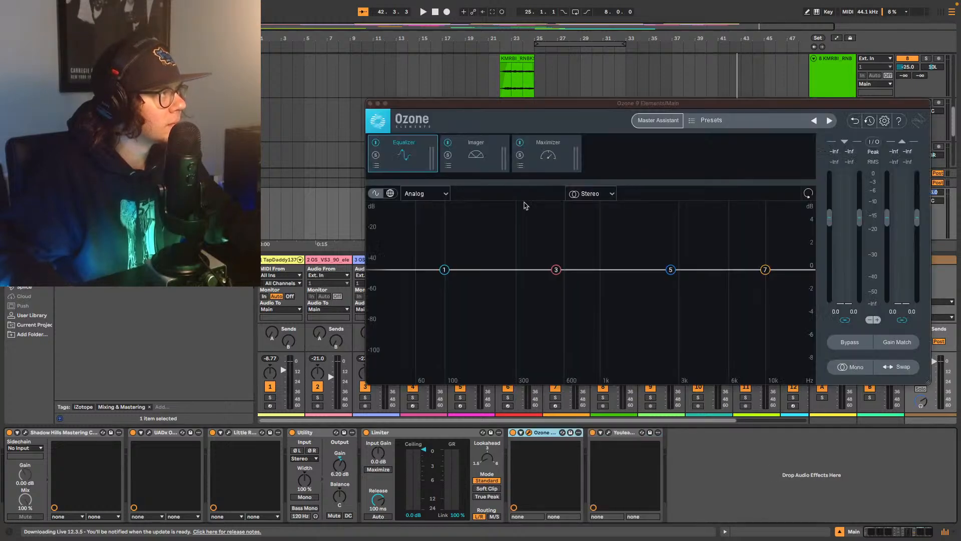
Step: Play the arrangement from bar 20 and look through the tracks to find a loud section for mastering analysis
scroll(489, 75, "up", 5)
scroll(490, 75, "up", 5)
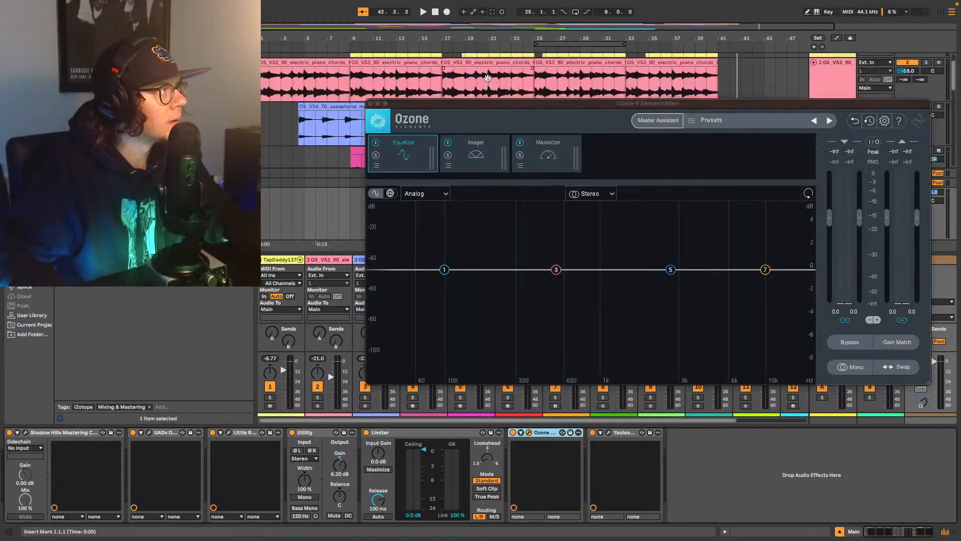
left_click(478, 71)
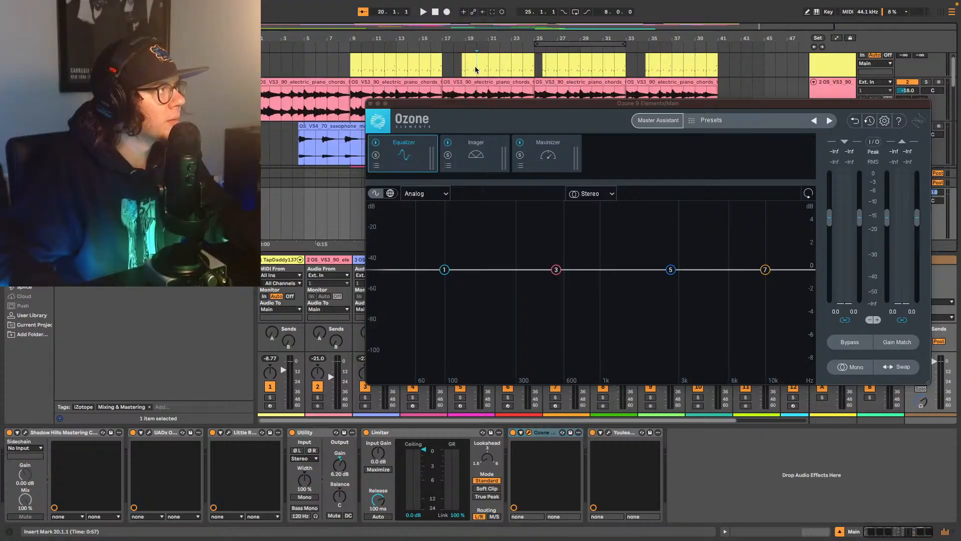
key("space")
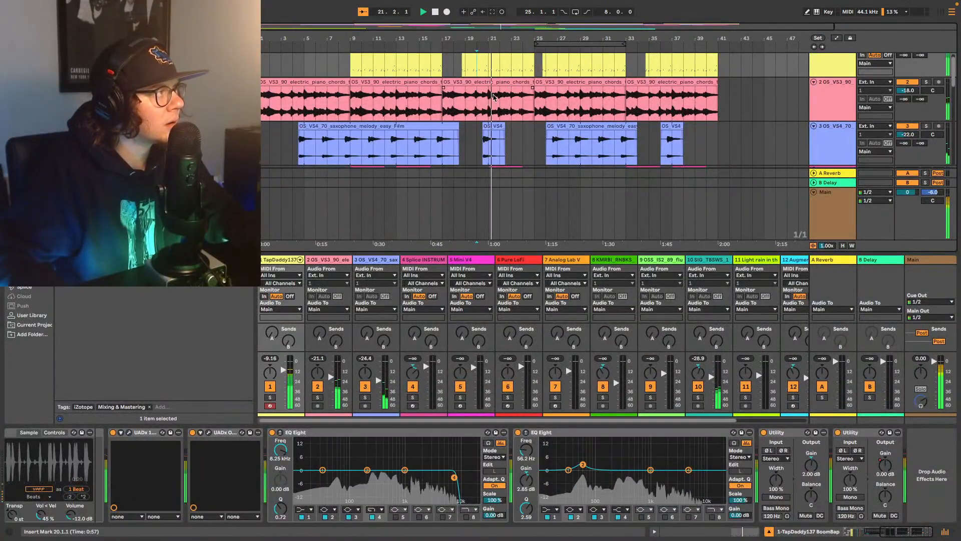
scroll(492, 95, "down", 5)
scroll(493, 97, "up", 2)
scroll(493, 98, "down", 3)
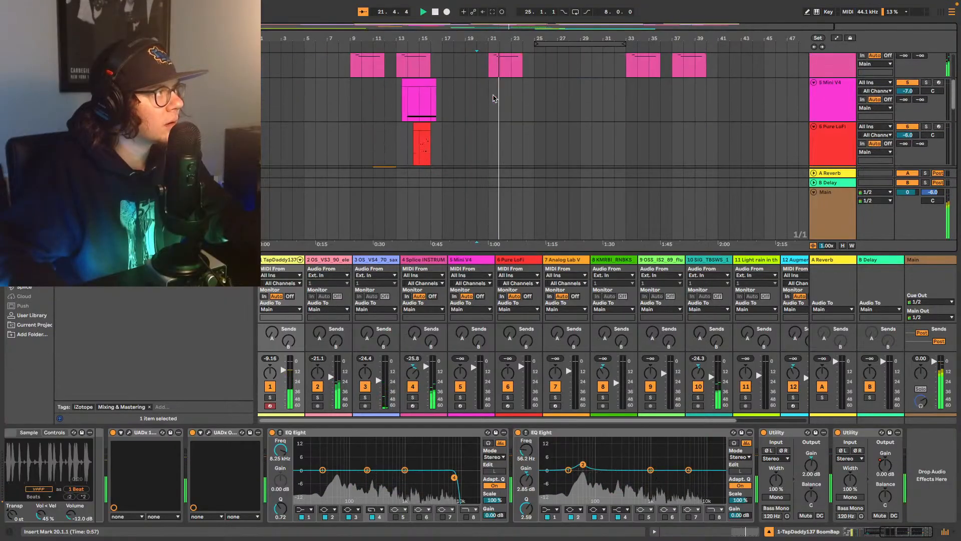
scroll(493, 99, "up", 6)
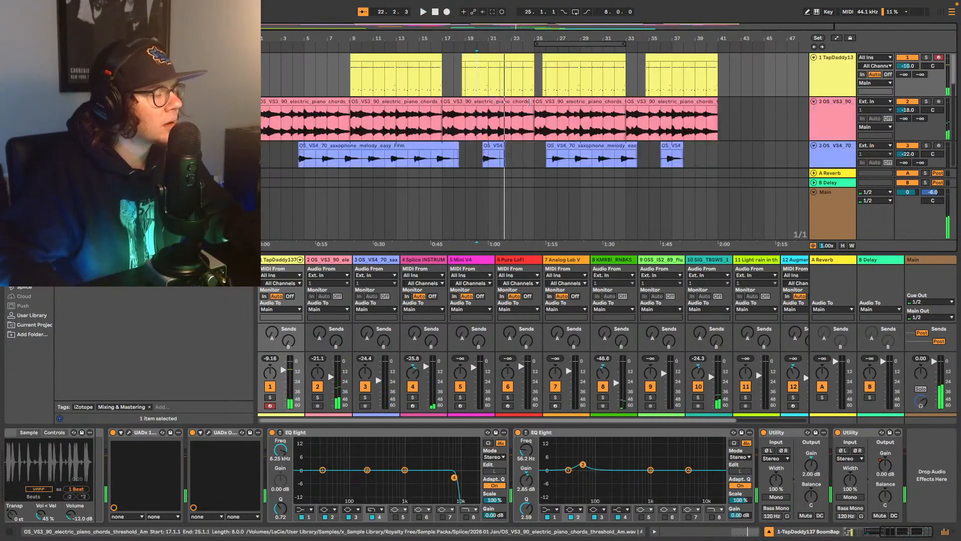
Step: Run Ozone's Master Assistant at Medium intensity for Streaming on the section from bar 22, and accept its suggested settings
left_click(835, 218)
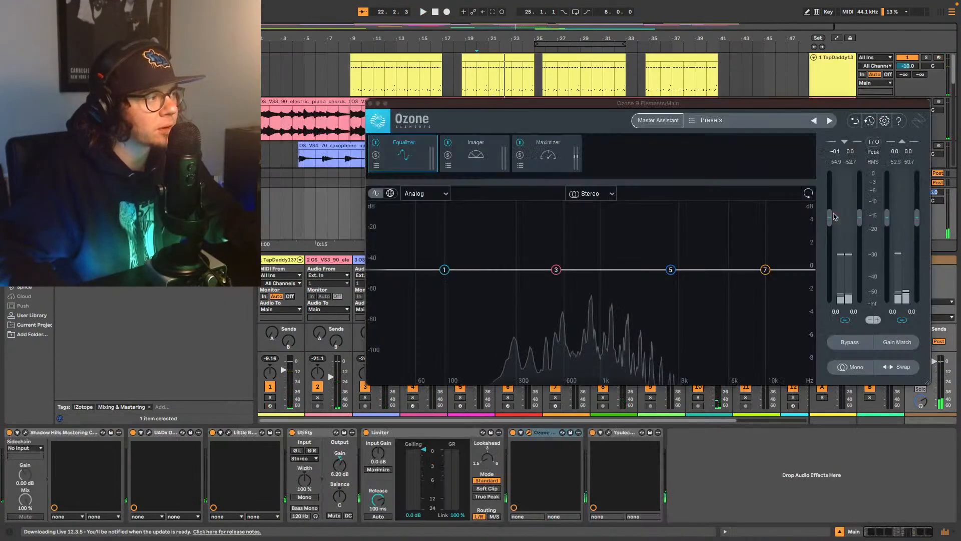
left_click(655, 123)
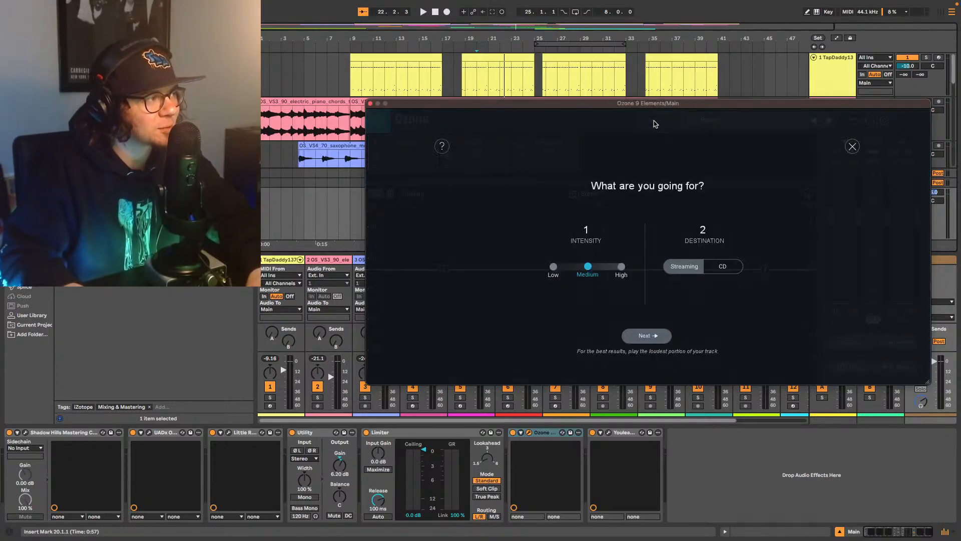
left_click(651, 336)
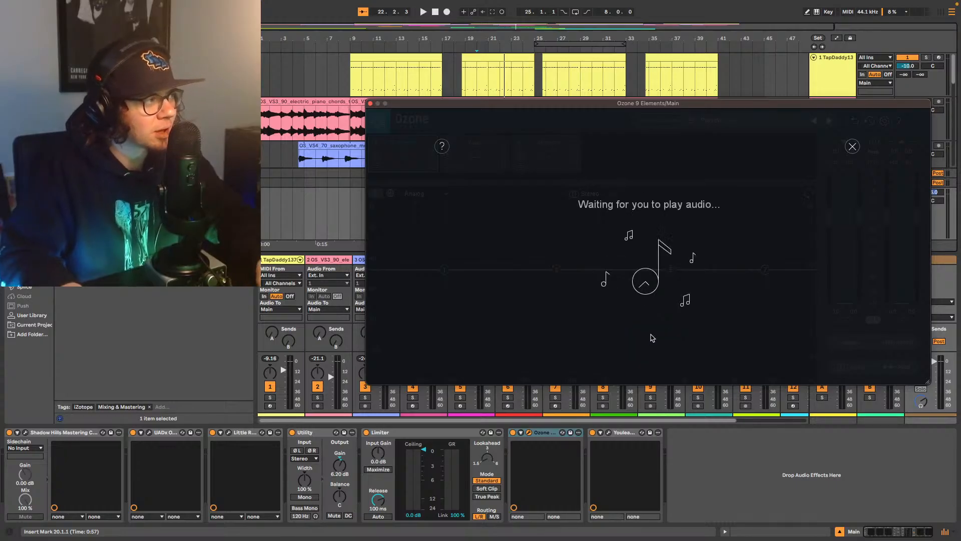
key("space")
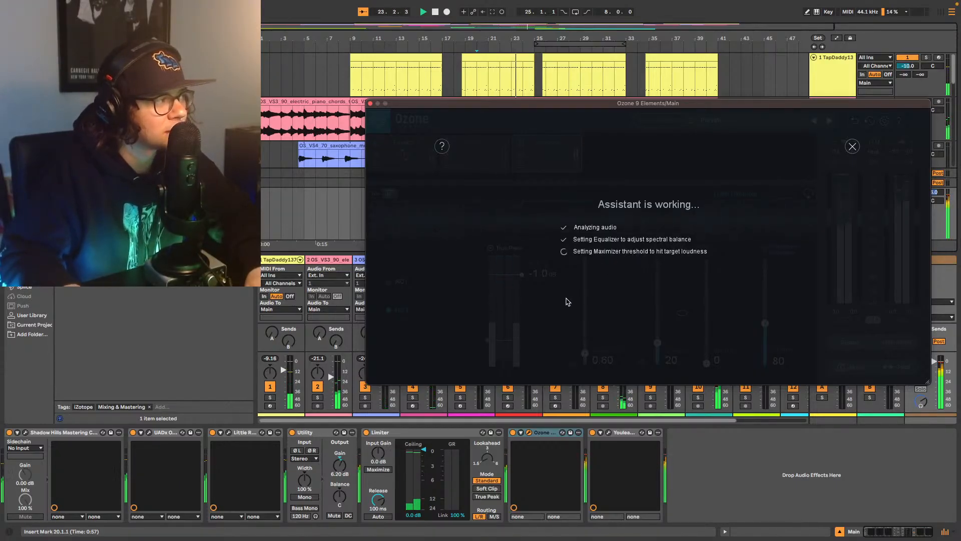
left_click(631, 324)
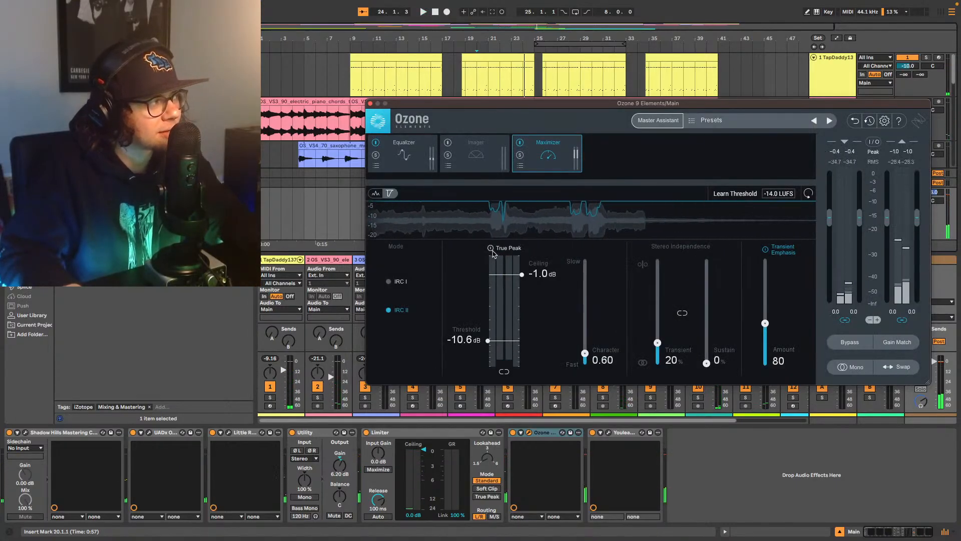
Step: Enable True Peak in Ozone's Maximizer, set its ceiling to 0.0 dB and readjust the threshold
left_click_drag(524, 275, 522, 256)
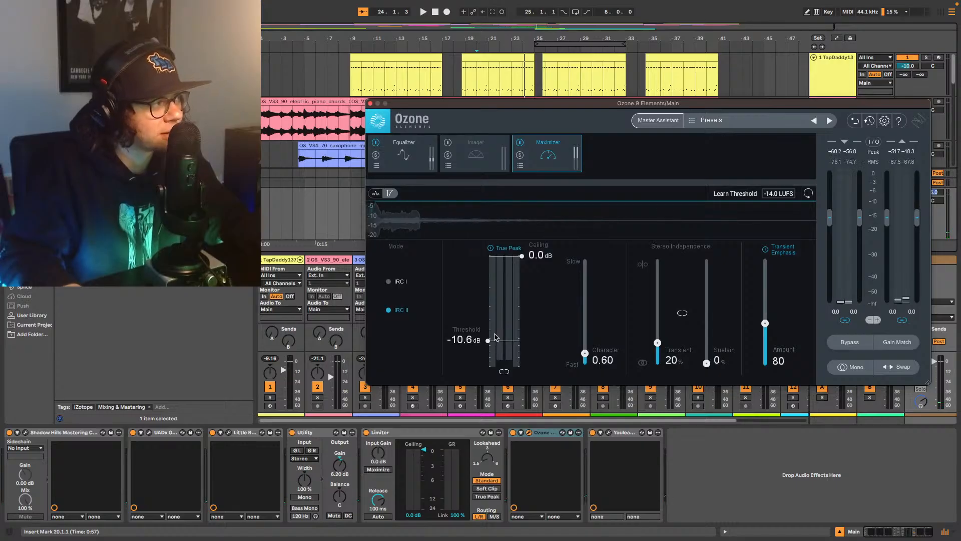
left_click_drag(490, 315, 489, 321)
Step: While playing from bar 20, set Ozone's Equalizer high shelf to 0.7 dB at 9666 Hz and low shelf to -0.7 dB at 97 Hz
left_click(396, 144)
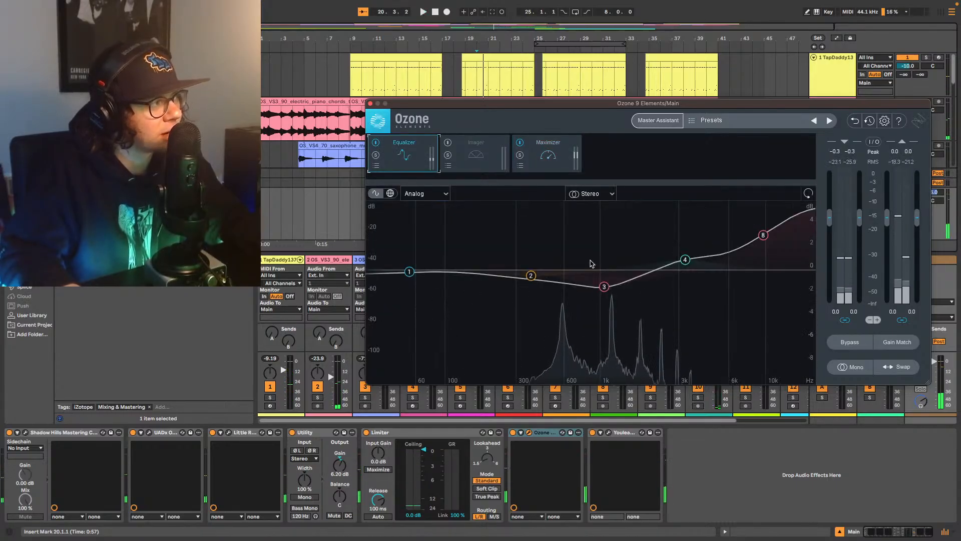
key("space")
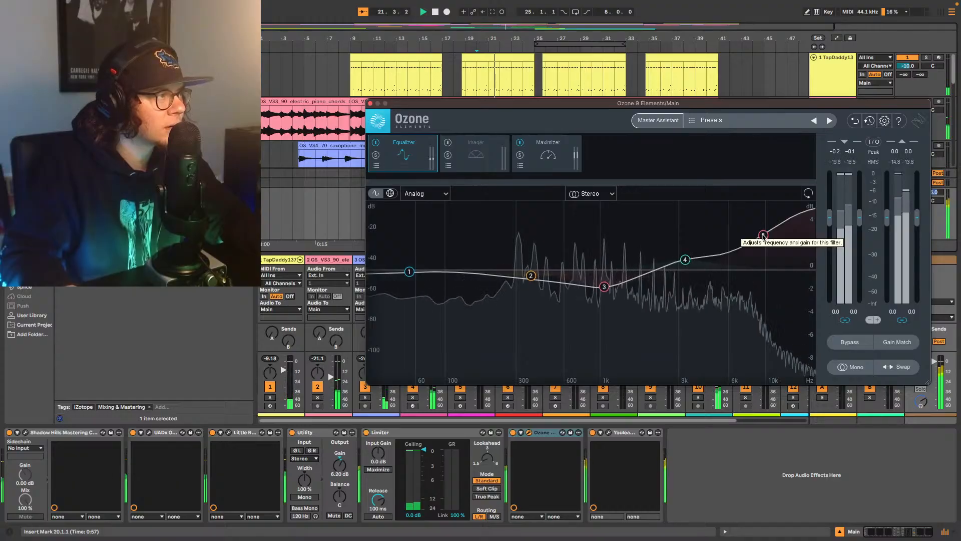
left_click_drag(763, 234, 763, 264)
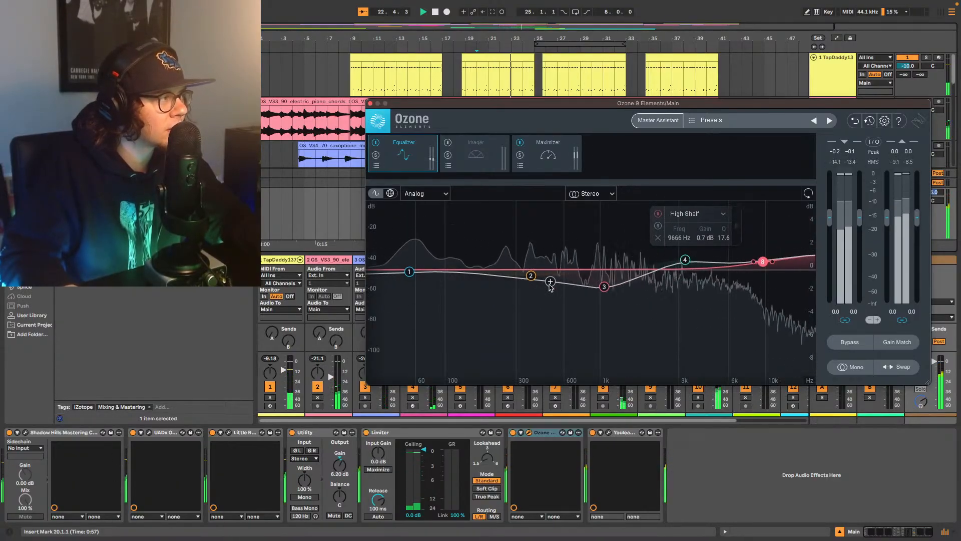
left_click(411, 272)
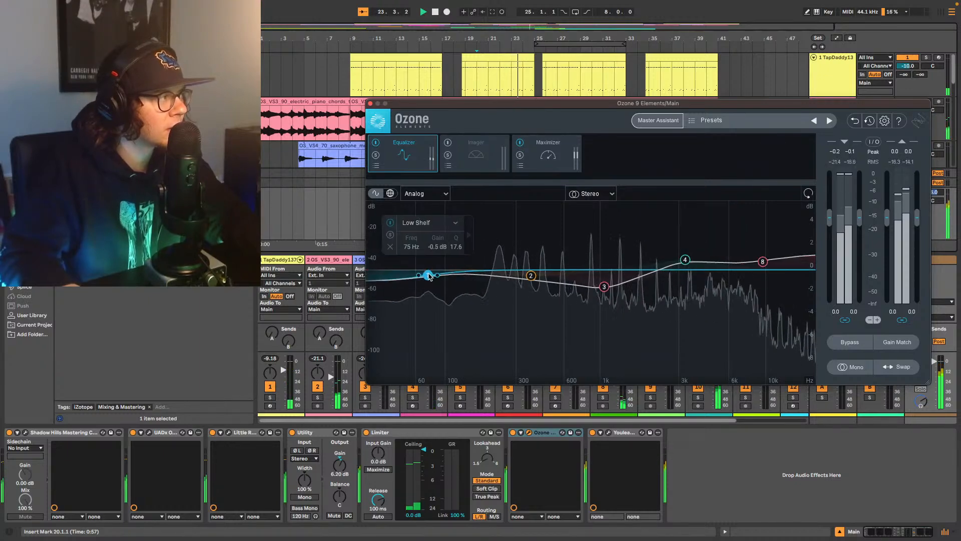
left_click_drag(429, 276, 446, 279)
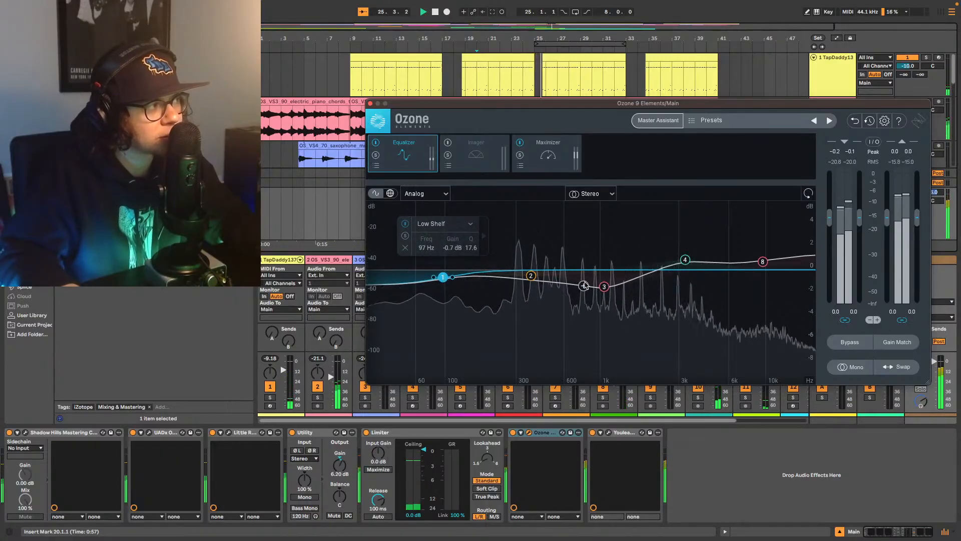
Step: Move Equalizer band 3 slightly higher in frequency with a deeper cut, and set band 2 to -1.2 dB at 507 Hz
left_click(605, 286)
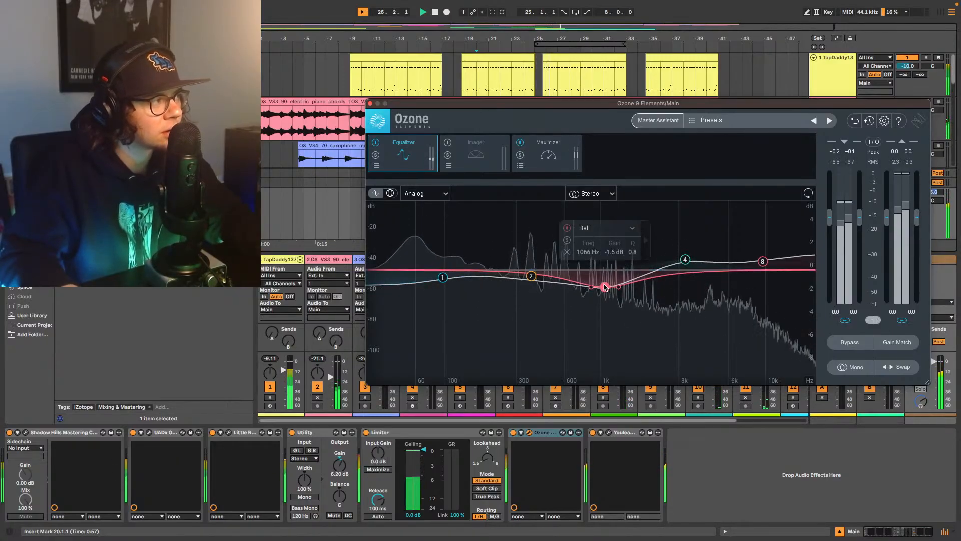
left_click(531, 276)
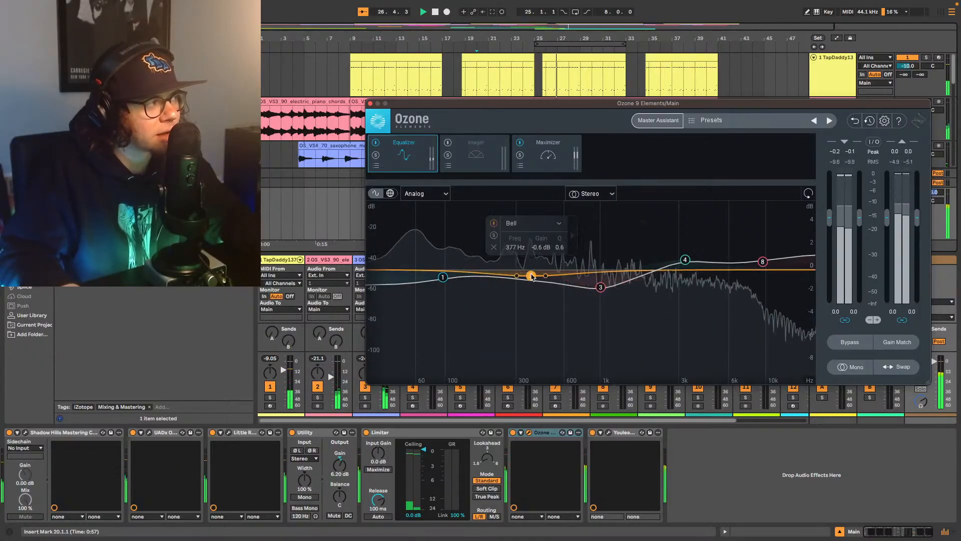
left_click_drag(601, 287, 614, 290)
left_click_drag(536, 281, 551, 283)
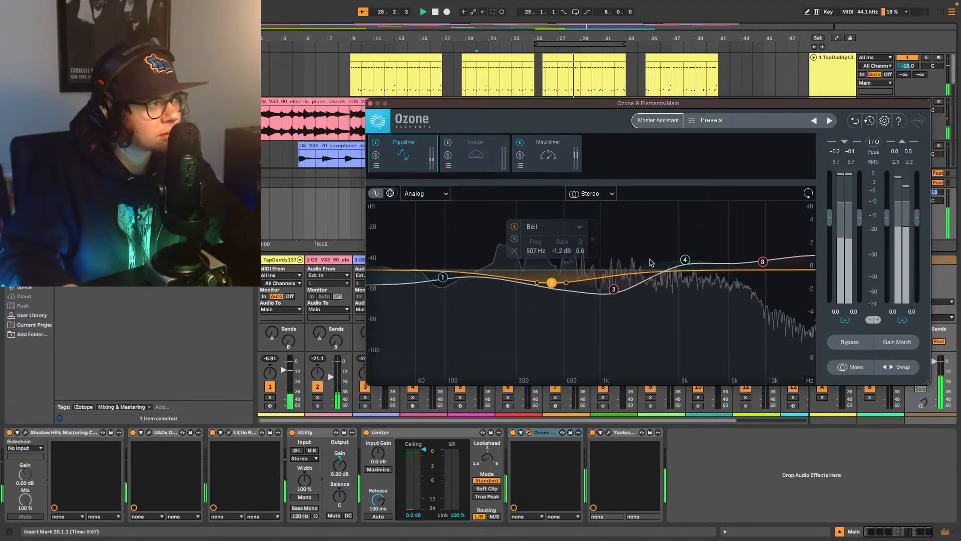
Step: In Ozone's Equalizer, slightly reduce band 3's cut, set band 4 to about 0.9 dB at 3295 Hz and the high shelf to 0.7 dB at 6838 Hz
left_click(613, 290)
left_click(684, 260)
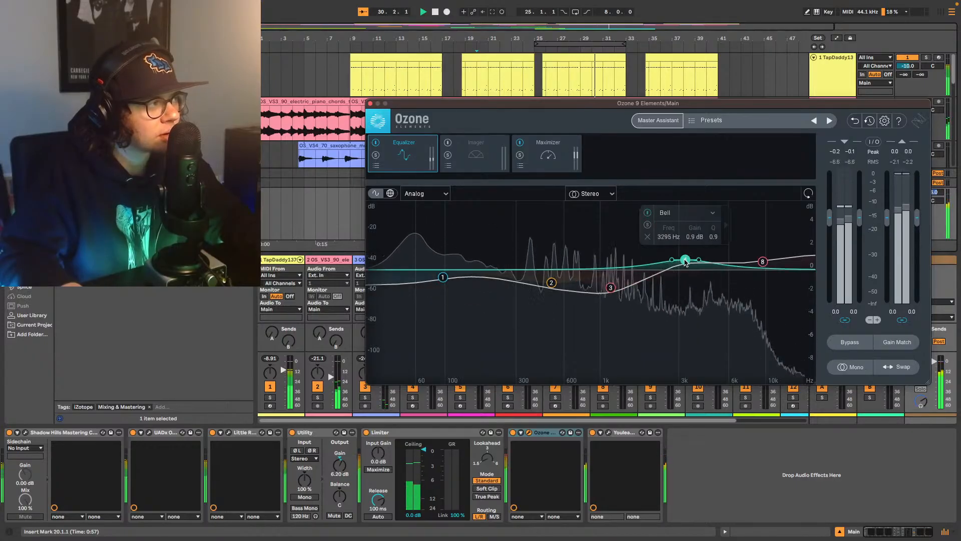
left_click_drag(763, 263, 740, 267)
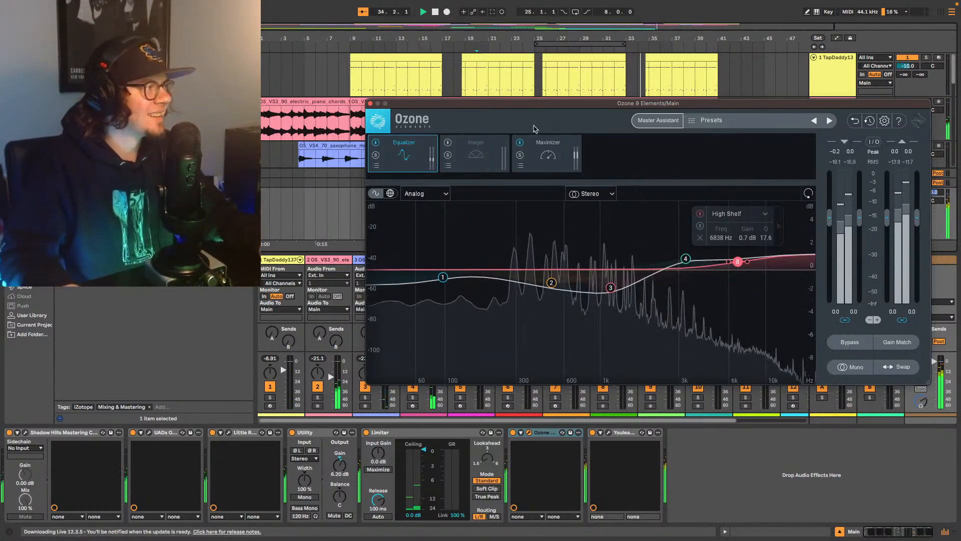
key("space")
key("space")
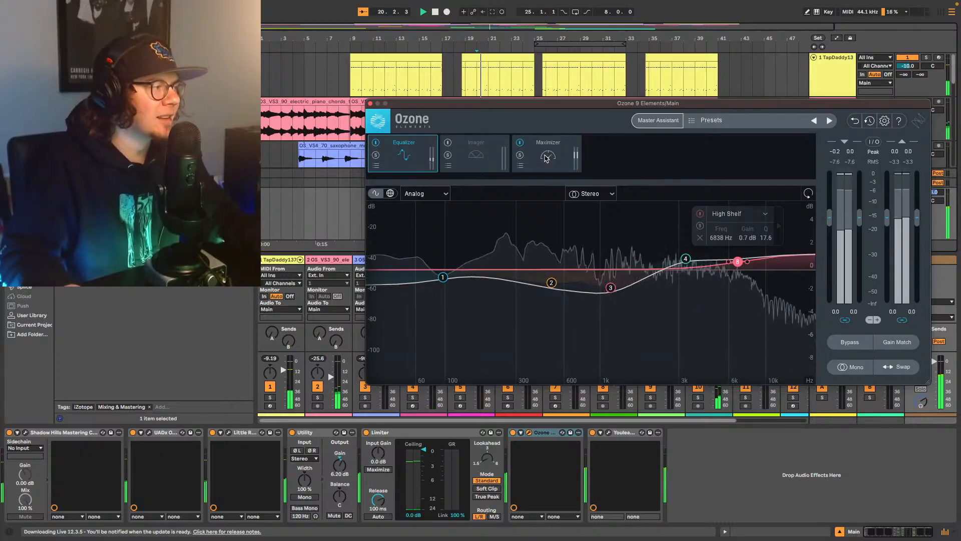
Step: Set Ozone's Maximizer threshold to -6.2 dB and play the track to check its loudness in Youlean Loudness Meter
left_click(547, 156)
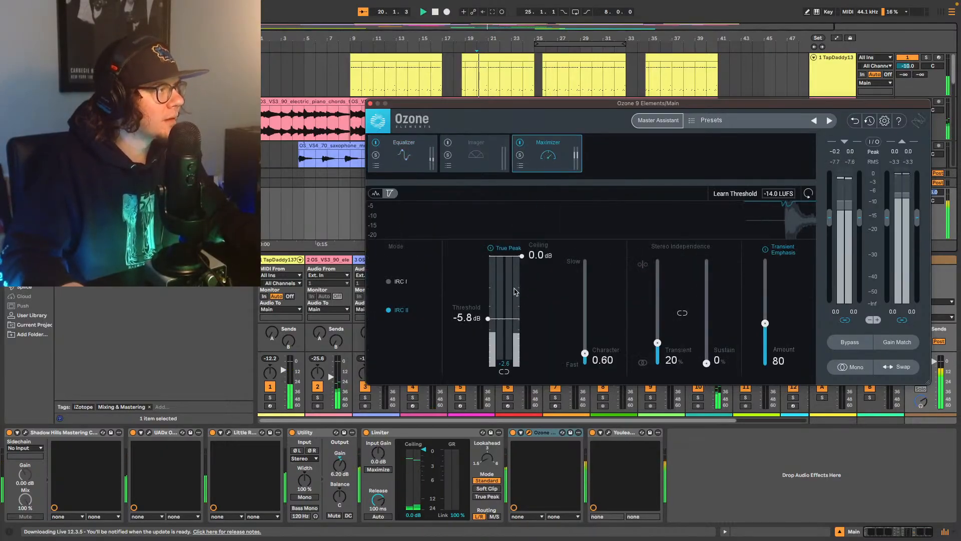
left_click_drag(489, 321, 495, 320)
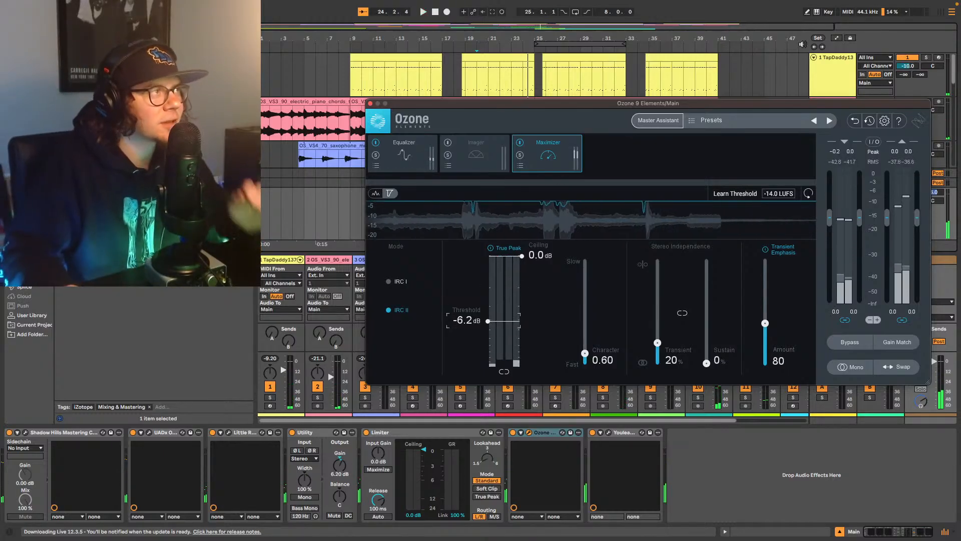
left_click(814, 48)
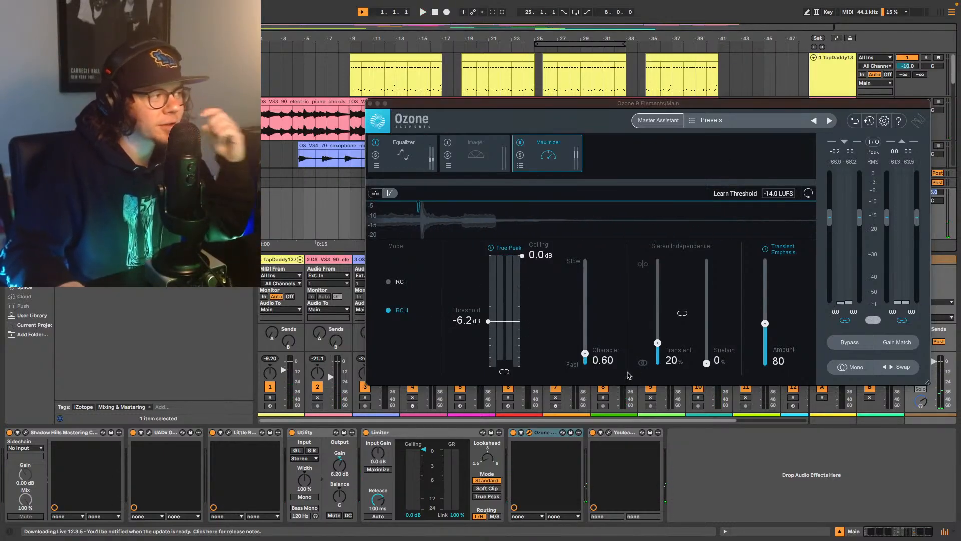
left_click(609, 433)
key("space")
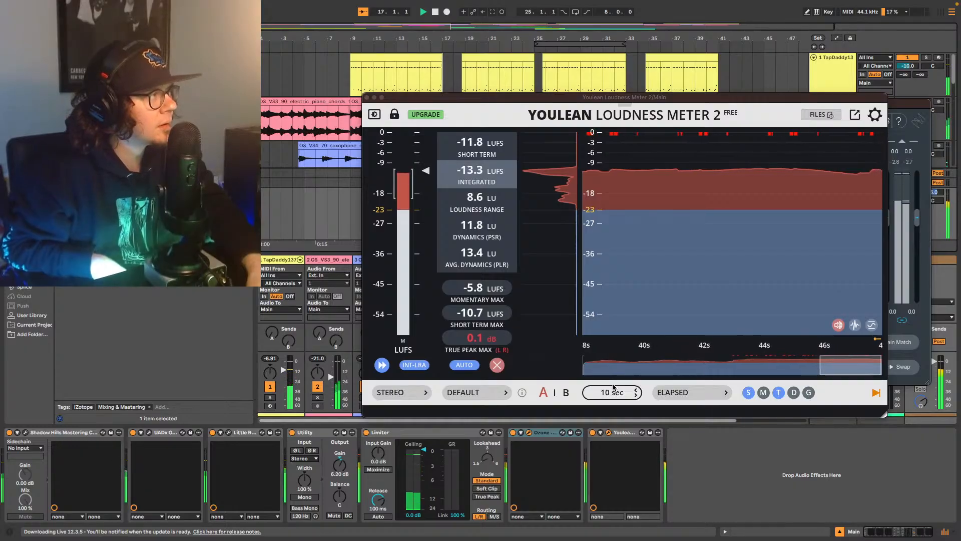
Step: Set Ozone's Maximizer threshold to -5.0 dB while listening from bar 9
left_click(927, 101)
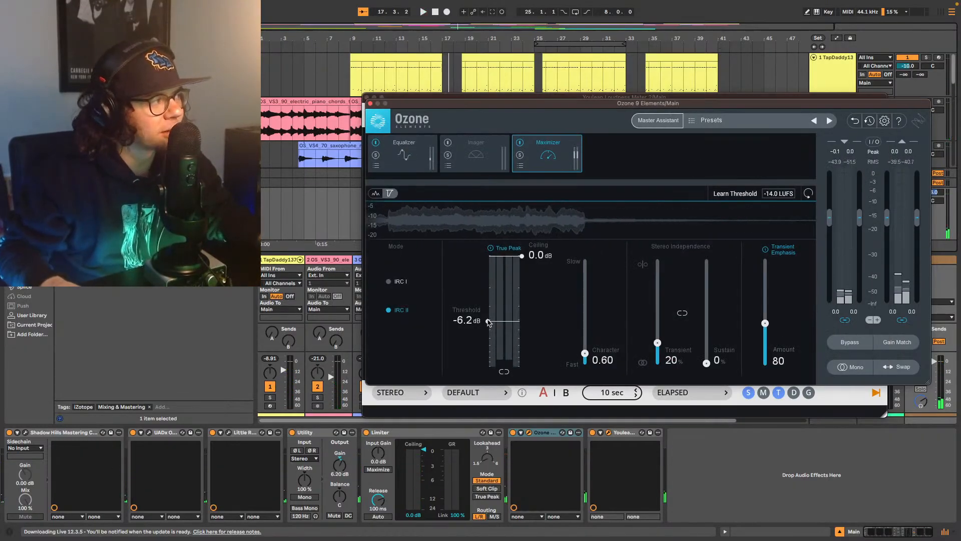
left_click_drag(489, 322, 489, 325)
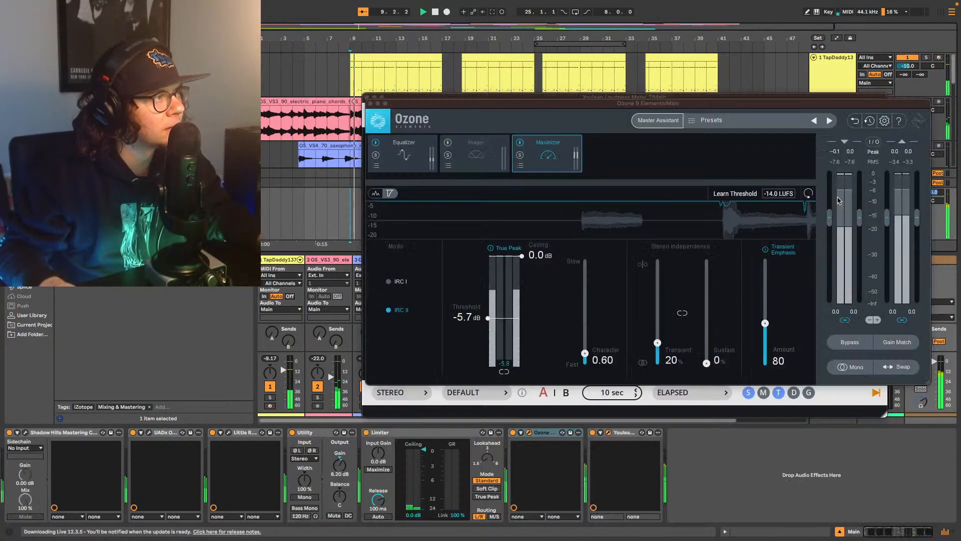
left_click_drag(489, 324, 490, 315)
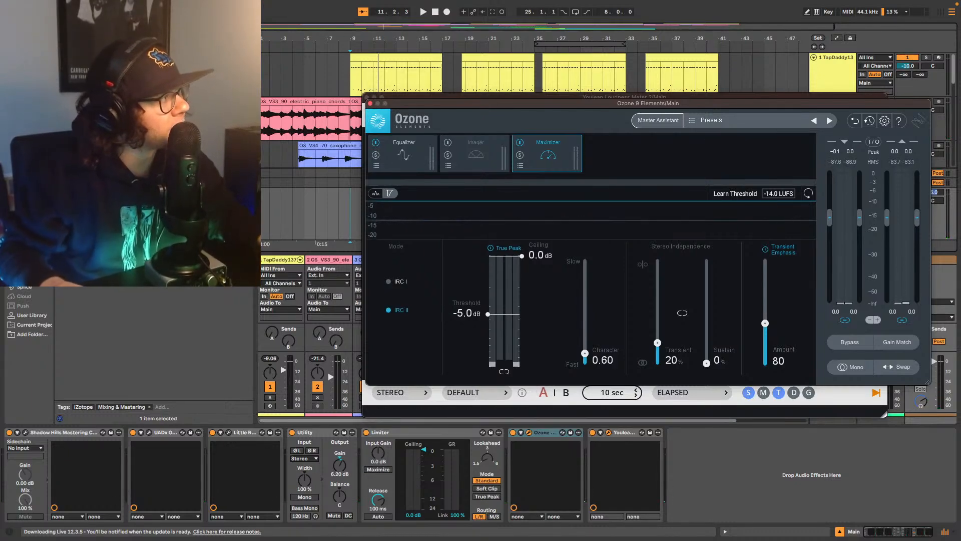
Step: Search the browser for "limiter" and insert a Limiter in True Peak mode between Ozone and Youlean Loudness Meter on the main output
left_click(140, 27)
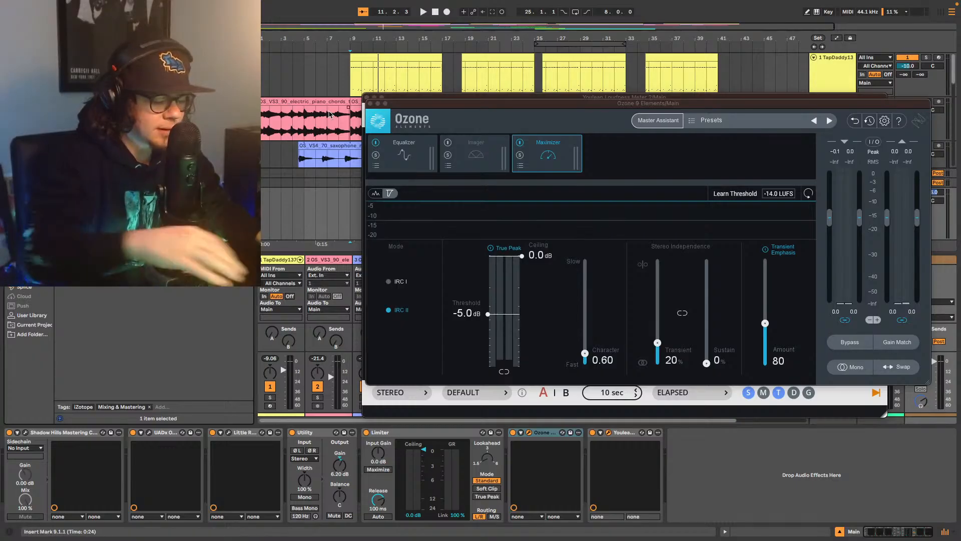
type("limiter")
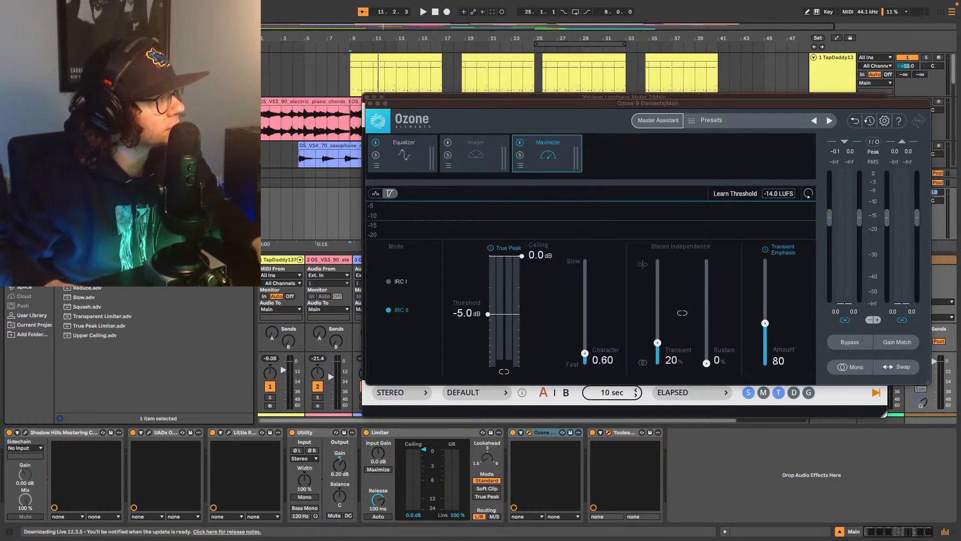
left_click_drag(85, 59, 598, 468)
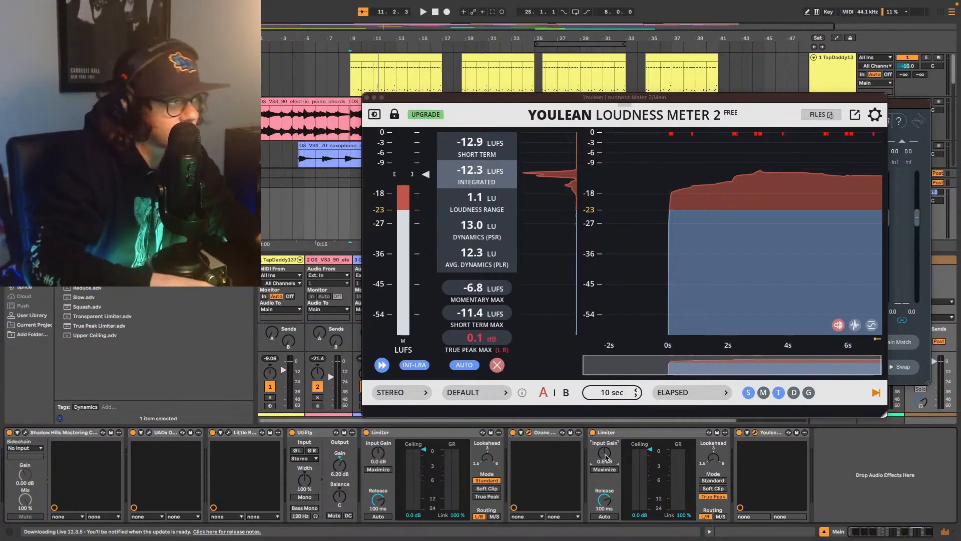
Step: Set the new Limiter's input gain to 1.4 dB while playing from bar 9 and monitoring the loudness meter
key("space")
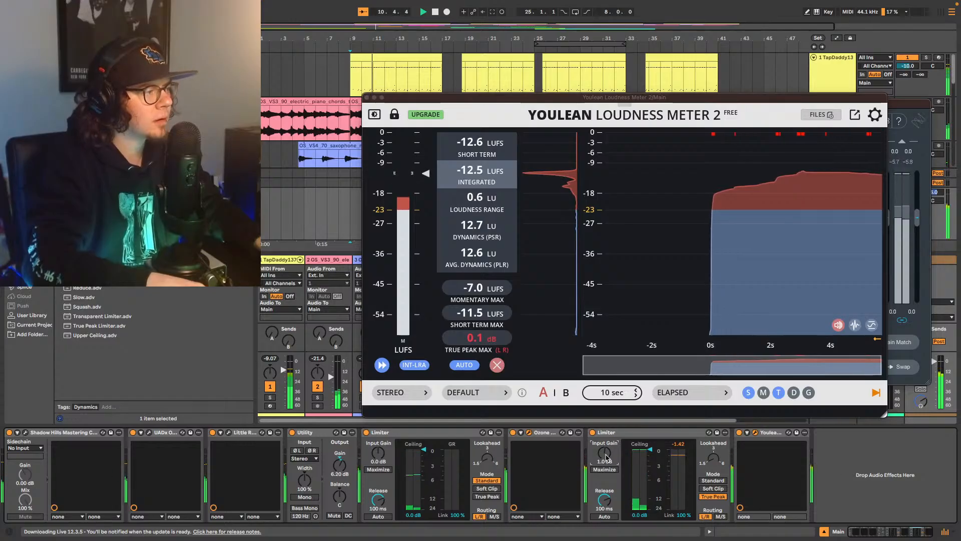
left_click_drag(605, 458, 606, 455)
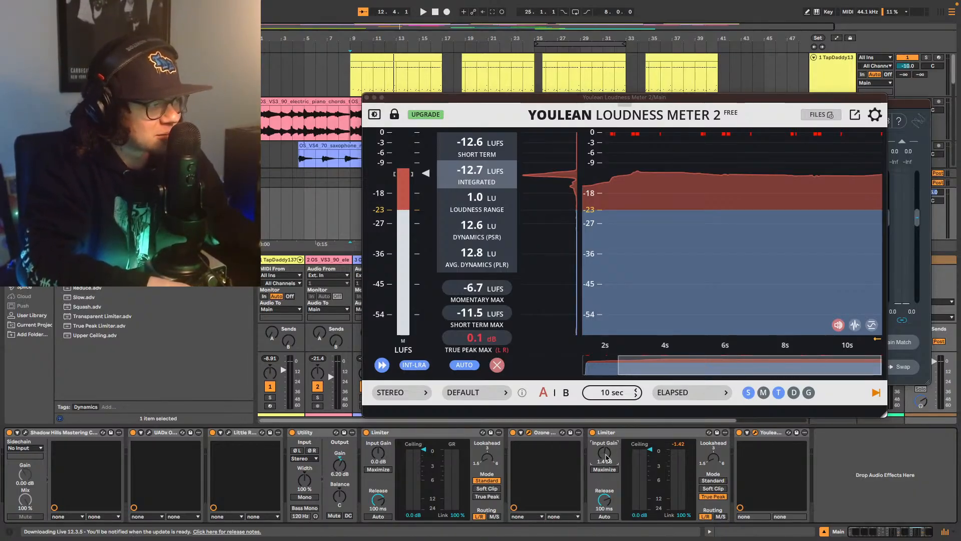
key("space")
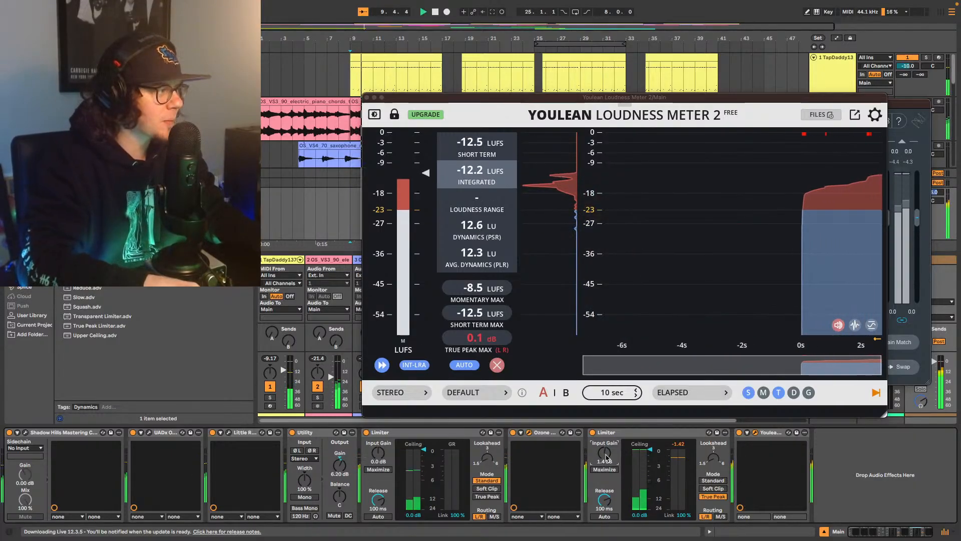
key("space")
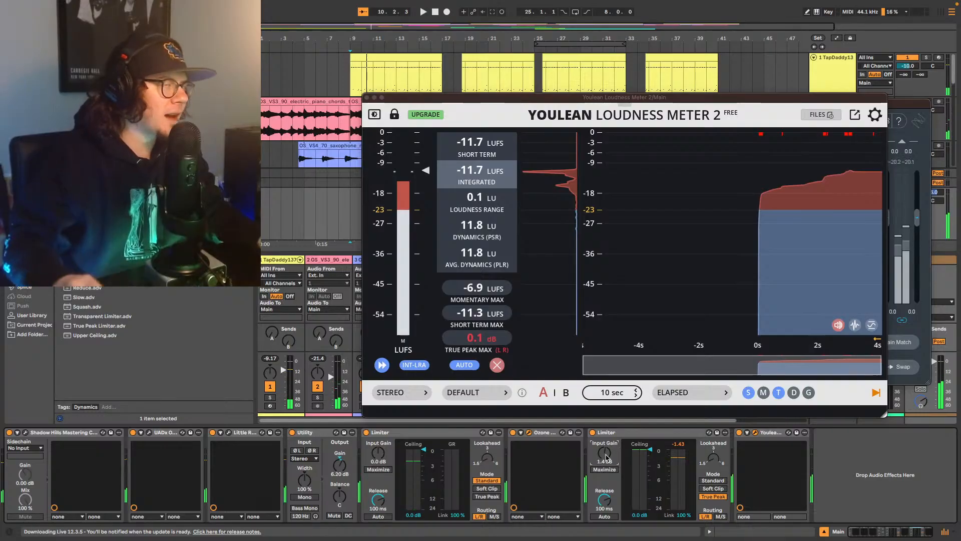
Step: Turn off the second EQ Eight, with the low boost at 56.2 Hz, on the TapDaddy137 BoomBap drum track during playback
left_click(850, 70)
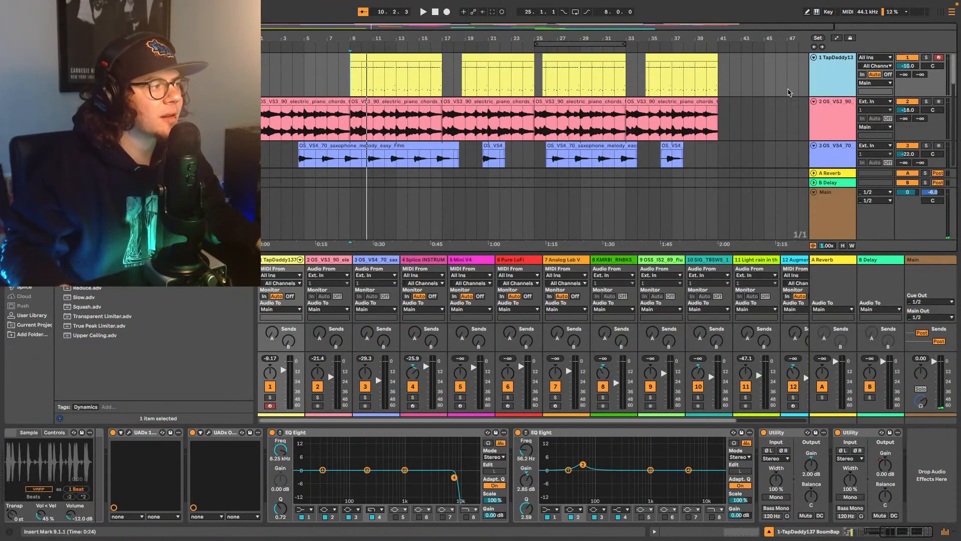
mouse_move(925, 534)
left_mouse_down()
mouse_move(910, 535)
mouse_move(926, 535)
left_mouse_up()
key("space")
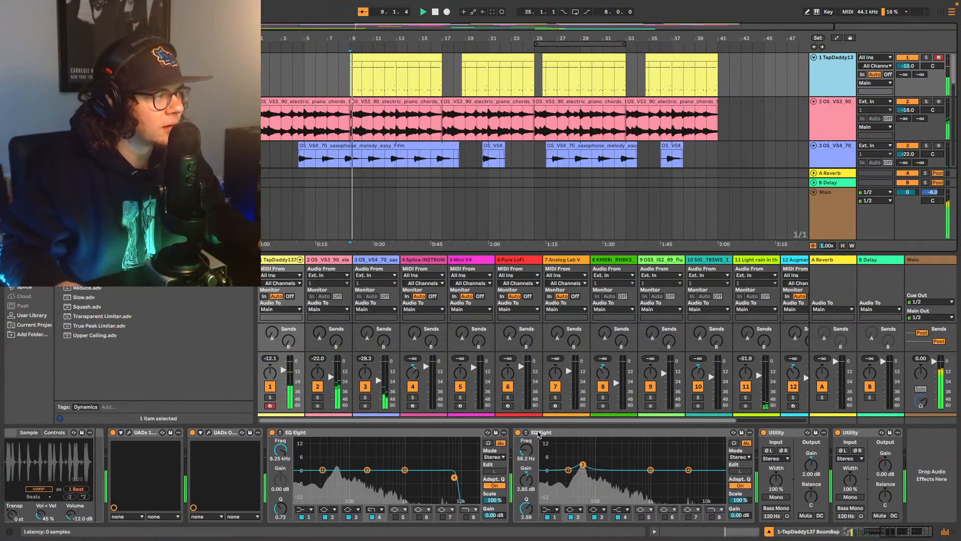
left_click(518, 432)
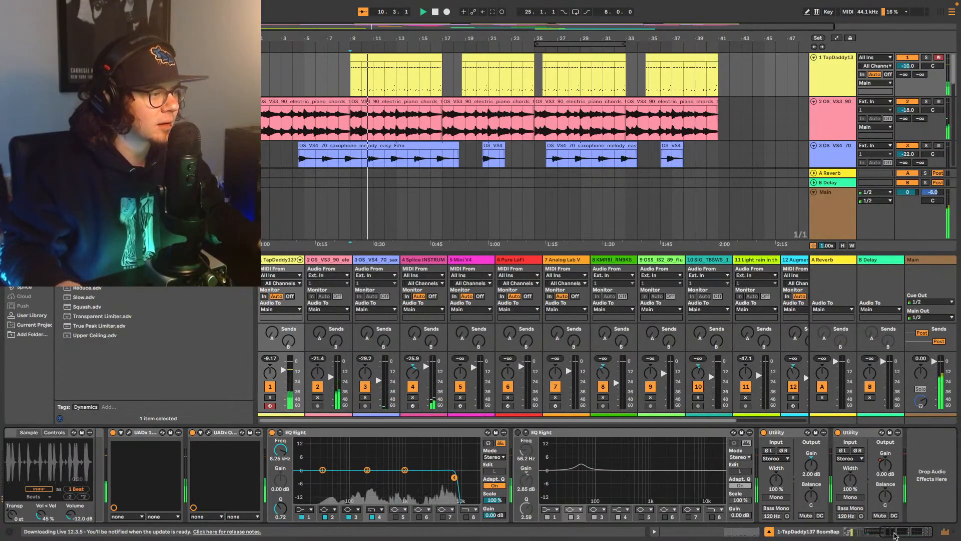
Step: Show the drum track's drum rack and lower the track's volume to -12.0 dB while listening
left_click(853, 532)
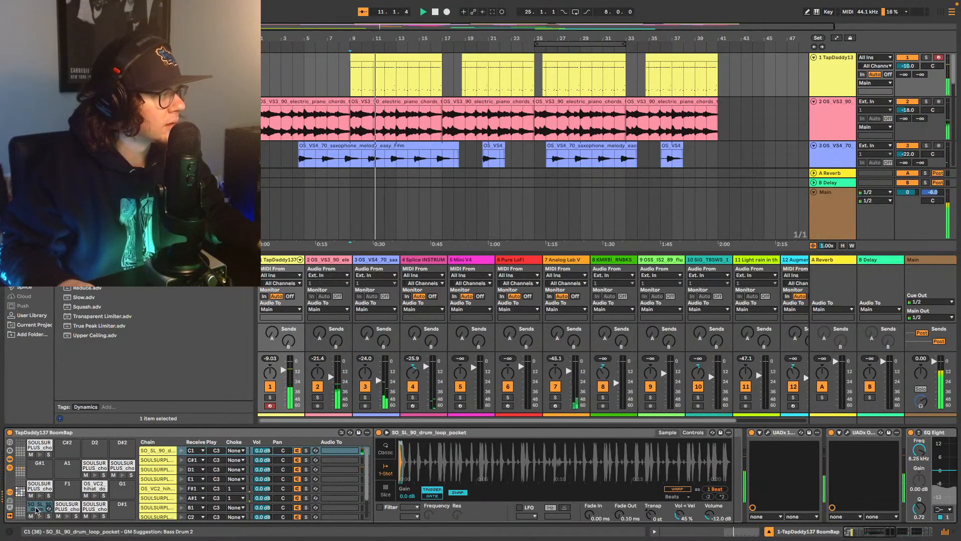
left_click_drag(909, 66, 910, 68)
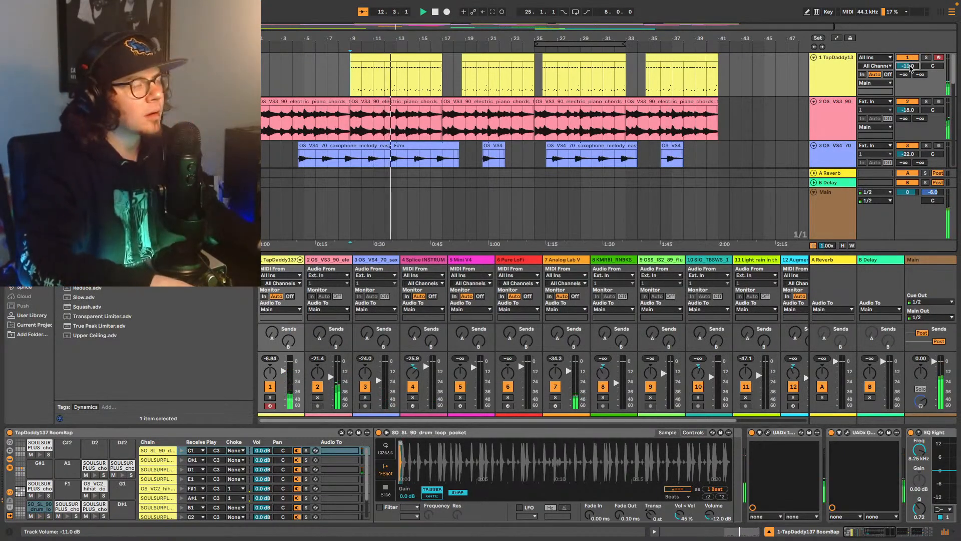
left_click_drag(910, 66, 909, 68)
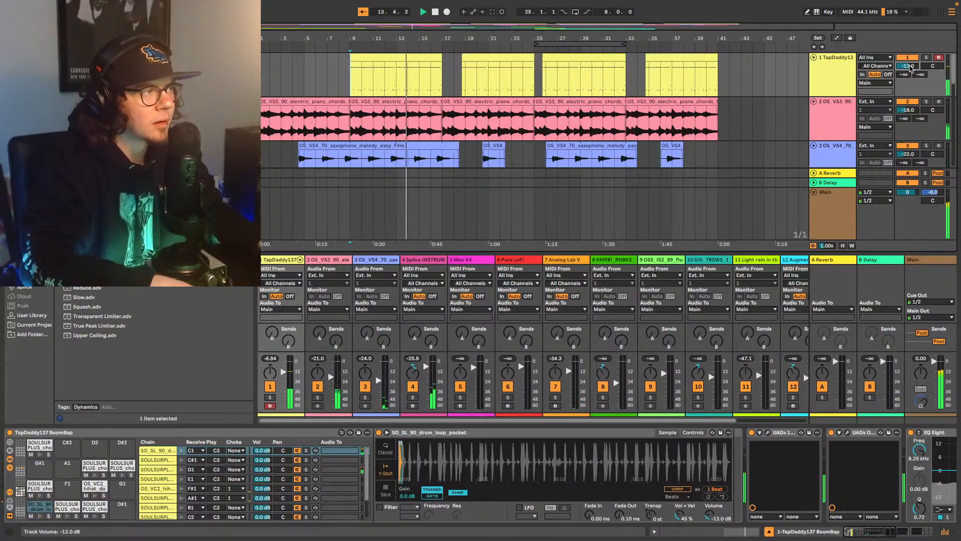
key("space")
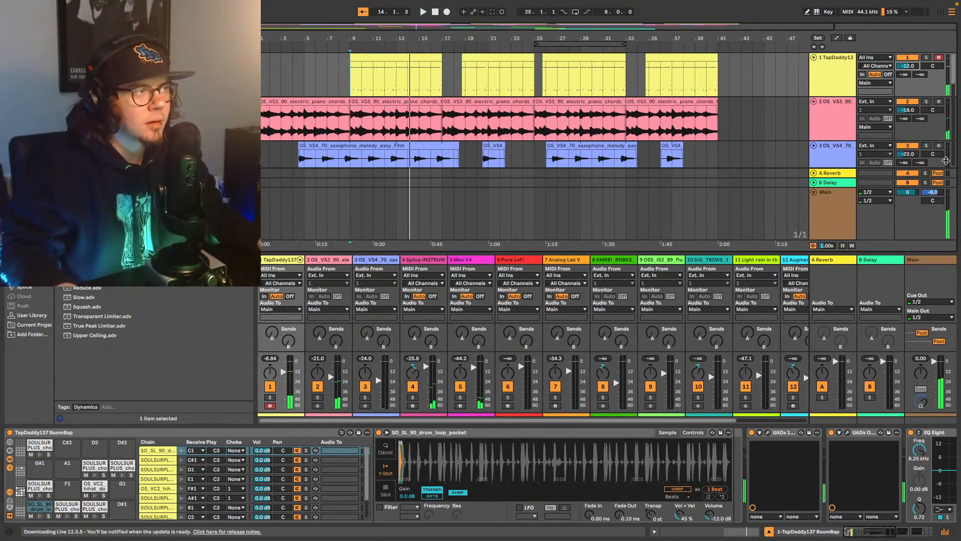
Step: Close the plug-in windows on the main output and group all its devices before Youlean Loudness Meter into one audio effect rack
left_click(932, 260)
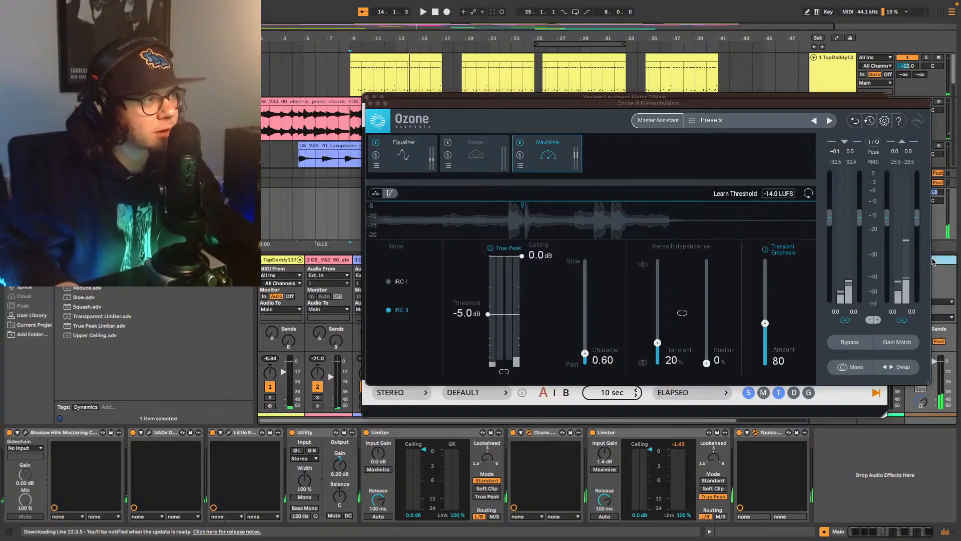
left_click(370, 103)
left_click(366, 97)
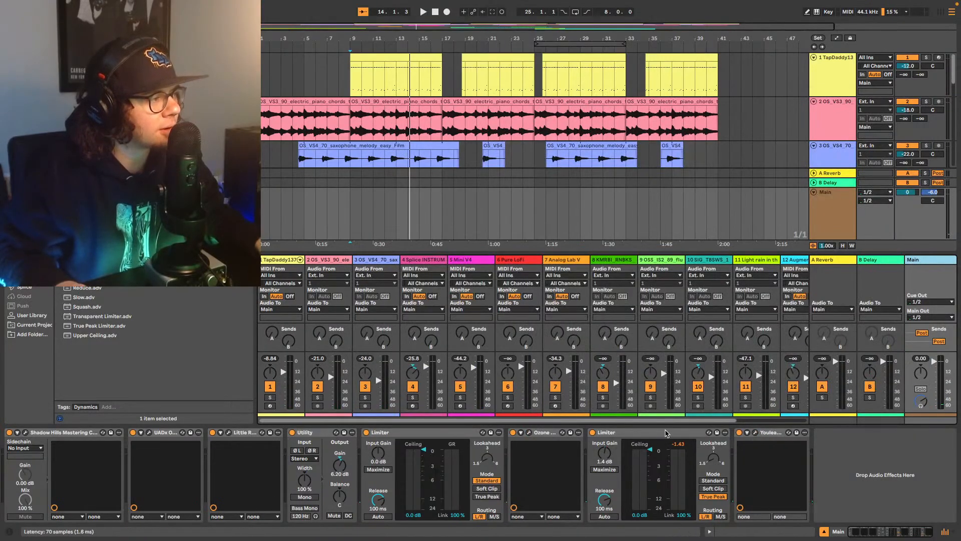
left_click(64, 433)
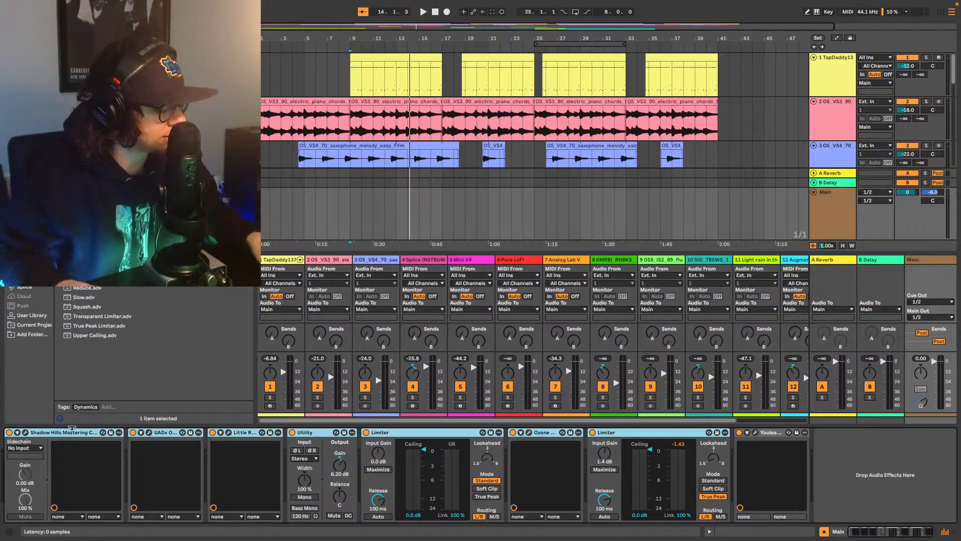
key("super+g")
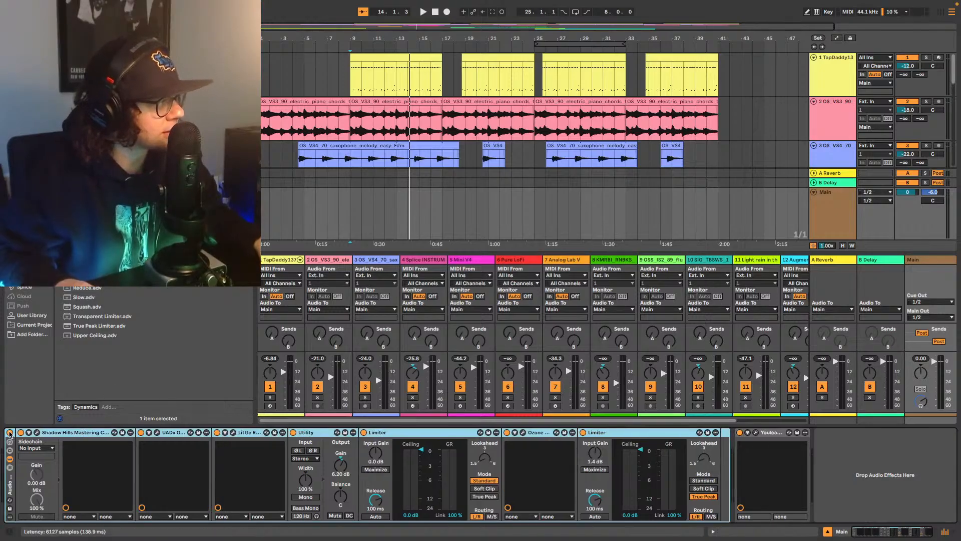
Step: Bypass the whole mastering rack, play from bar 9 to compare the sound, and re-enable the rack
left_click(9, 433)
key("space")
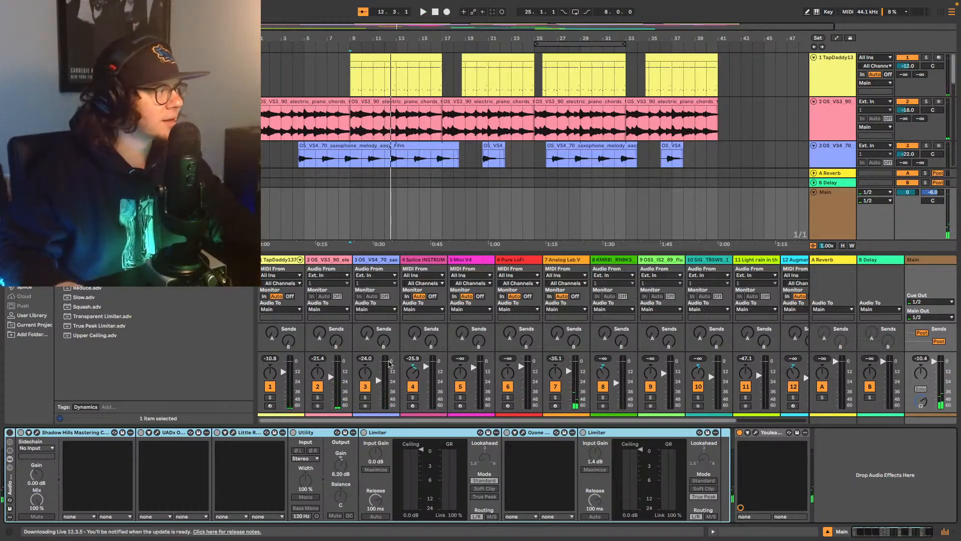
left_click(8, 433)
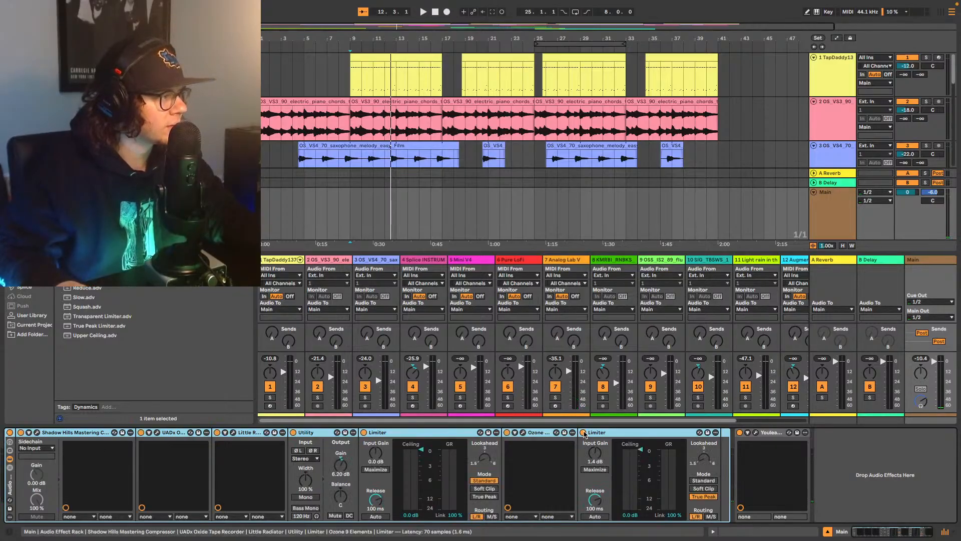
Step: Turn off Utility, Ozone and both Limiters inside the mastering rack
left_click(584, 433)
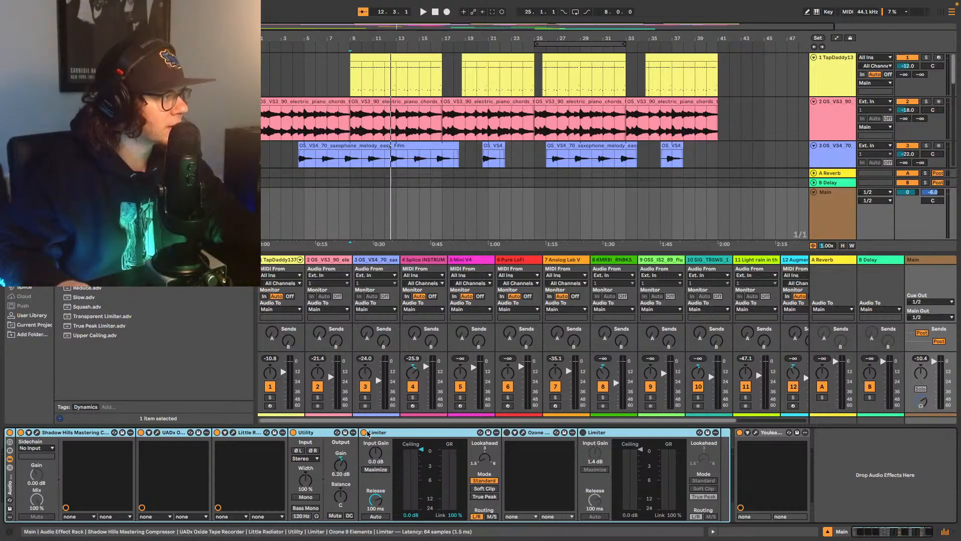
left_click(364, 432)
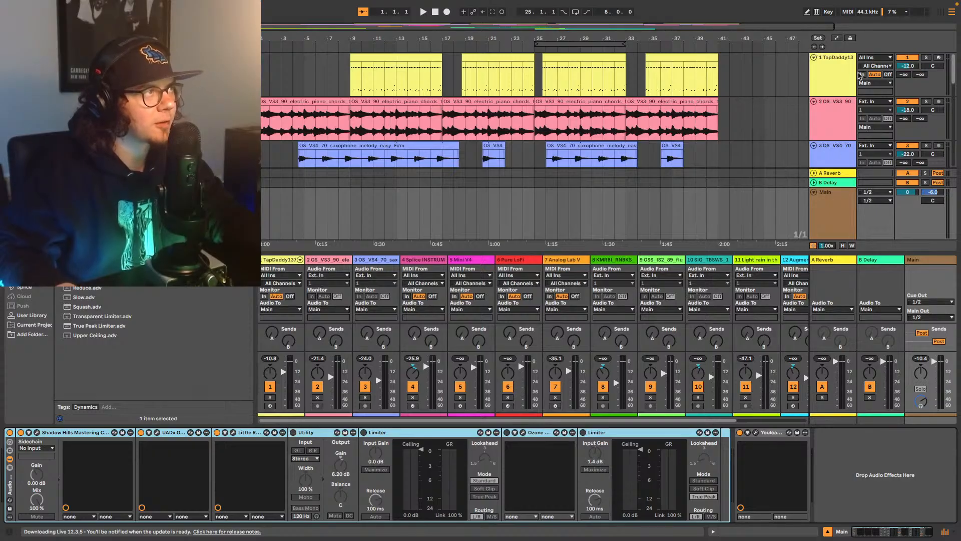
Step: Play from bar 9 and try the drum track's volume at -13.0 dB, returning it to -12.0 dB
left_click(354, 87)
key("space")
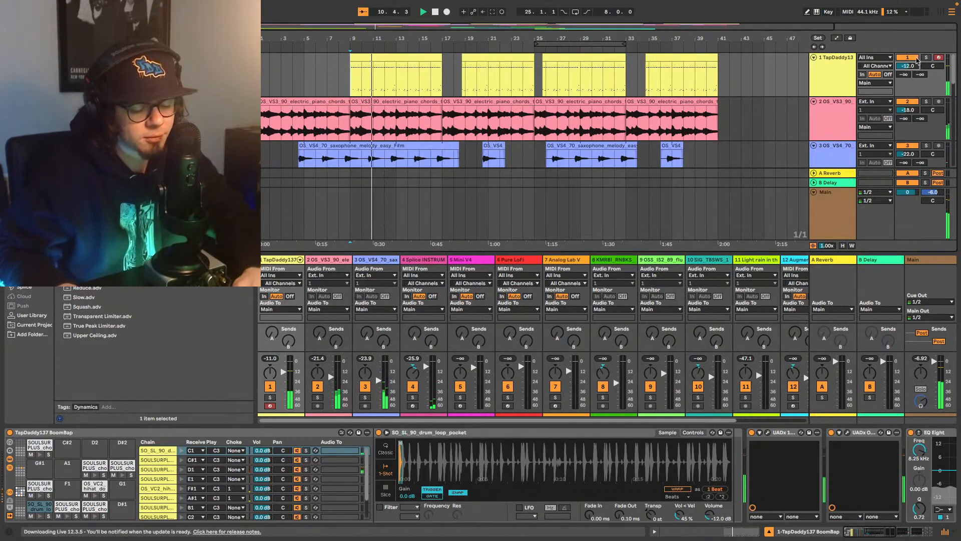
key("Down")
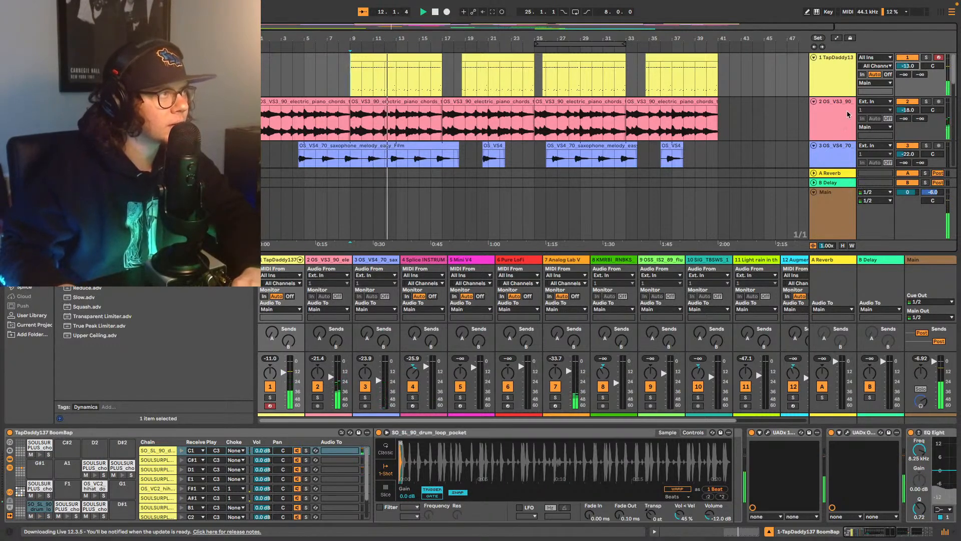
key("Down")
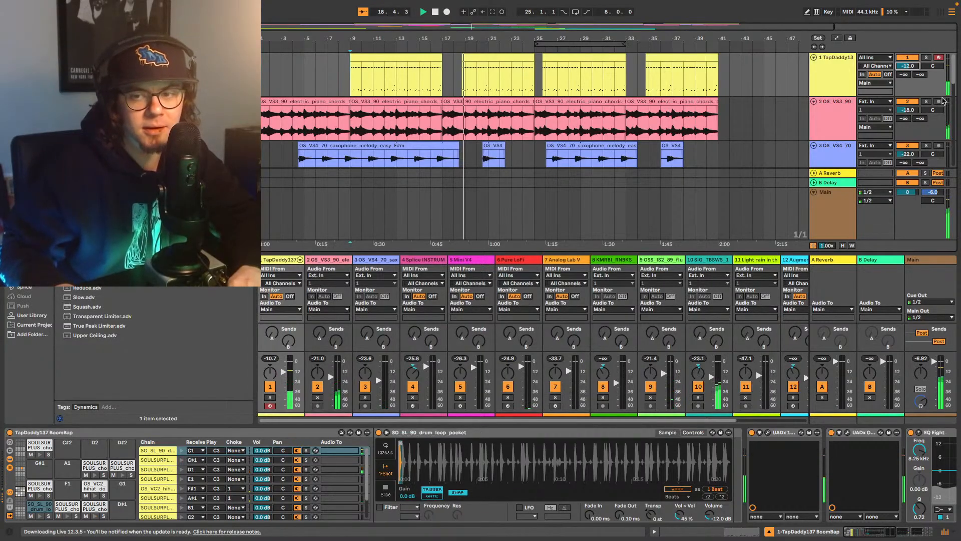
Step: Look through the drum track's device chain to its last Utility and return to the main output's devices
left_click(842, 75)
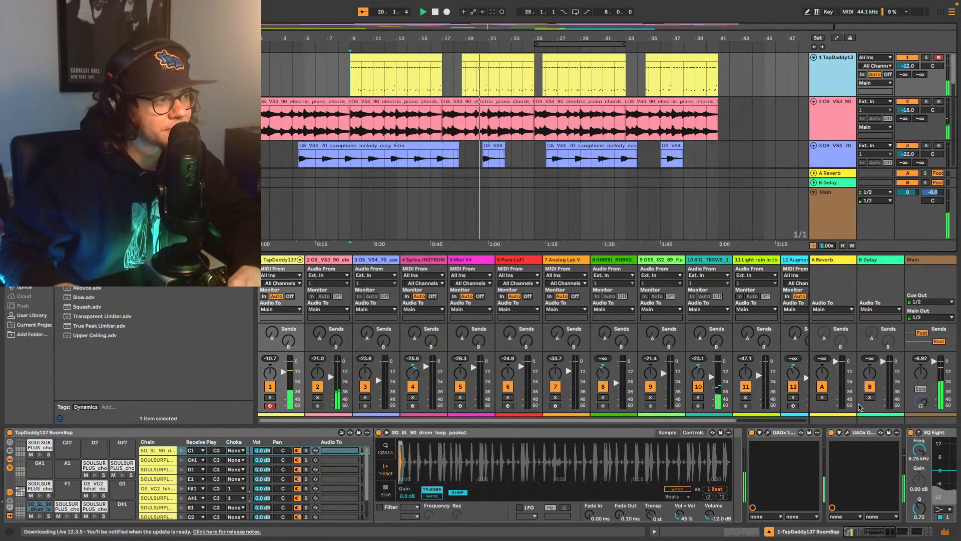
left_click(898, 534)
left_click_drag(898, 533, 922, 538)
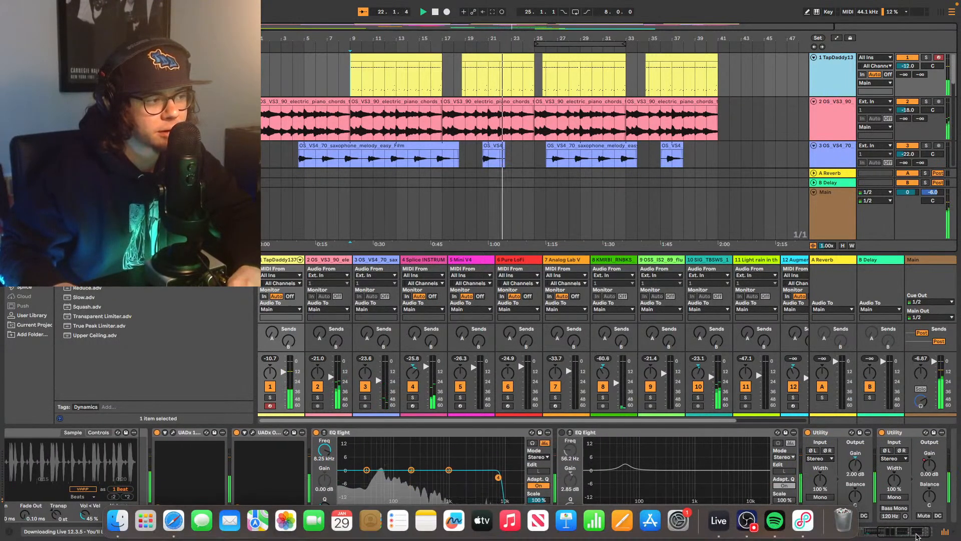
left_click_drag(909, 531, 915, 532)
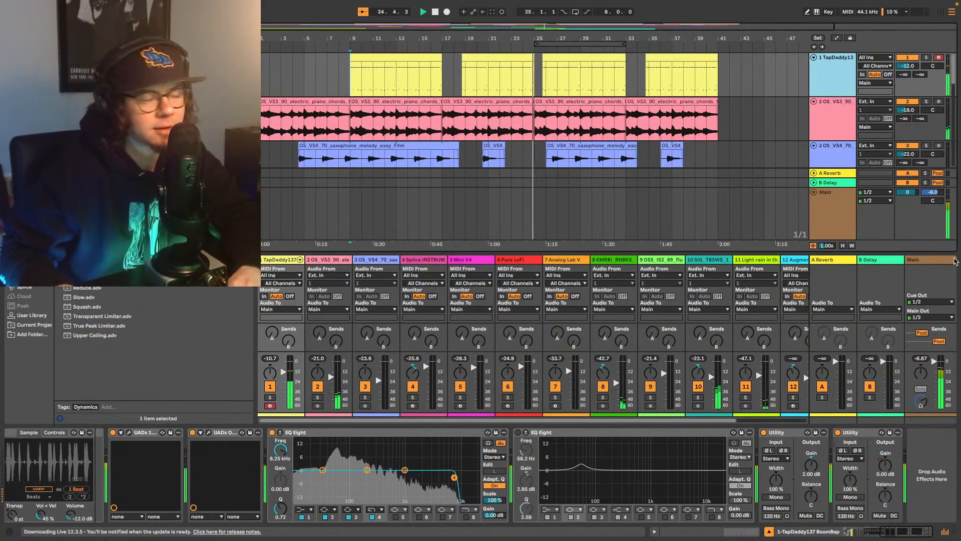
left_click(926, 260)
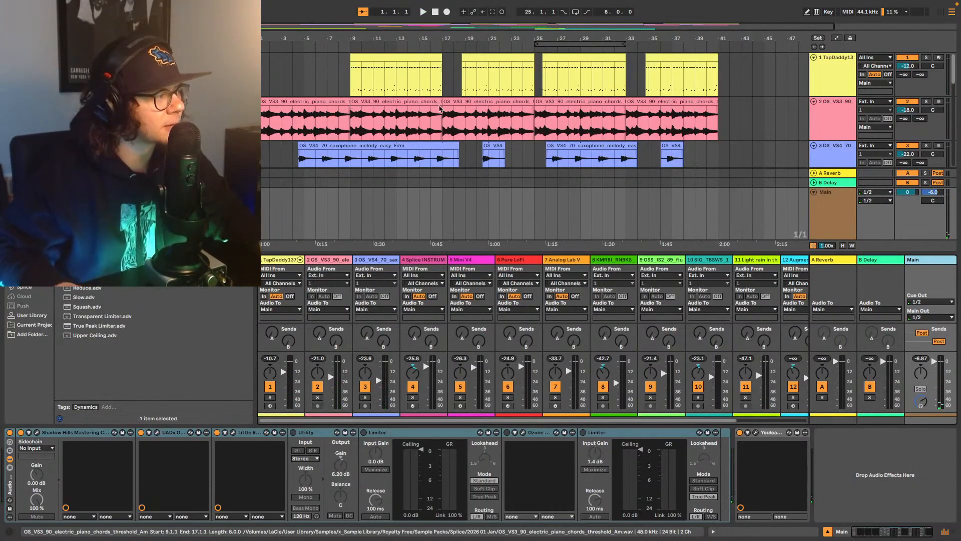
Step: Play the song from the start, setting the electric piano track's volume to -19.0 dB and the mastering Utility's gain to 6.80 dB
key("space")
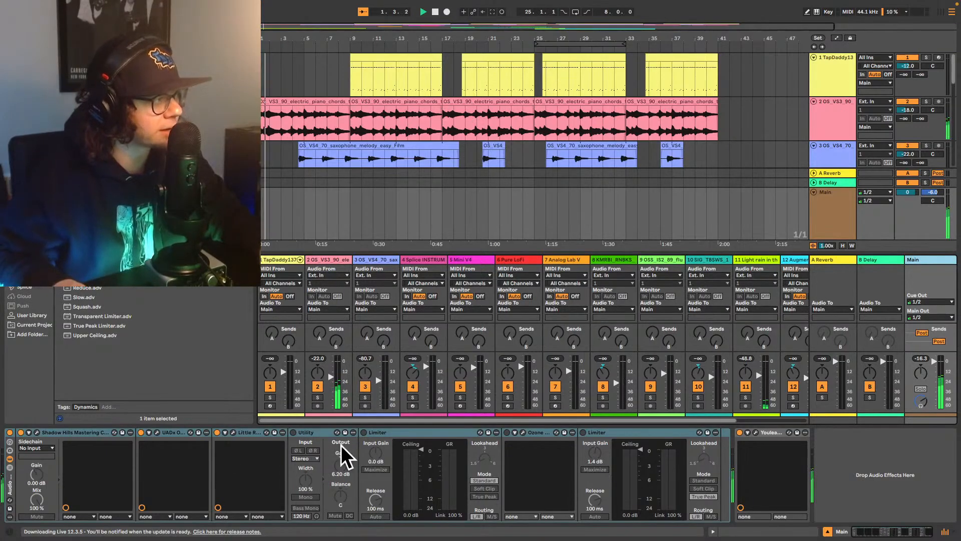
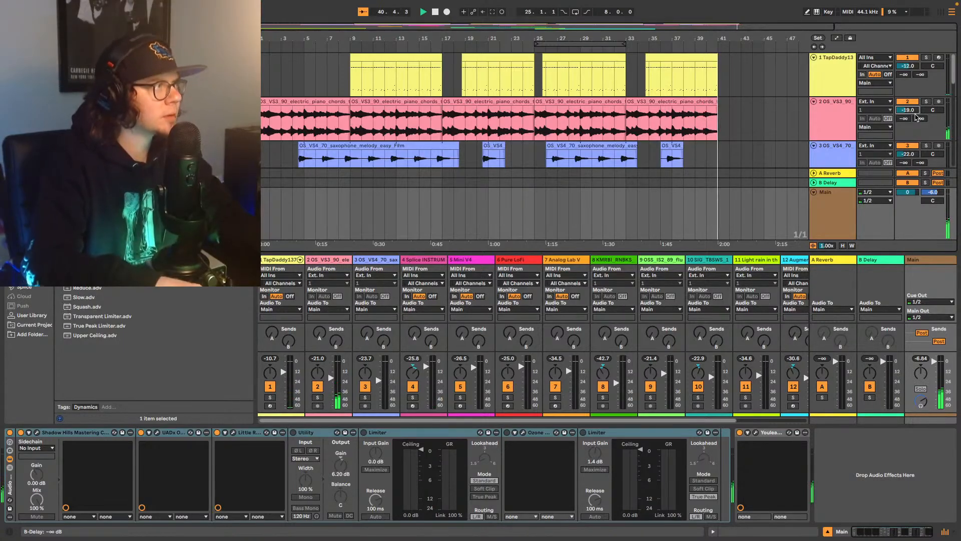
key("space")
key("space")
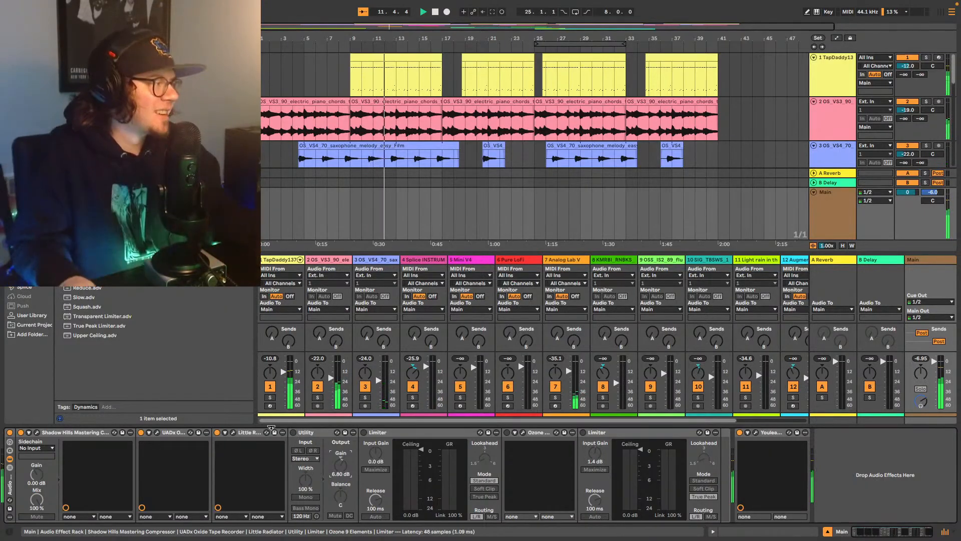
Step: Turn on Utility and the first Limiter in the mastering rack, and play from bar 9 with the main output's devices shown
key("space")
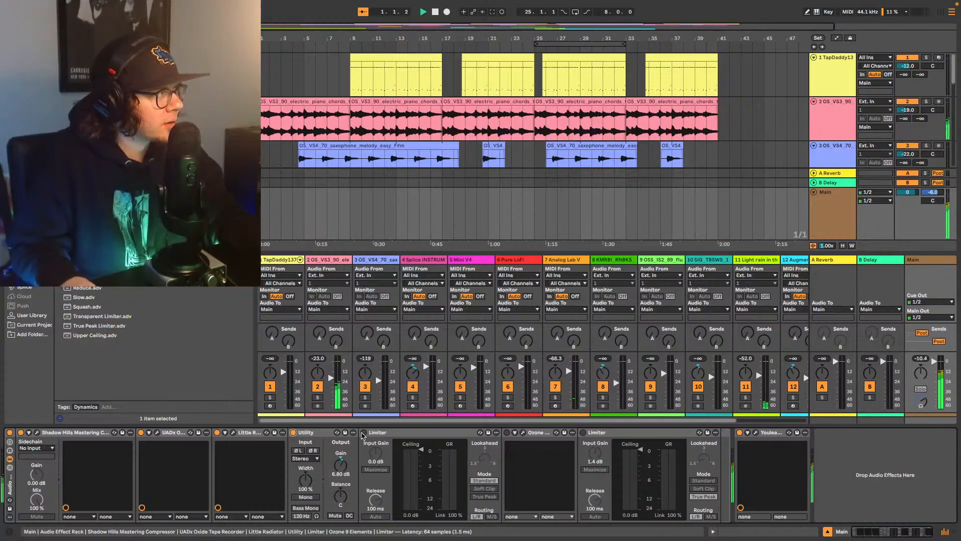
key("space")
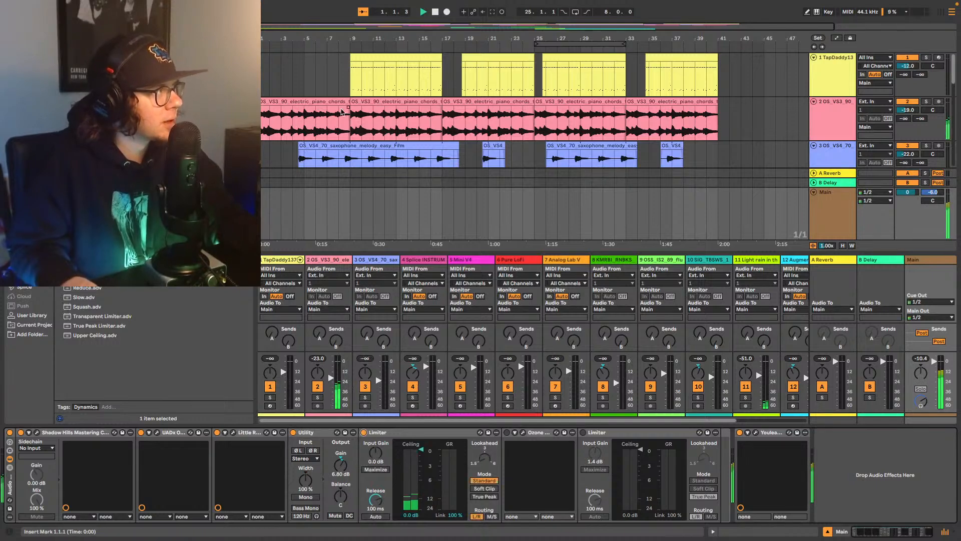
left_click(350, 122)
key("space")
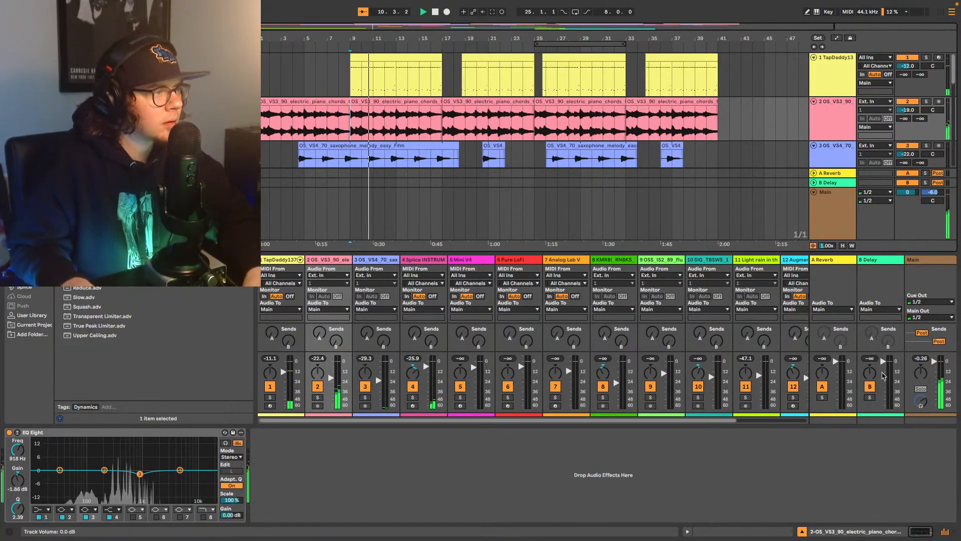
left_click(926, 264)
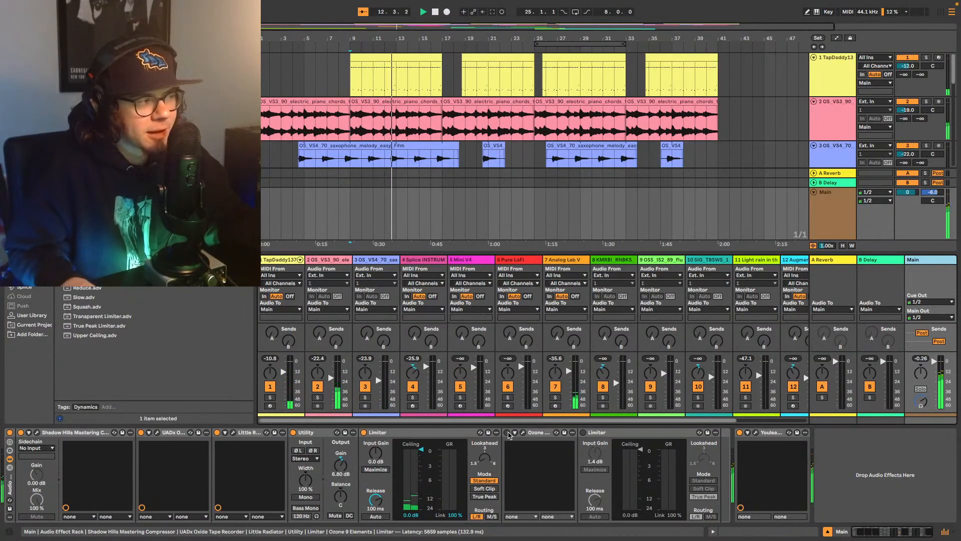
Step: Turn on Ozone in the mastering rack and review its Maximizer and Equalizer settings during playback
left_click(507, 433)
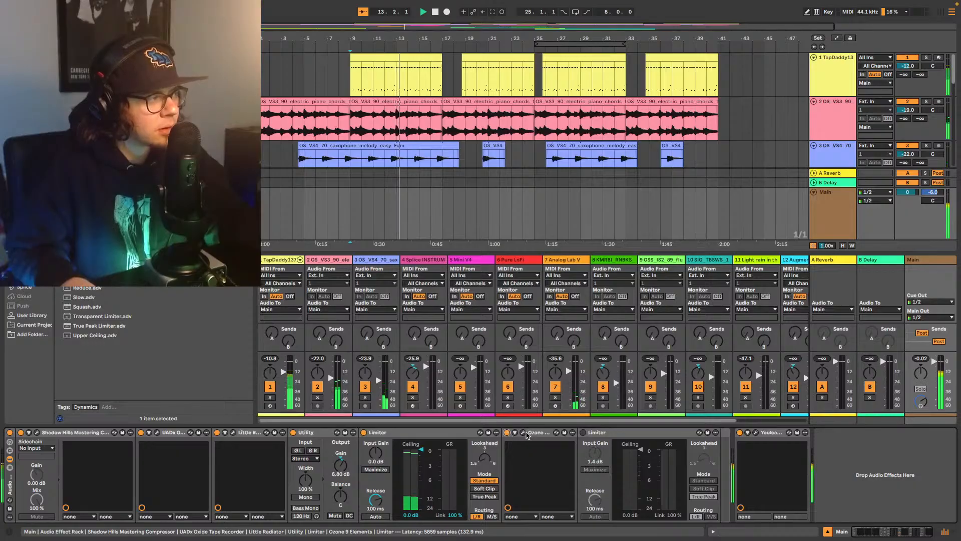
left_click(523, 434)
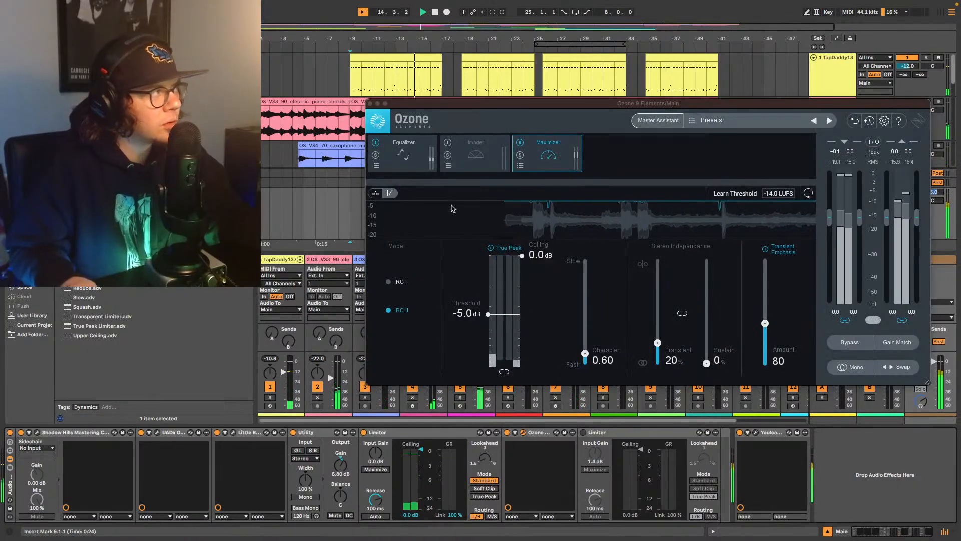
left_click(409, 155)
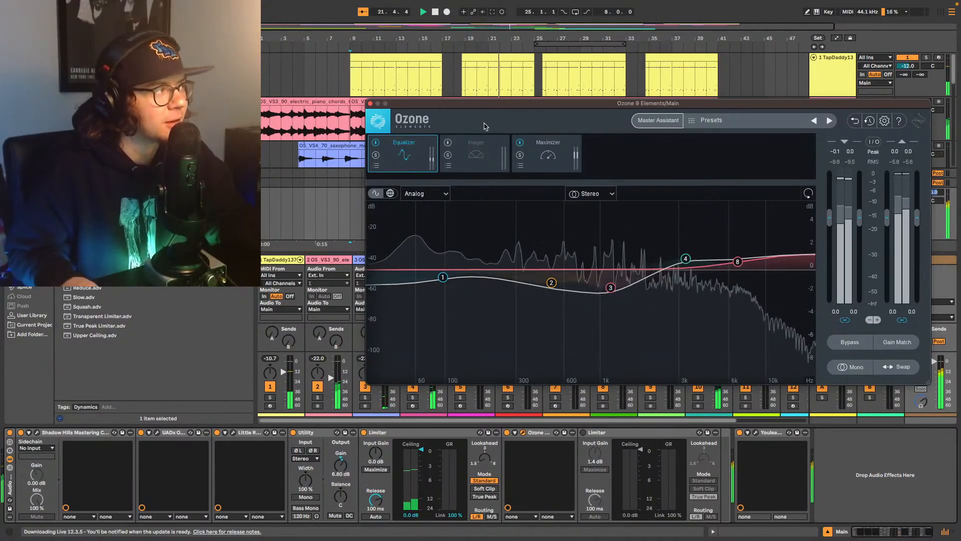
Step: Restart playback from bar 9, turn on the second Limiter in the mastering rack, and check the loudness in Youlean Loudness Meter
key("space")
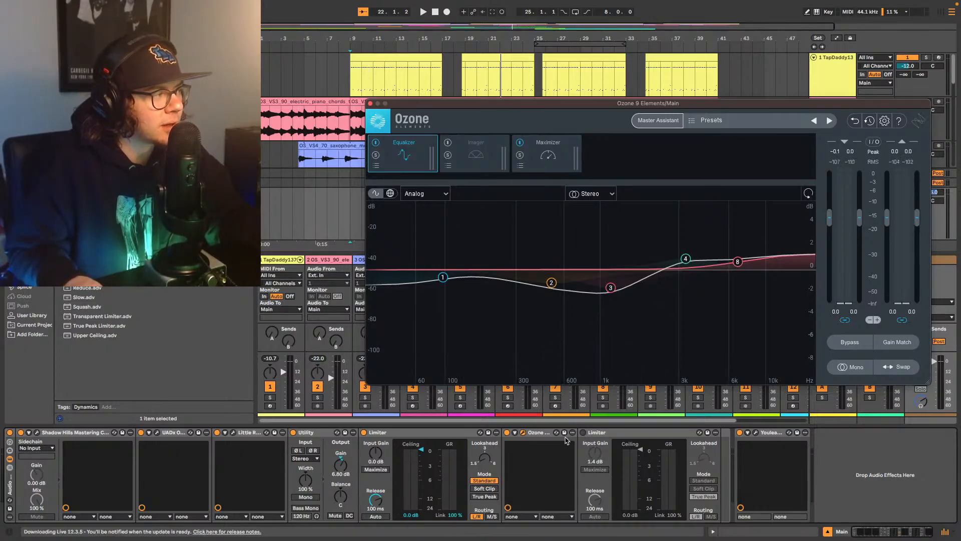
key("space")
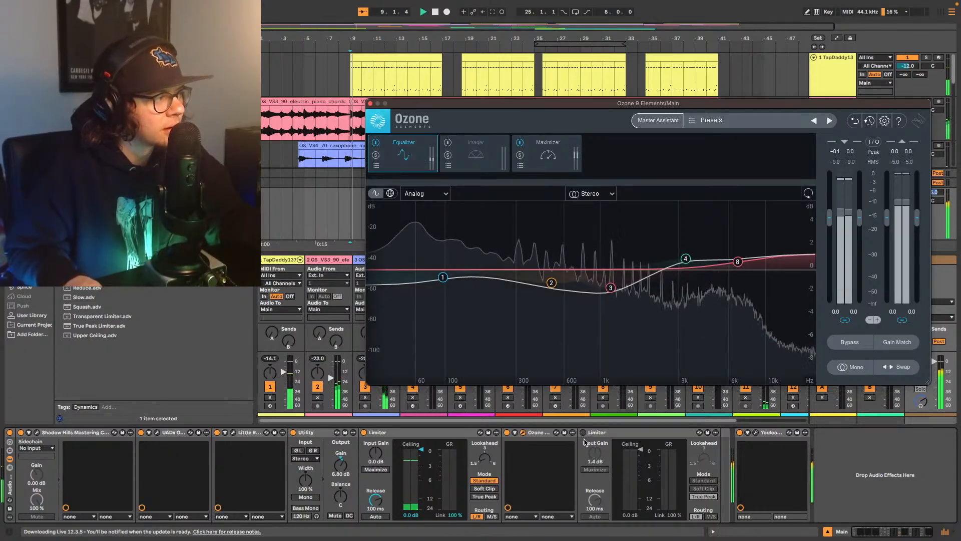
left_click(583, 432)
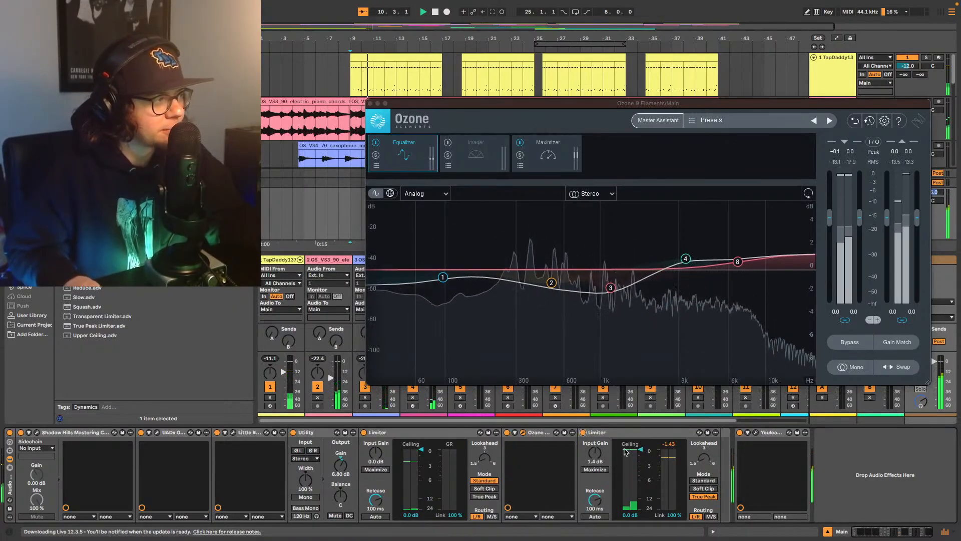
left_click(756, 433)
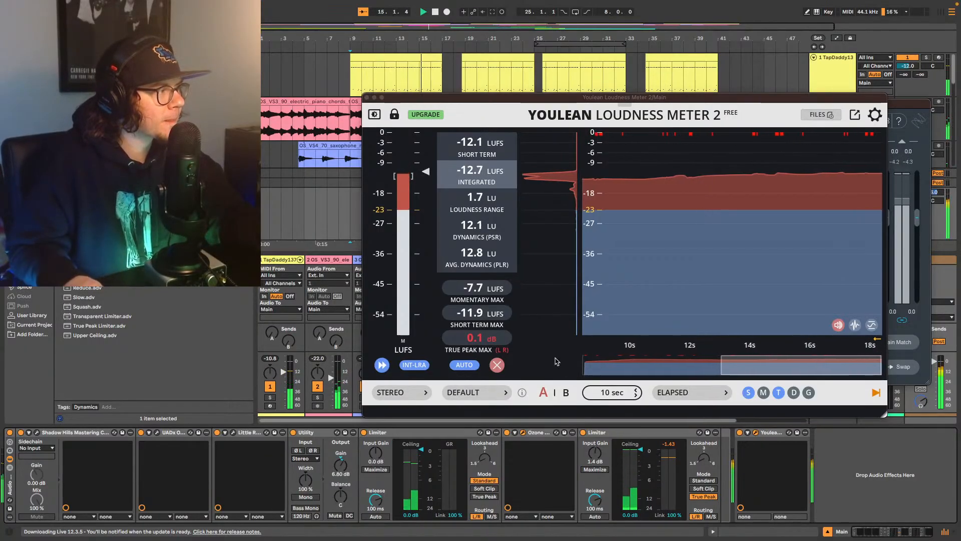
Step: Lower the threshold of Ozone's Maximizer to -5.6 dB while playing from bar 9
left_click(523, 433)
left_click(523, 434)
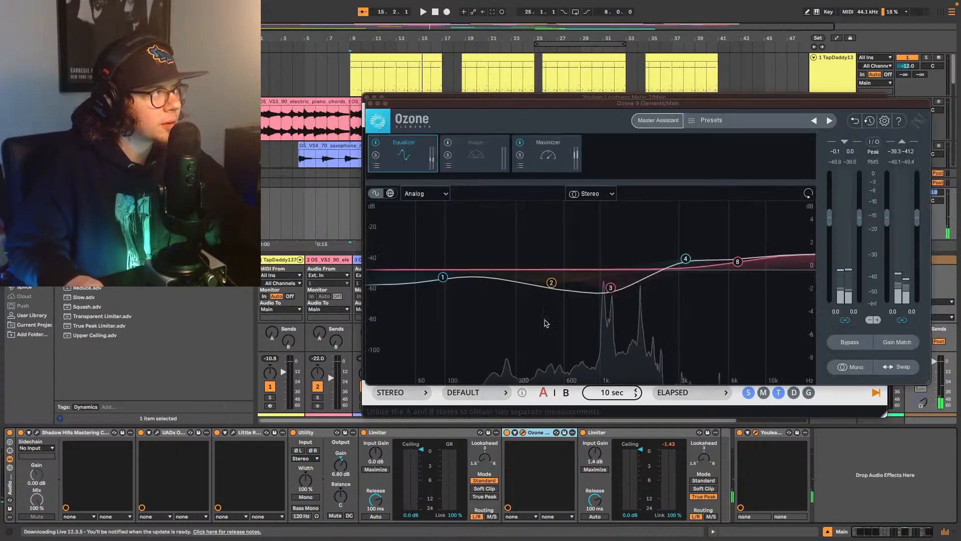
key("space")
left_click(547, 151)
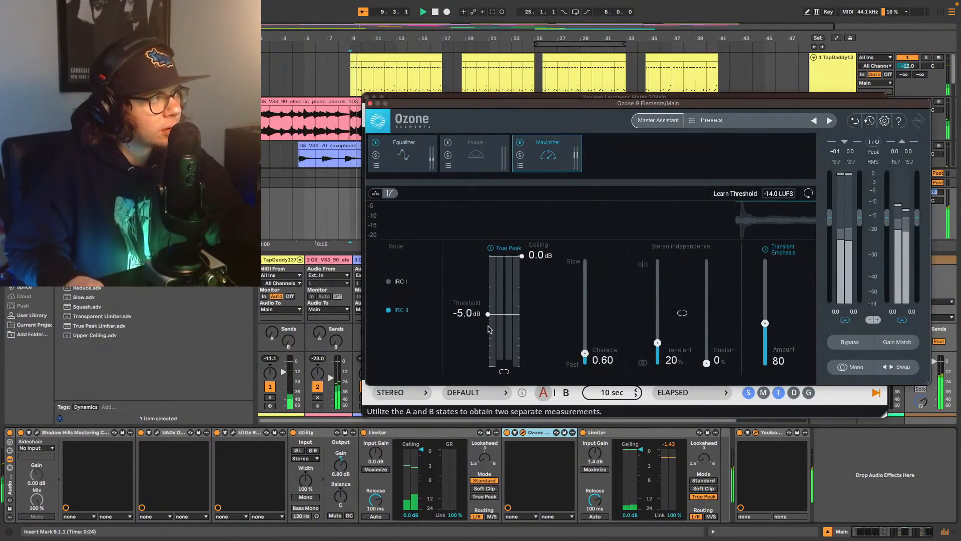
left_click_drag(490, 317, 490, 322)
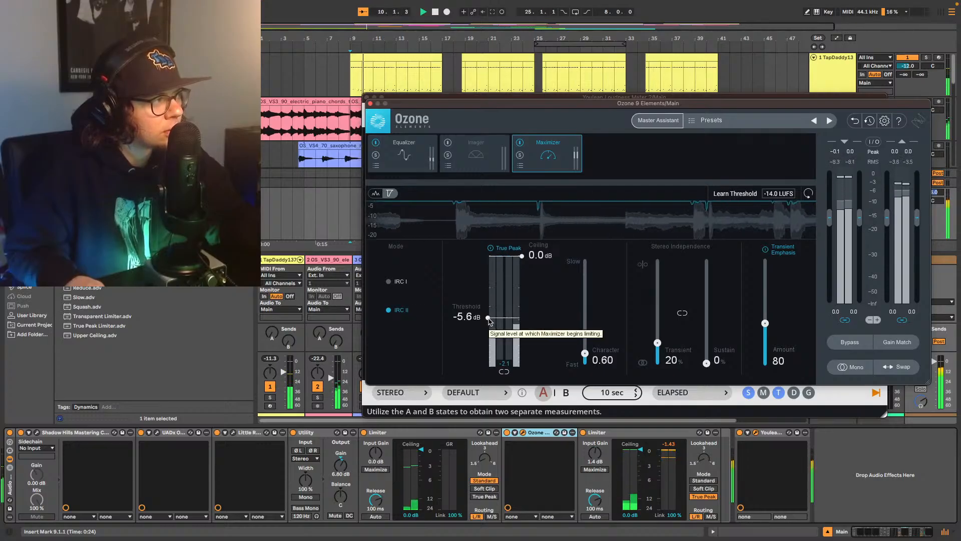
left_click_drag(489, 322, 489, 321)
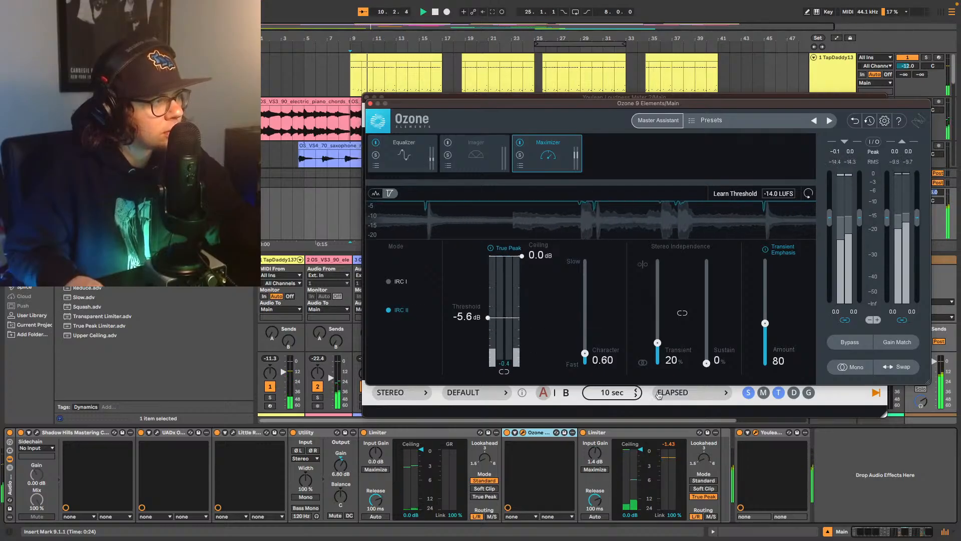
Step: Check the loudness in Youlean Loudness Meter beside Ozone, stop playback, and close both plug-in windows
left_click(755, 432)
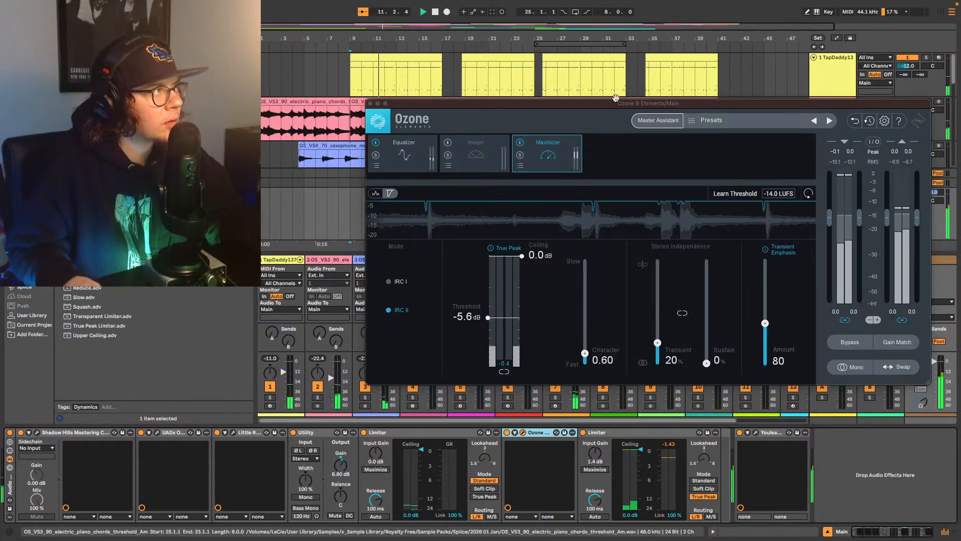
left_click_drag(630, 104, 436, 9)
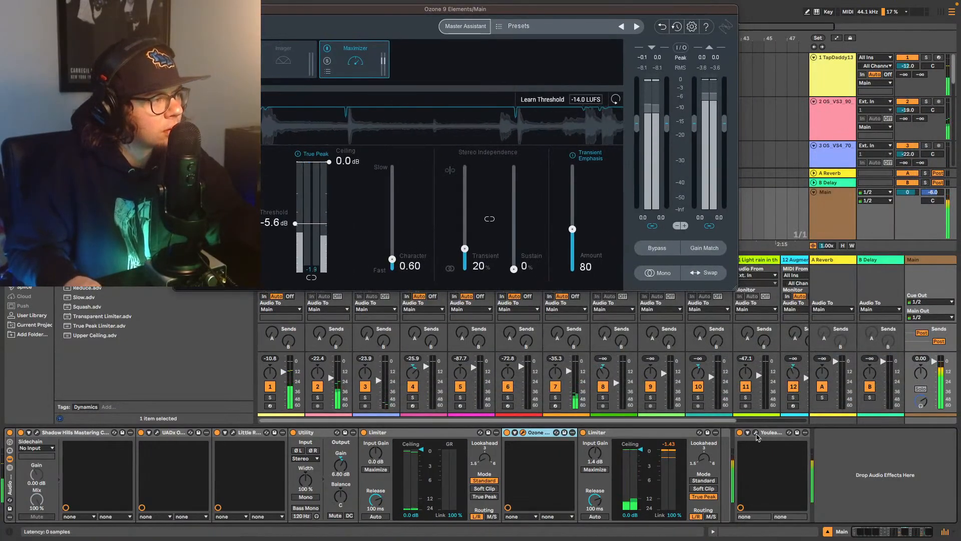
left_click(756, 432)
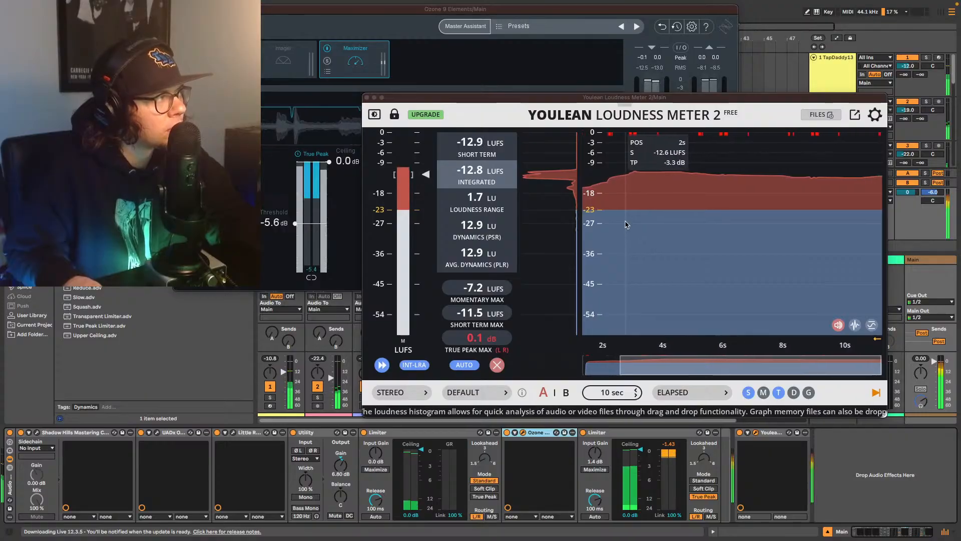
key("space")
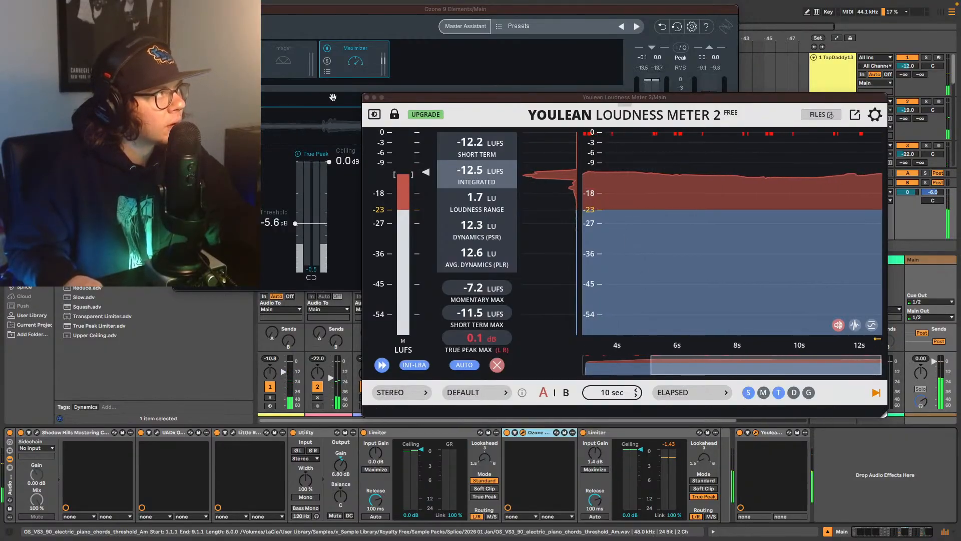
left_click(367, 98)
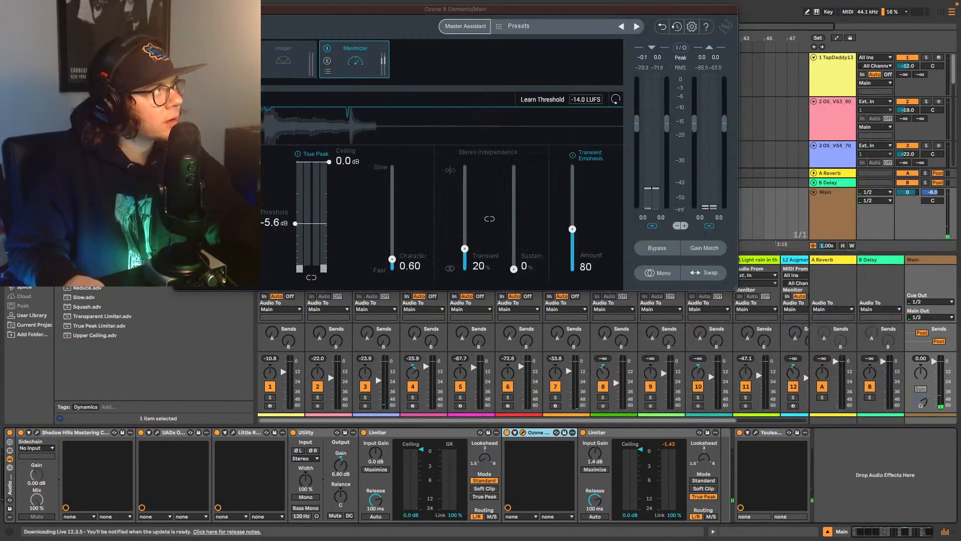
left_click(179, 9)
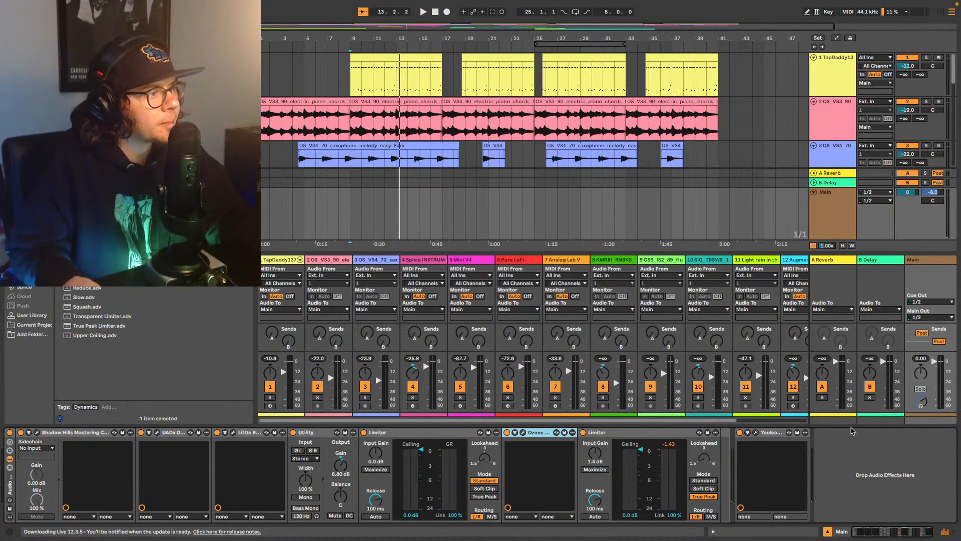
Step: Add a Limiter at the end of the drum track's chain with a -2.7 dB ceiling and Soft Clip mode
left_click(837, 84)
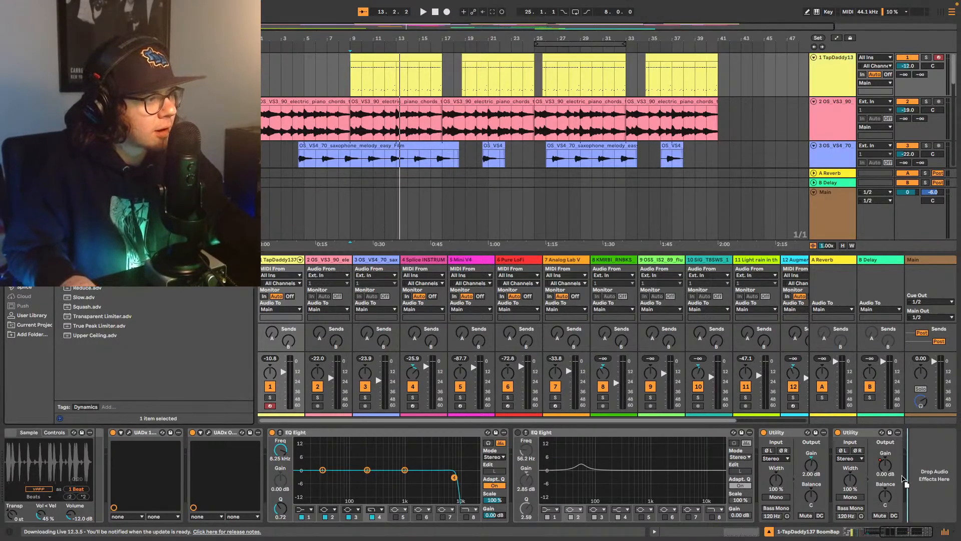
left_click_drag(905, 481, 903, 479)
key("space")
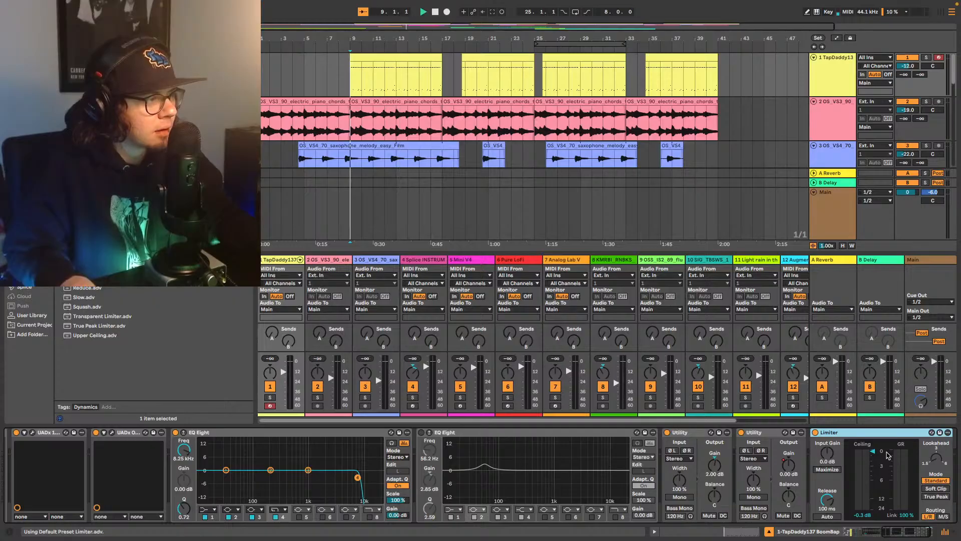
left_click_drag(873, 456, 873, 467)
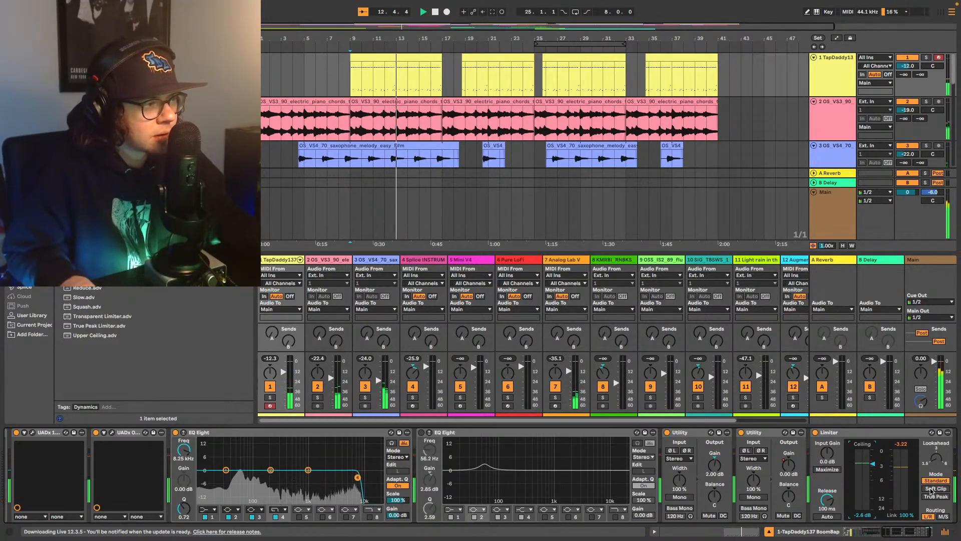
left_click(927, 489)
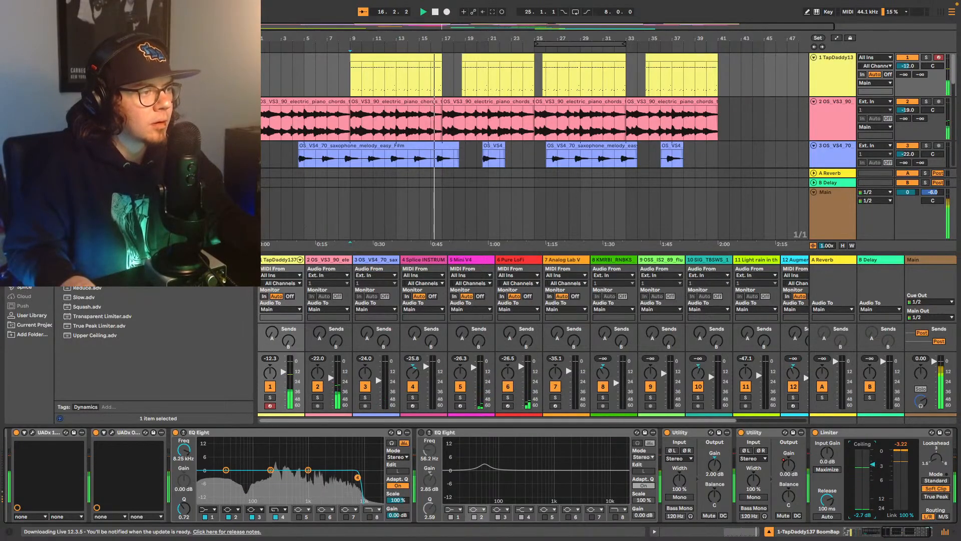
Step: Solo the drum track, play from bar 9, and turn off its Limiter to compare the sound
key("space")
left_click(924, 57)
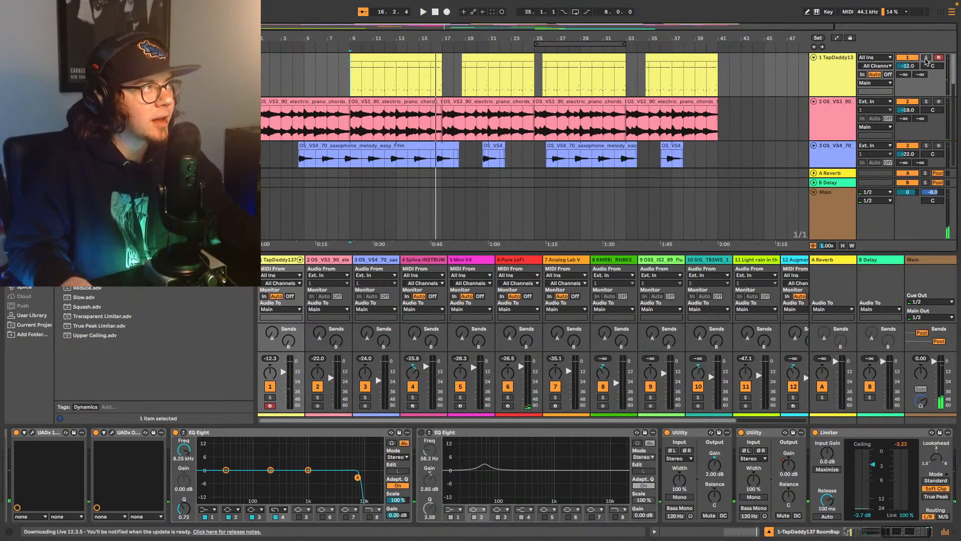
key("space")
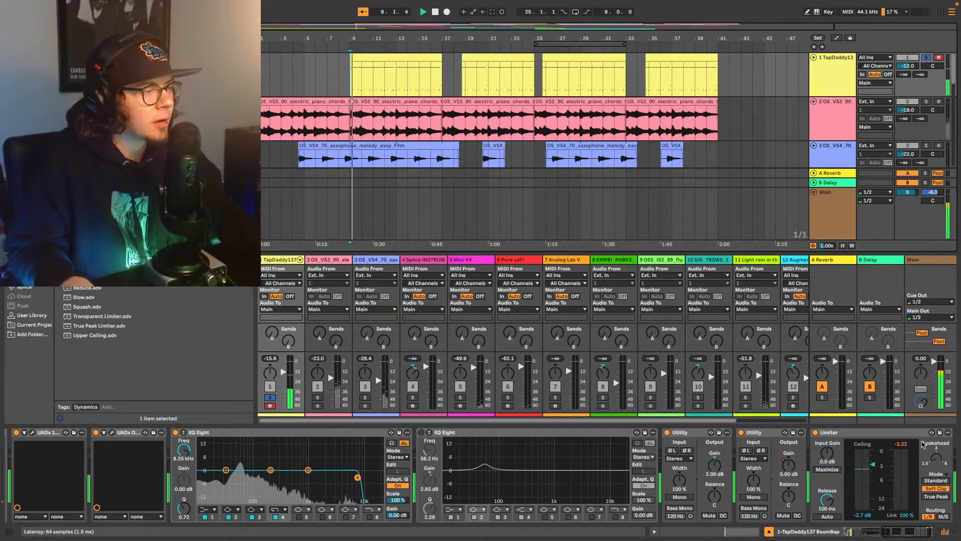
left_click(816, 432)
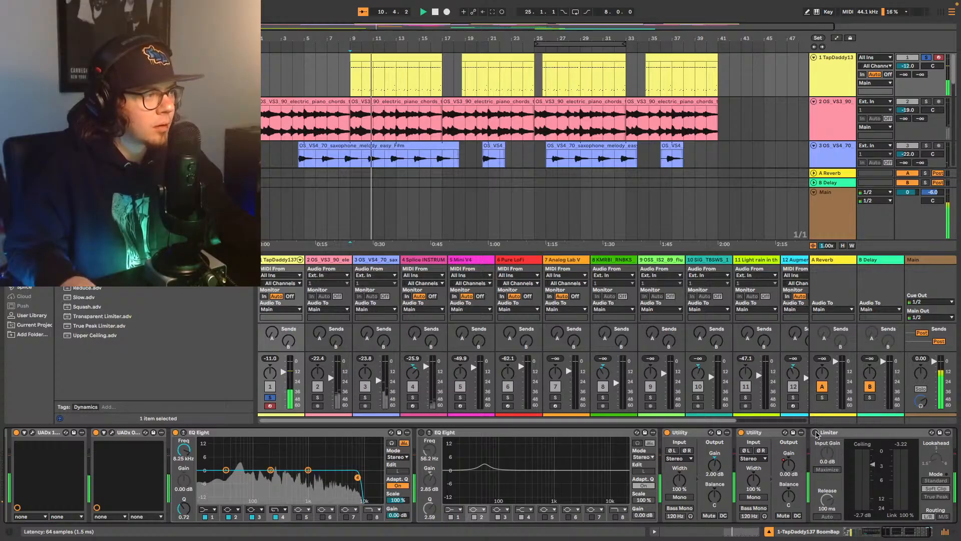
Step: Re-enable the drum track's Limiter, lower its ceiling to -4.8 dB, and compare the soloed drums with it off and on
left_click(816, 432)
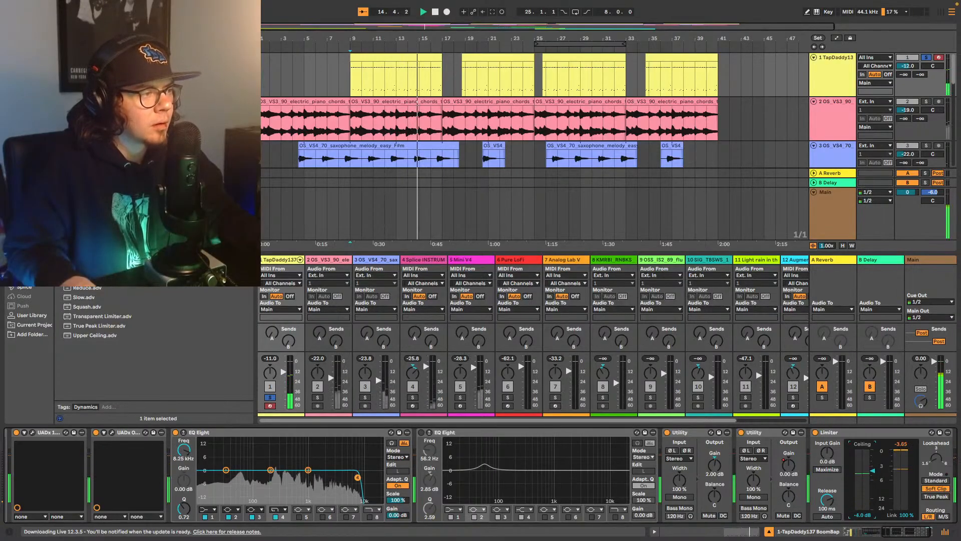
left_click_drag(872, 470, 872, 474)
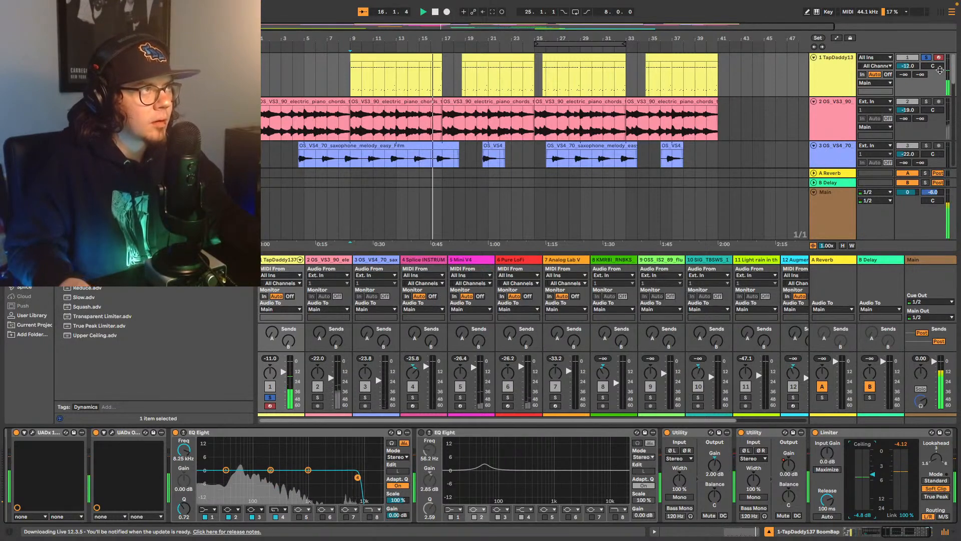
key("space")
left_click(815, 432)
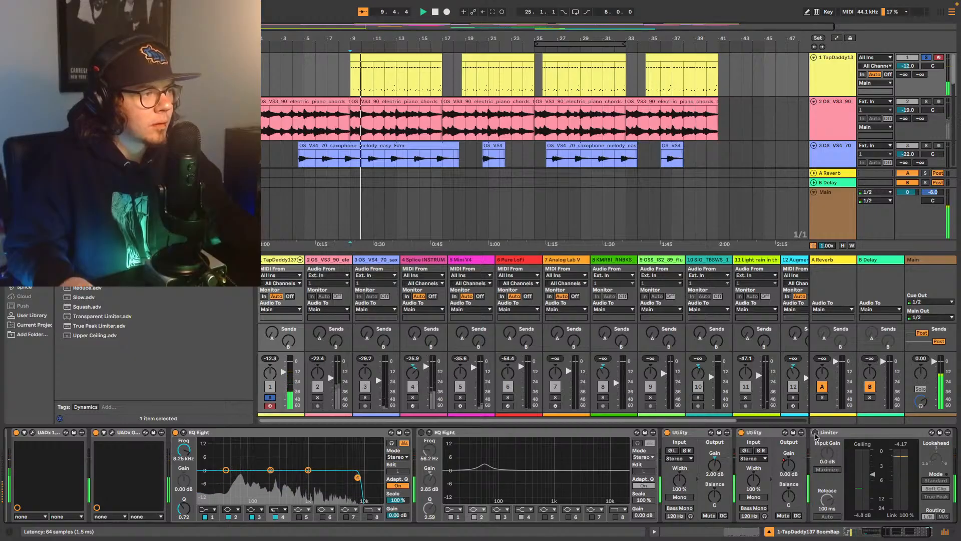
left_click(815, 433)
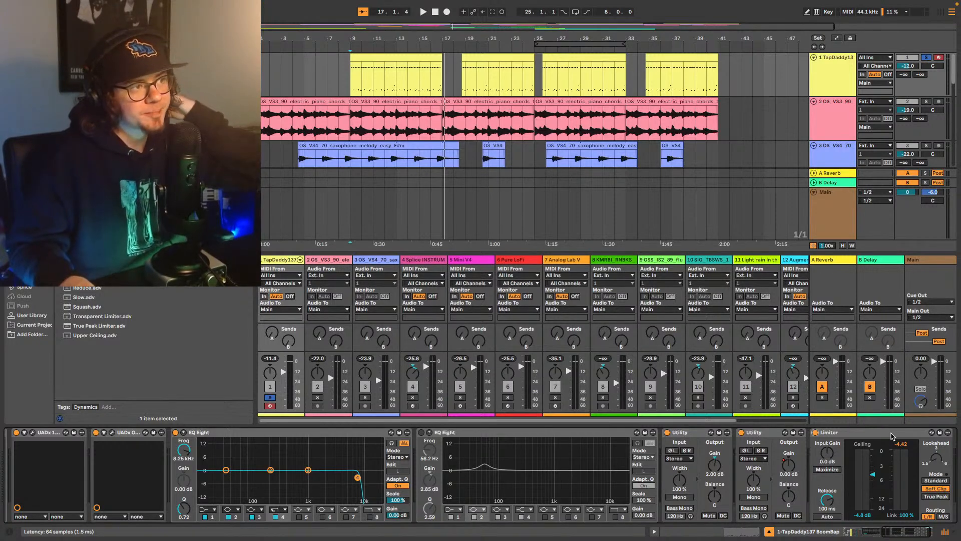
Step: Turn off both Limiters, Ozone 9 Elements and the Utility in the Main track's effect chain
left_click(943, 261)
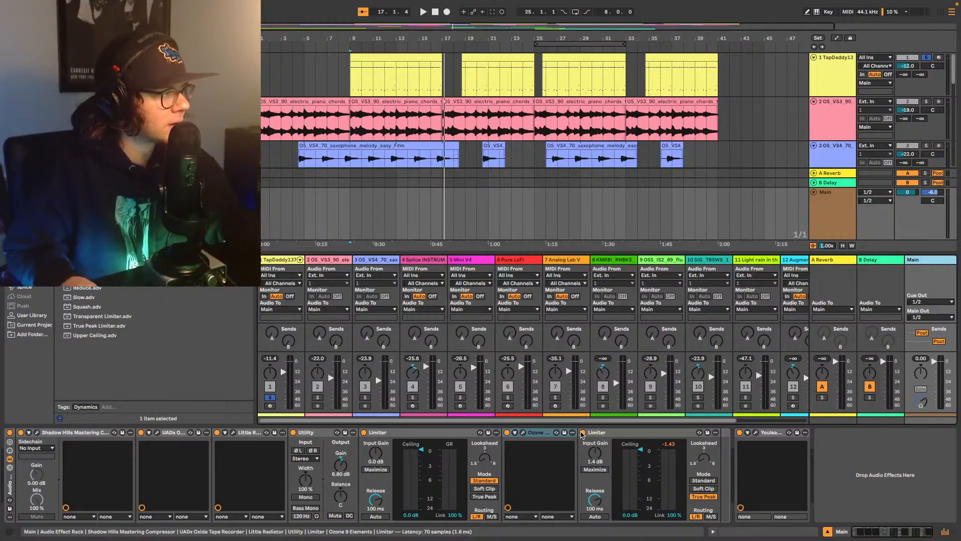
left_click(583, 432)
left_click(508, 433)
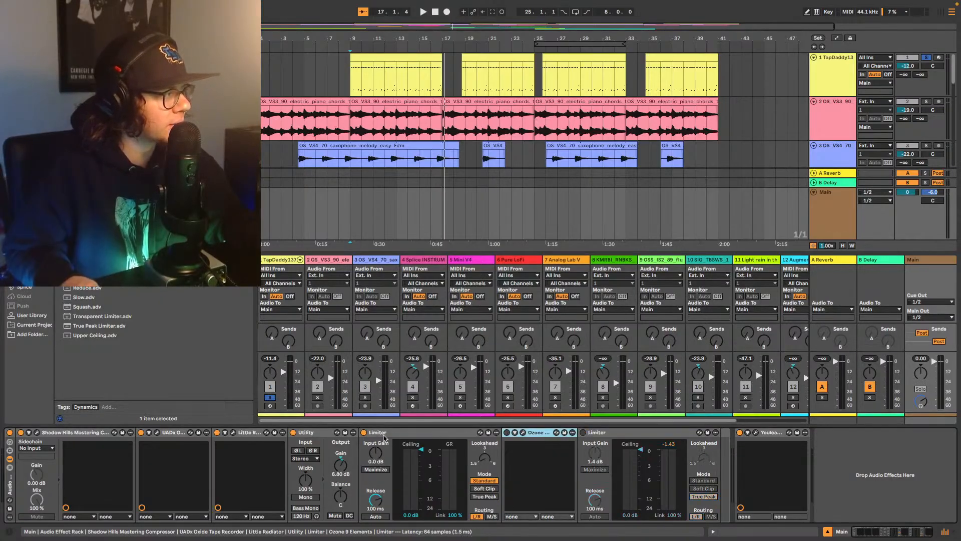
left_click(364, 432)
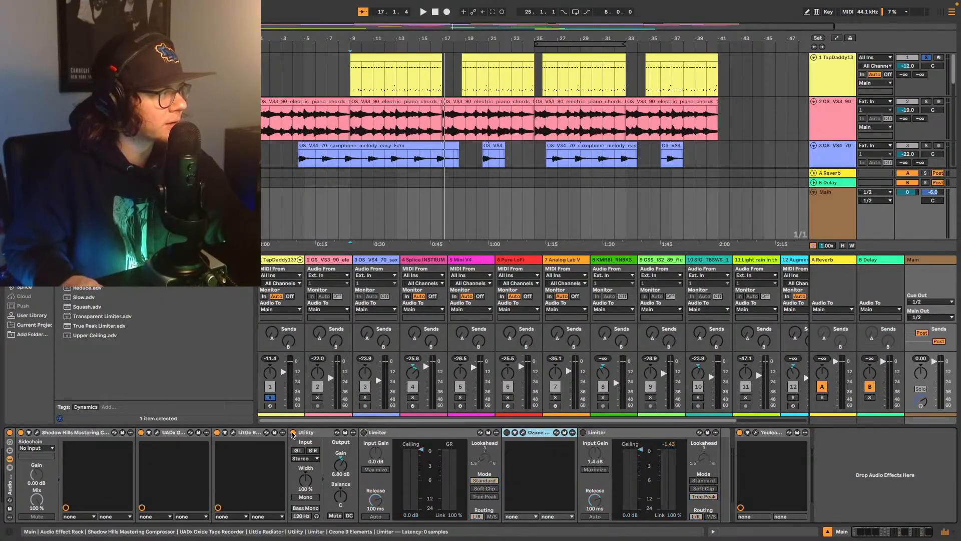
left_click(293, 433)
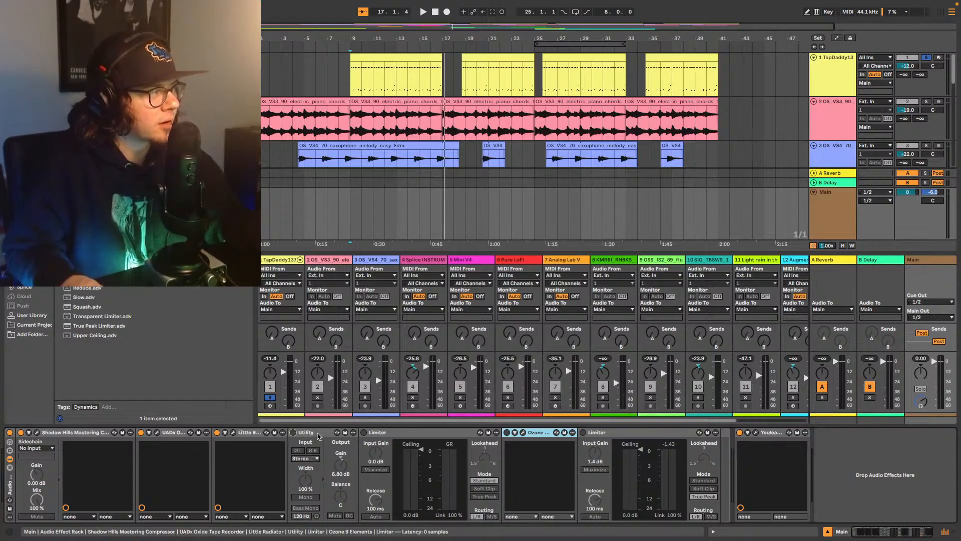
Step: Unsolo the drum track and play the full mix from bar 9, comparing it with the drum Limiter off and on
left_click(927, 58)
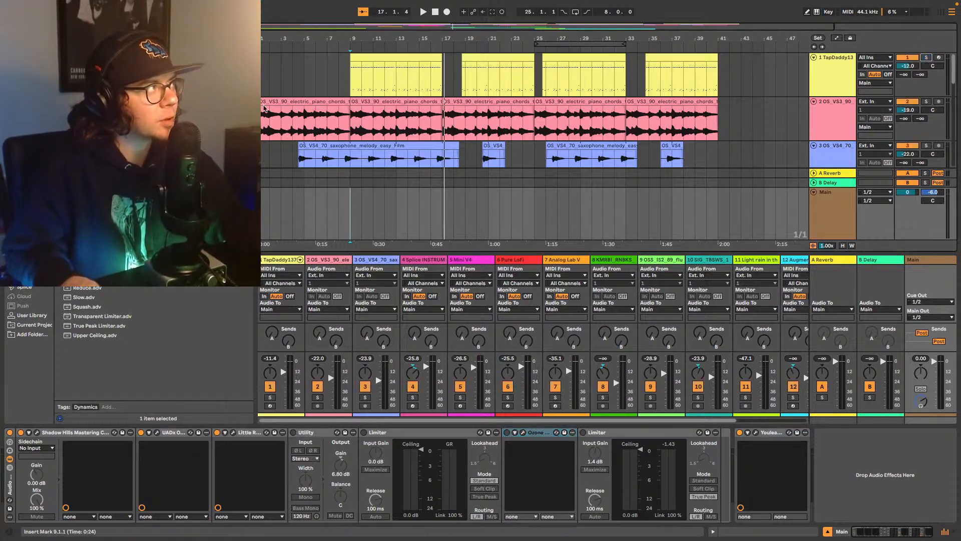
left_click(349, 75)
key("space")
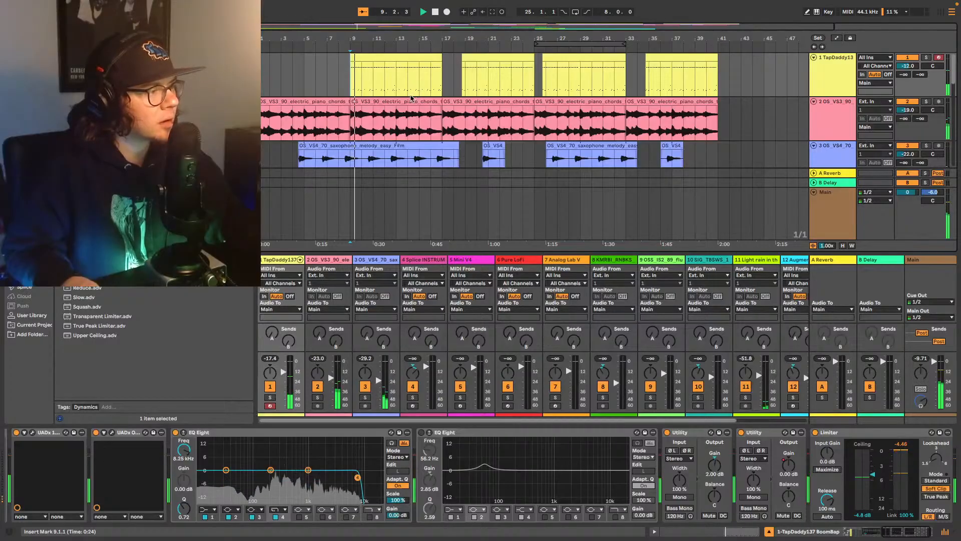
left_click(816, 433)
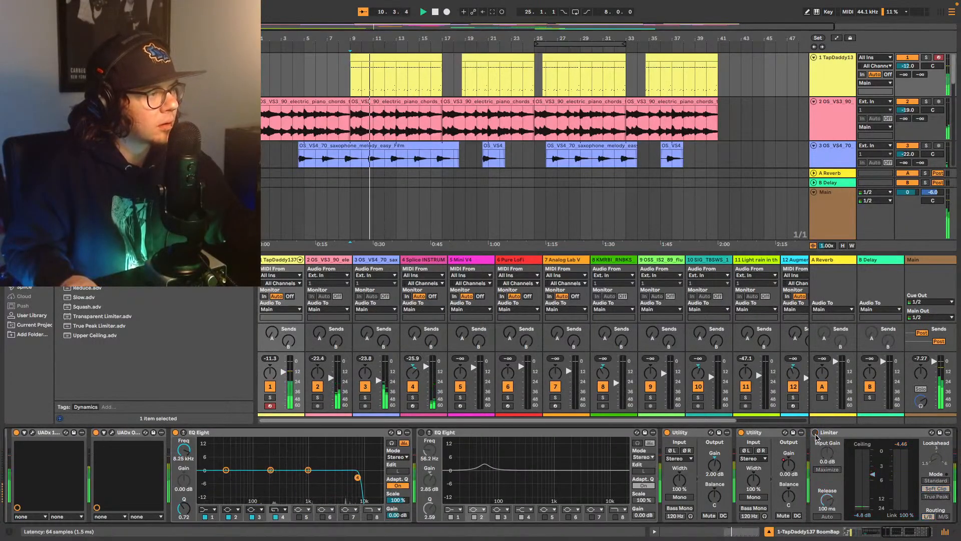
left_click(815, 433)
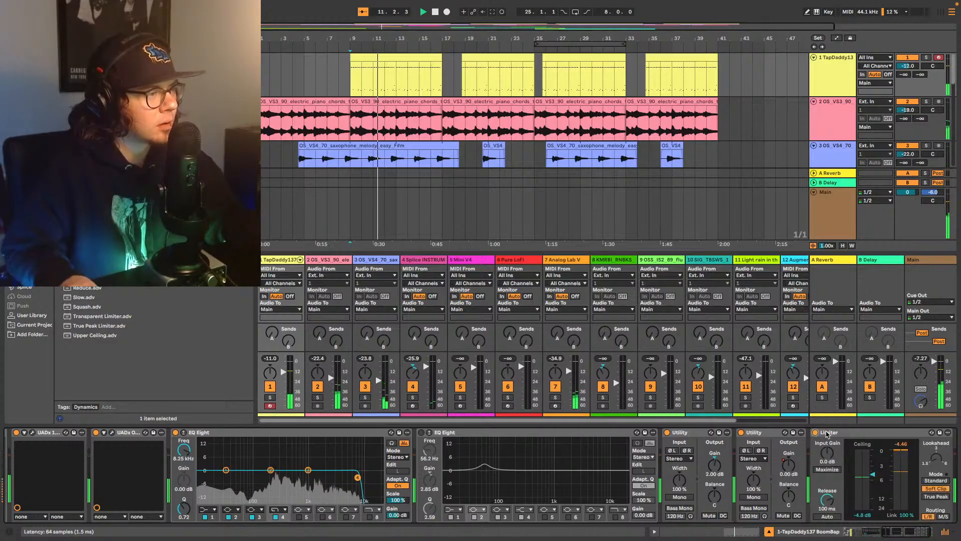
key("space")
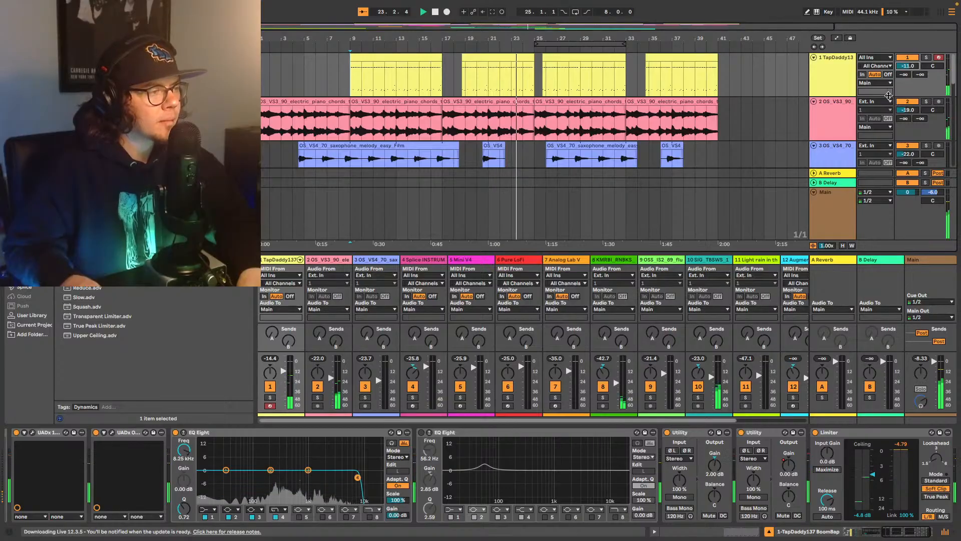
Step: Lower the violin loop track's volume to -26.0 dB and play the mix from the start of its clip at bar 22
scroll(855, 160, "down", 10)
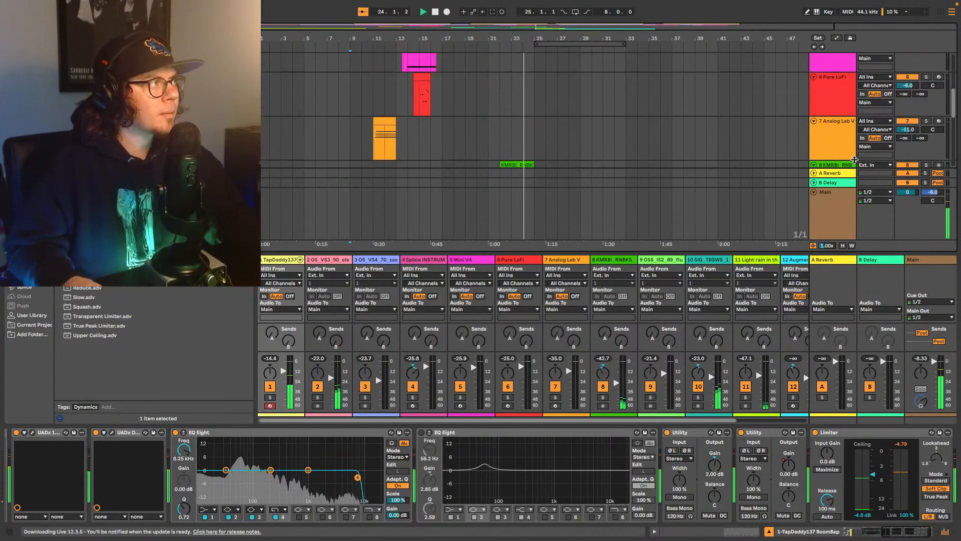
scroll(855, 160, "down", 3)
key("space")
left_click(908, 120)
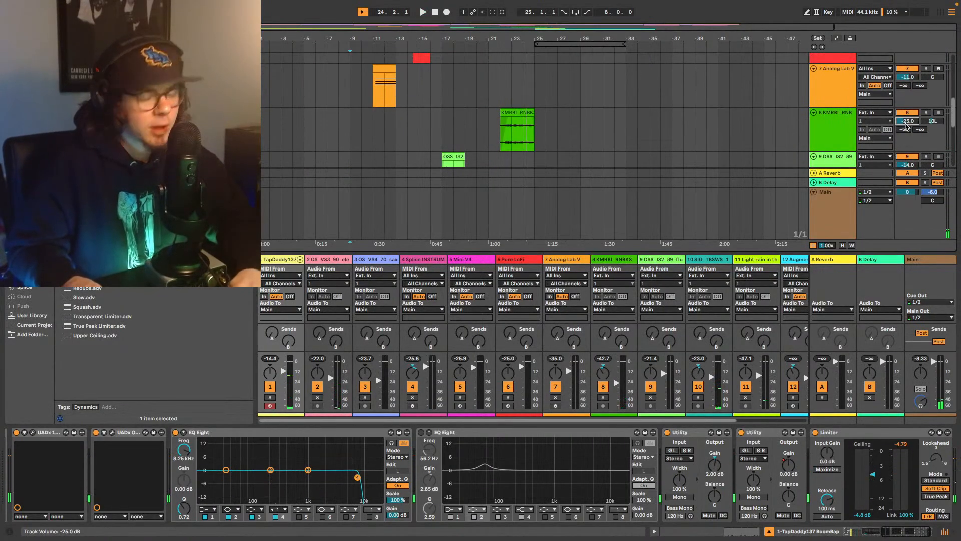
key("Down")
left_click(841, 136)
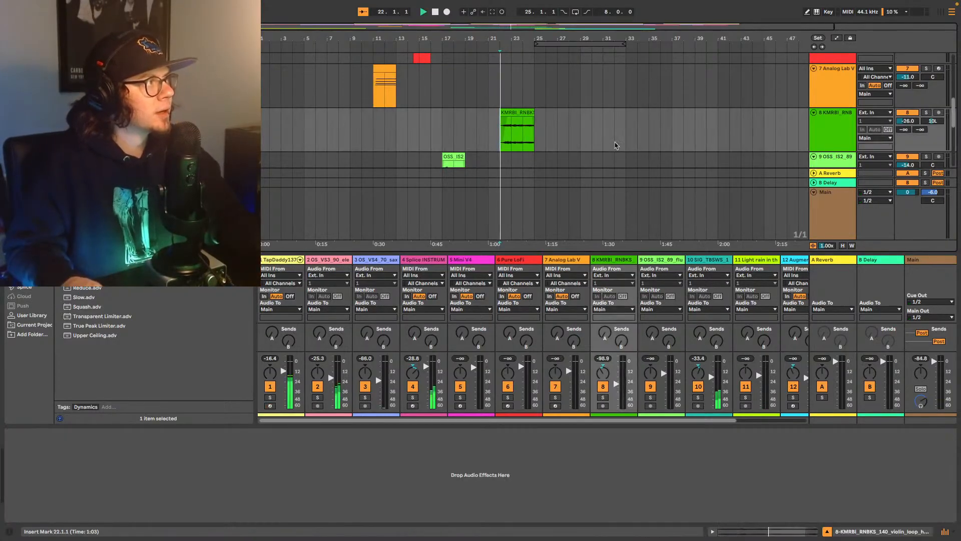
key("space")
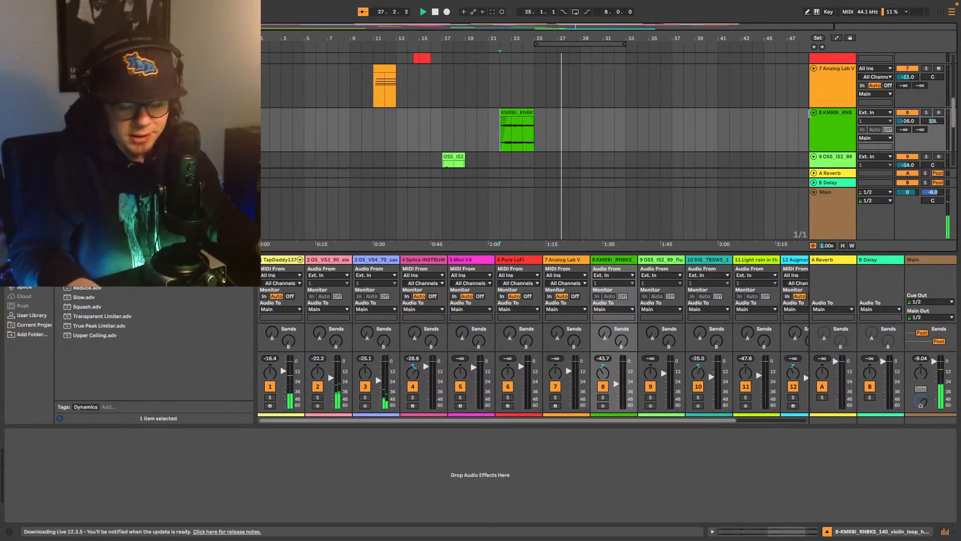
Step: Play the full mix again from the first drum clip at bar 9 to check the balance
scroll(741, 145, "up", 8)
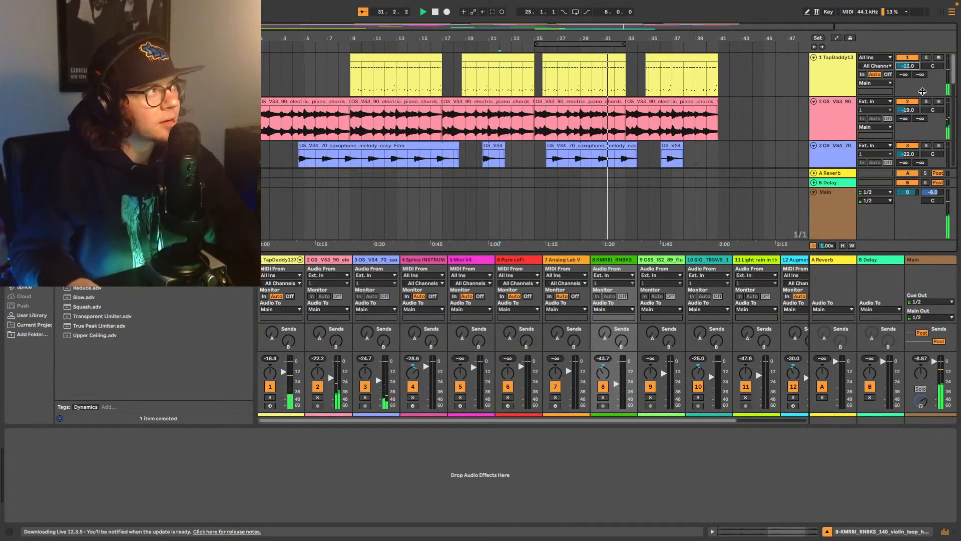
left_click(350, 81)
key("space")
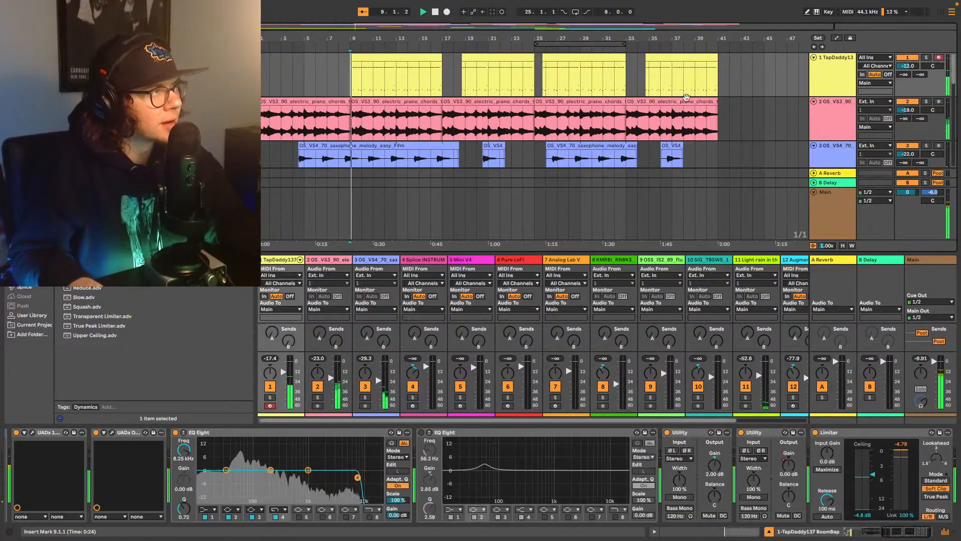
key("space")
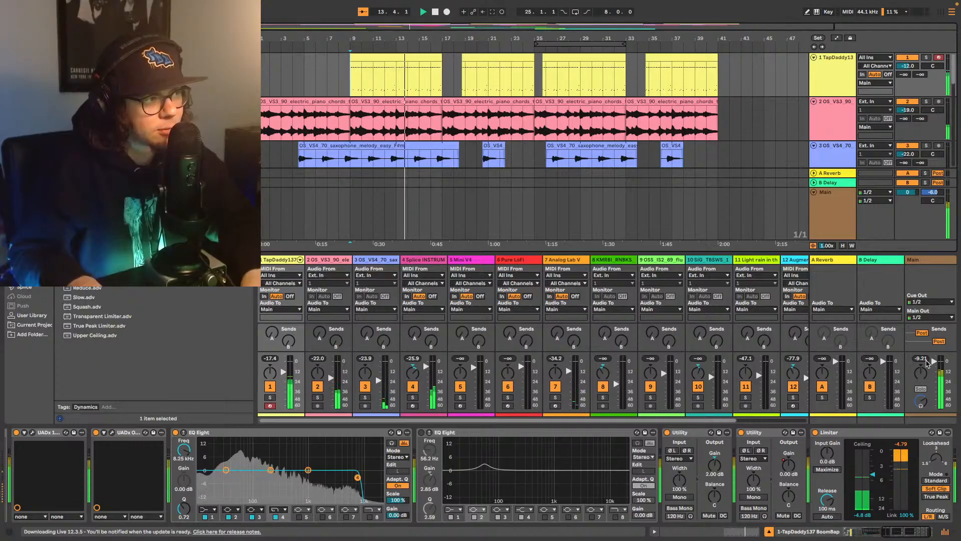
Step: Shift the Main track's panning to 5R while the mix plays
left_click_drag(920, 372, 921, 367)
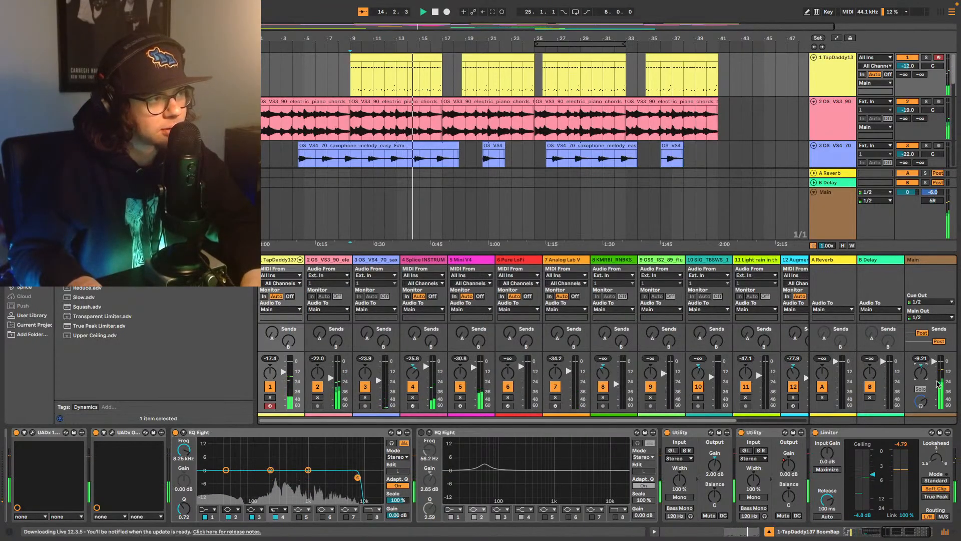
right_click(923, 374)
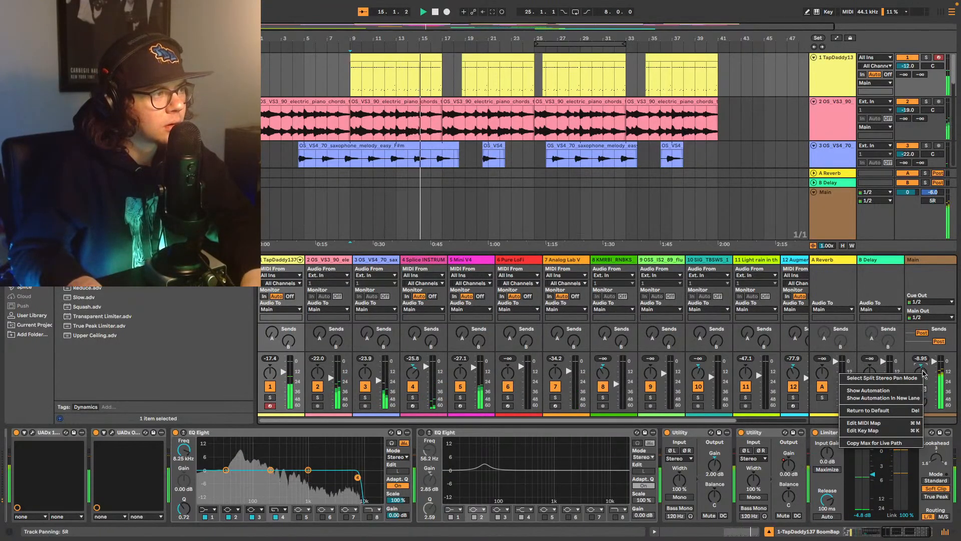
left_click(924, 273)
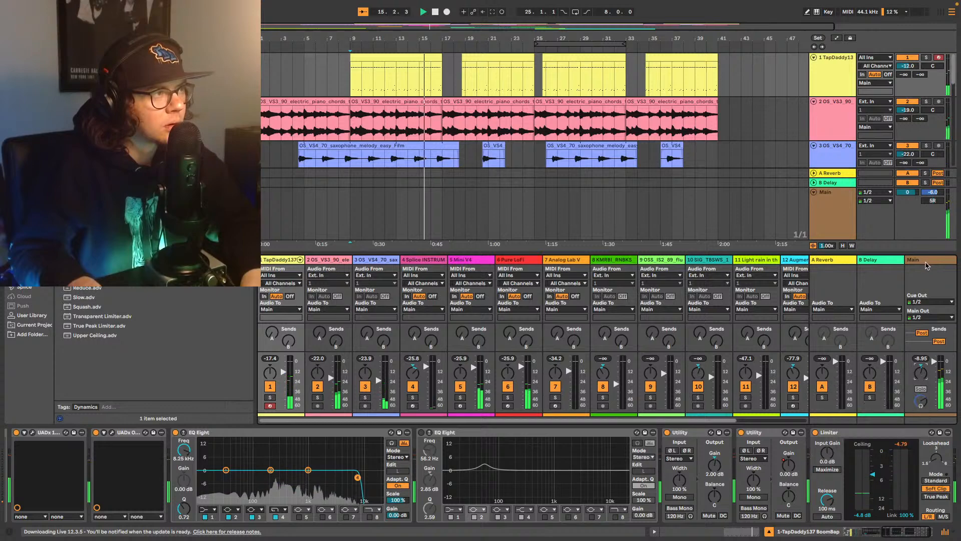
Step: Set the Main track's panning to centre
left_click(945, 533)
left_click(945, 534)
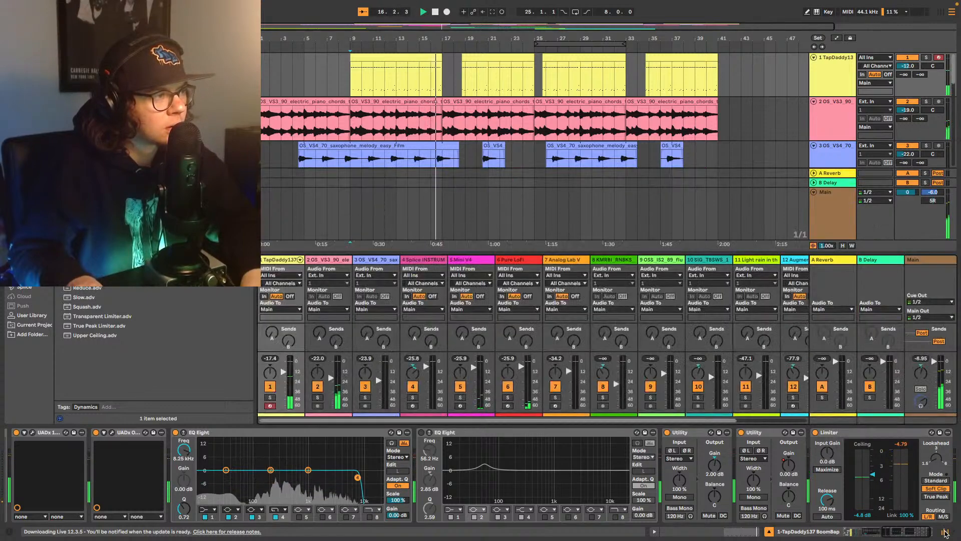
left_click_drag(922, 373, 921, 377)
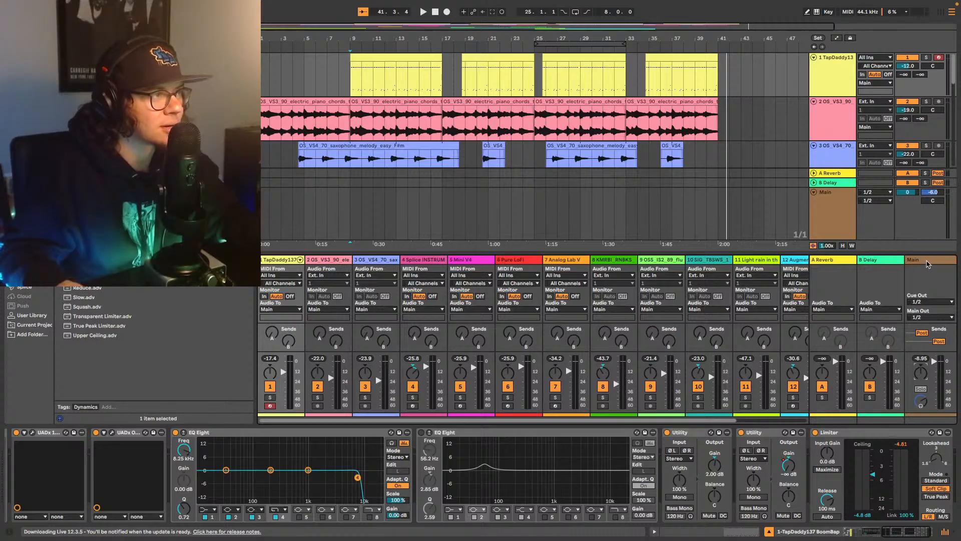
Step: Turn on the Main track's Utility, first Limiter and Ozone, set the Utility gain to 6.95 dB, and play the song
left_click(927, 262)
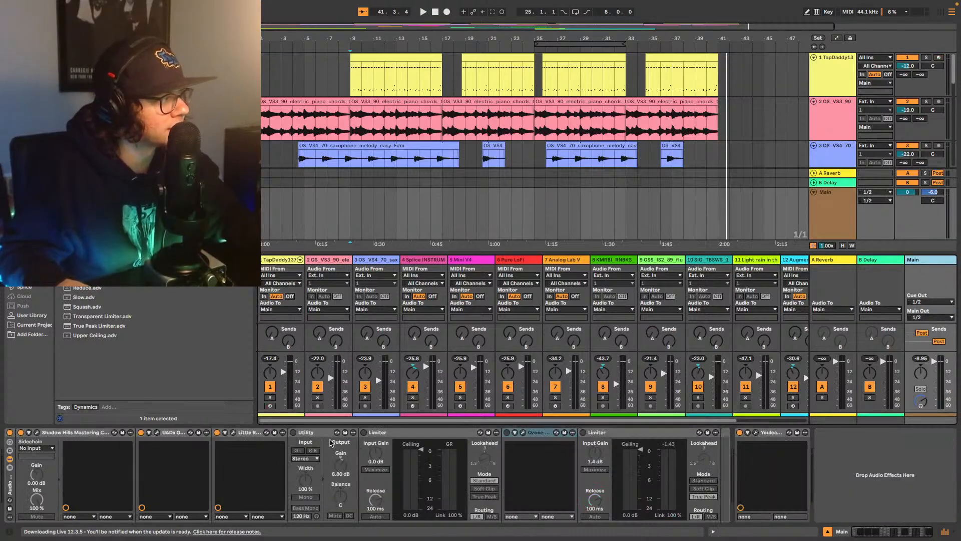
left_click(293, 432)
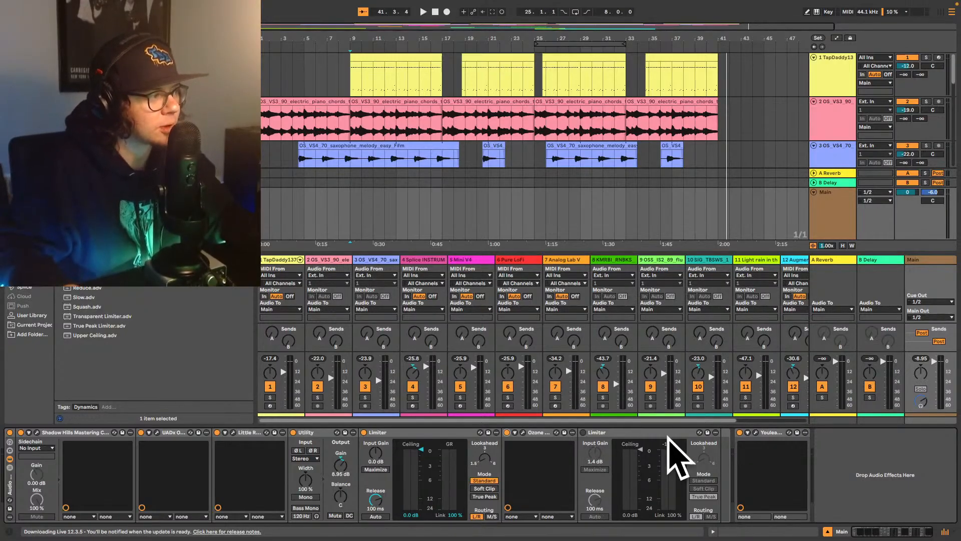
key("space")
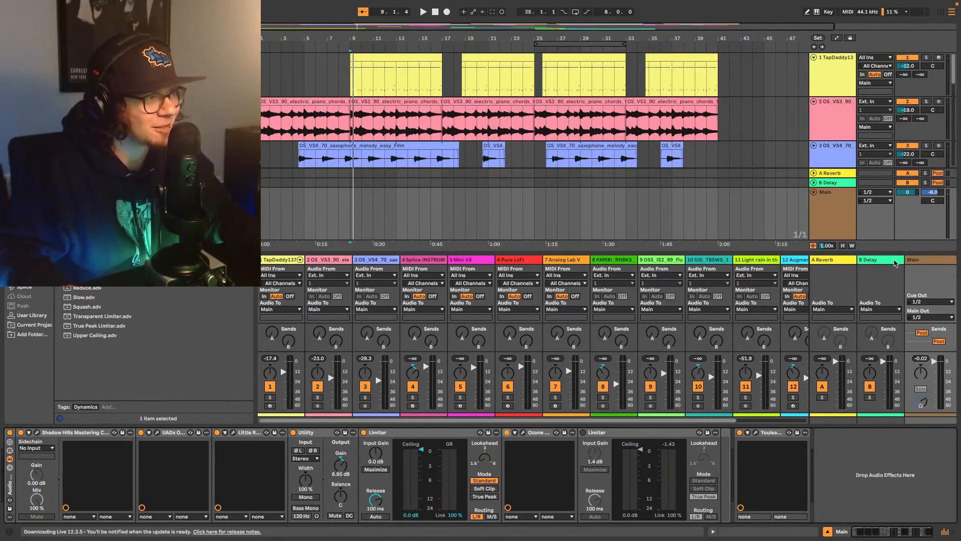
Step: Open the Youlean Loudness Meter during playback and turn on the Main track's second Limiter with an input gain of 1.0 dB
left_click(756, 433)
key("space")
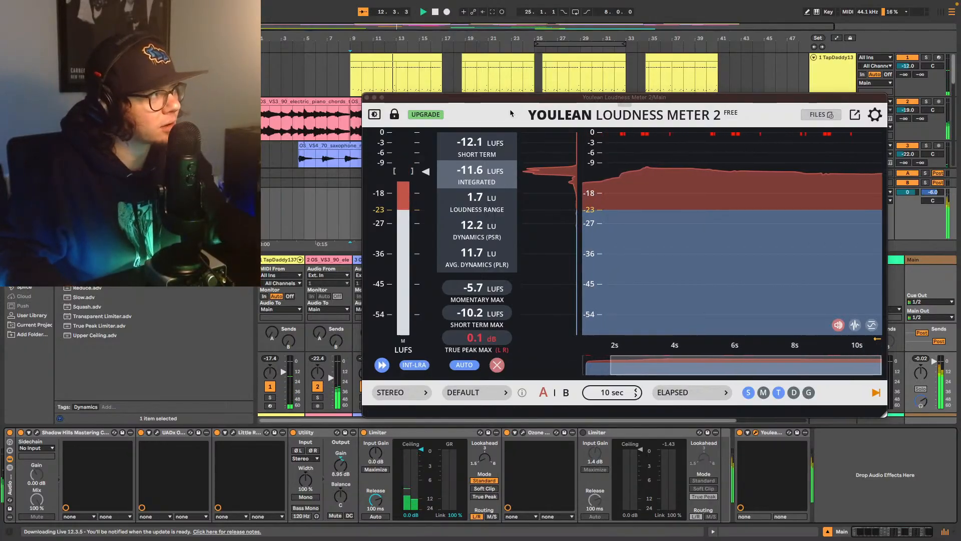
left_click(584, 432)
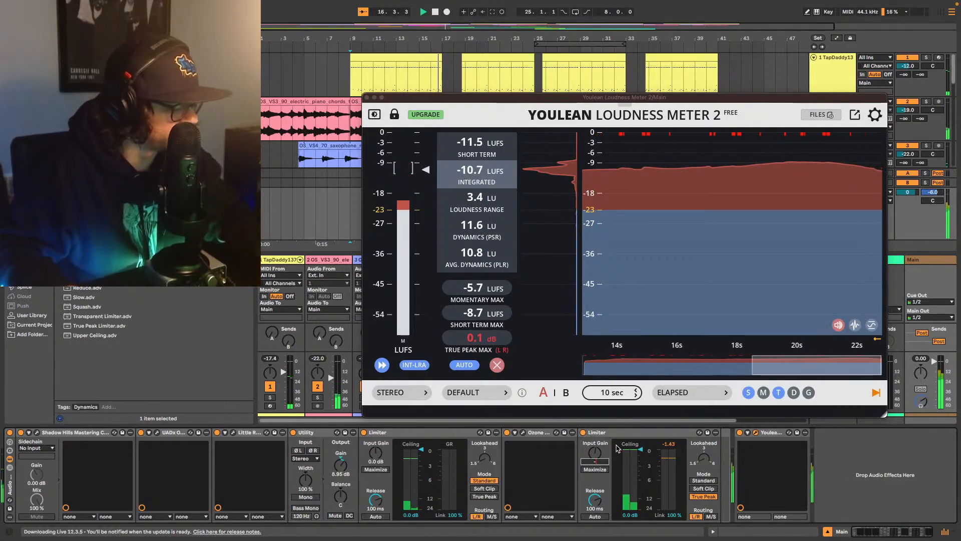
type("1")
key("Return")
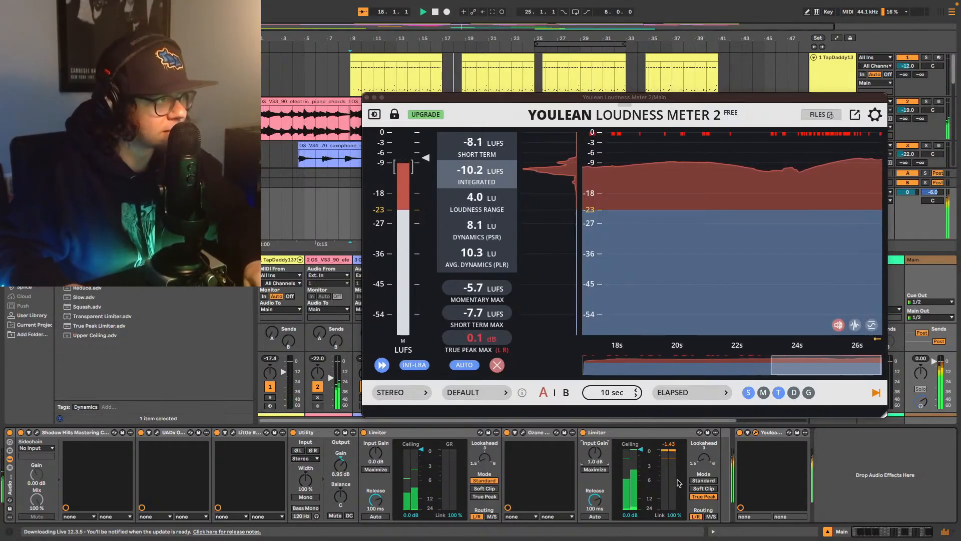
Step: Play the whole song from the start and measure its integrated loudness and true peak, then replay it from the beginning
left_click(326, 156)
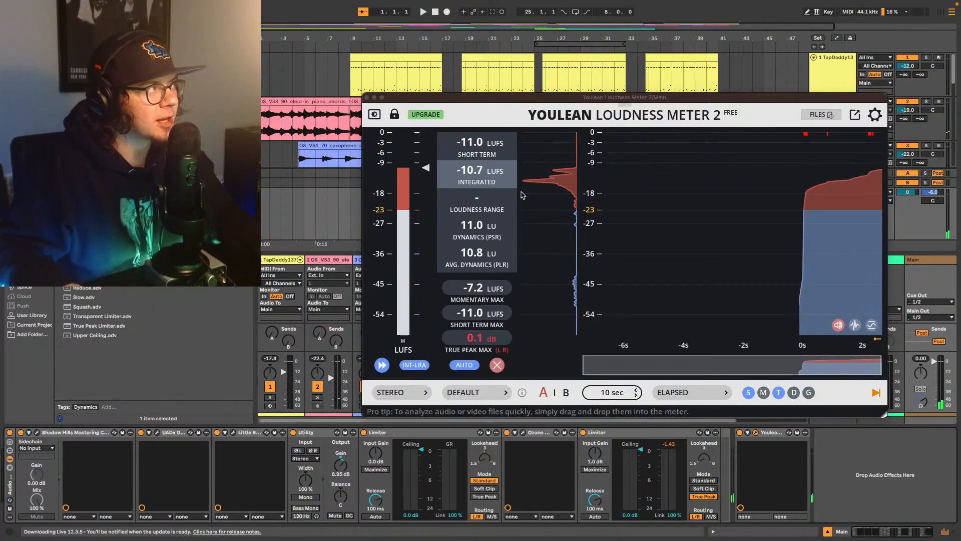
mouse_move(630, 170)
key("space")
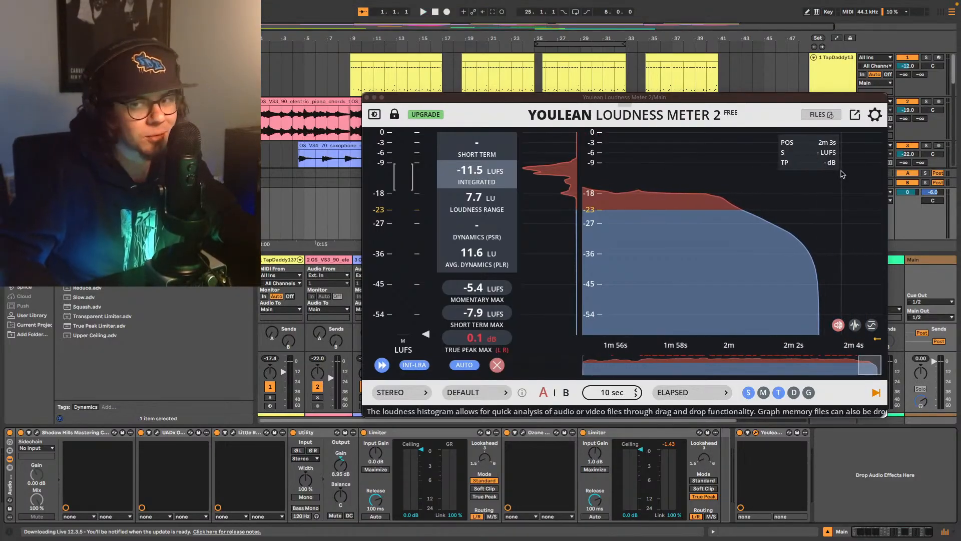
key("space")
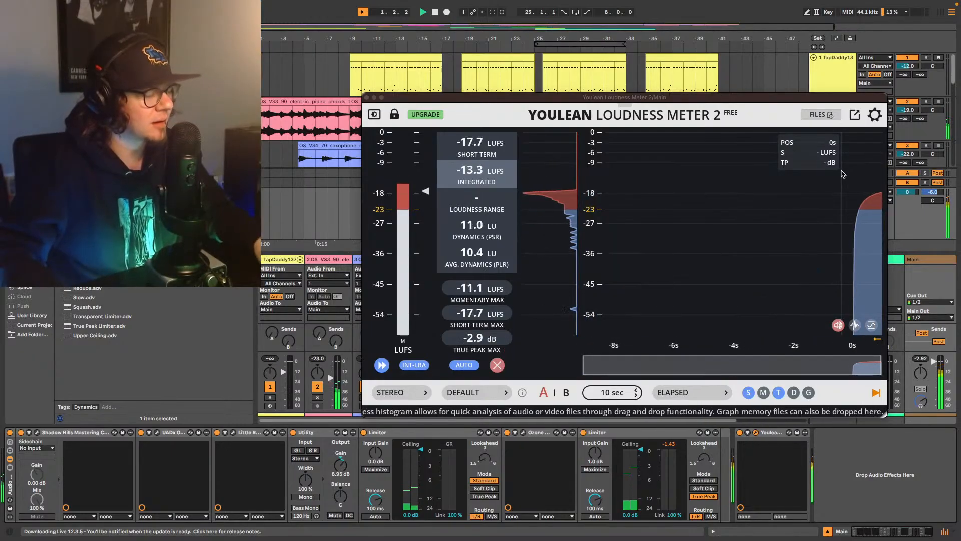
Step: Stop the playback and save the Live set
key("super+s")
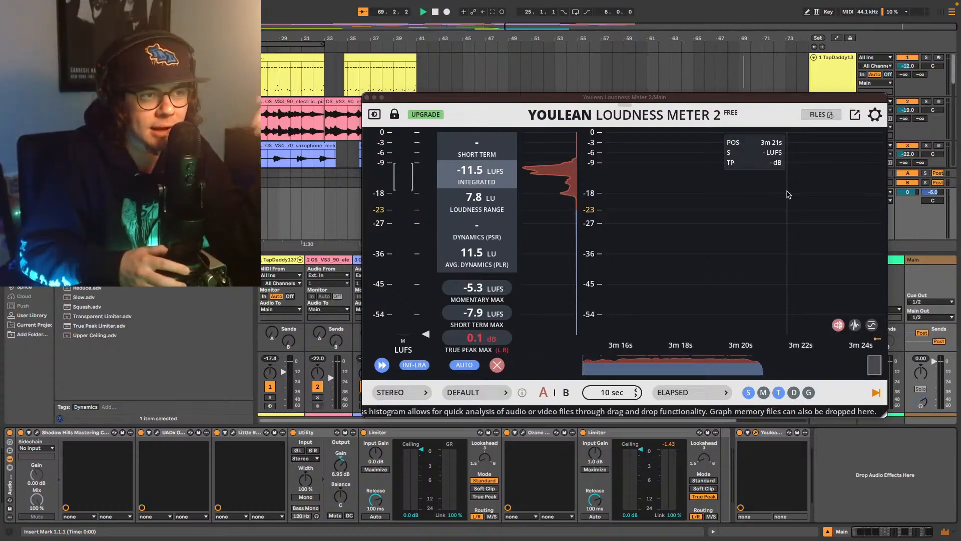
key("space")
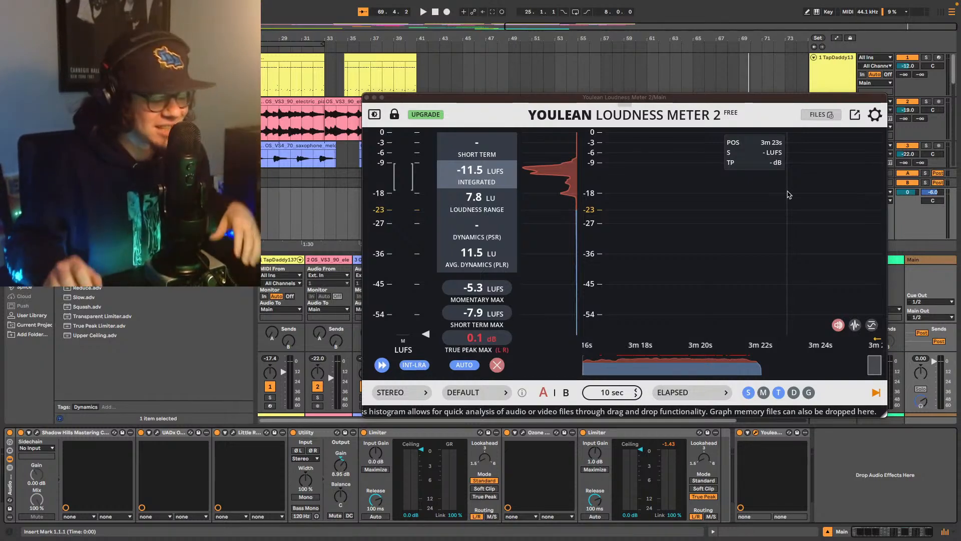
key("super+s")
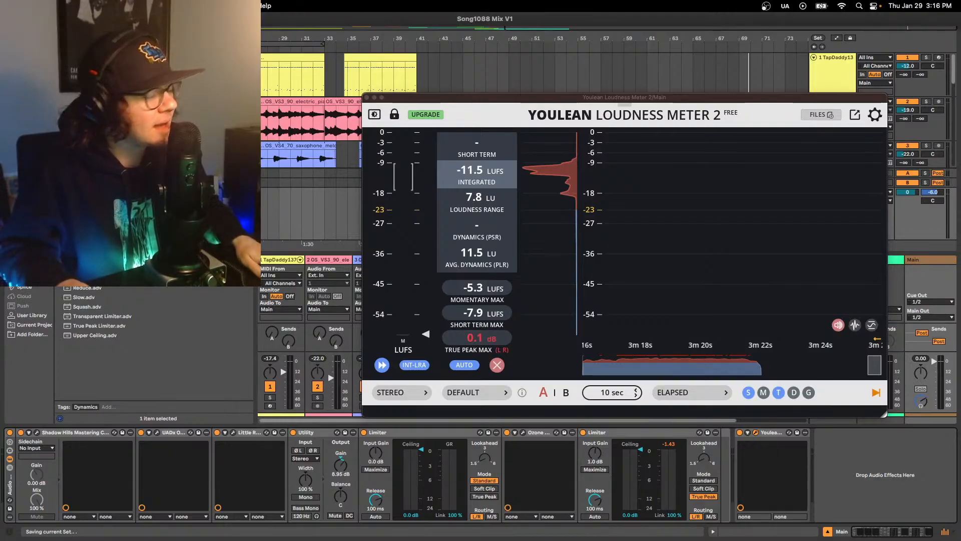
Step: Switch to Spotify, enlarge its window and choose an entry from the Night Owl EP's additional options
mouse_move(751, 526)
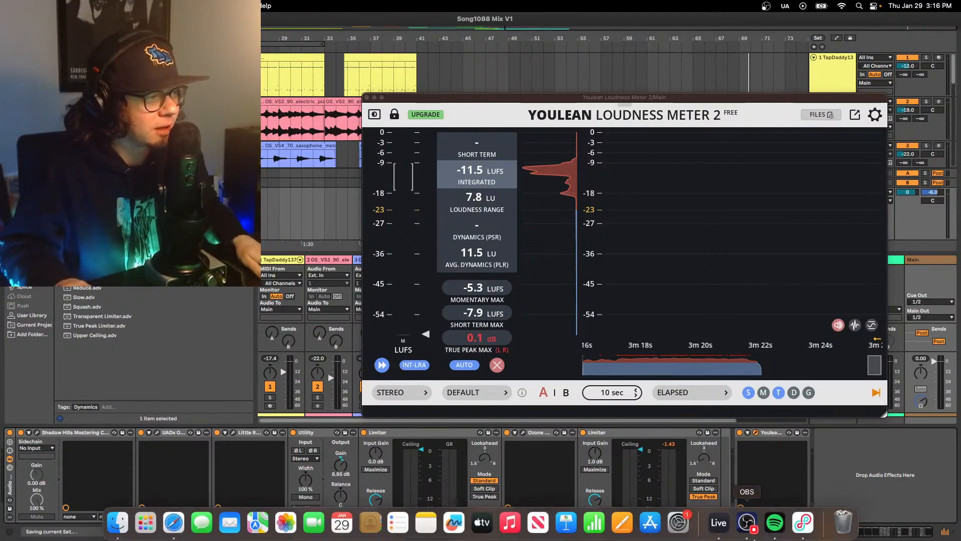
left_click(779, 517)
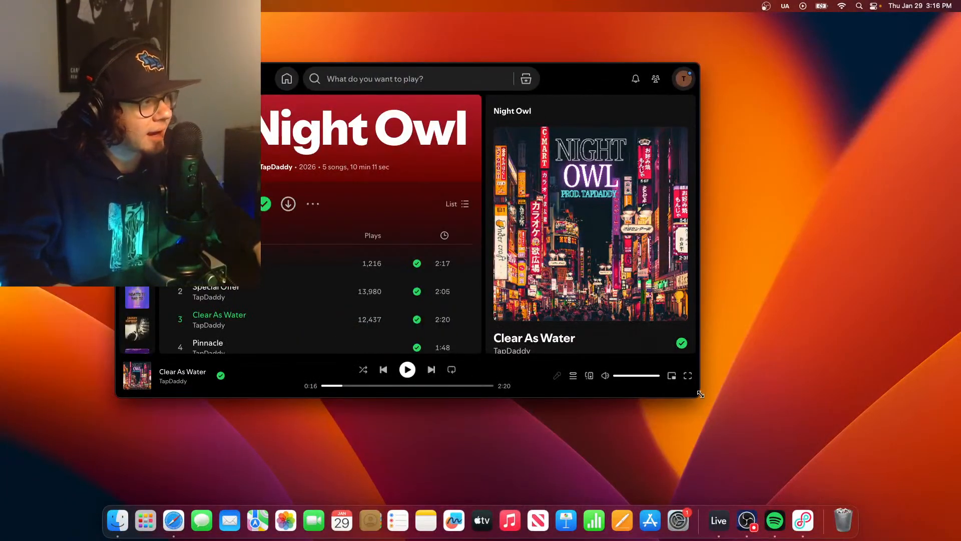
left_click_drag(701, 394, 742, 453)
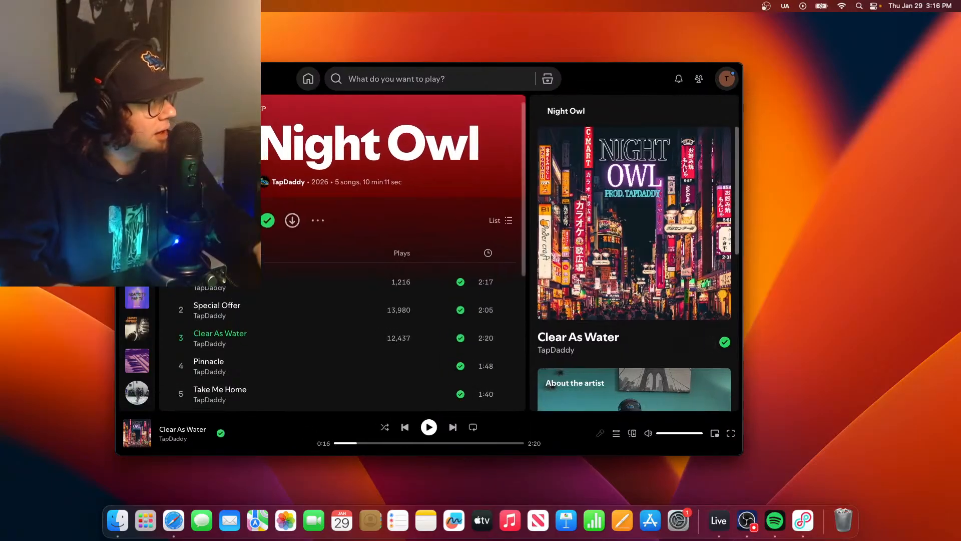
left_click(318, 221)
mouse_move(379, 353)
left_click(483, 359)
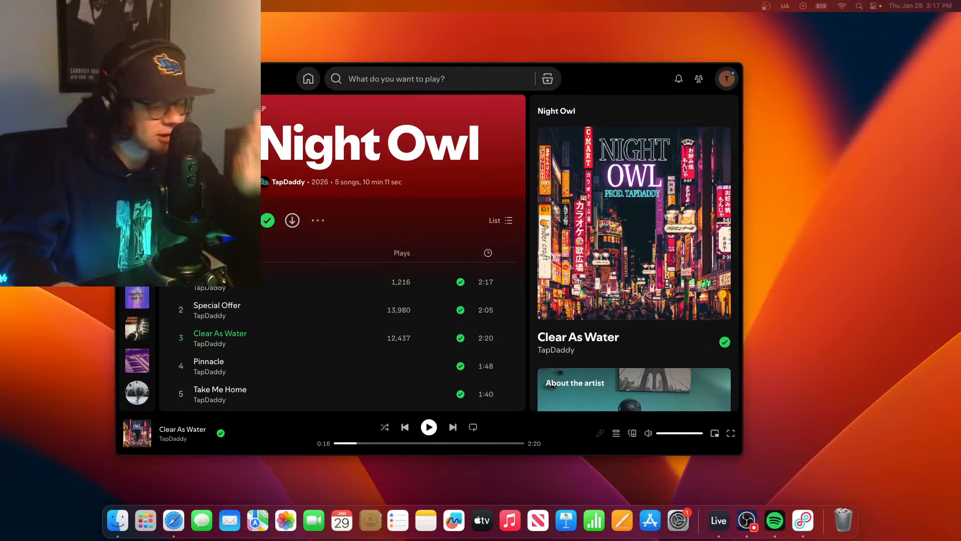
Step: Play the track Pinnacle from the Night Owl EP
scroll(257, 356, "down", 2)
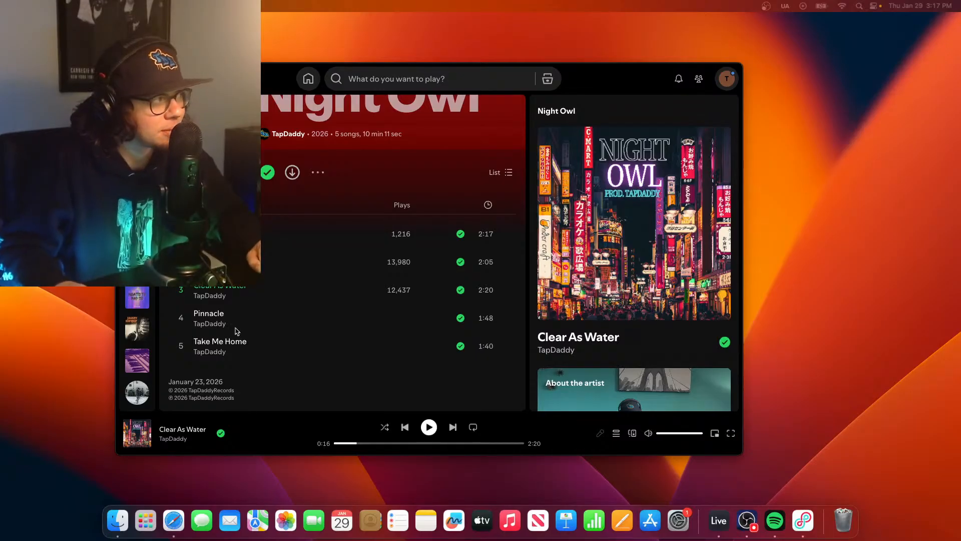
left_click(182, 320)
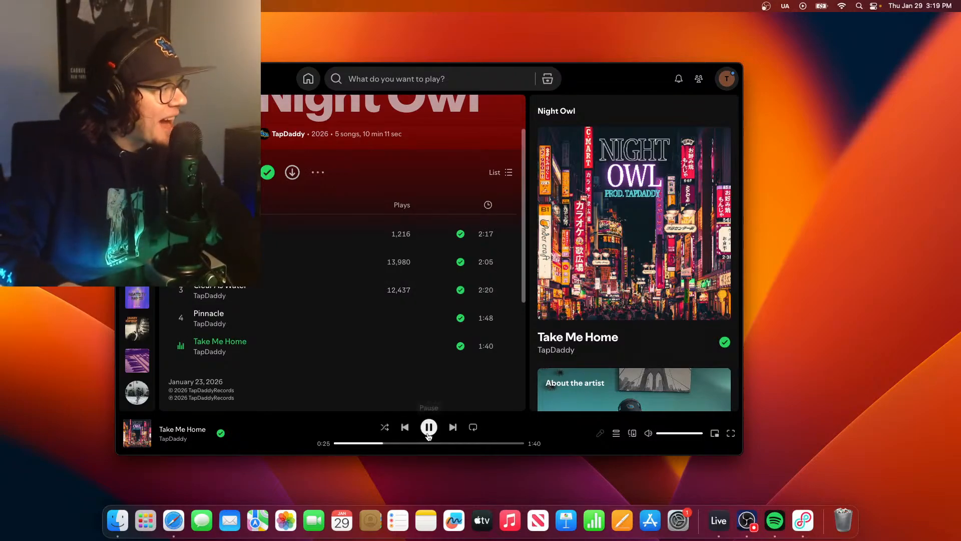
Step: Switch back to Ableton Live and open the set Song1086.als from the Song13 Project folder
left_click(719, 520)
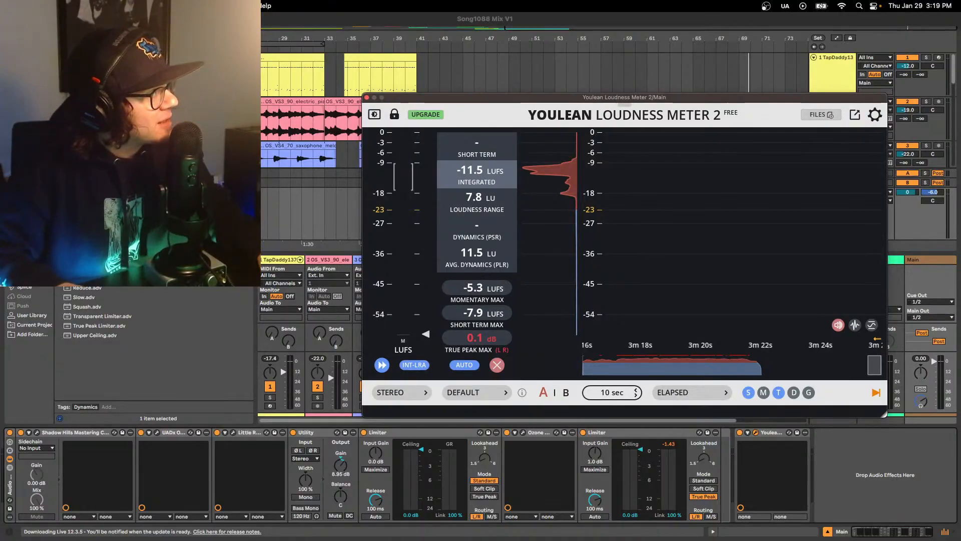
left_click(52, 6)
mouse_move(85, 42)
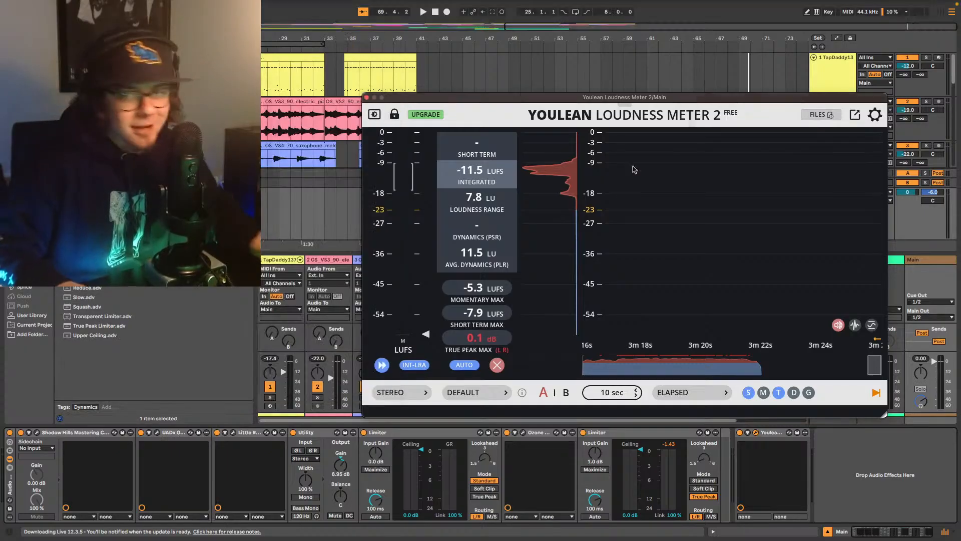
key("super+o")
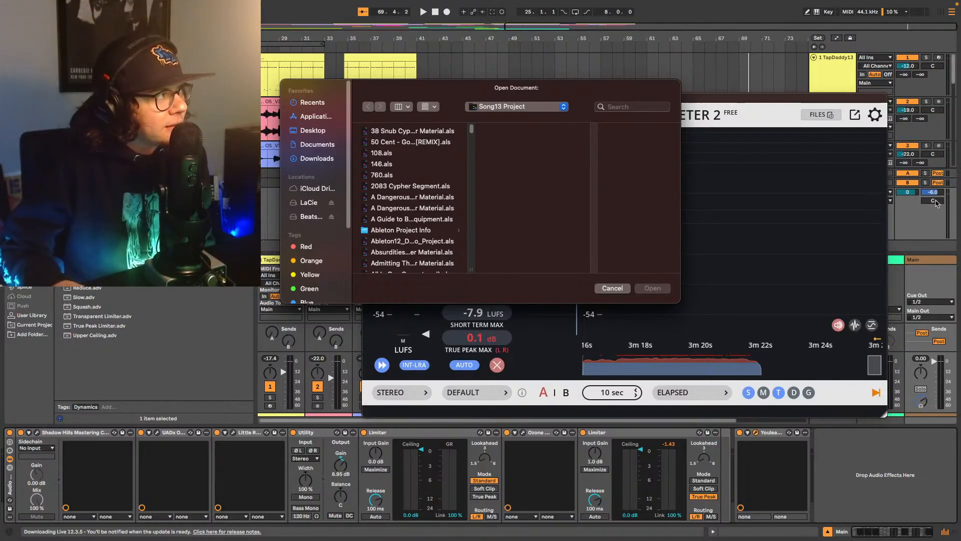
scroll(428, 195, "down", 15)
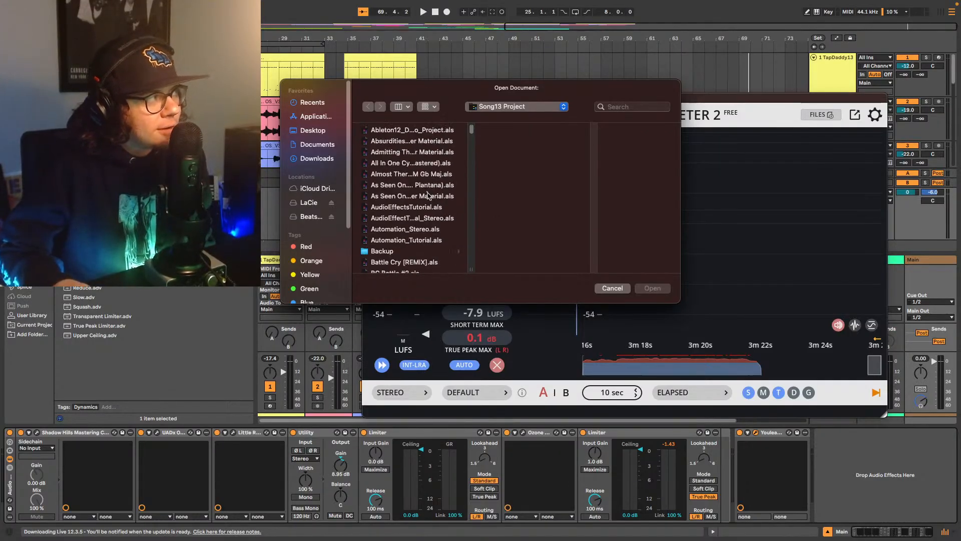
scroll(428, 194, "down", 15)
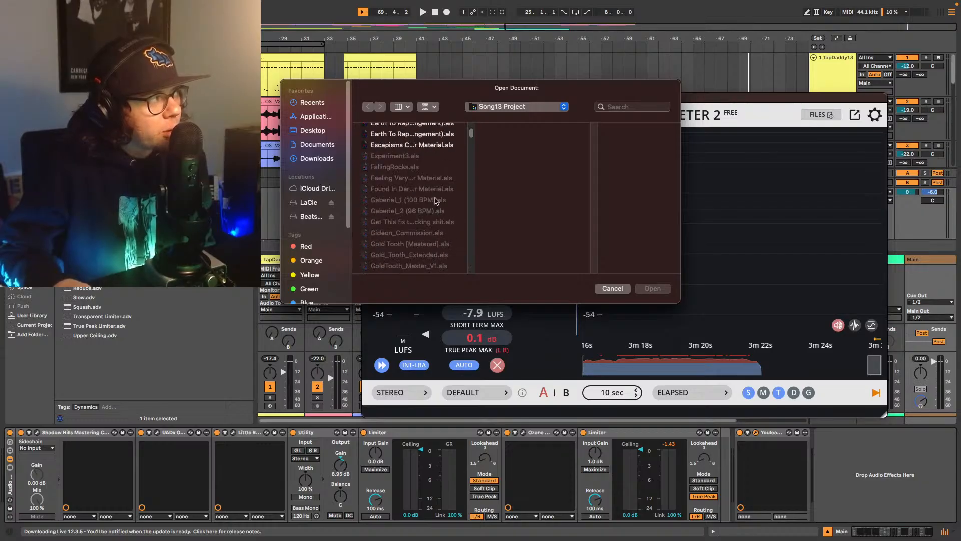
left_click_drag(470, 133, 467, 245)
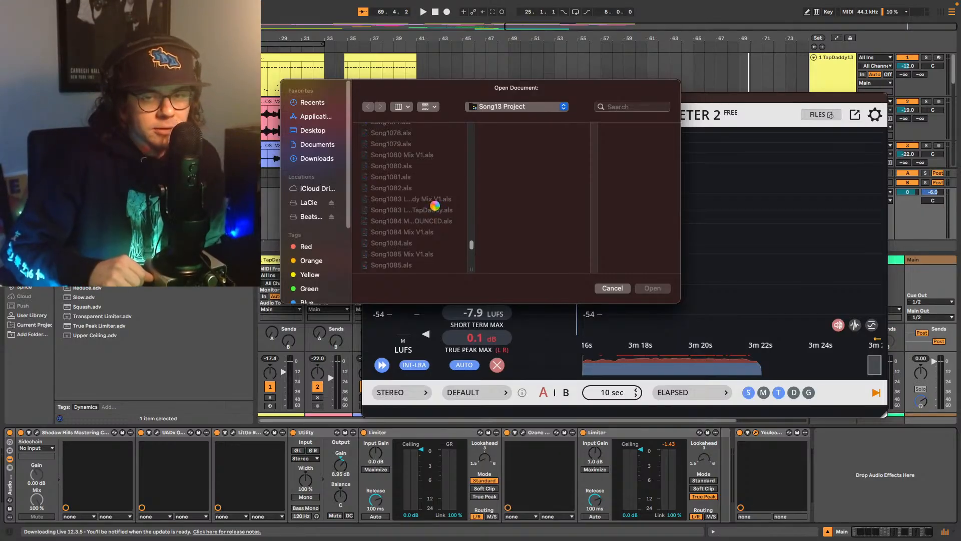
scroll(418, 223, "down", 3)
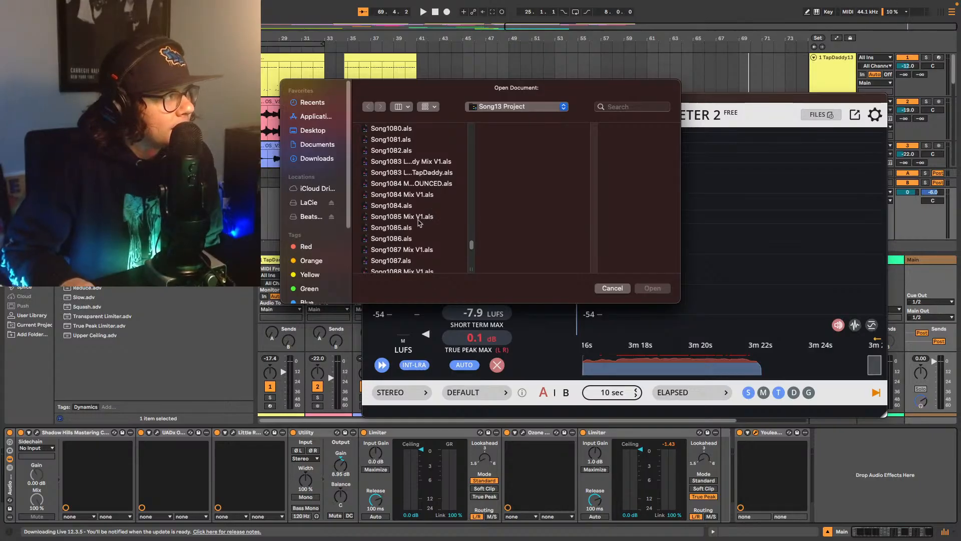
left_click(396, 239)
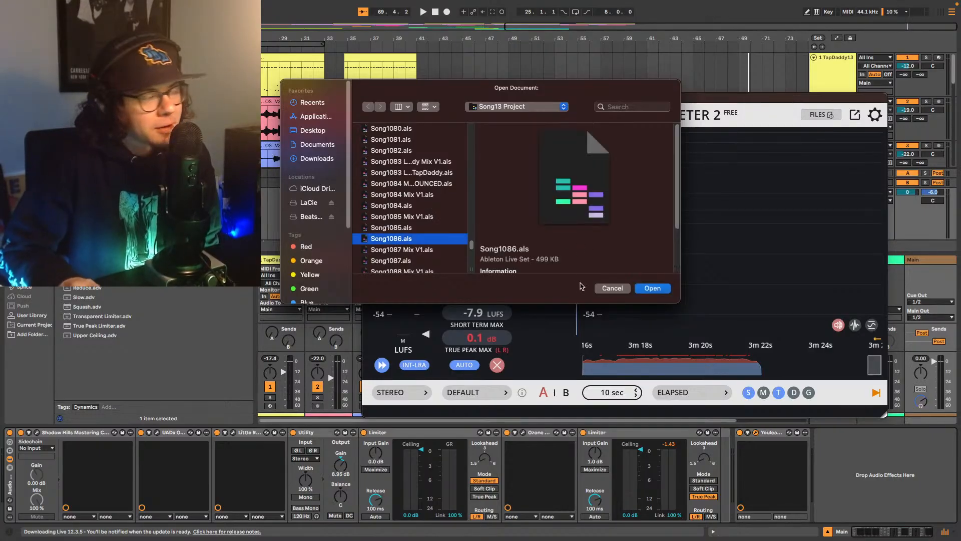
left_click(656, 288)
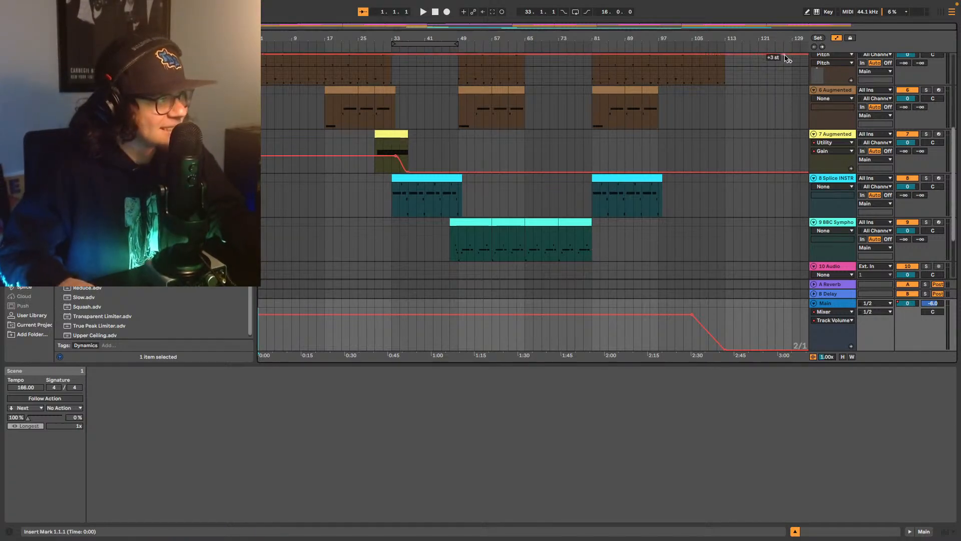
Step: Play the opened set from the start, check the track and Main levels in the mixer, and stop playback
key("space")
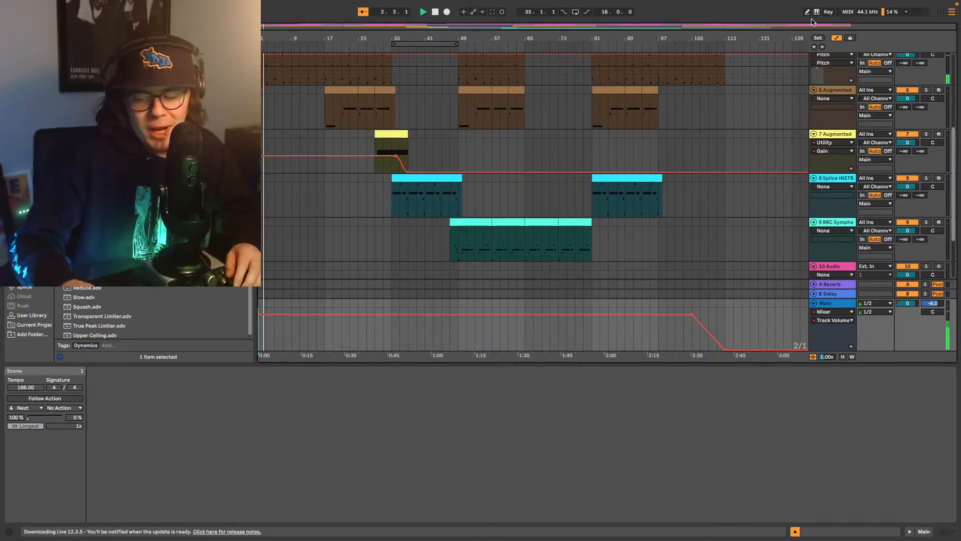
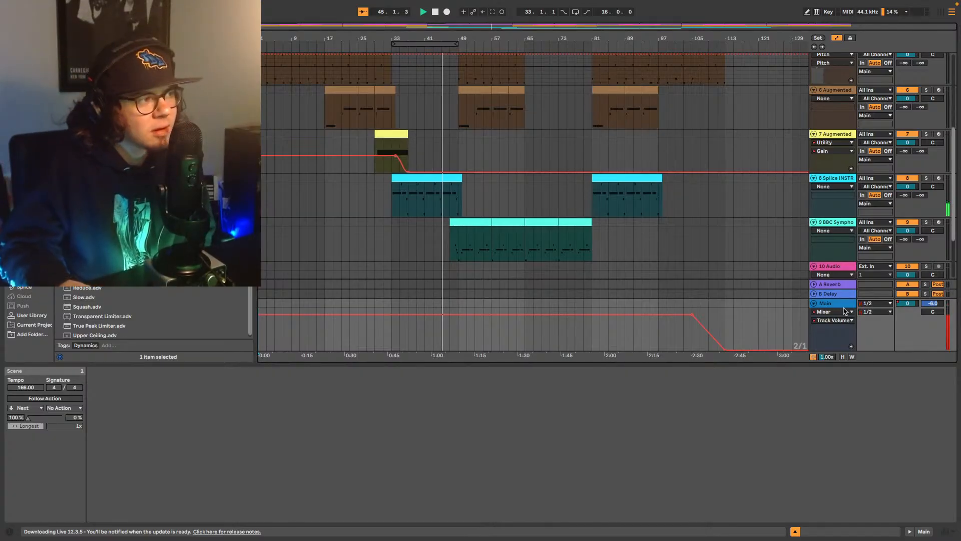
left_click(945, 531)
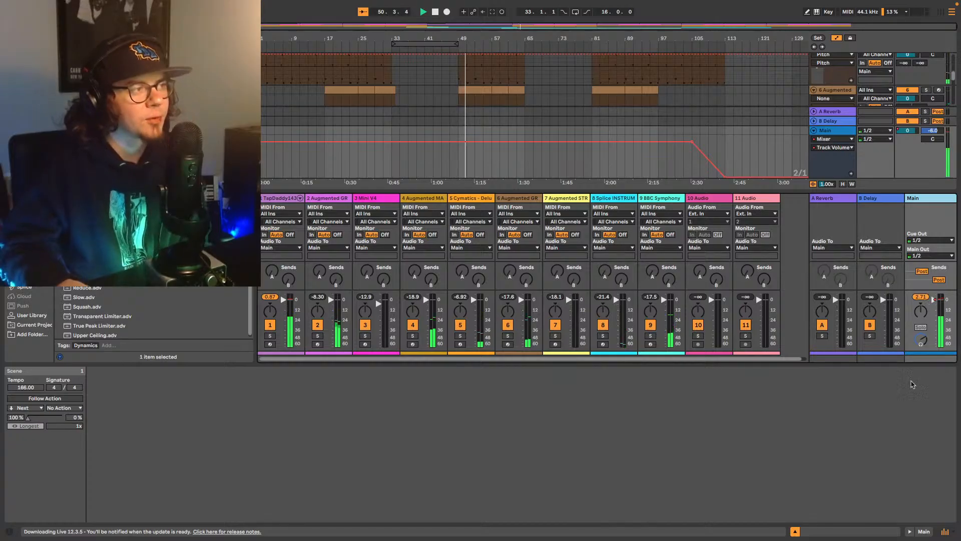
left_click(945, 532)
key("space")
Step: Select instrument tracks 1 to 9 and lower their volumes together by 8 dB
scroll(854, 79, "up", 5)
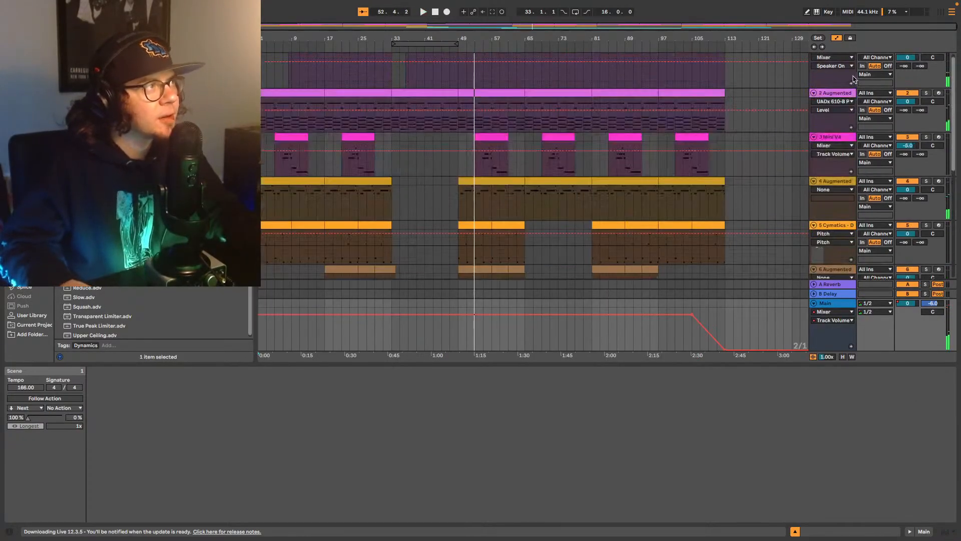
scroll(854, 79, "up", 1)
left_click(836, 59)
scroll(831, 115, "down", 12)
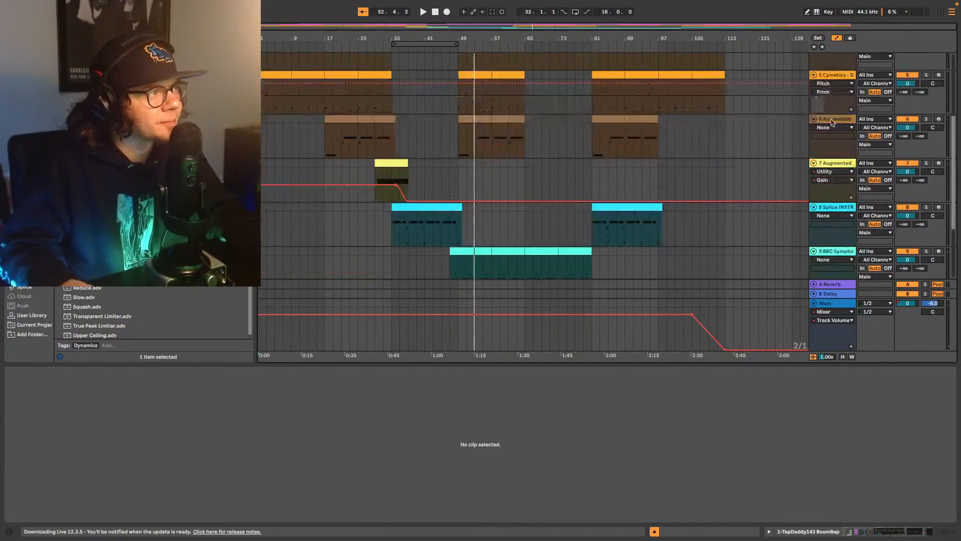
left_click(844, 200)
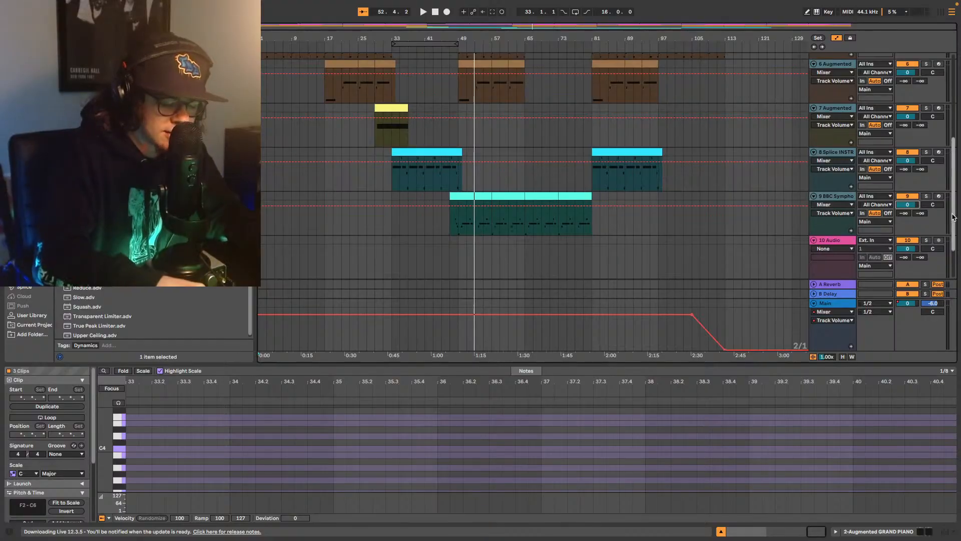
key("Down")
key("Down")
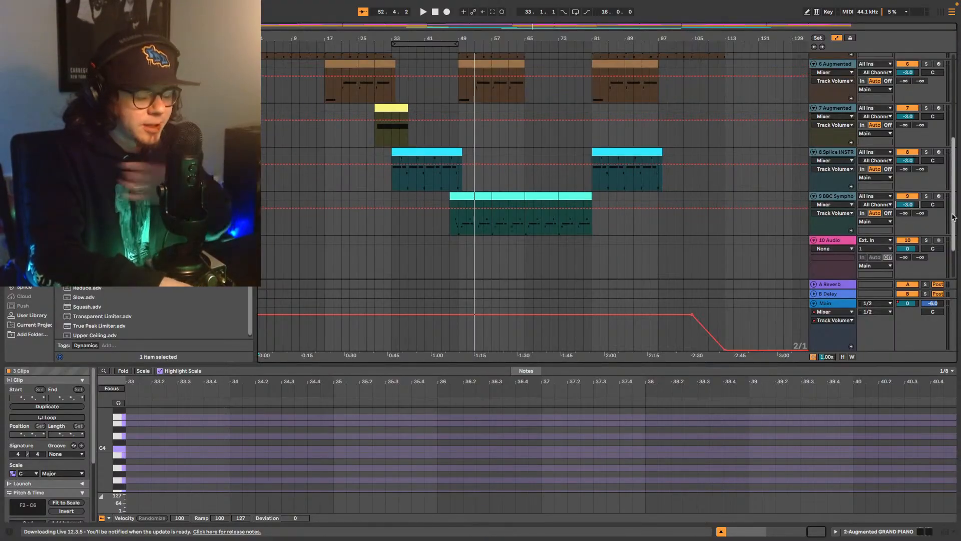
key("Down")
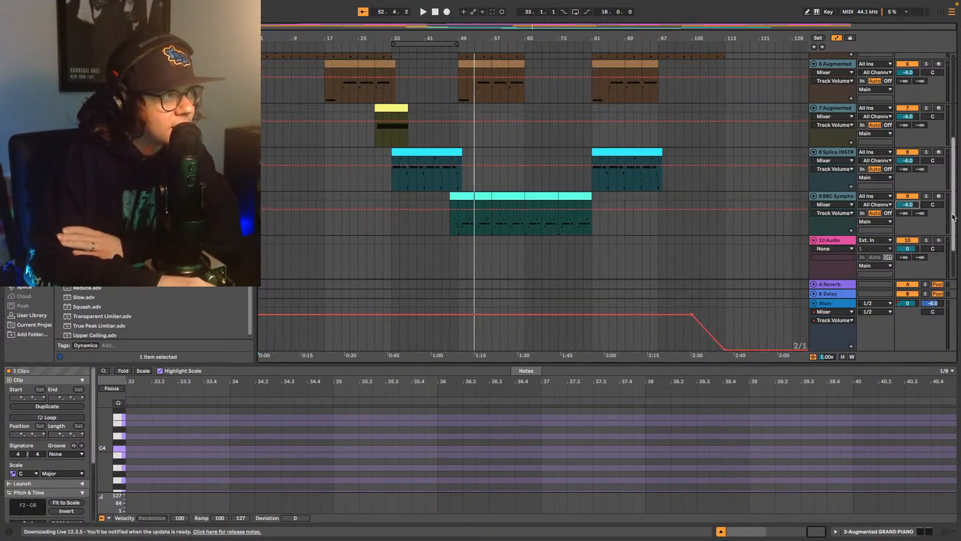
key("Down")
key("Down")
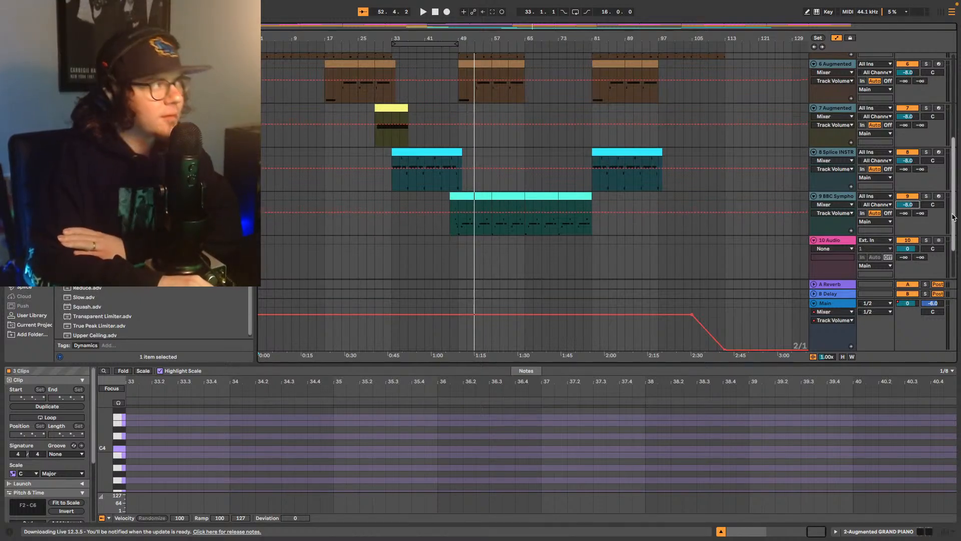
Step: Play the set from the start and delete the empty tracks 10 Audio and 11 Audio
key("space")
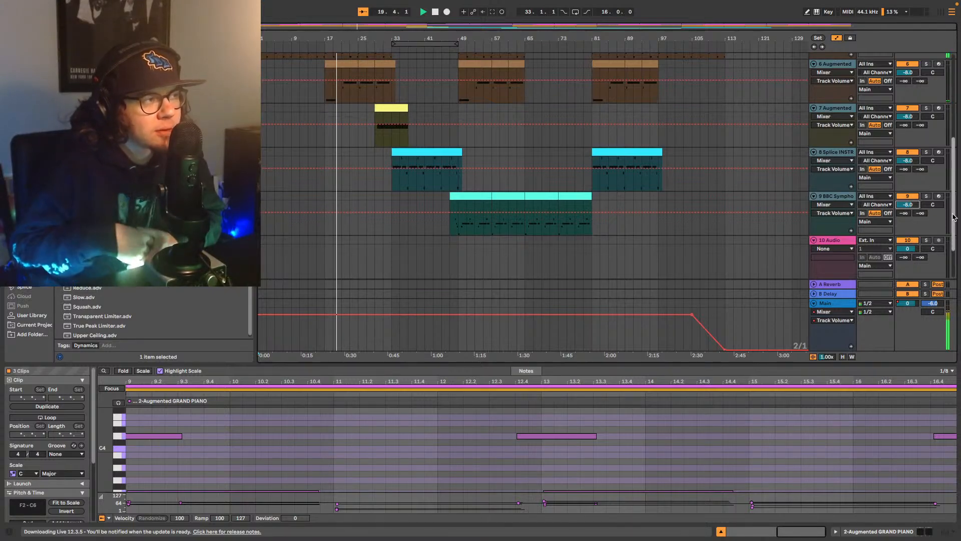
scroll(729, 135, "down", 5)
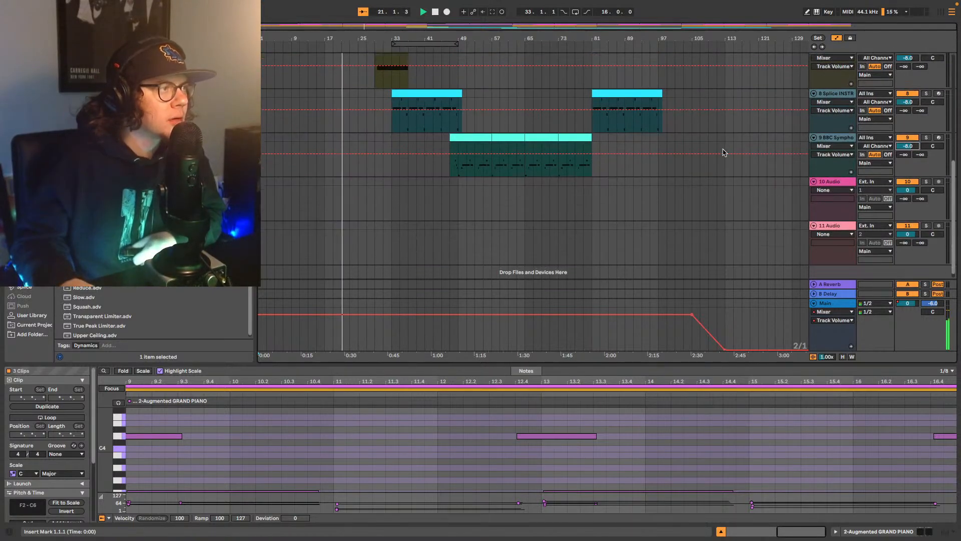
left_click(845, 175)
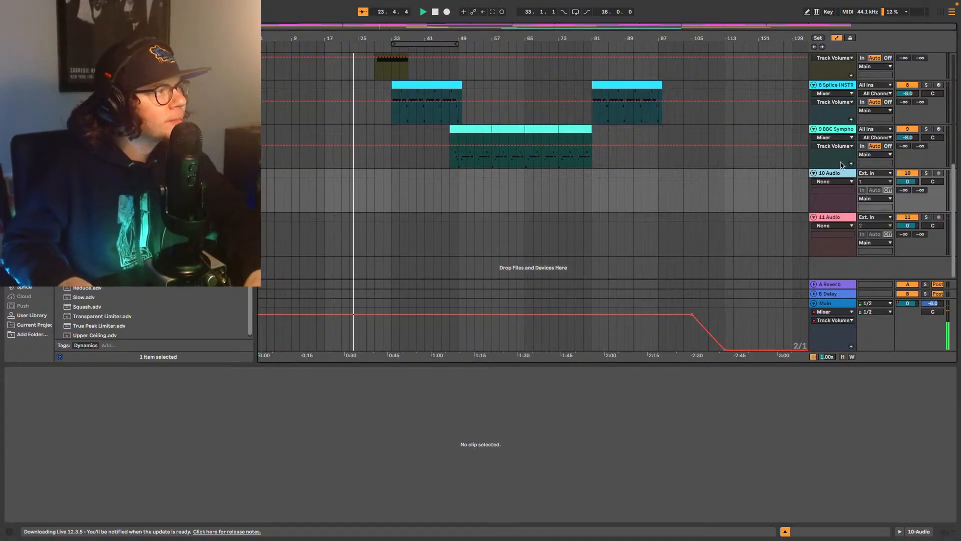
key("Delete")
key("Delete")
Step: Select the TapDaddy143 BoomBap clip at bar 65, look over the track's device chain and play from there
scroll(796, 178, "up", 4)
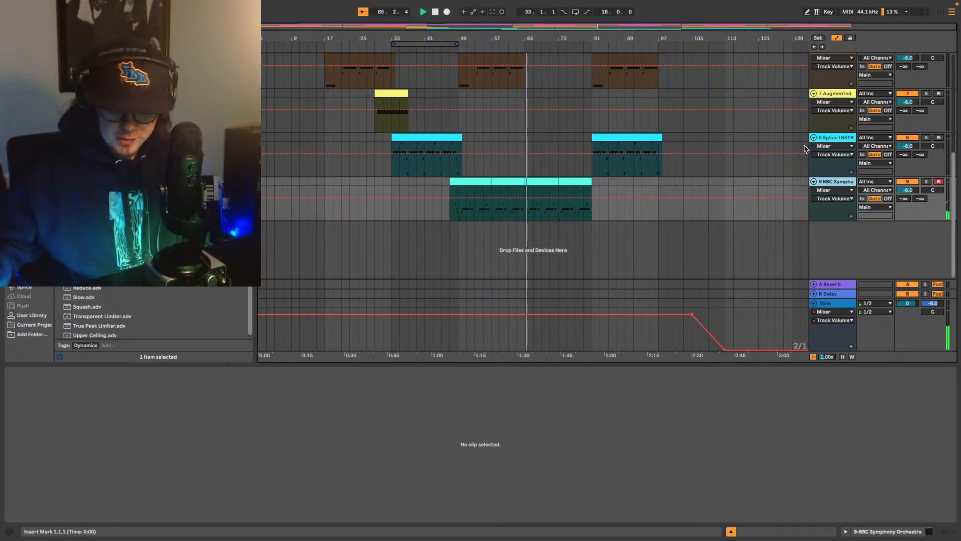
scroll(786, 167, "up", 5)
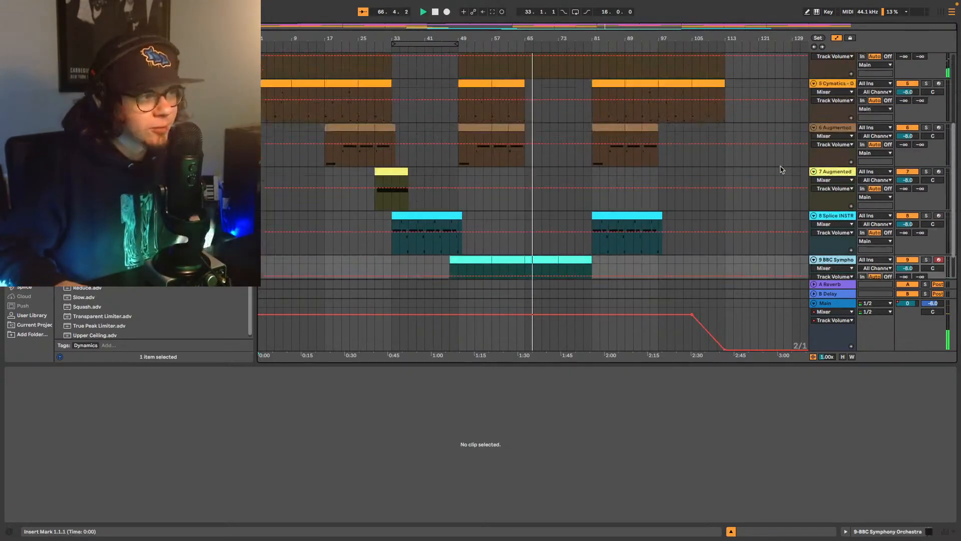
scroll(748, 233, "up", 2)
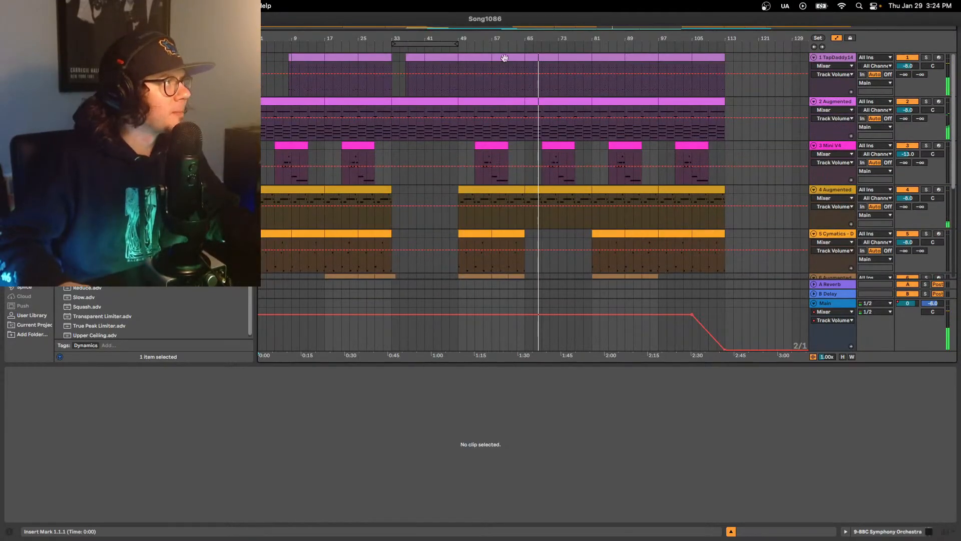
left_click(540, 58)
key("space")
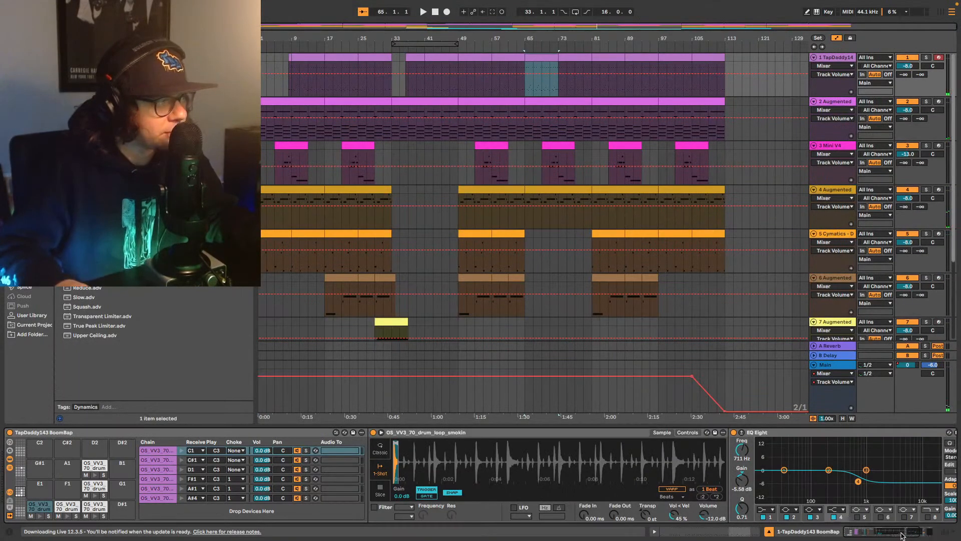
left_click_drag(901, 535, 861, 536)
key("space")
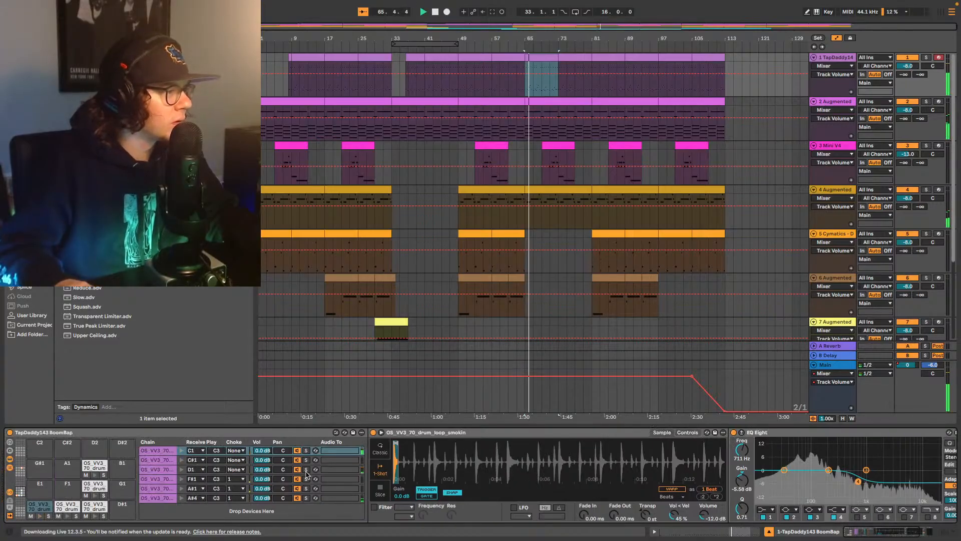
Step: Select the drum rack's D1 snare pad and raise MCharmVerb's dry/wet to about 2%
left_click(103, 506)
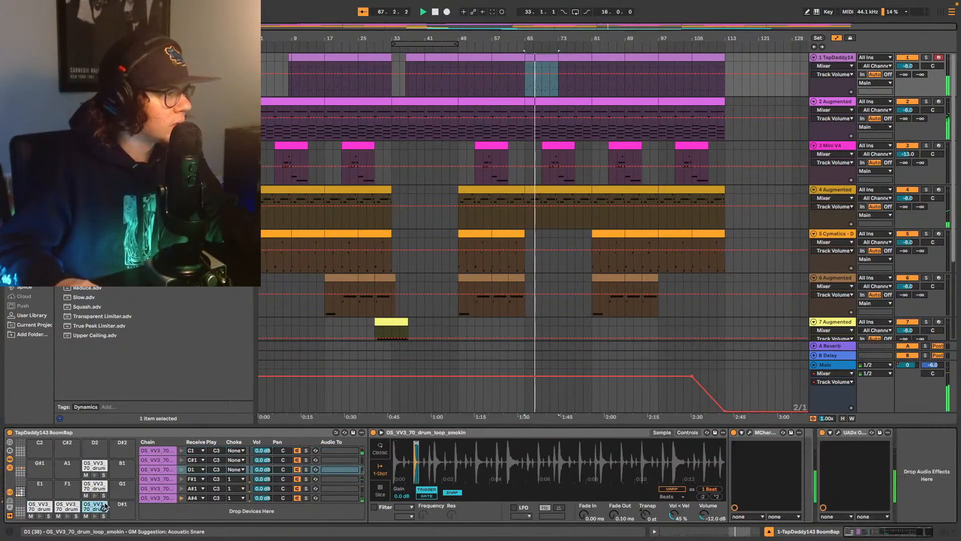
left_click(749, 434)
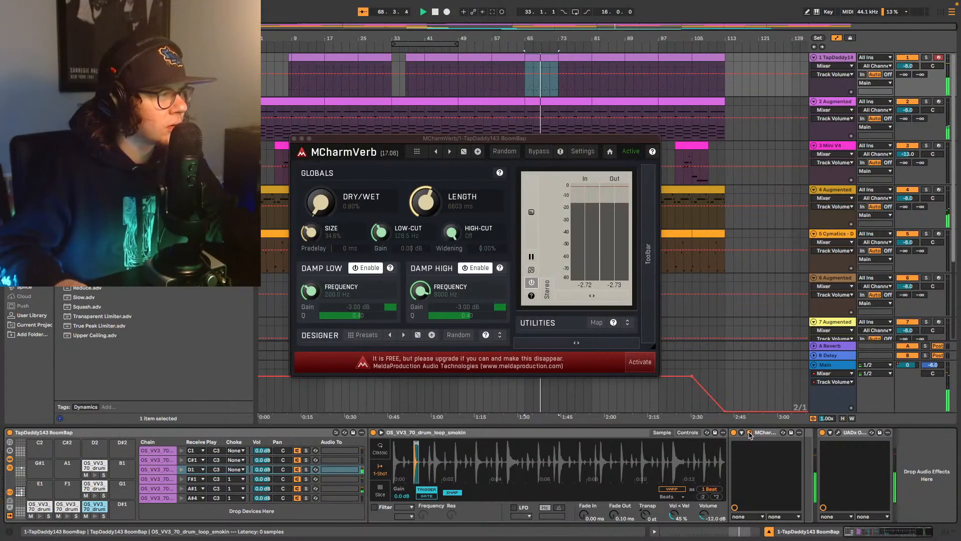
left_click_drag(321, 202, 321, 198)
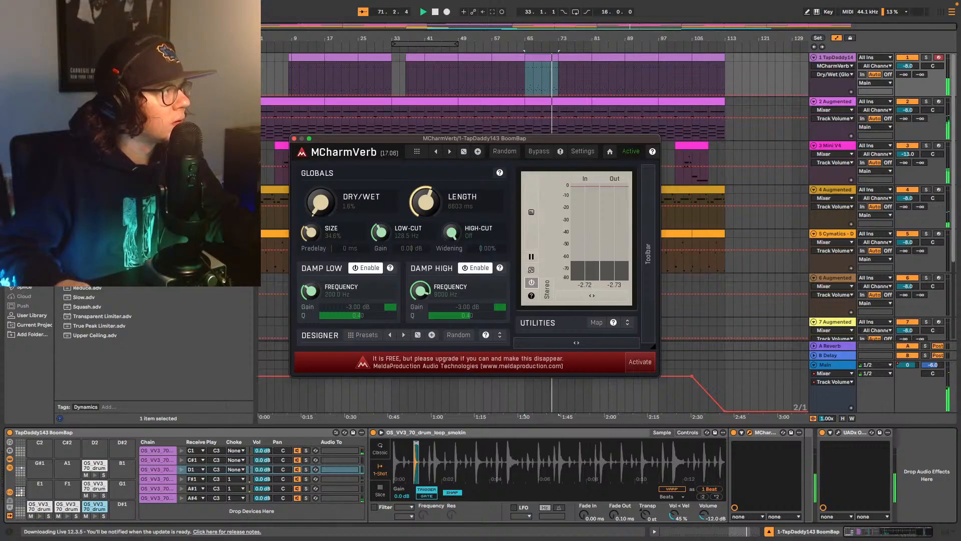
Step: Switch the emphasis EQ on the drum track's UADx Oxide Tape Recorder and replay from bar 65
left_click(838, 434)
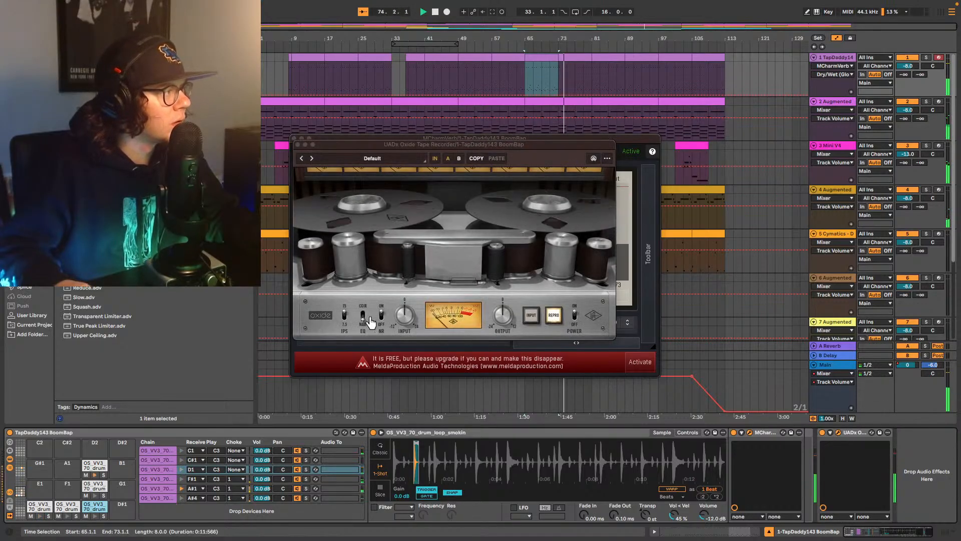
left_click(369, 319)
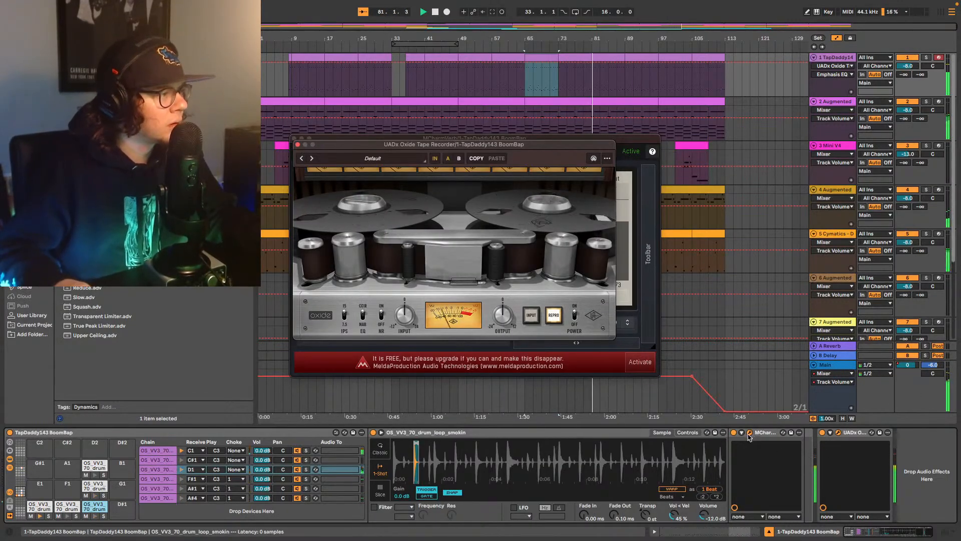
key("space")
key("space")
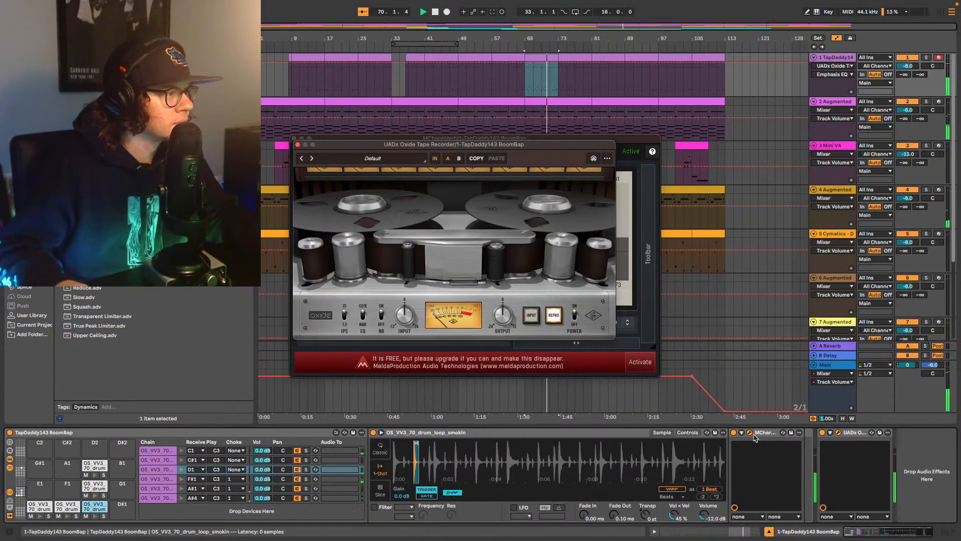
Step: Raise the drum track's MCharmVerb dry/wet to 4.6% and close both plugin windows
left_click_drag(617, 133, 674, 133)
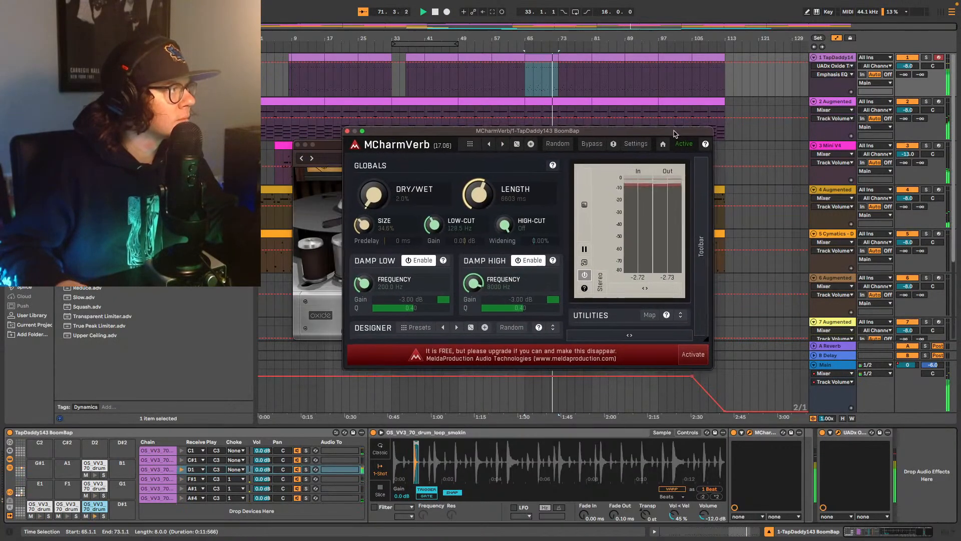
left_click_drag(374, 195, 373, 192)
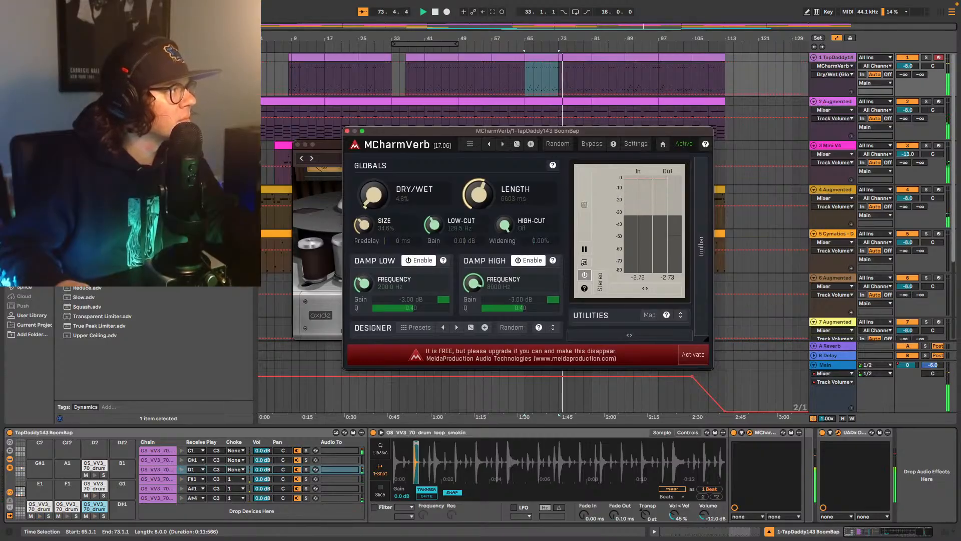
left_click(348, 131)
left_click(298, 145)
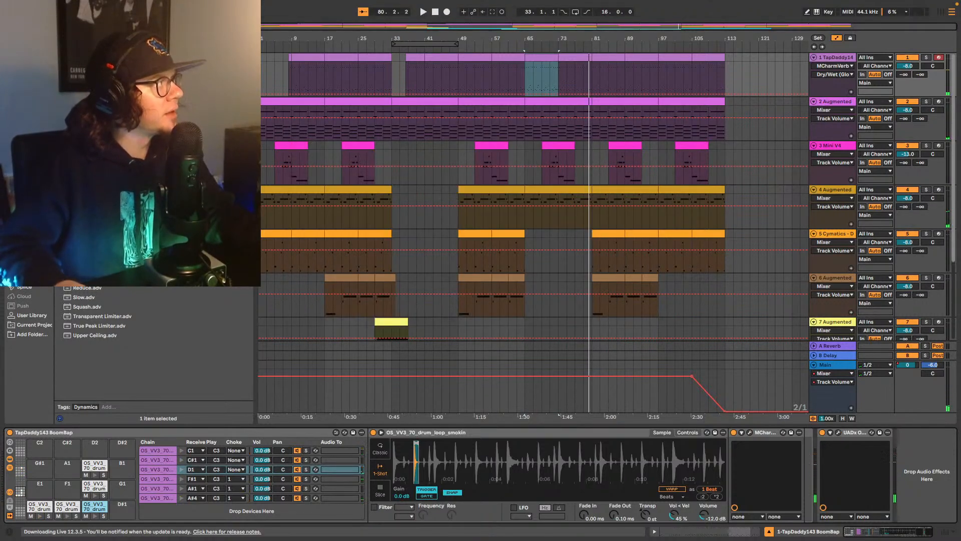
Step: Add the Lively Resonant reverb preset after the drum track's tape recorder with dry/wet at 14%, and play the result
scroll(151, 343, "up", 5)
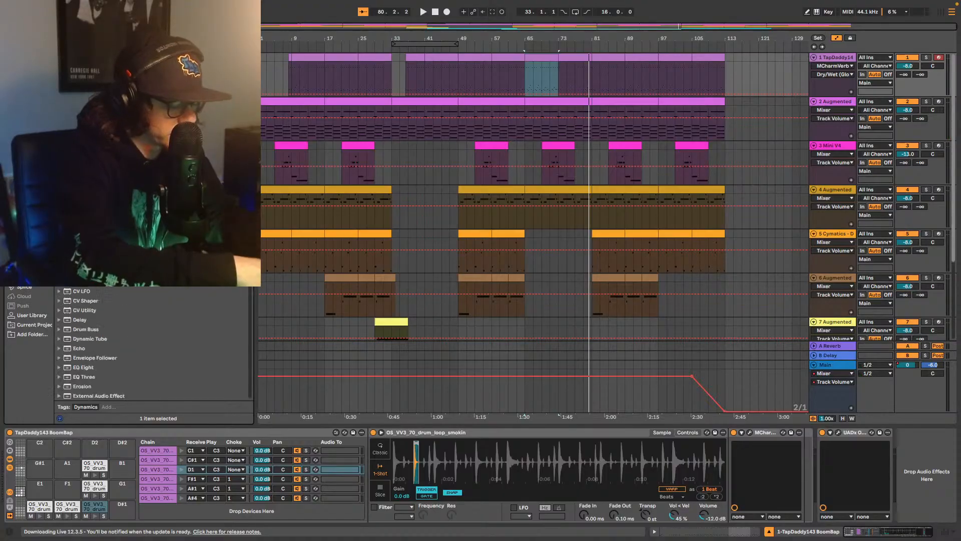
key("super+f")
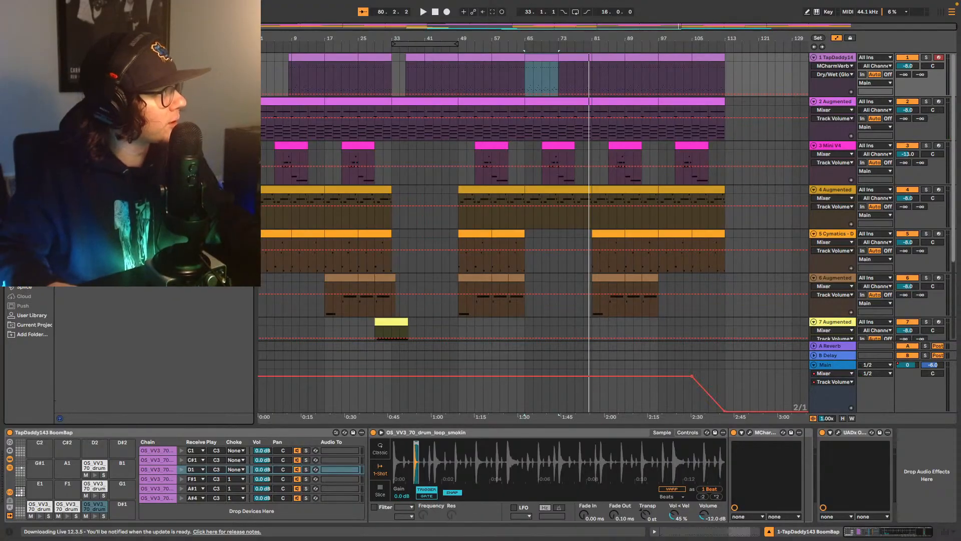
left_click_drag(903, 383, 938, 534)
key("space")
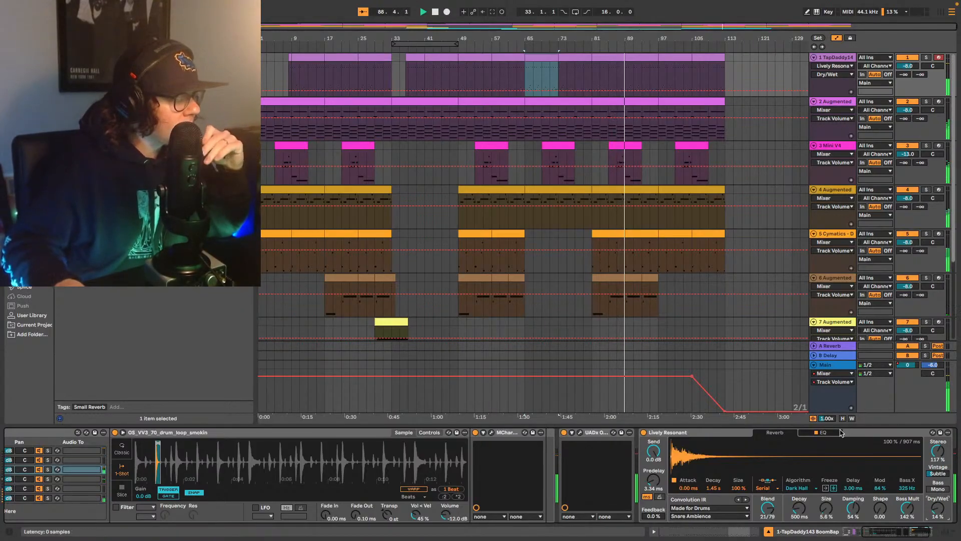
scroll(691, 320, "down", 5)
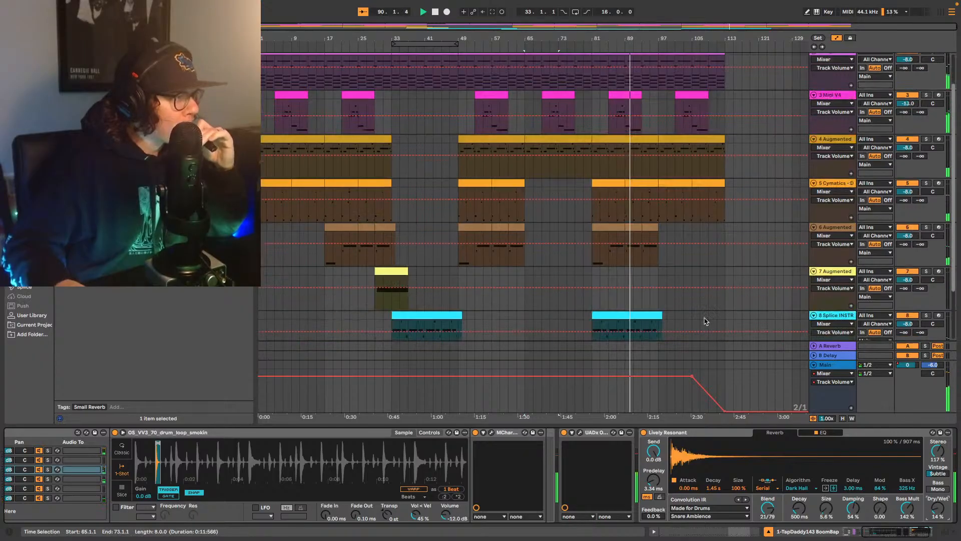
scroll(673, 319, "down", 1)
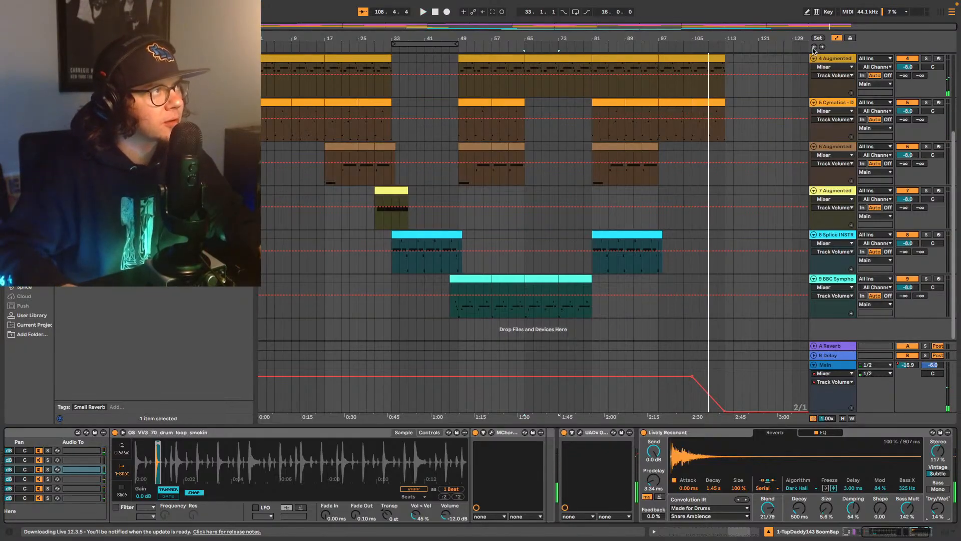
Step: Play from the start and add the UADx Oxide Tape Recorder to the Cymatics Deluxe Lofi Bass Guitar track
key("space")
left_click(846, 102)
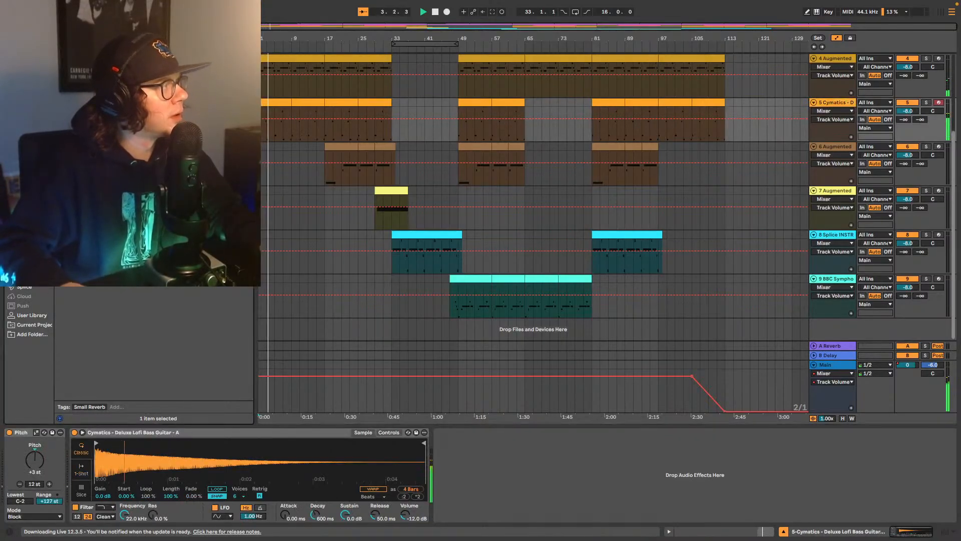
key("super+f")
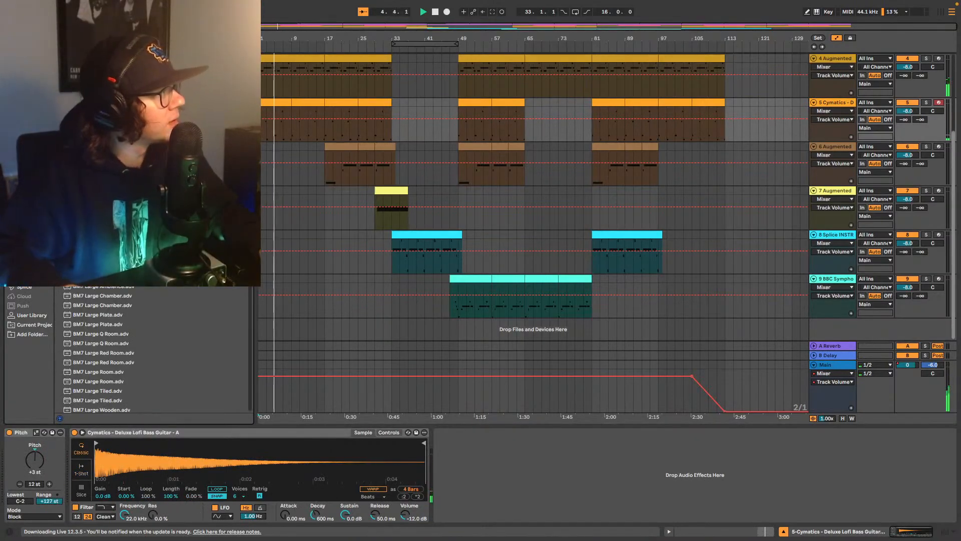
type("eq")
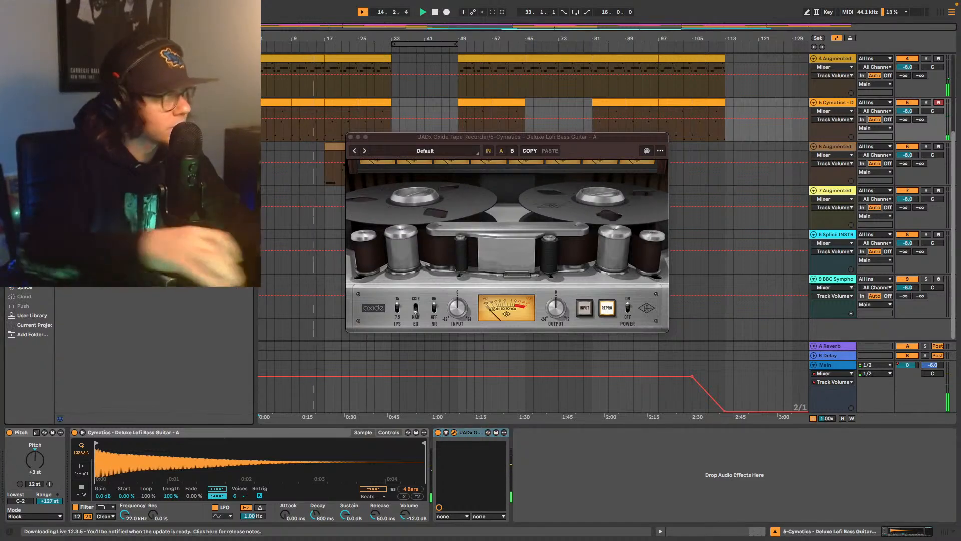
Step: Add the UADx LA-2A Tube Compressor after the bass guitar's tape recorder and close both plugin windows
left_click_drag(100, 150, 629, 473)
left_click_drag(734, 152, 821, 328)
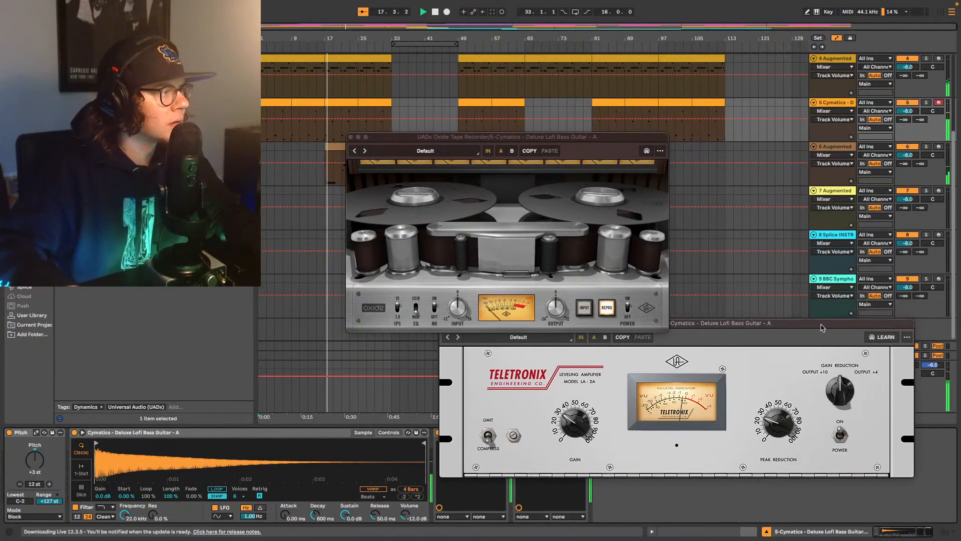
left_click(351, 138)
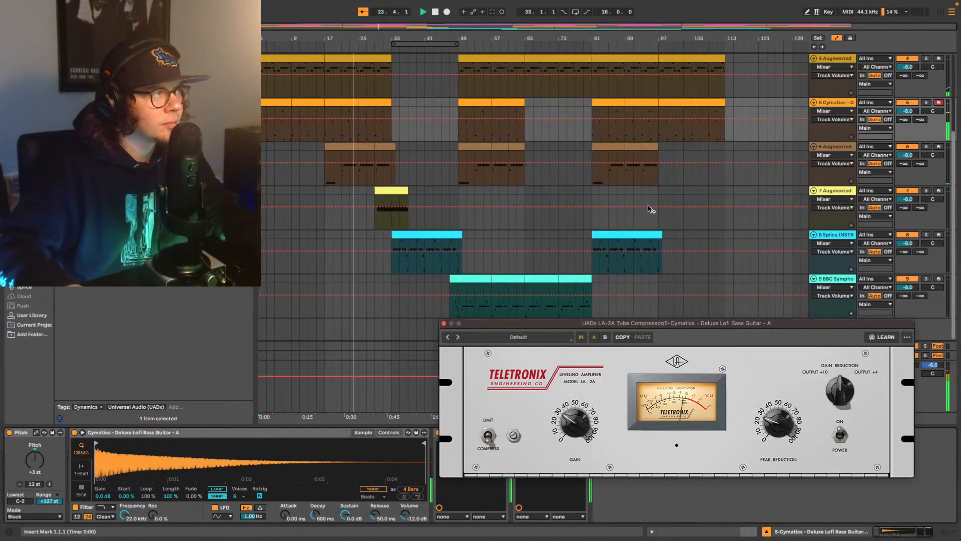
left_click(444, 324)
Step: Play from the start, open the Augmented GRAND PIANO track's UADx 610-B preamp and add the UADx LA-2A Tube Compressor after it
scroll(678, 186, "up", 5)
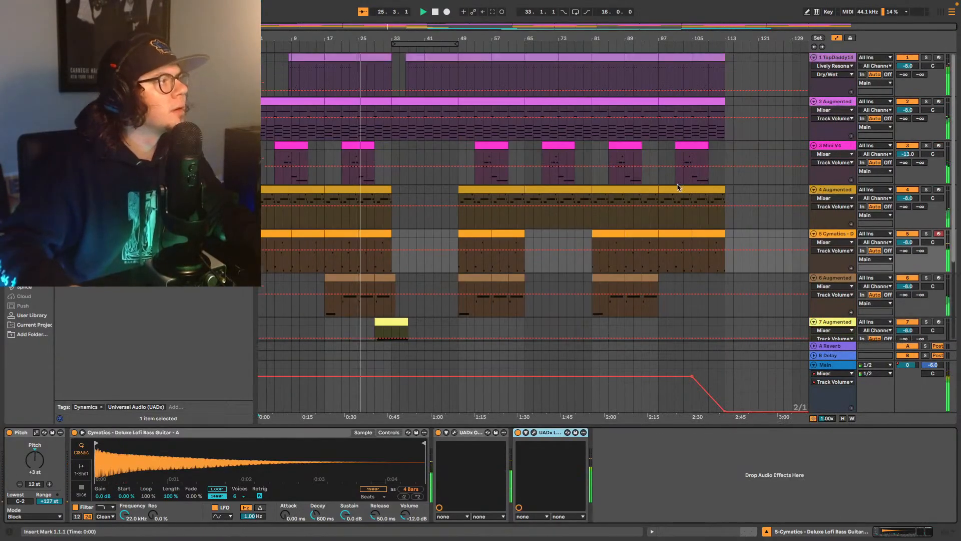
left_click(261, 136)
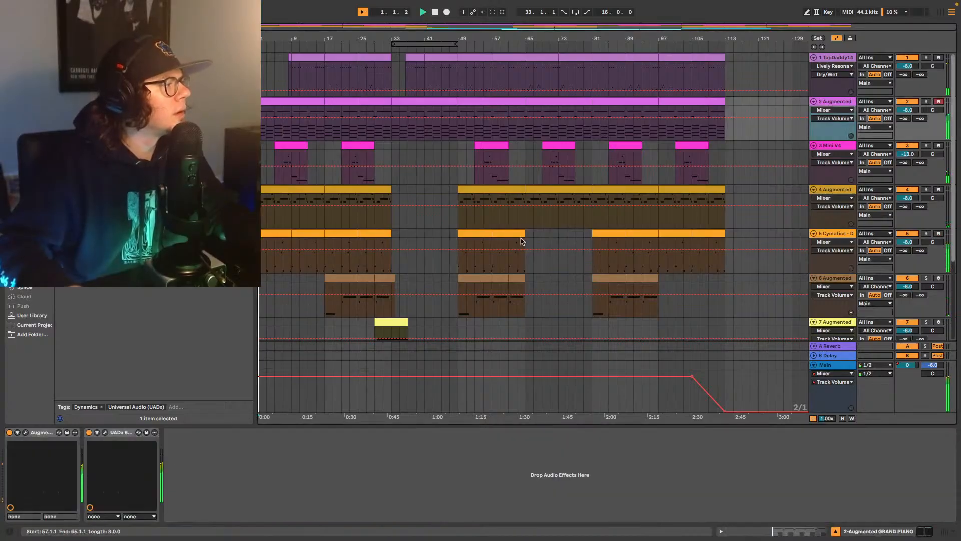
left_click(106, 433)
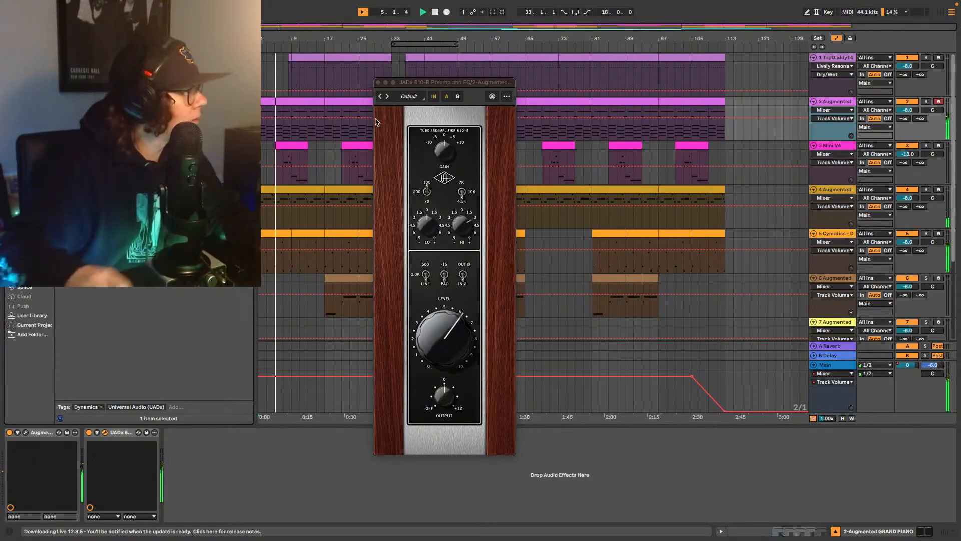
left_click_drag(125, 200, 303, 486)
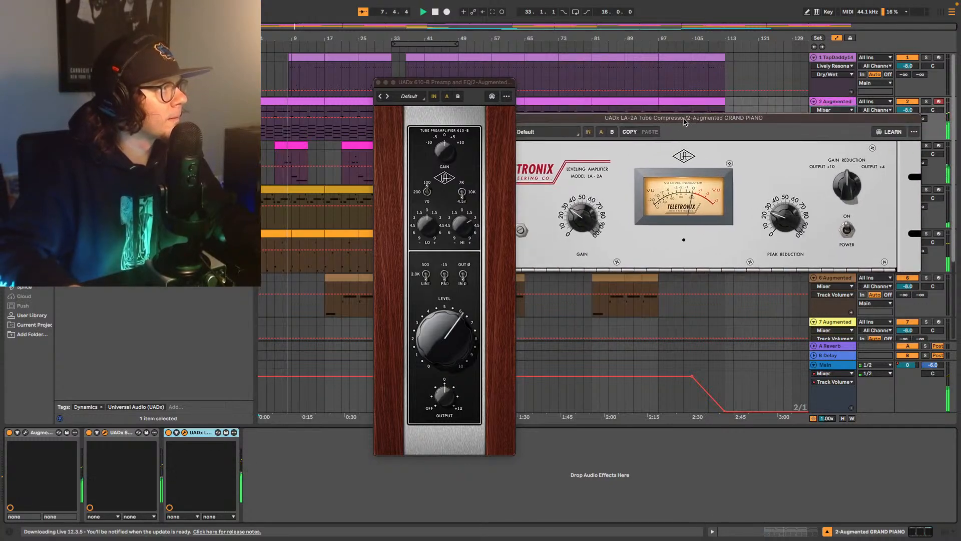
Step: Raise the grand piano compressor's Peak Reduction, fine-tuning it with the piano track soloed, and turn the solo off again
left_click_drag(806, 210, 808, 198)
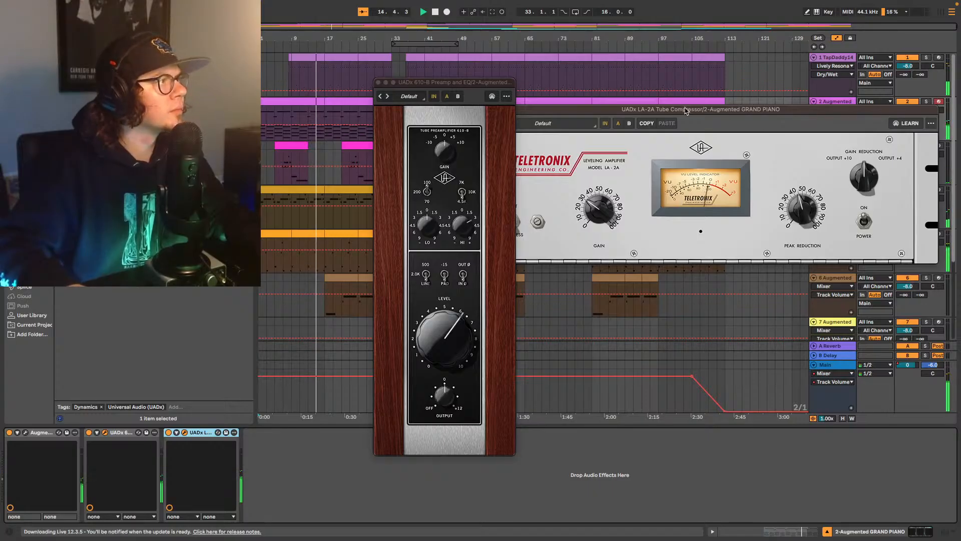
left_click_drag(689, 109, 535, 296)
left_click(850, 104)
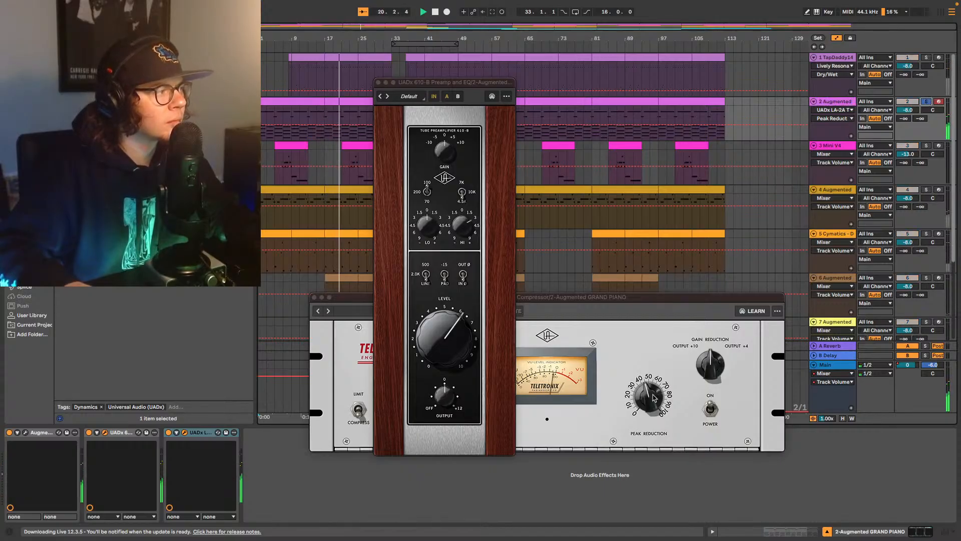
left_click_drag(654, 398, 649, 399)
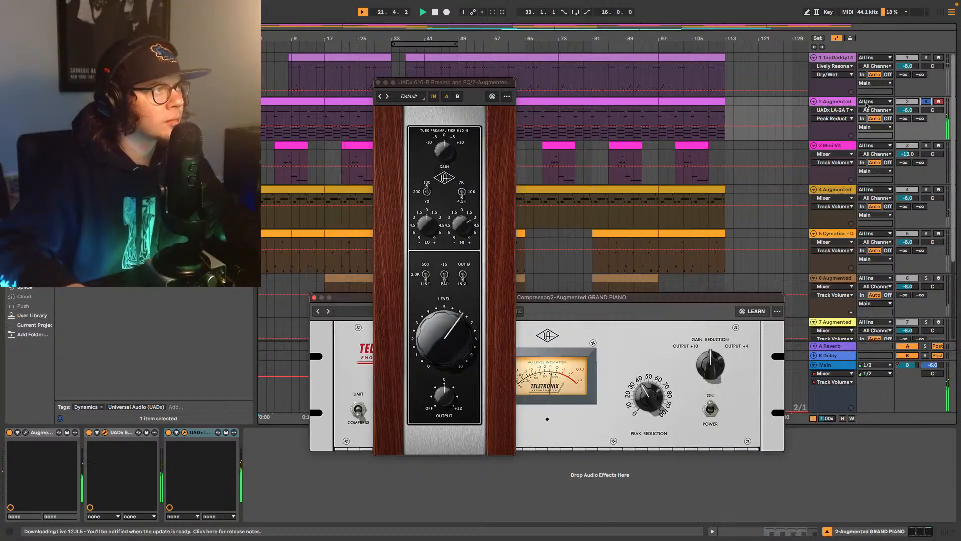
left_click(927, 101)
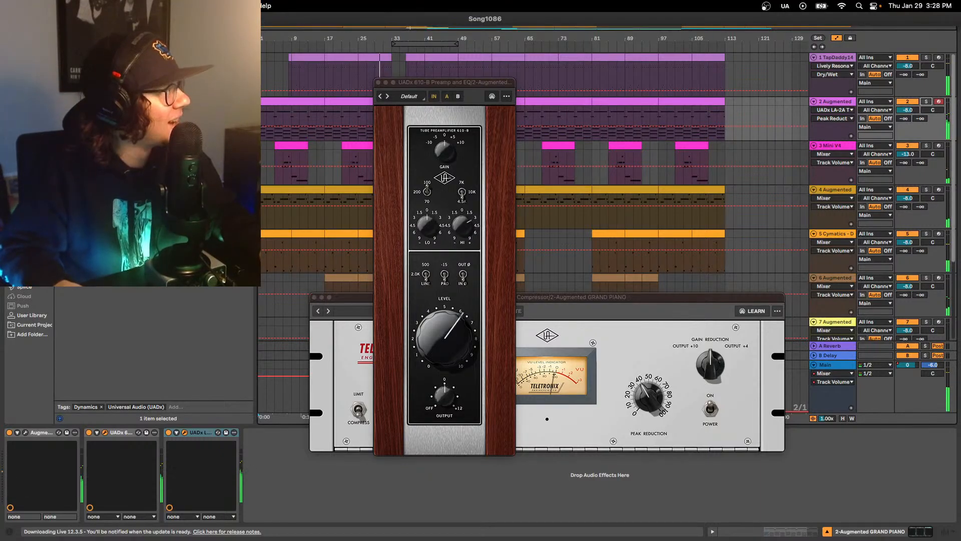
Step: Leave full screen, switch to Safari and look over the TapDaddy's Beats store page and its track list
left_click(28, 19)
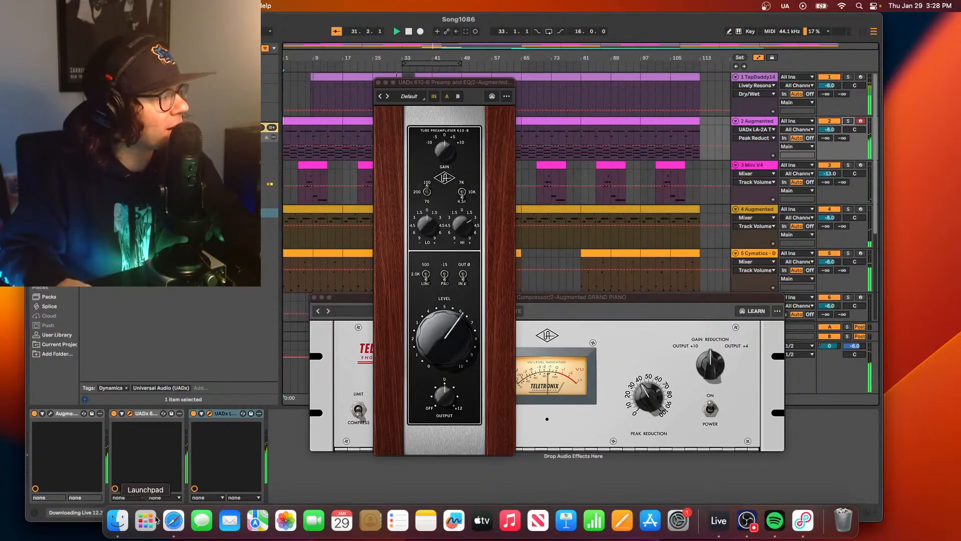
left_click(174, 521)
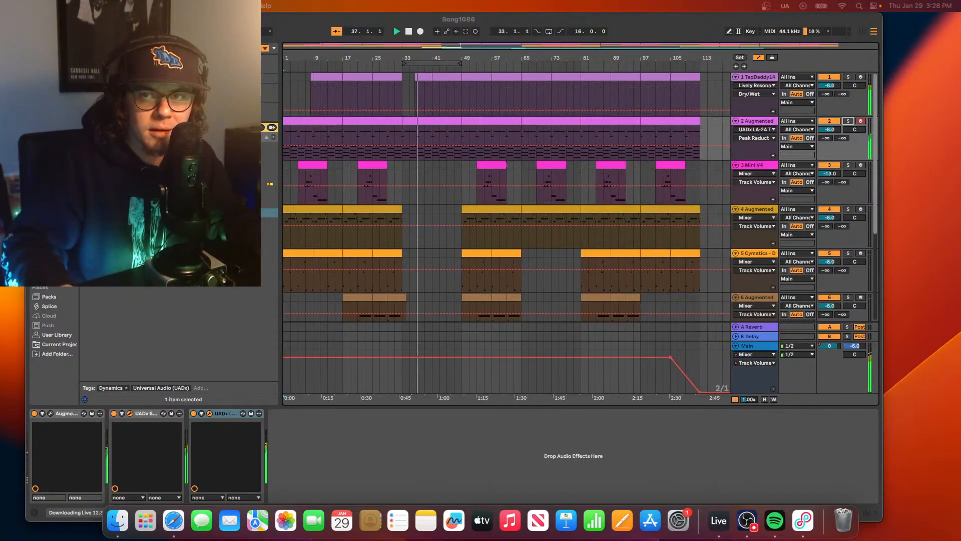
mouse_move(498, 177)
left_mouse_down()
mouse_move(502, 153)
mouse_move(497, 172)
left_mouse_up()
left_click_drag(677, 116, 473, 36)
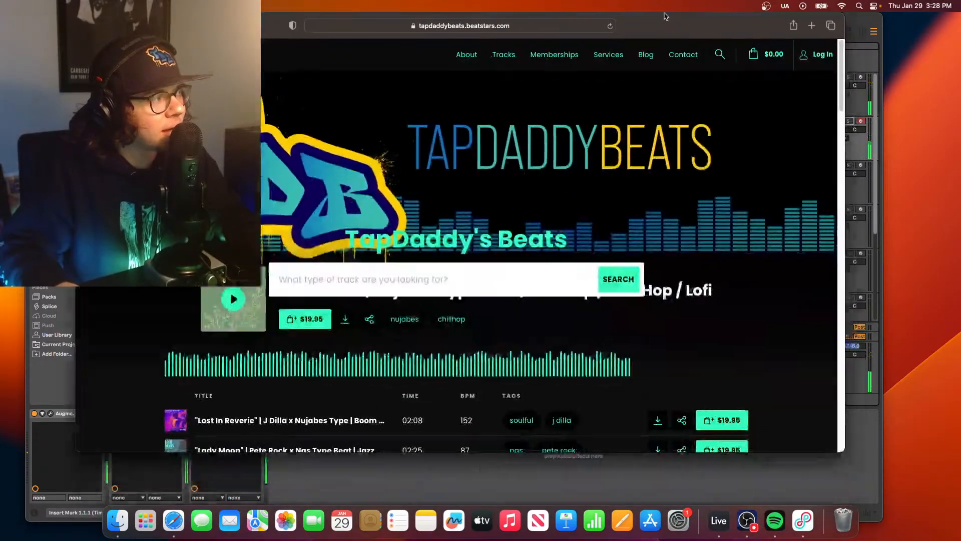
left_click(456, 21)
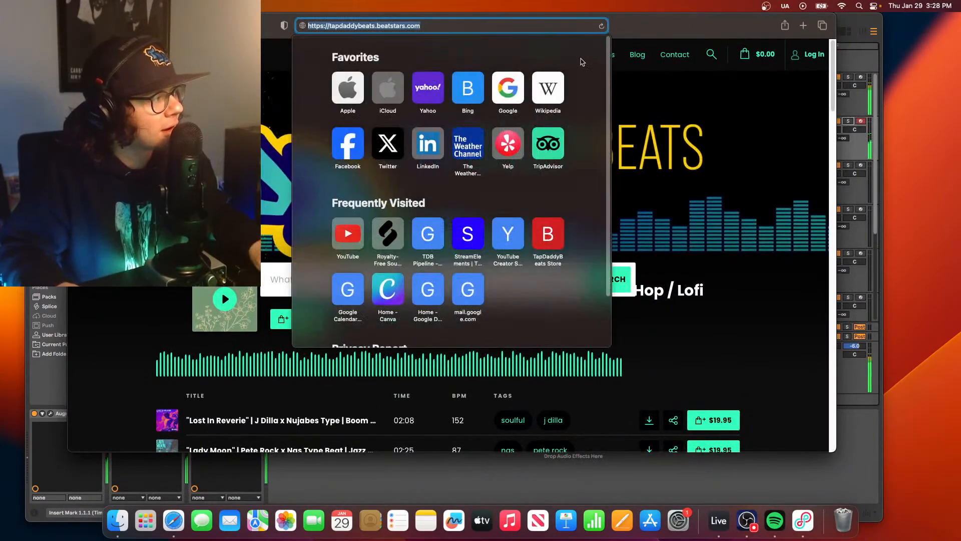
scroll(746, 360, "down", 10)
scroll(747, 360, "down", 3)
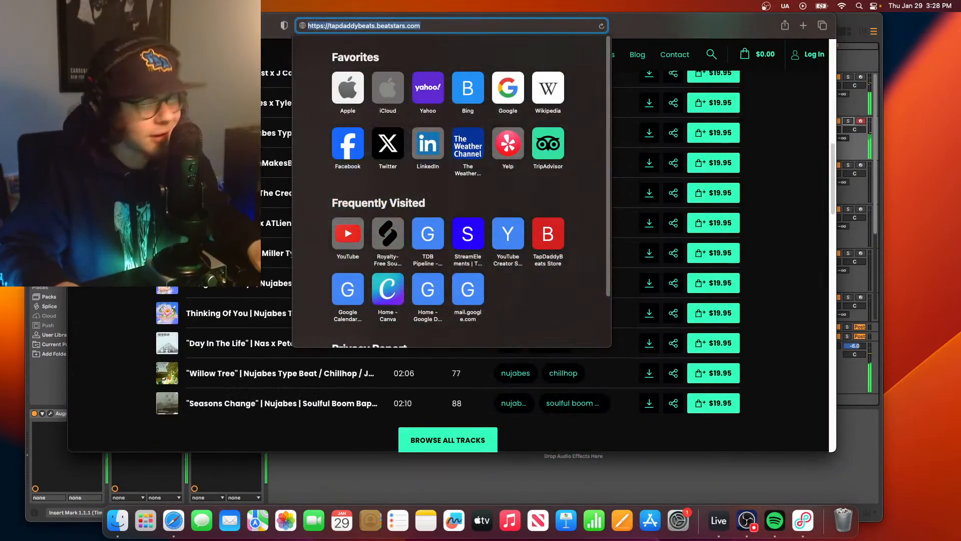
key("Escape")
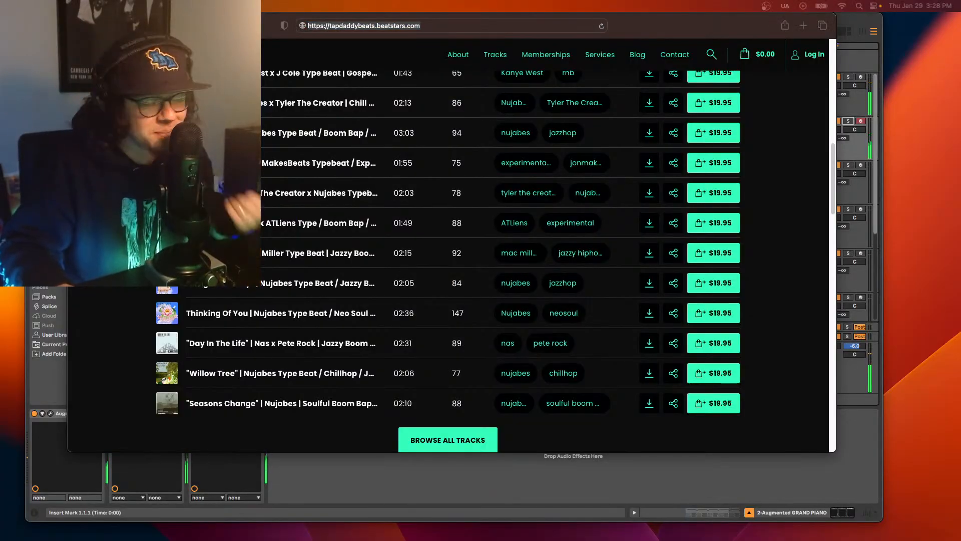
scroll(426, 301, "up", 10)
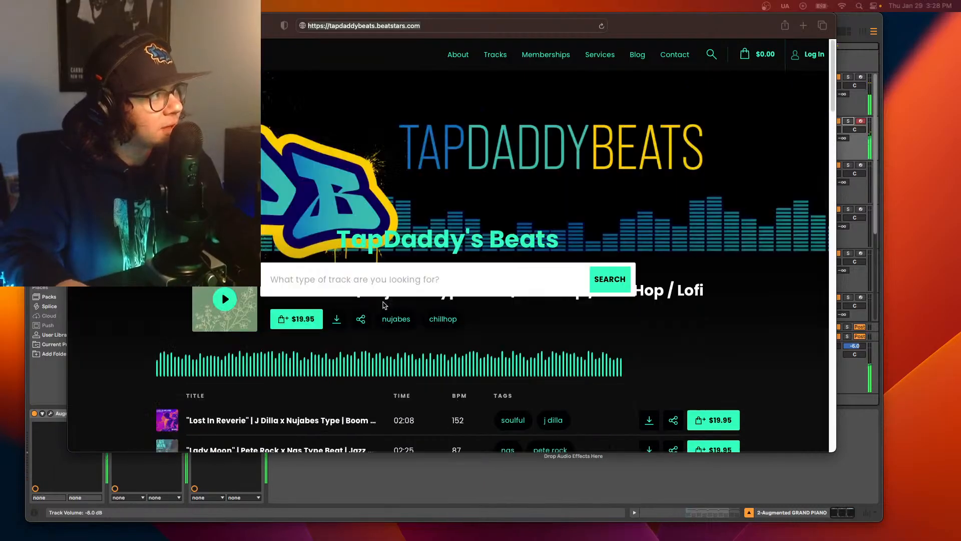
Step: Switch back to Ableton Live and close the grand piano's 610-B preamp and LA-2A compressor windows
left_click(757, 489)
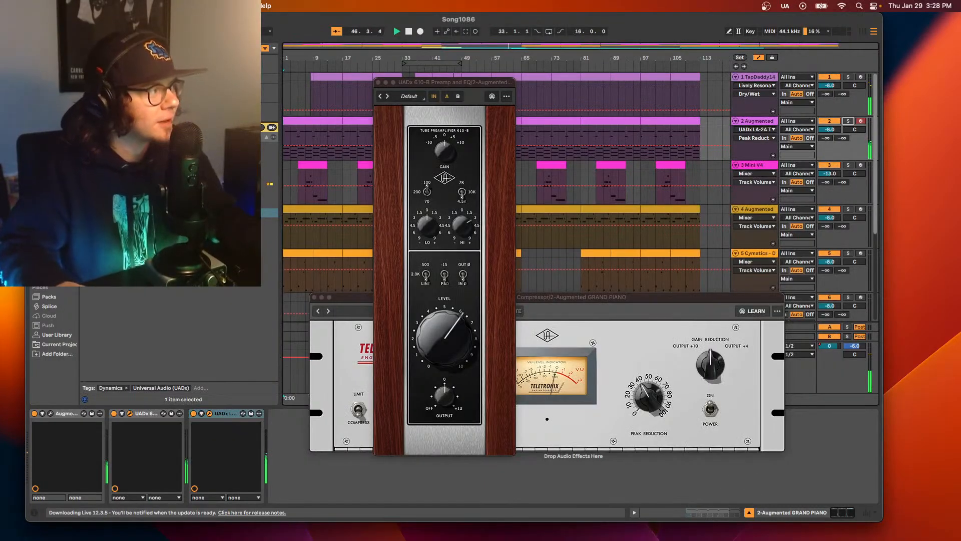
left_click(378, 83)
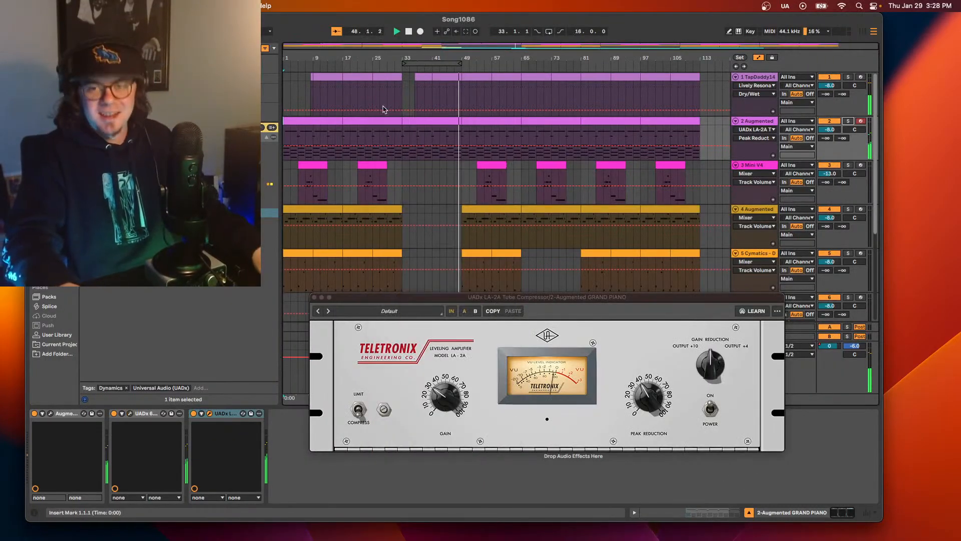
left_click(314, 298)
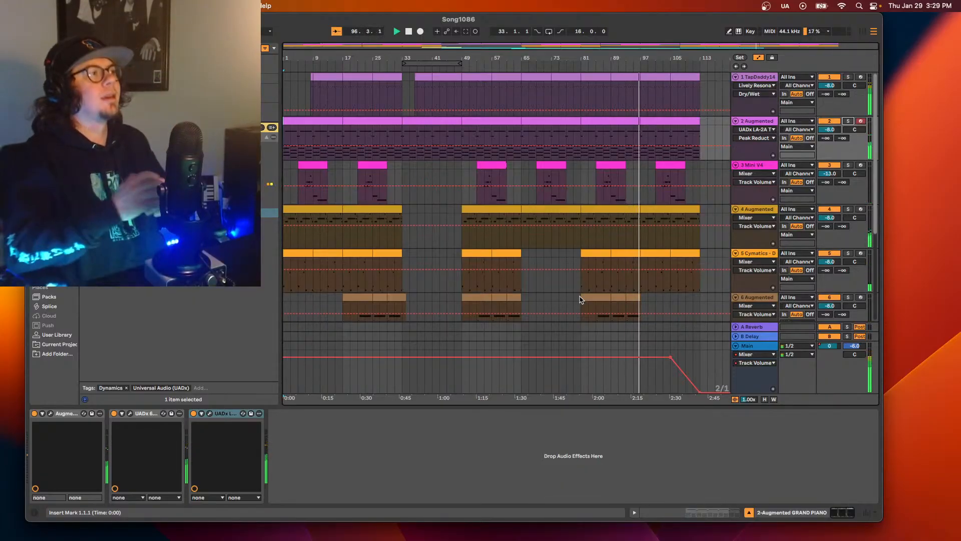
Step: Stop playback and play the song again from the start with the Augmented GRAND PIANO track selected
left_click(596, 198)
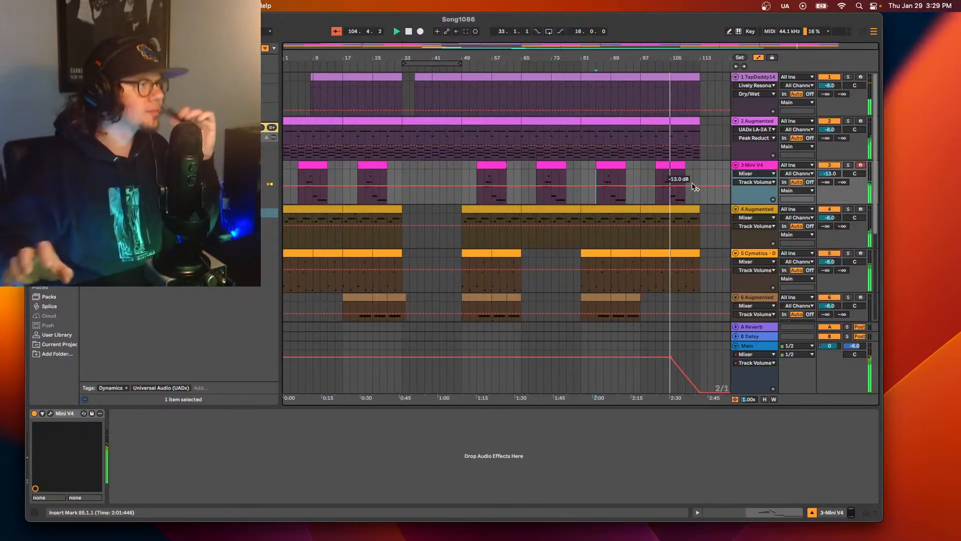
key("space")
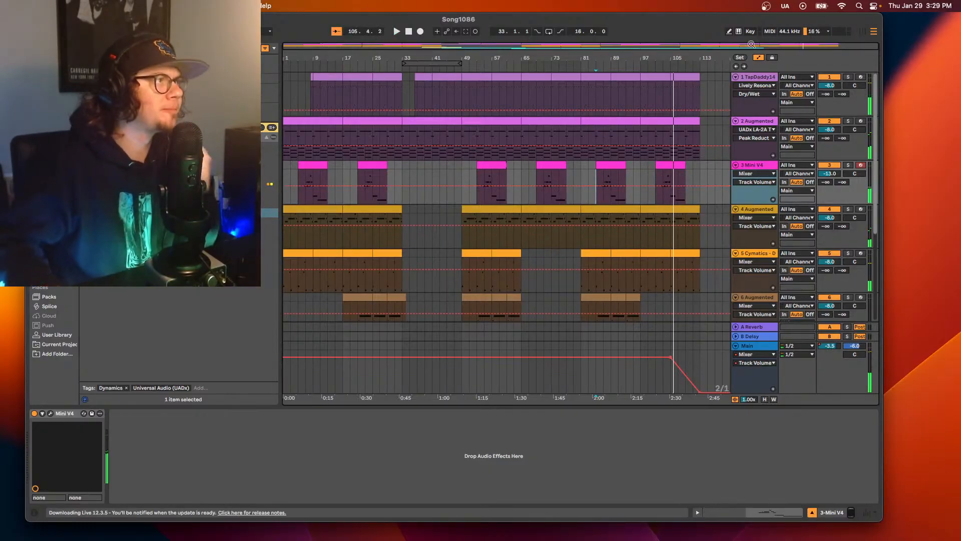
scroll(569, 197, "down", 3)
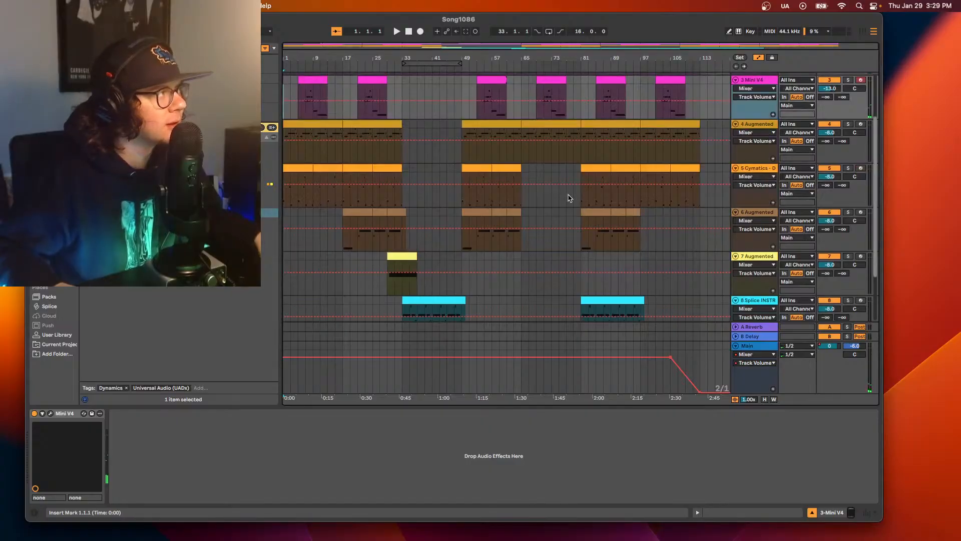
scroll(569, 197, "up", 3)
left_click(283, 135)
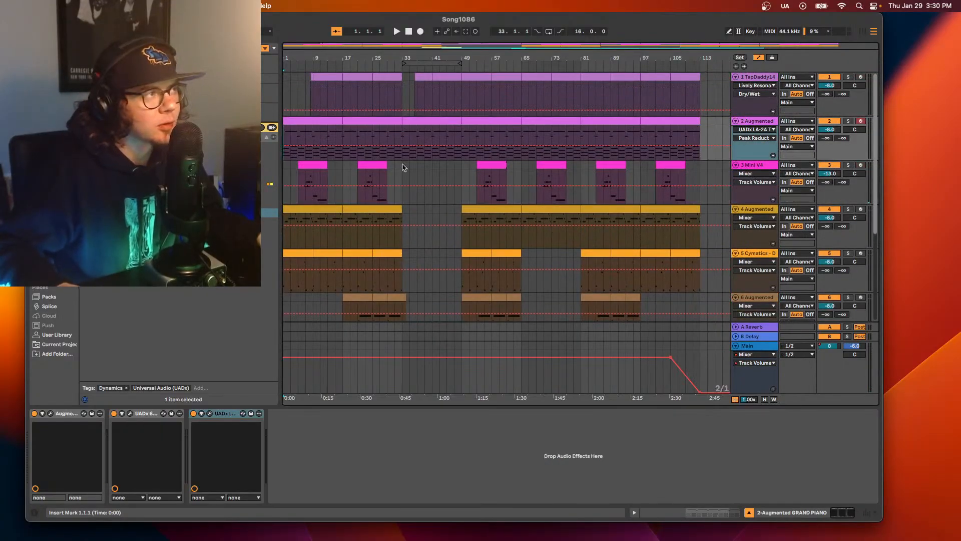
key("space")
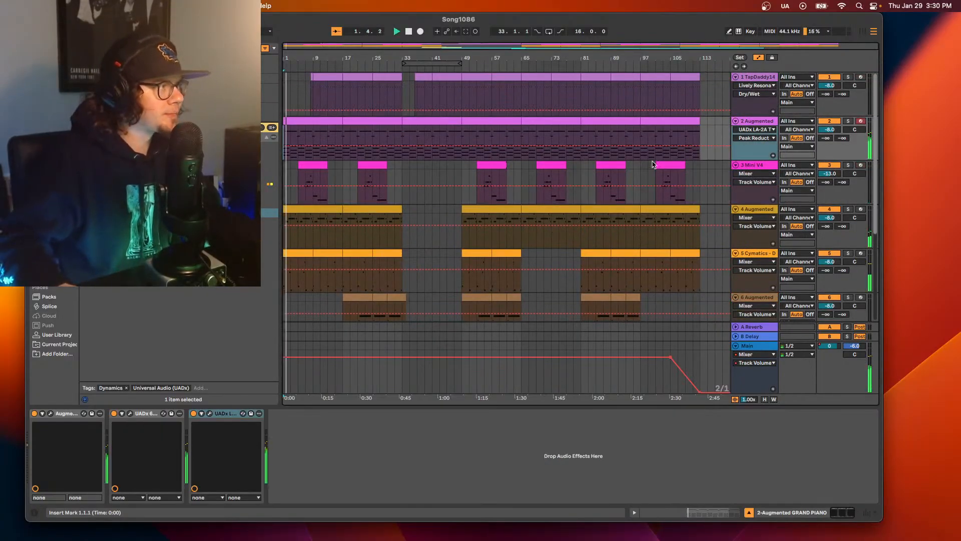
Step: Check the Augmented MALLETS track in solo, then set its volume to -6.0 dB while the full mix plays
scroll(575, 222, "down", 3)
scroll(541, 157, "up", 2)
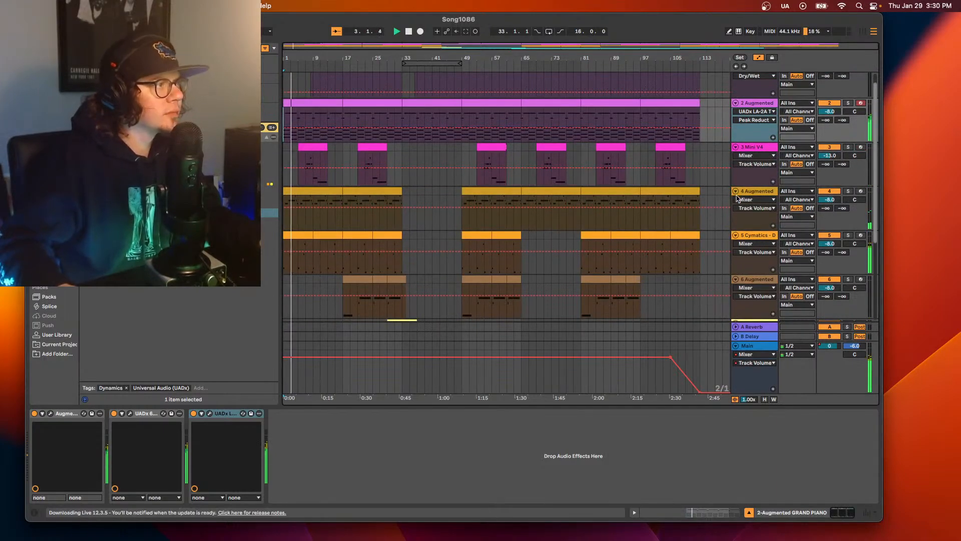
left_click(848, 191)
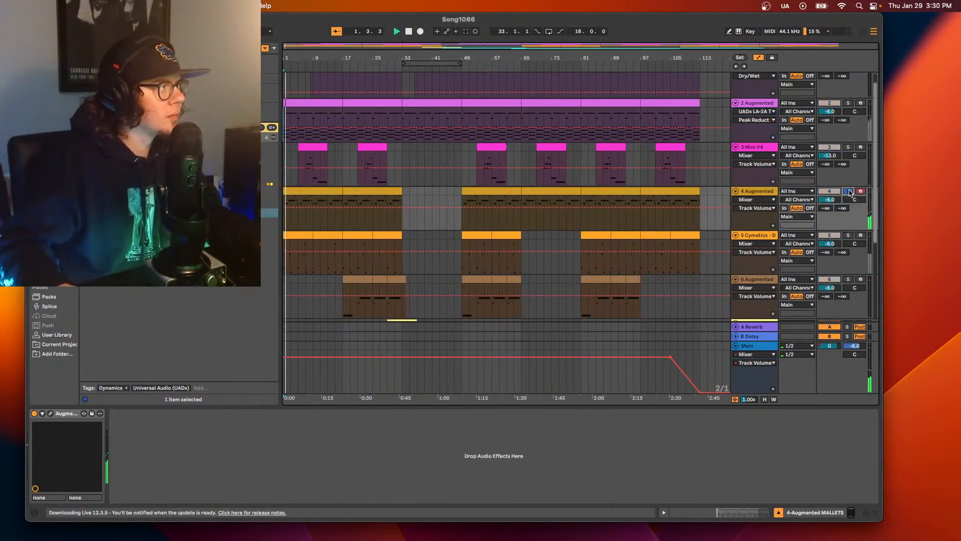
key("space")
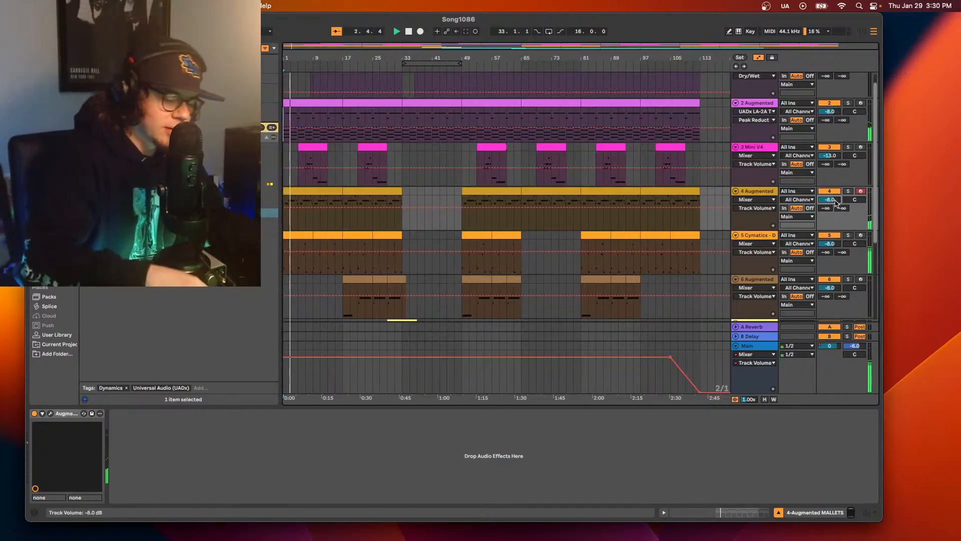
scroll(835, 202, "up", 1)
scroll(835, 202, "up", 1)
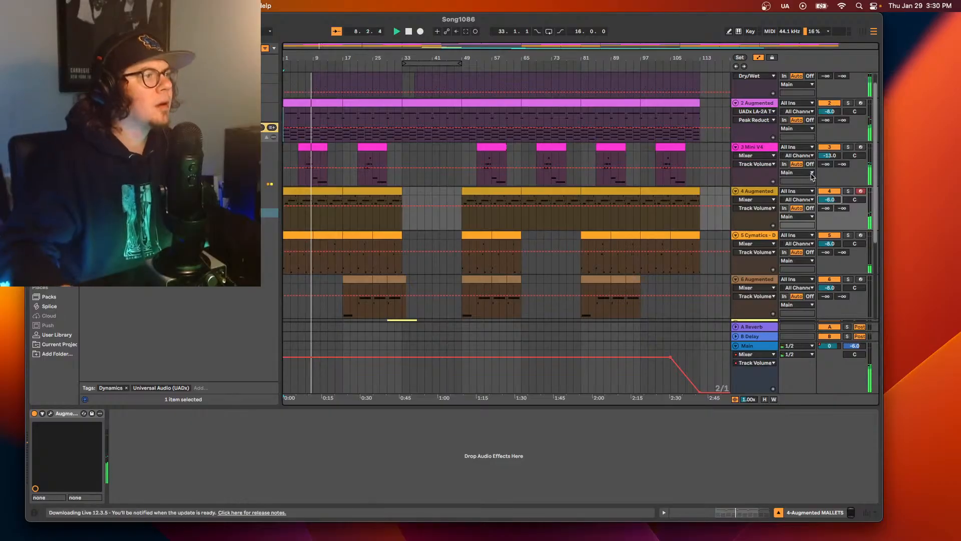
Step: Listen again from the start and pan the Mini V4 track to 8L
key("space")
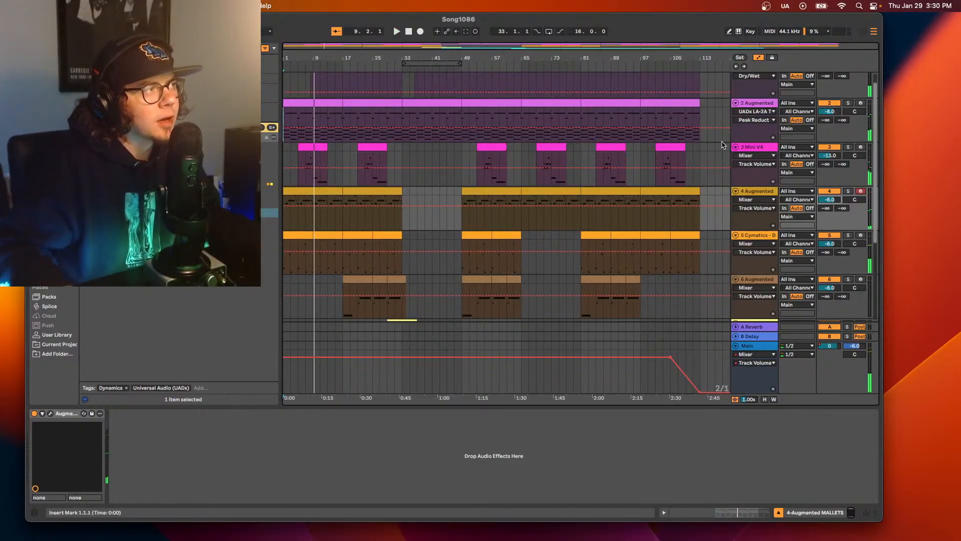
left_click(599, 148)
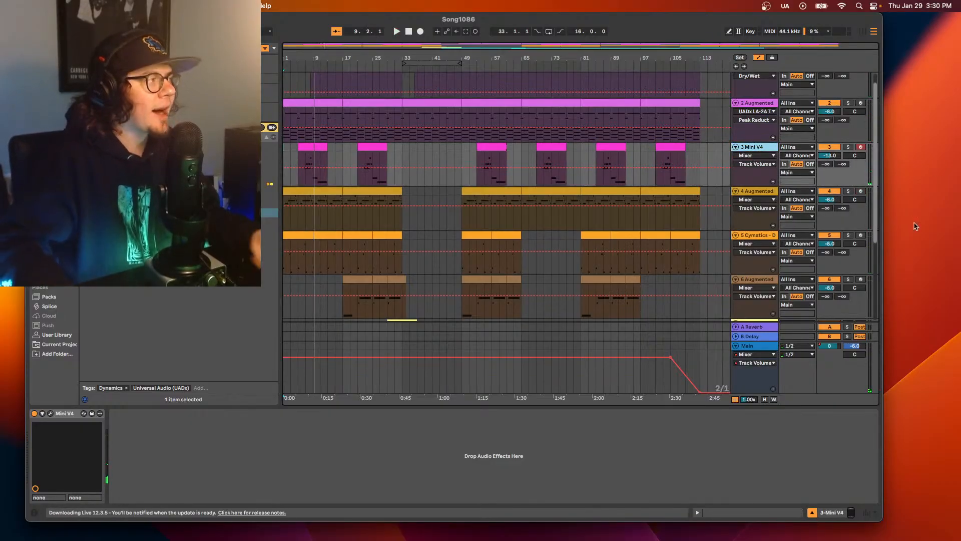
left_click(754, 191)
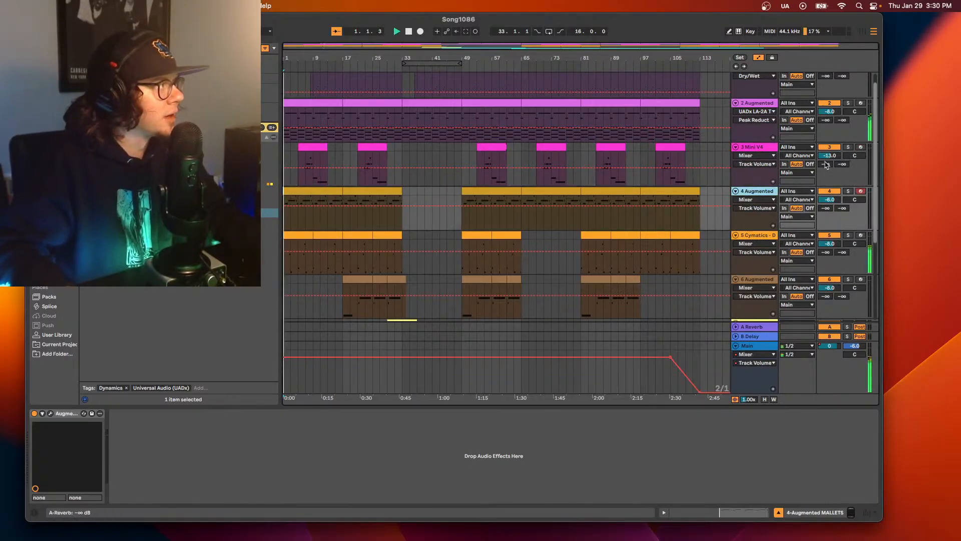
left_click(300, 158)
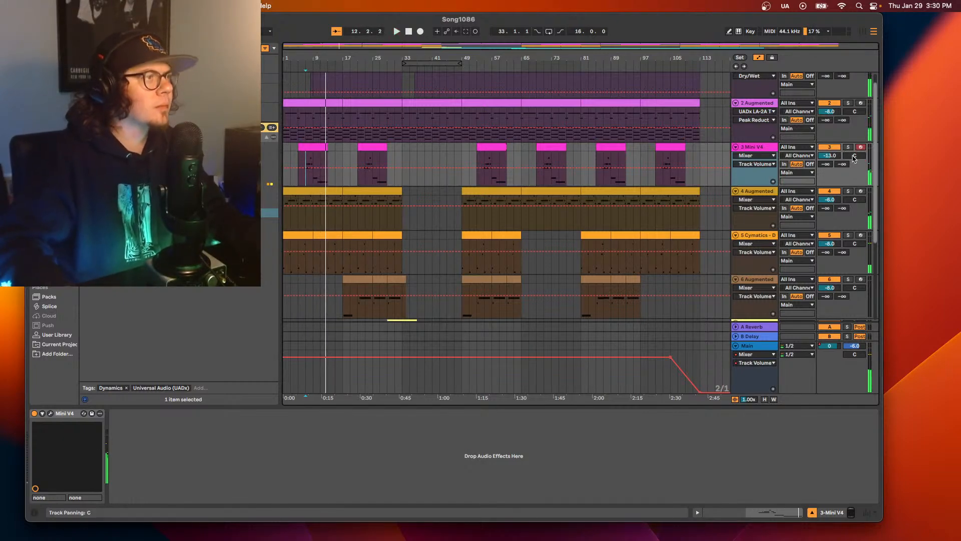
left_click_drag(854, 155, 854, 160)
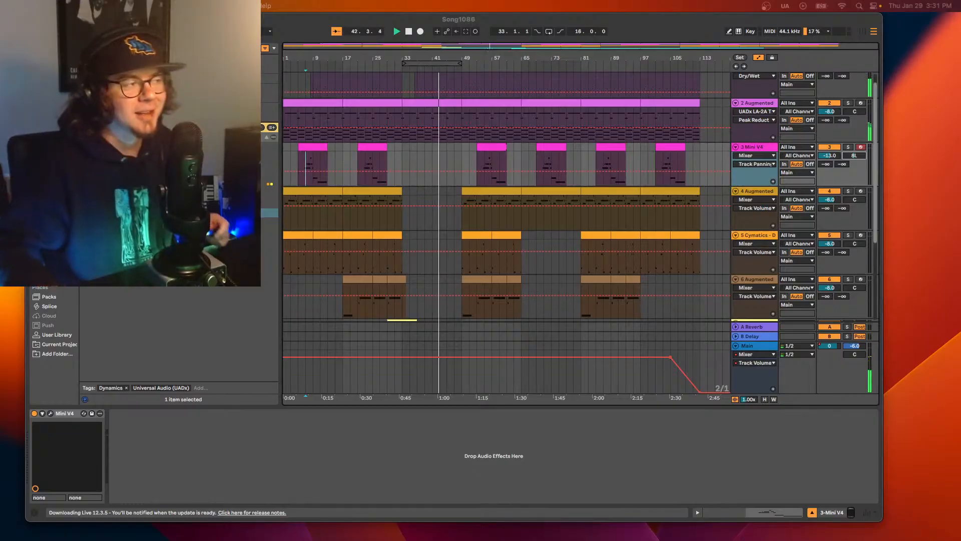
scroll(570, 240, "down", 5)
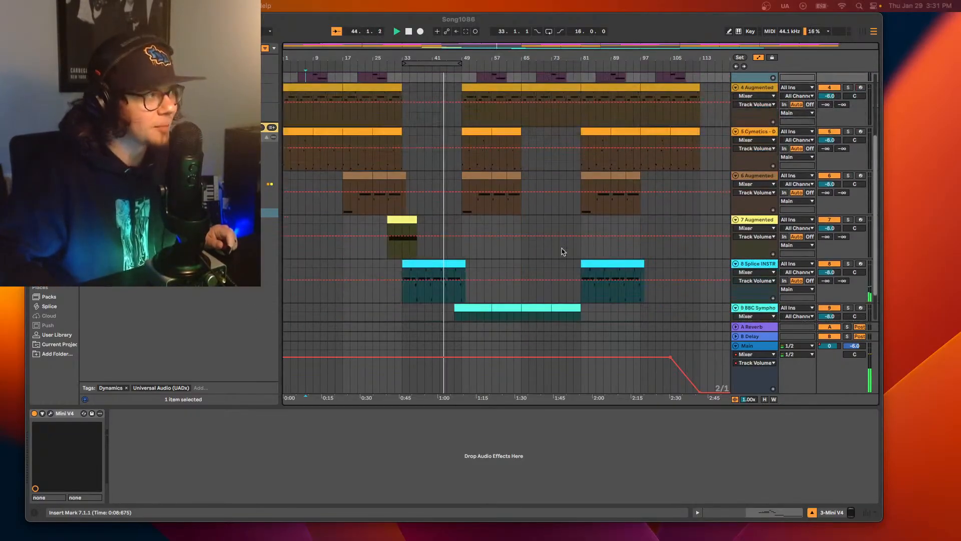
scroll(580, 243, "down", 3)
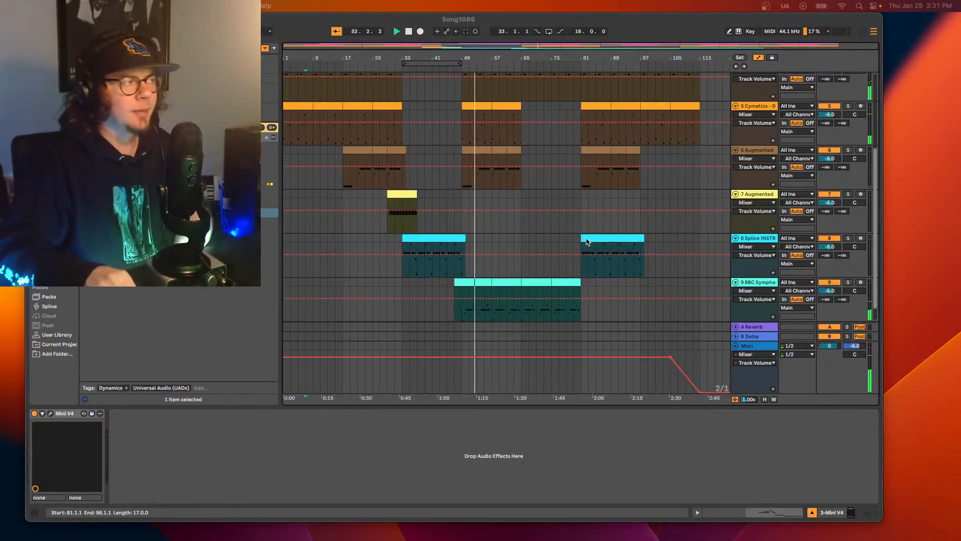
scroll(574, 232, "down", 2)
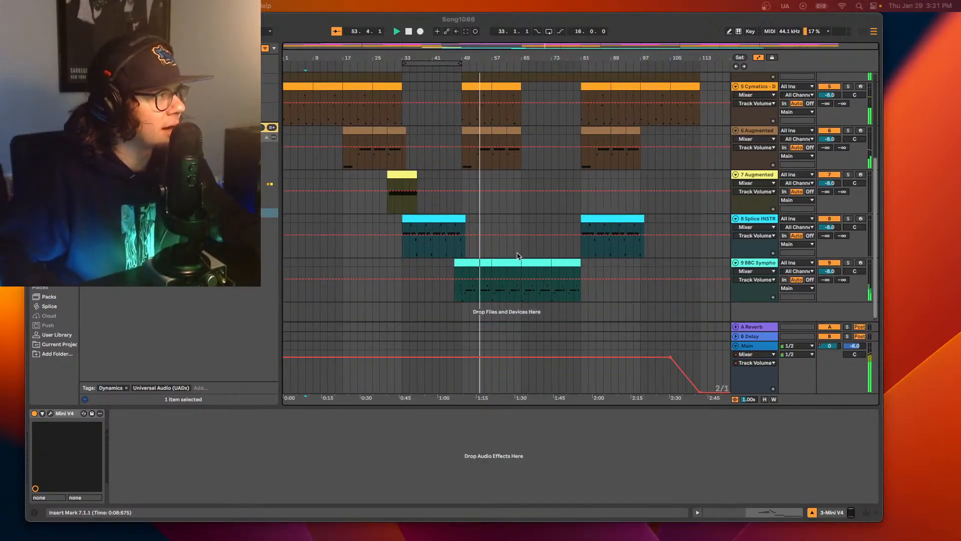
Step: Play from the first BBC Symphony Orchestra clip and, in full screen, add the UADx 1176 FET Compressor to that track
key("space")
left_click(483, 265)
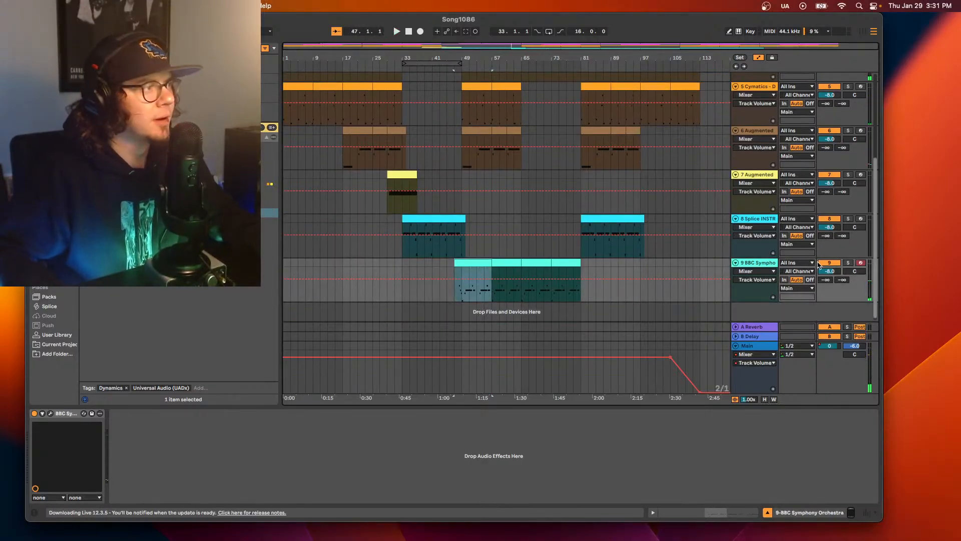
key("space")
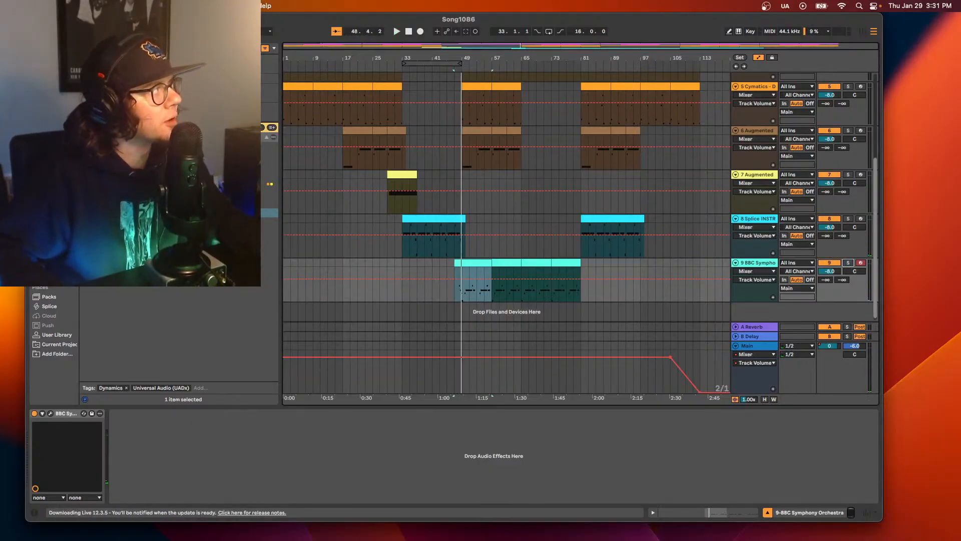
key("super+f")
type("a")
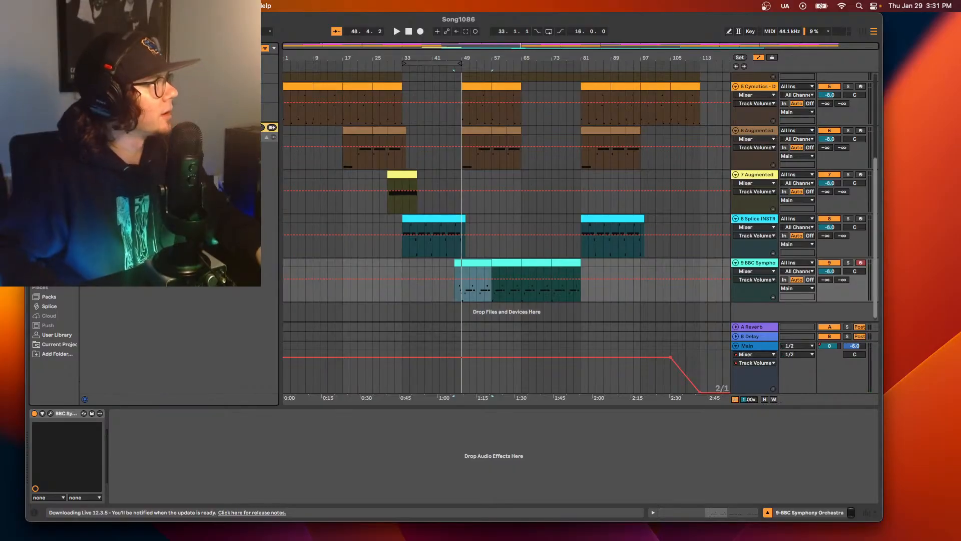
key("ctrl+super+f")
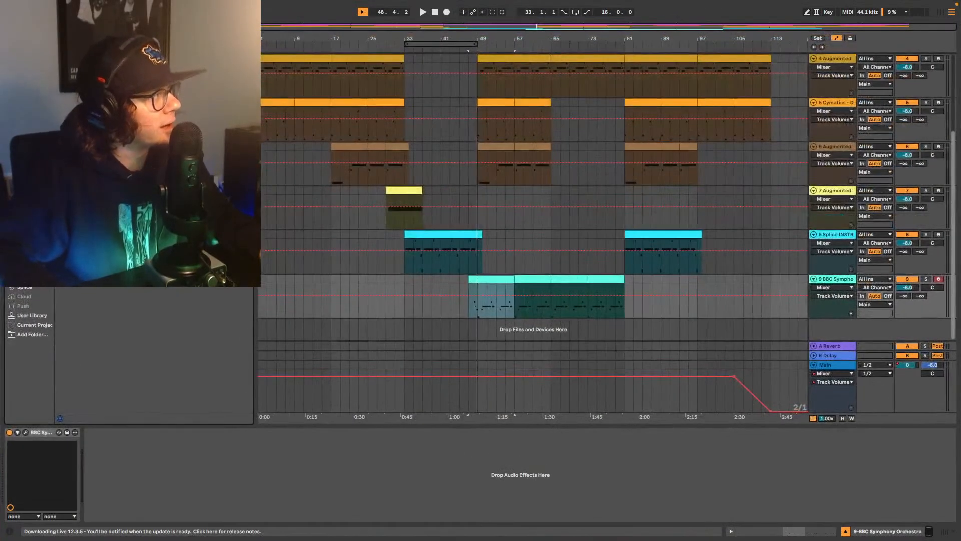
left_click_drag(219, 382, 254, 495)
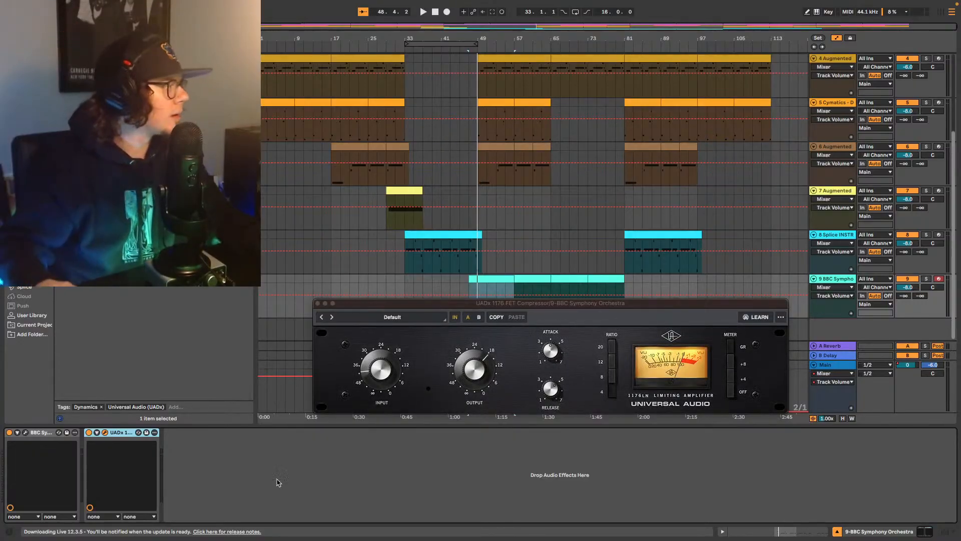
Step: Adjust the 1176 compressor's input during playback, set its ratio to 4 and close its window
key("space")
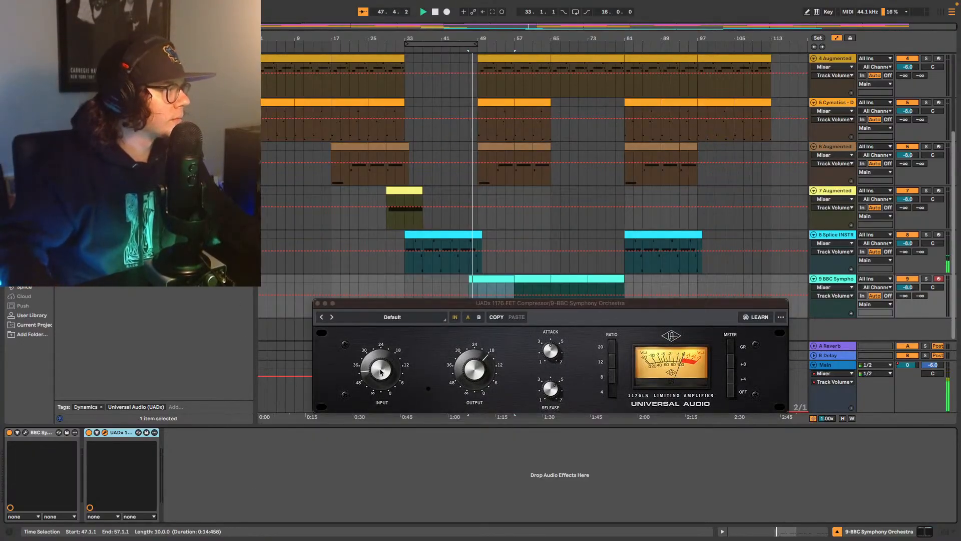
left_click_drag(381, 371, 384, 366)
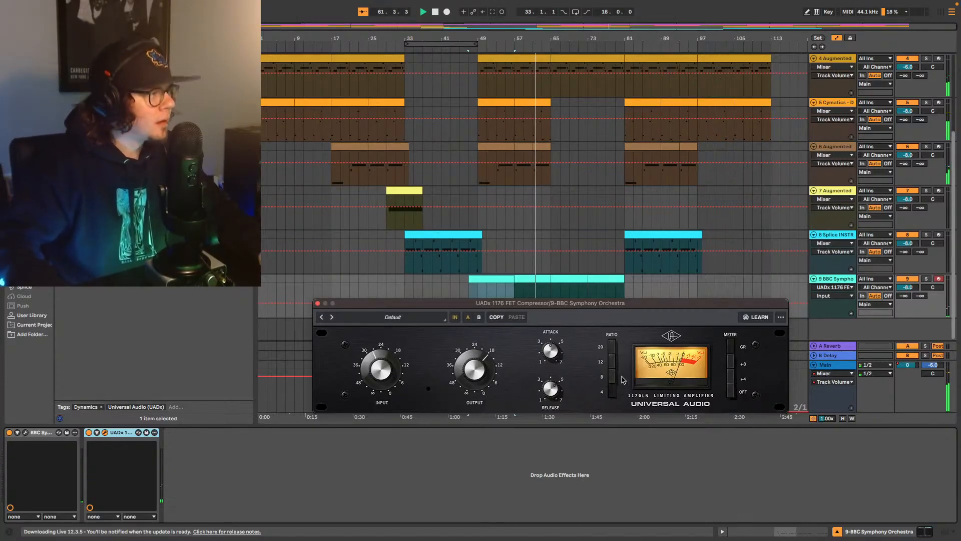
left_click(611, 390)
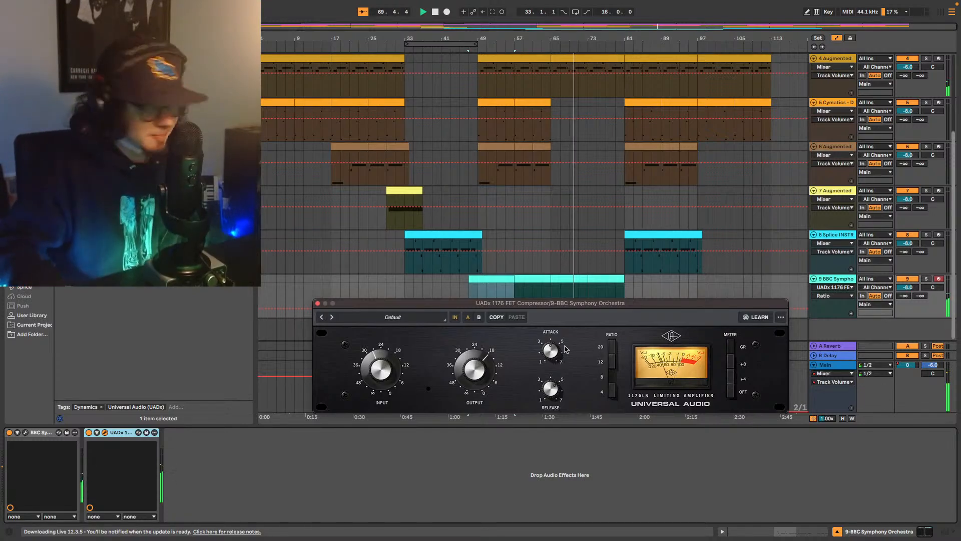
left_click(318, 304)
Step: Set the Augmented GRAND PIANO track's volume to -4.0 dB and play the mix from its first clip at bar 17
scroll(371, 237, "up", 5)
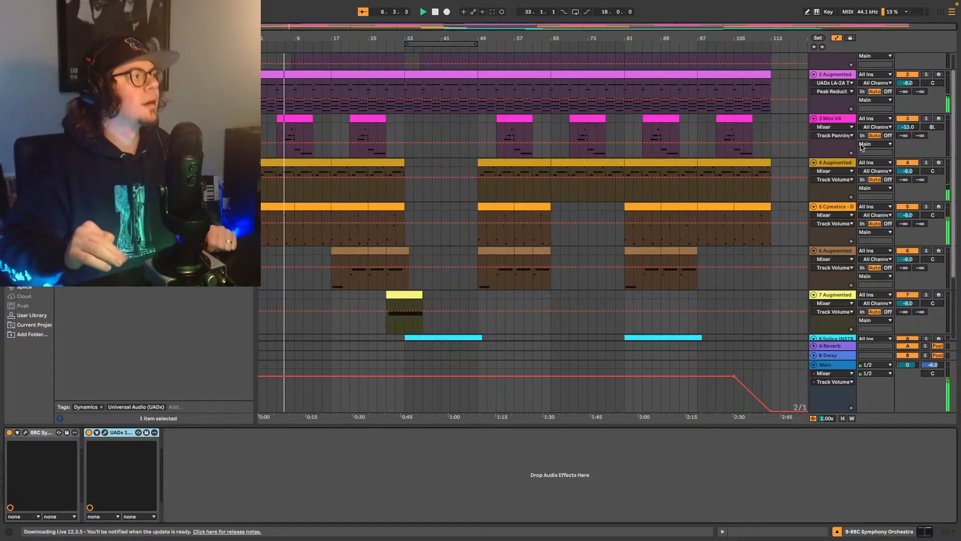
scroll(809, 221, "down", 2)
scroll(810, 220, "down", 1)
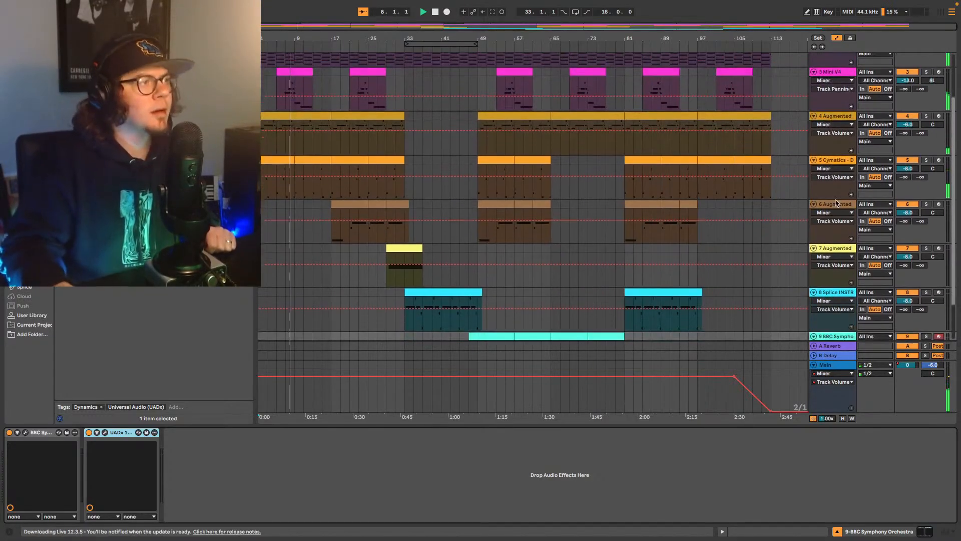
left_click(816, 220)
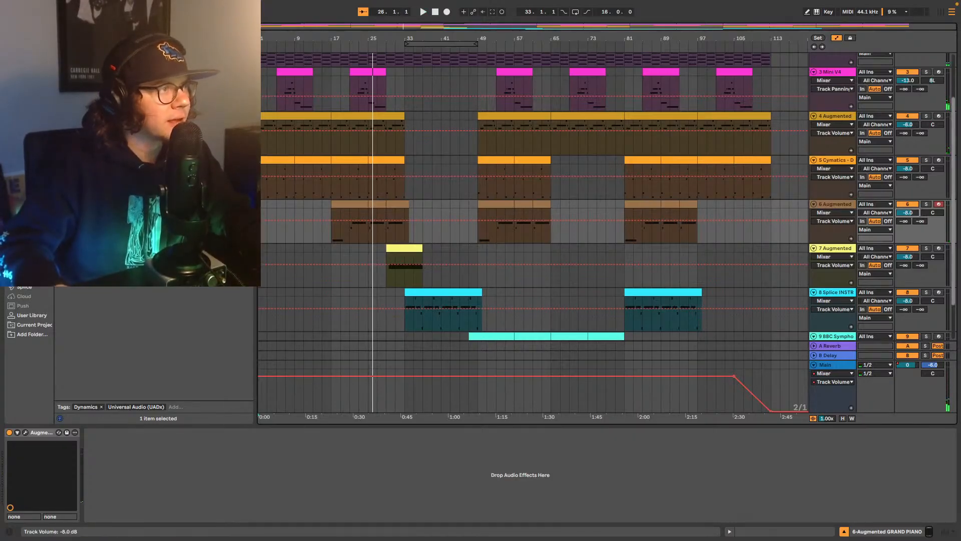
type("-4")
key("Return")
key("space")
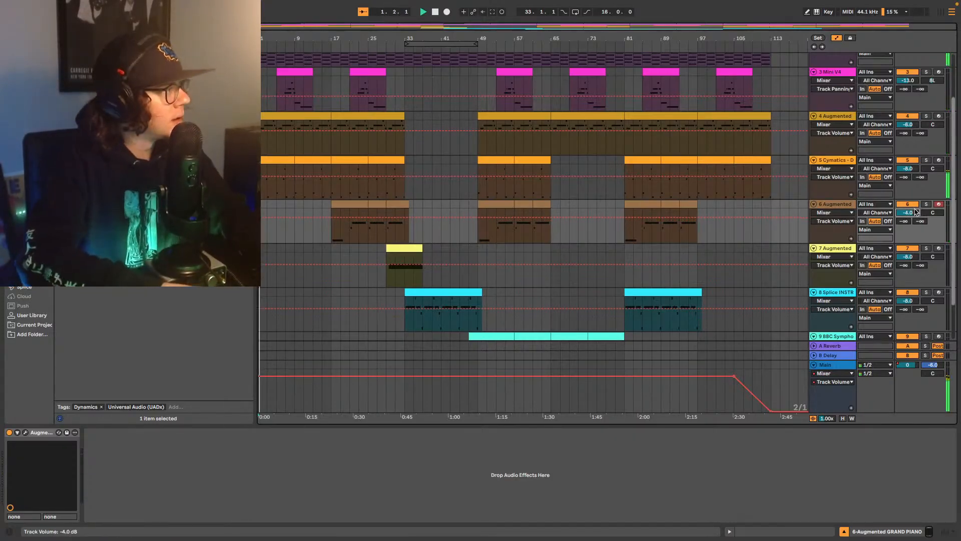
key("space")
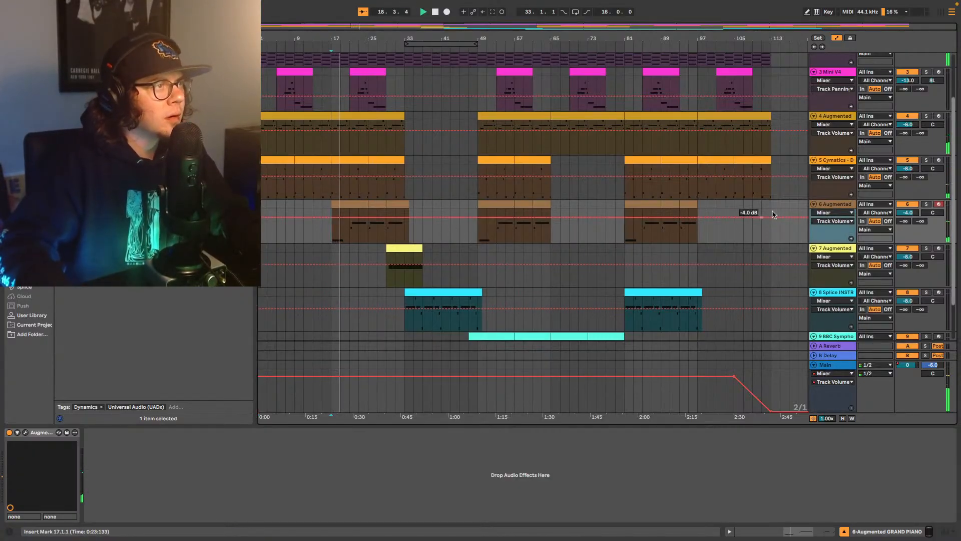
scroll(539, 202, "up", 3)
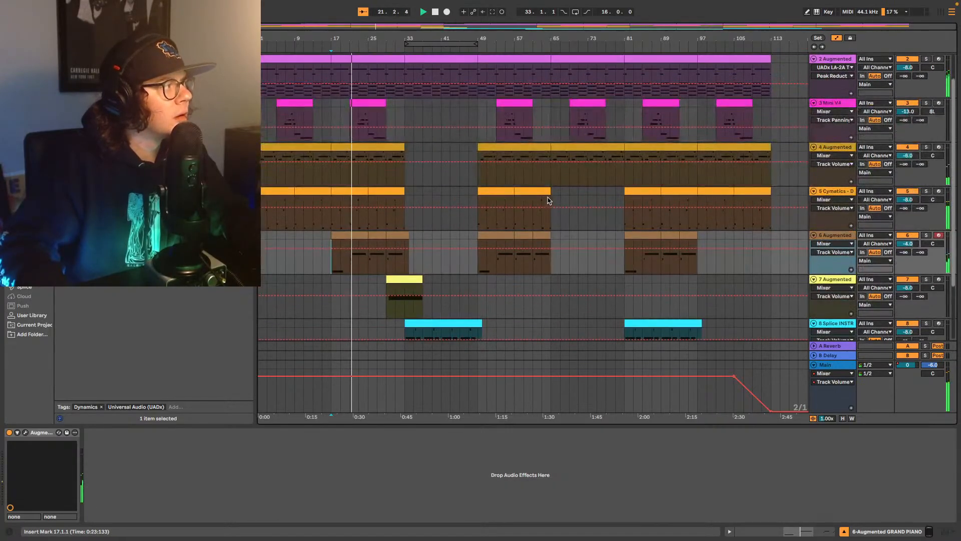
Step: Add a Utility to the Augmented GRAND PIANO track with gain at 0.00 dB and the channel mode set to Swap
left_click(840, 235)
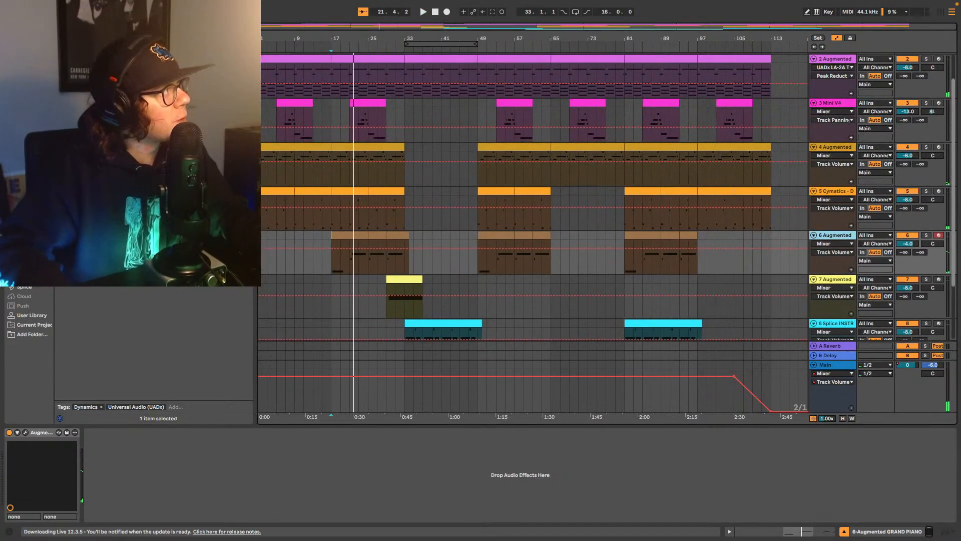
key("super+f")
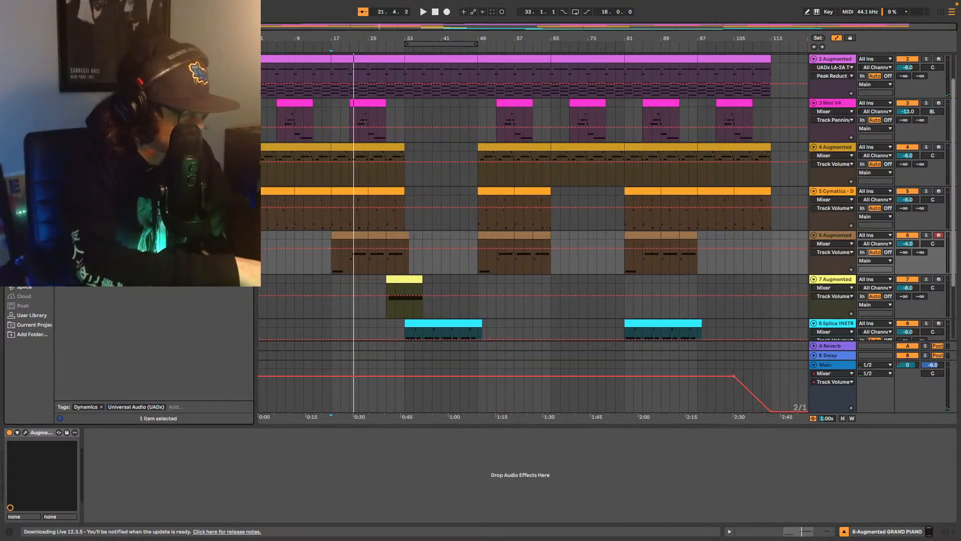
type("eq")
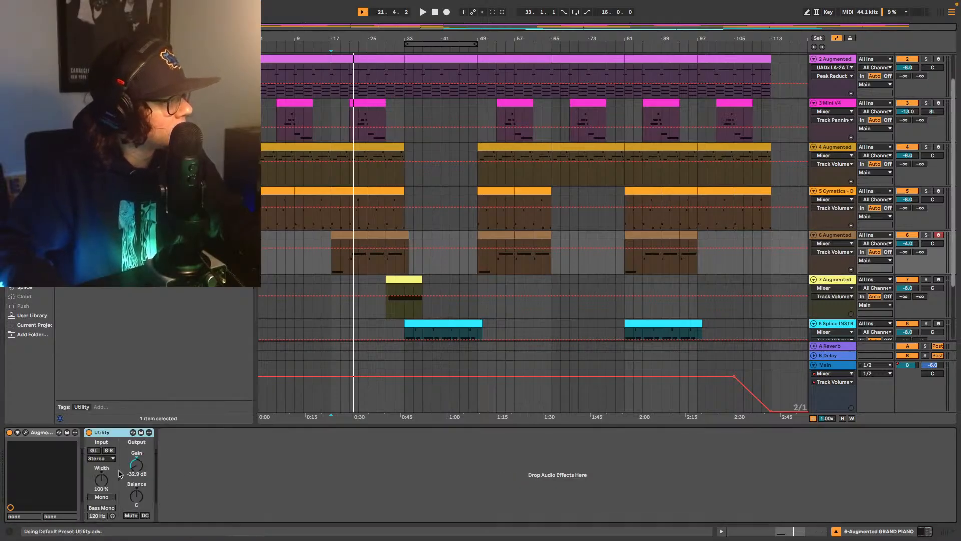
left_click_drag(133, 466, 132, 496)
double_click(137, 464)
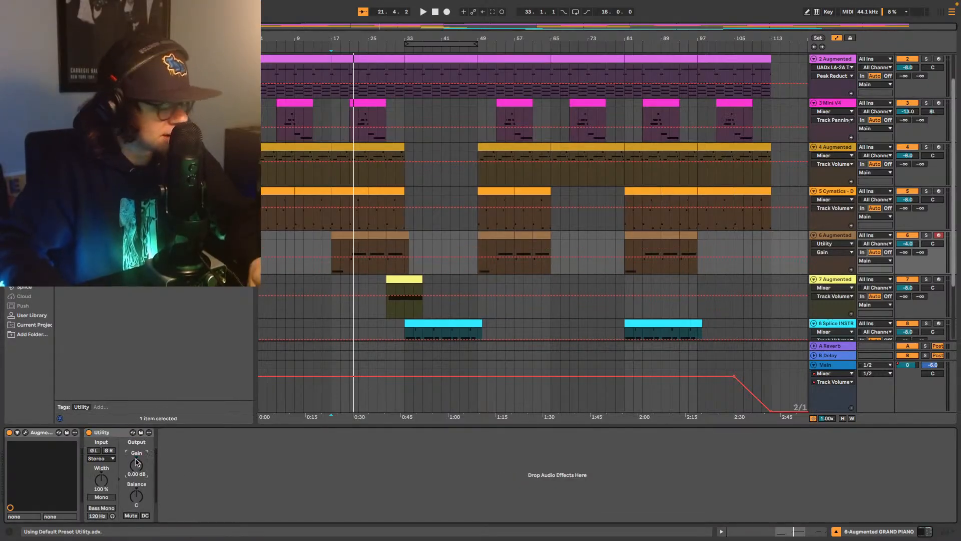
left_click(100, 459)
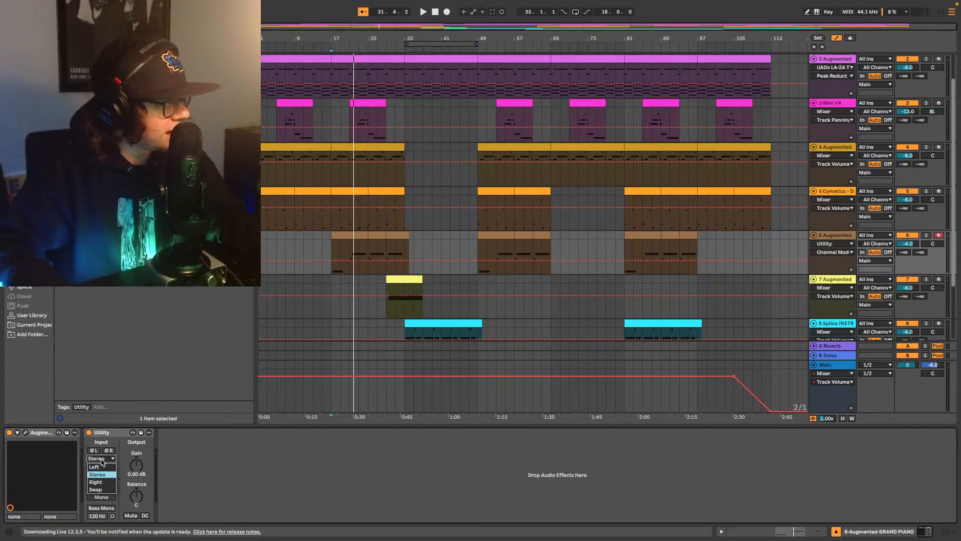
left_click(106, 490)
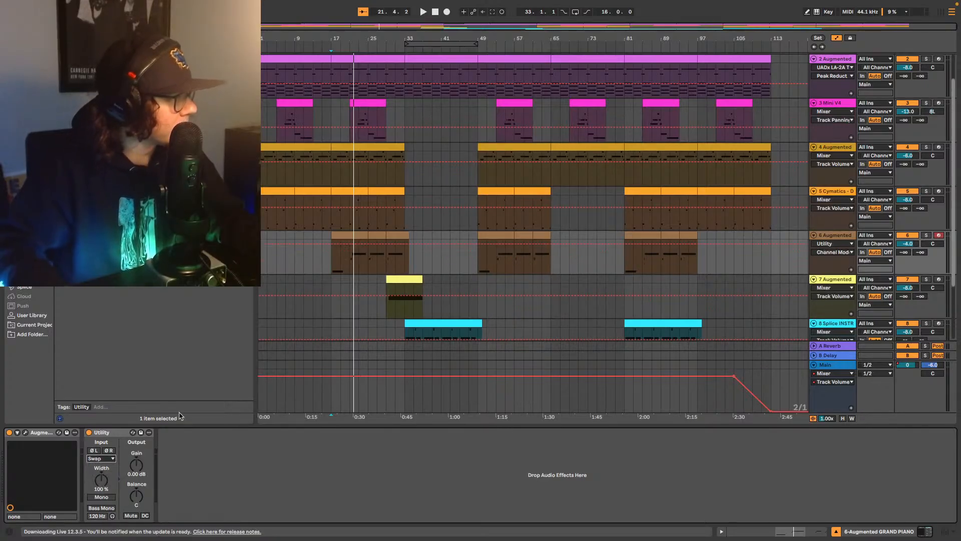
Step: Play from bar 21 and pan the Augmented GRAND PIANO track to 5L
left_click(350, 266)
key("space")
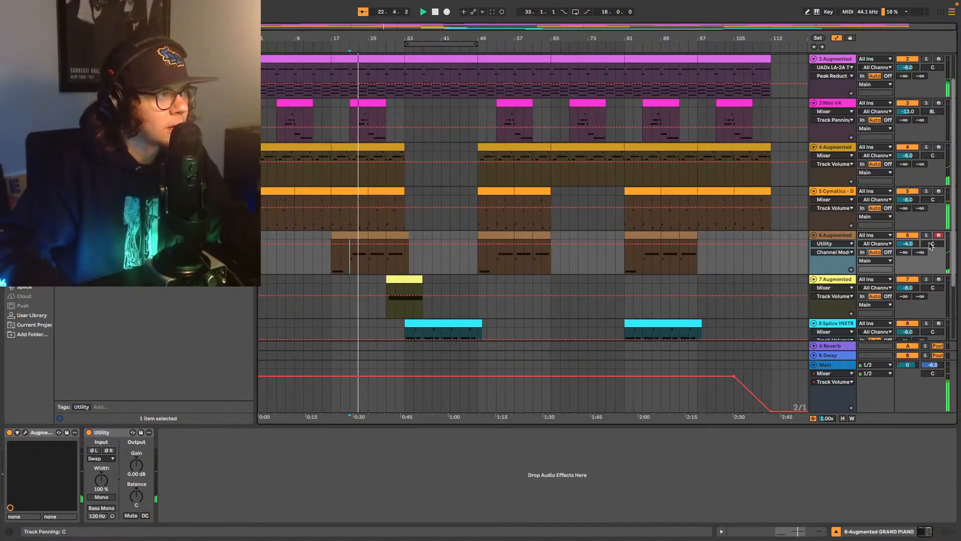
left_click_drag(933, 243, 933, 246)
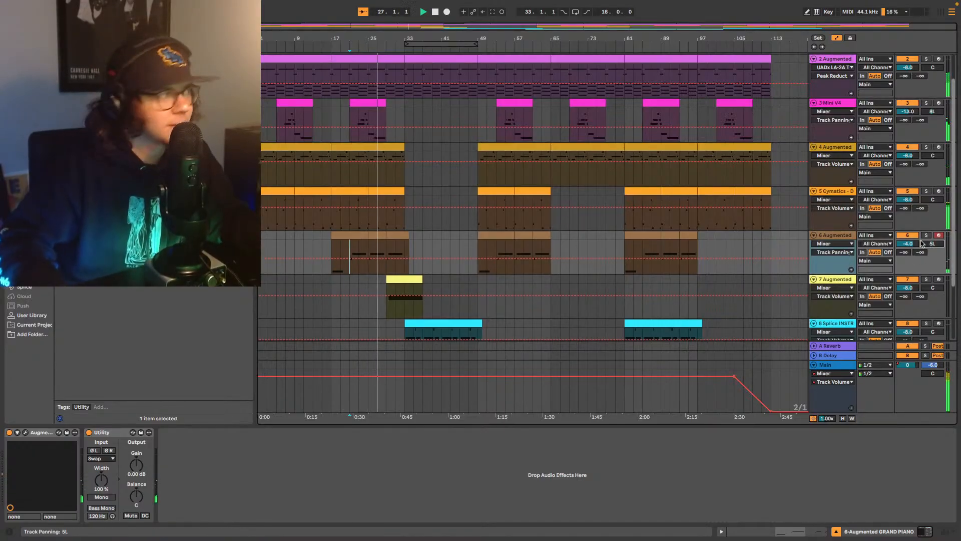
scroll(623, 200, "down", 4)
scroll(623, 201, "up", 2)
scroll(649, 177, "up", 2)
key("space")
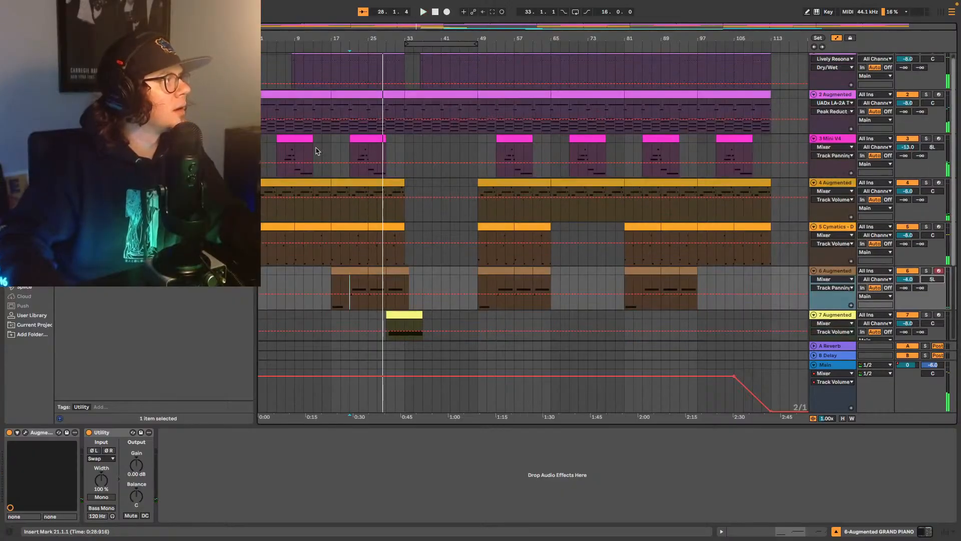
Step: Play from the first Mini V4 clip at bar 7 and pan the Augmented MALLETS track to 2R
left_click(285, 152)
key("space")
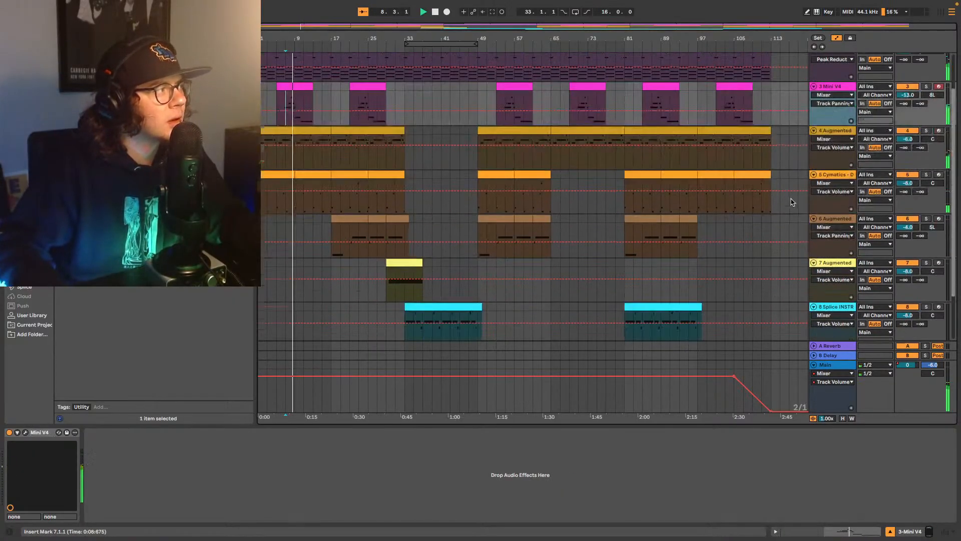
scroll(793, 198, "down", 2)
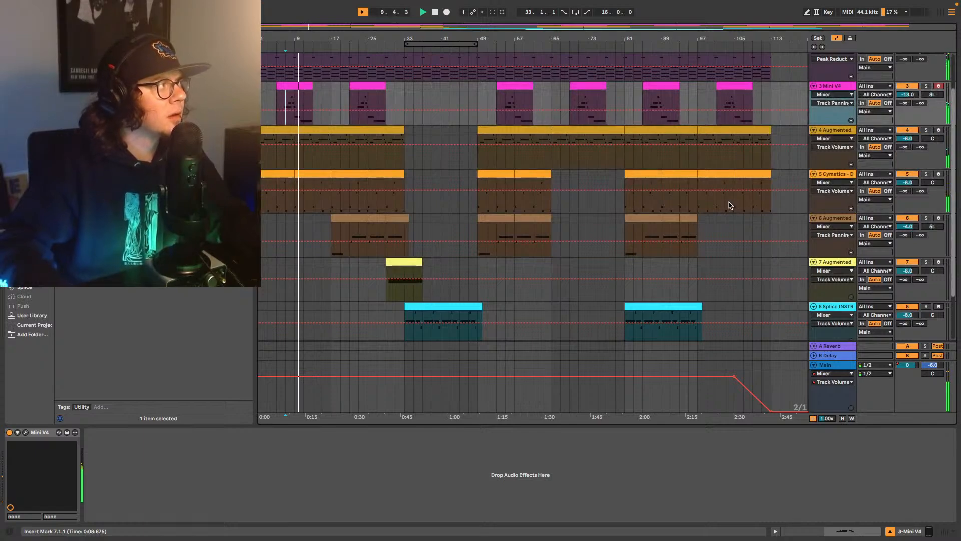
left_click_drag(933, 139, 932, 141)
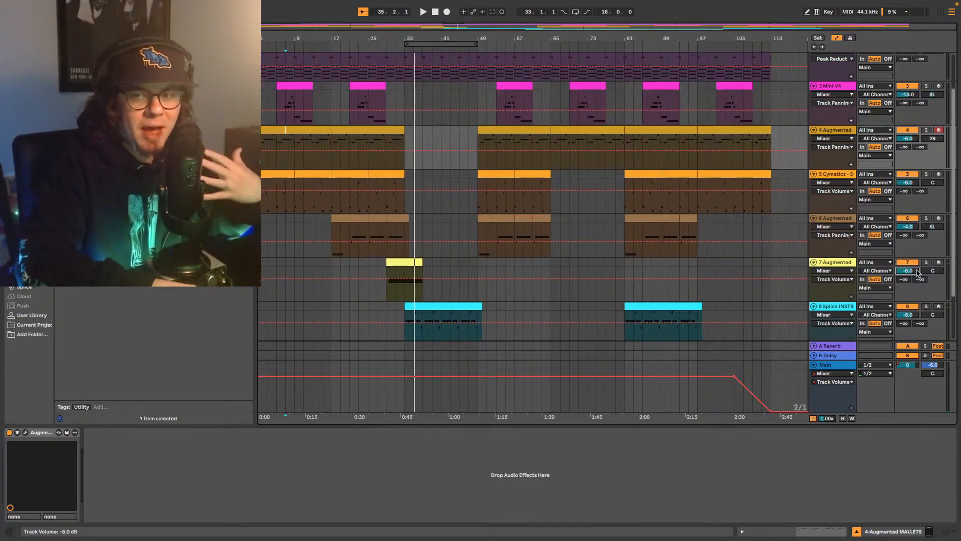
Step: Lower the Augmented STRINGS track's volume to -12.0 dB and resume playback
key("Down")
key("Down")
key("Down")
key("Down")
key("space")
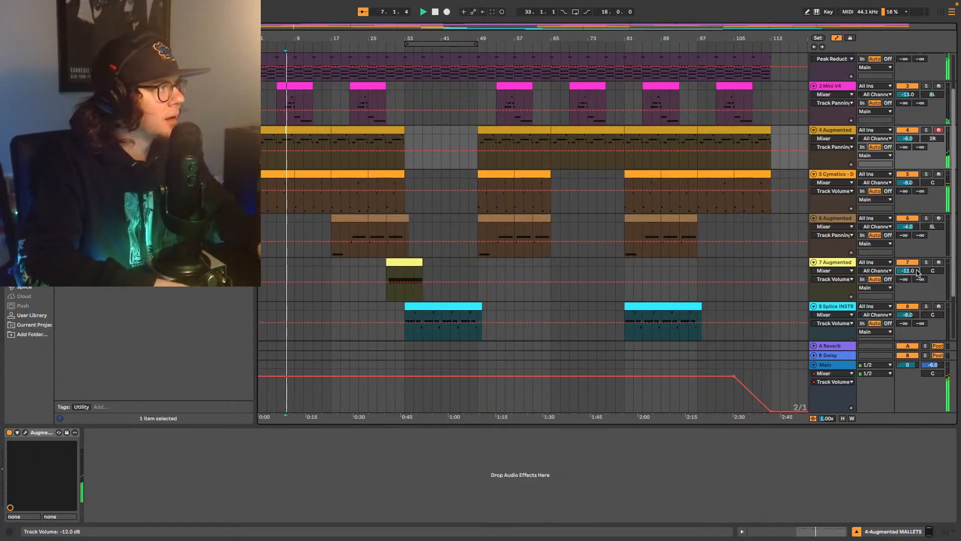
Step: Play from the Augmented STRINGS clip at bar 29 and show the automation of its Utility gain
left_click(386, 297)
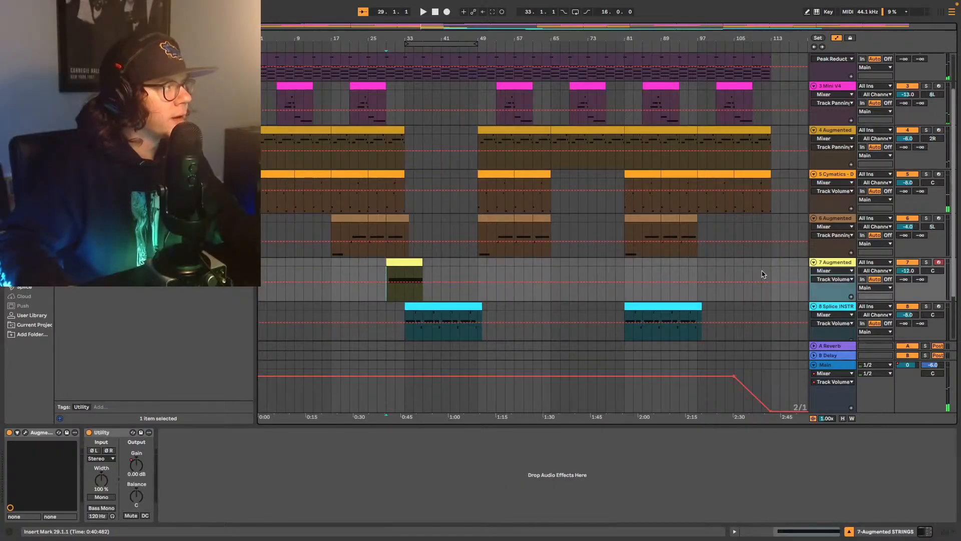
key("space")
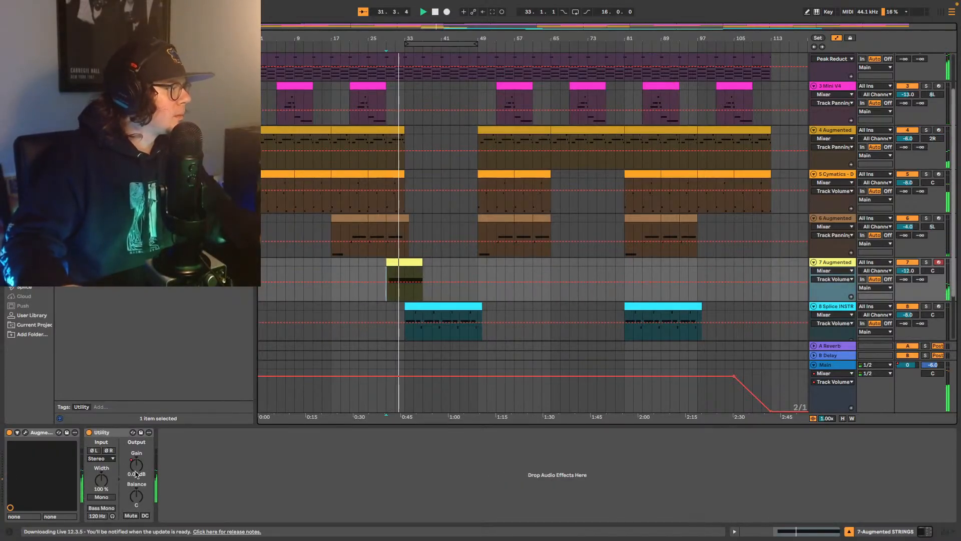
right_click(136, 465)
left_click(195, 457)
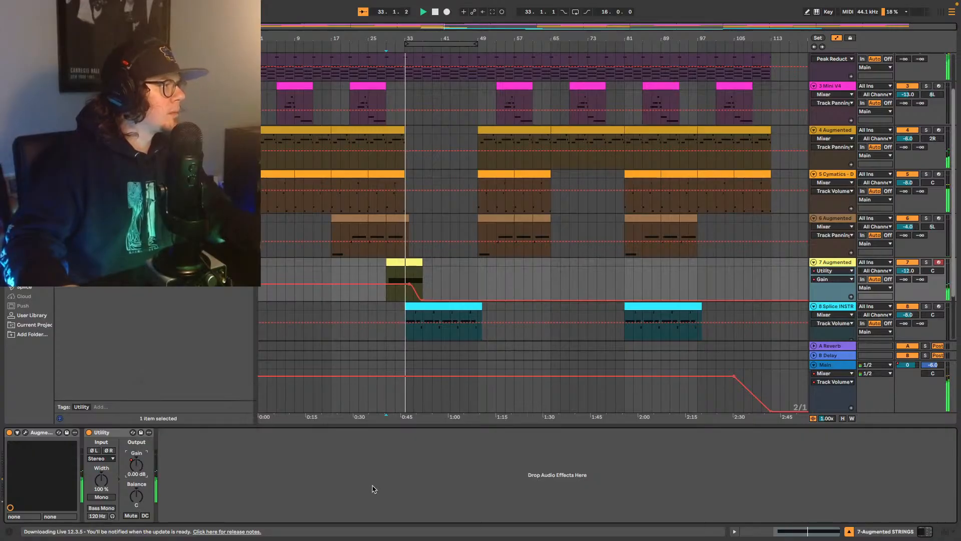
Step: Set the Augmented STRINGS track's volume to -17.0 dB while replaying its clip in the mix
left_click_drag(907, 273, 909, 274)
key("space")
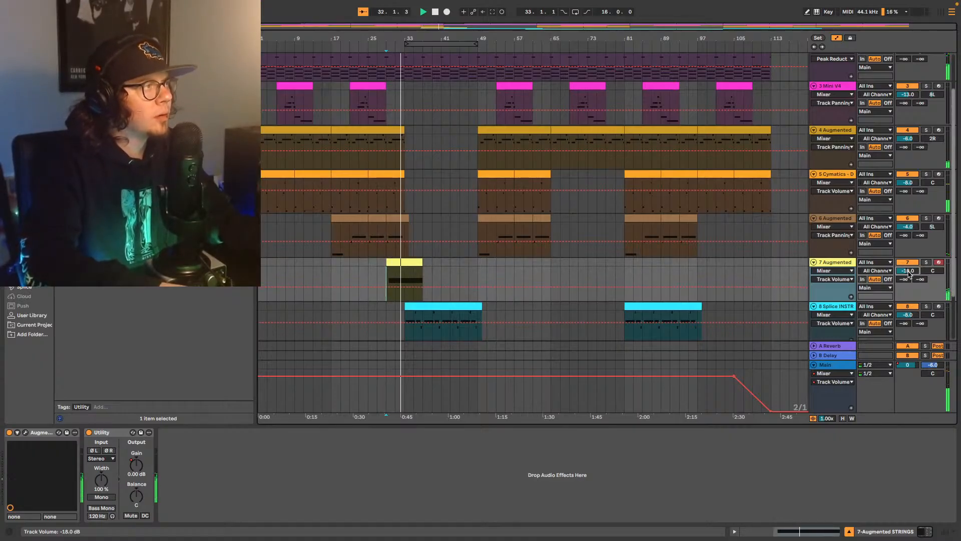
key("Up")
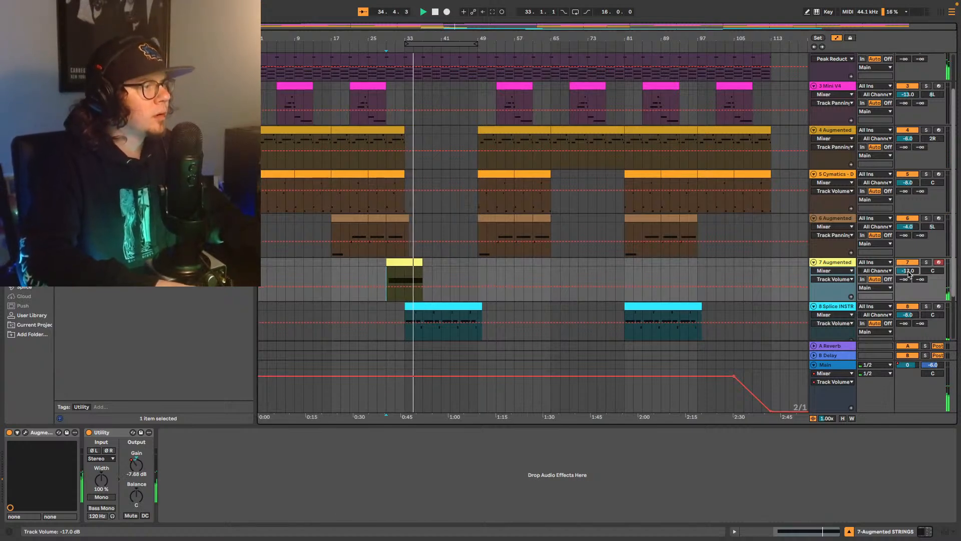
Step: Play the Splice INSTRUMENT track from its first clip at bar 33 and raise its volume to -5.0 dB
scroll(851, 270, "down", 2)
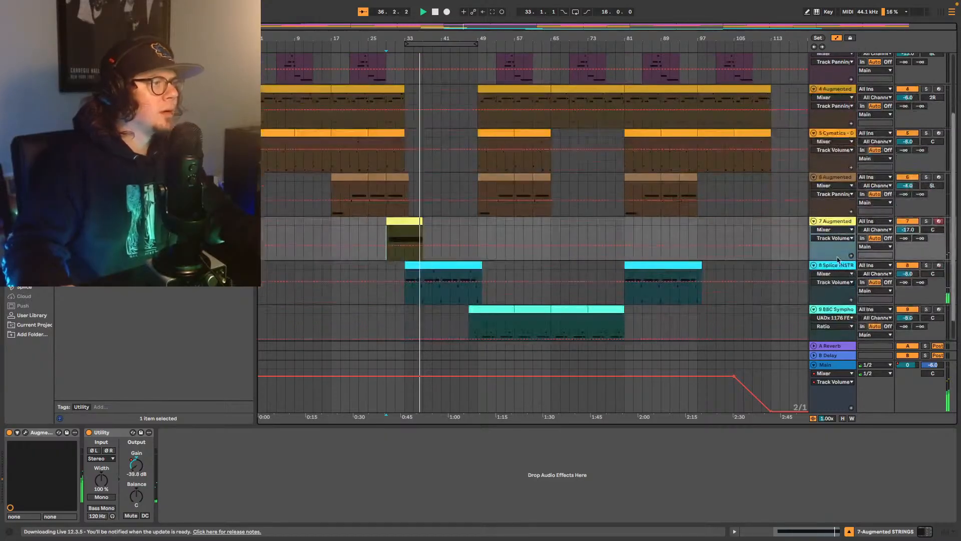
left_click(845, 269)
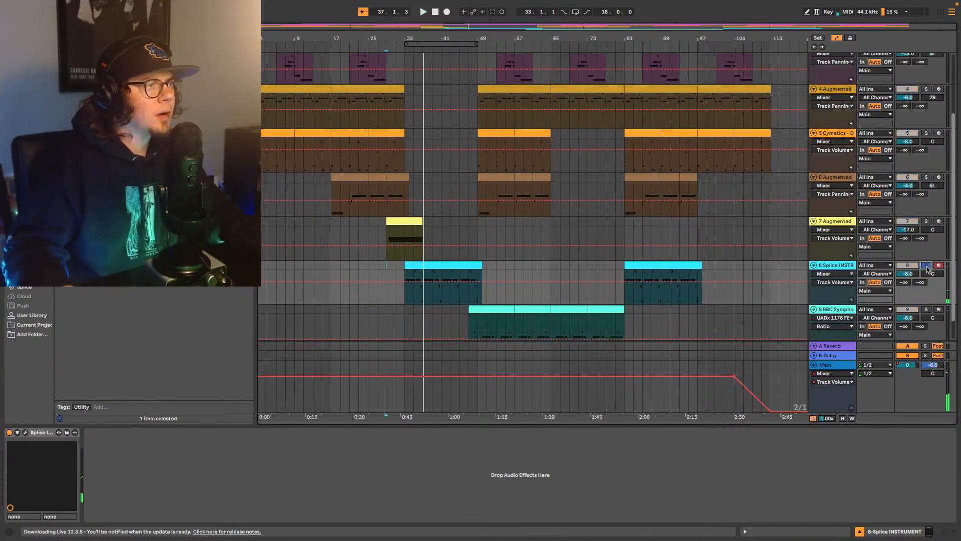
key("space")
key("space")
left_click(406, 295)
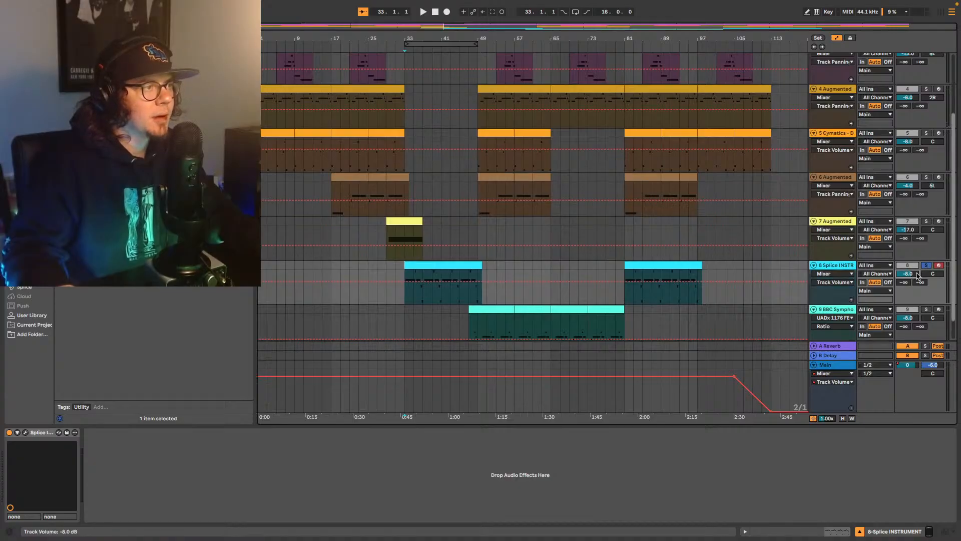
key("space")
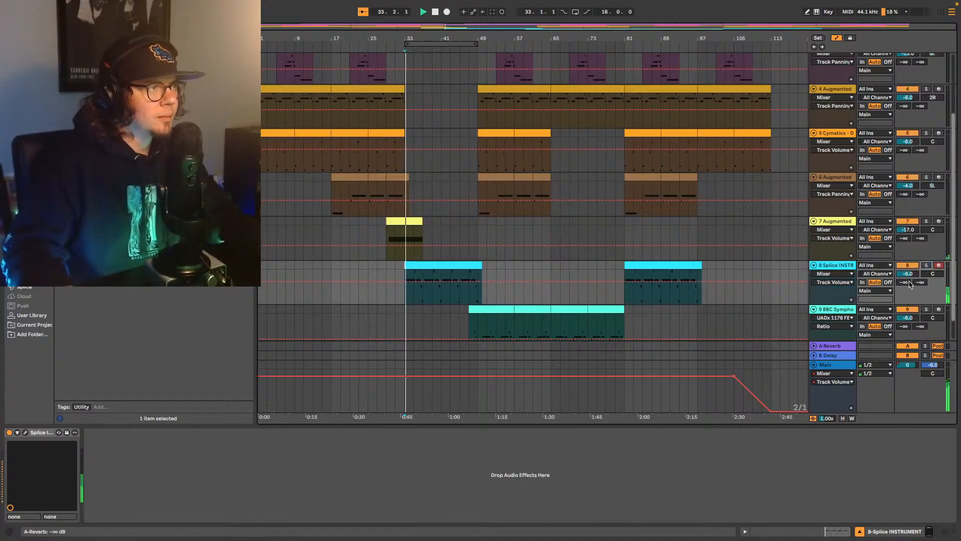
left_click_drag(914, 277, 913, 272)
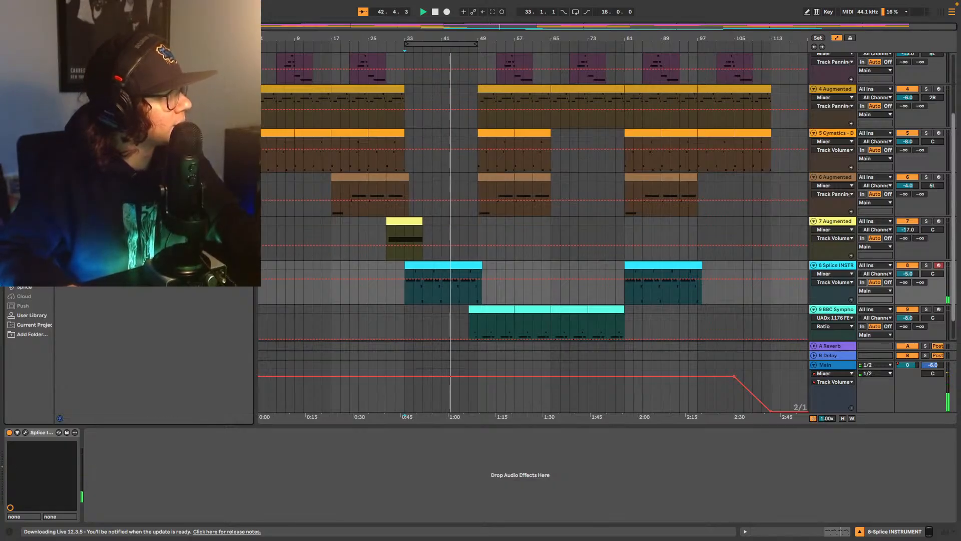
Step: Add the UADx 1176 FET Compressor to the Splice INSTRUMENT track, adjust its input and output levels, and close its window
left_click_drag(177, 235, 221, 466)
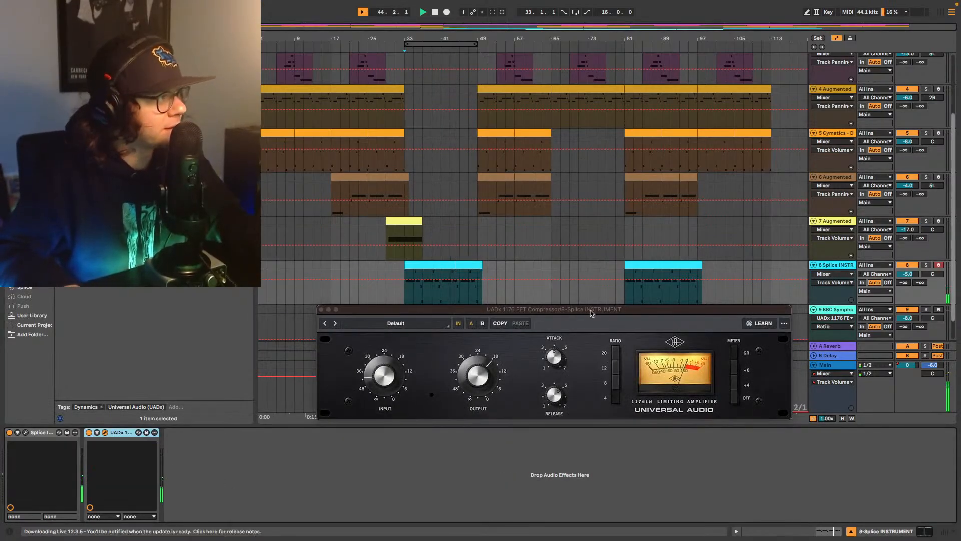
left_click_drag(590, 312, 584, 299)
left_click(375, 359)
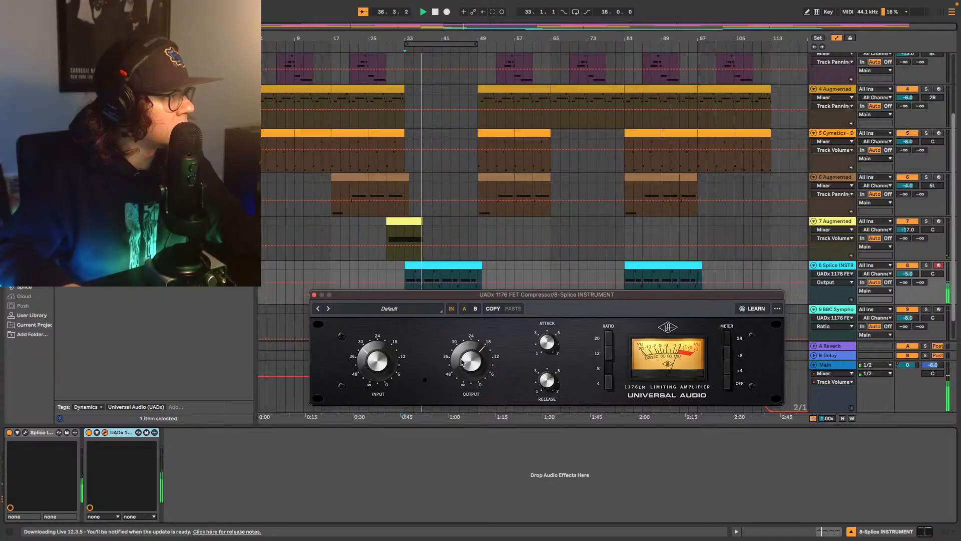
left_click(399, 360)
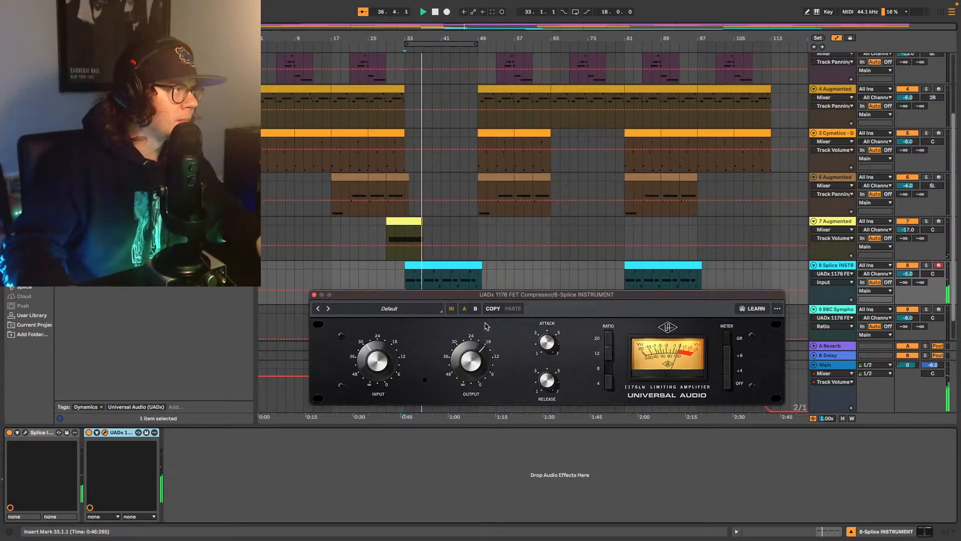
left_click(314, 295)
Step: Show the notes of the first Splice INSTRUMENT clip and extend the D4 note at 53.4.1 to 54.2.1
left_click(434, 268)
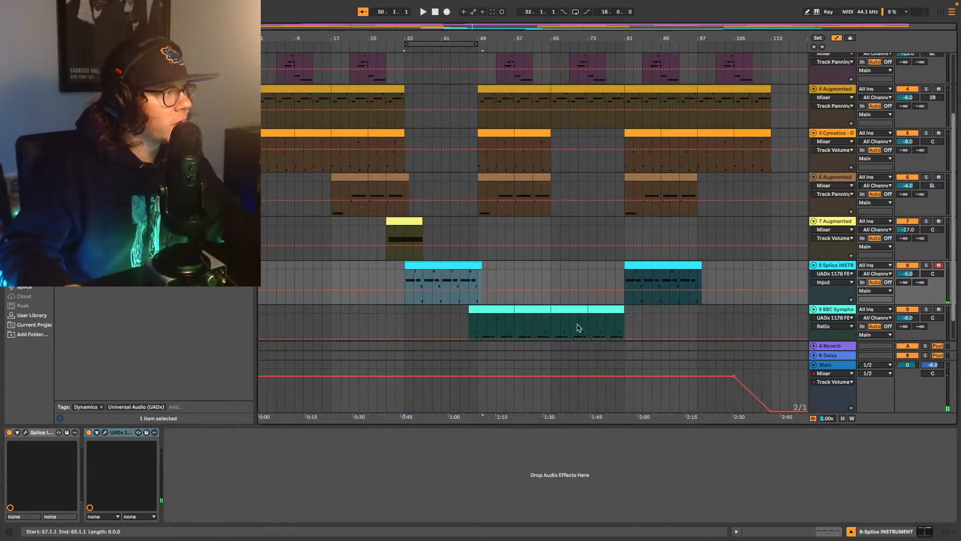
left_click(829, 531)
key("space")
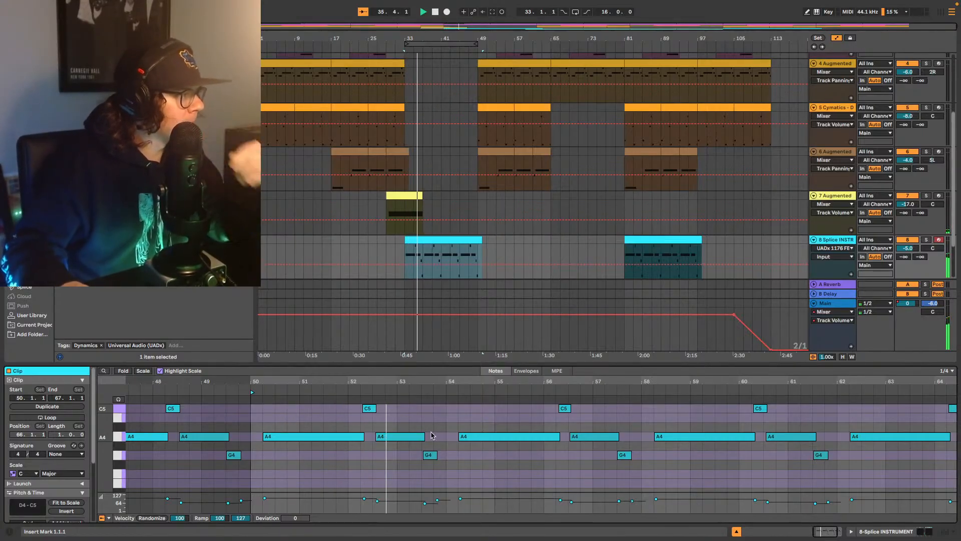
scroll(454, 459, "down", 5)
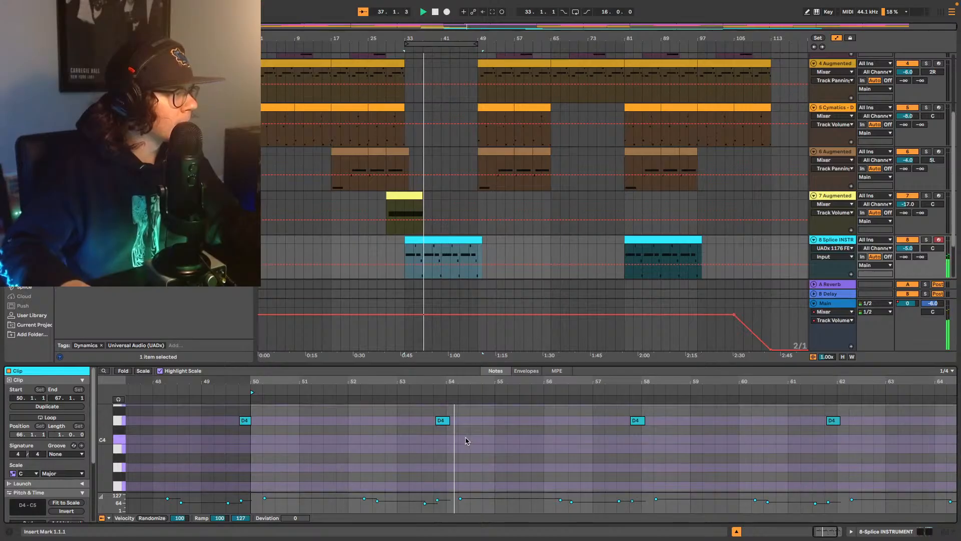
left_click(447, 459)
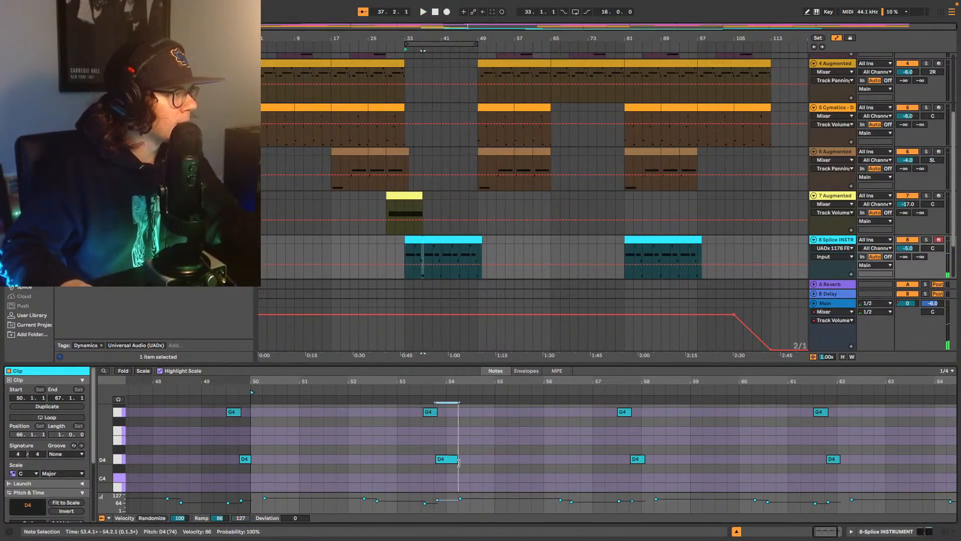
scroll(468, 464, "down", 4)
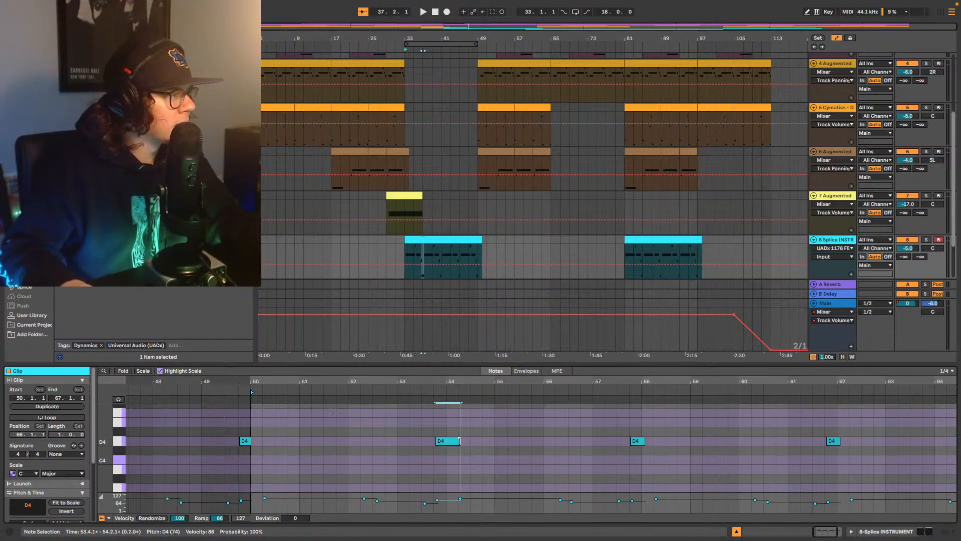
Step: Set the velocity of the lengthened D4 note at 53.4.1 to 43 and replay the clip from bar 33
left_click(392, 389)
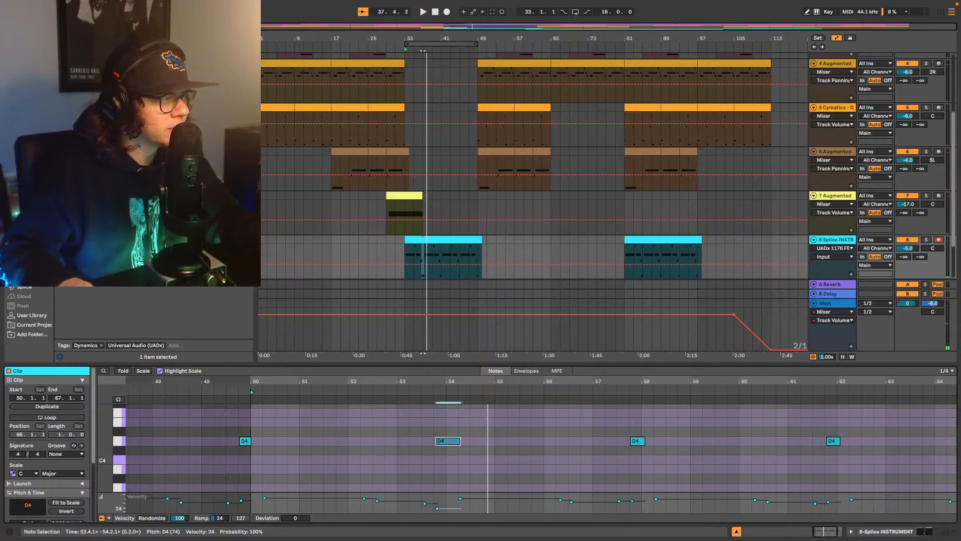
left_click(406, 390)
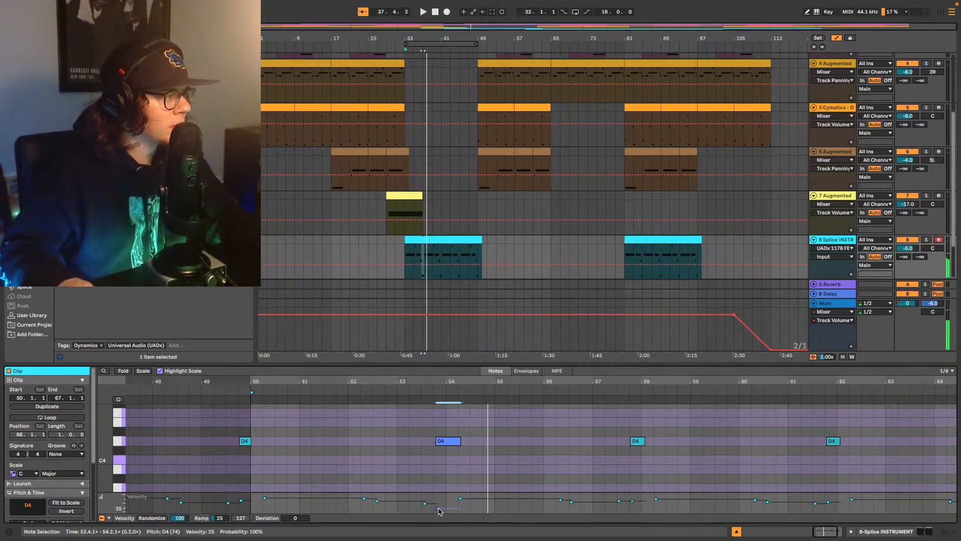
left_click(403, 389)
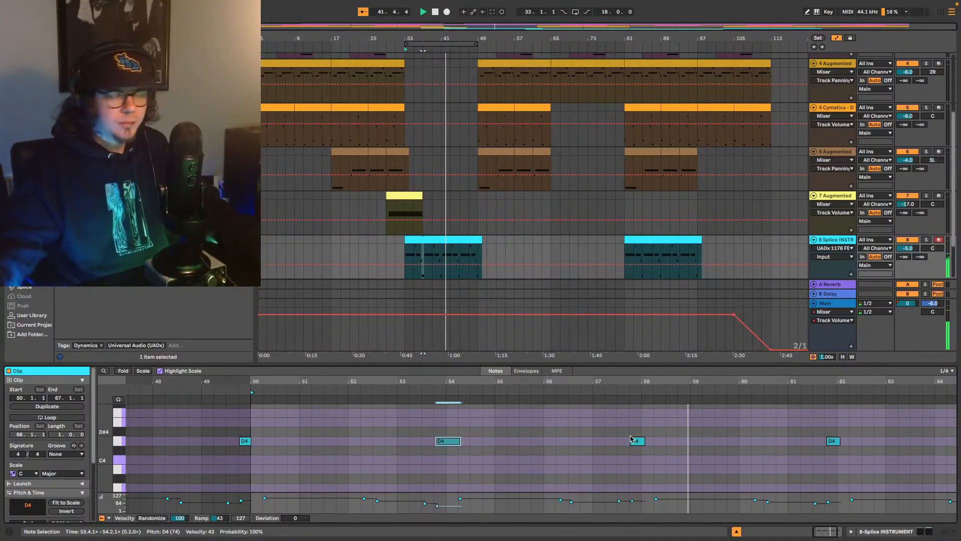
left_click(409, 252)
key("space")
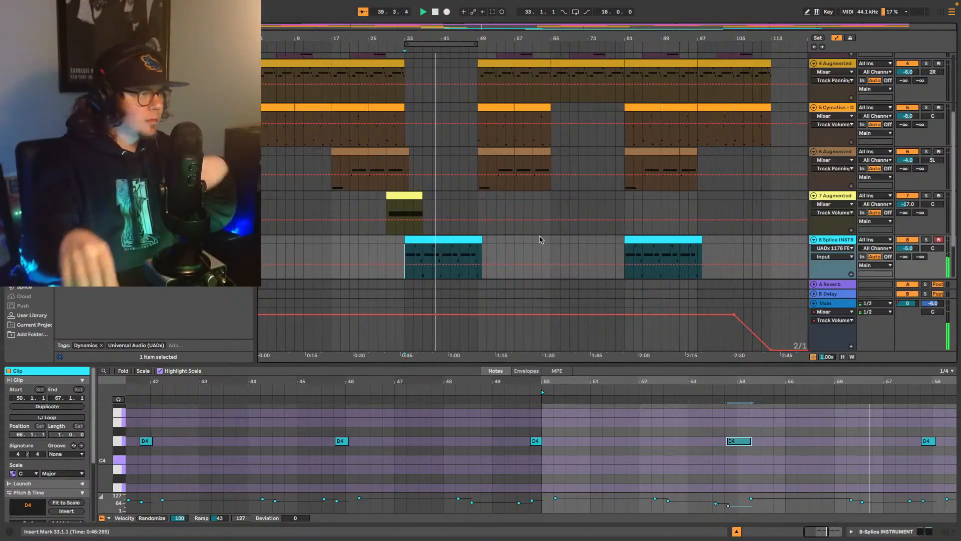
Step: Lower the velocity of the D4 note at 57.4.1 to 49 and replay that passage
scroll(876, 439, "up", 2)
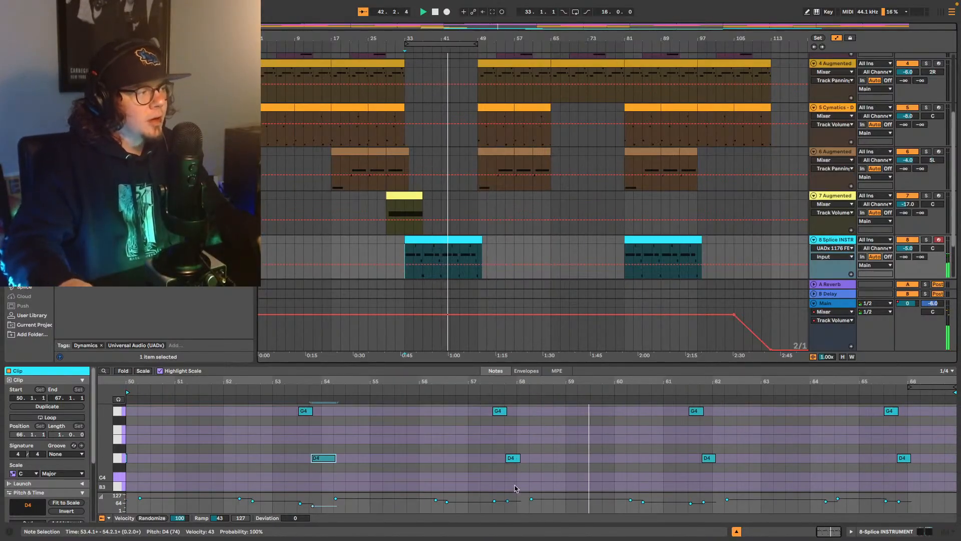
left_click(513, 501)
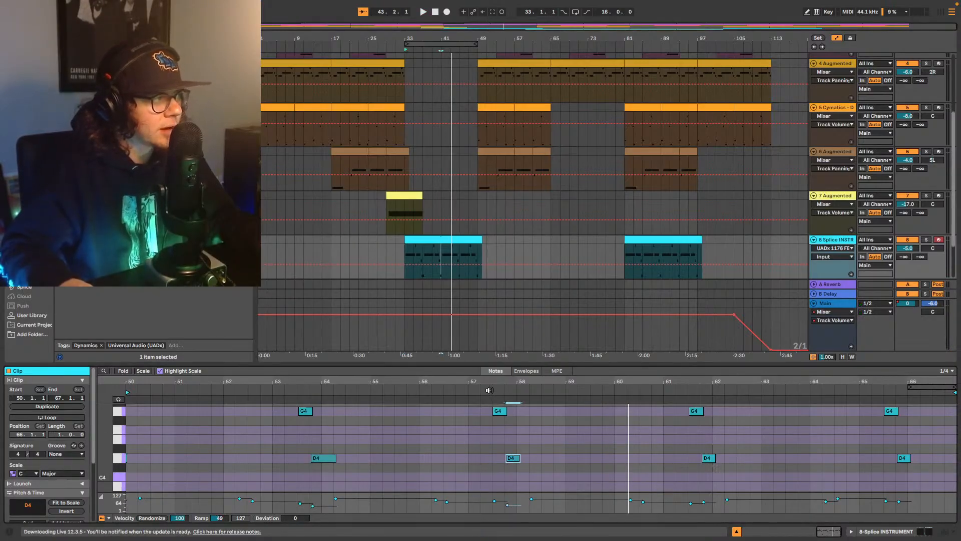
key("space")
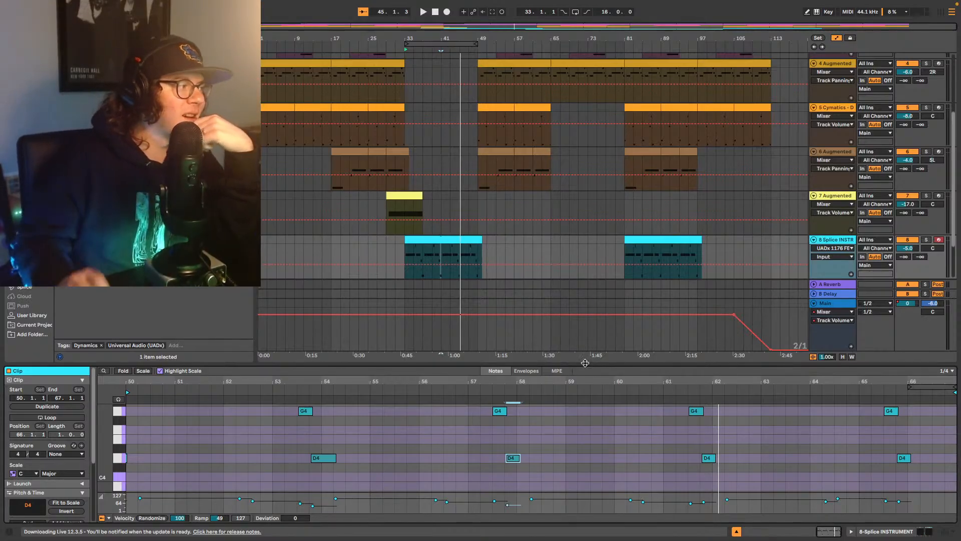
left_click(488, 390)
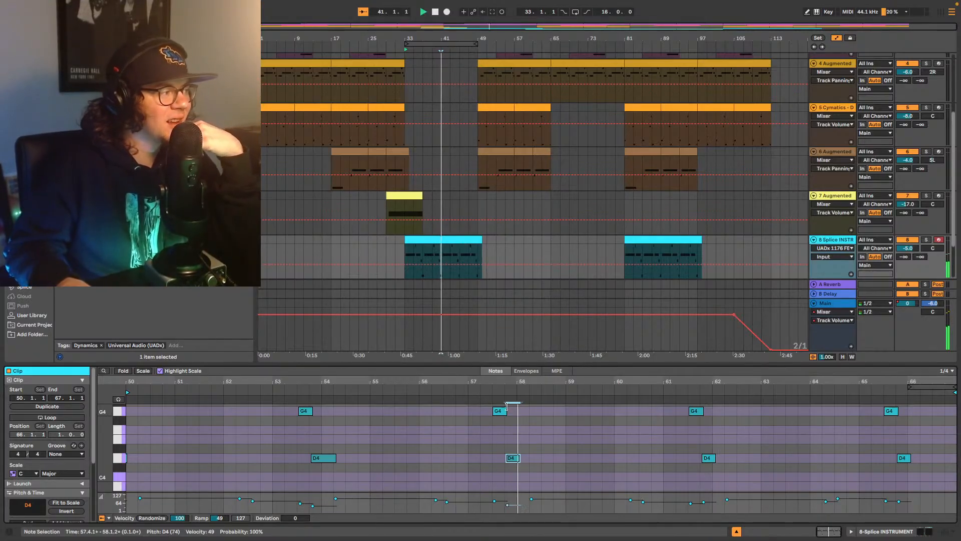
Step: Lengthen the D4 note just before bar 62 to two beats and replay that passage
scroll(651, 436, "up", 4)
scroll(638, 444, "down", 3)
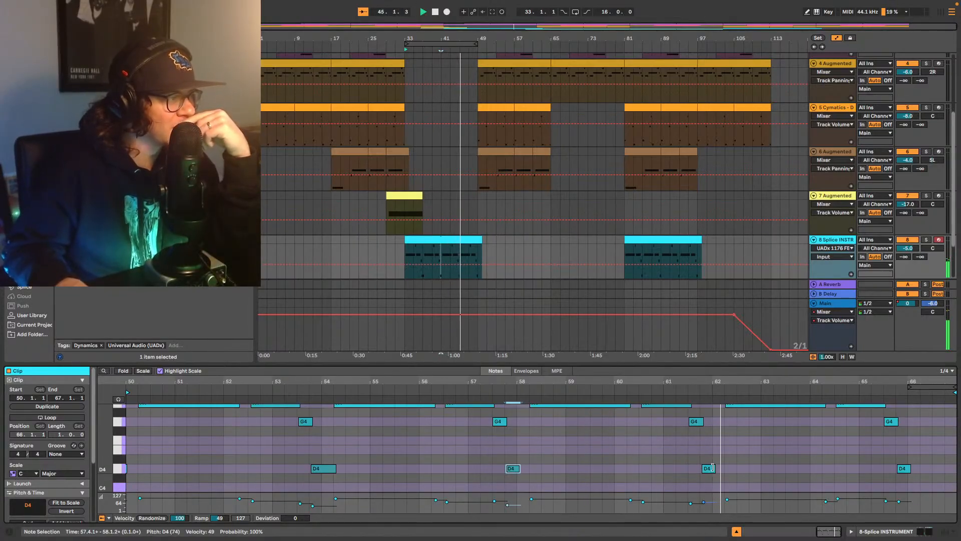
left_click_drag(715, 468, 731, 472)
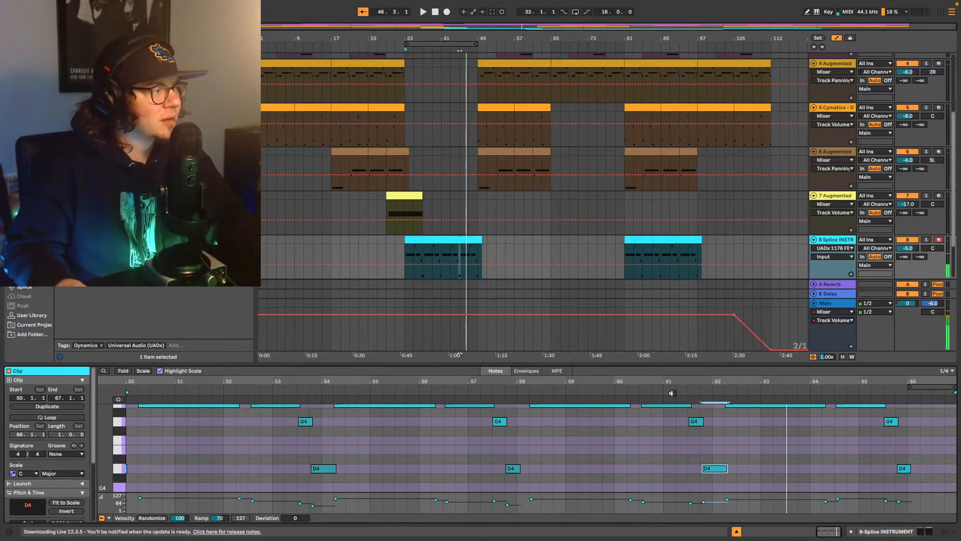
left_click(666, 390)
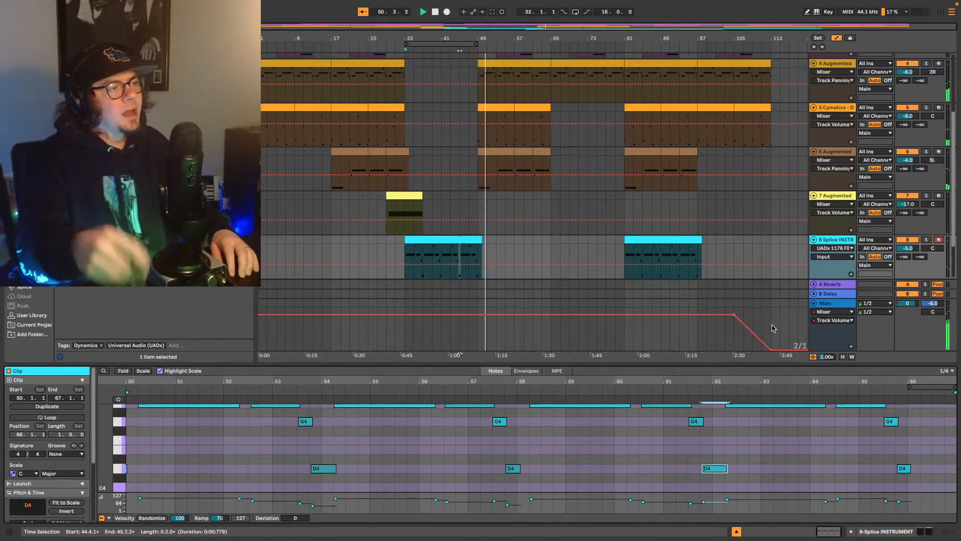
Step: Lower the Splice INSTRUMENT track's volume to -8.0 dB and on to -10.0 dB while replaying from bar 33
left_click(909, 250)
type("-8")
key("Return")
key("space")
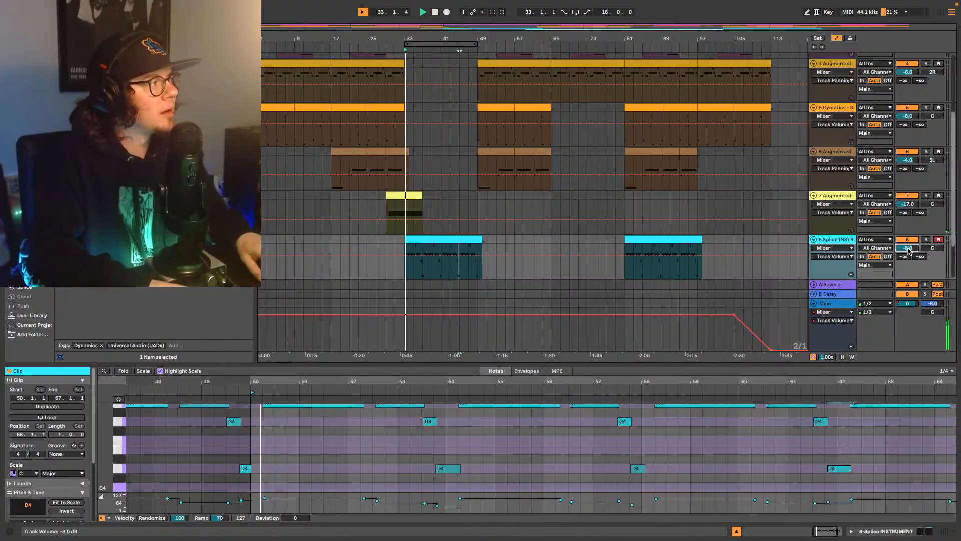
key("Down")
key("Down")
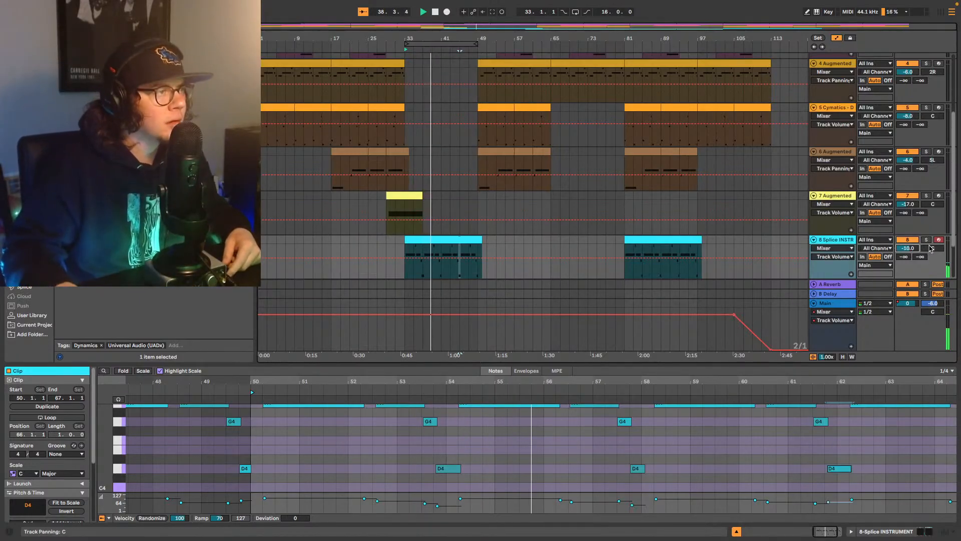
Step: Pan the Splice INSTRUMENT track to 7L during playback
left_click_drag(930, 249, 931, 250)
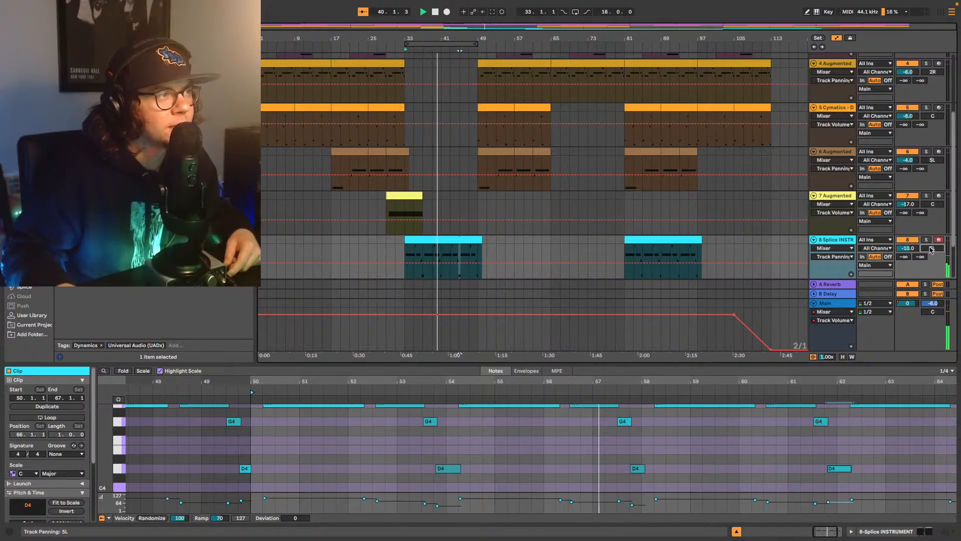
scroll(643, 122, "up", 3)
scroll(643, 122, "down", 5)
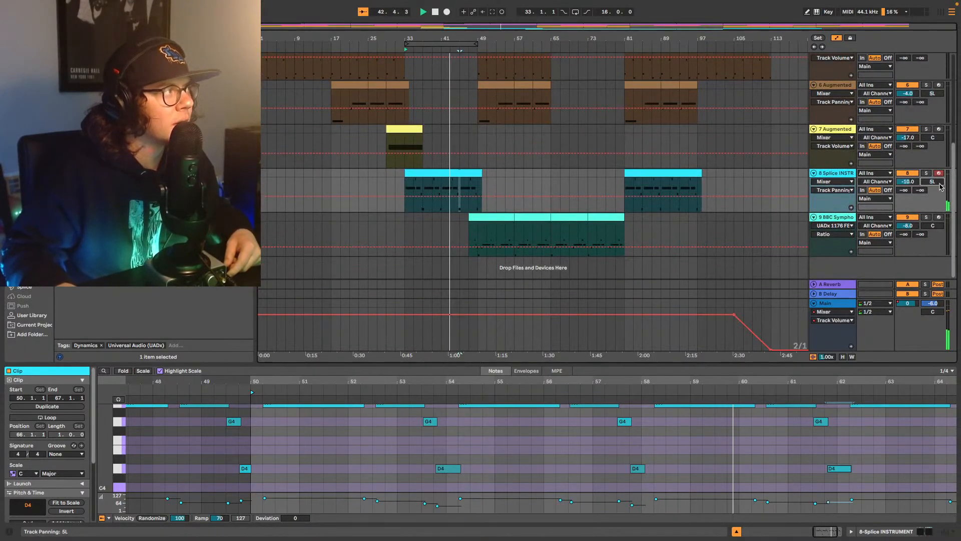
left_click_drag(939, 184, 939, 186)
Step: Set the Splice INSTRUMENT track's volume to -12.0 dB and replay from bar 33
left_click(907, 182)
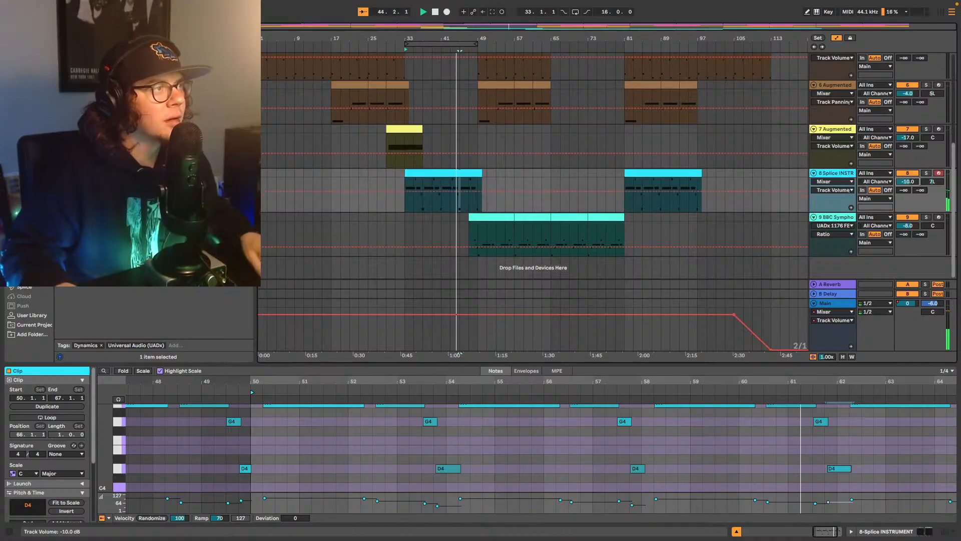
key("space")
type("-12")
key("Return")
key("space")
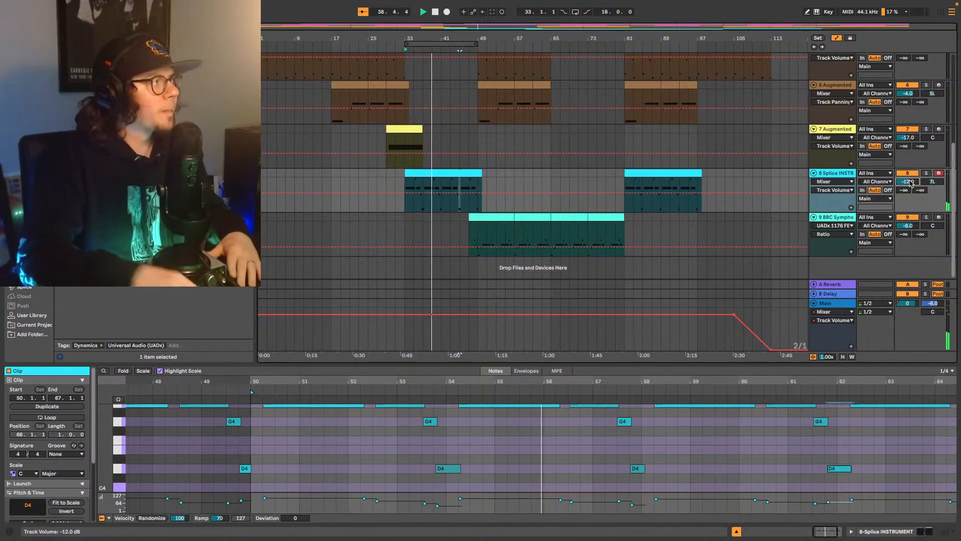
Step: Replace the second Splice INSTRUMENT clip at bar 81 with a copy of the edited clip from bar 33
left_click(456, 173)
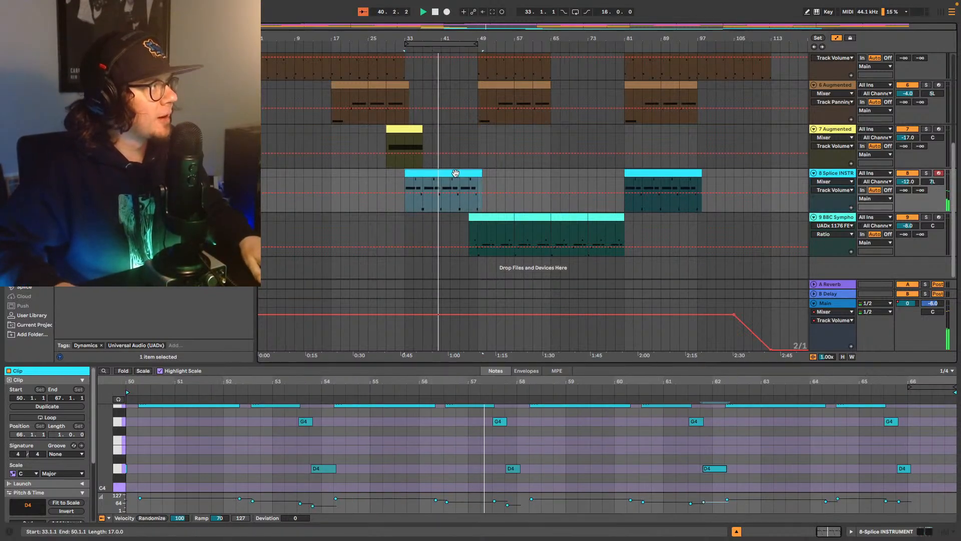
left_click(626, 174)
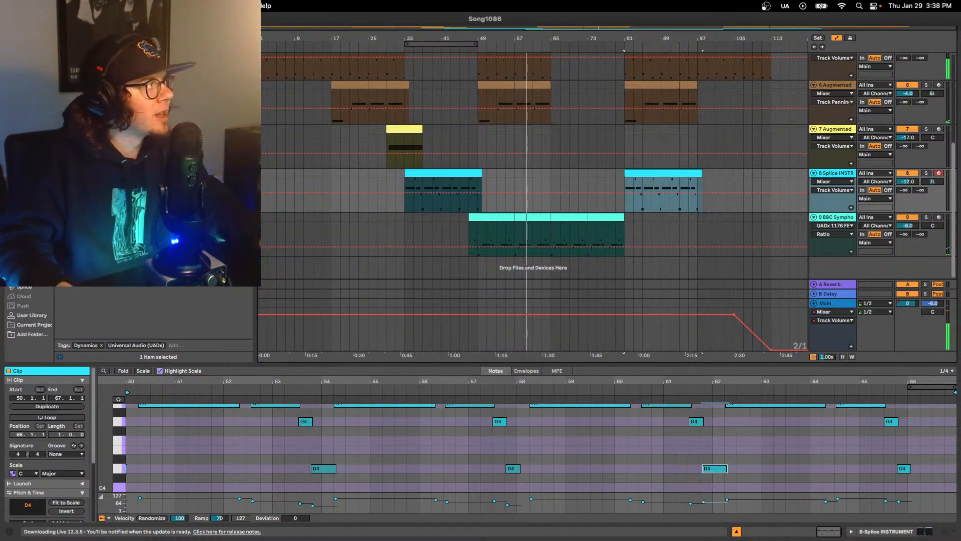
Step: Save the Live Set as "Song1086 Mix V1" and replay the arrangement from the clip at bar 81
left_click(83, 89)
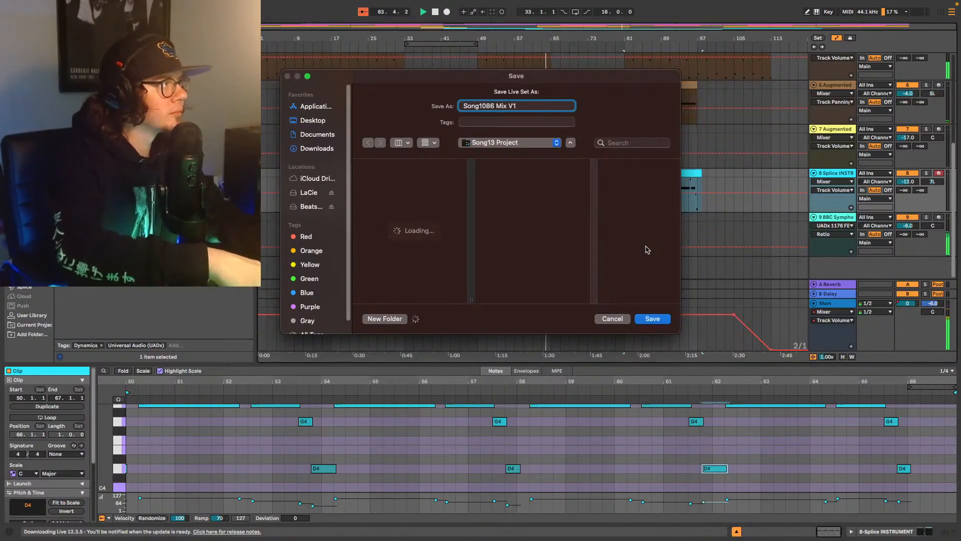
key("Return")
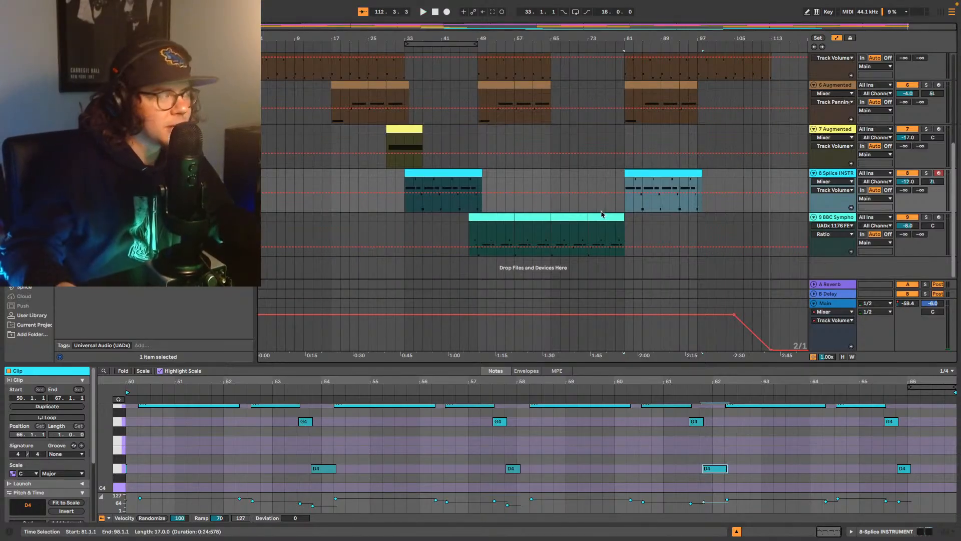
key("space")
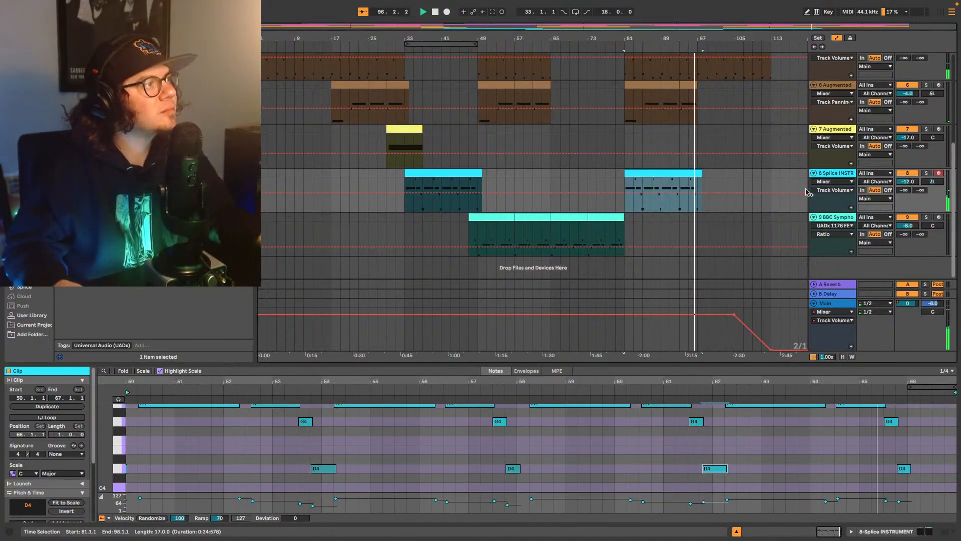
Step: Replay the arrangement from the beginning to check the mix
scroll(591, 214, "up", 3)
scroll(591, 215, "up", 4)
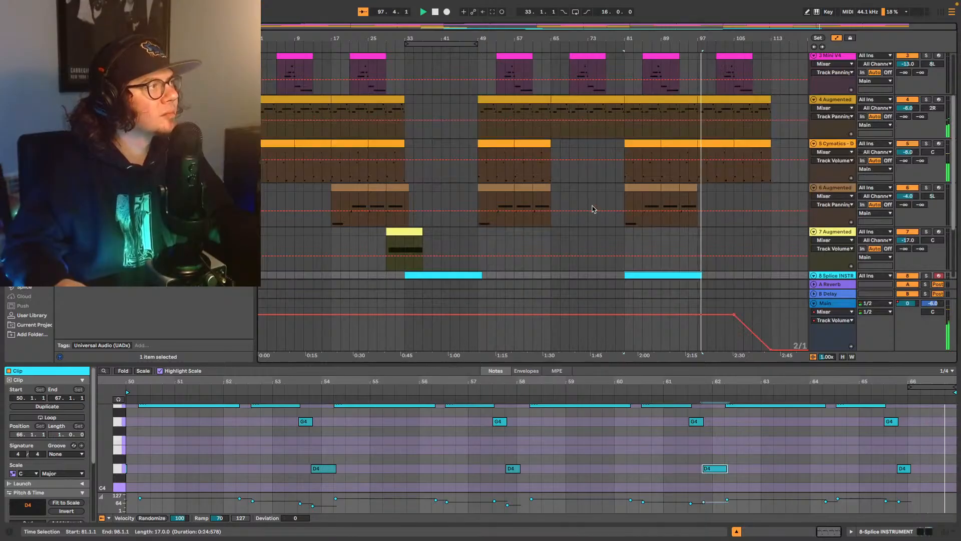
scroll(666, 231, "up", 5)
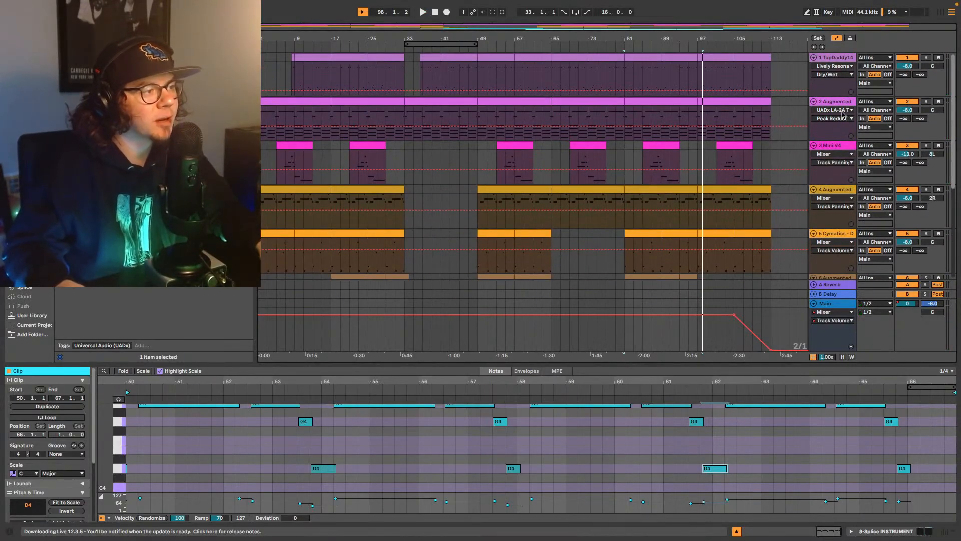
left_click(814, 48)
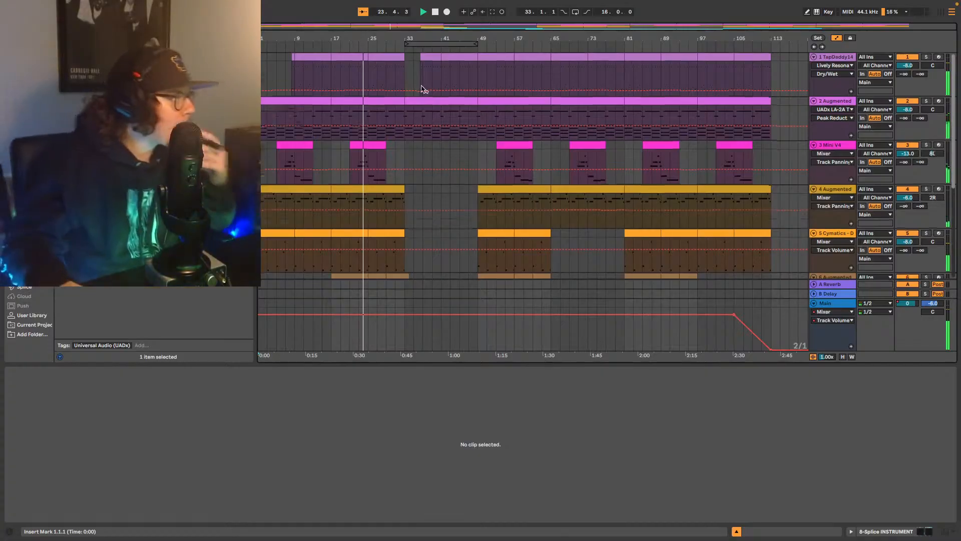
Step: Add a UADx 1176 FET Compressor after Utility on the Augmented GRAND PIANO track
scroll(423, 92, "down", 3)
left_click(829, 193)
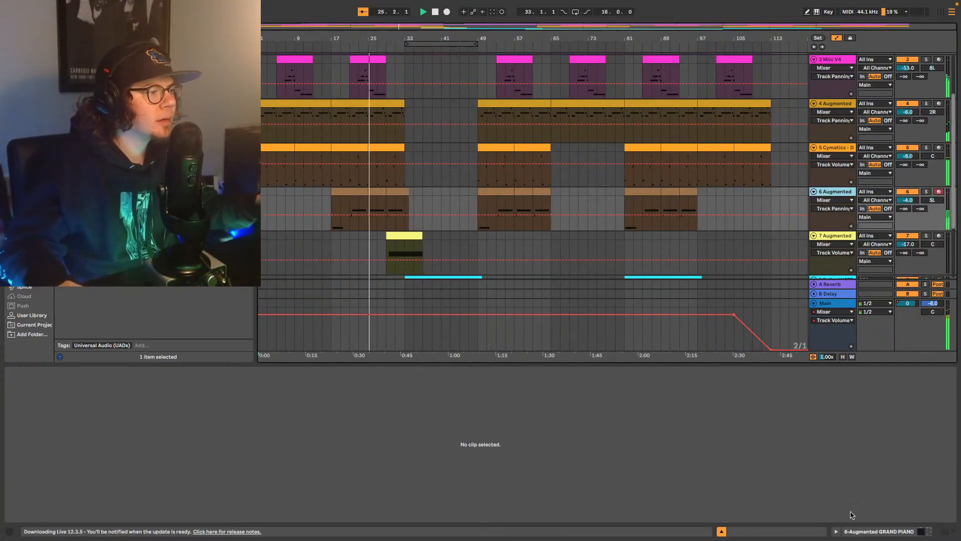
left_click(874, 531)
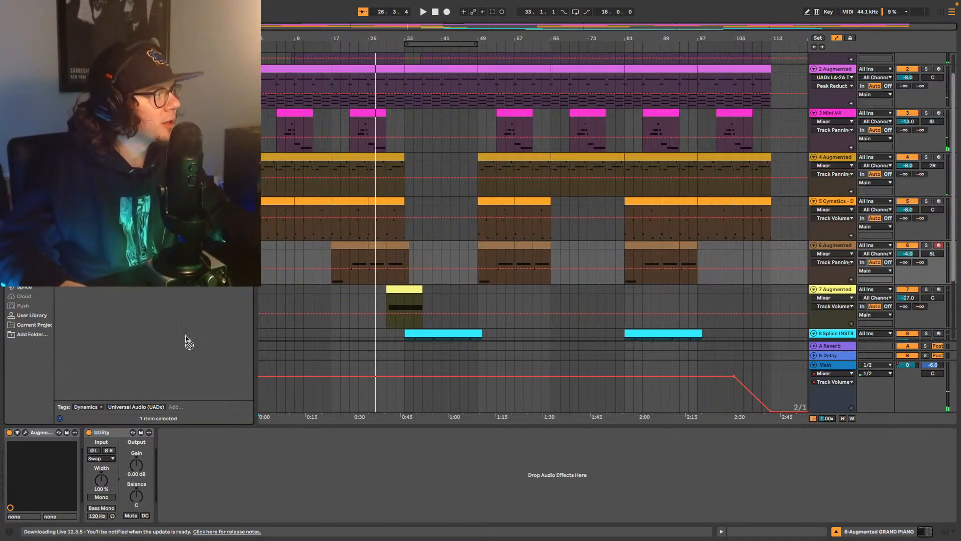
left_click_drag(189, 342, 195, 473)
key("space")
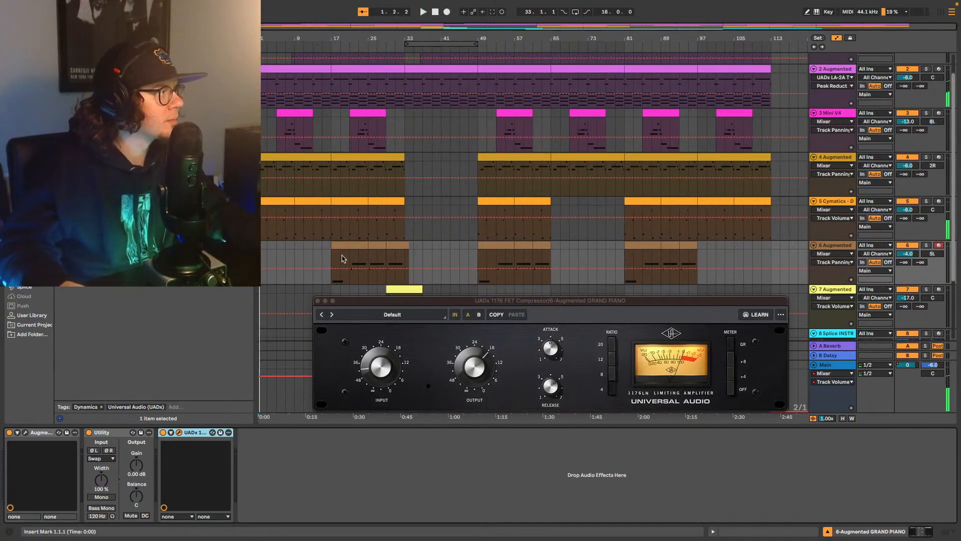
Step: Play from bar 19 and adjust the input, output and ratio of the piano track's 1176 compressor
left_click(342, 258)
key("space")
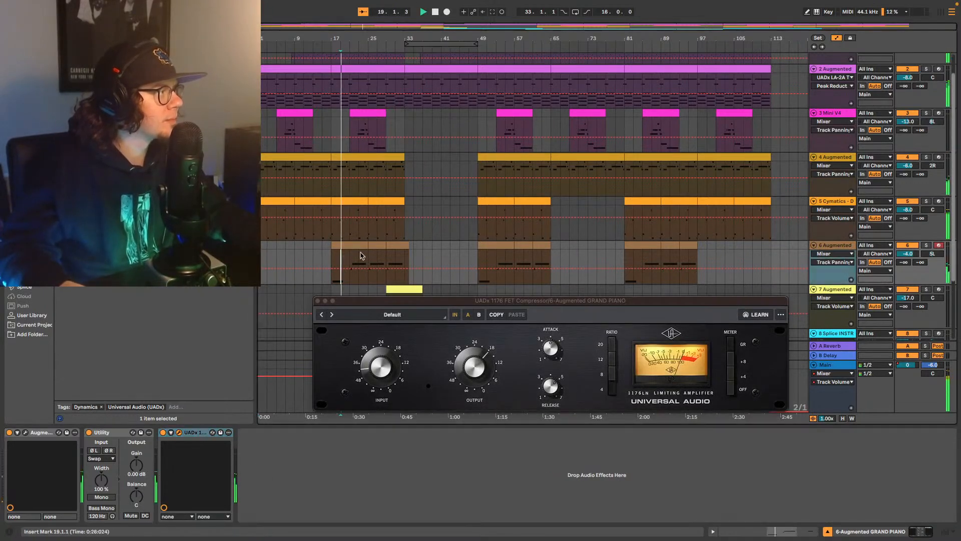
left_click(389, 365)
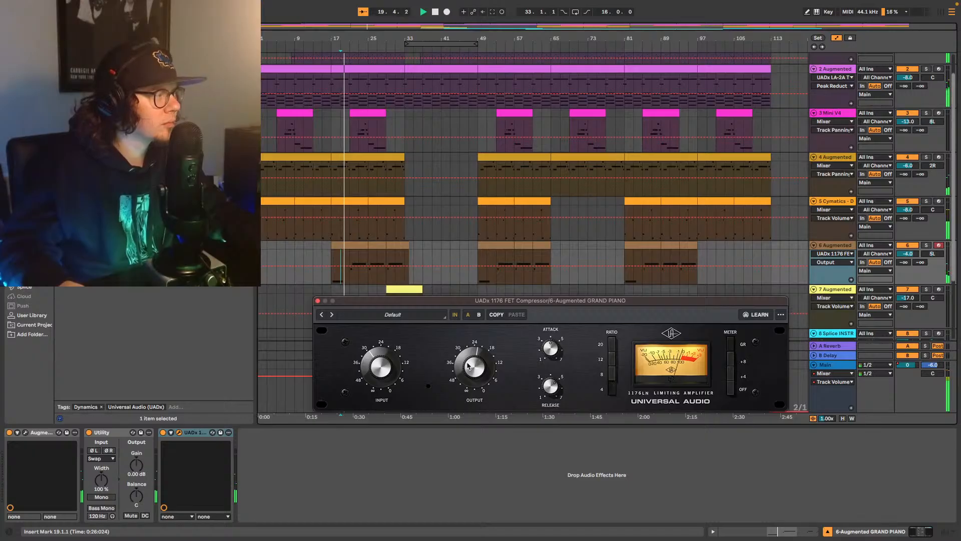
left_click(613, 378)
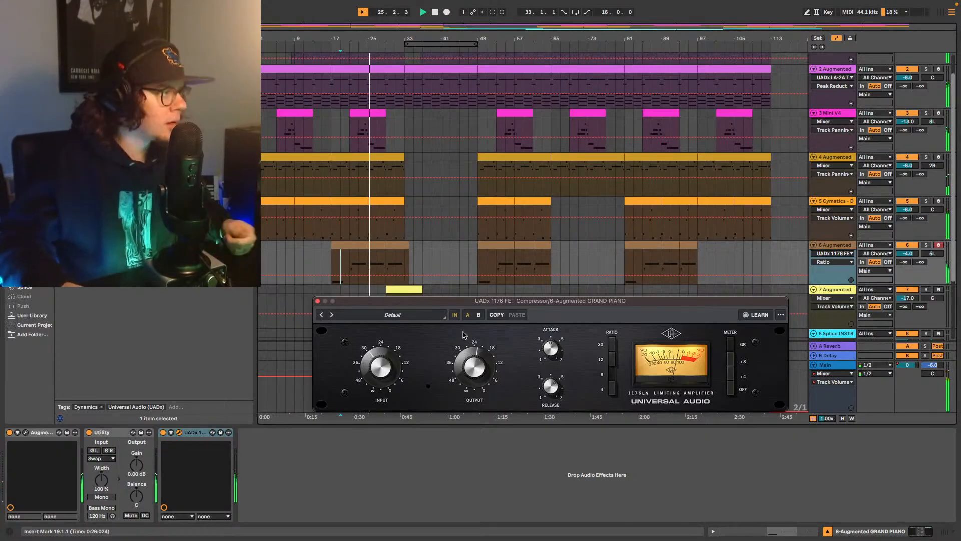
left_click(476, 353)
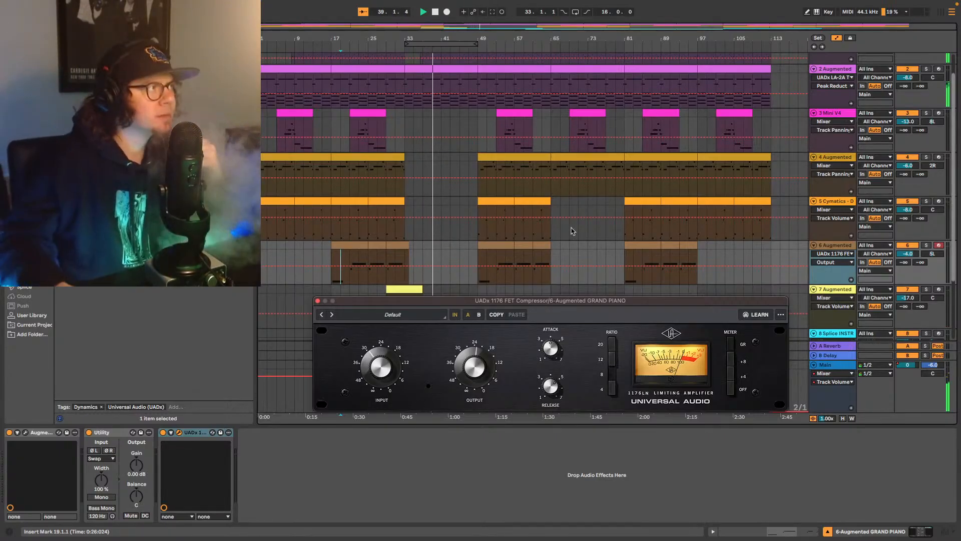
Step: Examine the device chain on the TapDaddy143 BoomBap drum track during playback
scroll(568, 227, "up", 2)
left_click(831, 57)
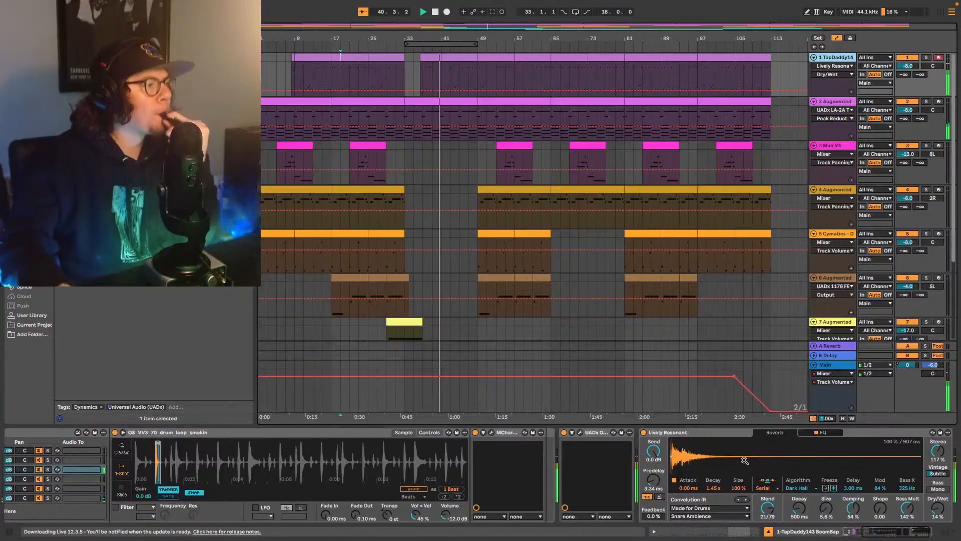
left_click_drag(903, 531, 940, 529)
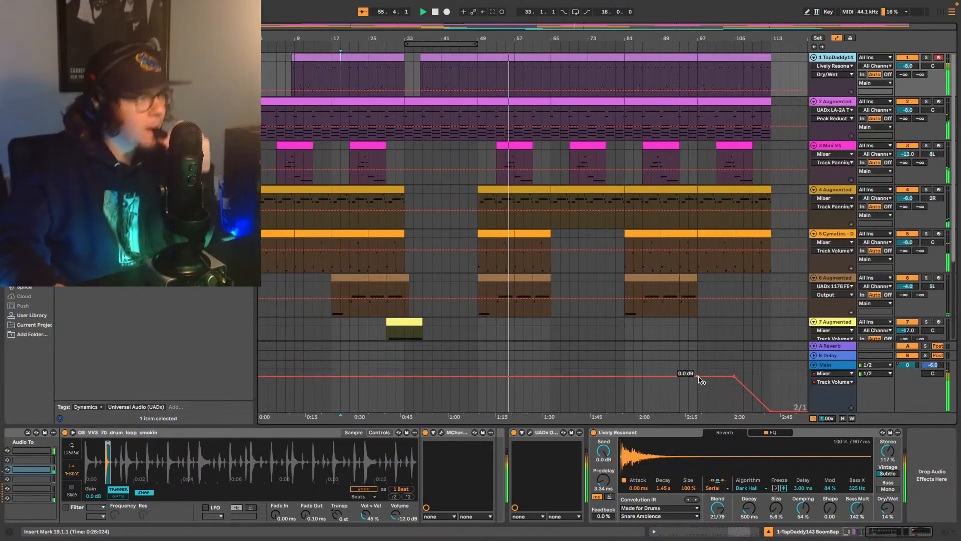
Step: Find the Shadow Hills Mastering Compressor among the plug-ins and insert it on the Main track
left_click(825, 365)
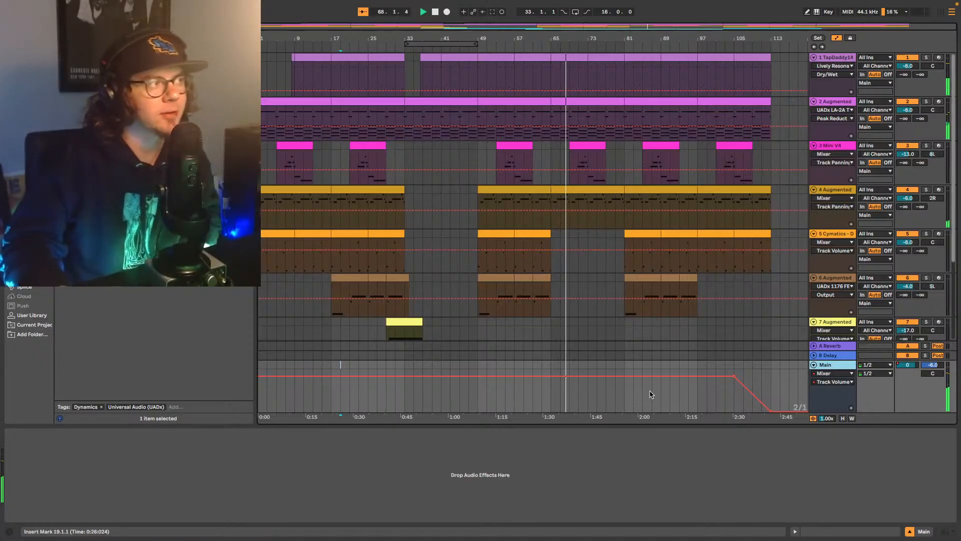
scroll(669, 313, "down", 5)
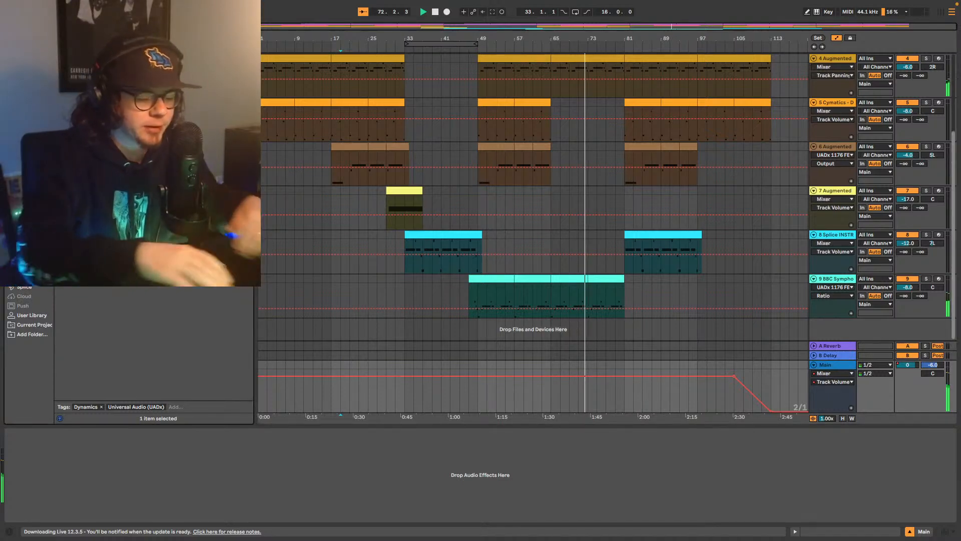
key("BackSpace")
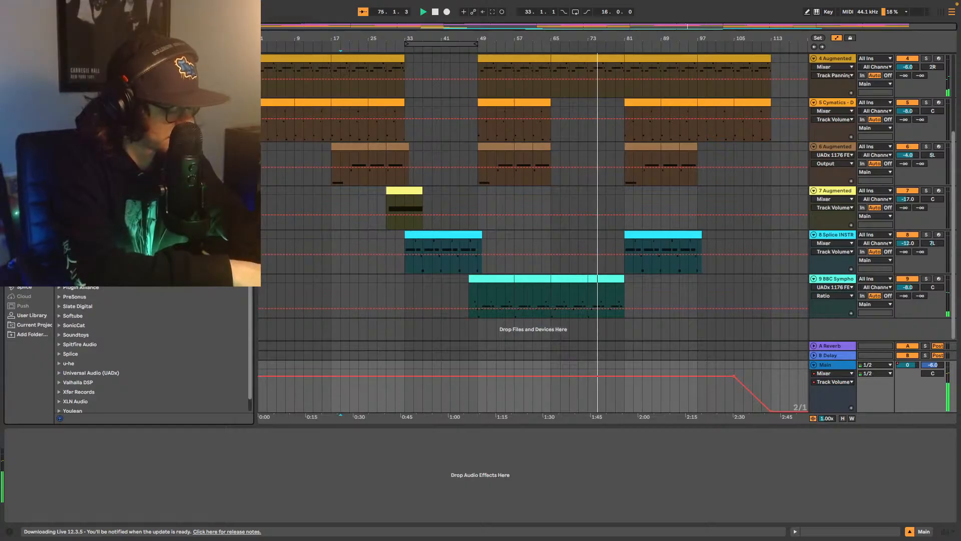
type("ozone")
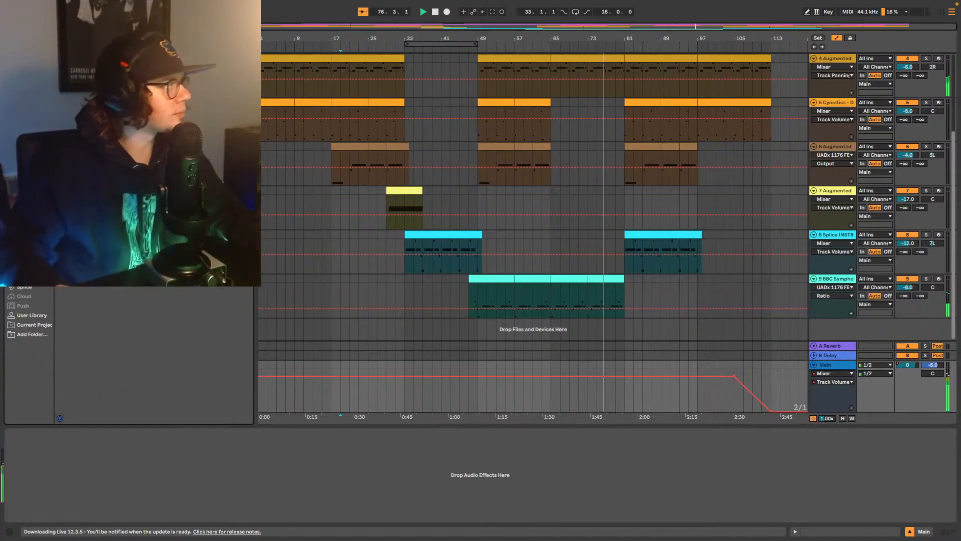
left_click_drag(115, 75, 257, 443)
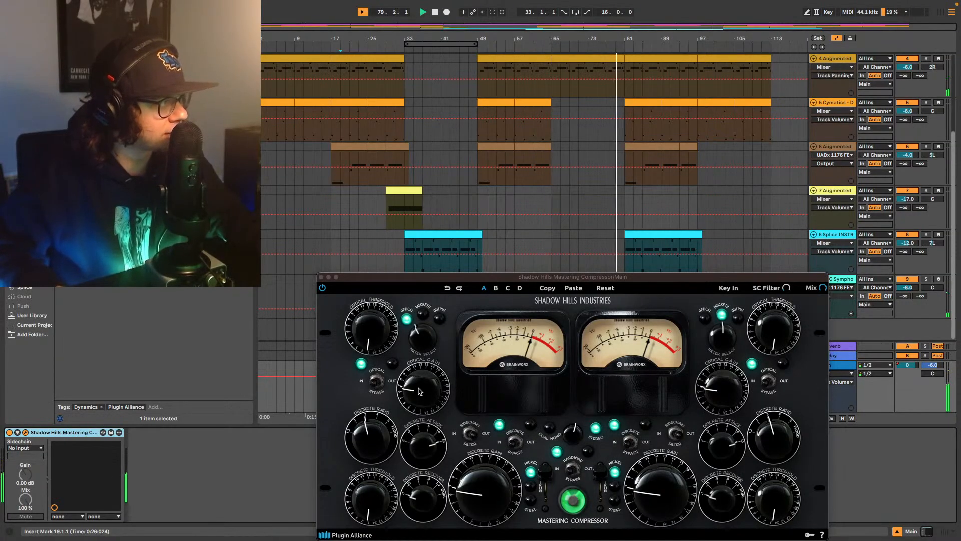
Step: Raise the optical threshold and optical gain on the Shadow Hills compressor while replaying from bar 19
left_click(473, 435)
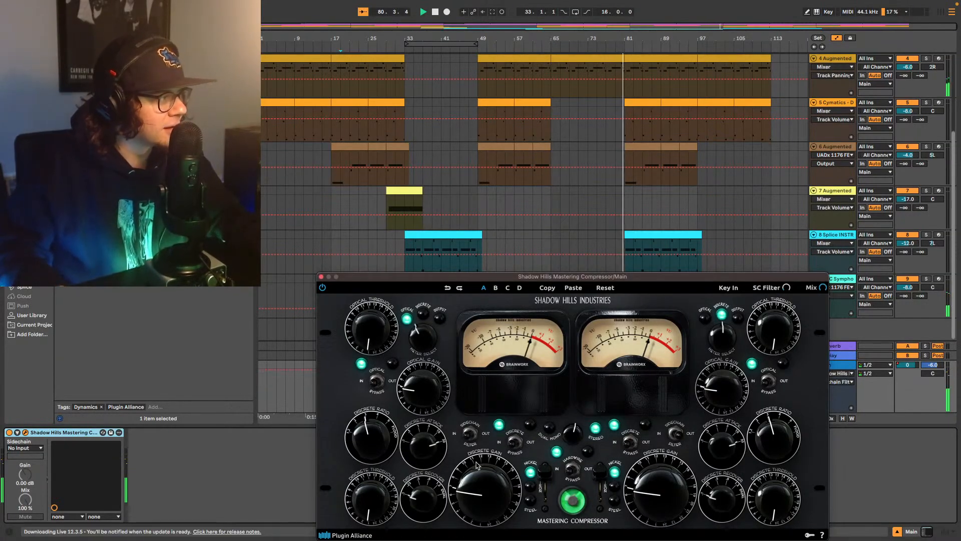
key("space")
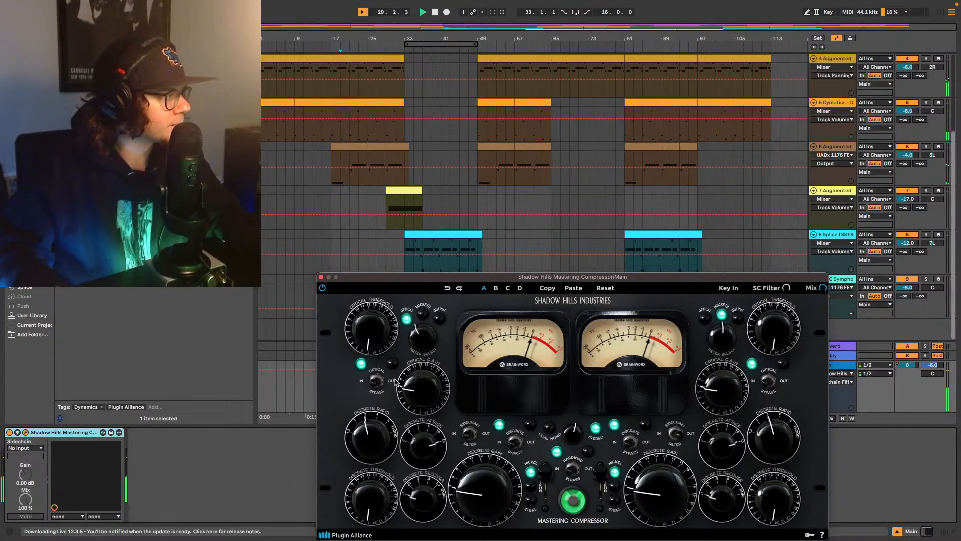
left_click_drag(370, 332, 370, 271)
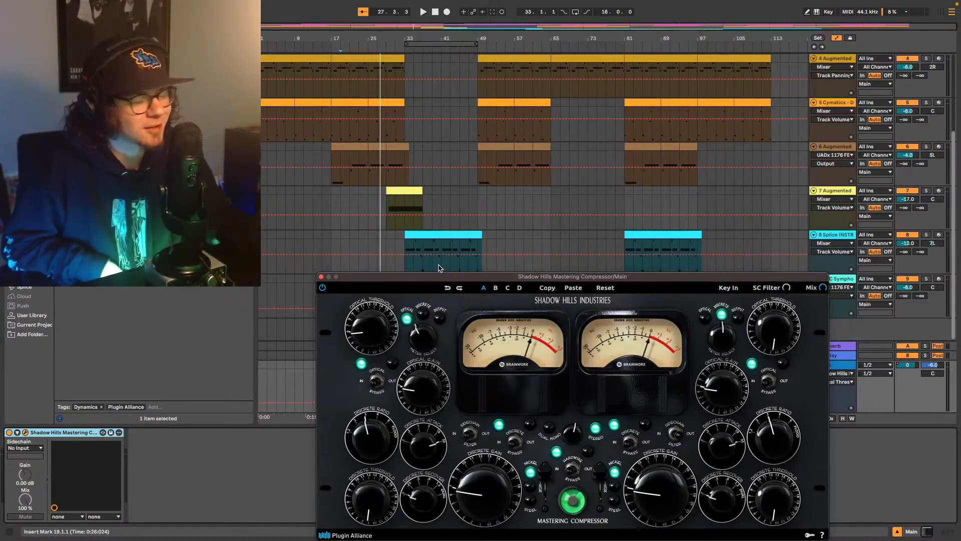
key("space")
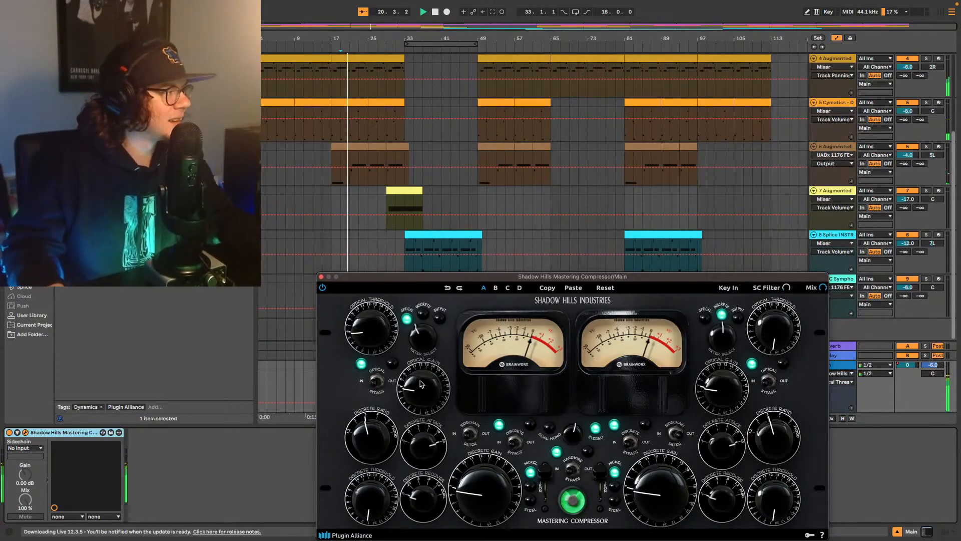
mouse_move(421, 384)
left_mouse_down()
mouse_move(443, 359)
mouse_move(444, 374)
mouse_move(424, 394)
left_mouse_up()
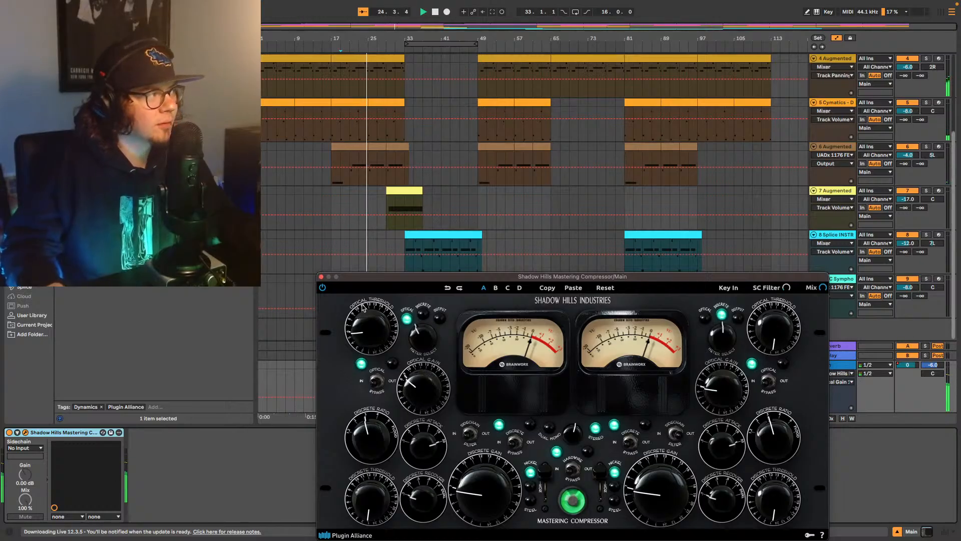
left_click_drag(364, 309, 369, 295)
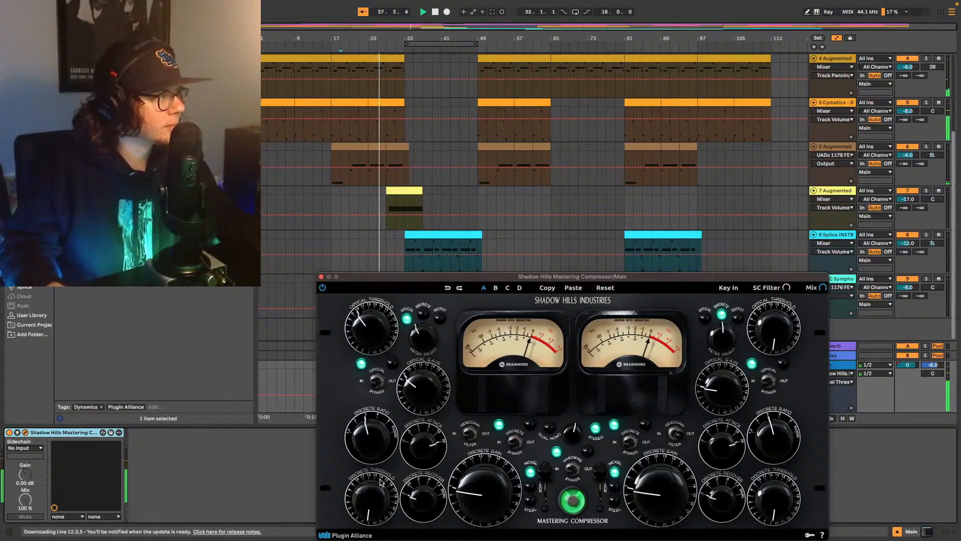
Step: Raise the Shadow Hills compressor's discrete threshold, replay from bar 19, and save the Live Set
left_click_drag(381, 482, 394, 424)
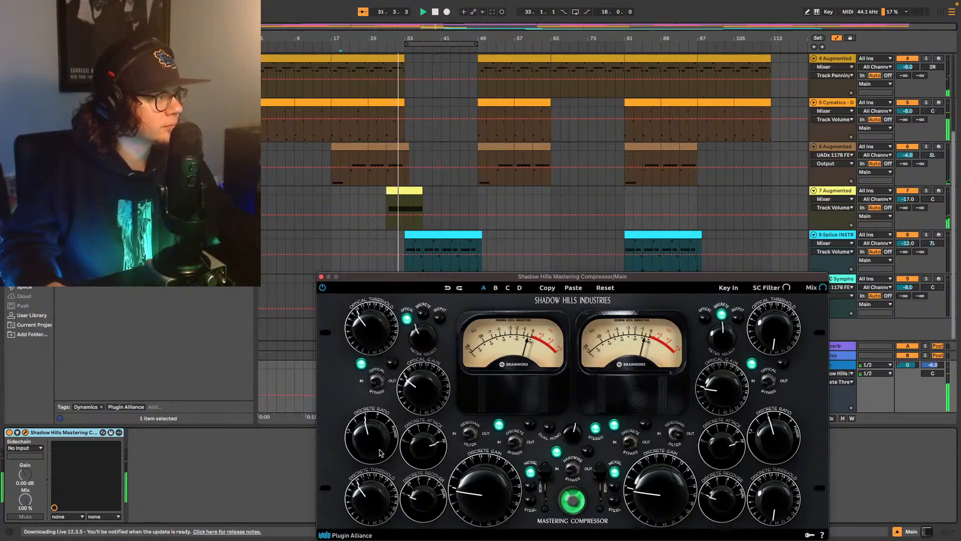
key("space")
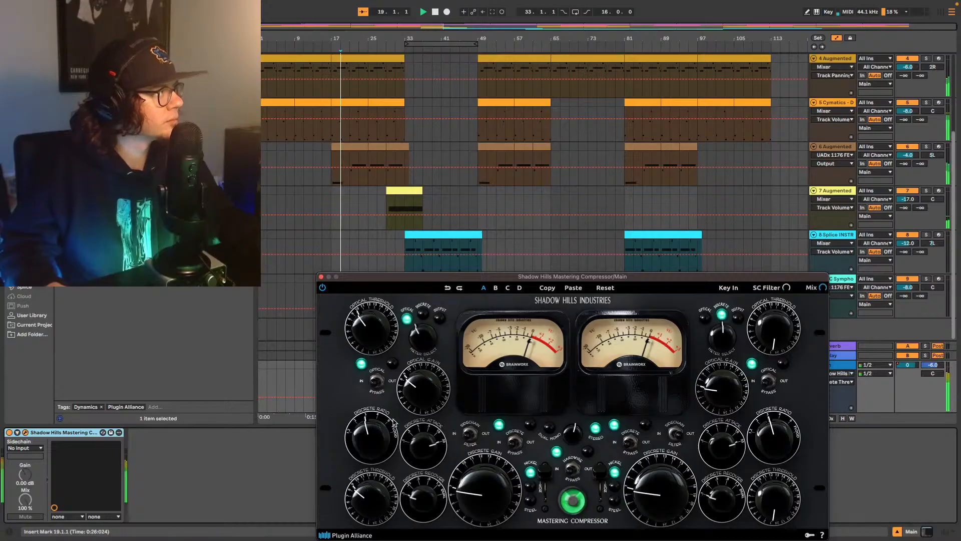
key("space")
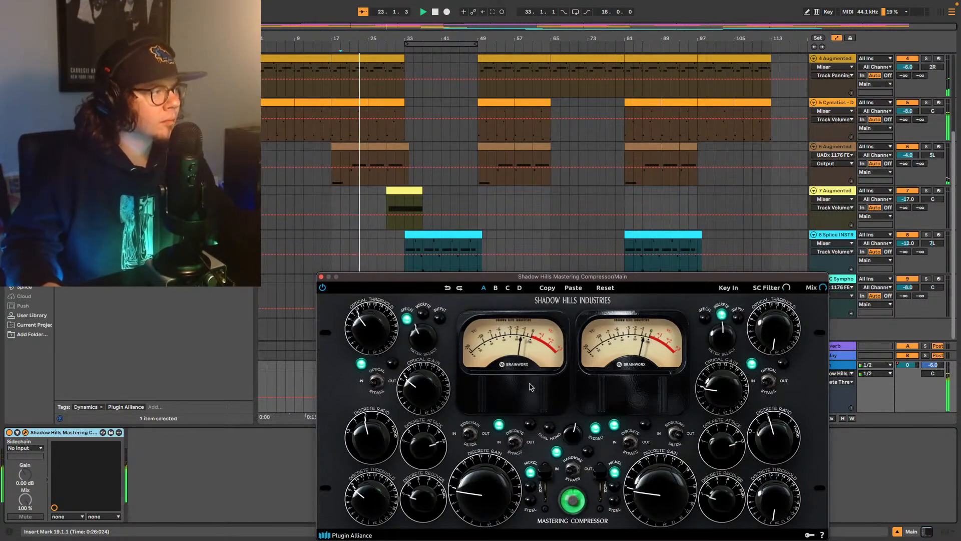
key("super+s")
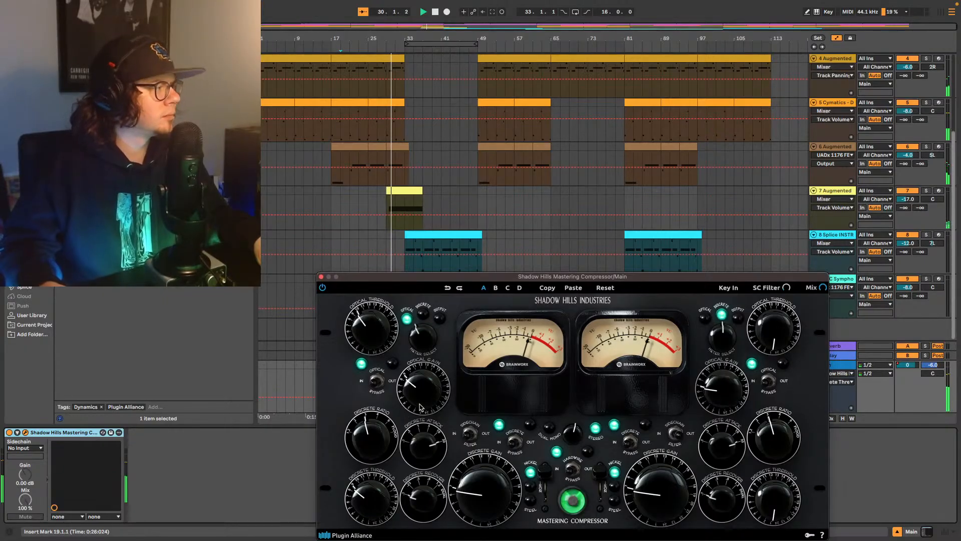
Step: Fine-tune the Shadow Hills compressor's discrete threshold and raise its optical and discrete gain during playback
left_click_drag(424, 400, 426, 392)
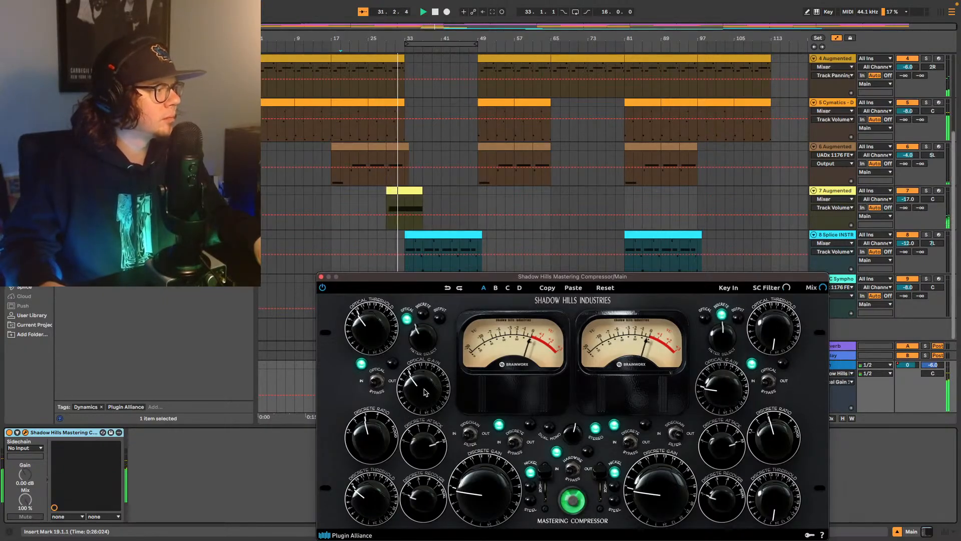
left_click_drag(379, 504, 380, 495)
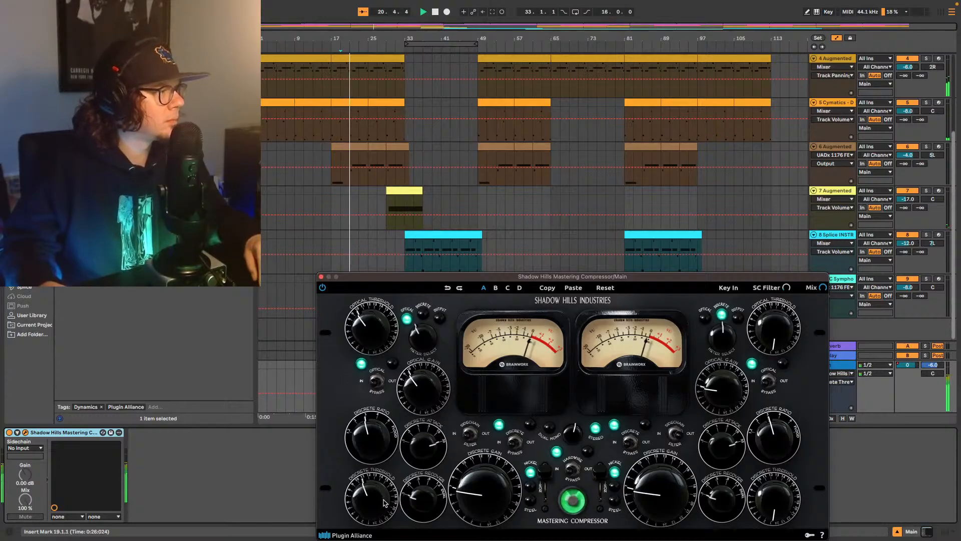
left_click_drag(385, 502, 384, 506)
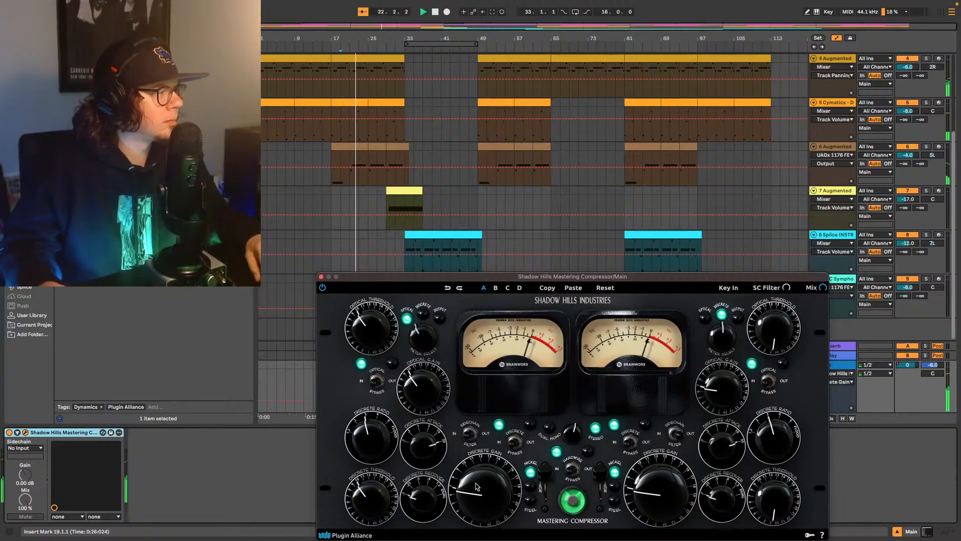
left_click_drag(477, 487, 479, 479)
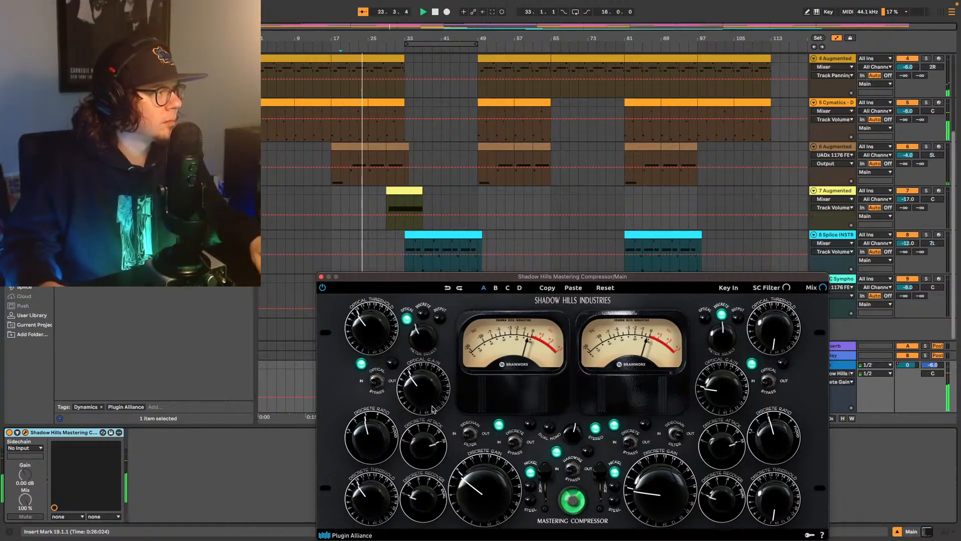
left_click_drag(431, 392, 432, 457)
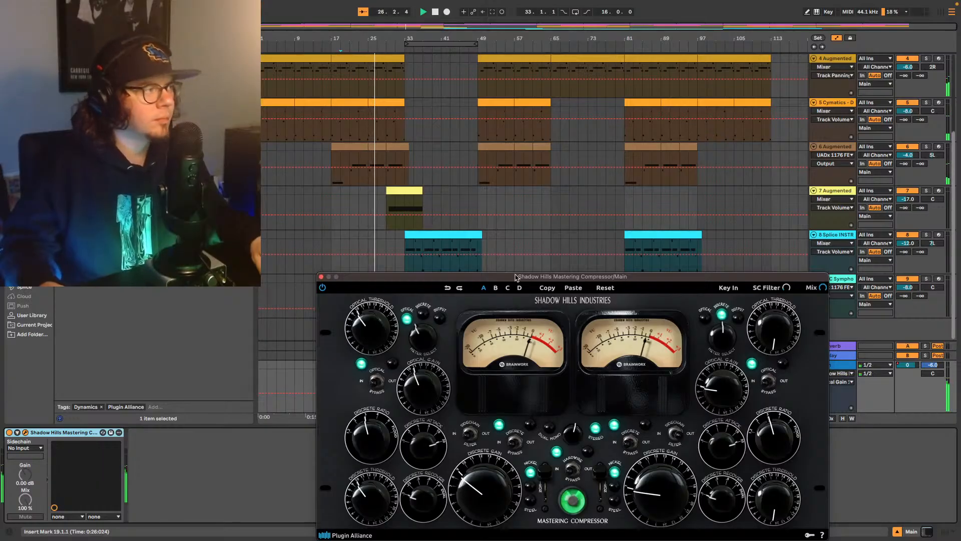
Step: Add a UADx Oxide Tape Recorder after the Shadow Hills compressor on the Main track and replay from bar 19
left_click_drag(520, 279, 492, 125)
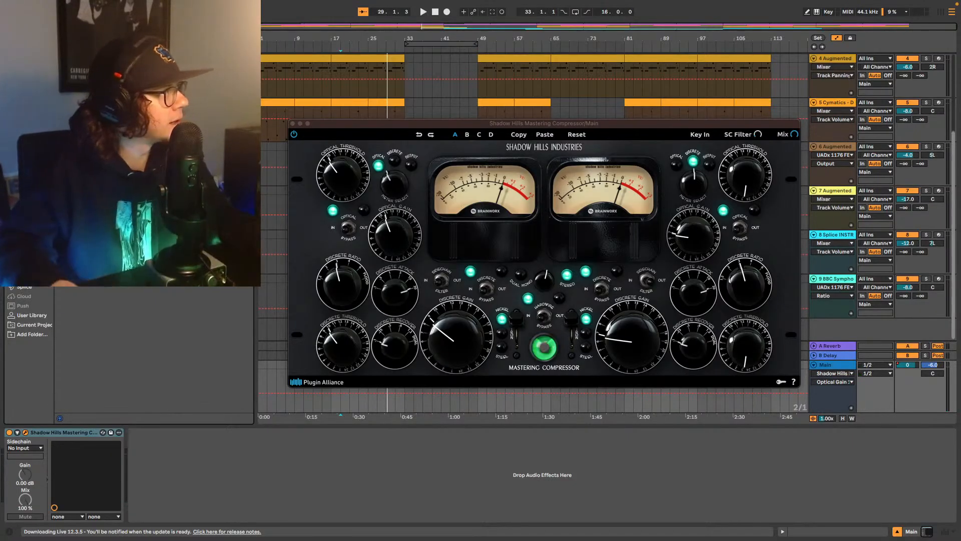
left_click_drag(130, 210, 249, 502)
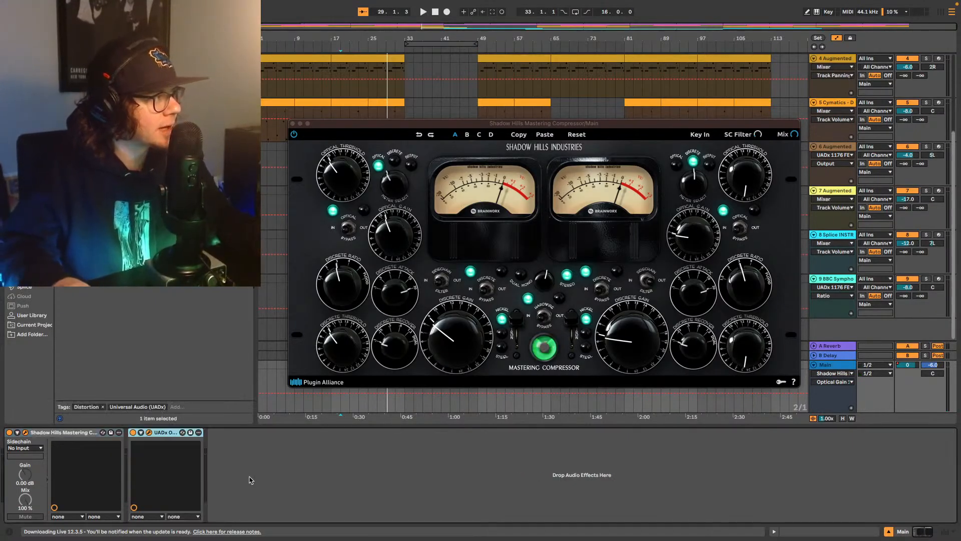
left_click(292, 124)
key("space")
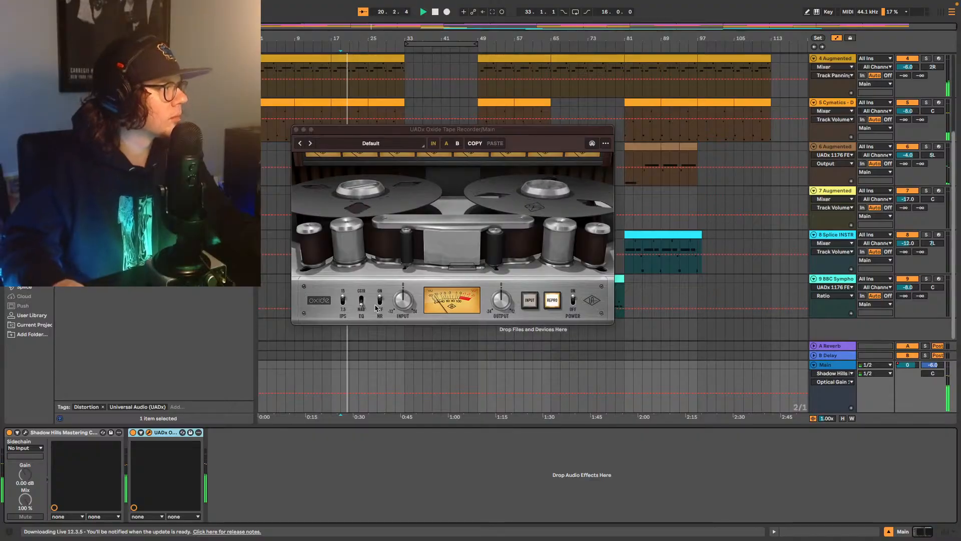
Step: Compare the Oxide Tape Recorder's emphasis EQ settings, fine-tune its input level during playback, and close the plugin window
left_click(362, 304)
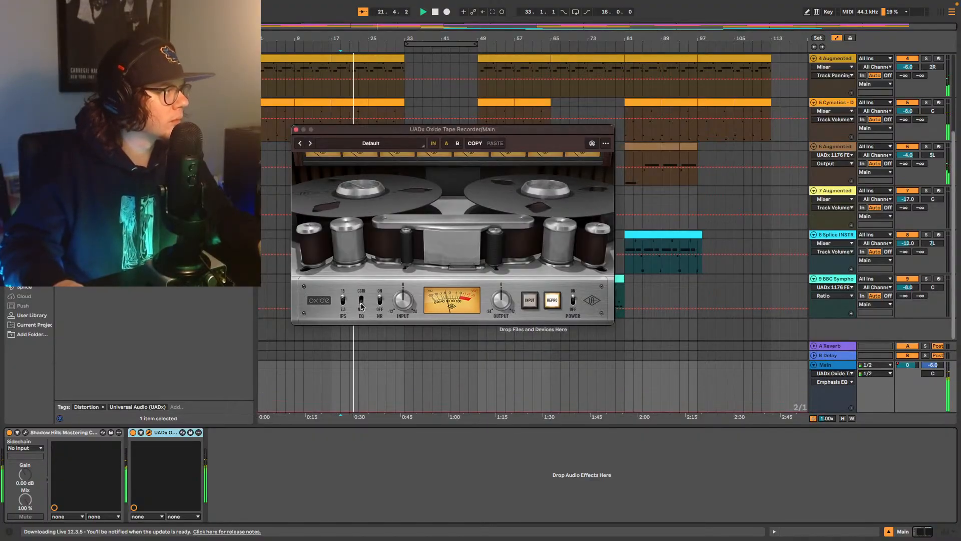
left_click(362, 304)
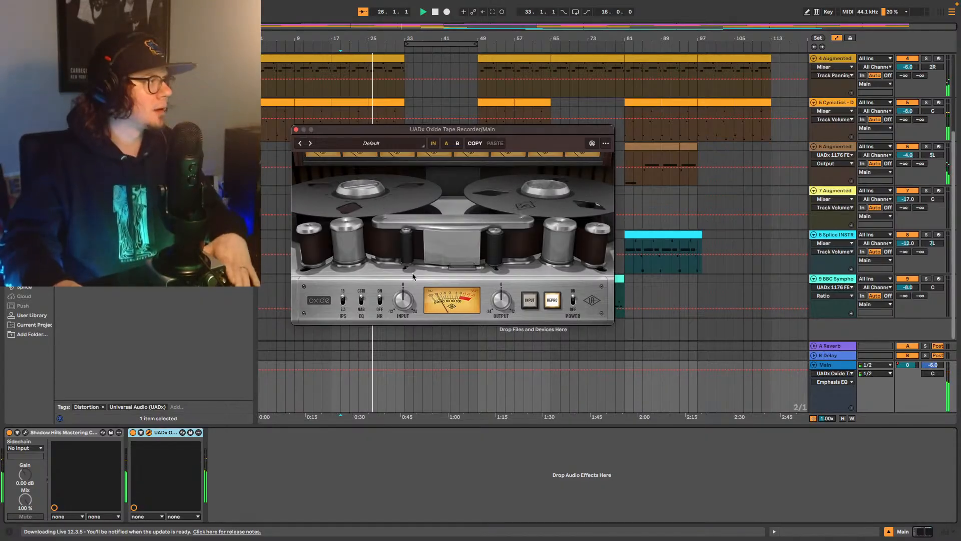
left_click(409, 302)
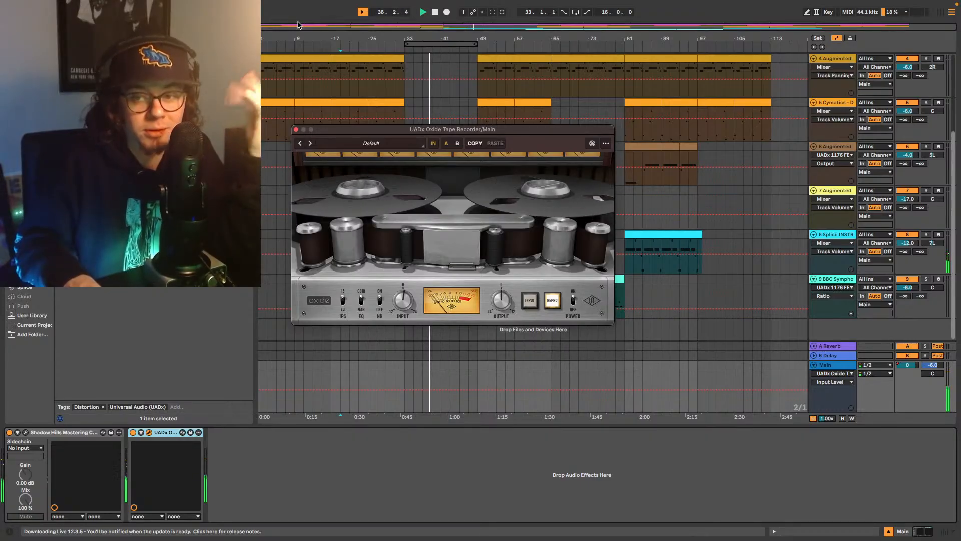
mouse_move(282, 2)
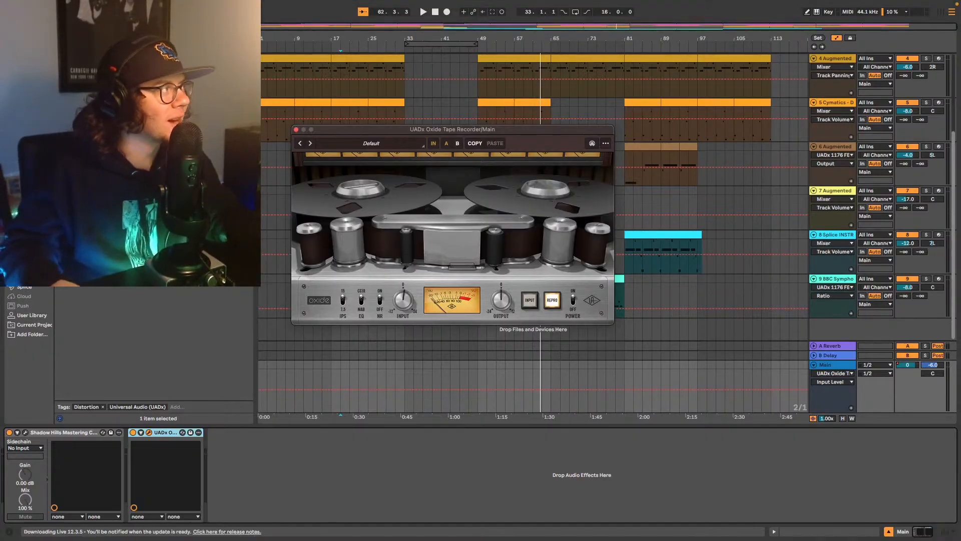
left_click(297, 130)
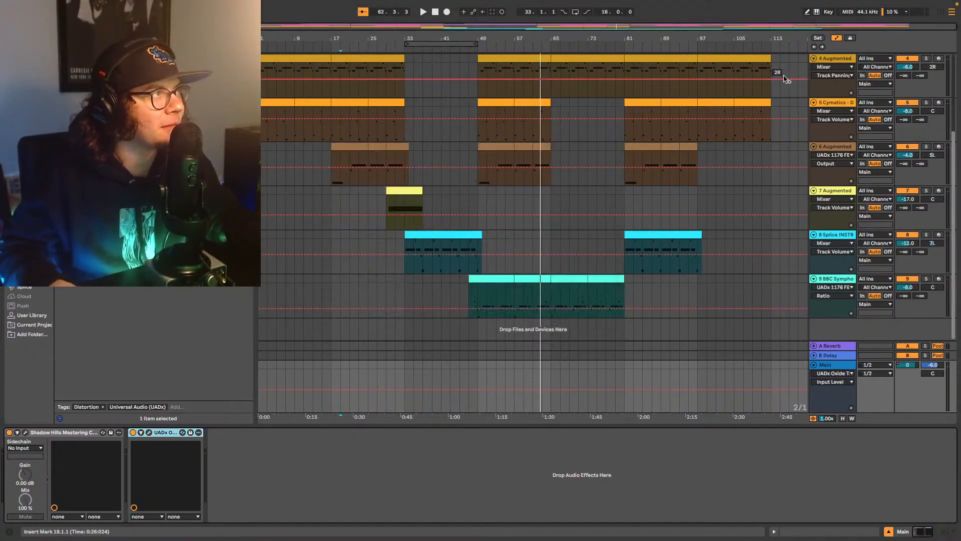
Step: Replay the arrangement from the beginning and show the mixer to check the track levels
left_click(814, 48)
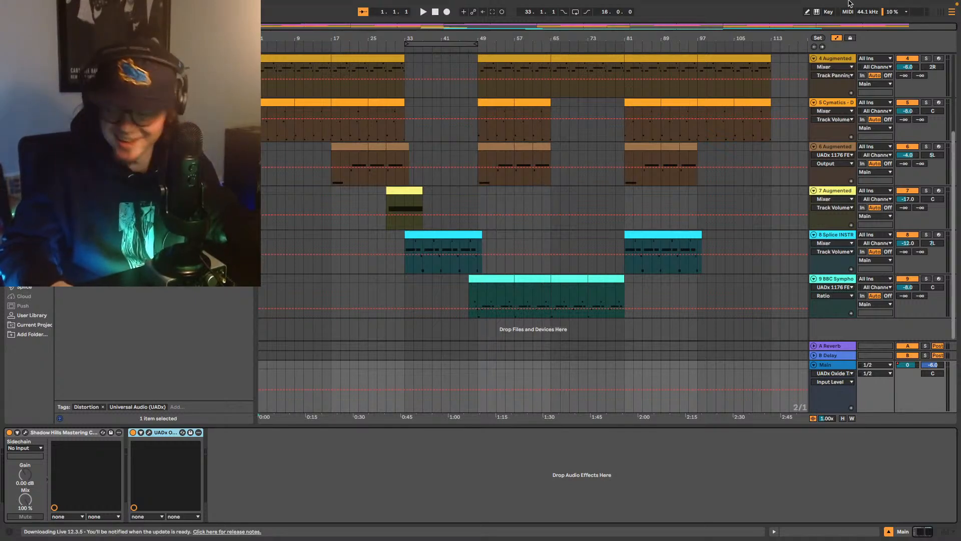
scroll(424, 284, "up", 5)
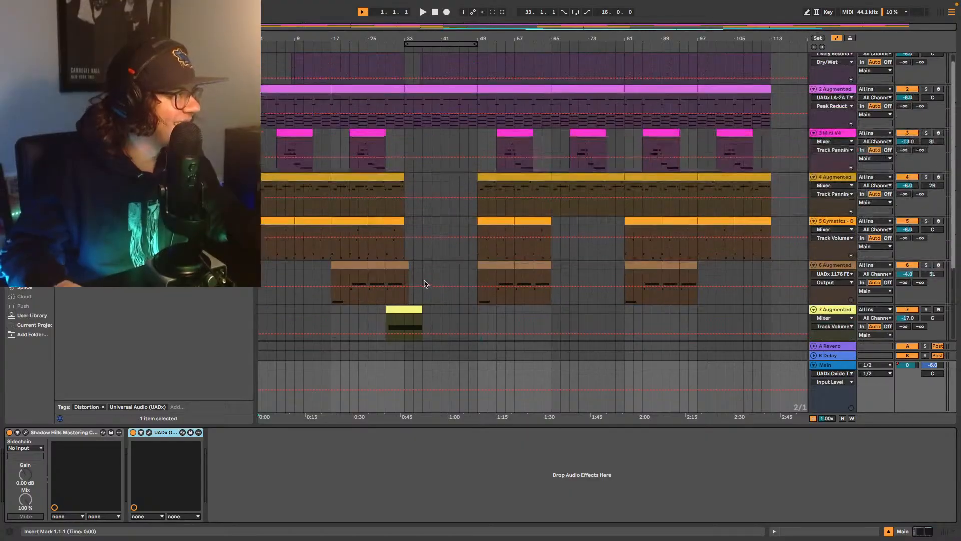
scroll(425, 284, "up", 1)
key("space")
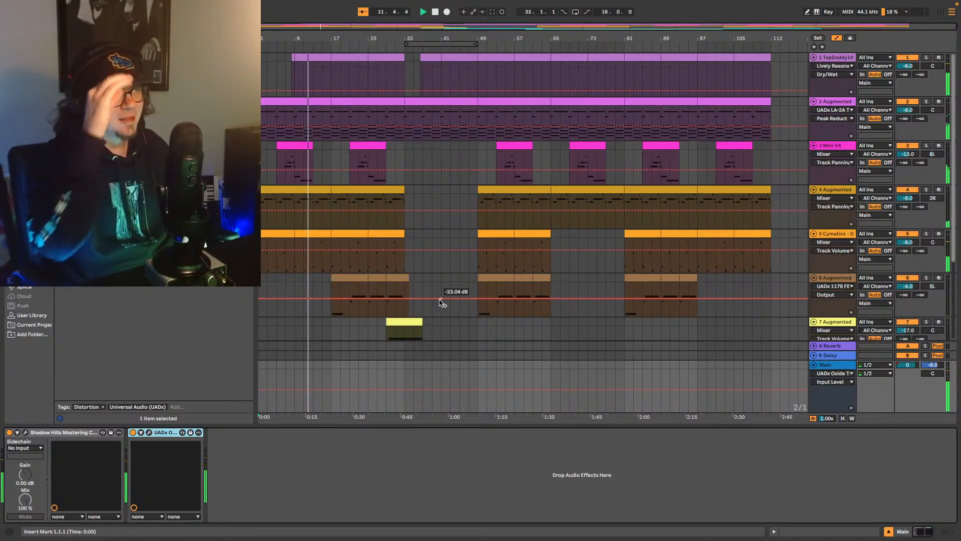
left_click(945, 533)
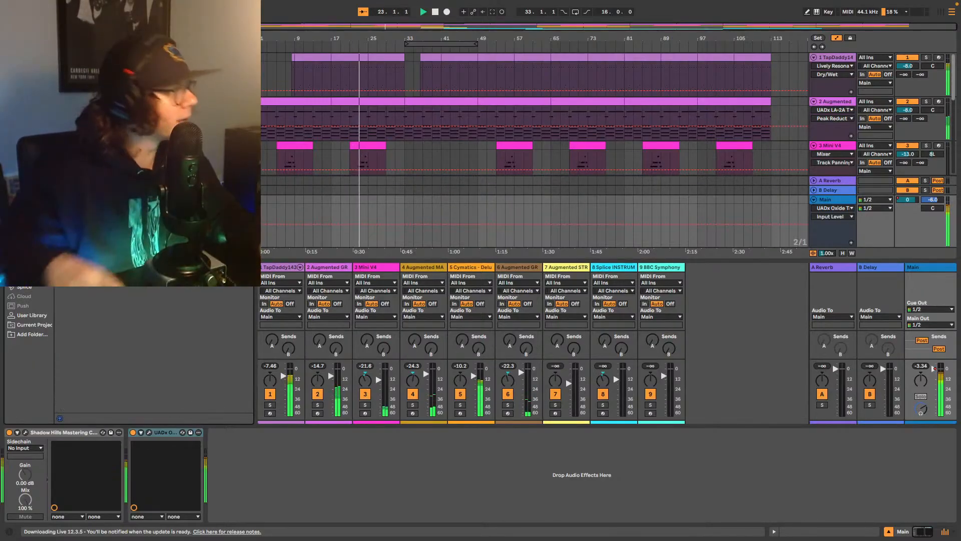
Step: Add Little Radiator after the tape recorder on the Main track, switch its noise off, raise heat slightly, lower the mix, and replay from the start
left_click_drag(110, 75, 256, 472)
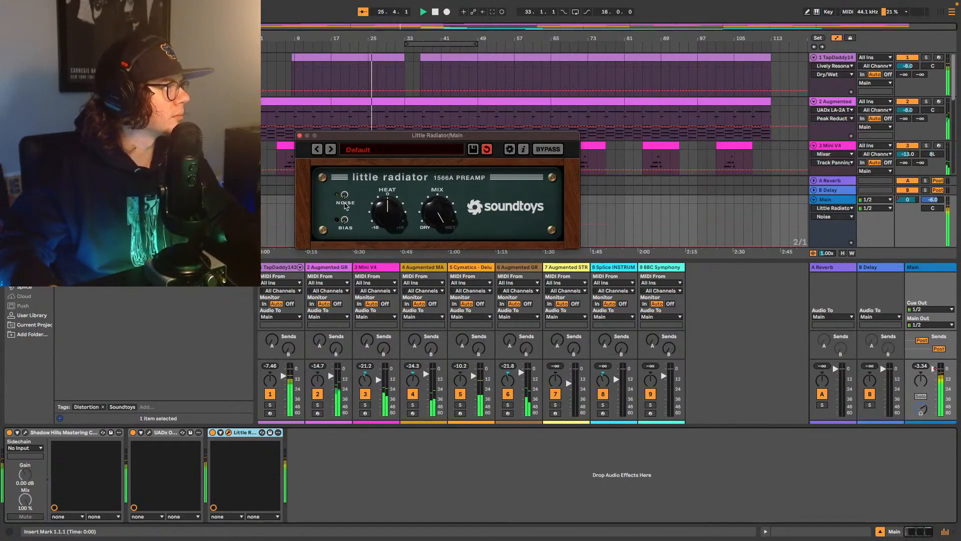
left_click(346, 198)
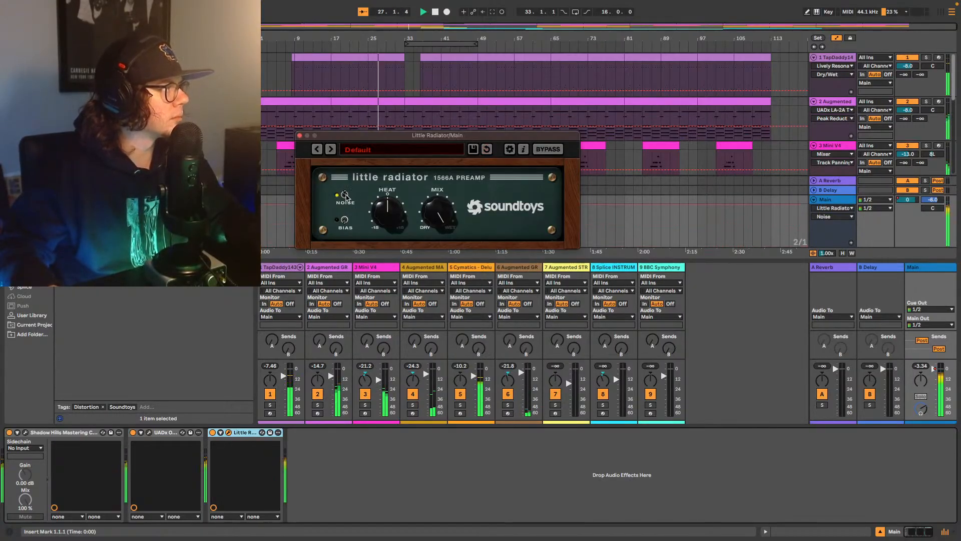
left_click_drag(437, 213, 423, 283)
left_click_drag(396, 223, 440, 201)
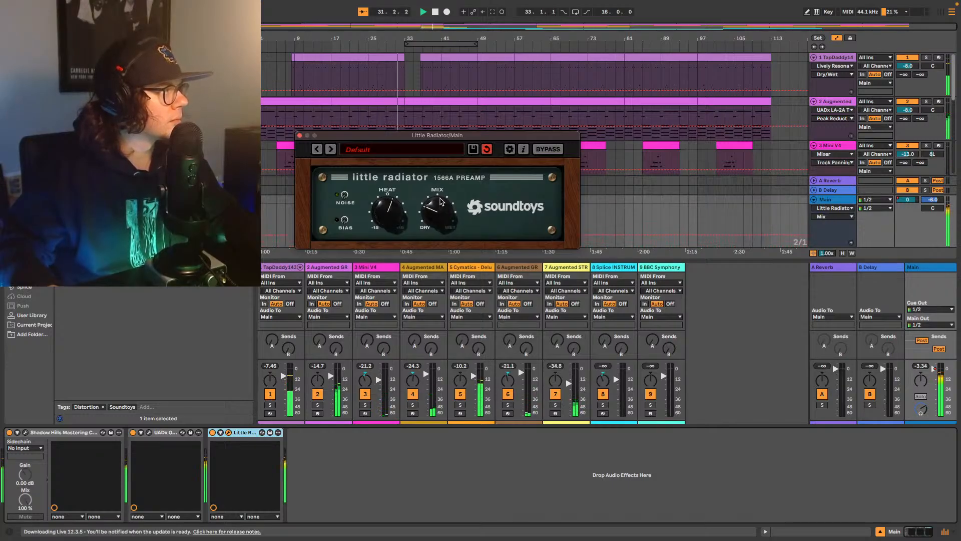
key("space")
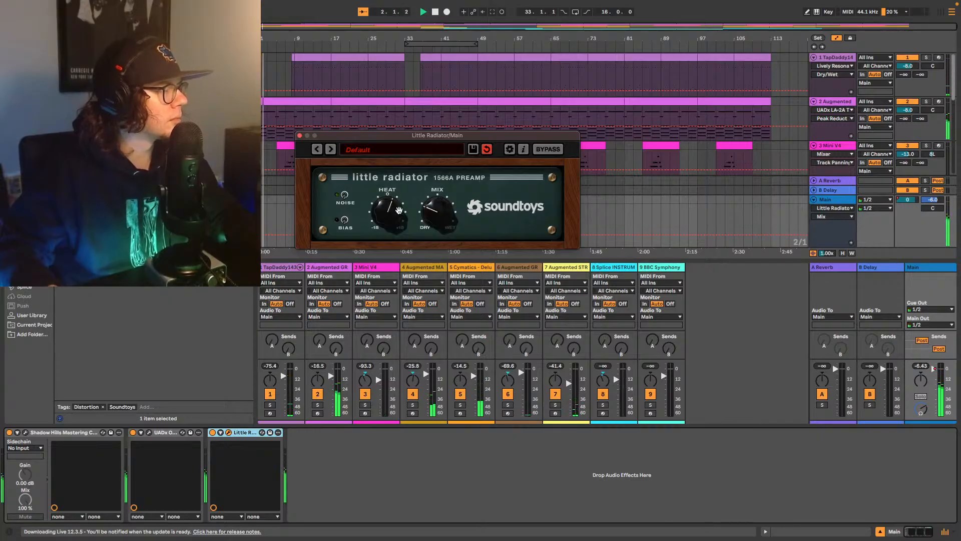
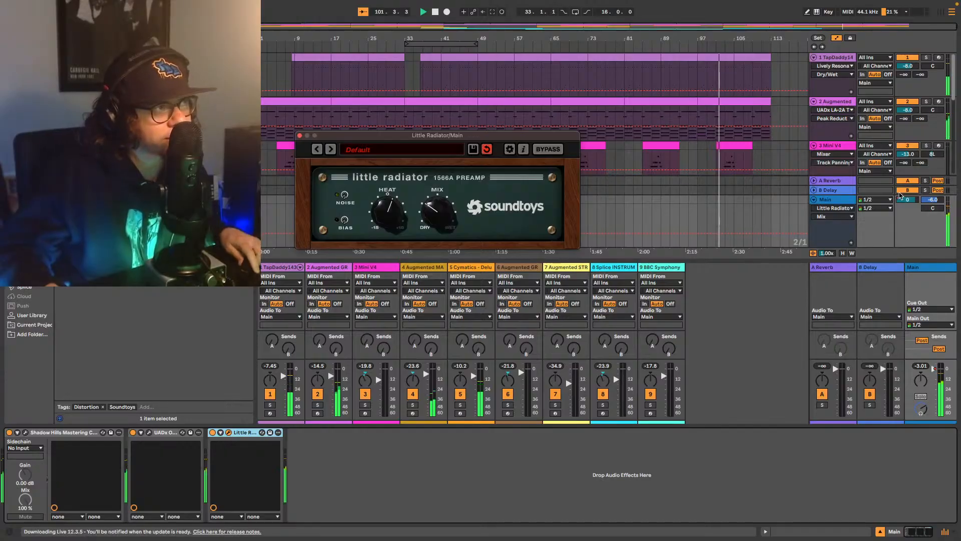
Step: Display the Main track's volume automation and close the Little Radiator window
right_click(908, 200)
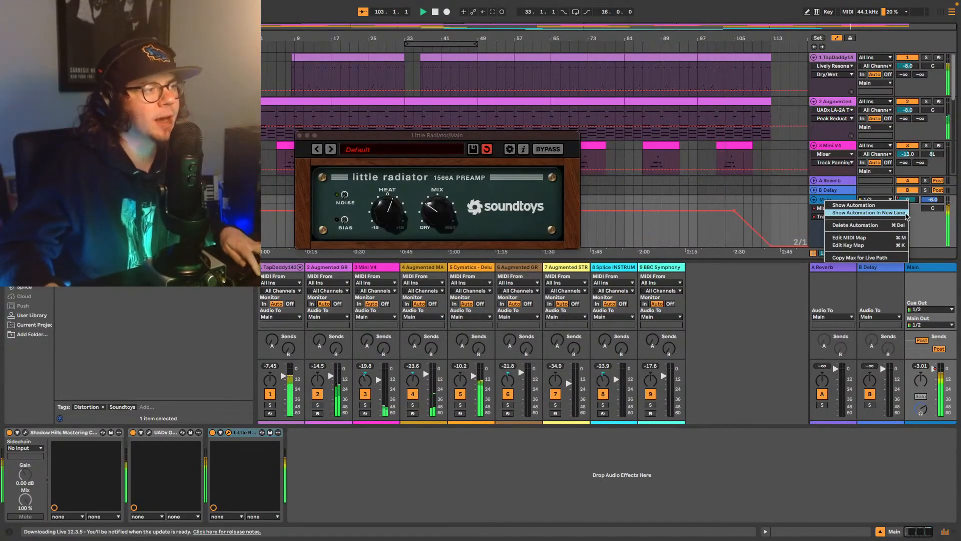
left_click(899, 469)
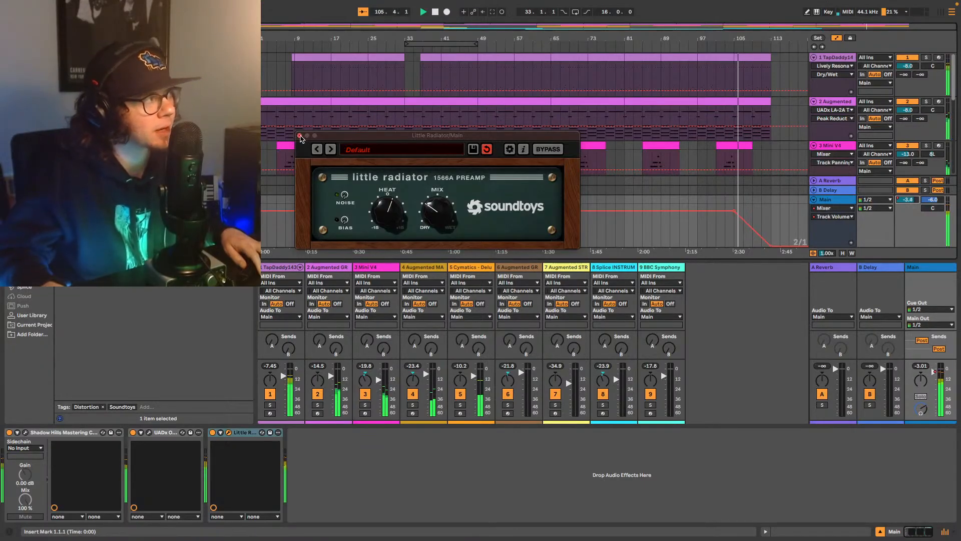
left_click(299, 135)
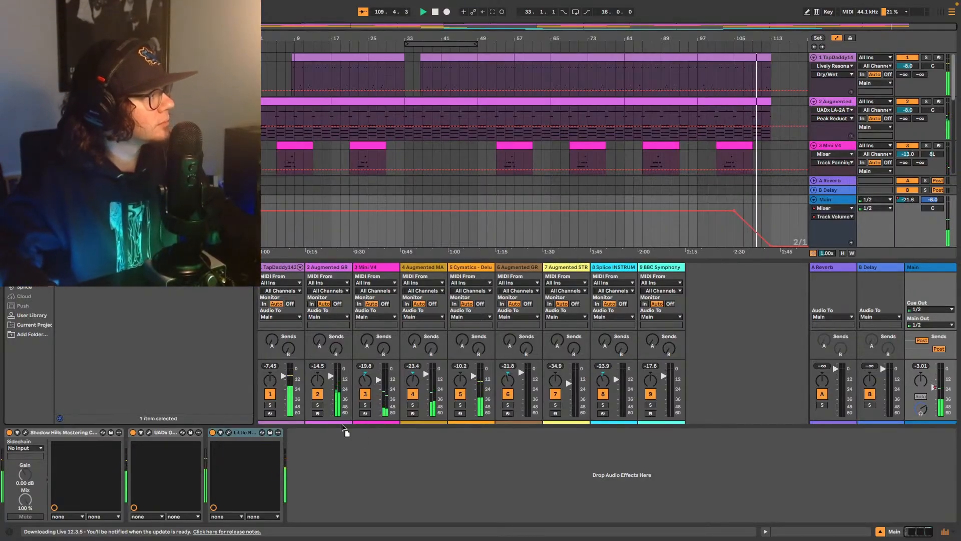
Step: Add a Utility after Little Radiator on the Main track, set its gain to 3 dB, and briefly play from the start
left_click_drag(344, 428, 379, 477)
left_click(340, 466)
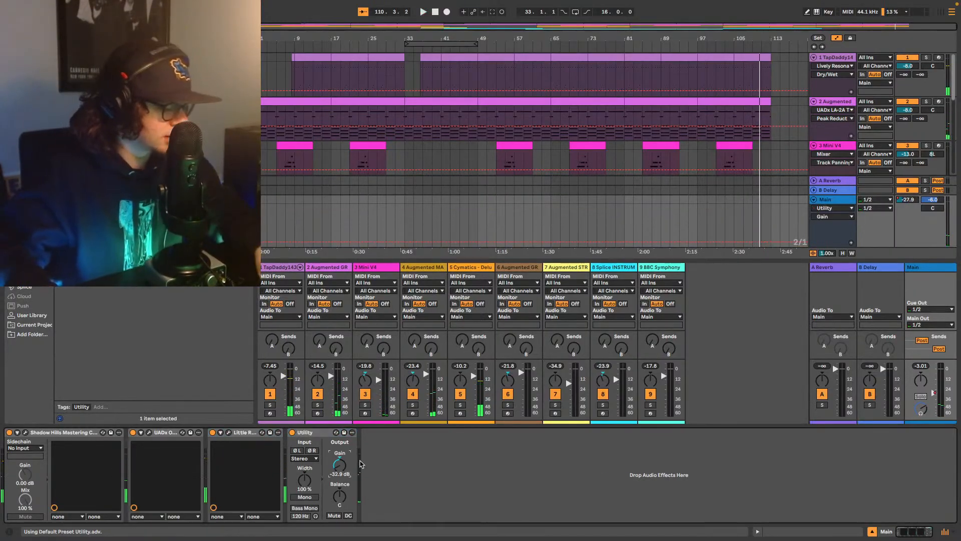
key("Return")
key("space")
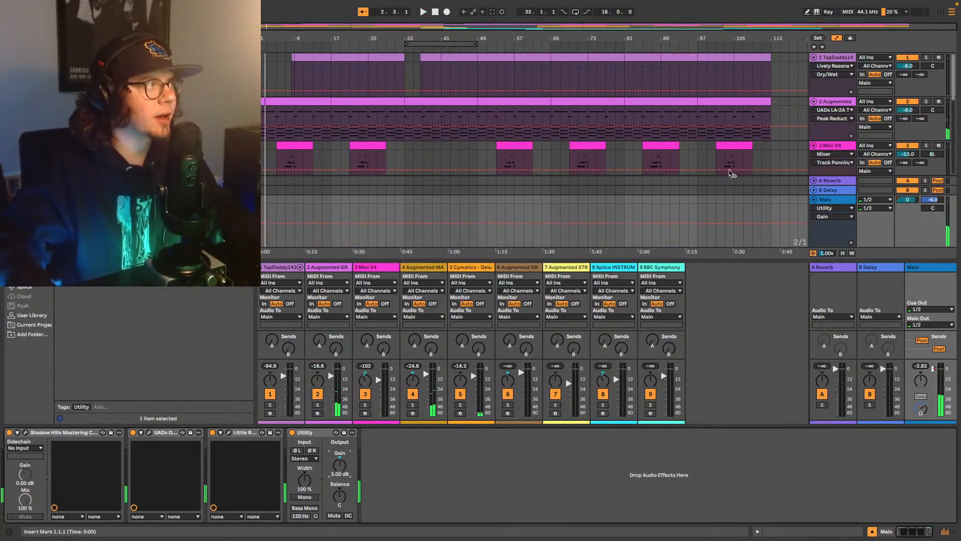
key("space")
Step: Curve the Main track's ending volume fade with breakpoints at -1.0 dB and -6.0 dB, and play it from bar 105
right_click(914, 199)
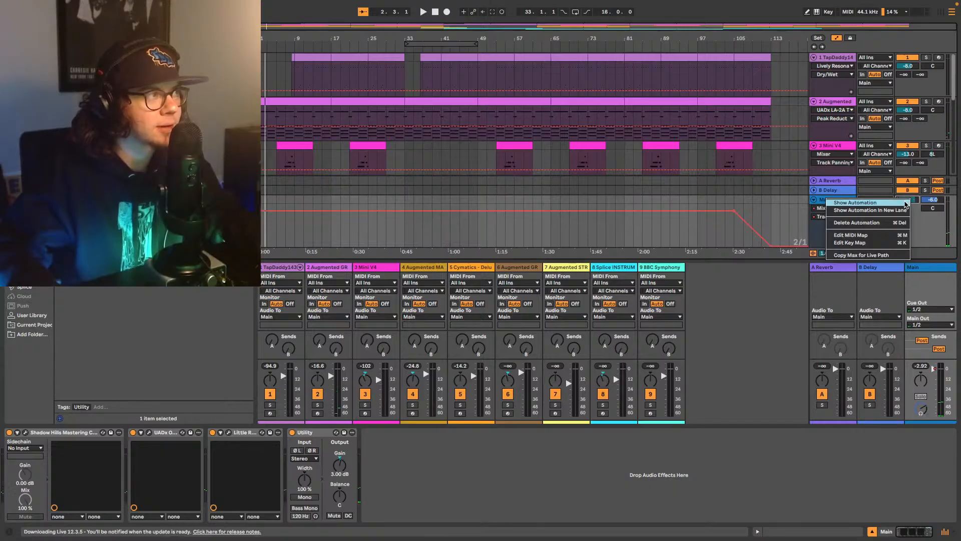
left_click(907, 203)
scroll(719, 92, "down", 3)
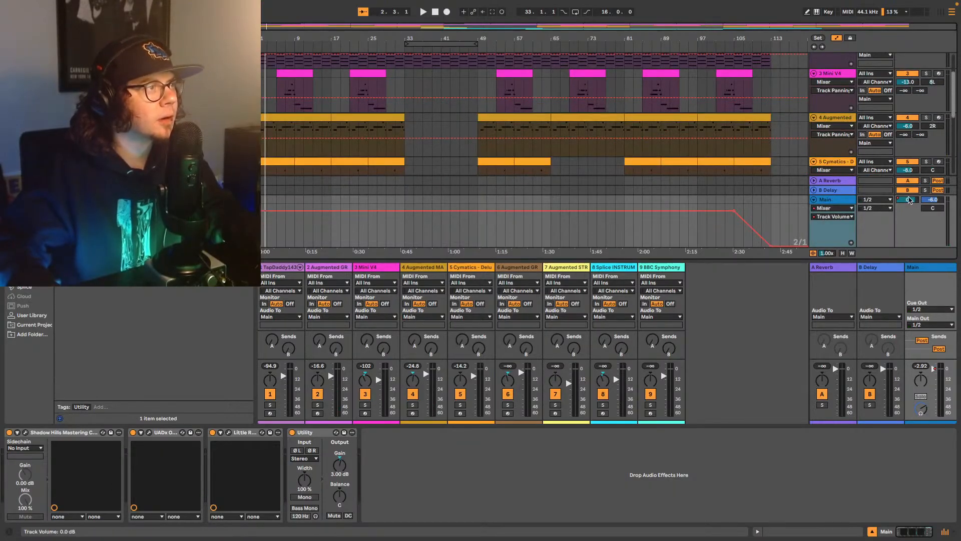
scroll(668, 87, "up", 10)
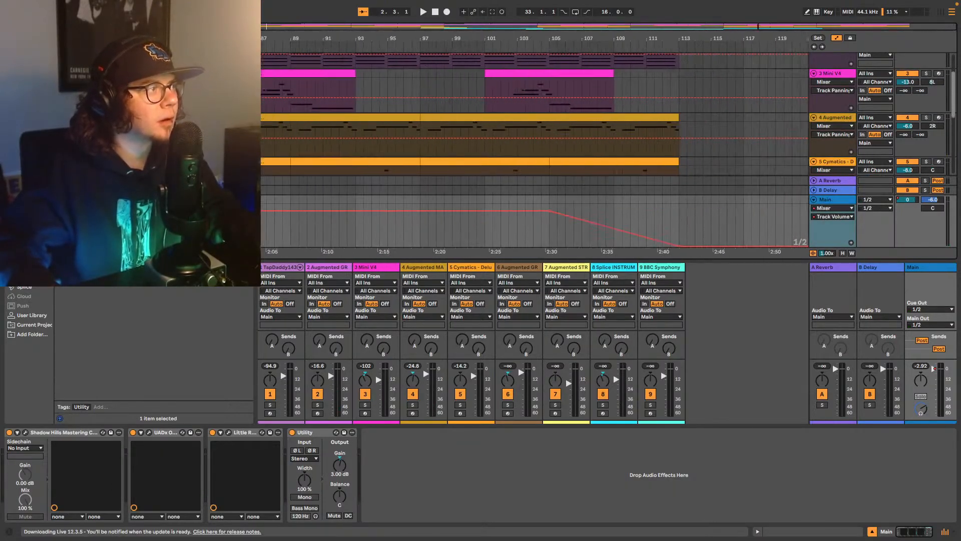
left_click(568, 215)
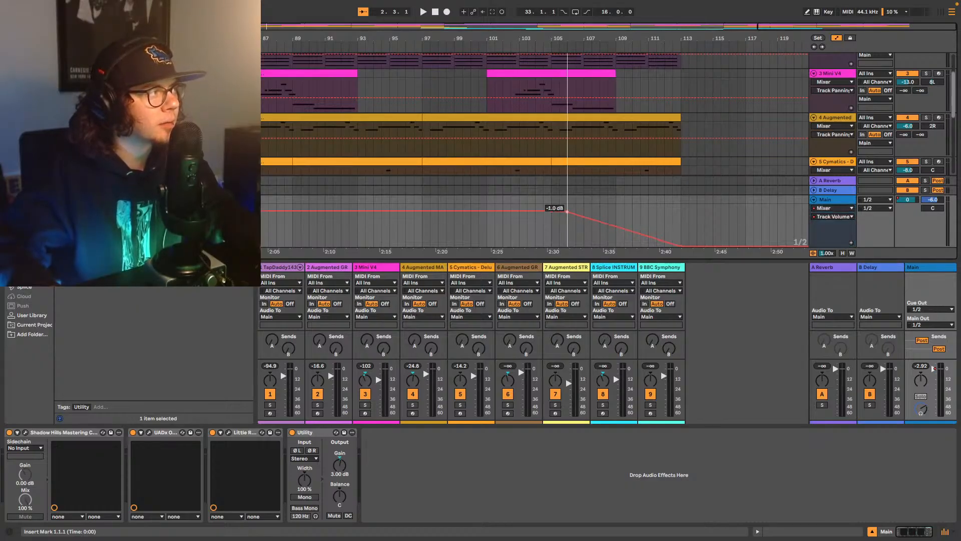
left_click_drag(568, 215, 585, 220)
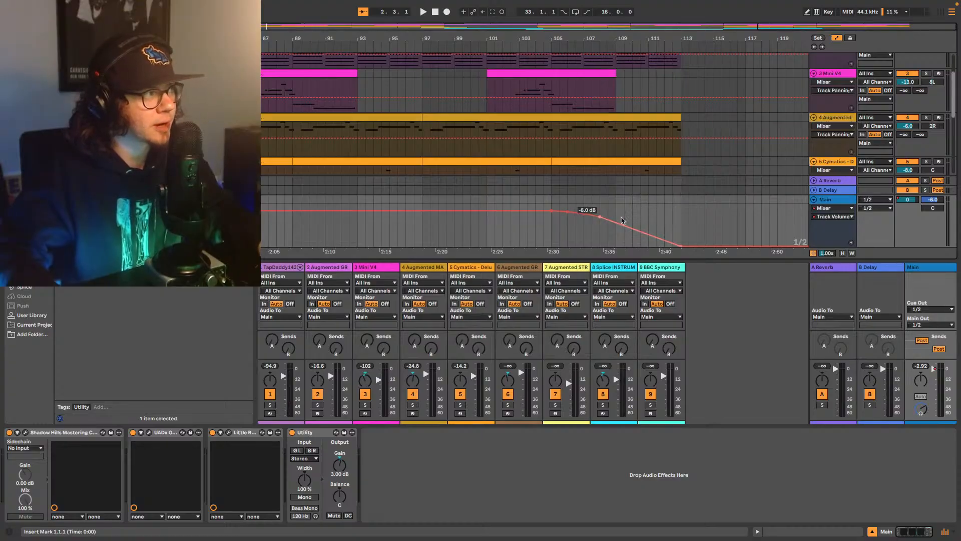
key("space")
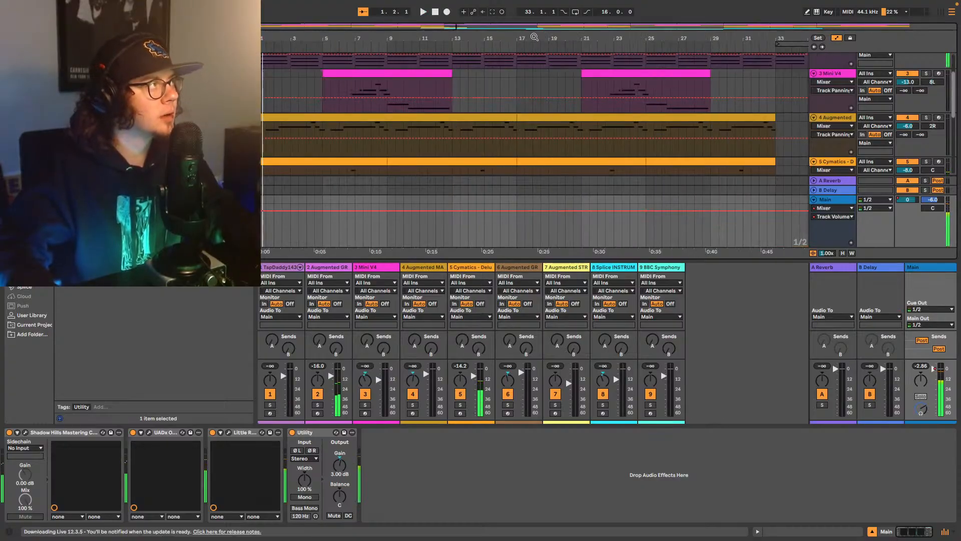
left_click_drag(480, 30, 480, 18)
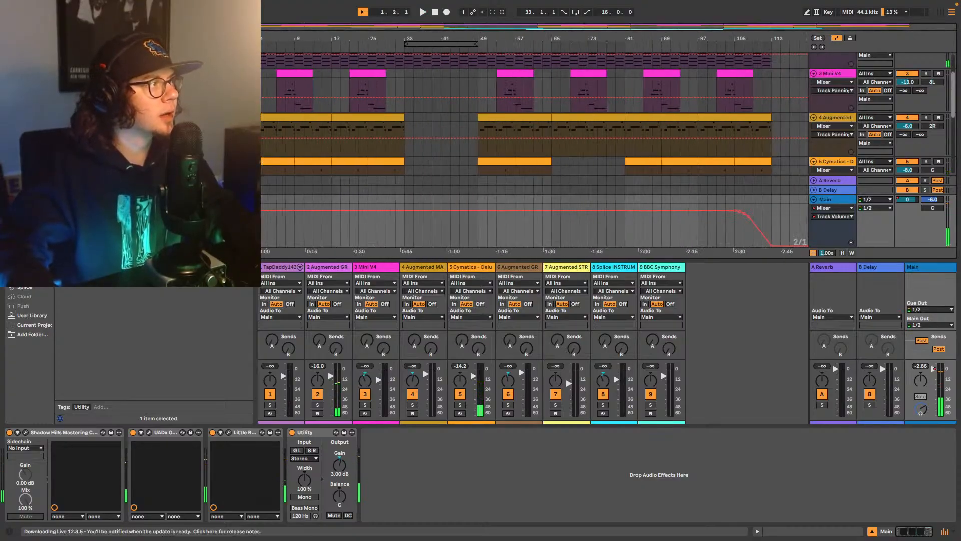
left_click(736, 224)
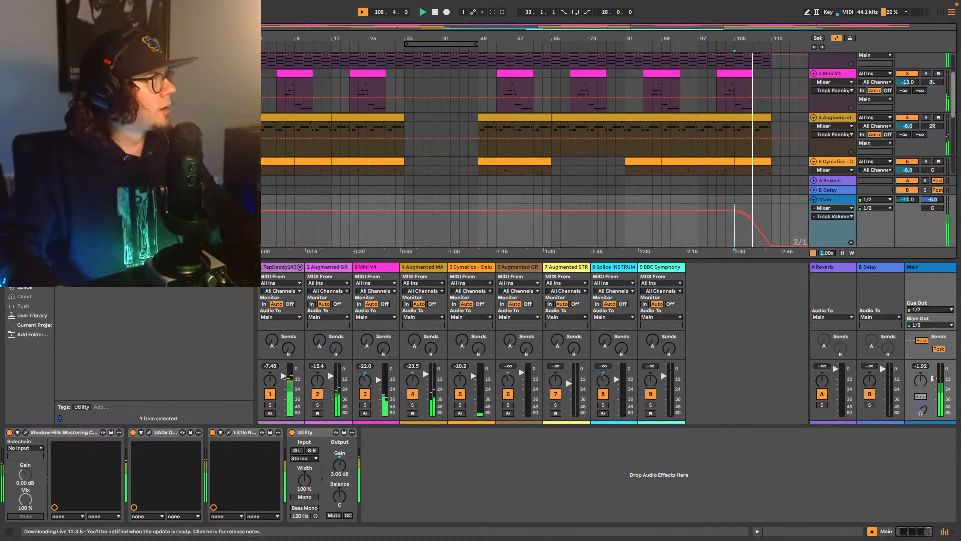
Step: Find the Limiter in the browser and add it after the Utility on the Main track
key("super+f")
type("limit")
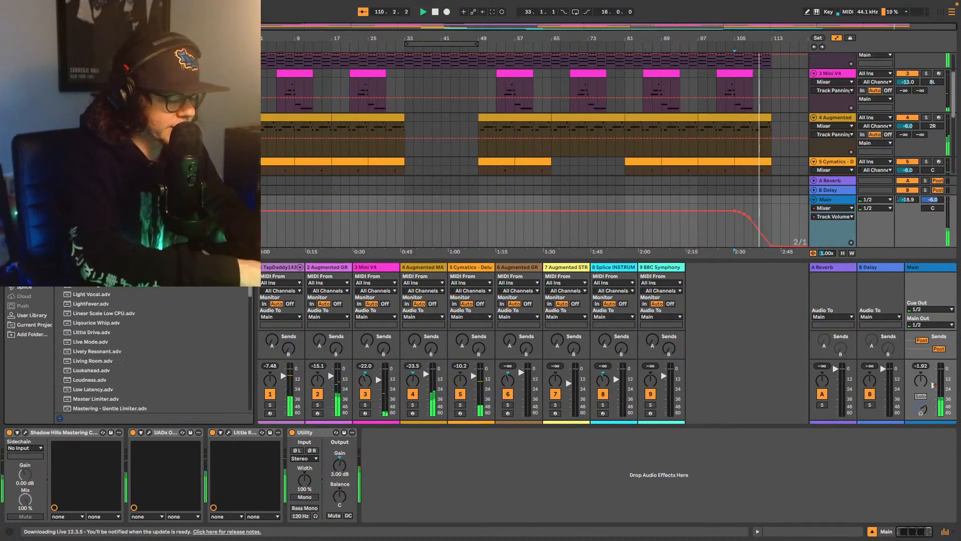
left_click_drag(85, 221, 420, 454)
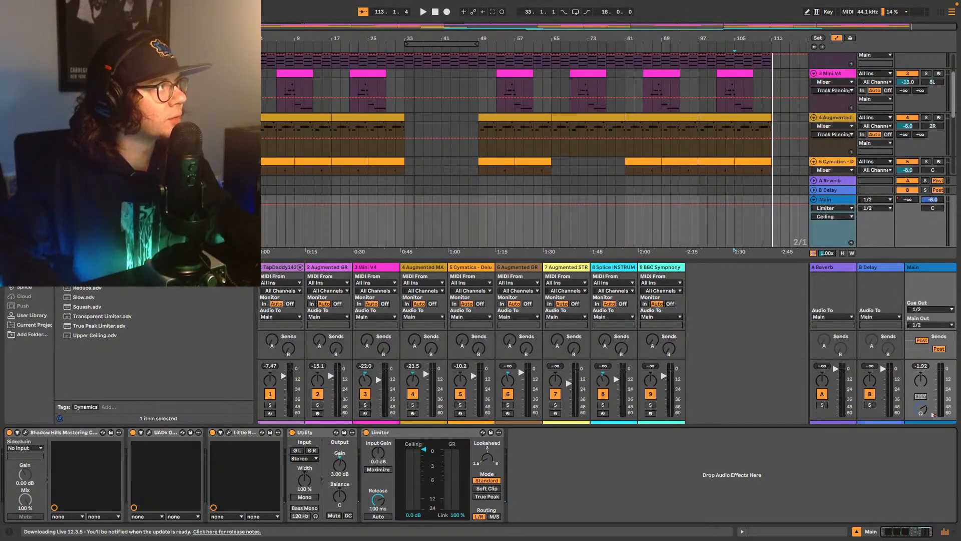
Step: Hide the mixer and audition the Augmented Grand Piano sections in the arrangement from bar 17 and bar 81
left_click_drag(414, 38, 414, 41)
scroll(554, 131, "down", 2)
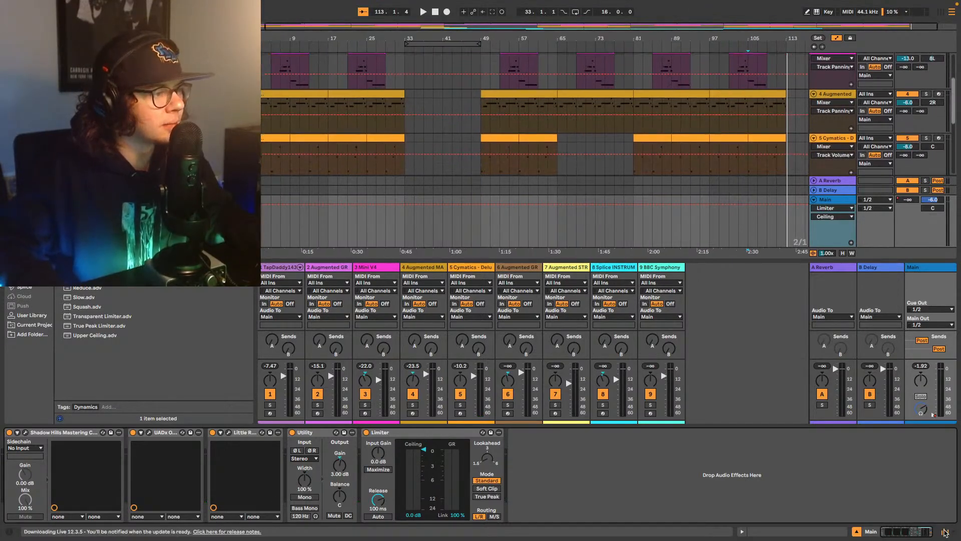
left_click(945, 533)
scroll(504, 186, "down", 3)
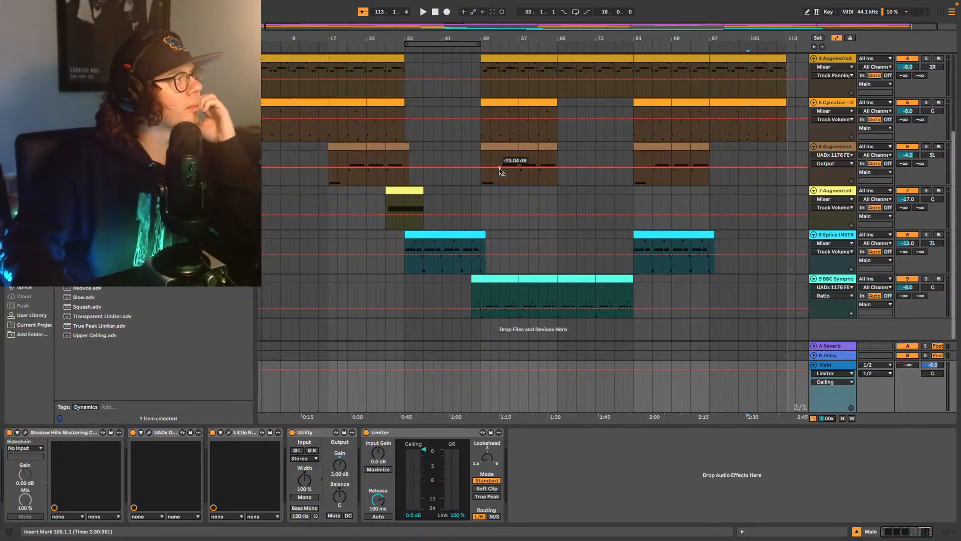
scroll(493, 172, "up", 3)
left_click(328, 229)
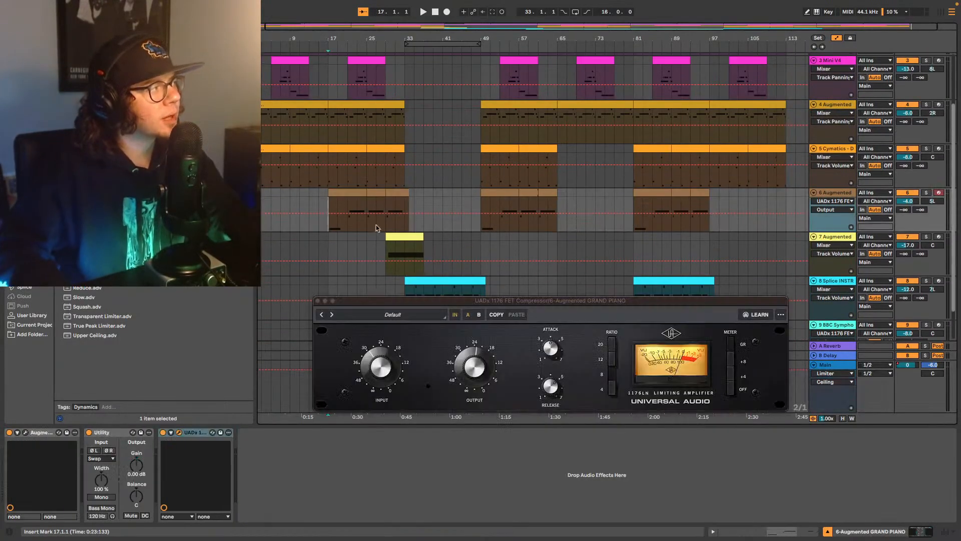
key("space")
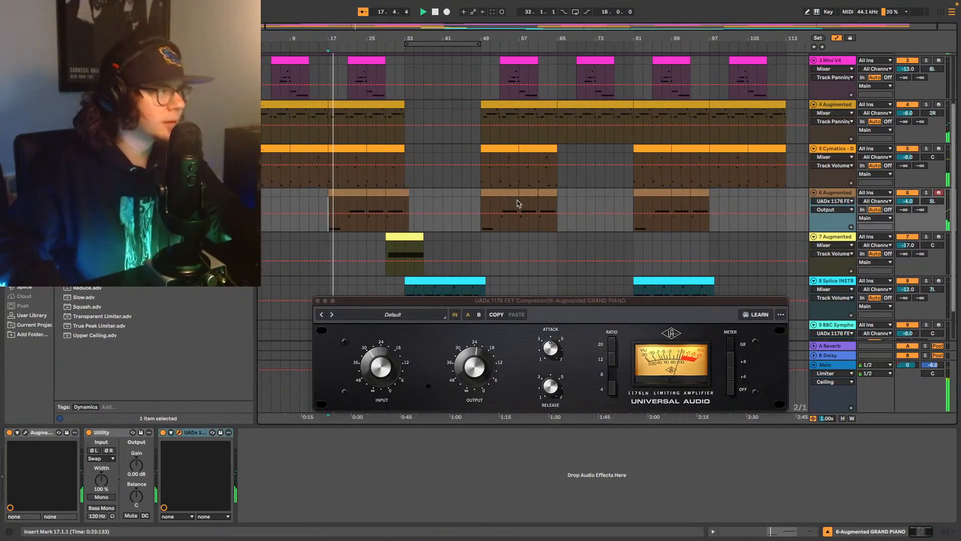
scroll(601, 202, "up", 2)
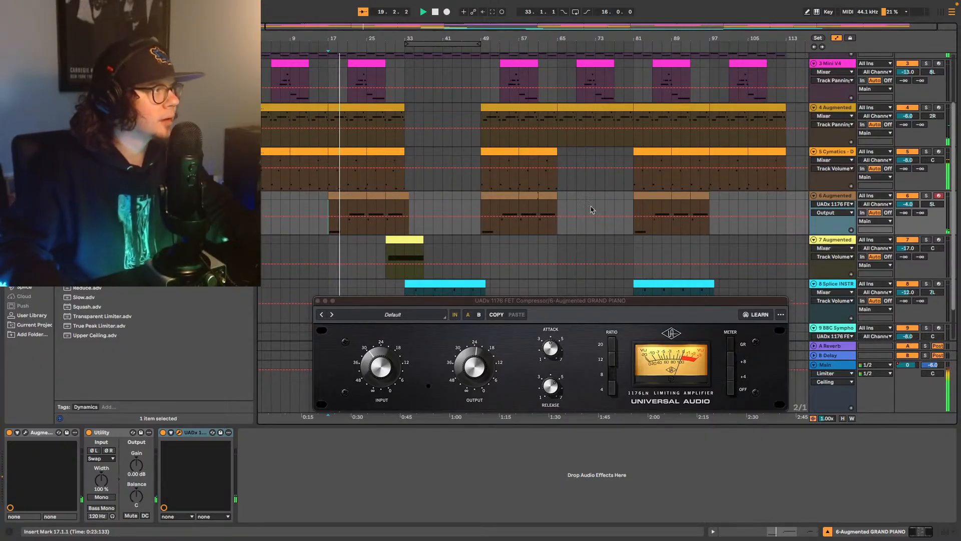
left_click(634, 235)
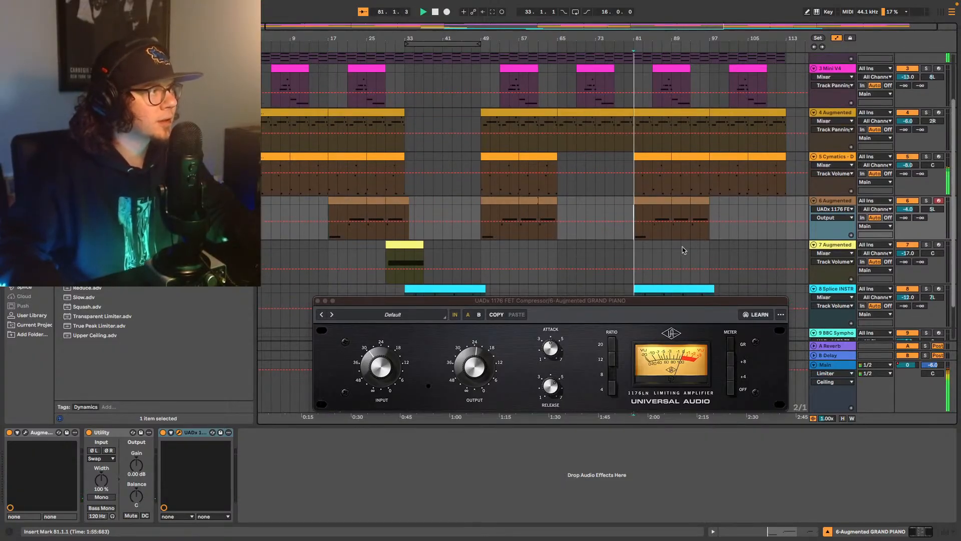
Step: Close the 1176 compressor window and browse the plug-ins for Ozone 9 Elements
left_click(317, 300)
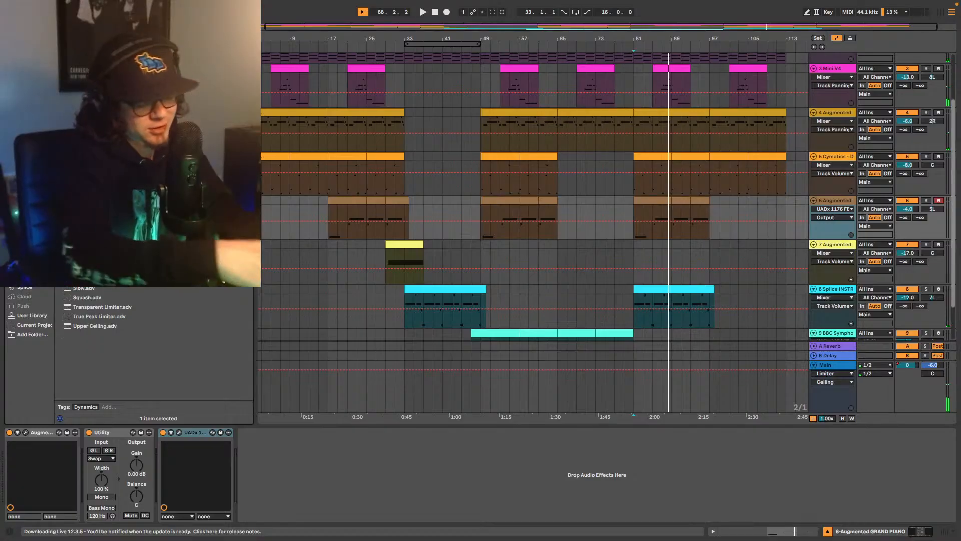
scroll(150, 346, "up", 5)
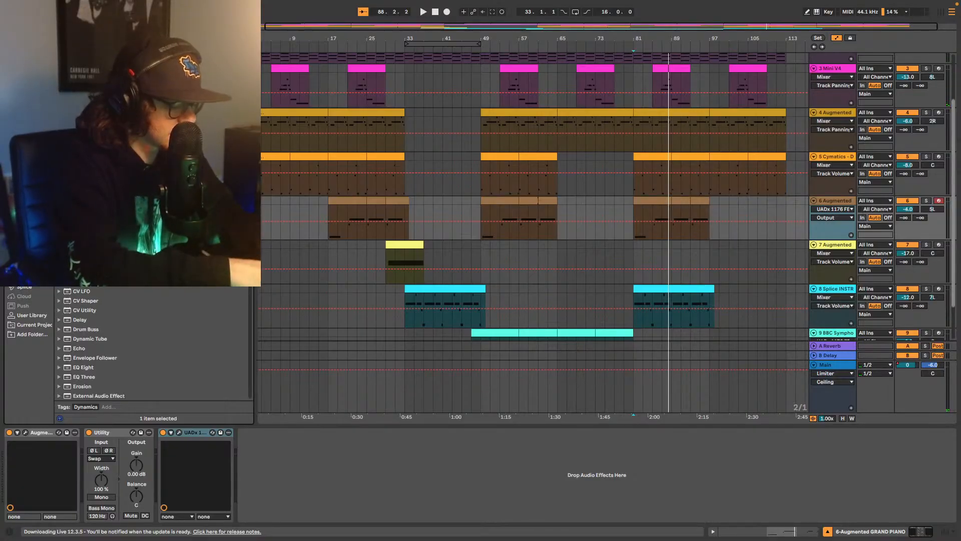
left_click(29, 210)
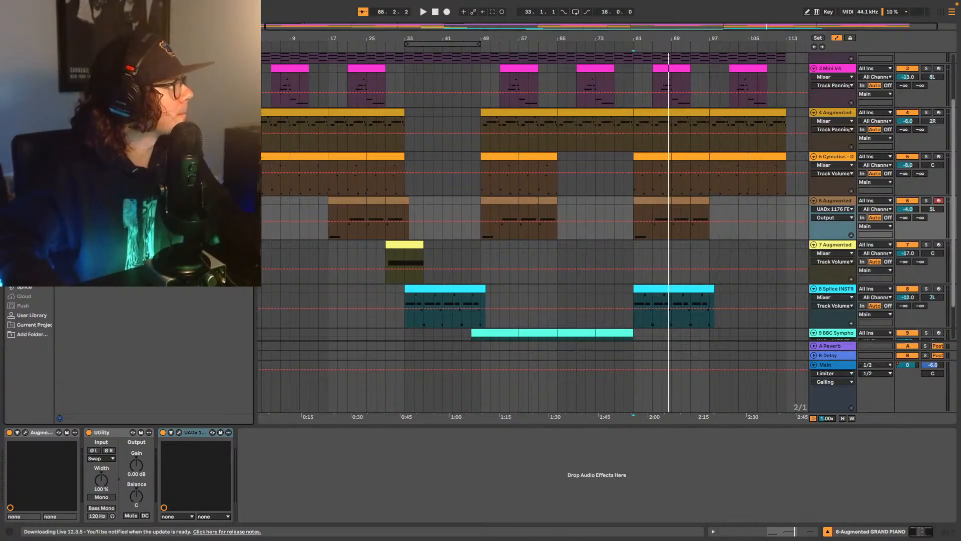
left_click_drag(365, 488, 369, 484)
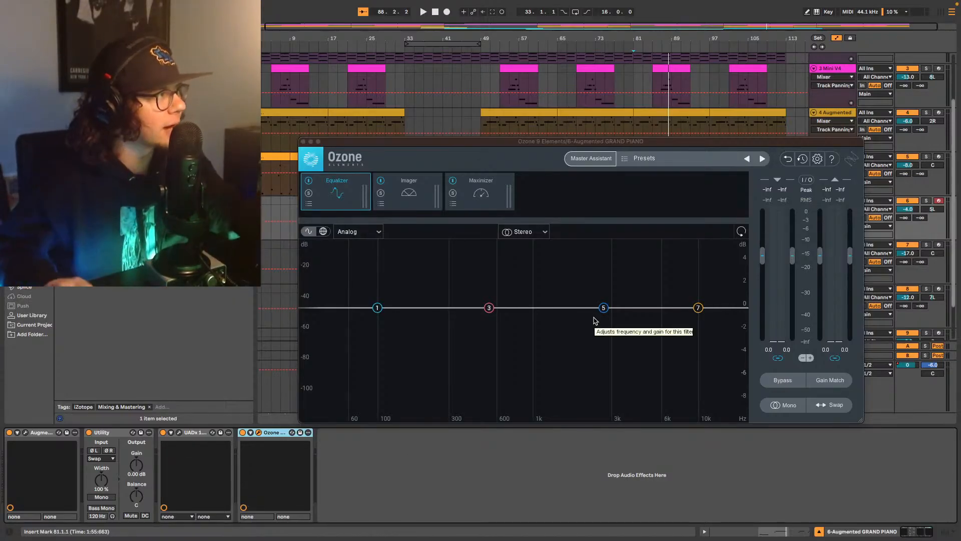
left_click(596, 160)
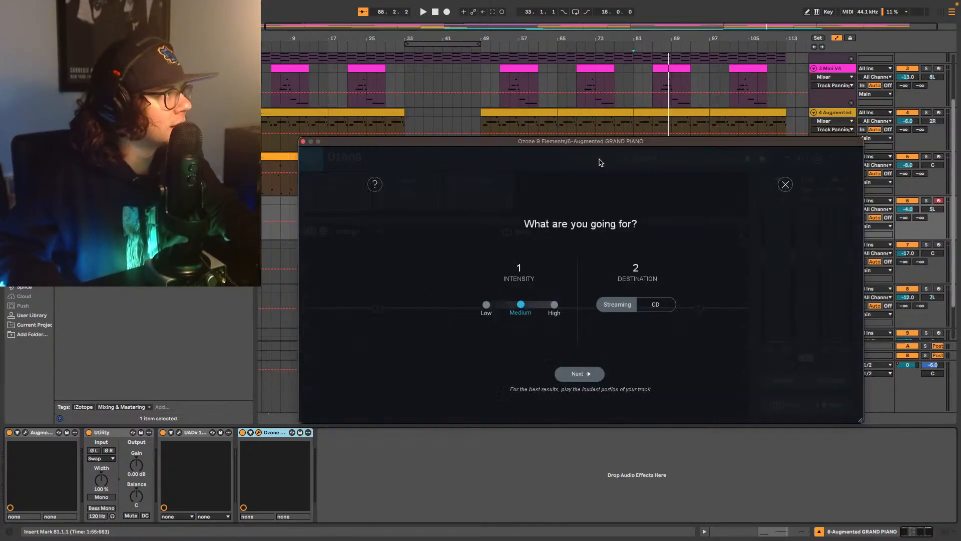
left_click(554, 305)
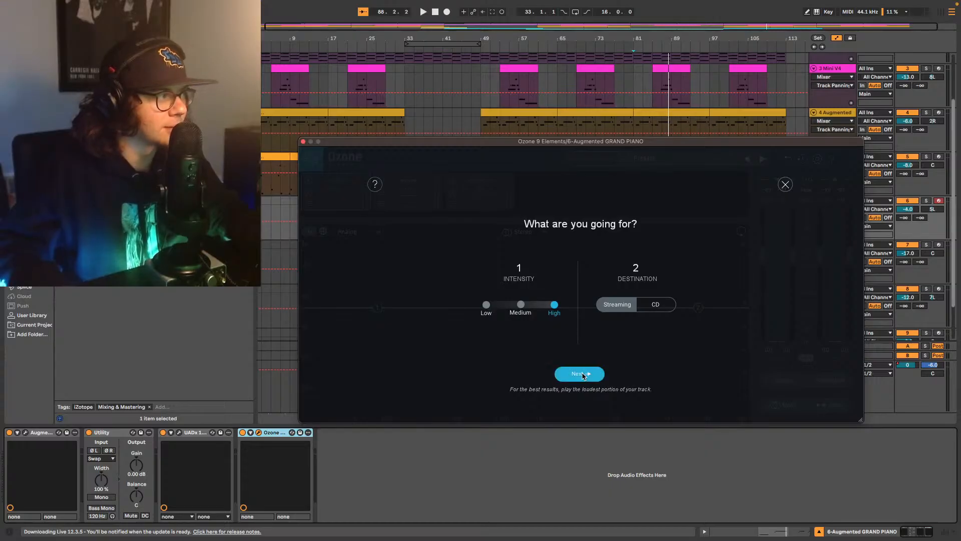
left_click(581, 375)
key("space")
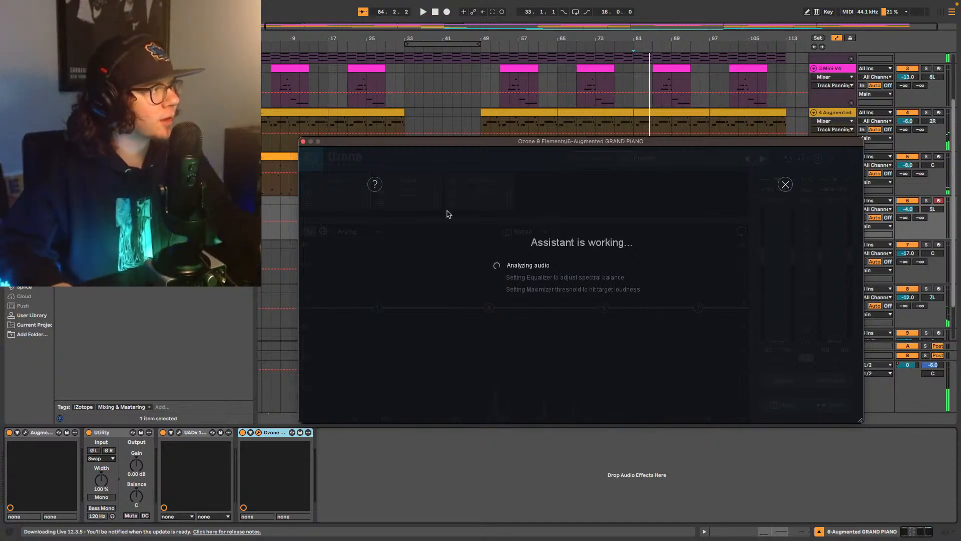
left_click(304, 143)
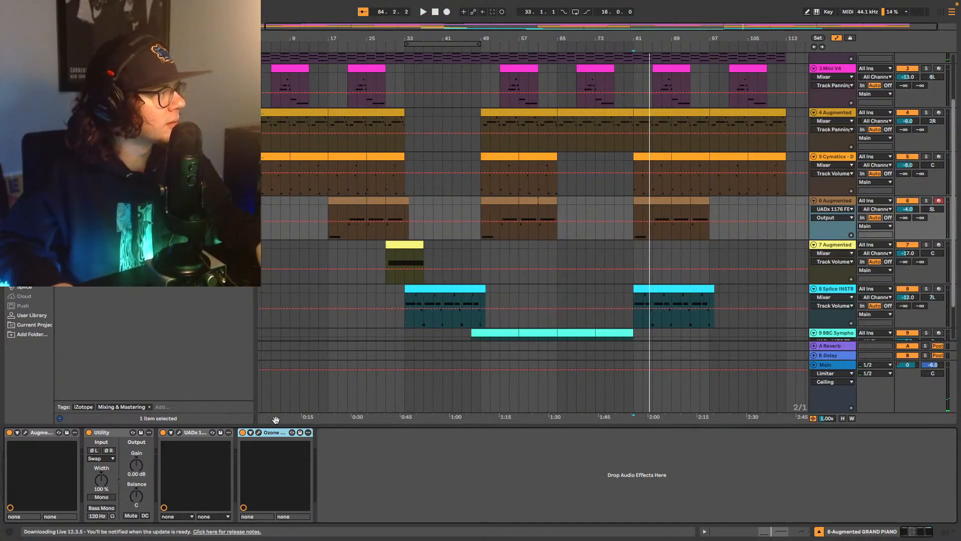
key("Delete")
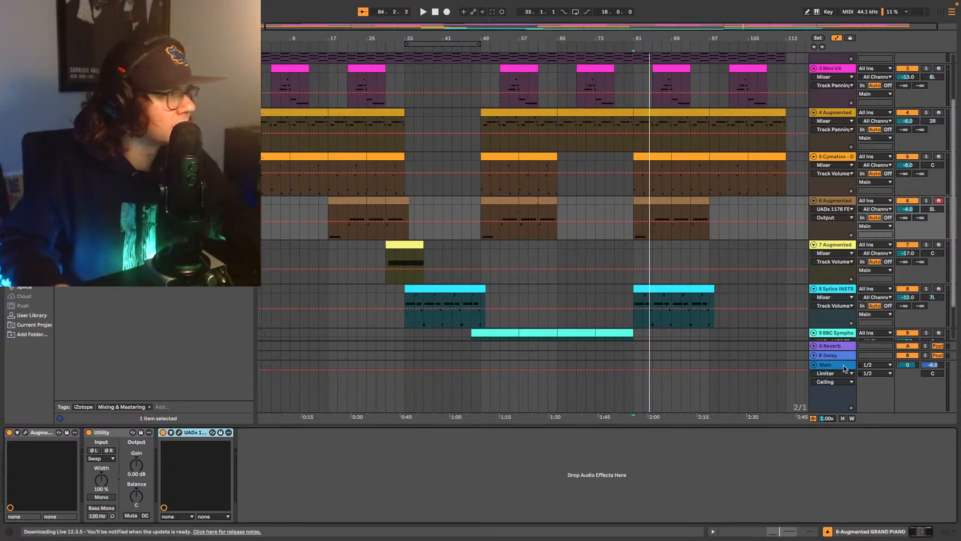
Step: Add Ozone 9 Elements after the Main track's Limiter and accept a Master Assistant suggestion made at High intensity for Streaming
left_click(844, 369)
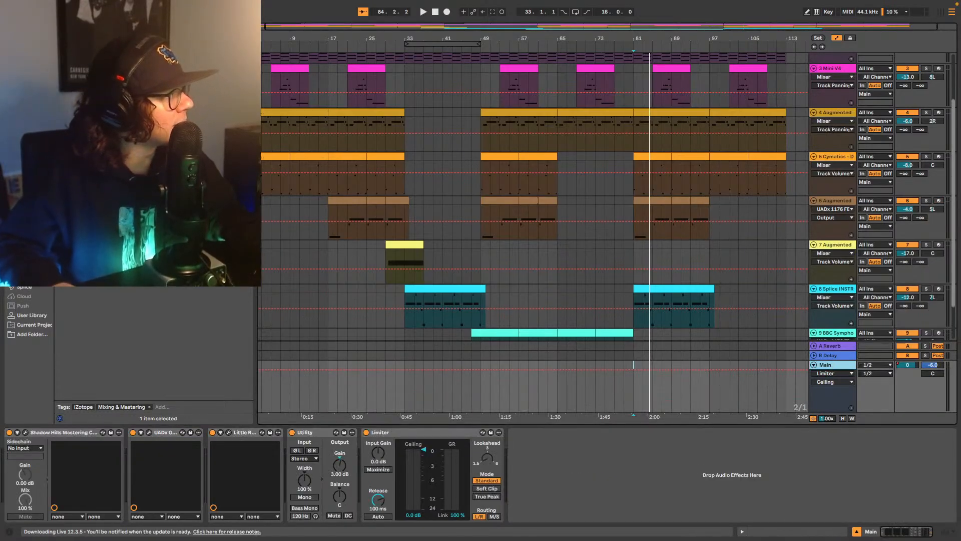
left_click_drag(151, 225, 568, 456)
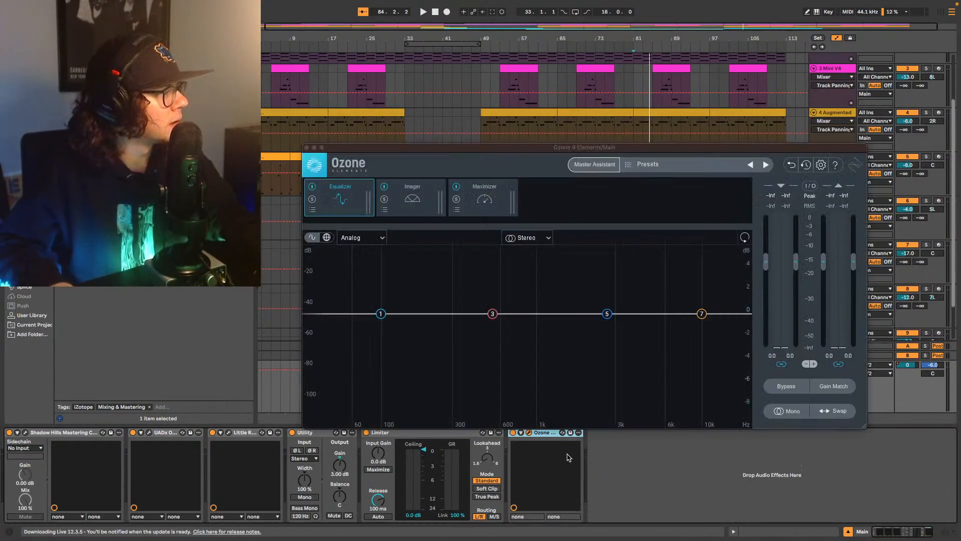
left_click(591, 168)
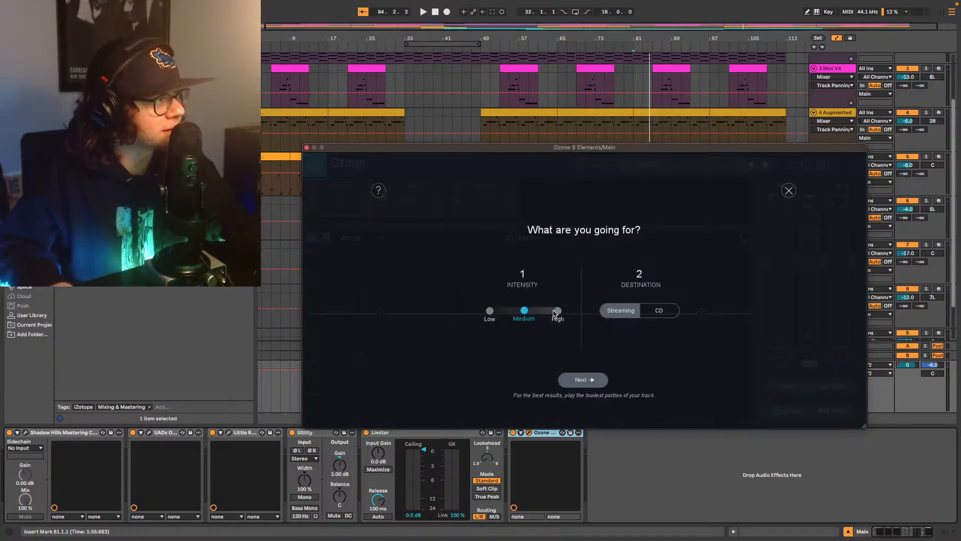
left_click(556, 311)
left_click(579, 381)
key("space")
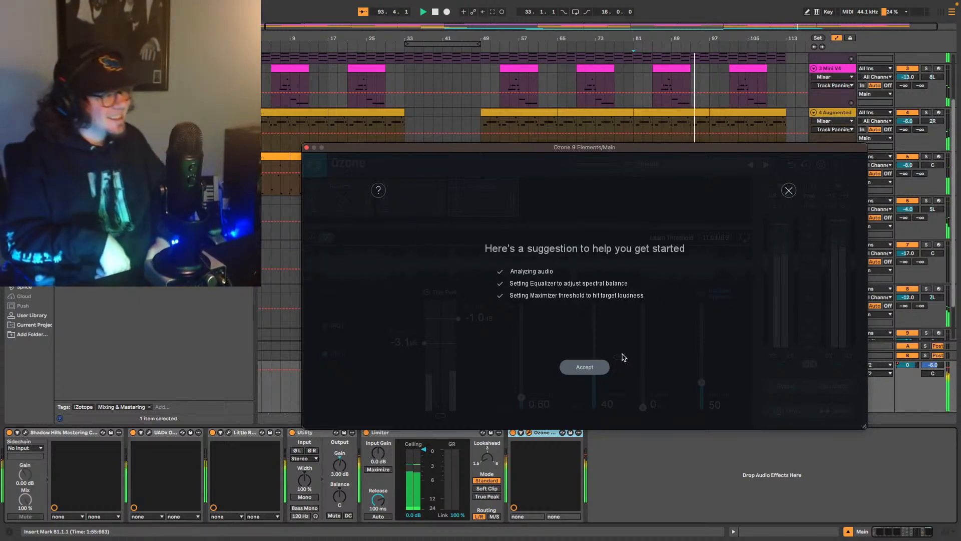
left_click(596, 367)
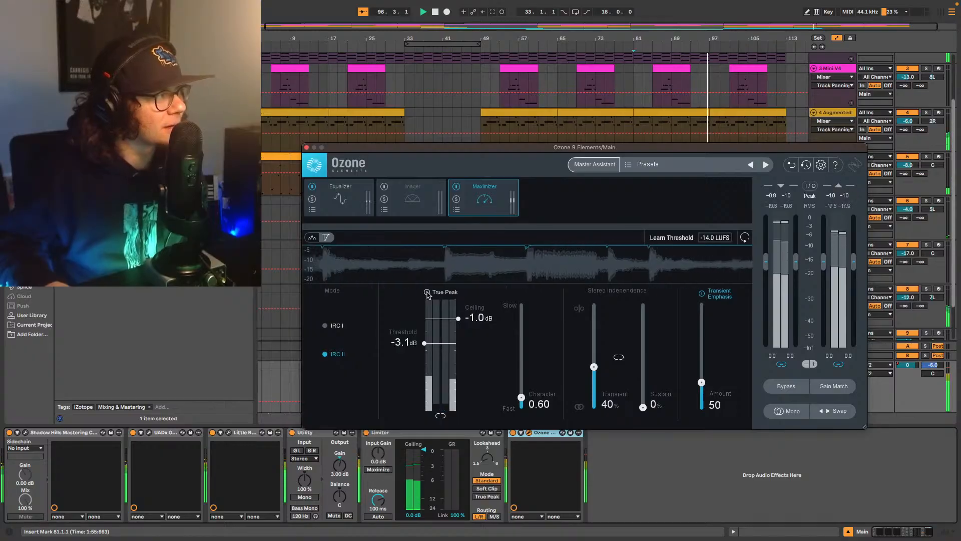
Step: Set Ozone's Maximizer ceiling to 0.0 dB, view the Equalizer curve and stop playback
left_click_drag(457, 319, 457, 299)
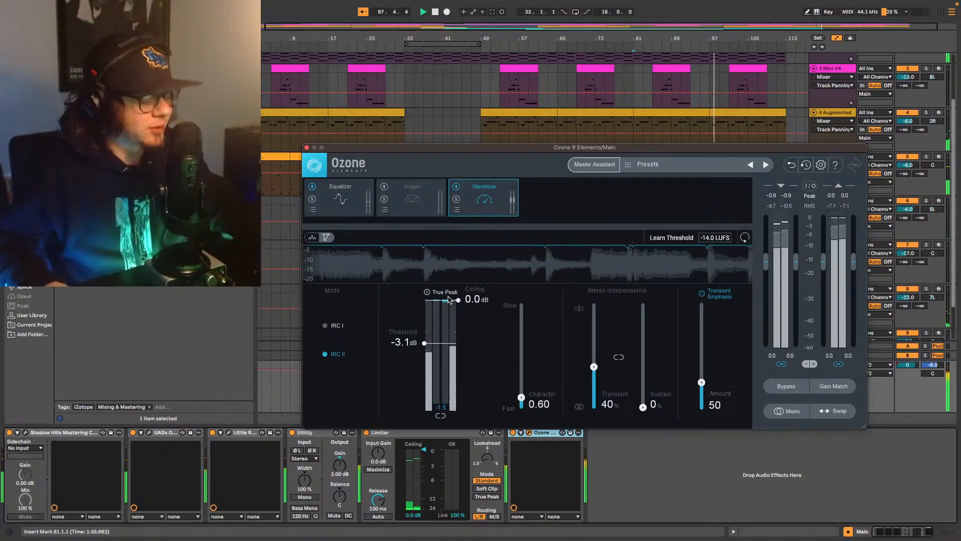
left_click(343, 200)
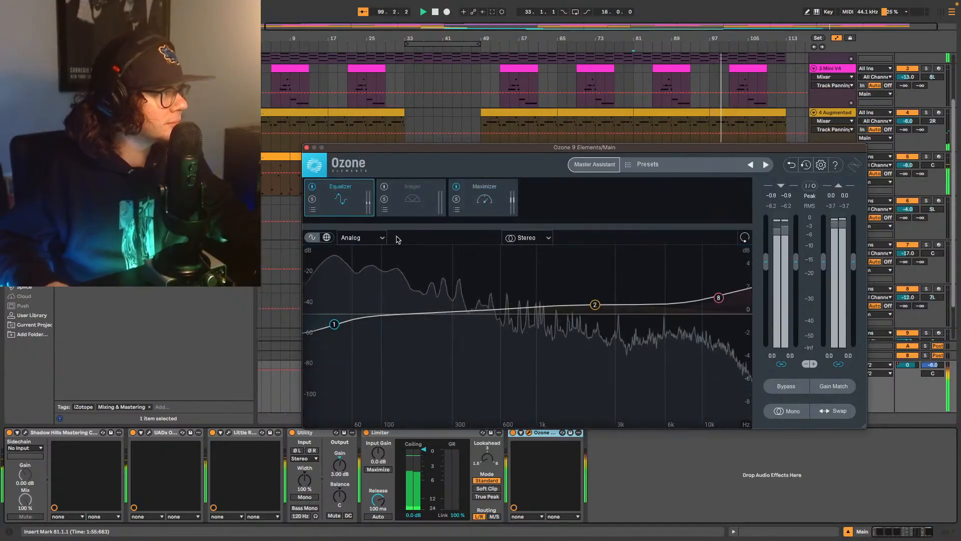
key("space")
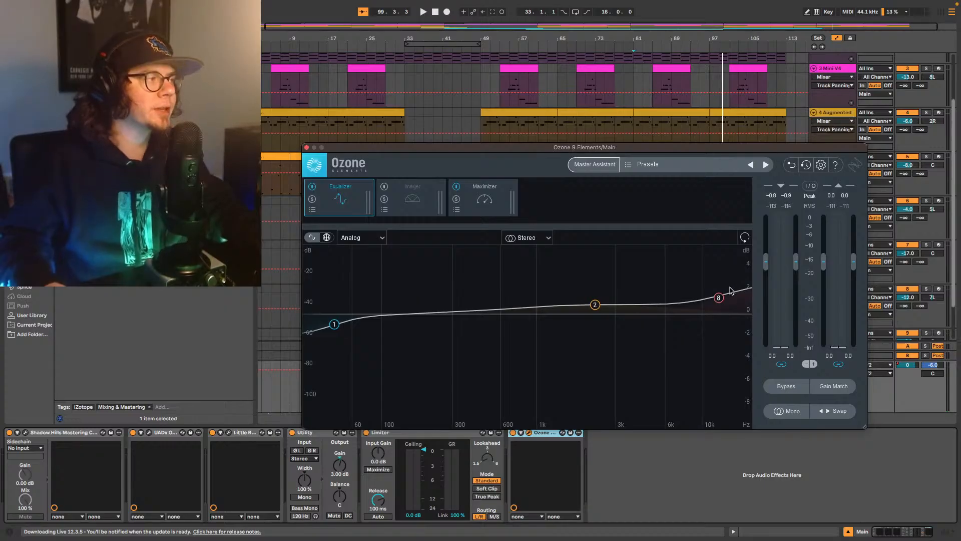
Step: Play from bar 81 to compare Ozone's Equalizer bypassed and active, check the Maximizer, and close the plug-in window
key("space")
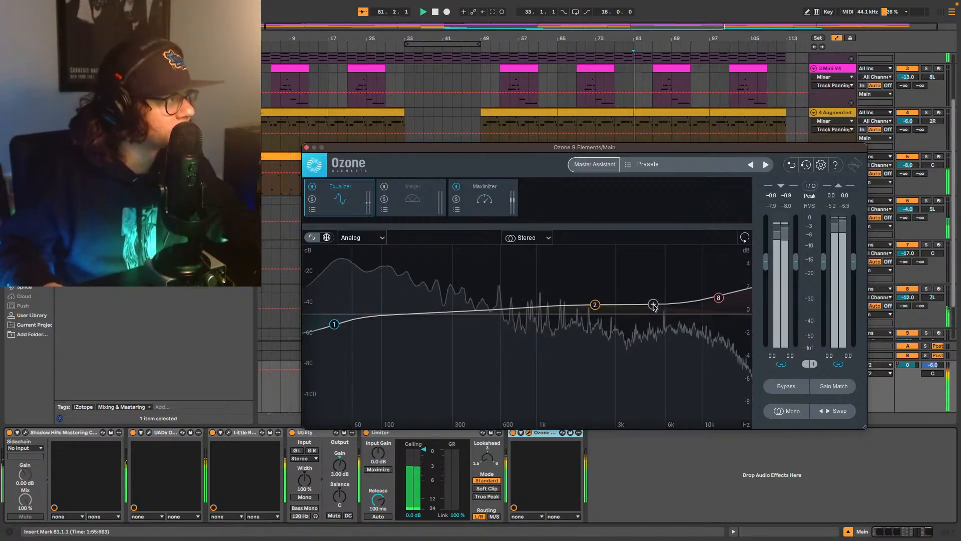
left_click(312, 187)
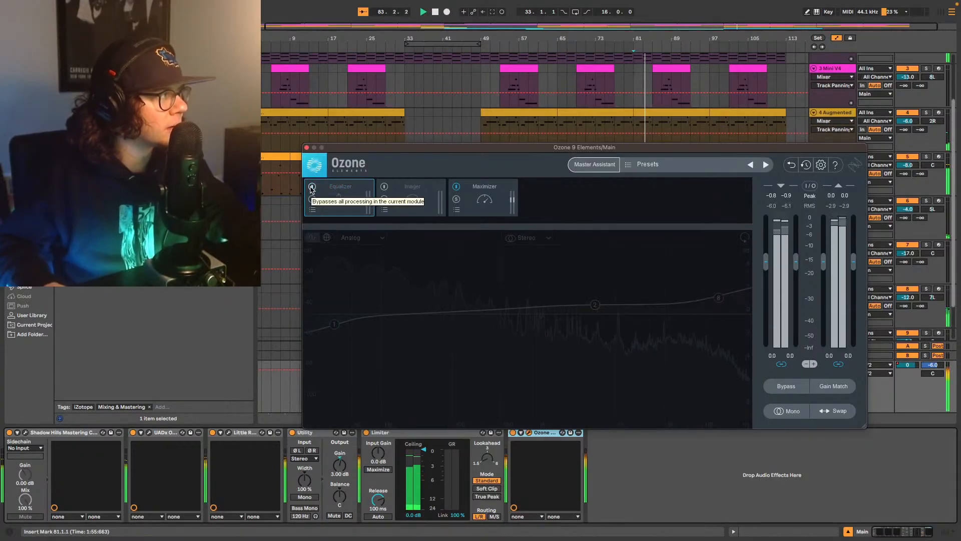
left_click(312, 187)
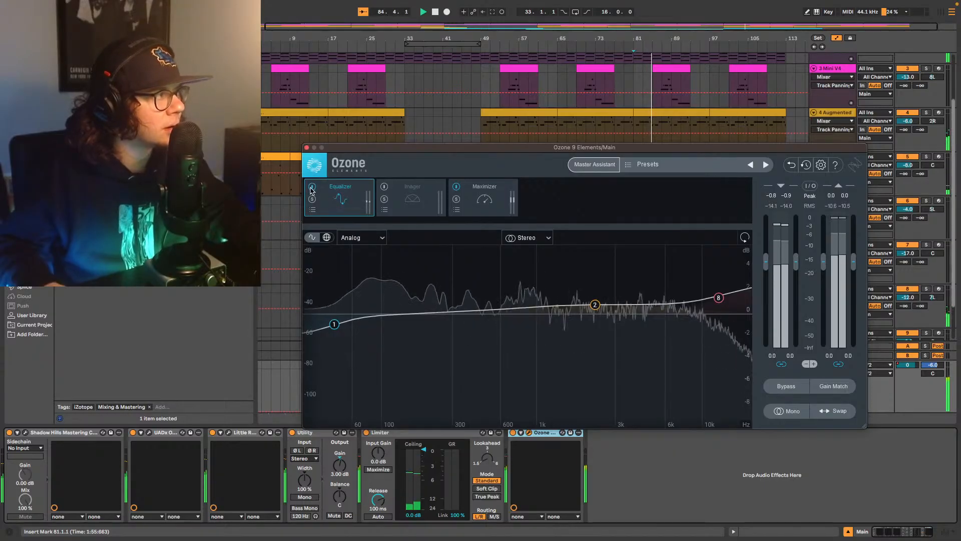
left_click(498, 207)
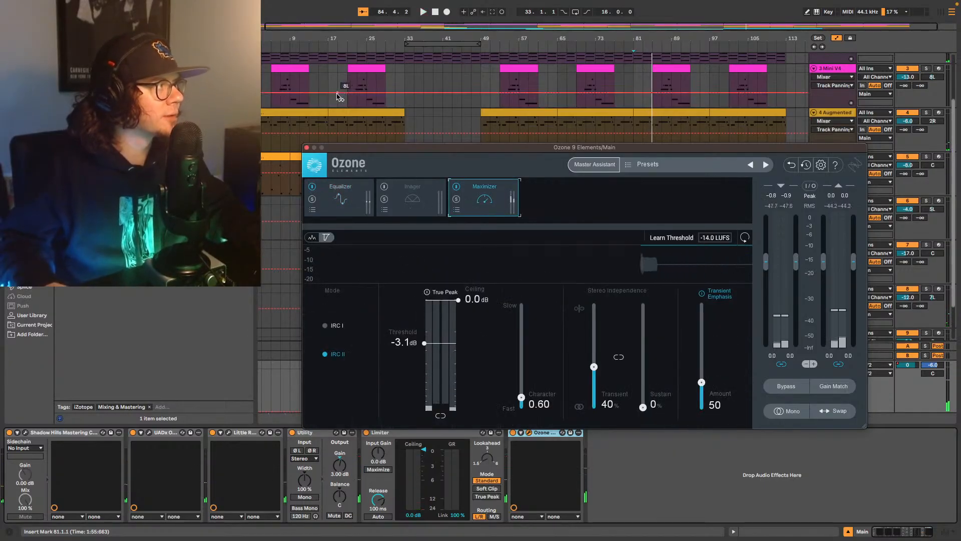
left_click(306, 148)
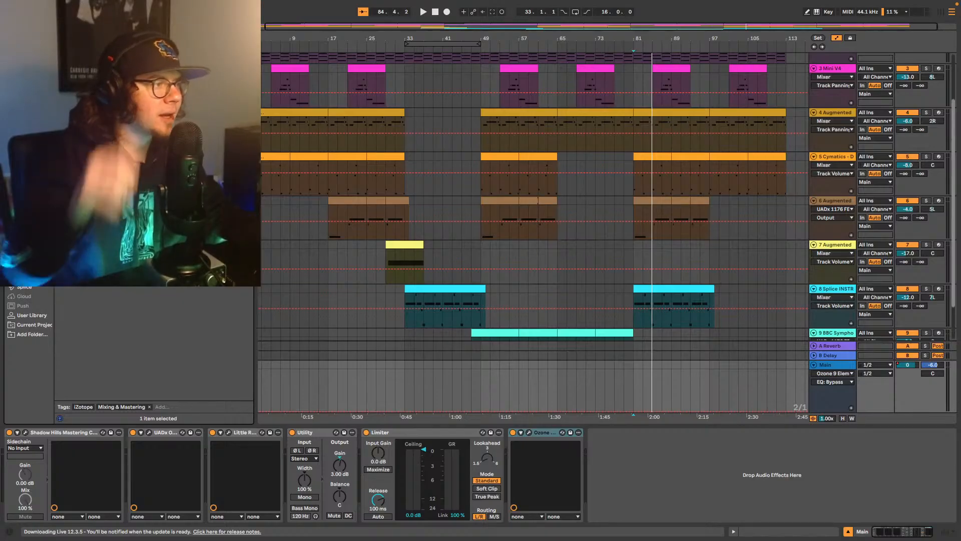
Step: Return the arrangement's playback position to the start of the song
scroll(595, 275, "down", 3)
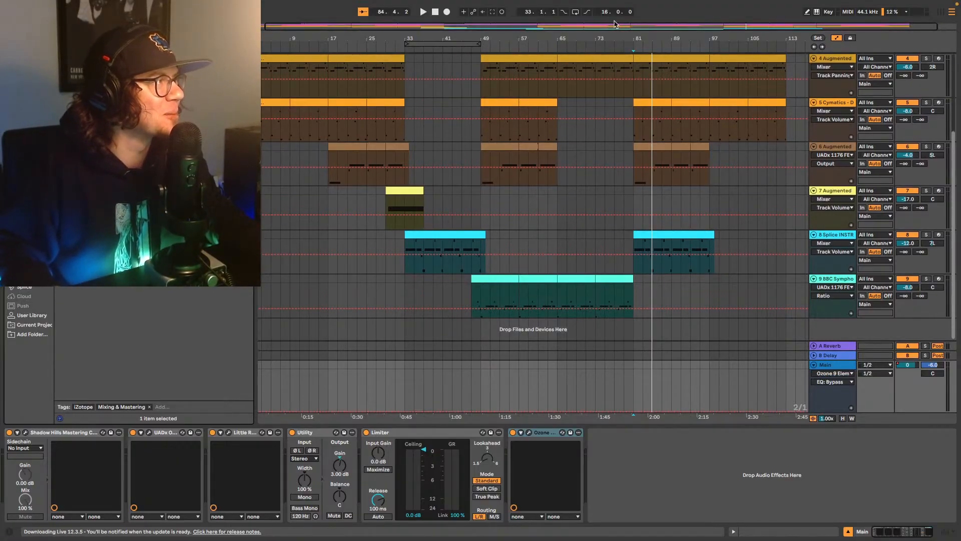
left_click_drag(617, 26, 617, 18)
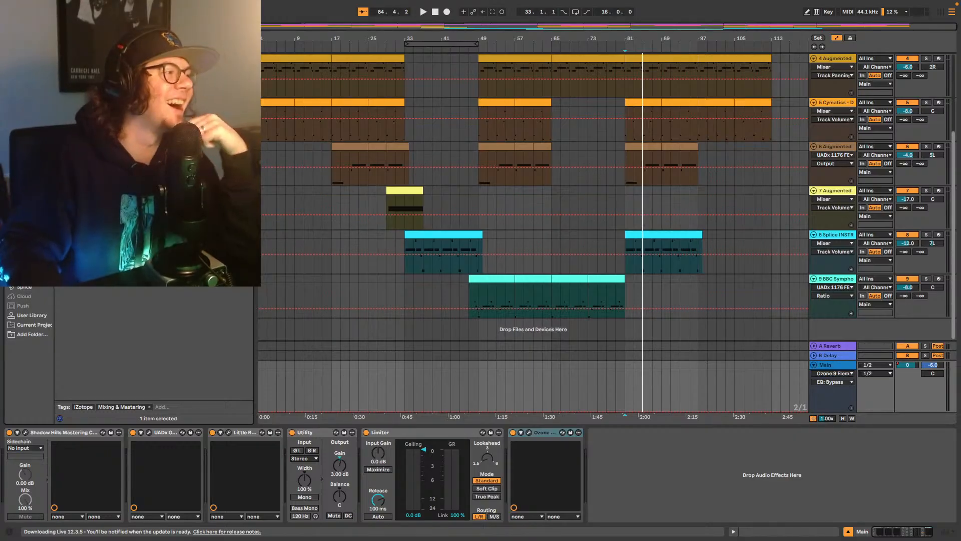
left_click(814, 47)
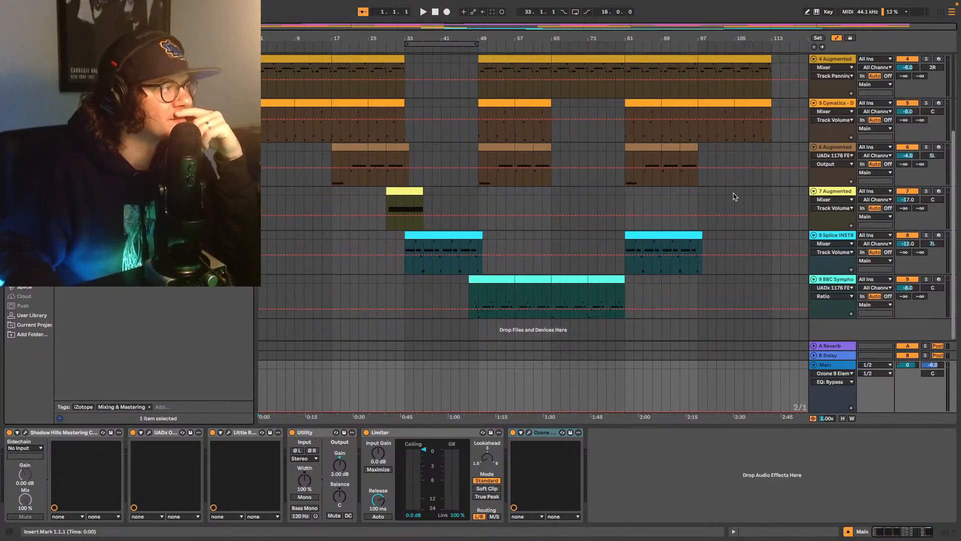
Step: Move the Augmented STRINGS track below the BBC Symphony Orchestra track
left_click(831, 281)
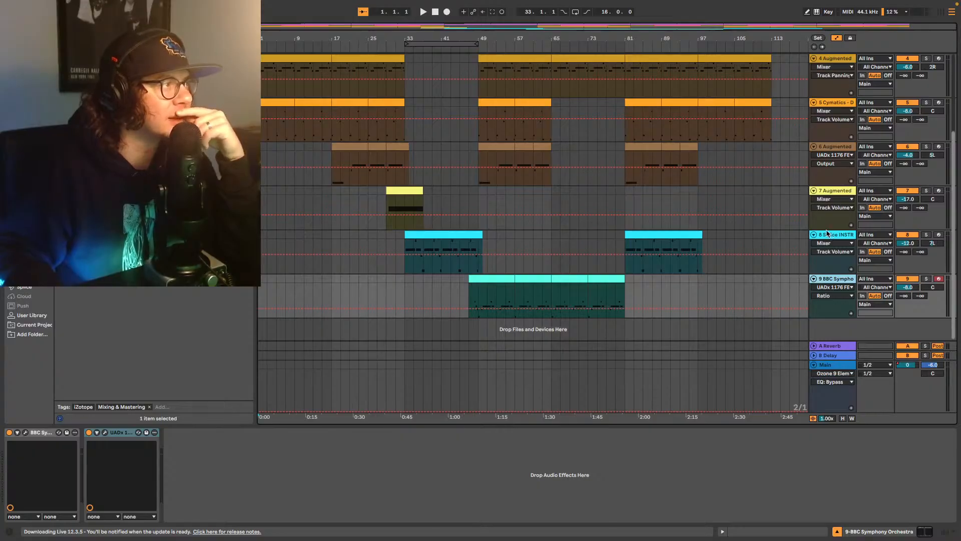
left_click(843, 196)
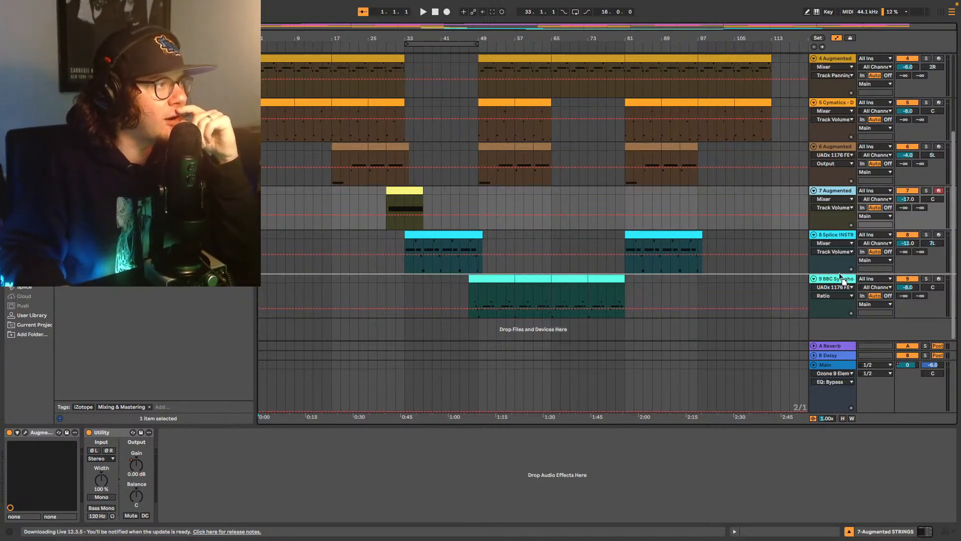
left_click_drag(841, 296, 842, 311)
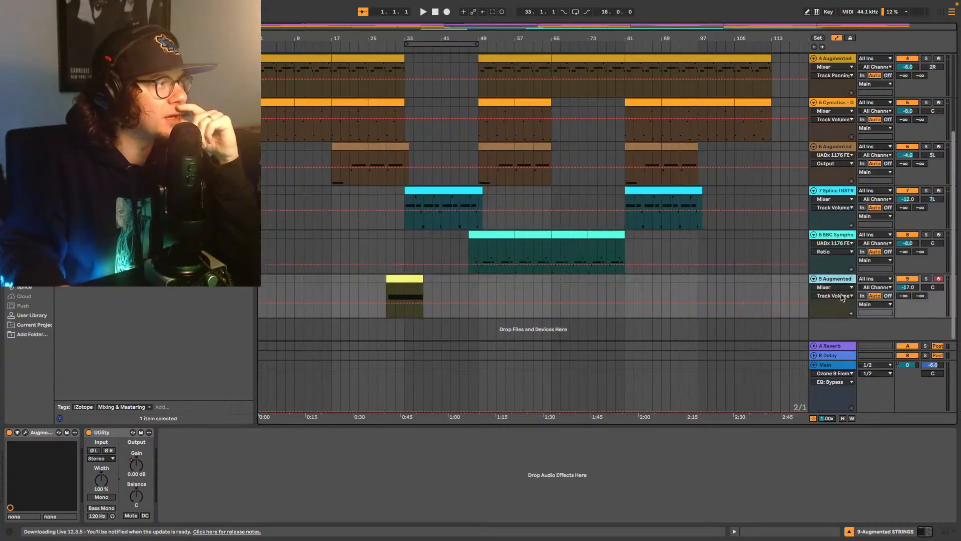
Step: Move the Augmented STRINGS track back above the Splice INSTRUMENT track
left_click(832, 238)
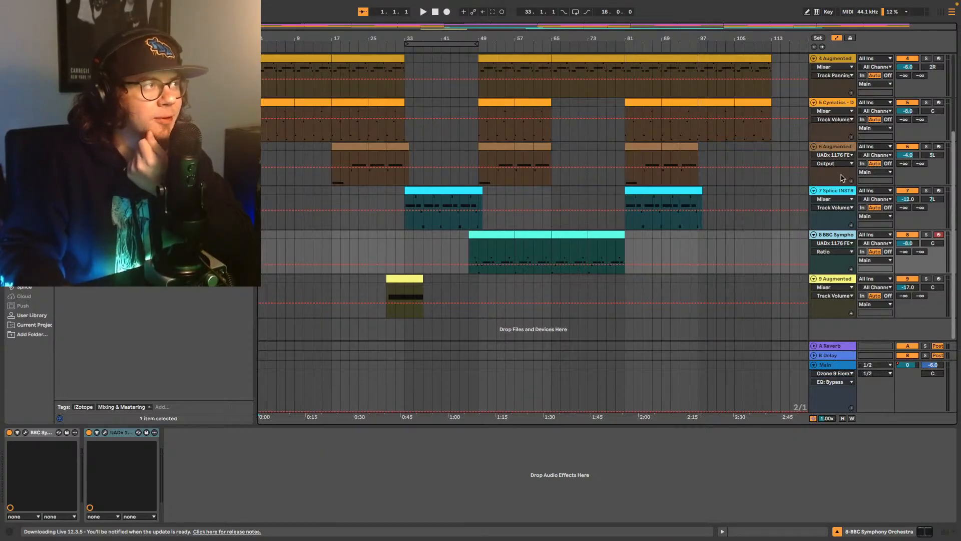
left_click(834, 196)
left_click(837, 235)
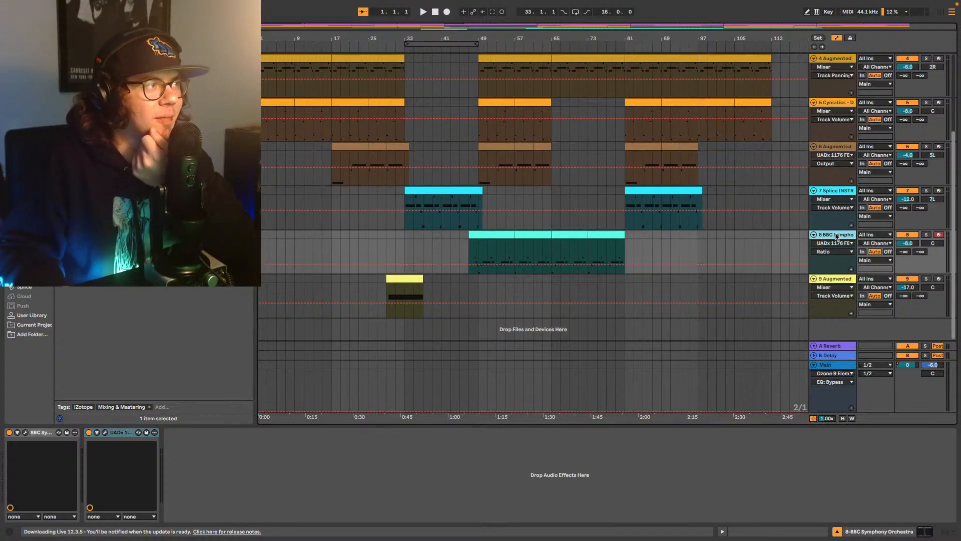
left_click(840, 191)
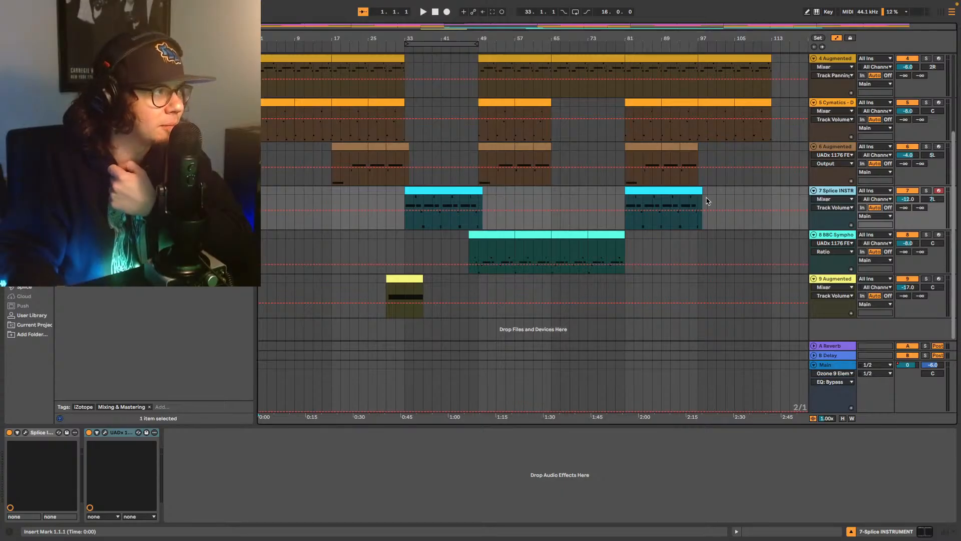
left_click(846, 236)
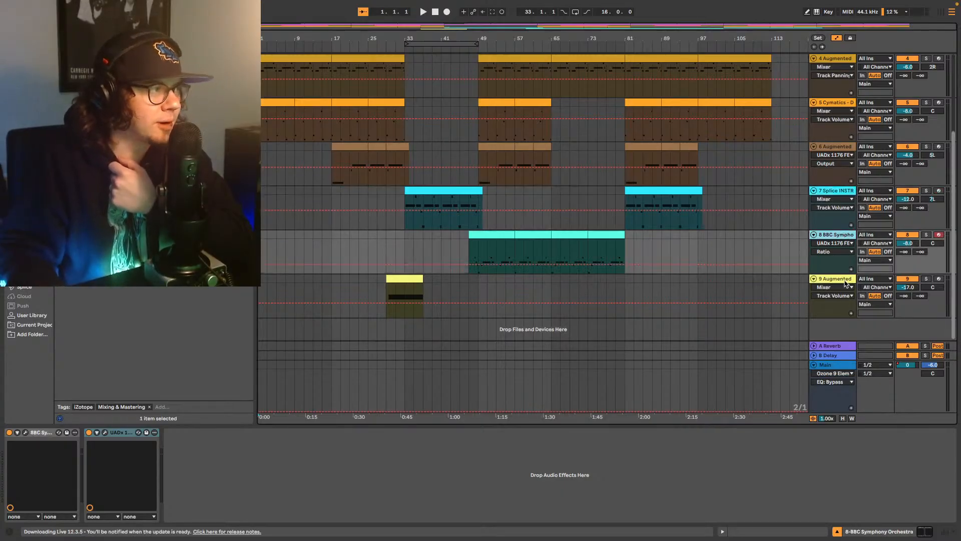
left_click_drag(846, 283, 846, 203)
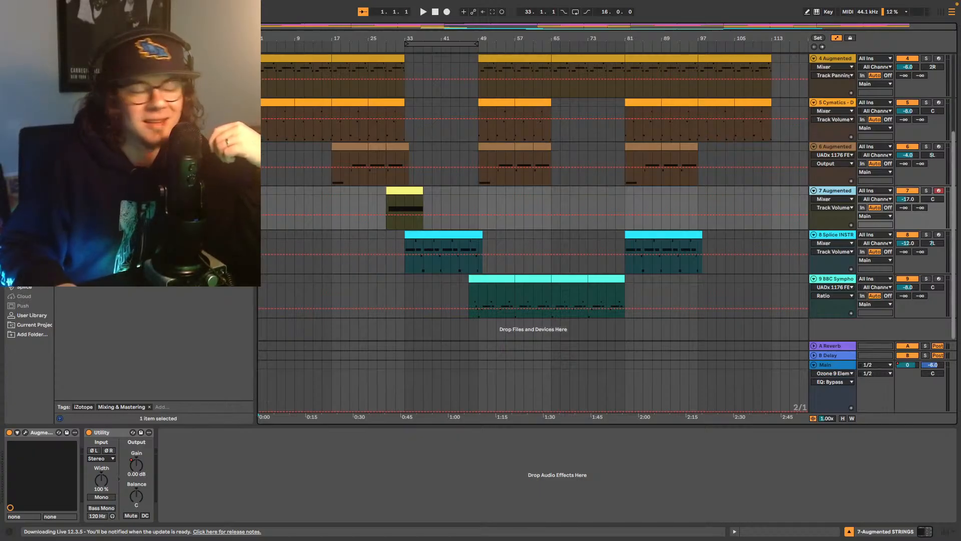
left_click(837, 67)
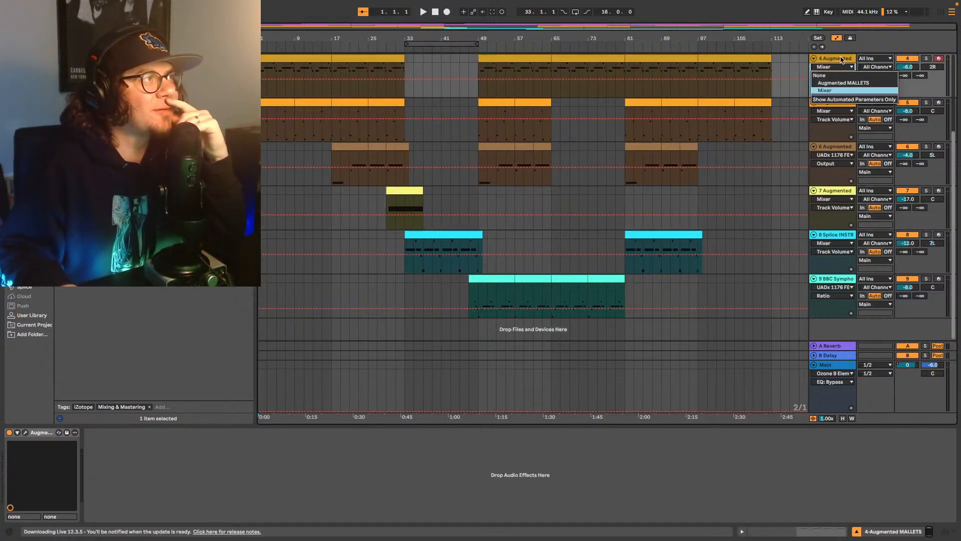
left_click(842, 59)
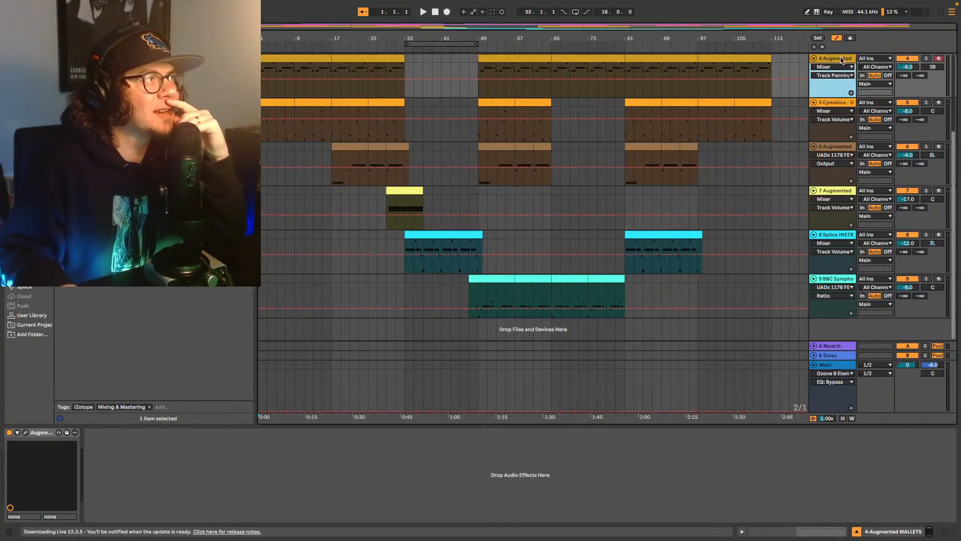
Step: Select the Cymatics bass guitar track and review the tracks across the arrangement
left_click(829, 104)
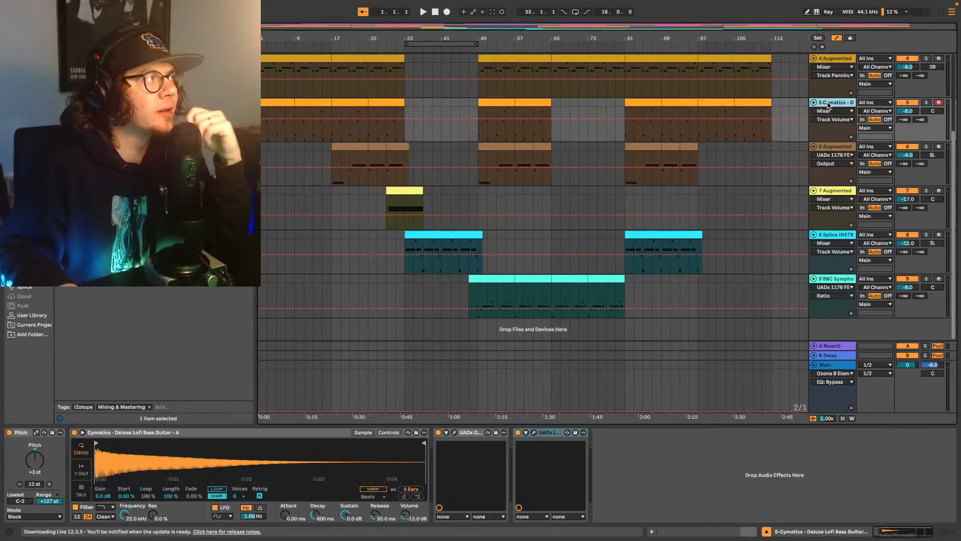
scroll(811, 132, "up", 4)
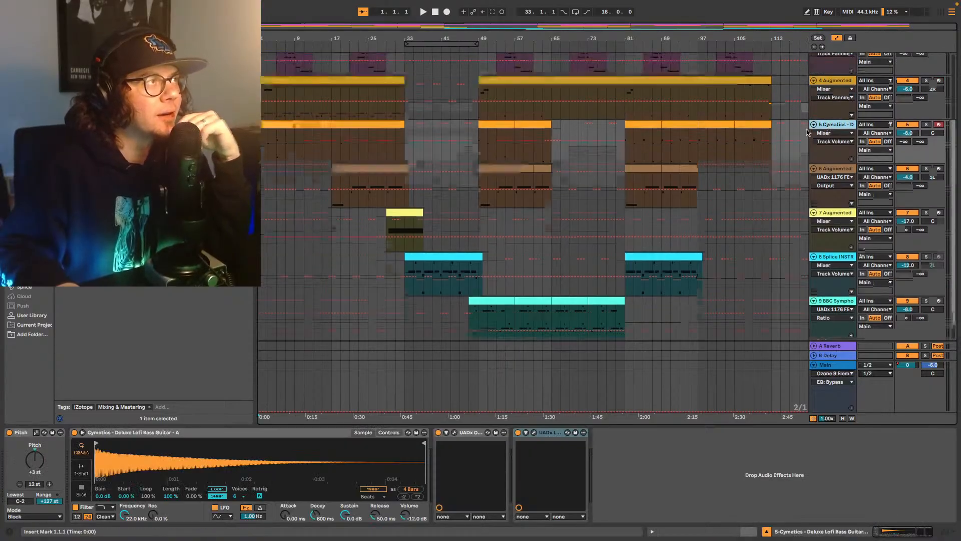
scroll(810, 131, "up", 2)
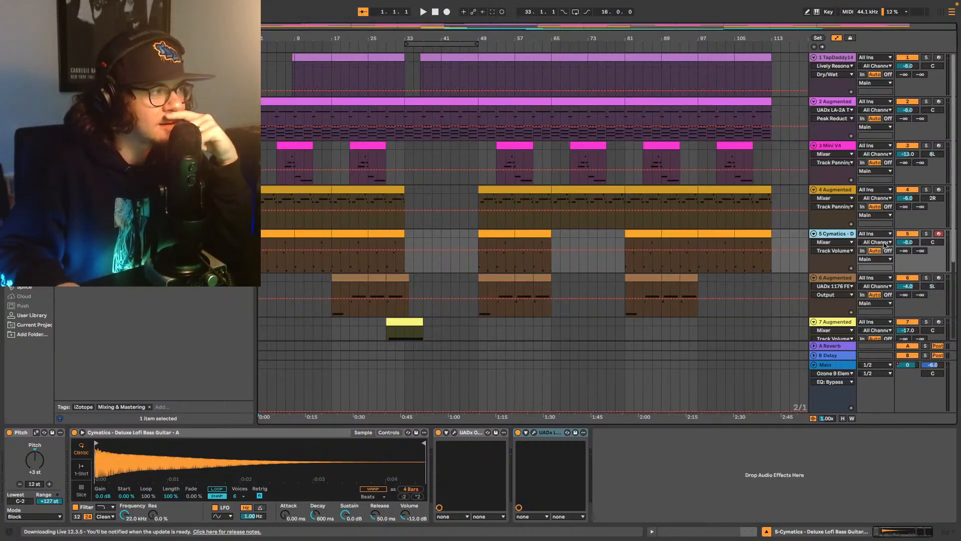
scroll(797, 221, "down", 1)
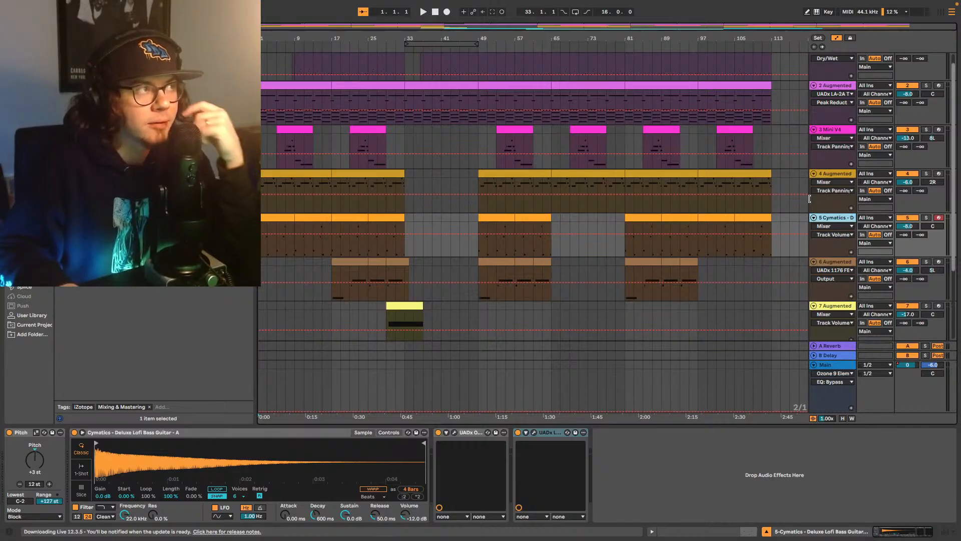
scroll(809, 199, "down", 5)
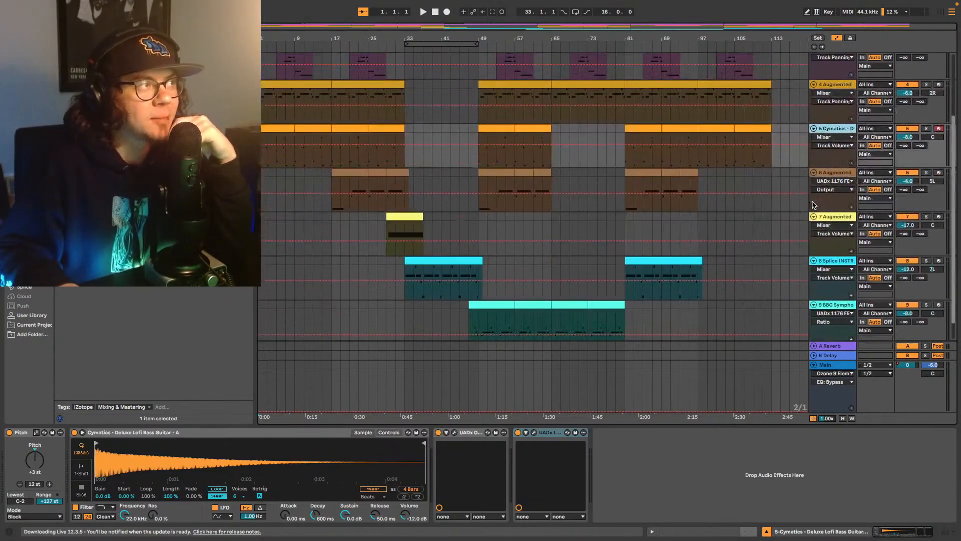
scroll(813, 206, "down", 2)
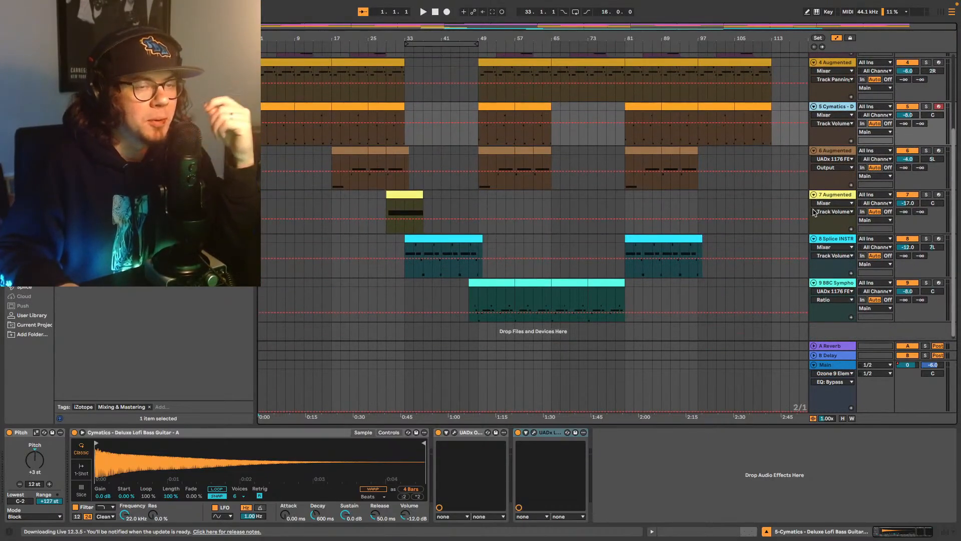
scroll(813, 210, "down", 1)
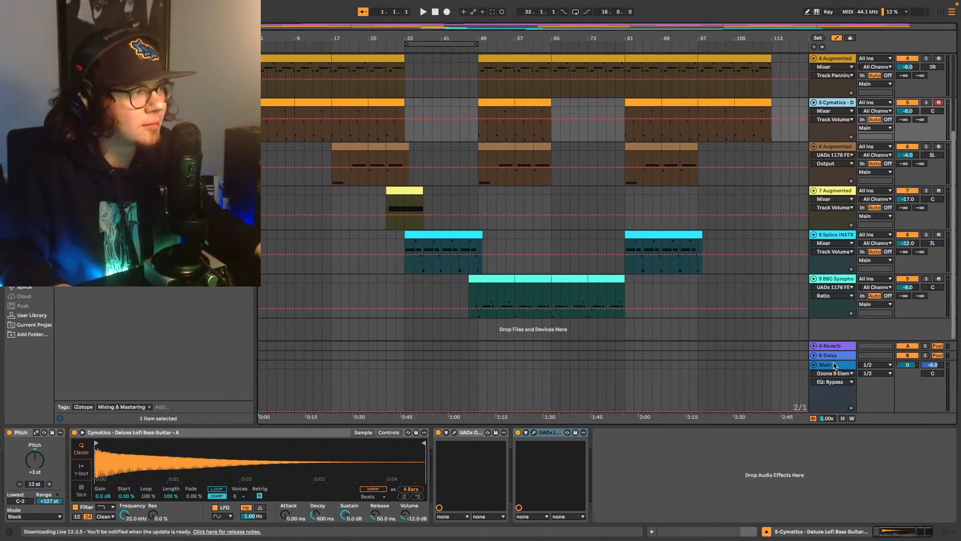
Step: Play the song from the start and open the Ozone plug-in window on the Main track
left_click(820, 373)
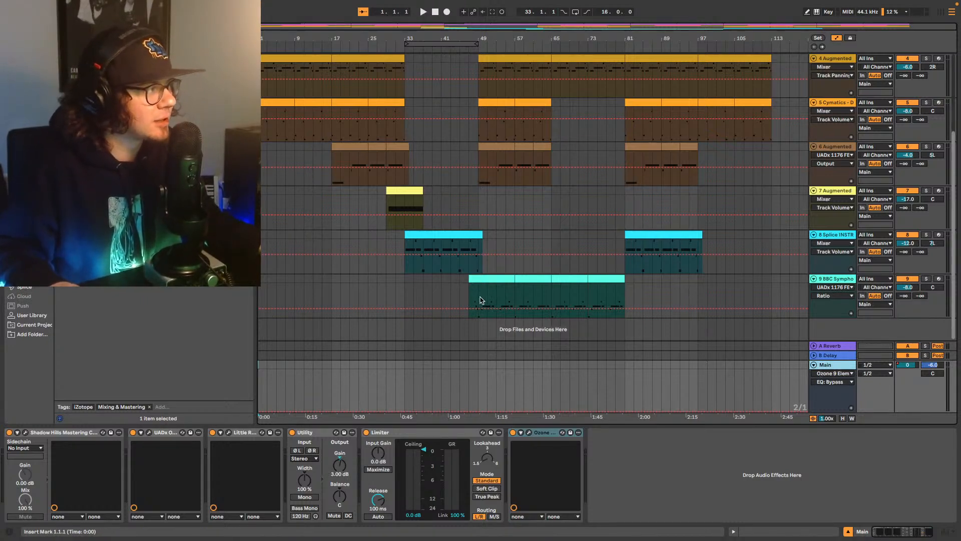
key("space")
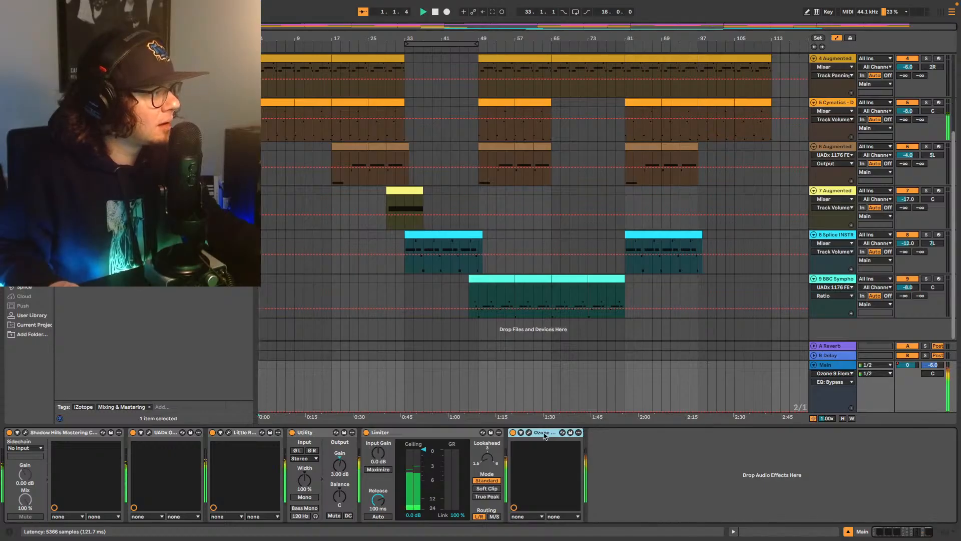
left_click(529, 432)
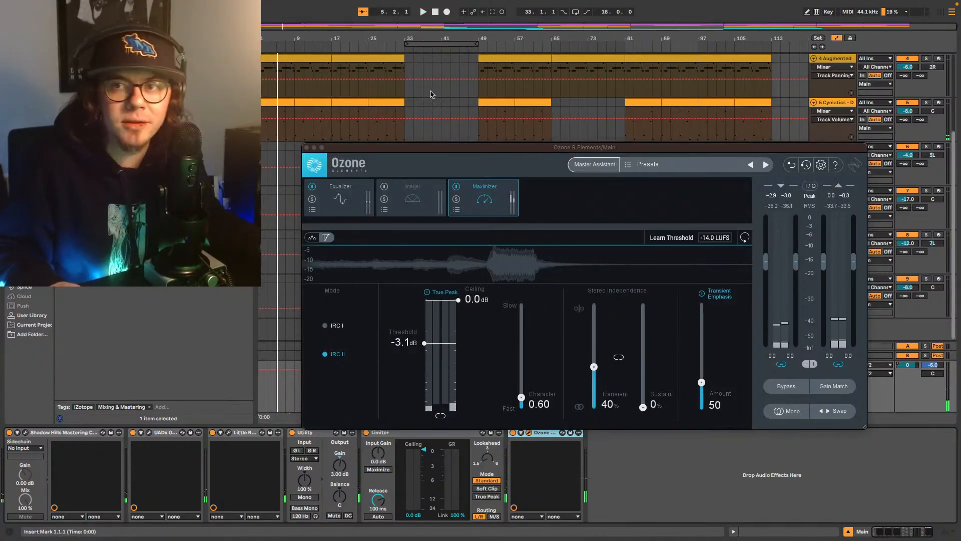
Step: Find the Youlean Loudness Meter 2 in the browser and add it after Ozone on the Main track
key("u")
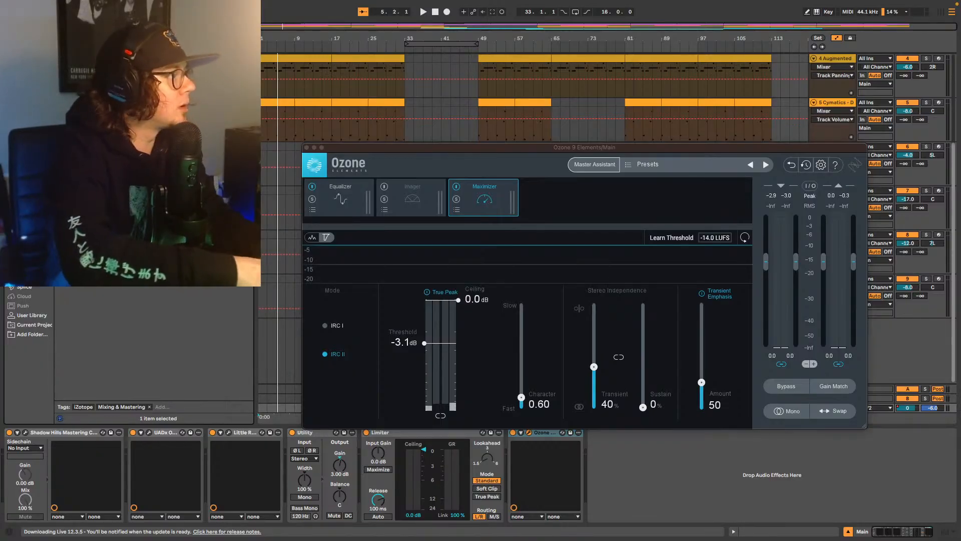
key("super+f")
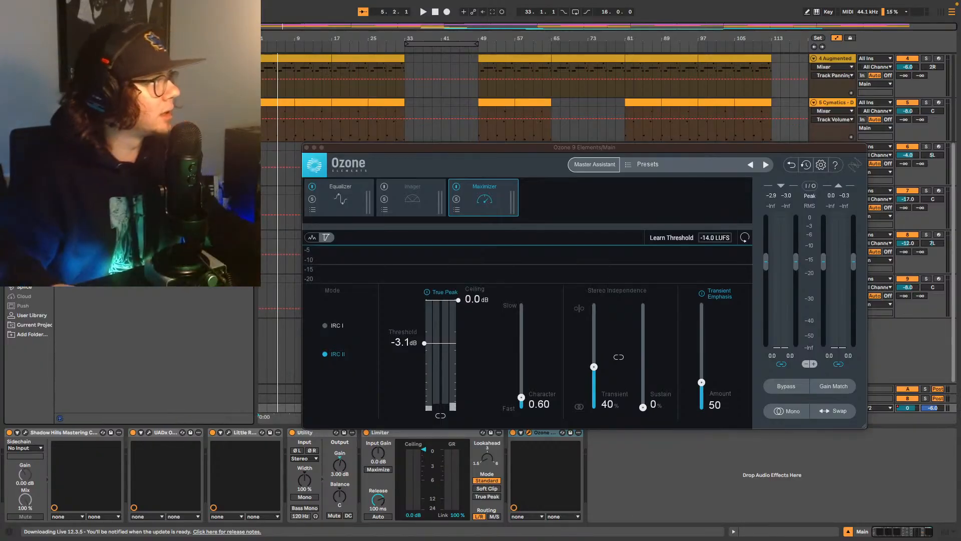
left_click_drag(100, 75, 647, 489)
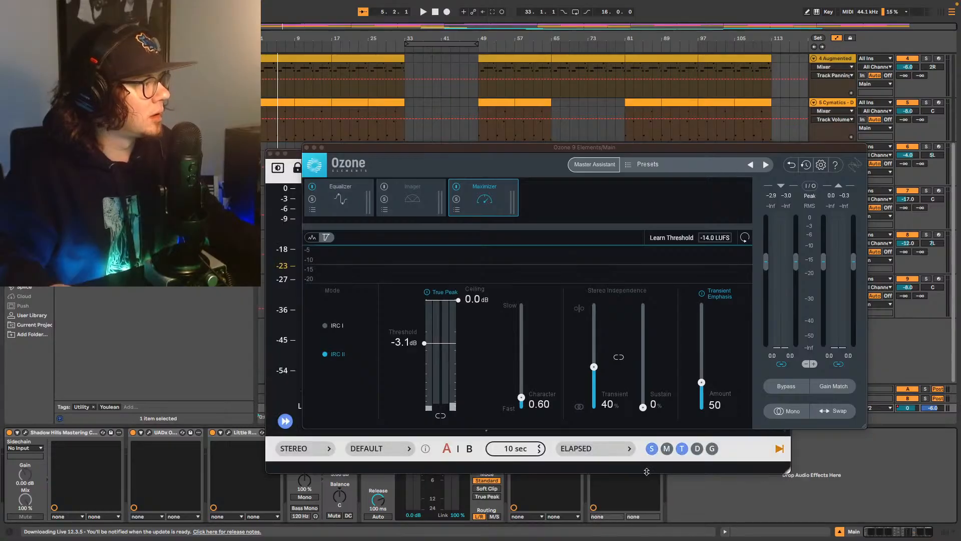
Step: Play the song from the start, close the Ozone window, and monitor the mix's loudness in the Youlean meter
key("space")
left_click_drag(470, 148, 577, 88)
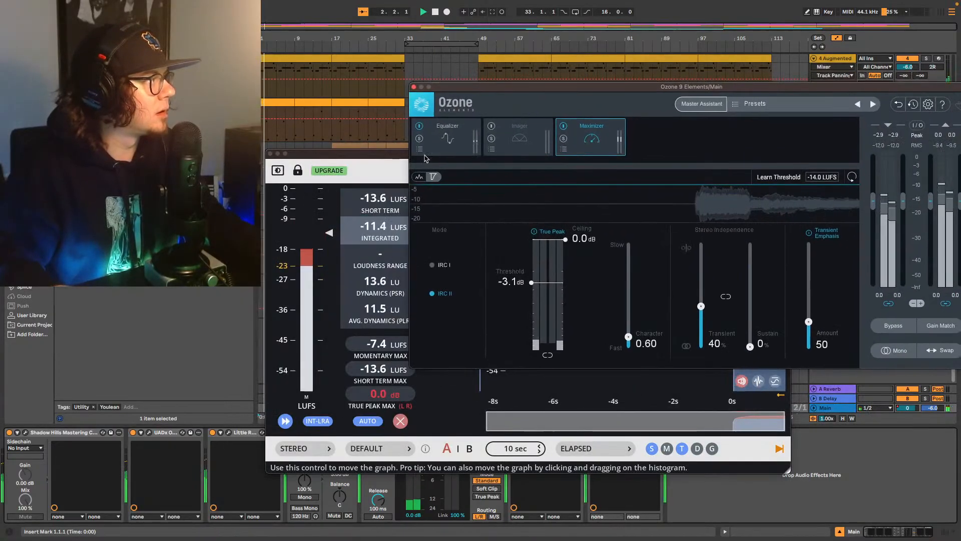
left_click_drag(386, 154, 355, 169)
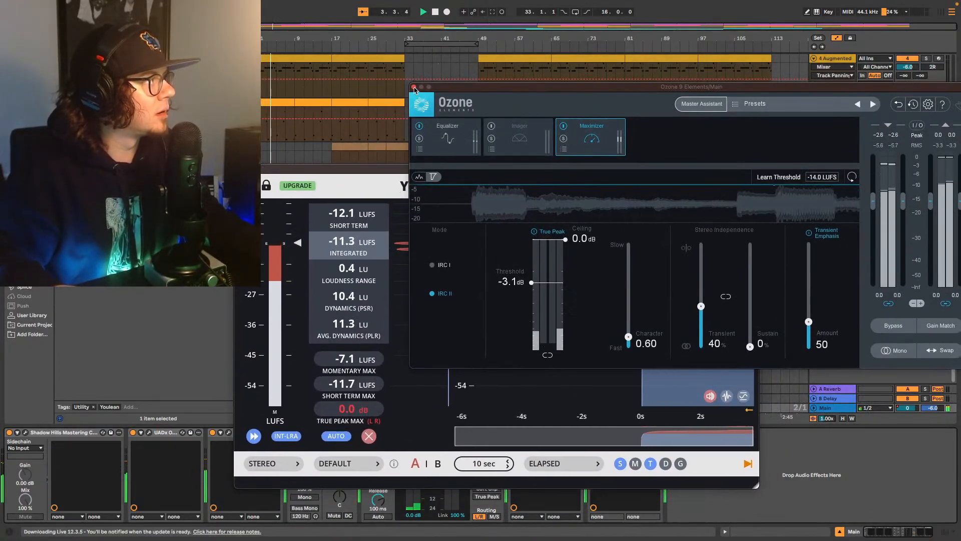
left_click(414, 88)
left_click_drag(538, 174, 612, 118)
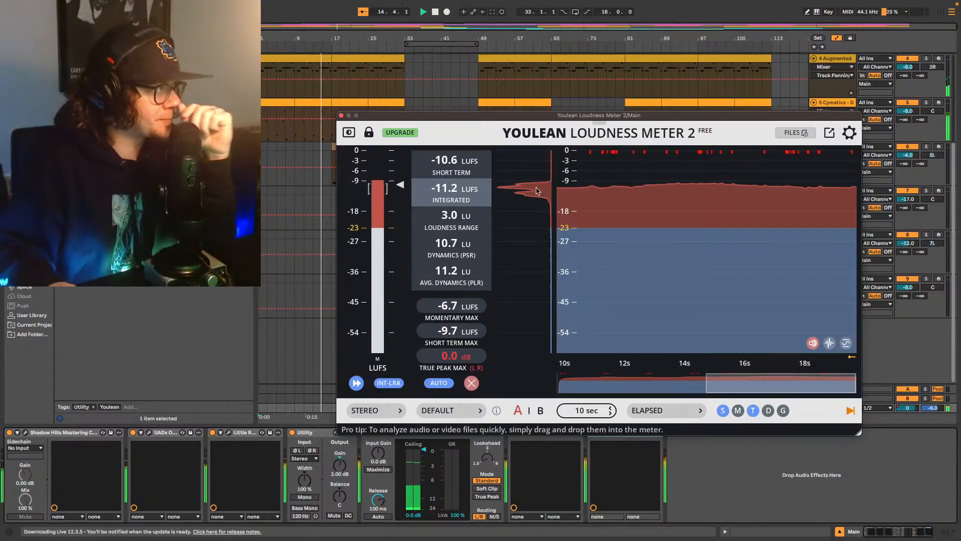
left_click_drag(576, 119, 595, 75)
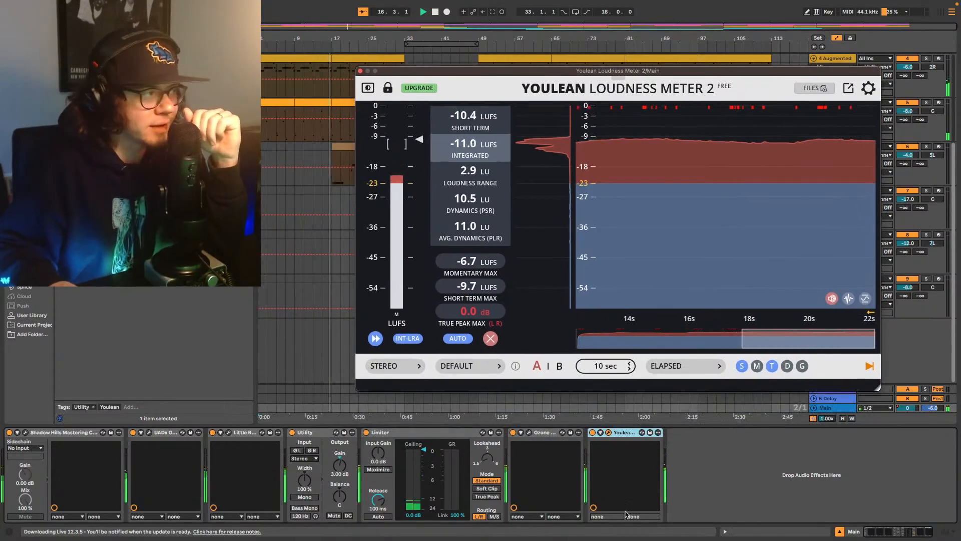
left_click(608, 433)
left_click(609, 434)
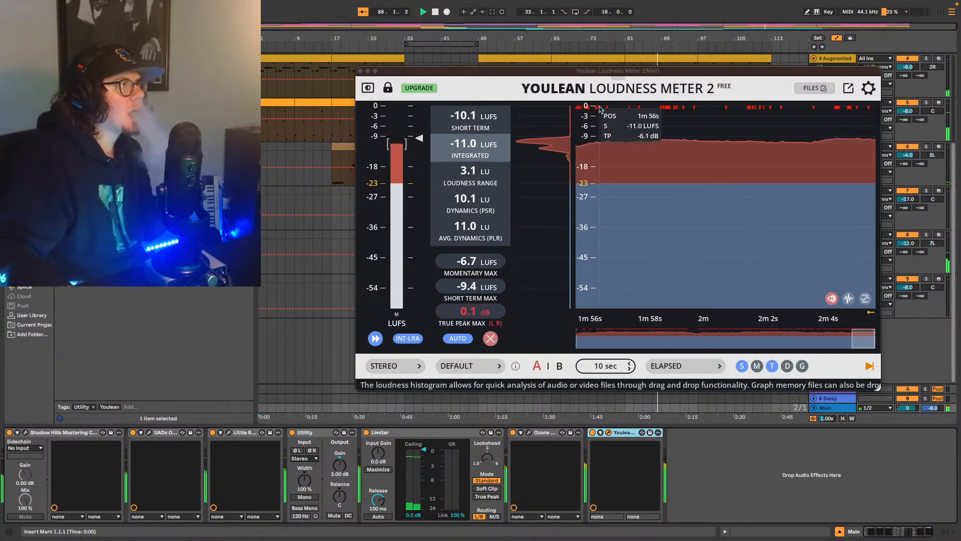
Step: Reopen Ozone beside the loudness meter and set the Maximizer threshold to -3.4 dB while auditioning the song
left_click_drag(614, 72, 335, 80)
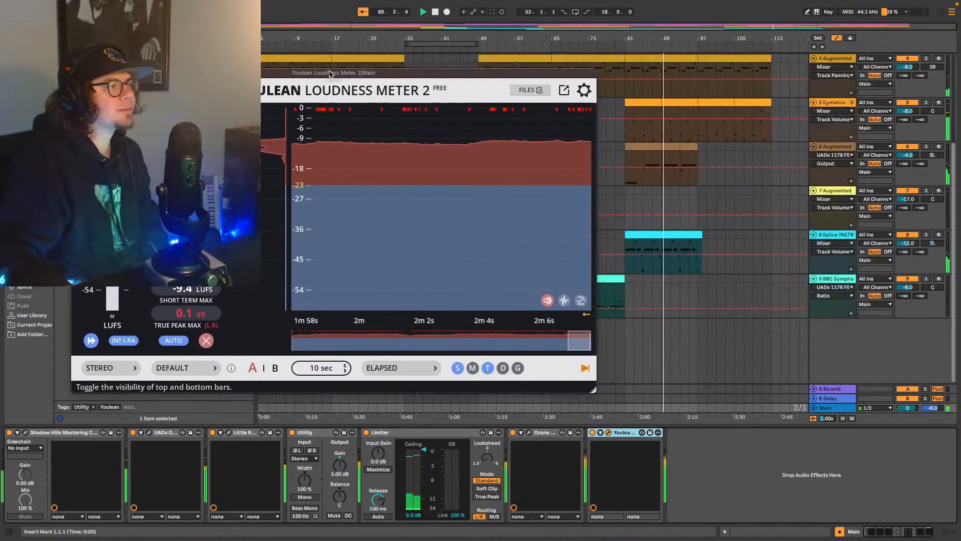
left_click(529, 432)
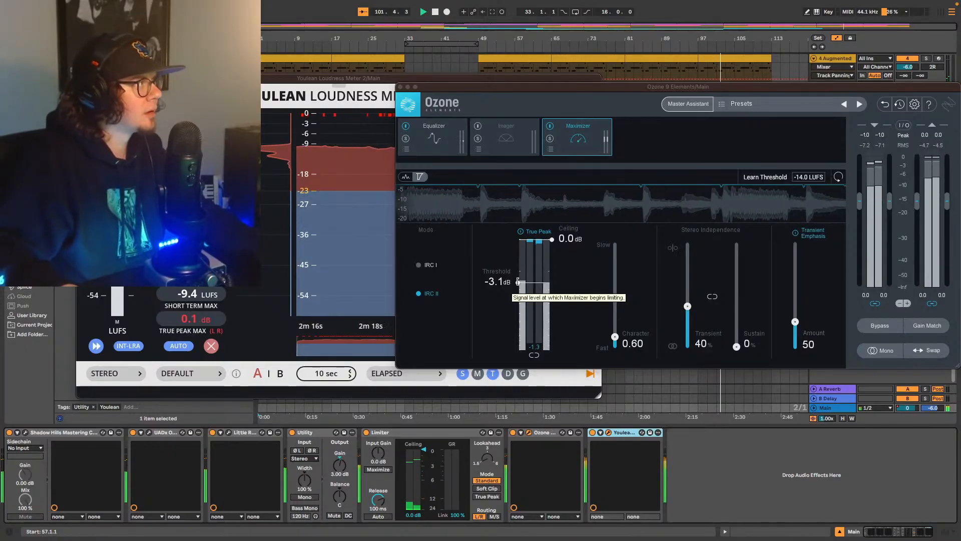
left_click_drag(518, 282, 519, 288)
key("space")
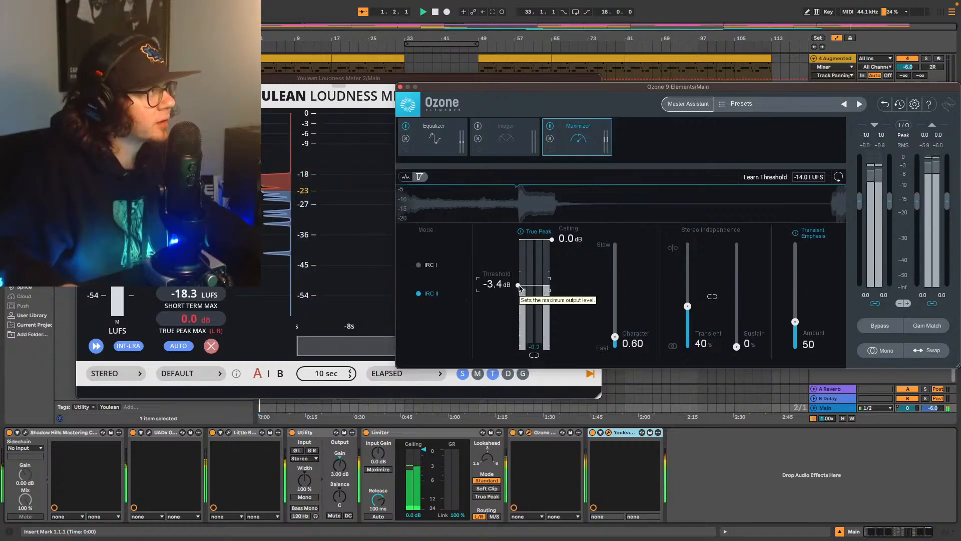
left_click_drag(519, 288, 519, 284)
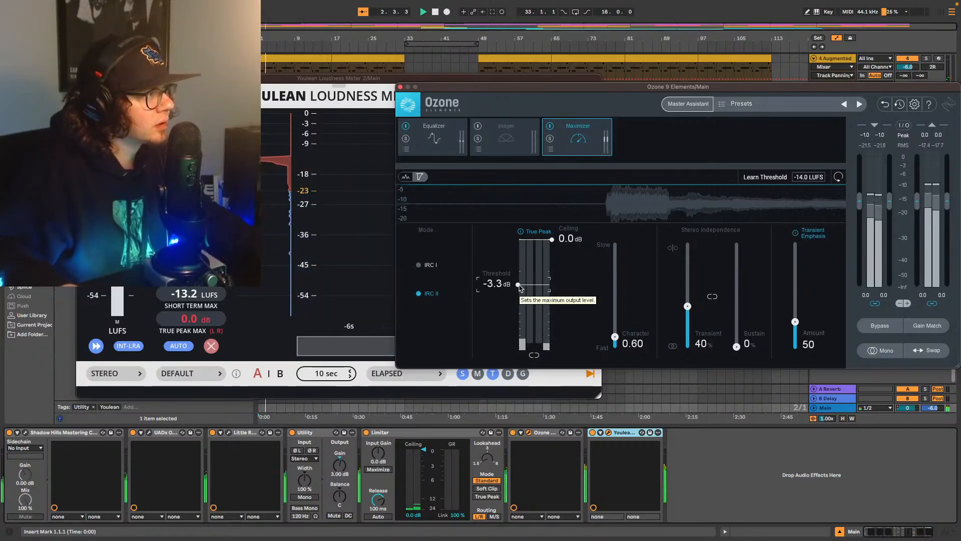
left_click(334, 48)
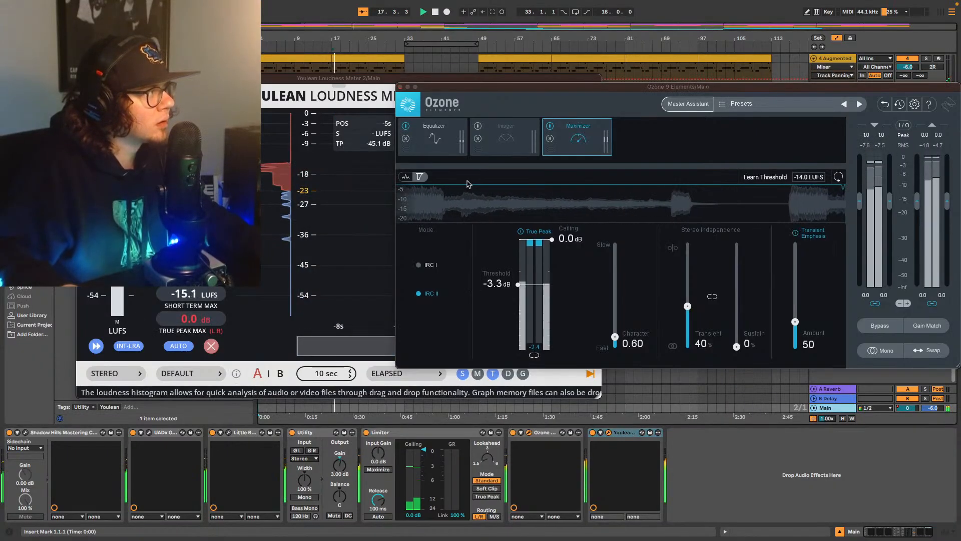
left_click_drag(518, 285, 519, 286)
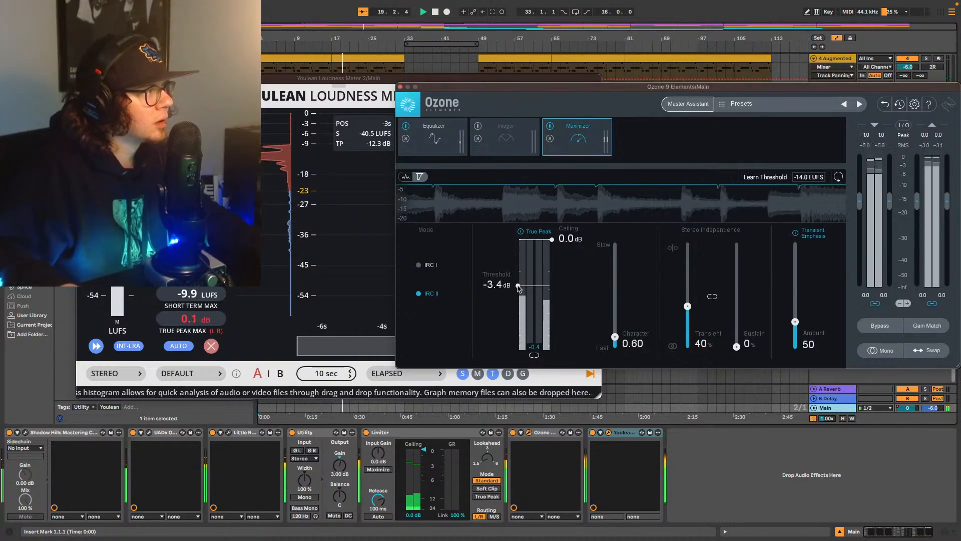
key("space")
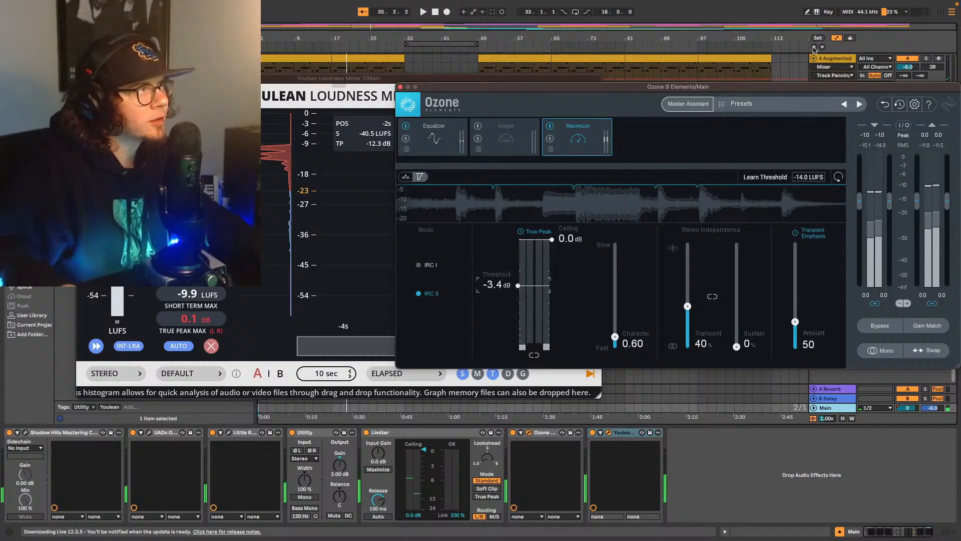
Step: Play the song from the start with the new Maximizer threshold and save the set
key("space")
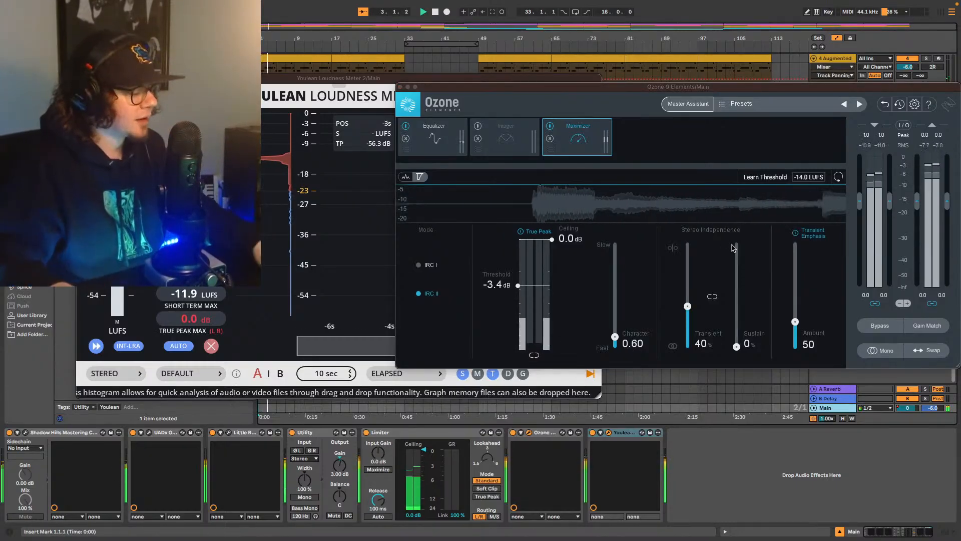
key("super+s")
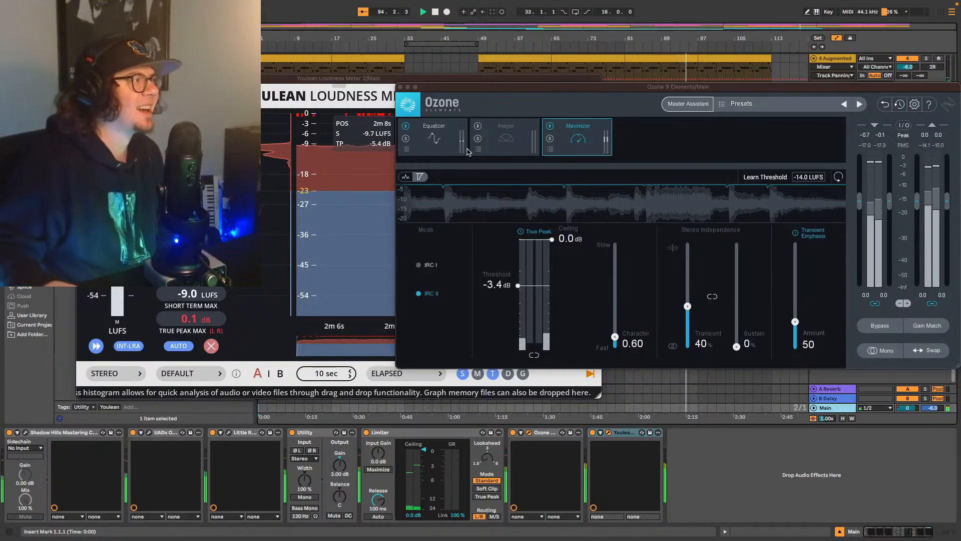
Step: Monitor the Youlean loudness meter through the song's ending, stop playback, and hide the plug-in windows
left_click(369, 79)
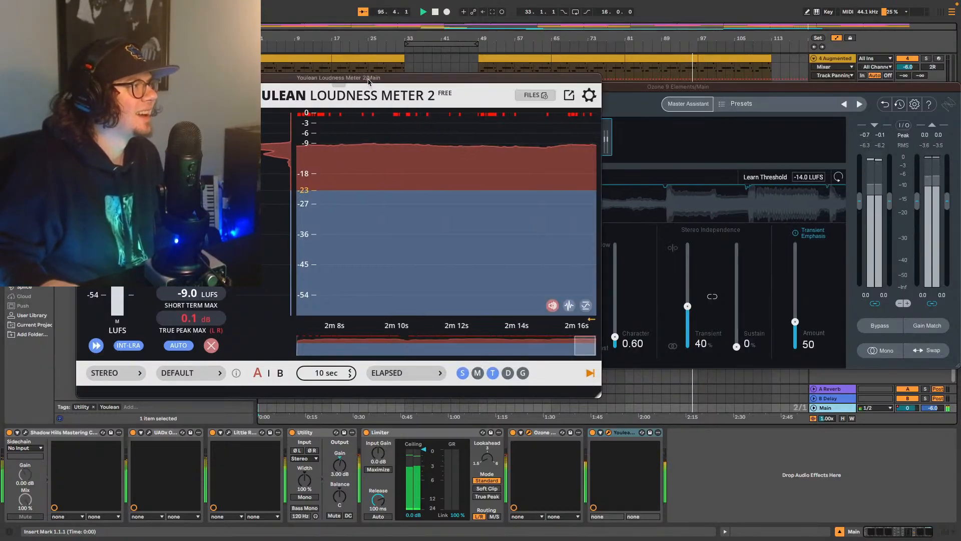
left_click_drag(369, 79, 363, 79)
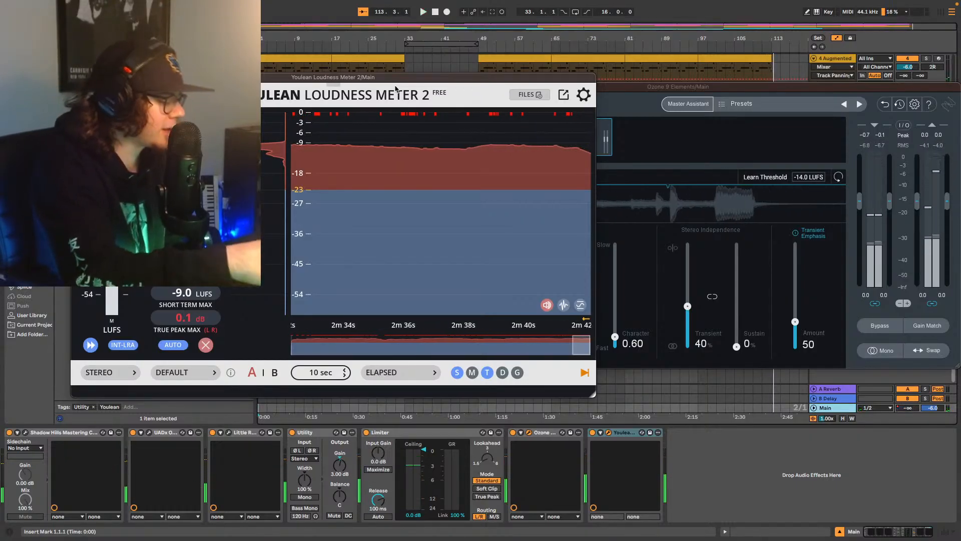
key("space")
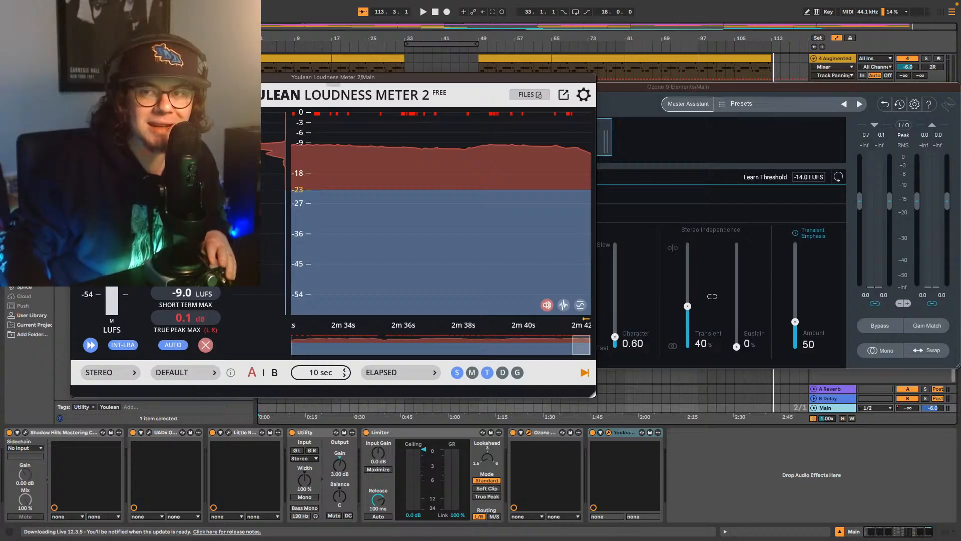
key("alt+super+p")
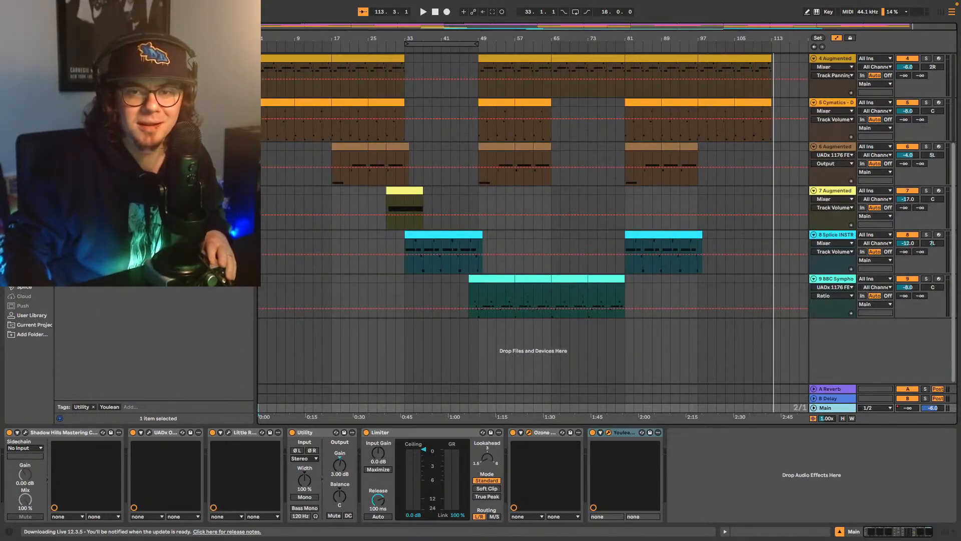